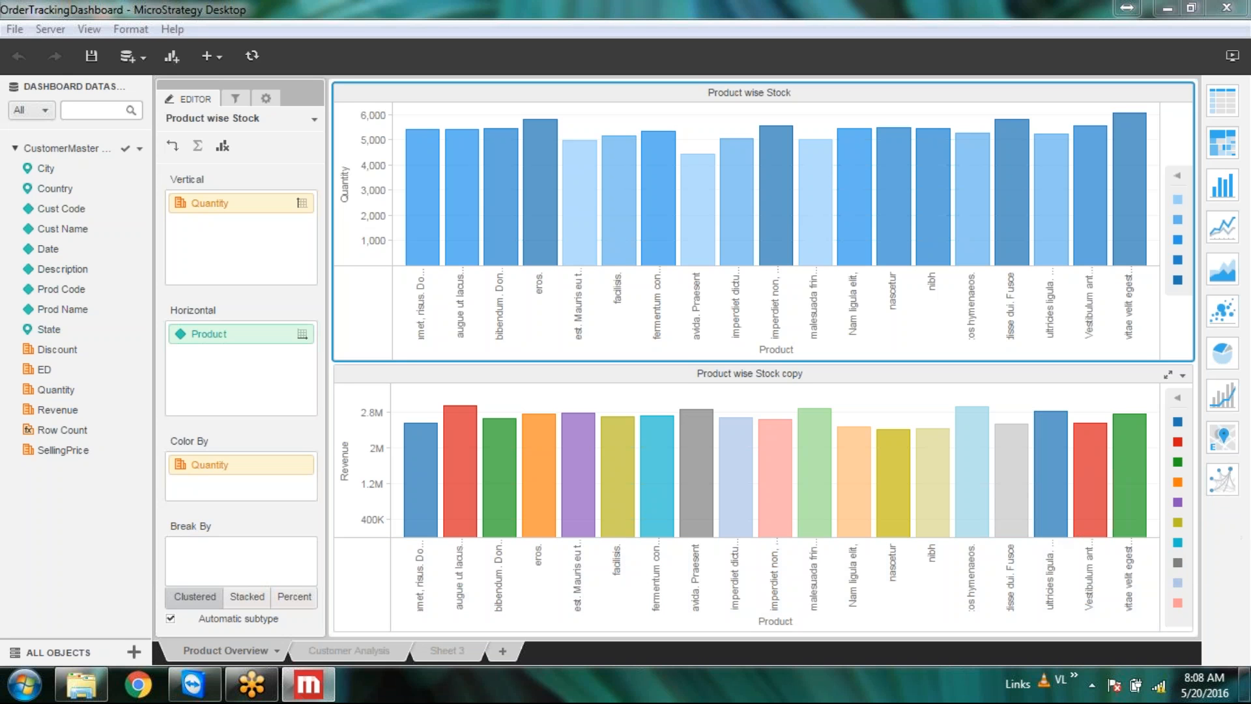
Step: Set the number format of the Revenue axis in the lower chart to Fixed with the 1000 separator
mouse_move(1007, 220)
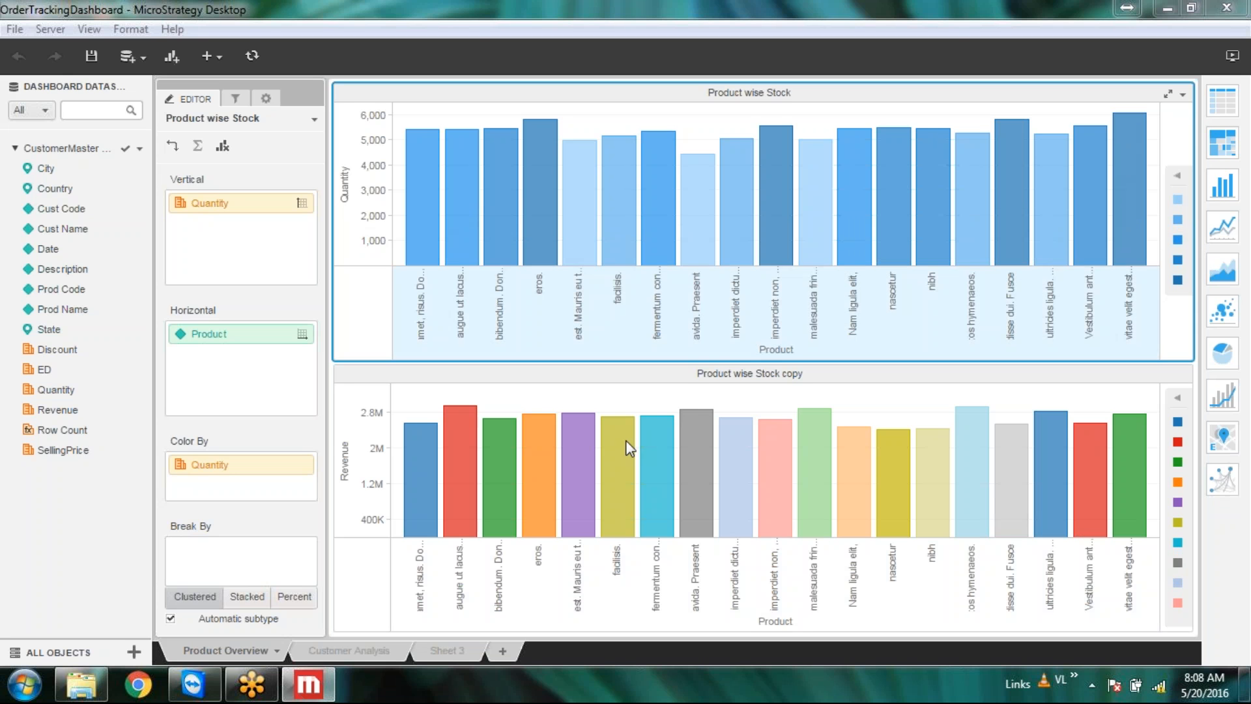
mouse_move(1041, 507)
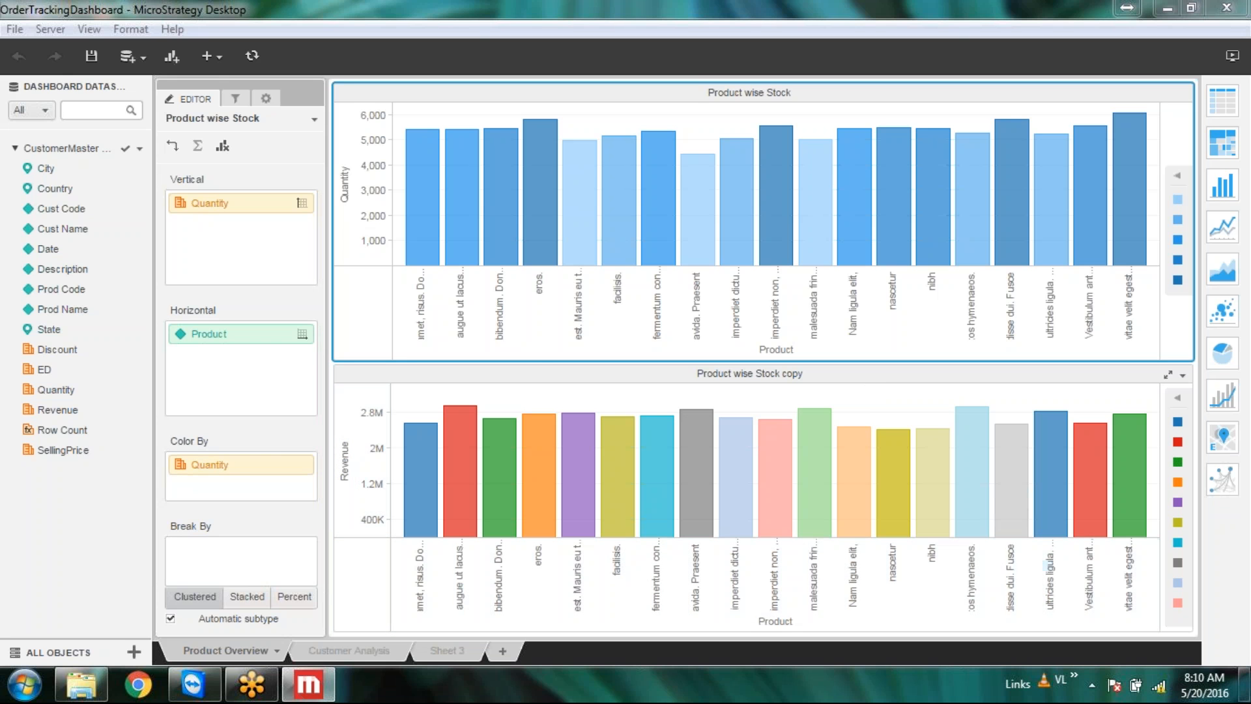
right_click(366, 479)
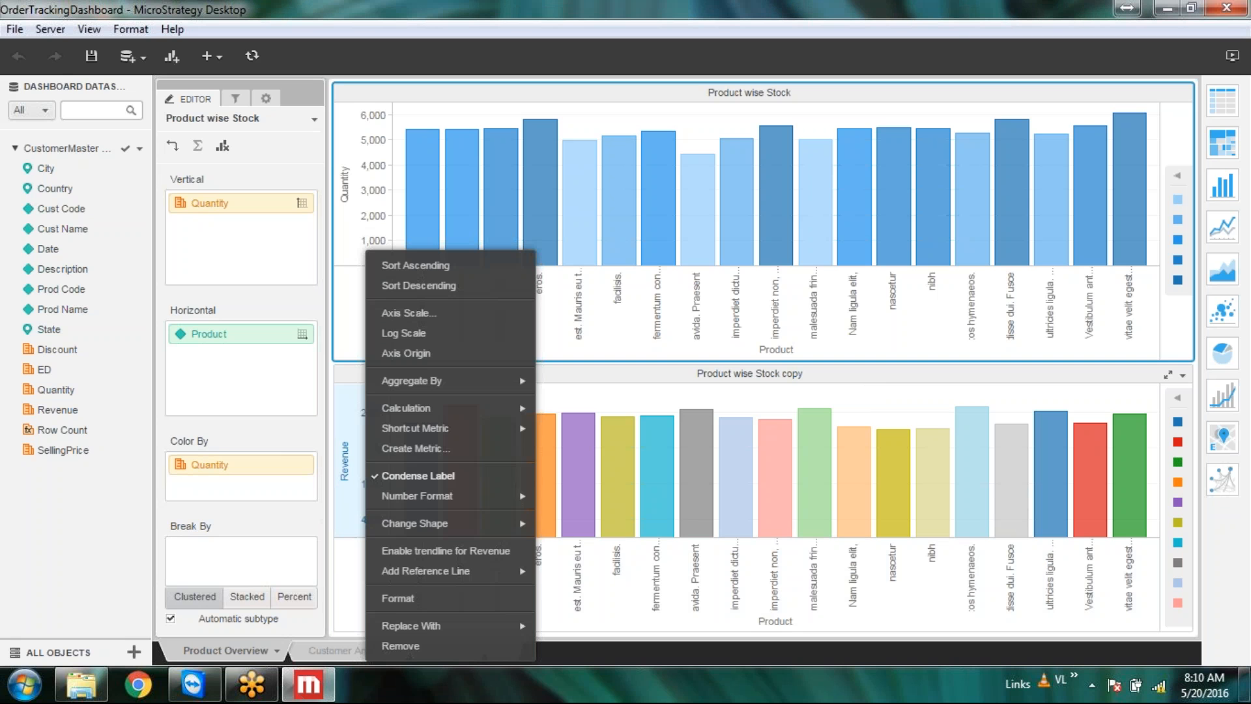
mouse_move(450, 500)
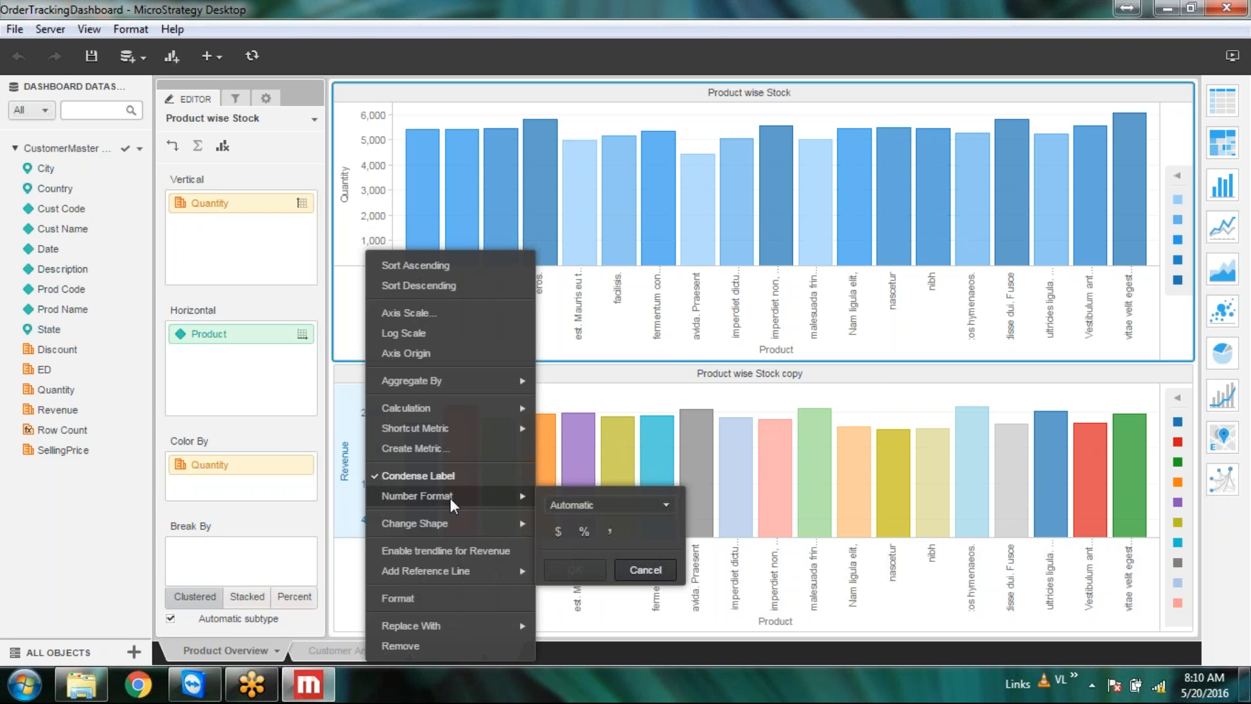
left_click(650, 510)
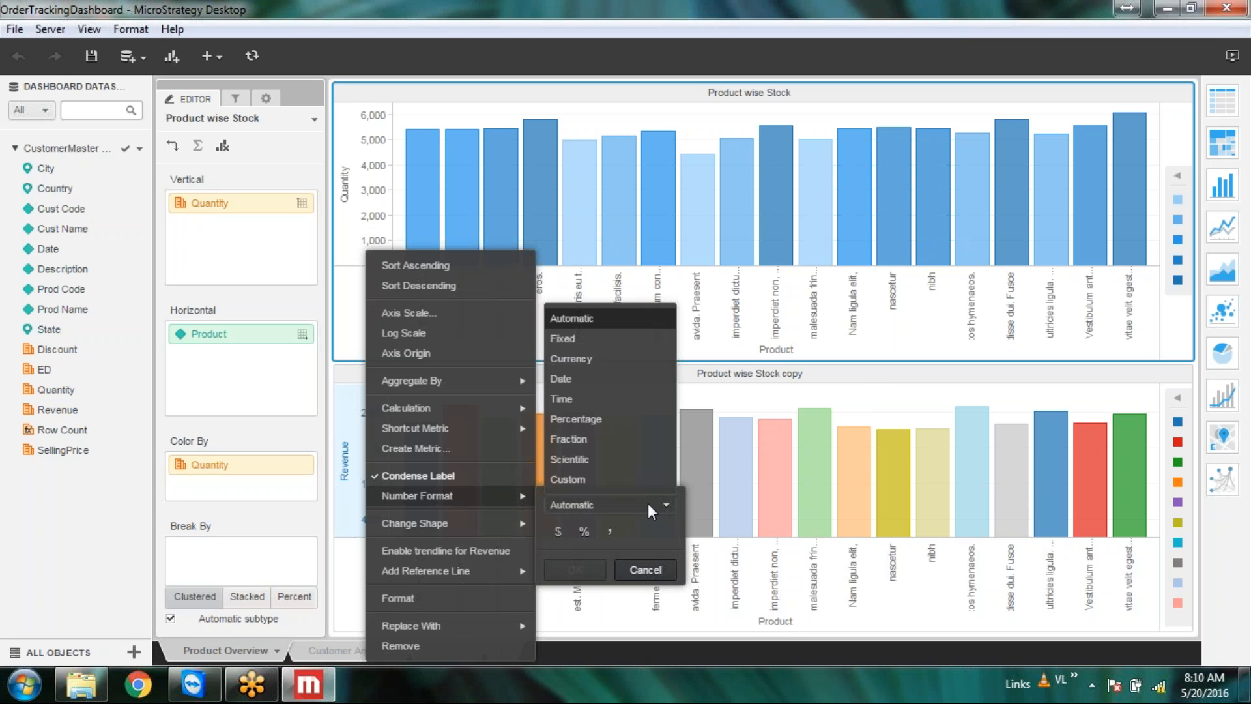
left_click(573, 339)
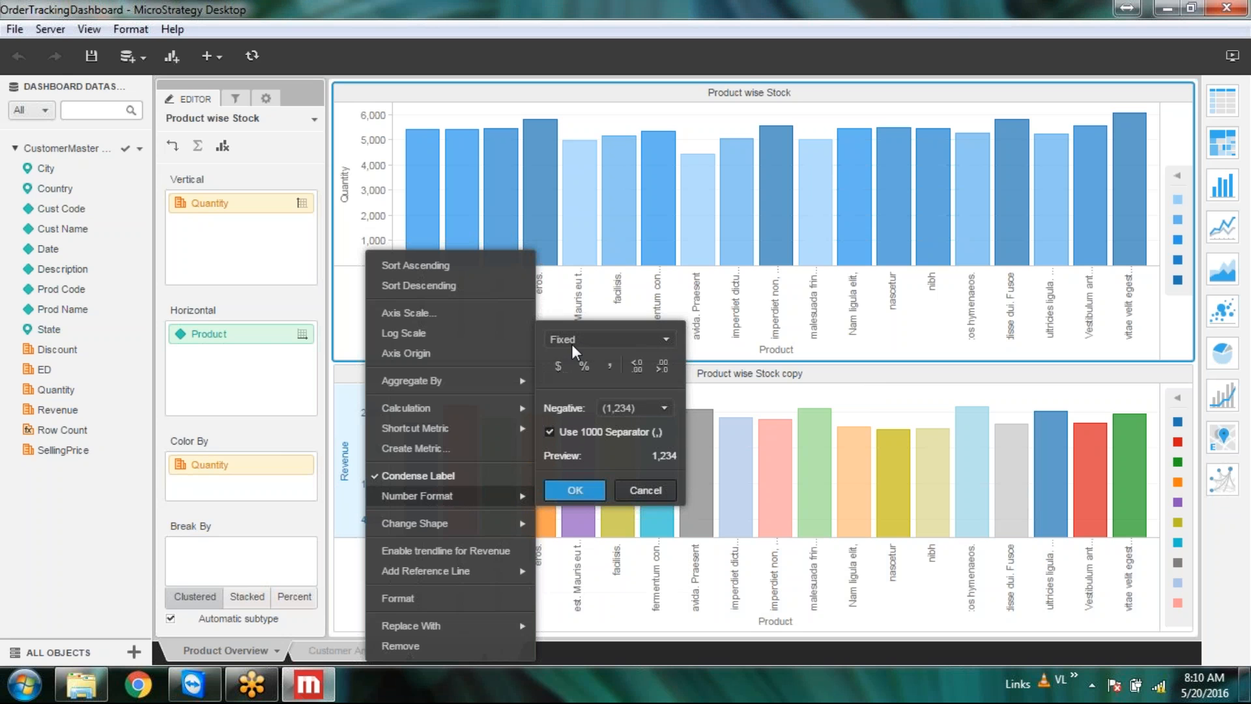
left_click(575, 490)
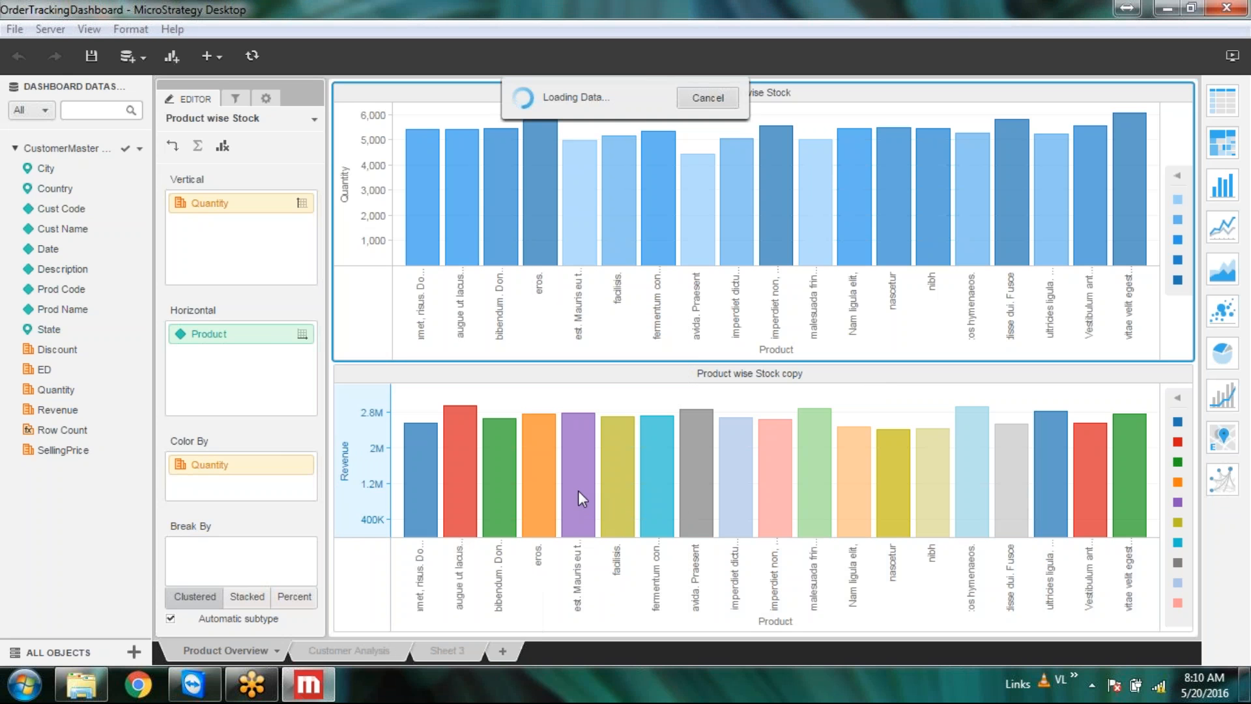
left_click(464, 601)
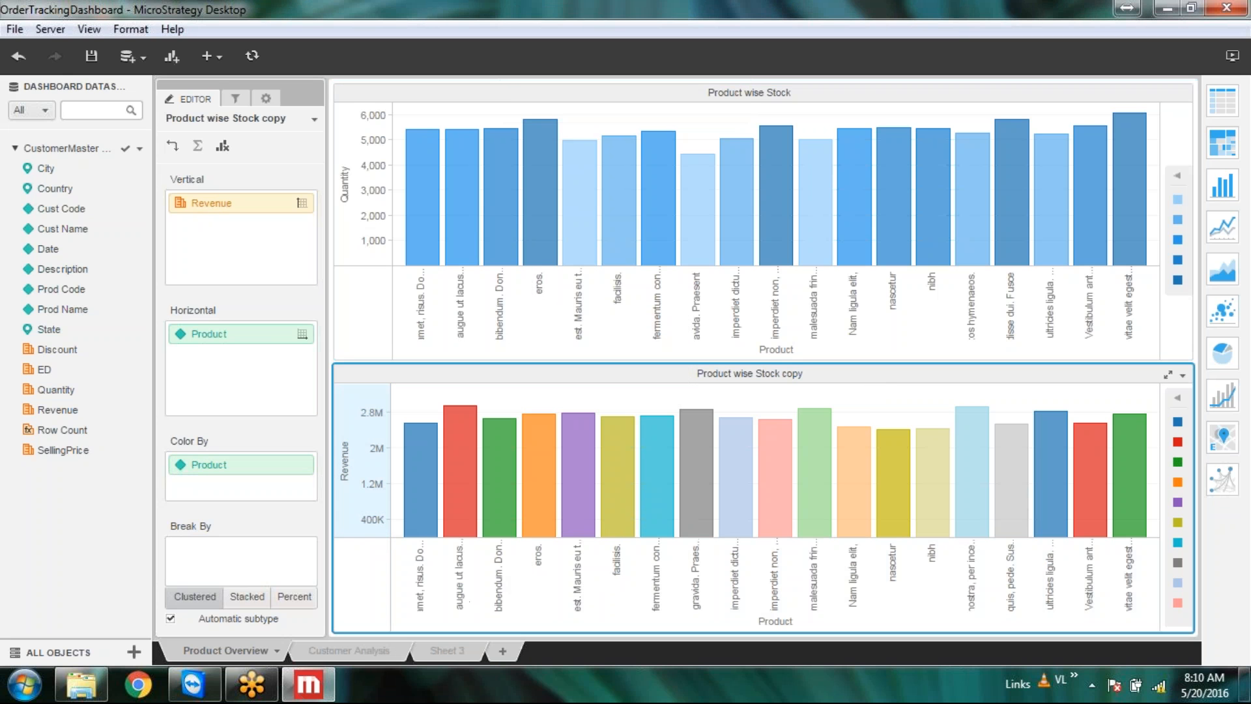
Step: Set the lower chart's Revenue axis number format to Currency with the $ symbol and turn off Condense Label
right_click(363, 454)
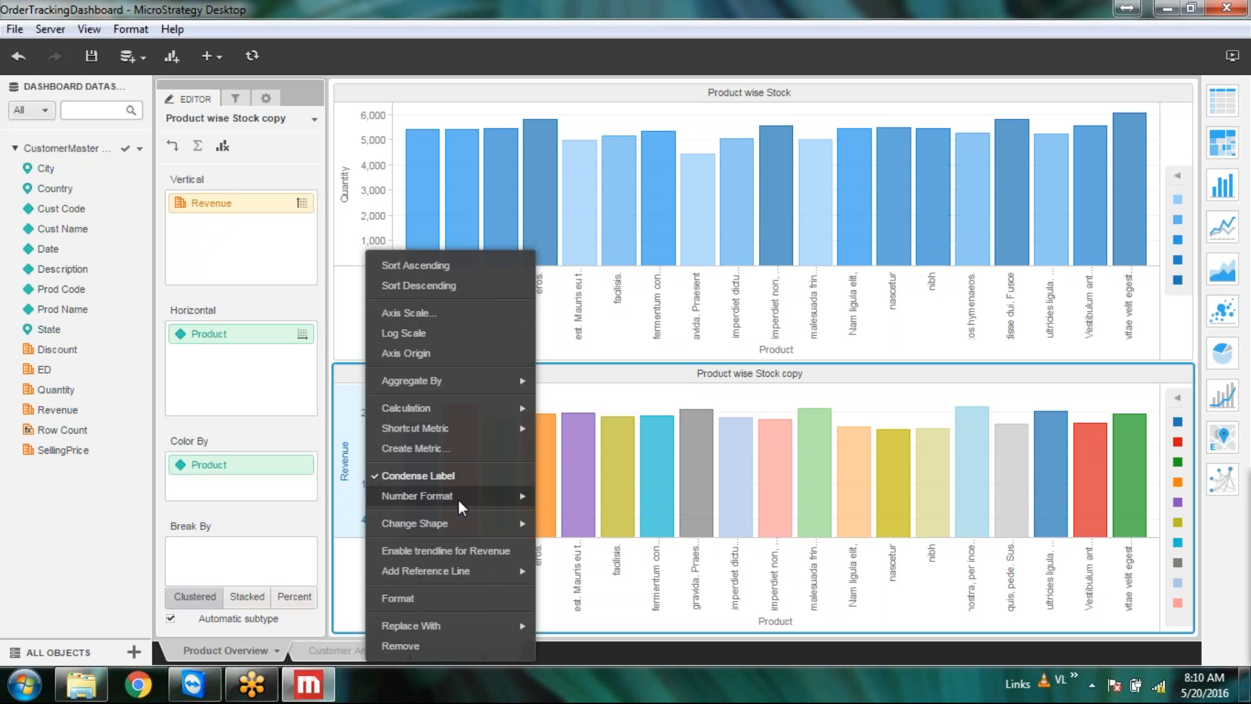
mouse_move(490, 502)
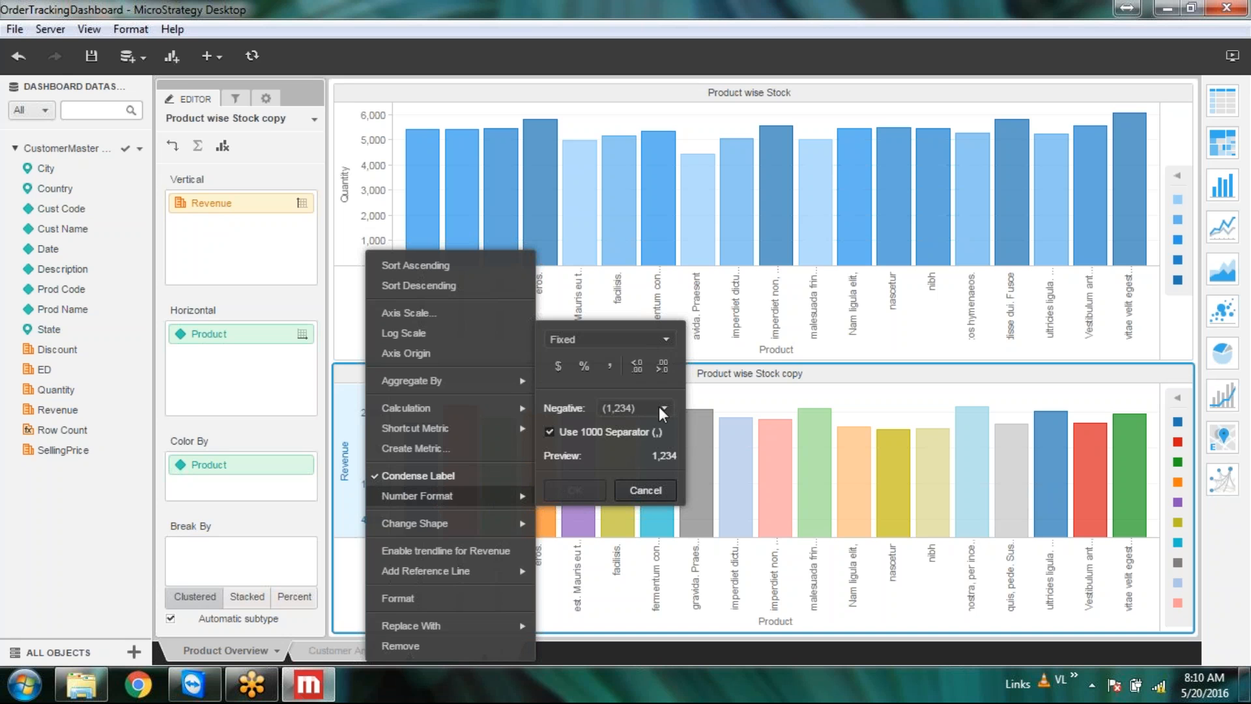
left_click(653, 343)
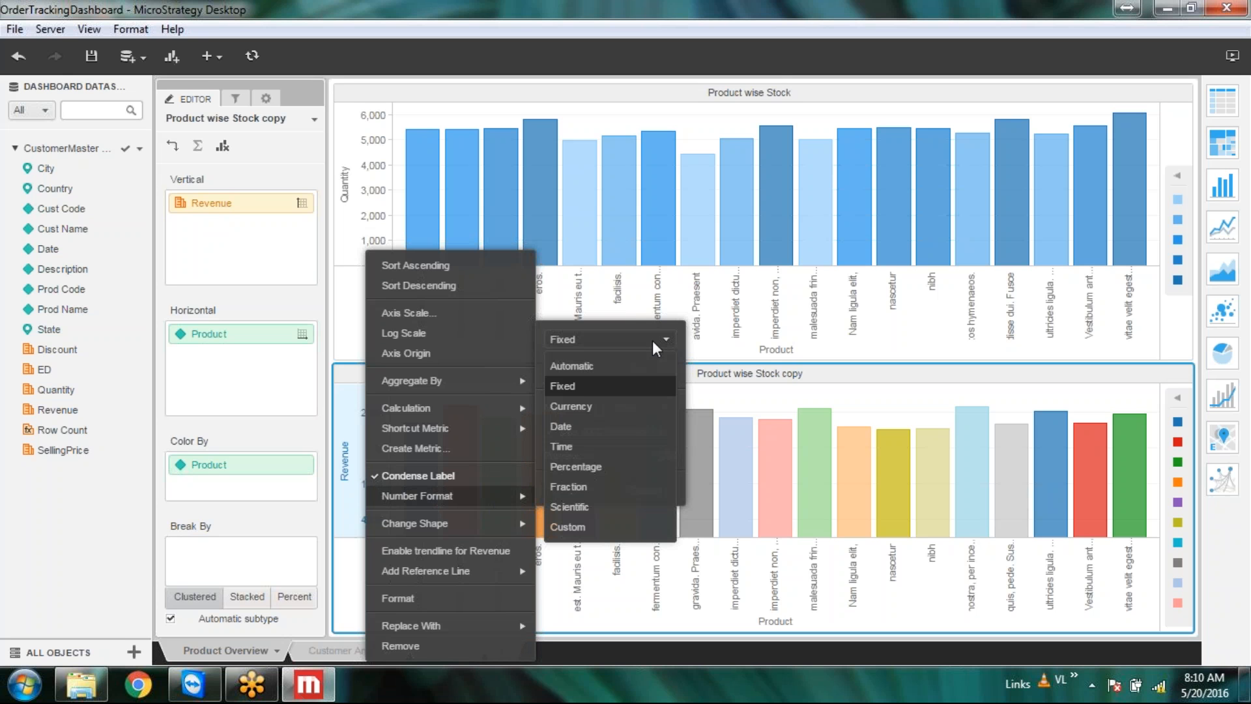
left_click(570, 406)
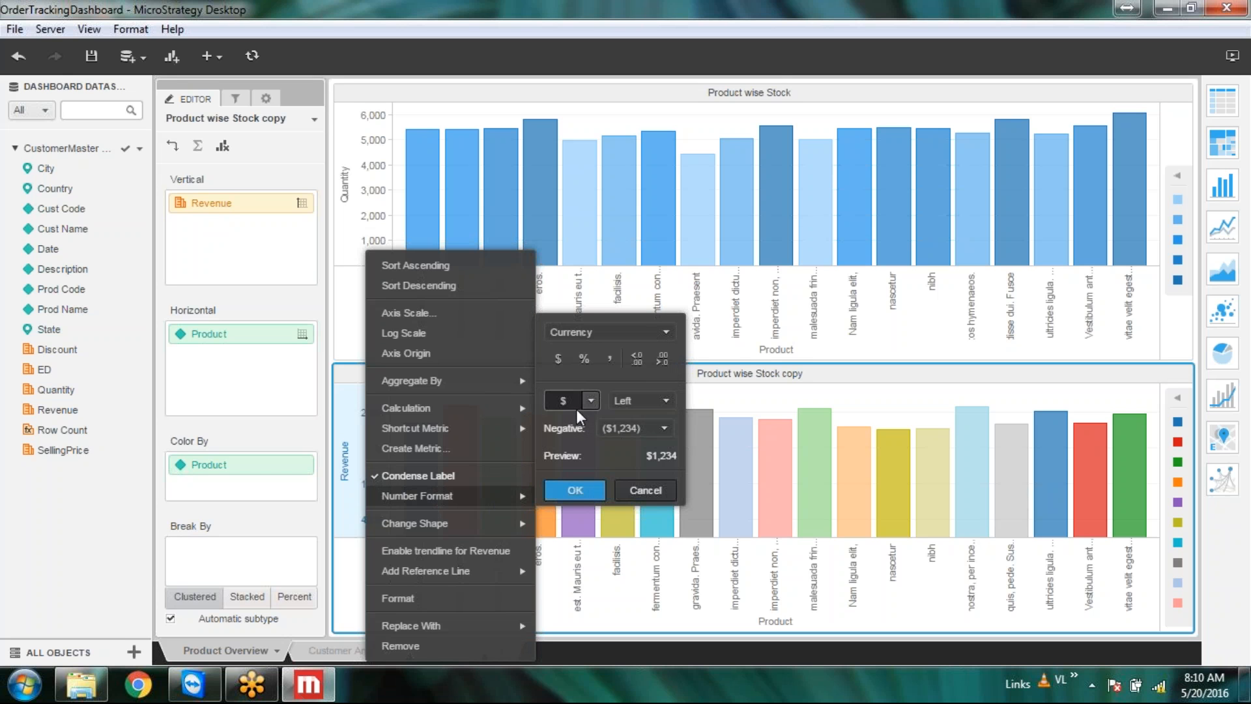
left_click(641, 338)
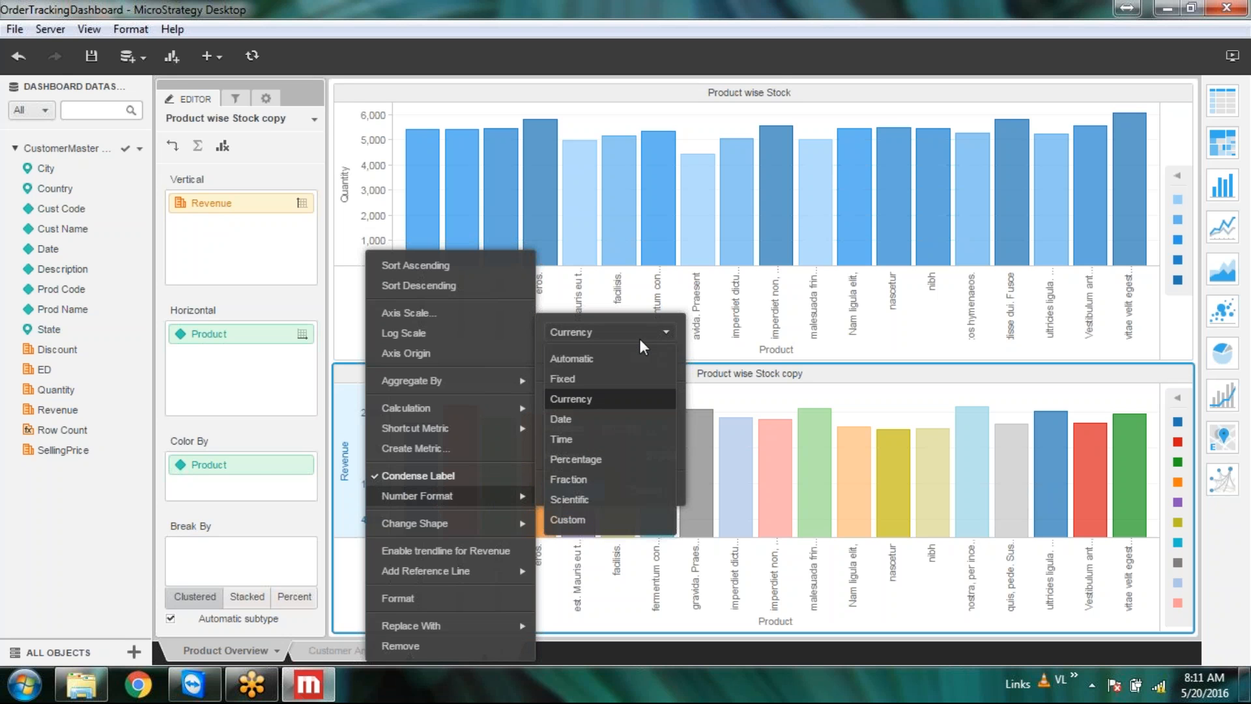
left_click(566, 380)
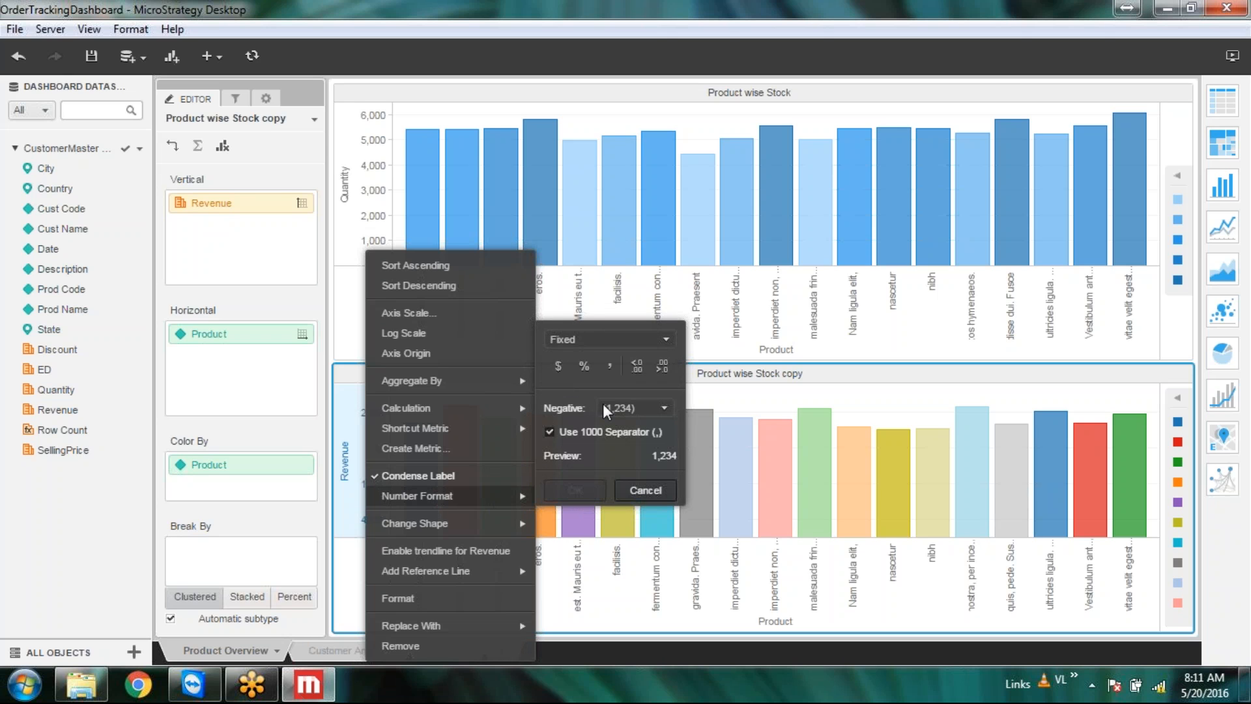
left_click(638, 338)
left_click(580, 411)
left_click(584, 489)
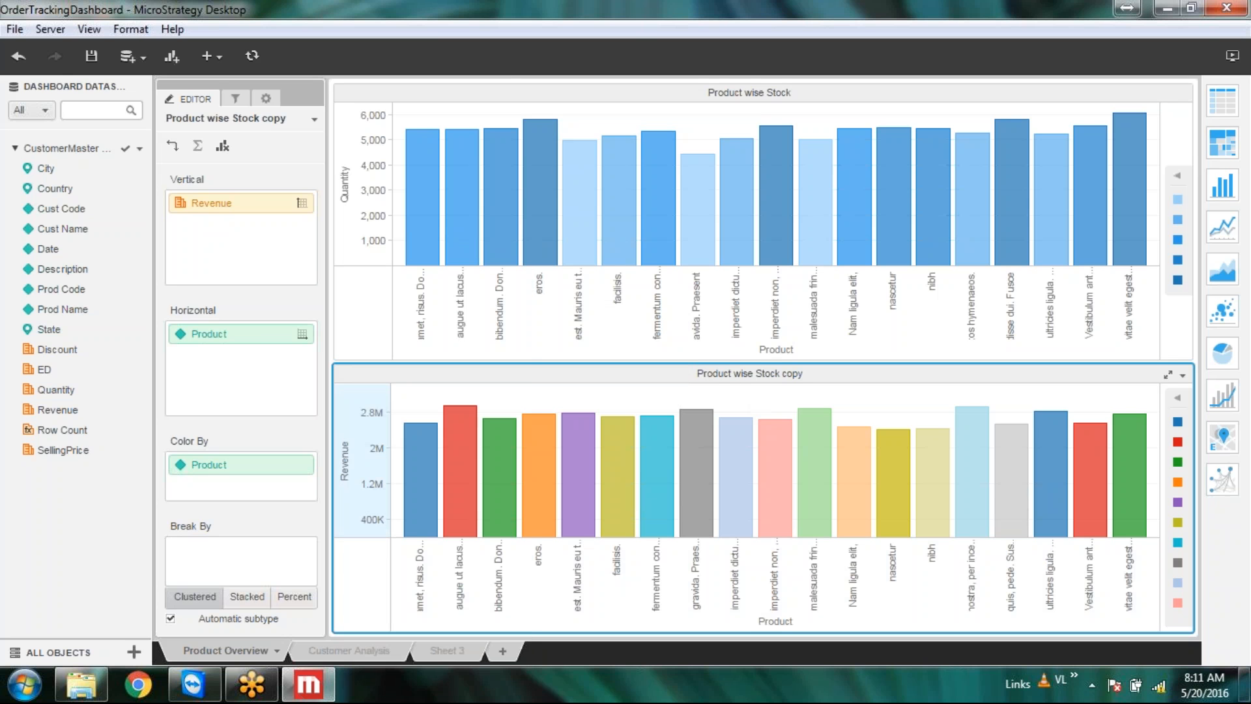
right_click(355, 442)
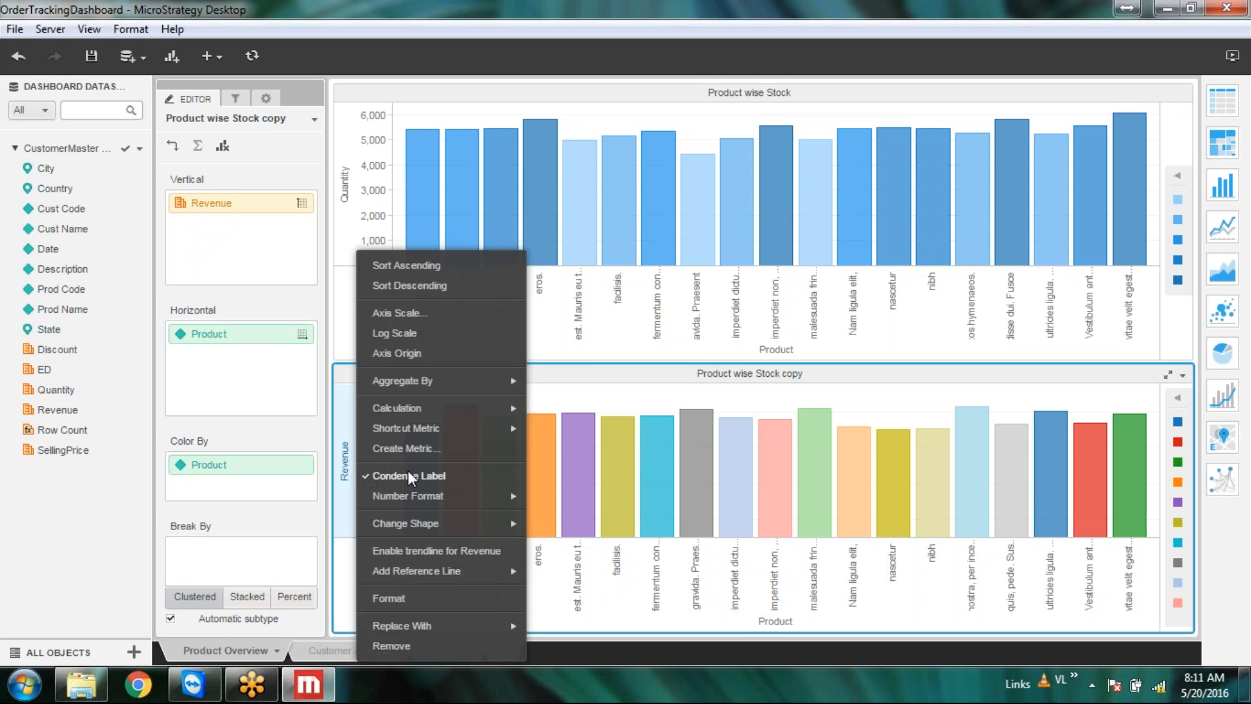
left_click(366, 475)
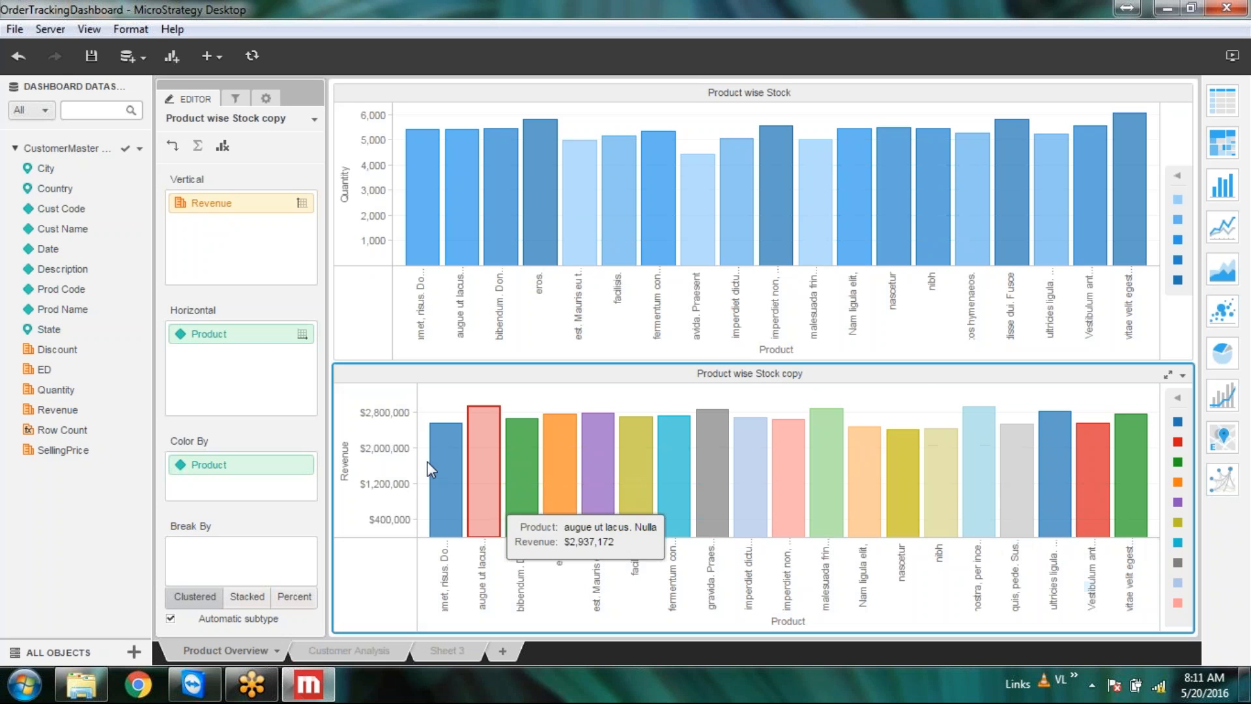
Step: Rename the lower chart, Product wise Stock copy, as "Product wise Revenue"
right_click(790, 378)
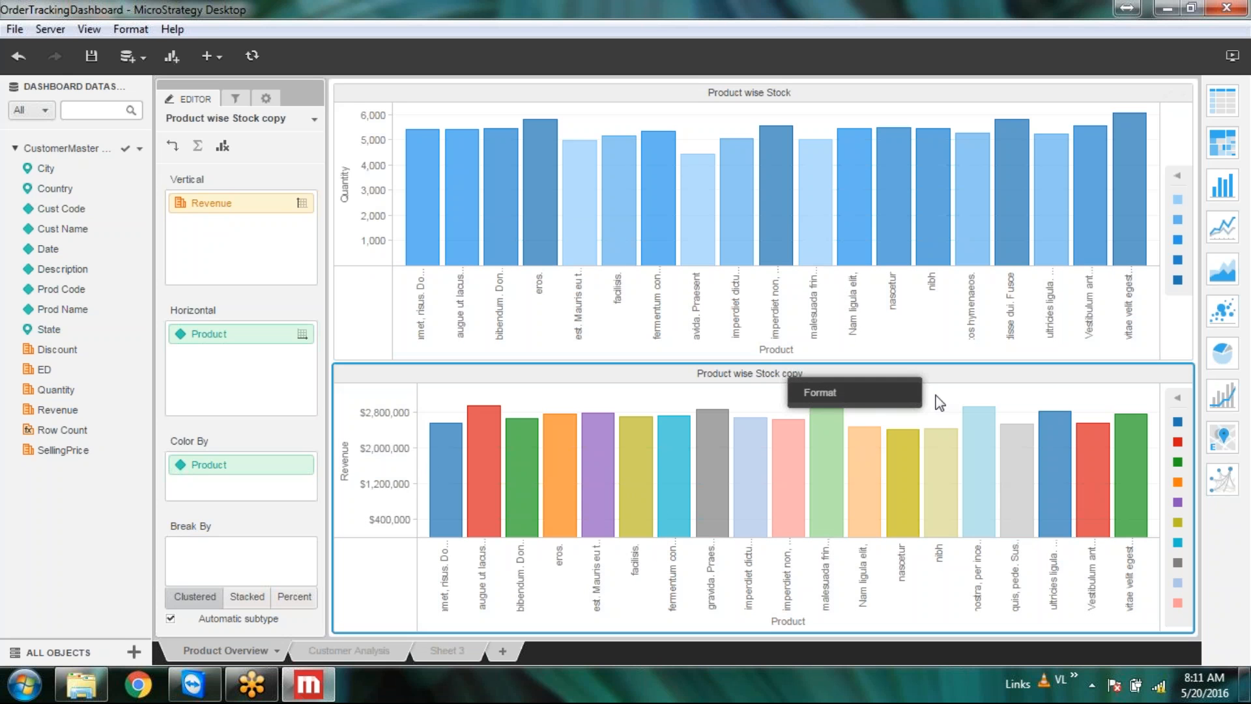
left_click(1092, 377)
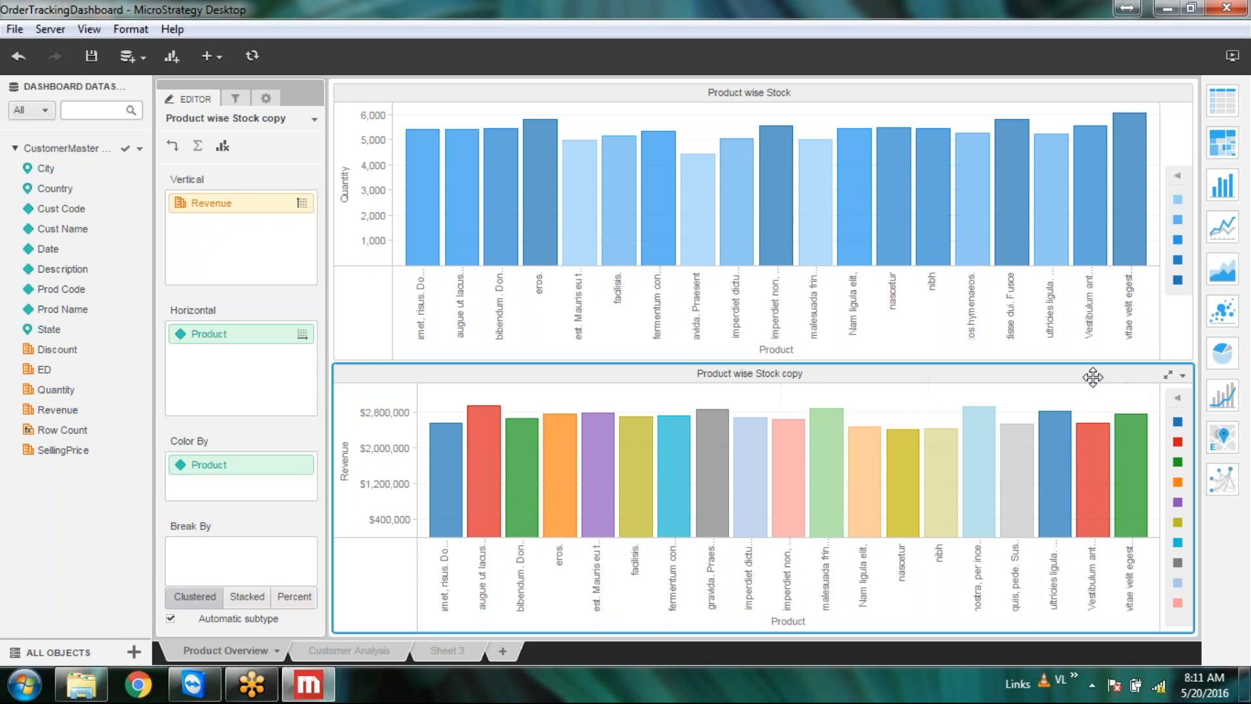
left_click(1183, 377)
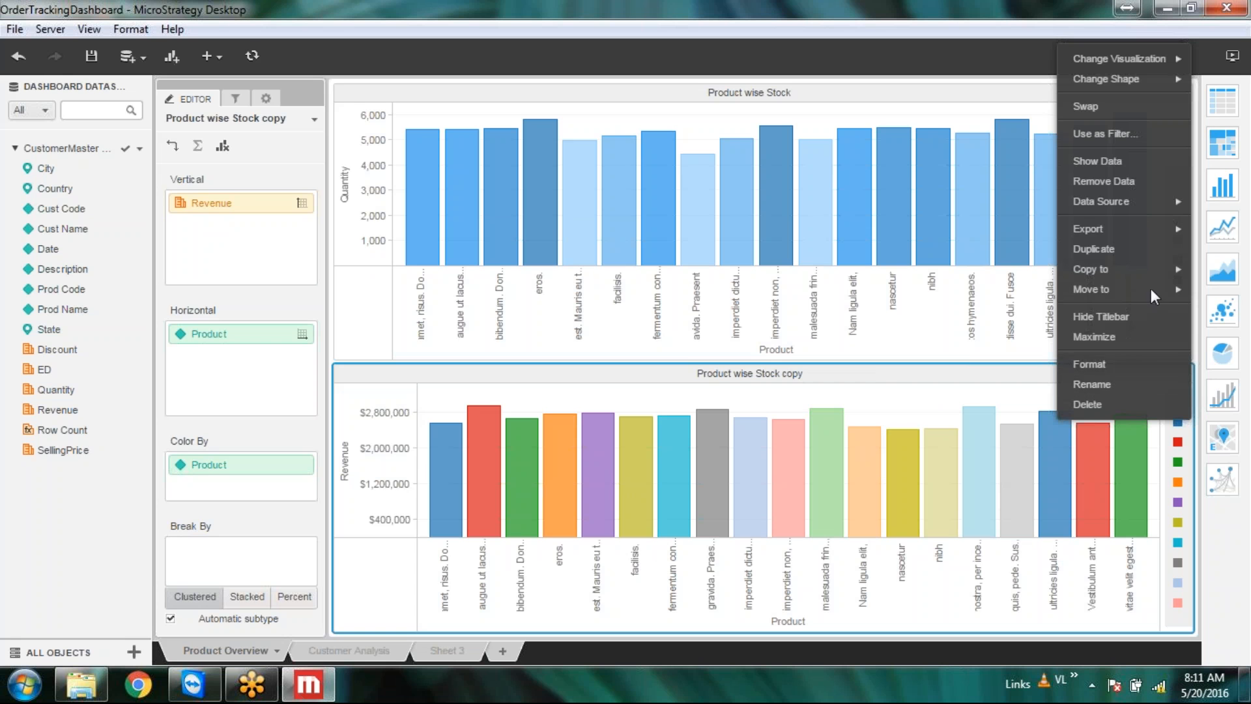
mouse_move(1124, 57)
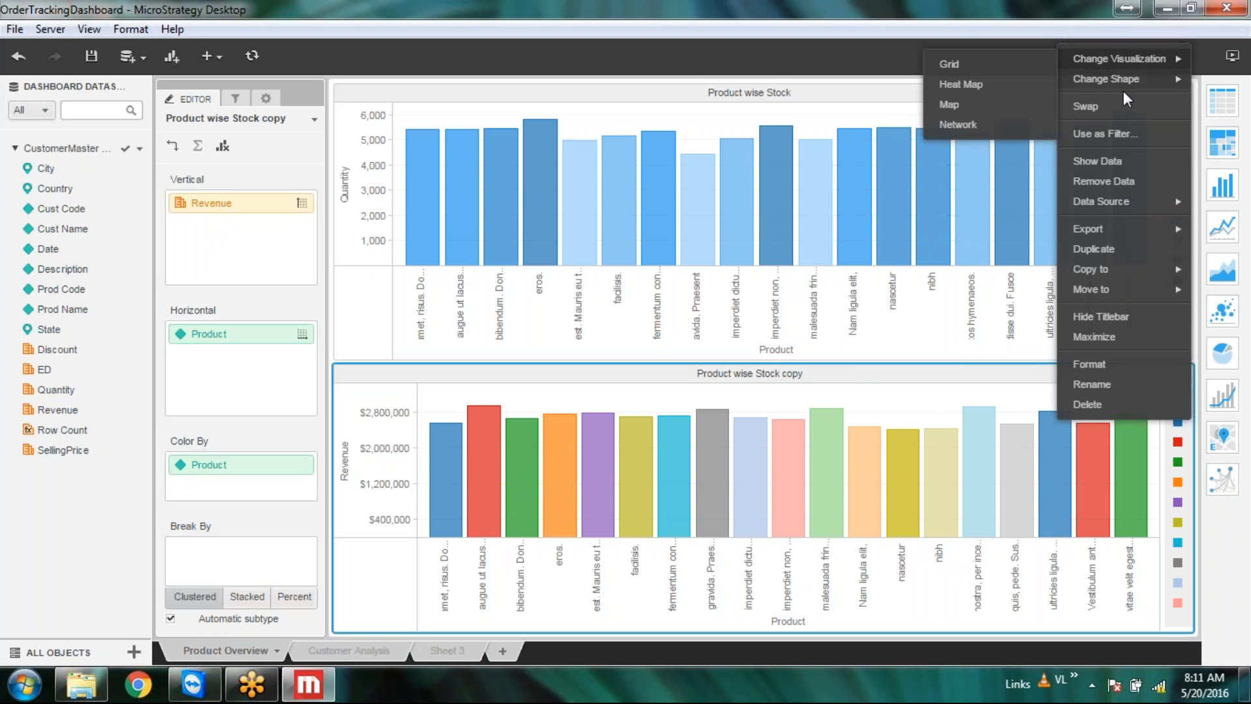
left_click(1098, 383)
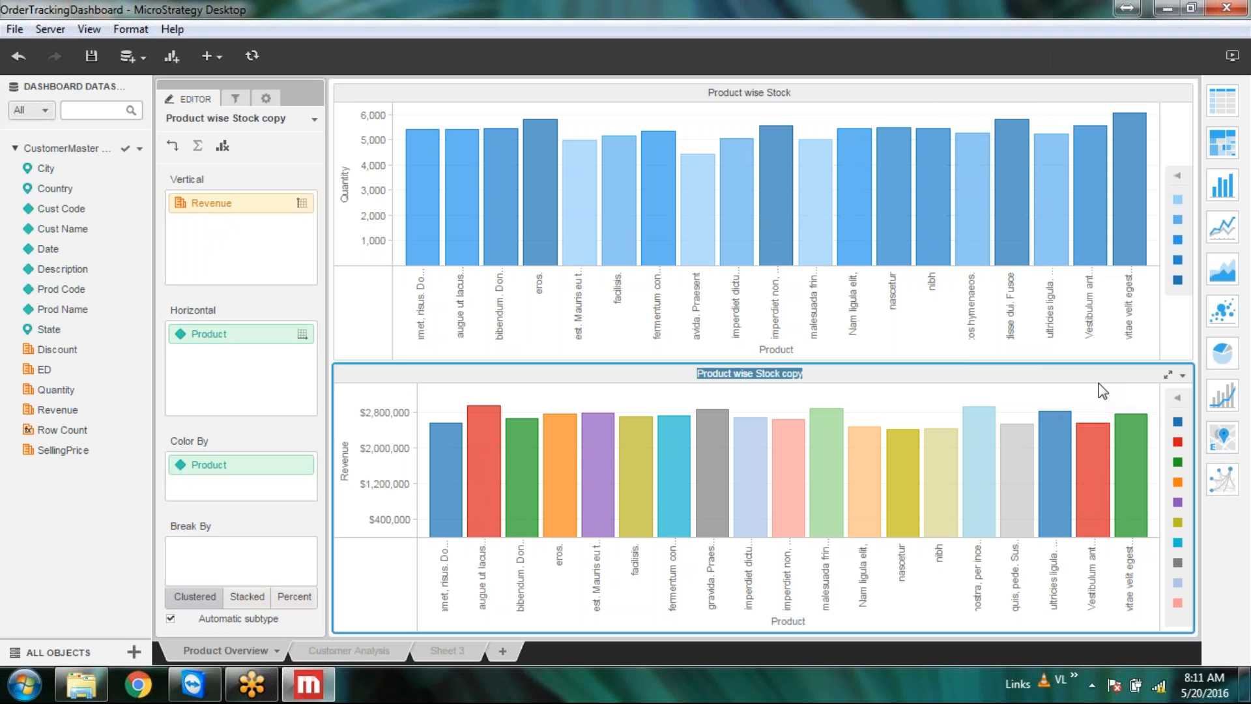
key("End")
key("BackSpace")
key("BackSpace")
key("BackSpace")
key("BackSpace")
key("BackSpace")
key("BackSpace")
key("BackSpace")
key("BackSpace")
key("BackSpace")
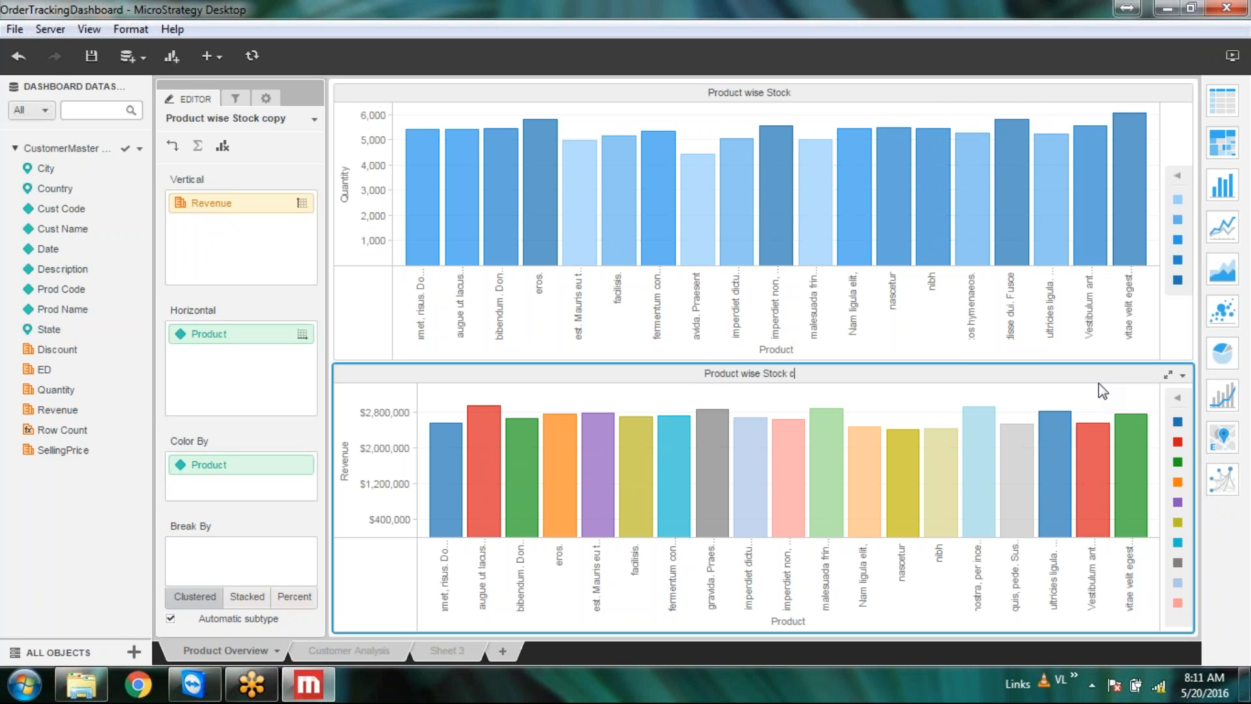
key("BackSpace")
type("Revenue")
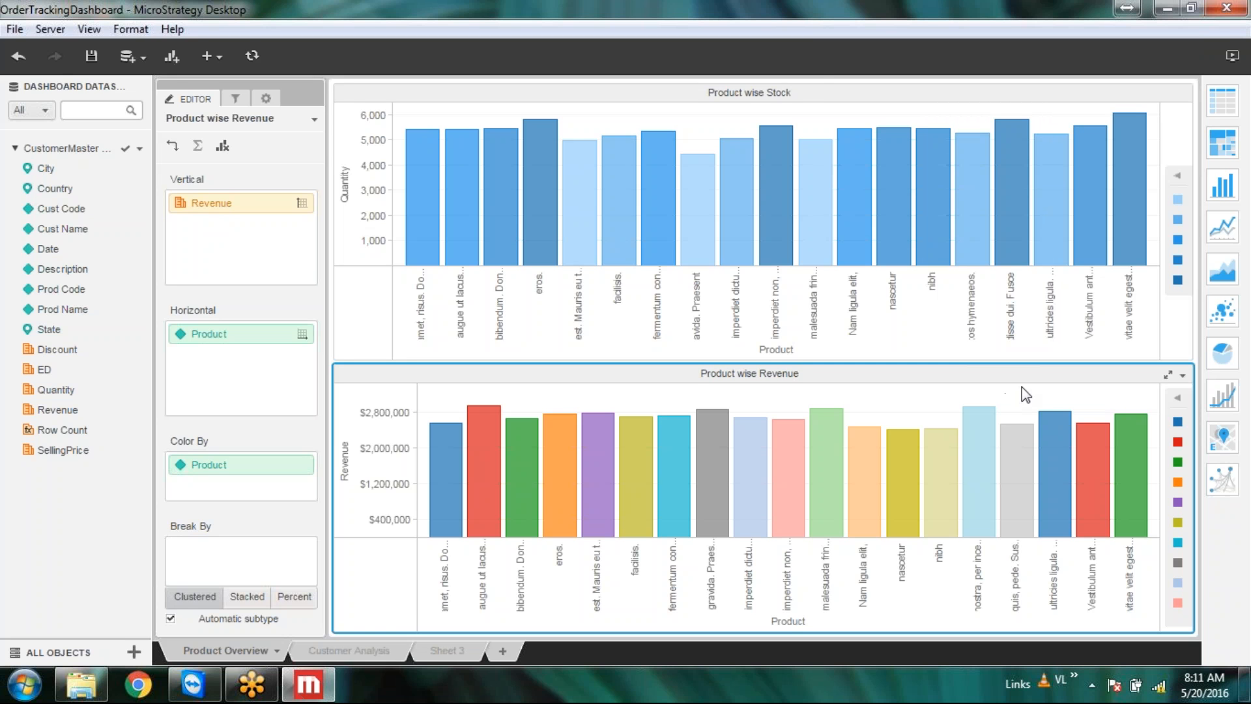
Step: Select the Product wise Stock chart and save the dashboard
left_click(820, 89)
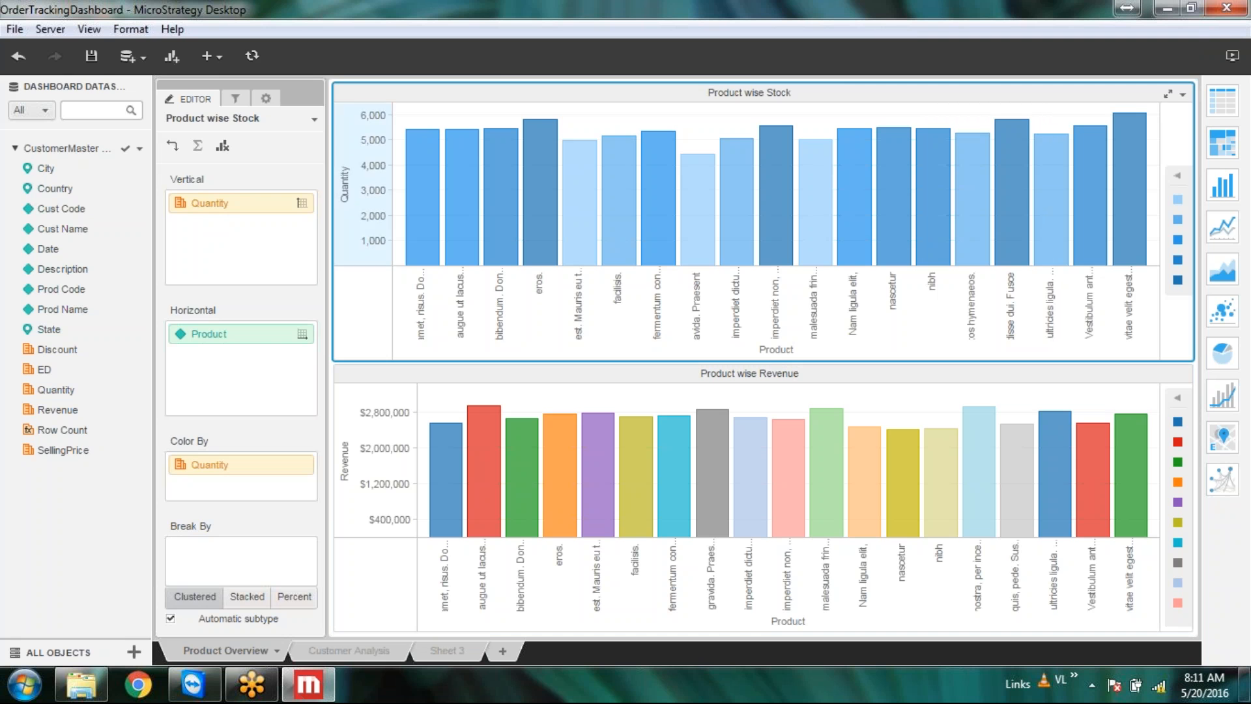
left_click(92, 56)
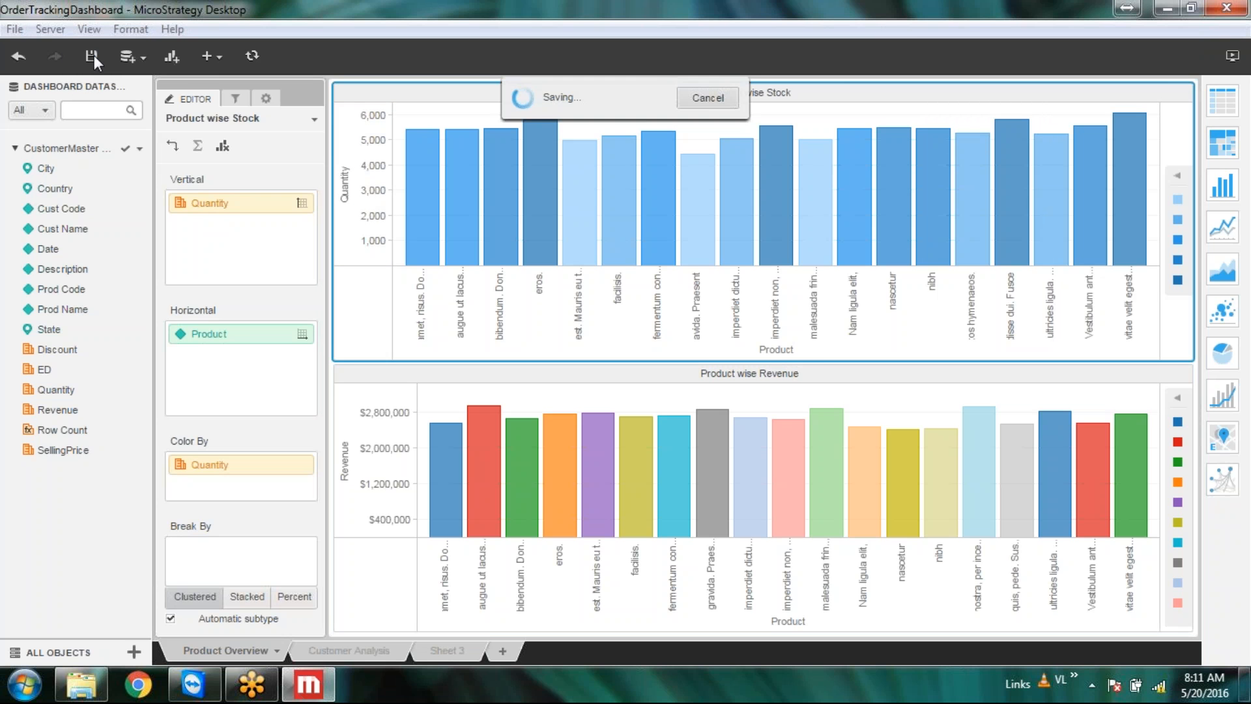
mouse_move(685, 433)
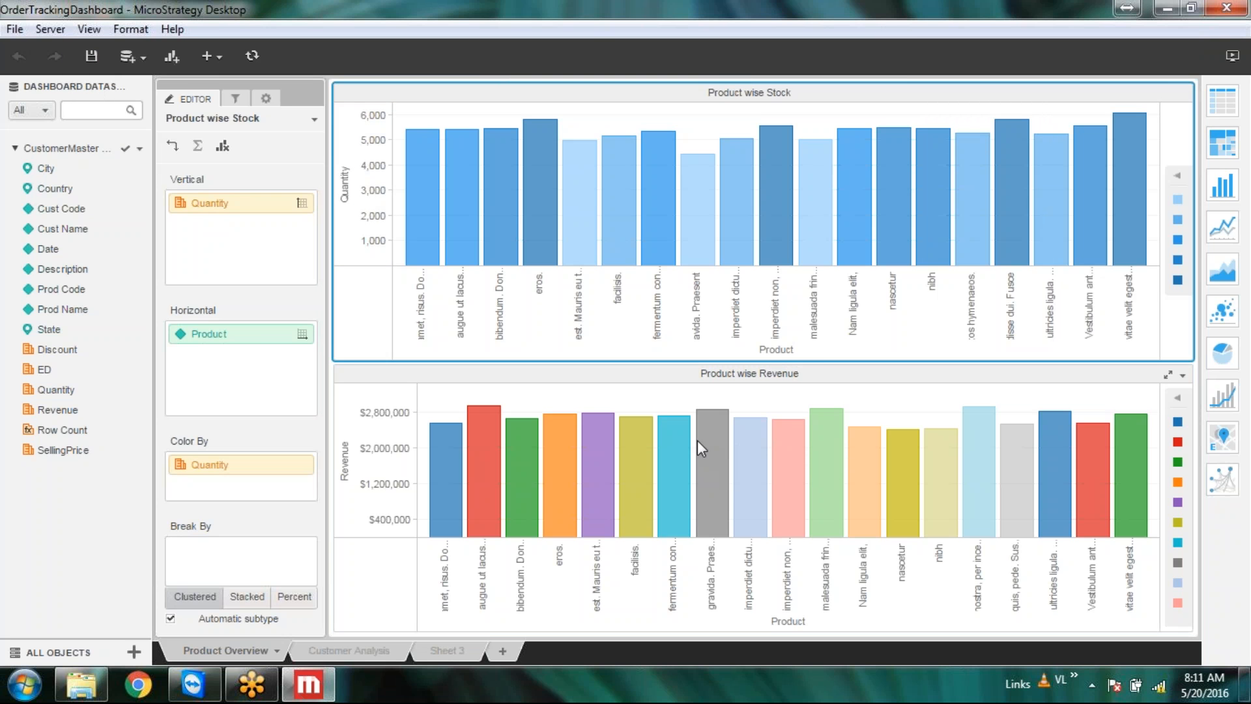
right_click(714, 678)
left_click(654, 684)
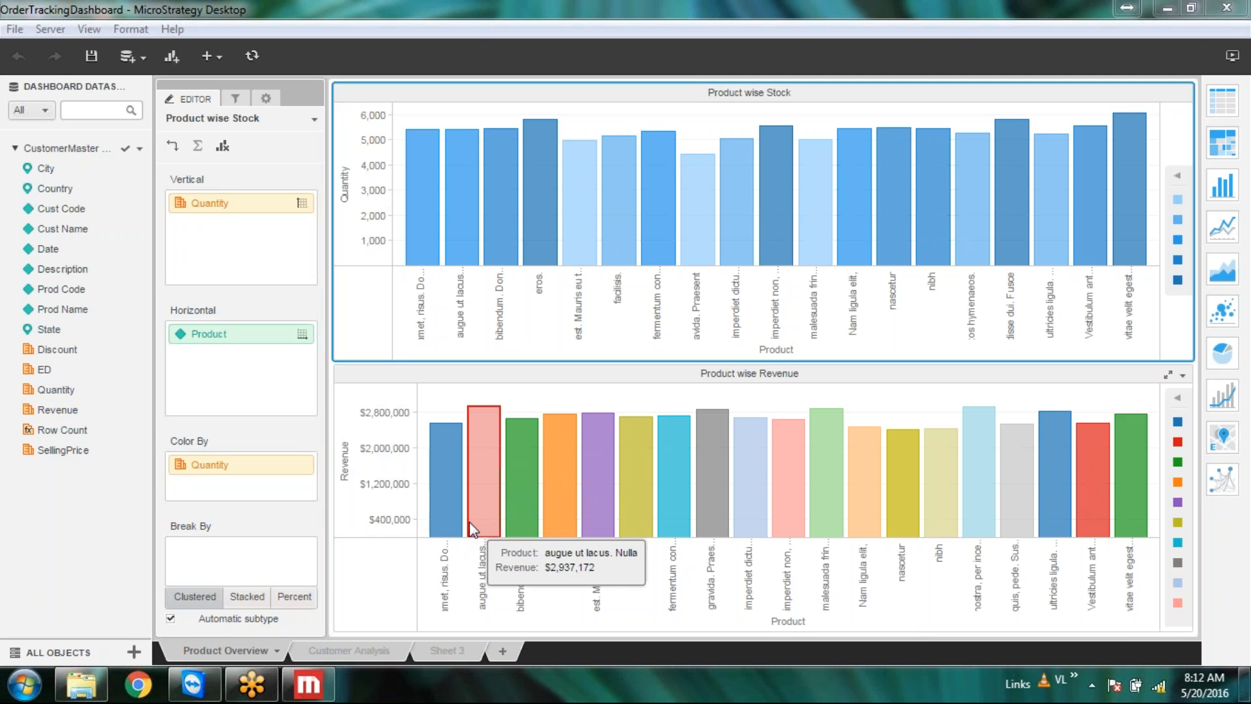
Step: Look at the Customer Analysis sheet, return to Product Overview and duplicate that sheet
left_click(356, 651)
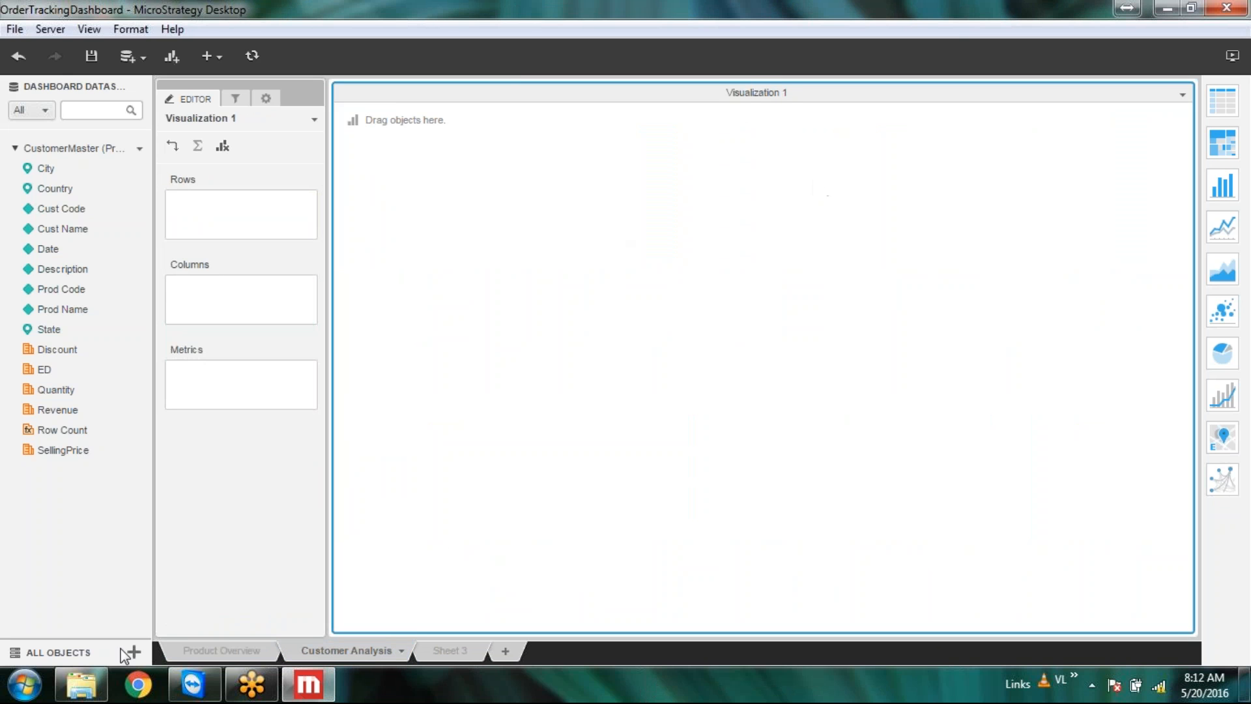
left_click(236, 648)
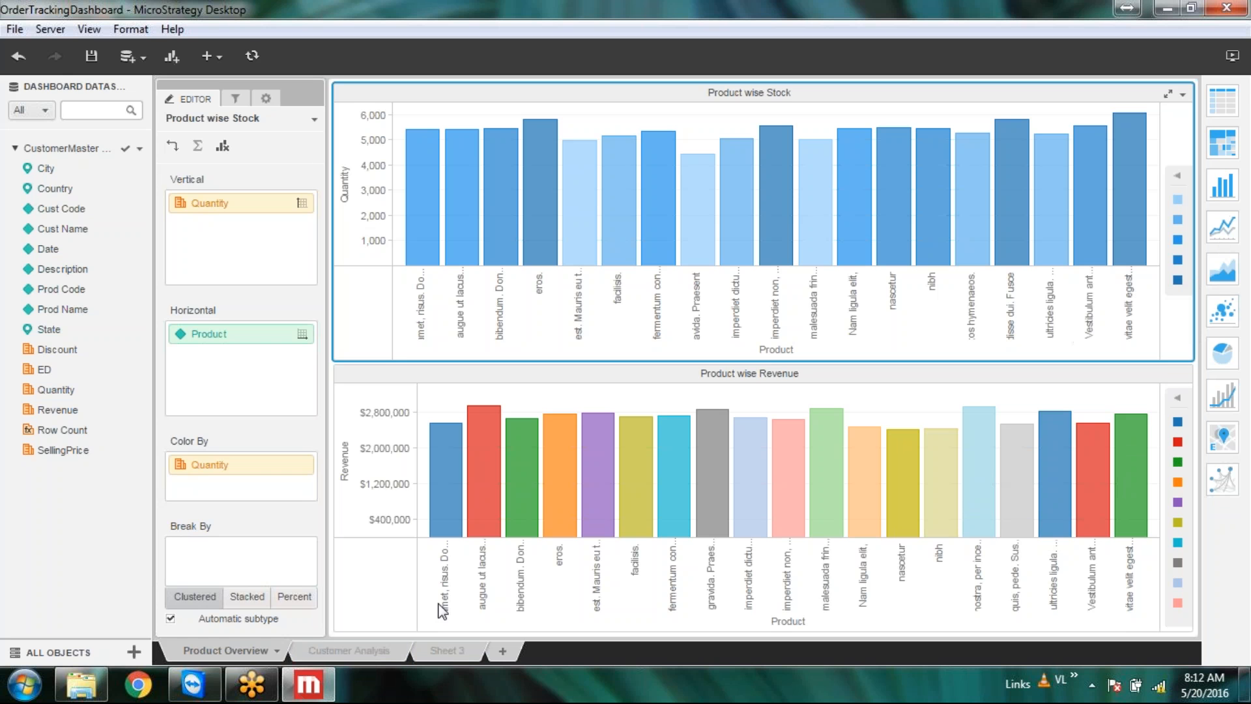
mouse_move(211, 681)
left_click(278, 650)
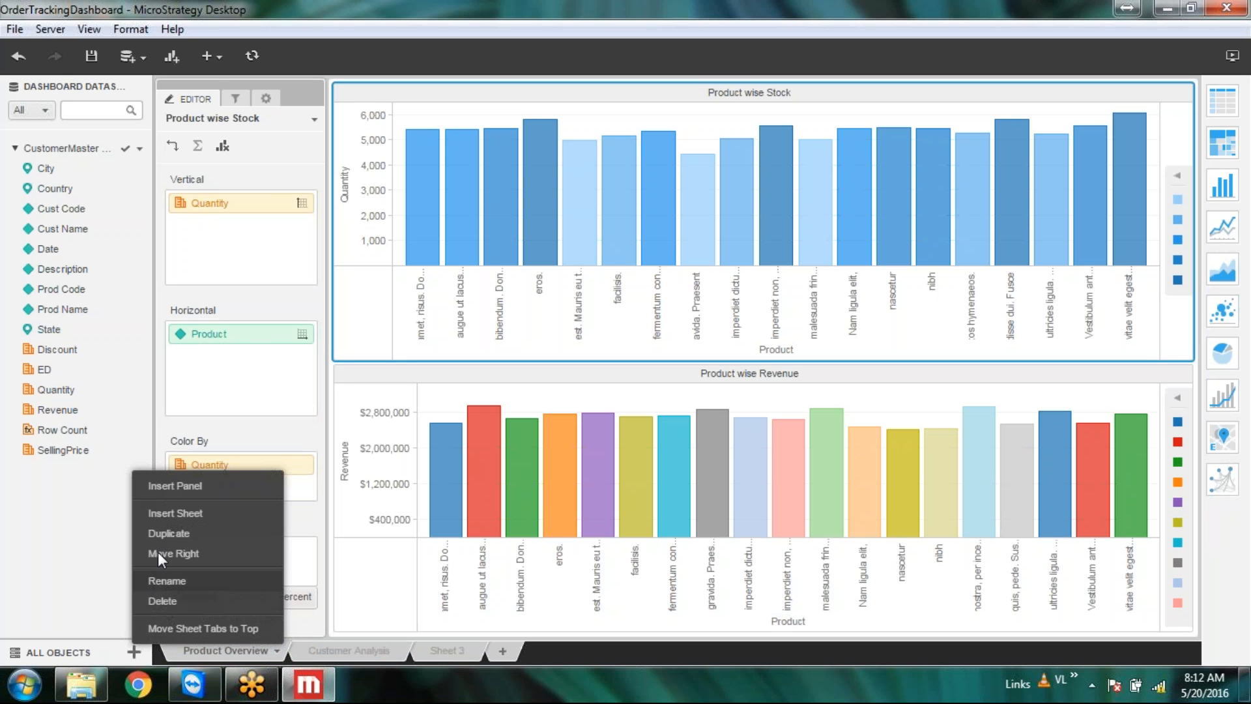
left_click(181, 533)
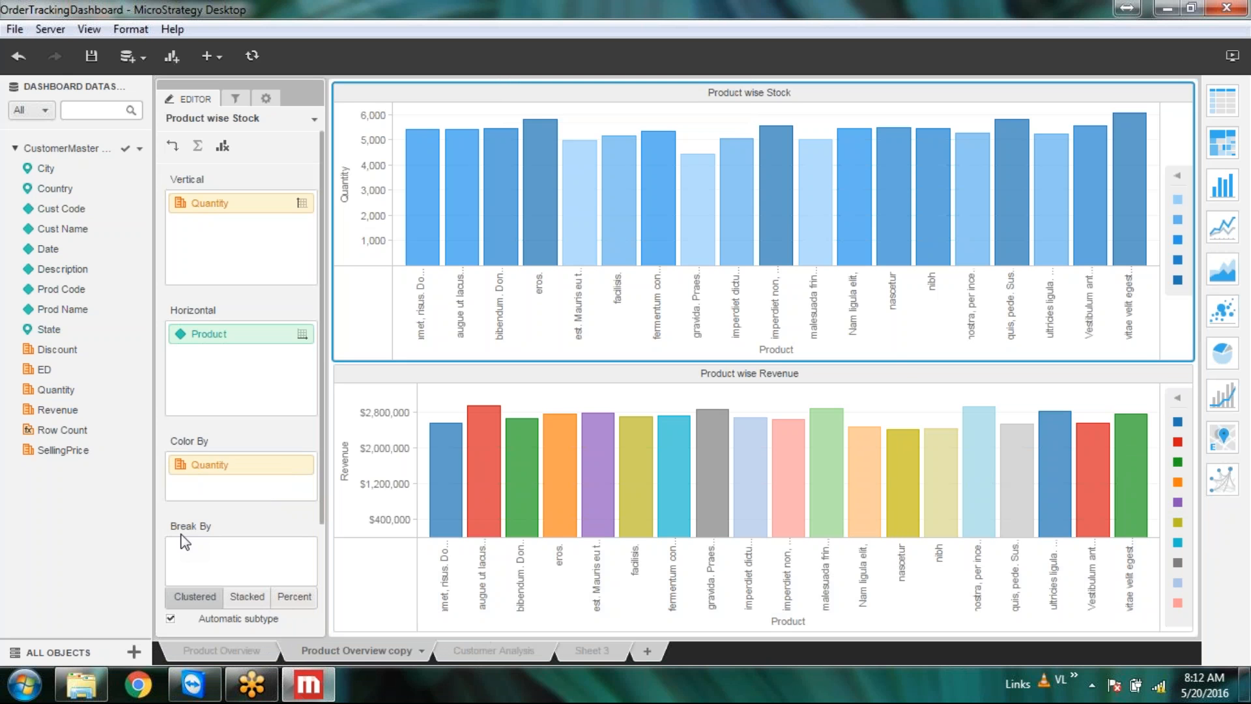
Step: Add Cust Name below Product on the horizontal axis of the copied sheet's Product wise Revenue chart, and swap the chart's axes
left_click(898, 371)
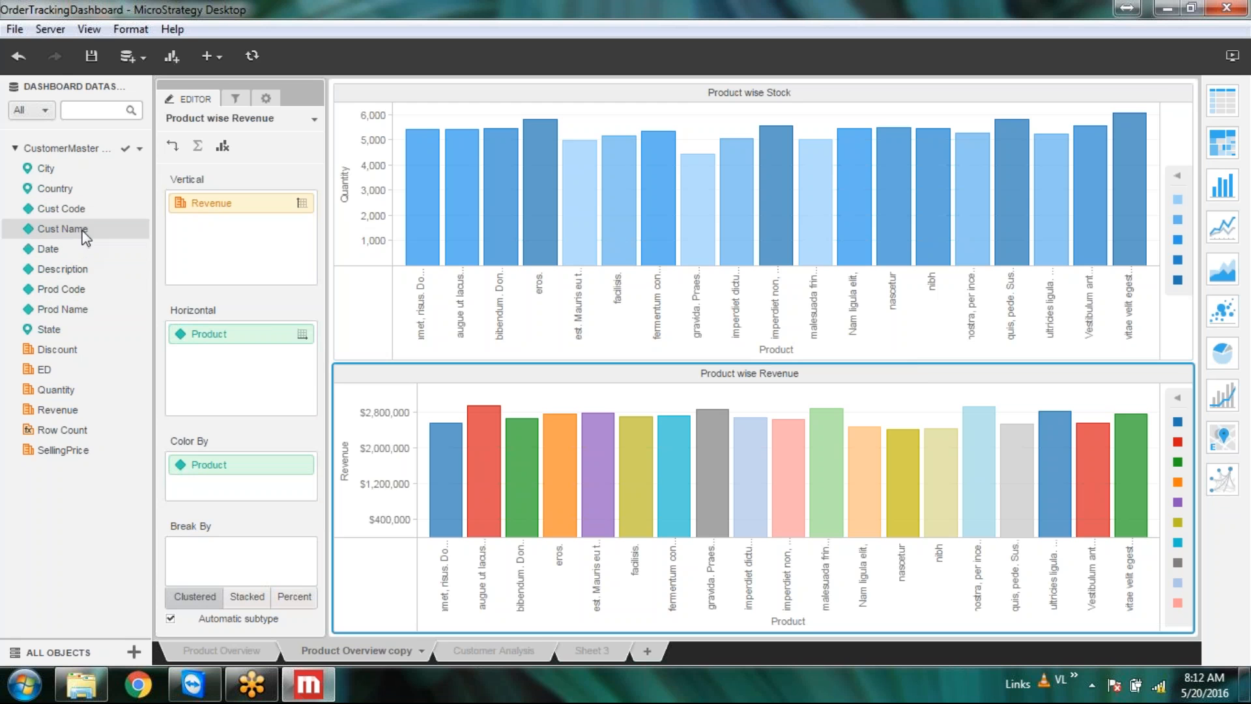
mouse_move(84, 237)
left_mouse_down()
mouse_move(140, 273)
mouse_move(184, 358)
left_mouse_up()
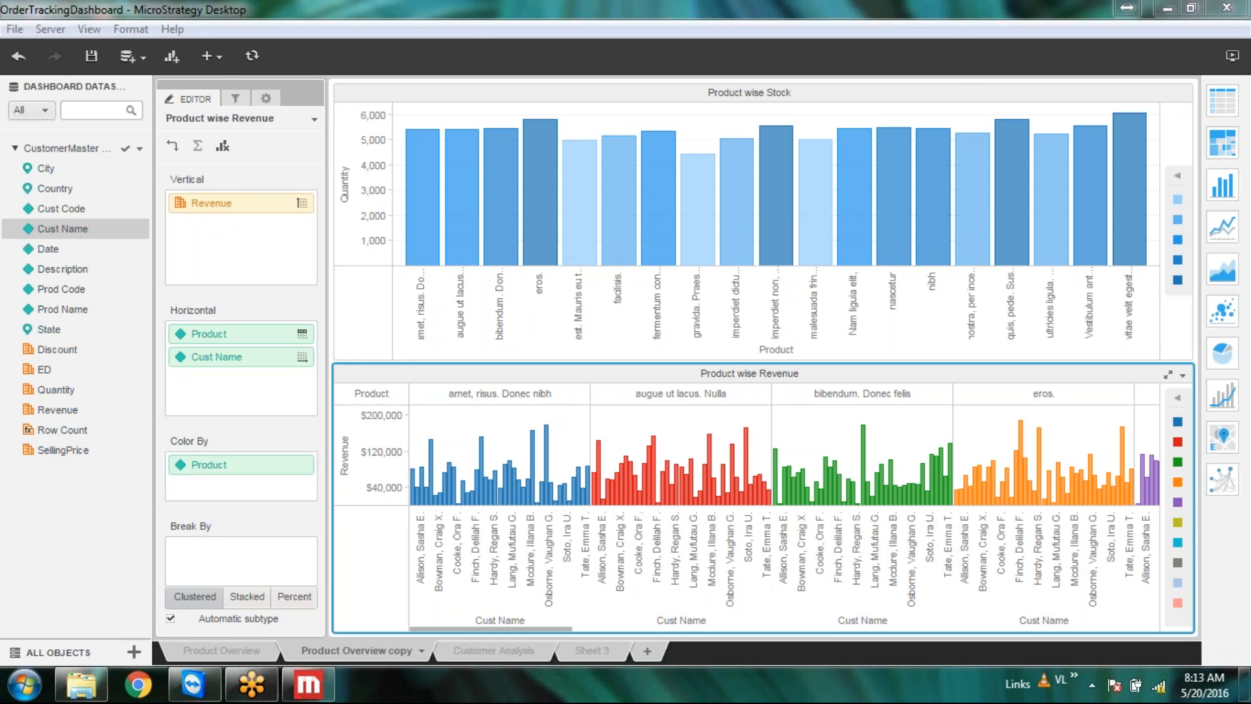
left_click(174, 140)
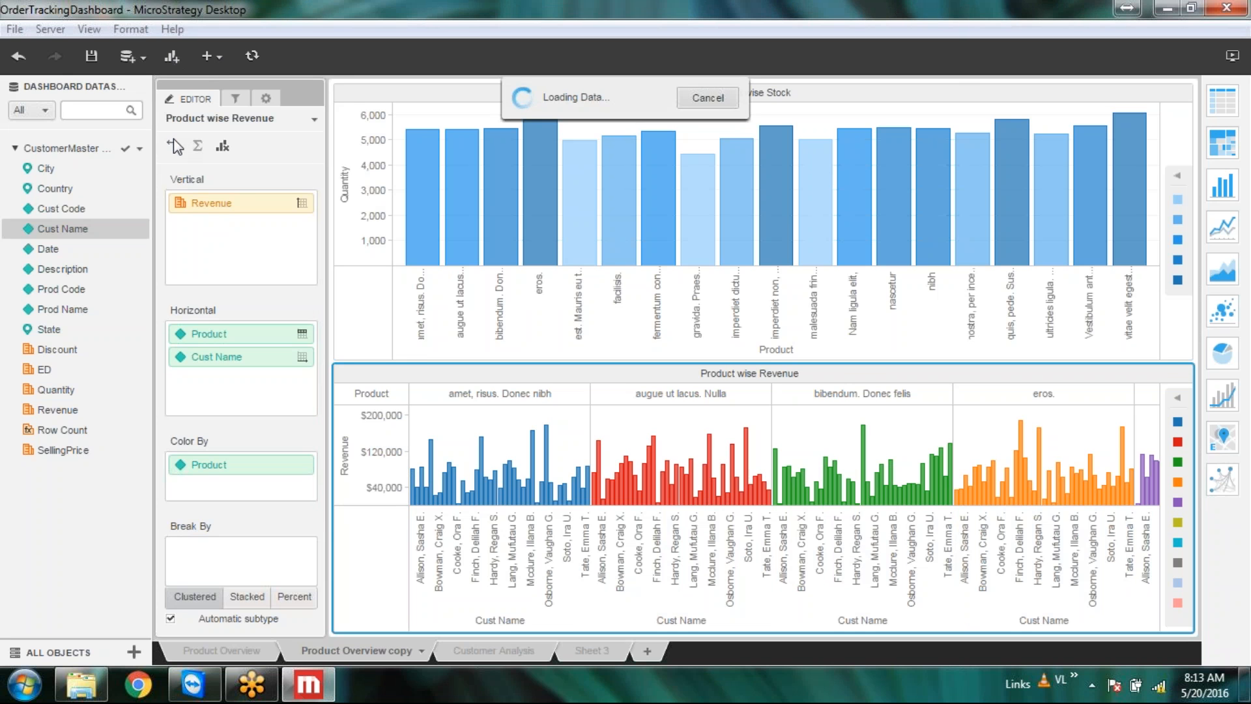
Step: Review the customer bars in the swapped Product wise Revenue chart, swap its axes back and widen the product columns
scroll(842, 493, "down", 5)
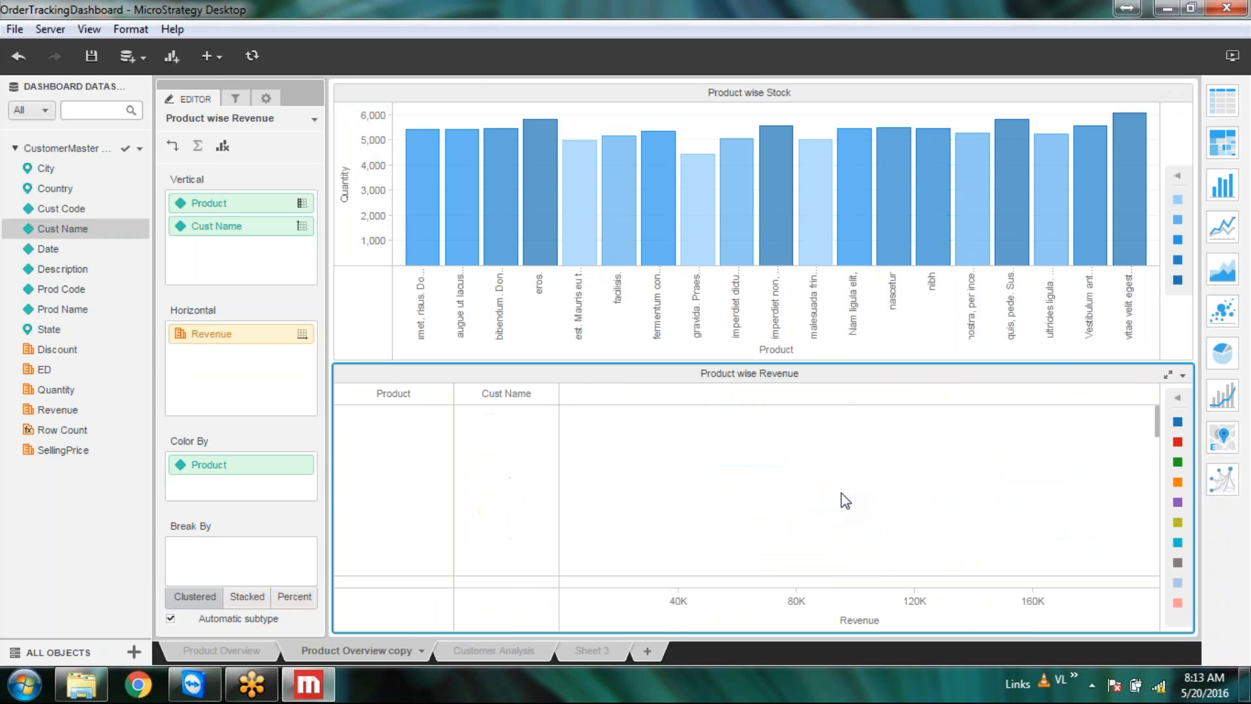
scroll(841, 492, "down", 8)
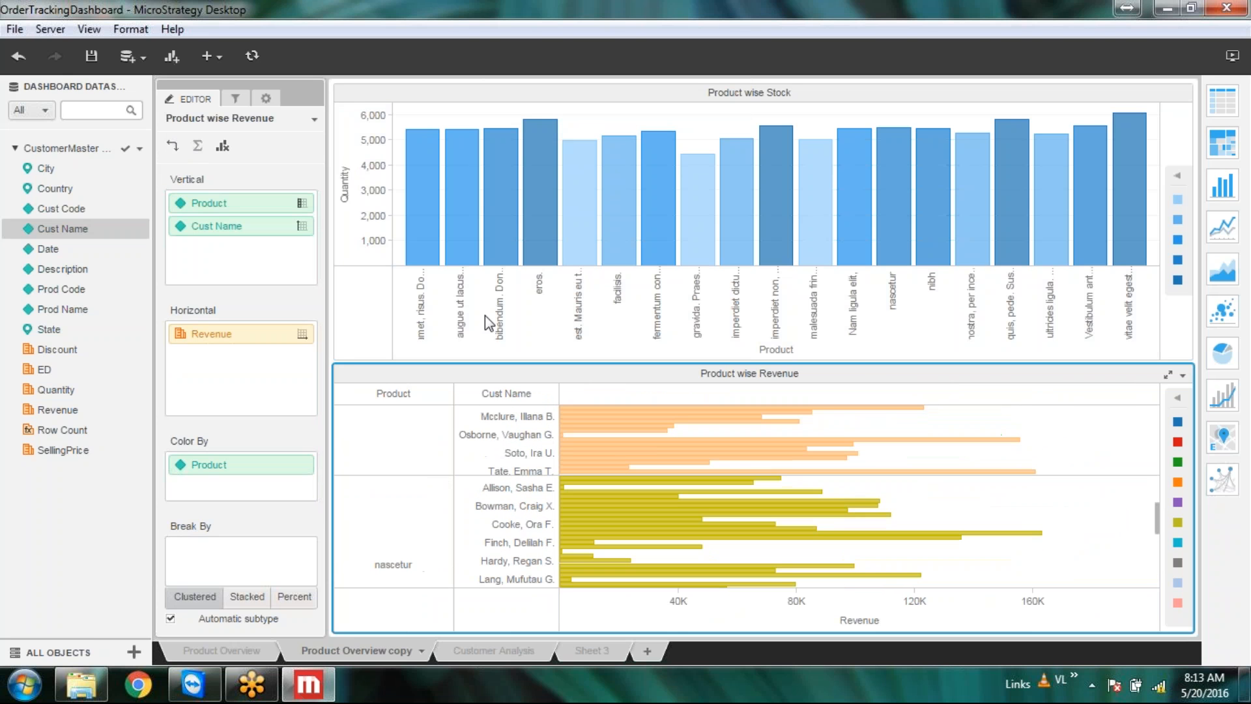
left_click(173, 143)
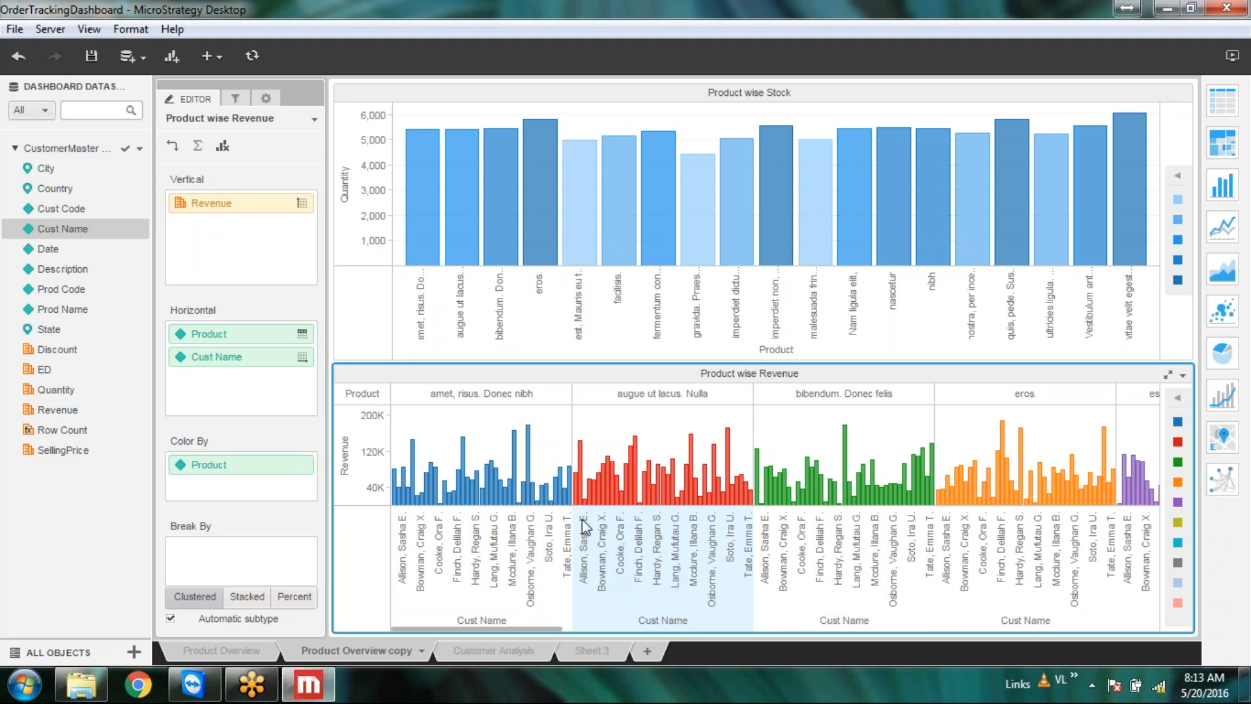
mouse_move(585, 502)
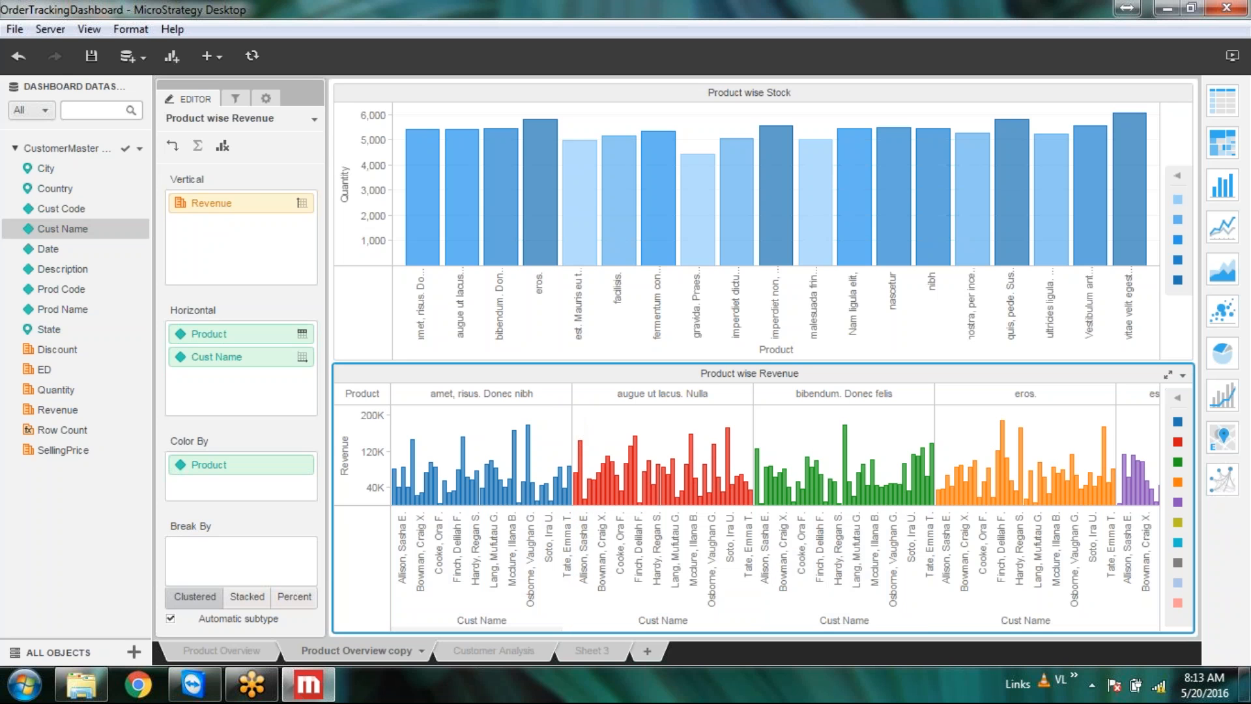
left_click_drag(663, 419, 698, 424)
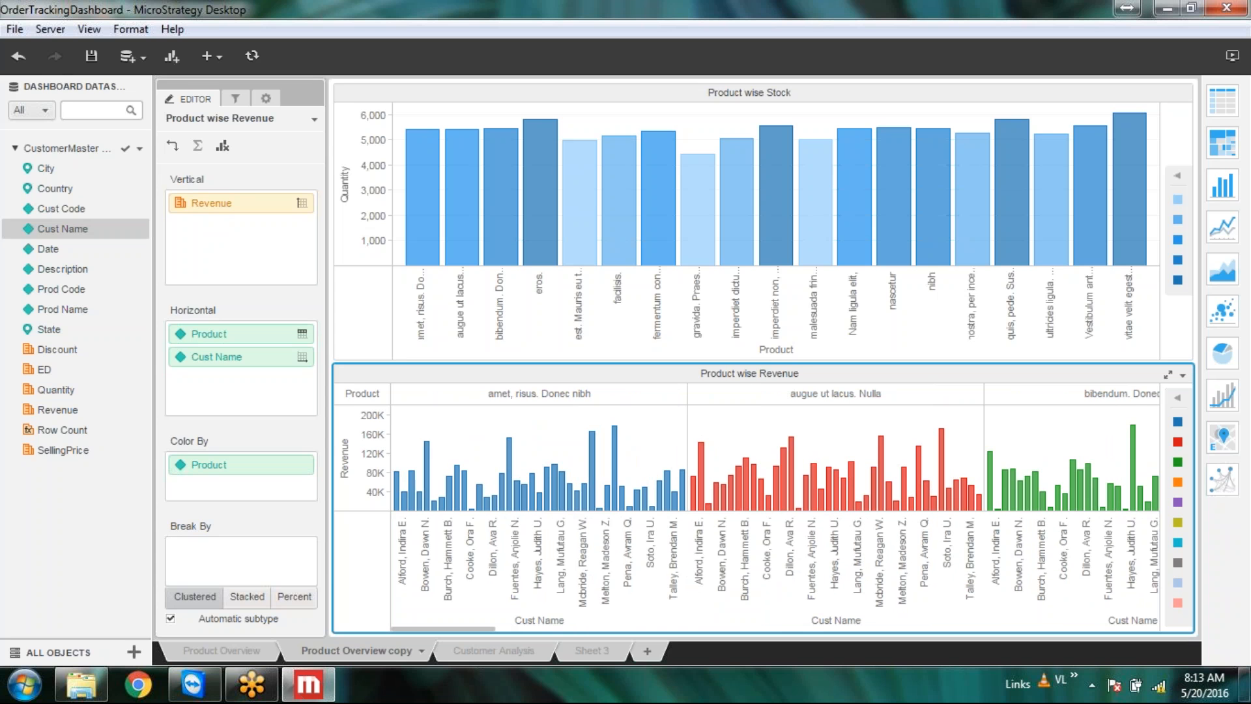
Step: Replace Product with City, placed below Cust Name, on the Product wise Revenue chart's horizontal axis, and color the chart by Cust Name
left_click(302, 333)
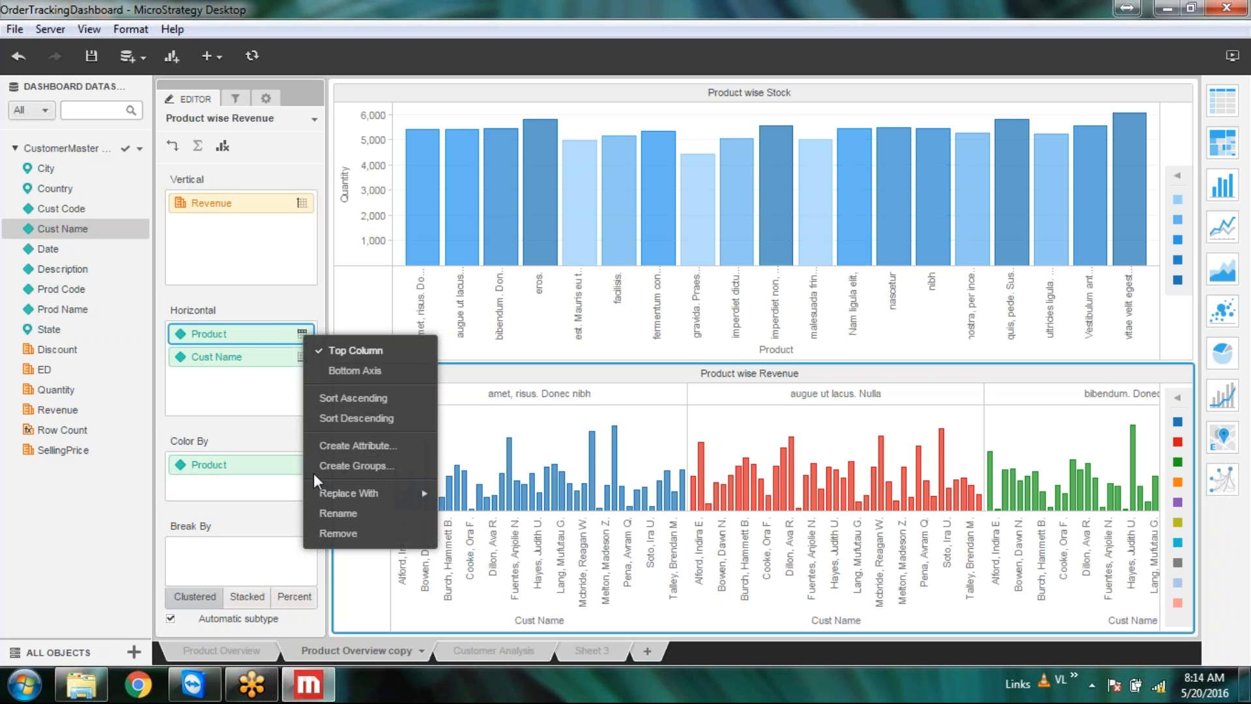
left_click(329, 537)
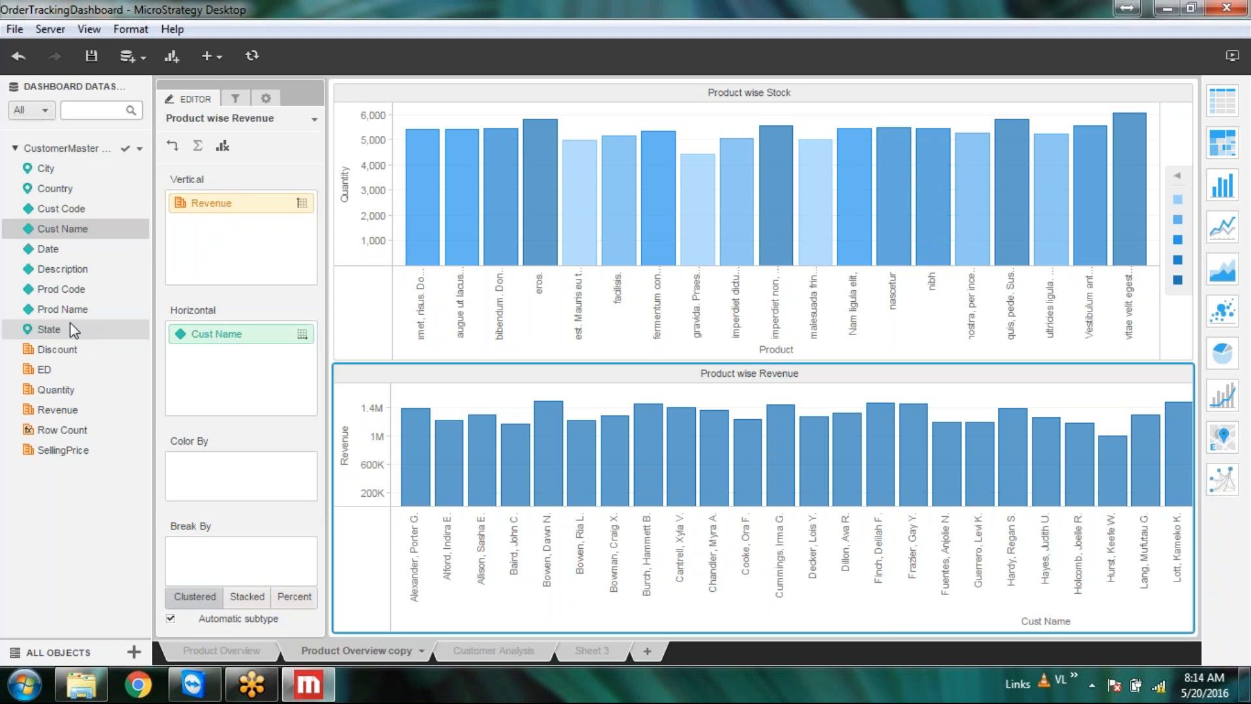
left_click_drag(71, 173, 170, 364)
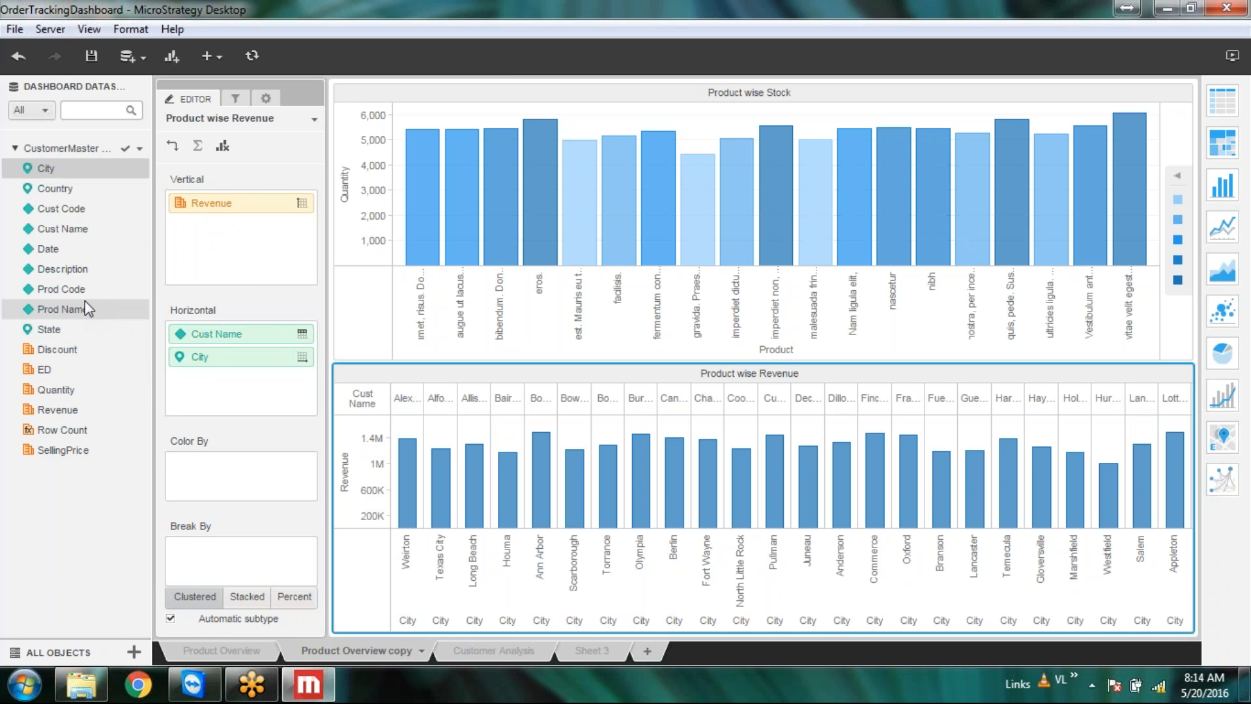
left_click_drag(76, 231, 189, 474)
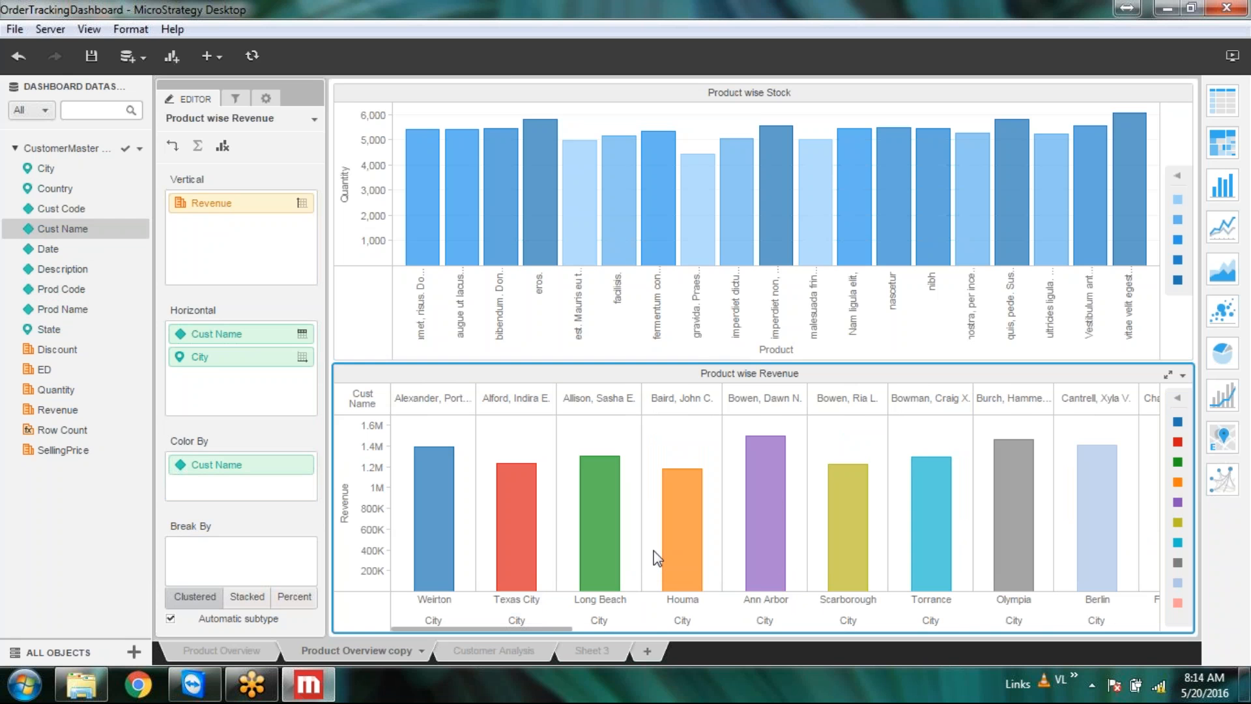
Step: Move City above Cust Name on the horizontal axis, and replace City with Prod Name placed below Cust Name
left_click_drag(221, 355, 217, 326)
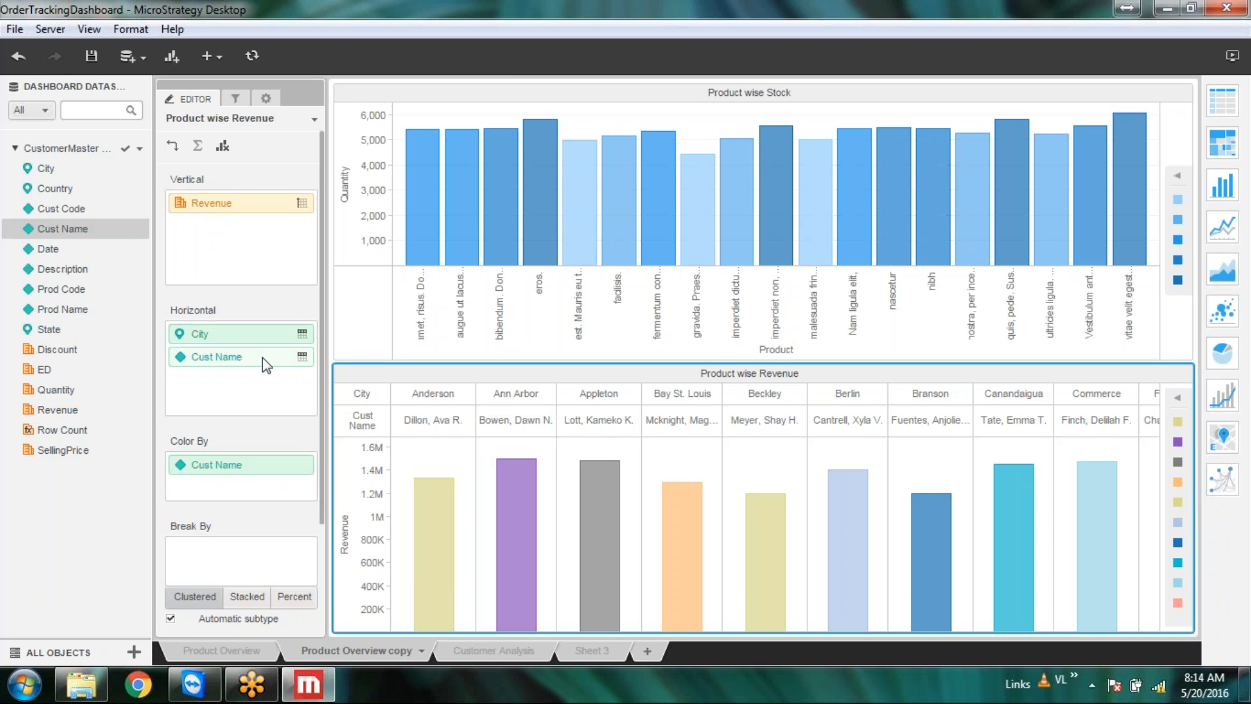
right_click(284, 334)
left_click(318, 559)
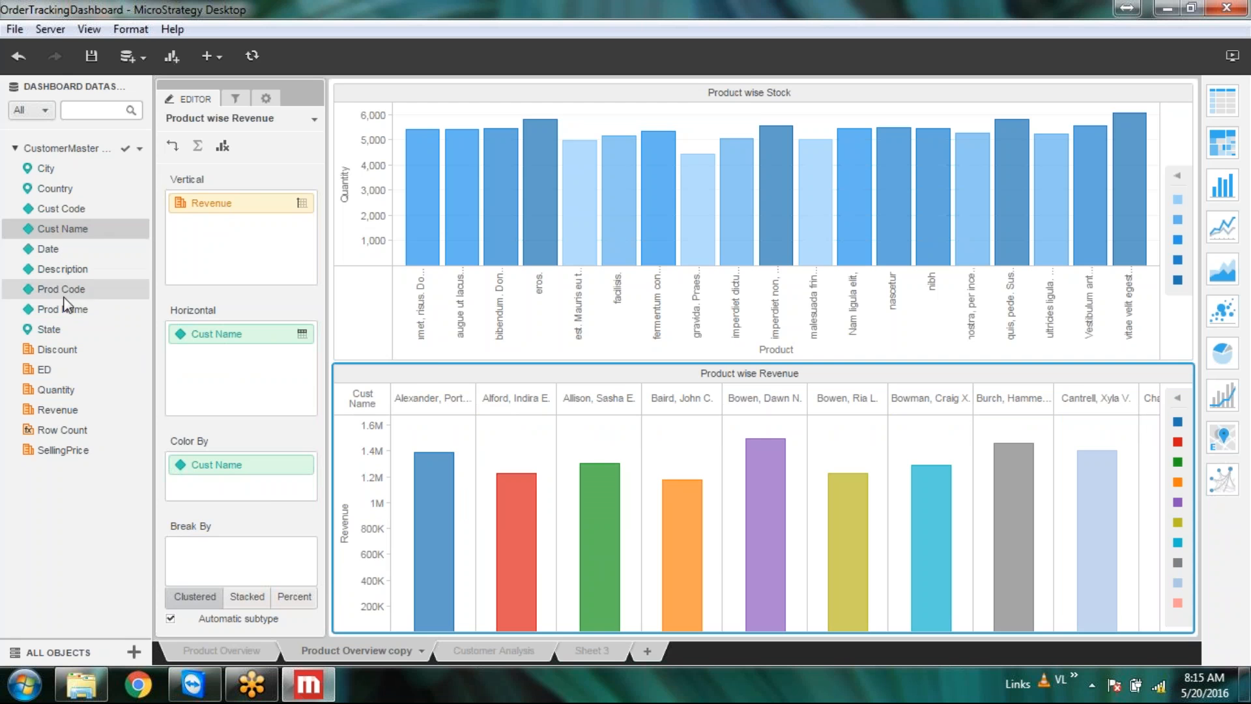
left_click_drag(75, 311, 184, 356)
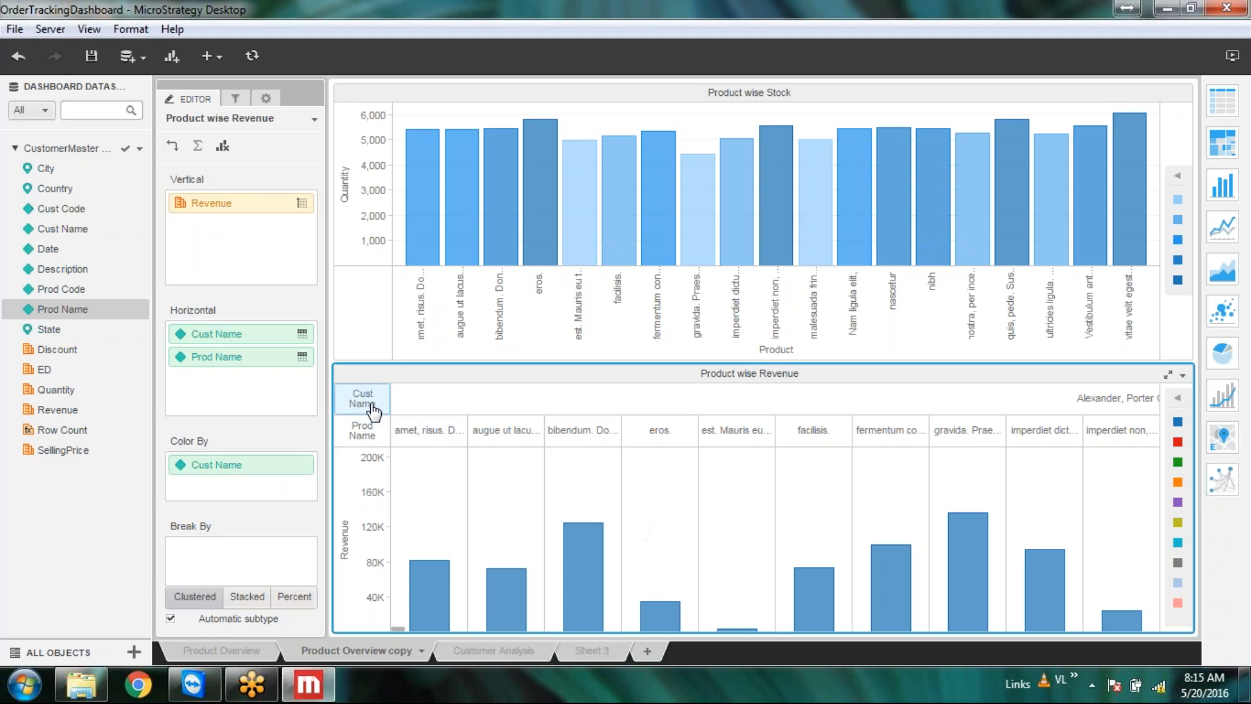
Step: Rearrange the Product wise Revenue chart with Cust Name as column headers over a Prod Name bottom axis, and restore Revenue as the vertical metric
mouse_move(362, 398)
left_mouse_down()
mouse_move(345, 473)
mouse_move(430, 631)
mouse_move(391, 619)
left_mouse_up()
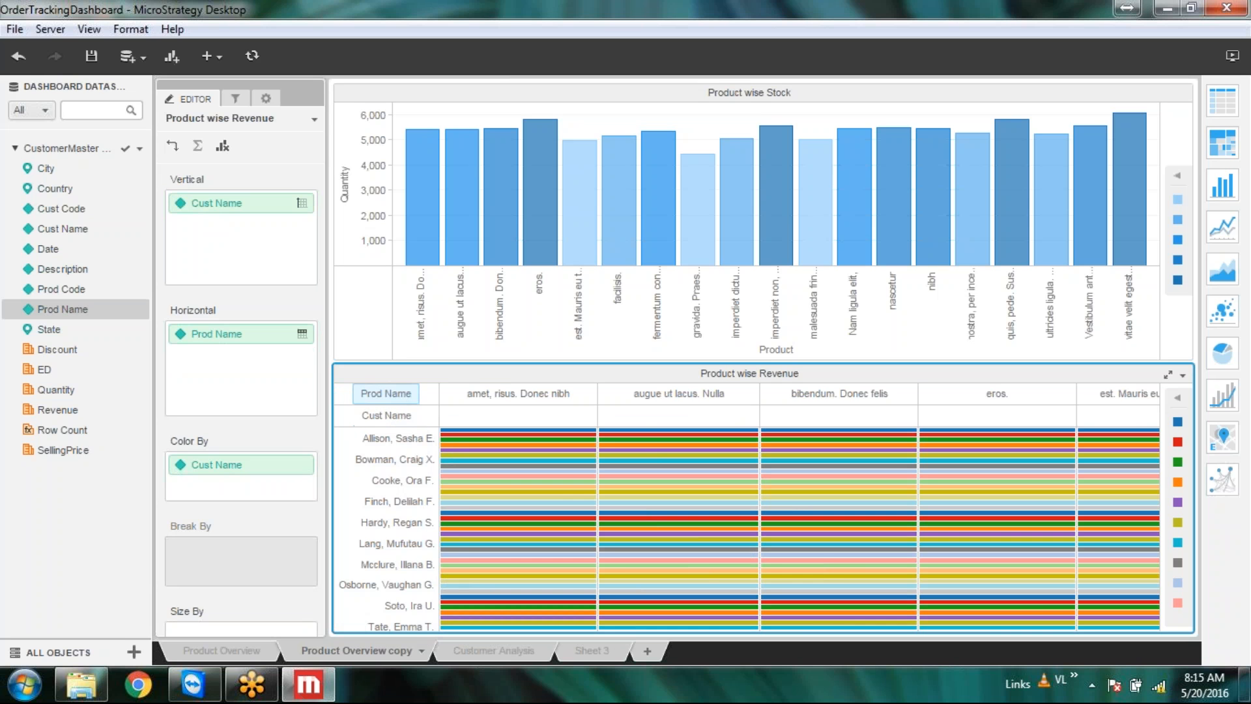
left_click_drag(404, 403, 510, 625)
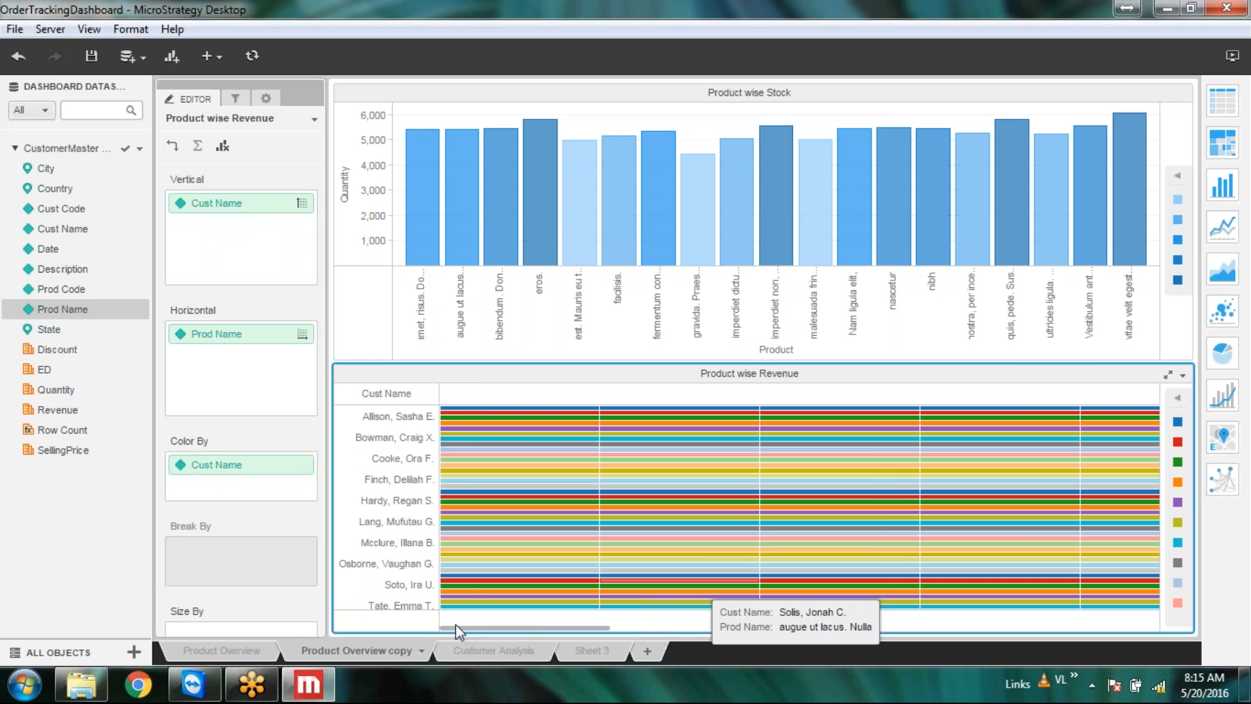
left_click_drag(391, 396, 490, 401)
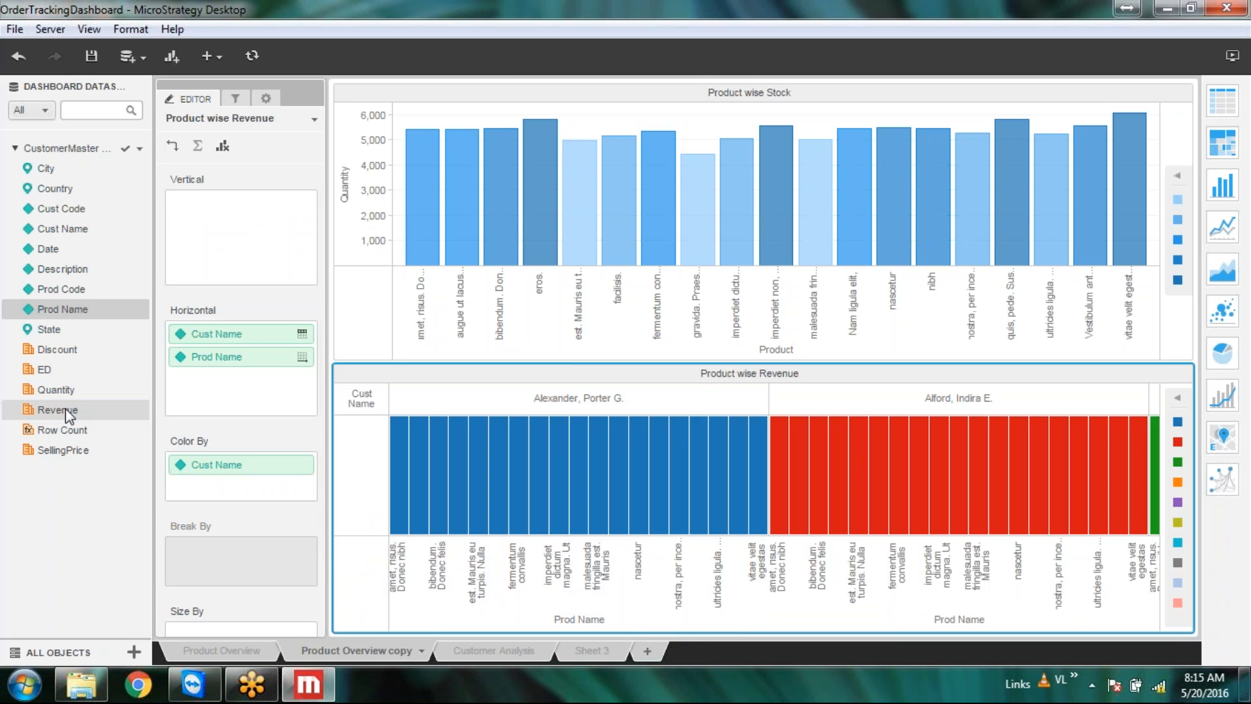
left_click_drag(69, 414, 219, 256)
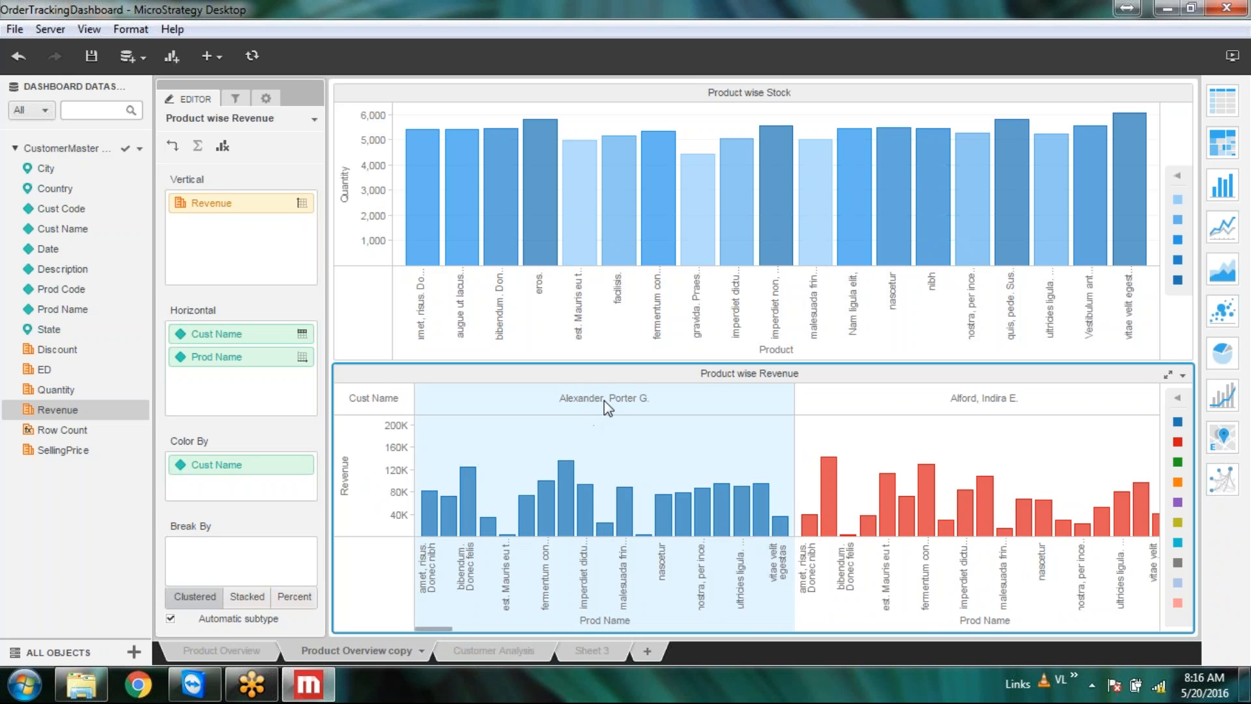
mouse_move(505, 530)
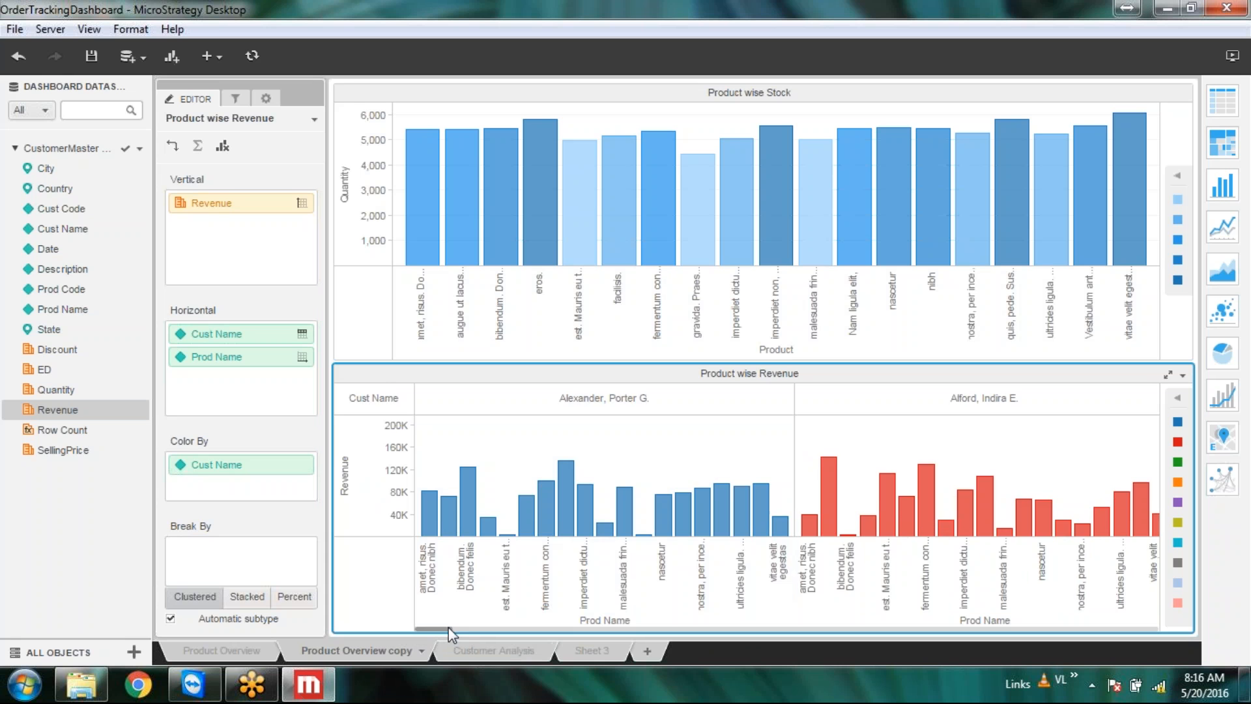
left_click_drag(464, 627, 424, 627)
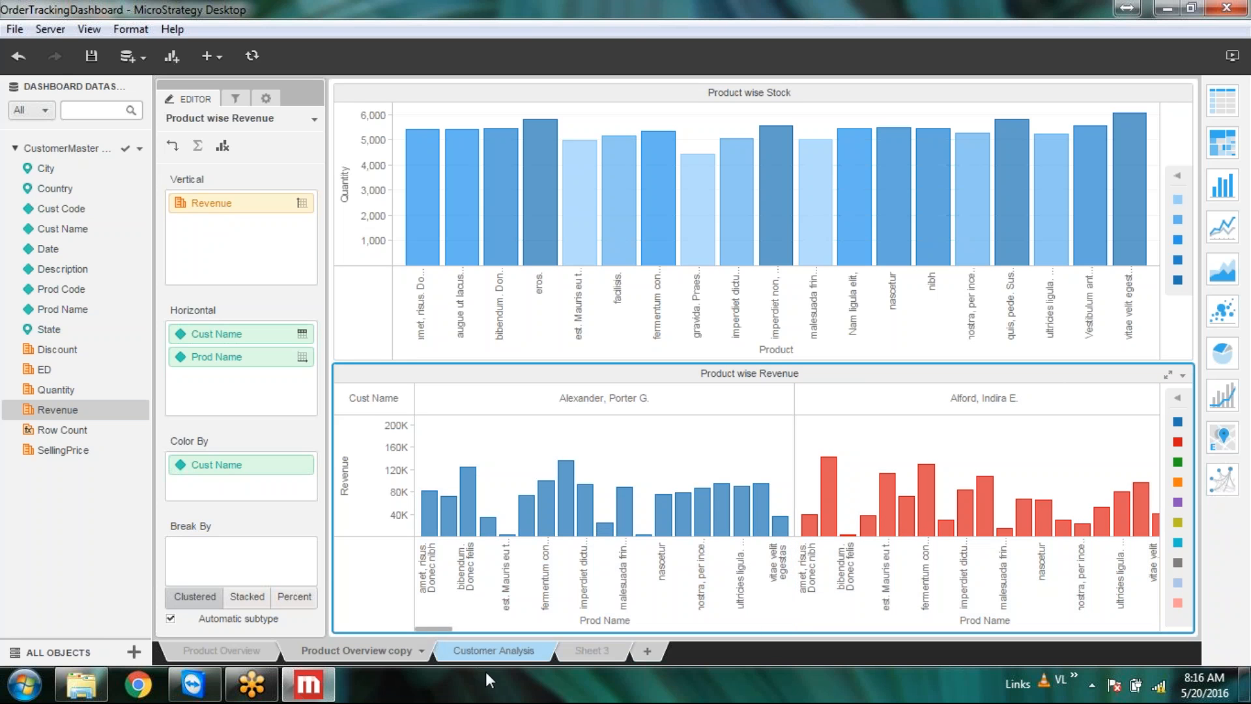
Step: Add Prod Name below Cust Name in the Product wise Revenue chart's coloring, and delete the Product wise Stock chart from this sheet
left_click_drag(62, 309, 188, 491)
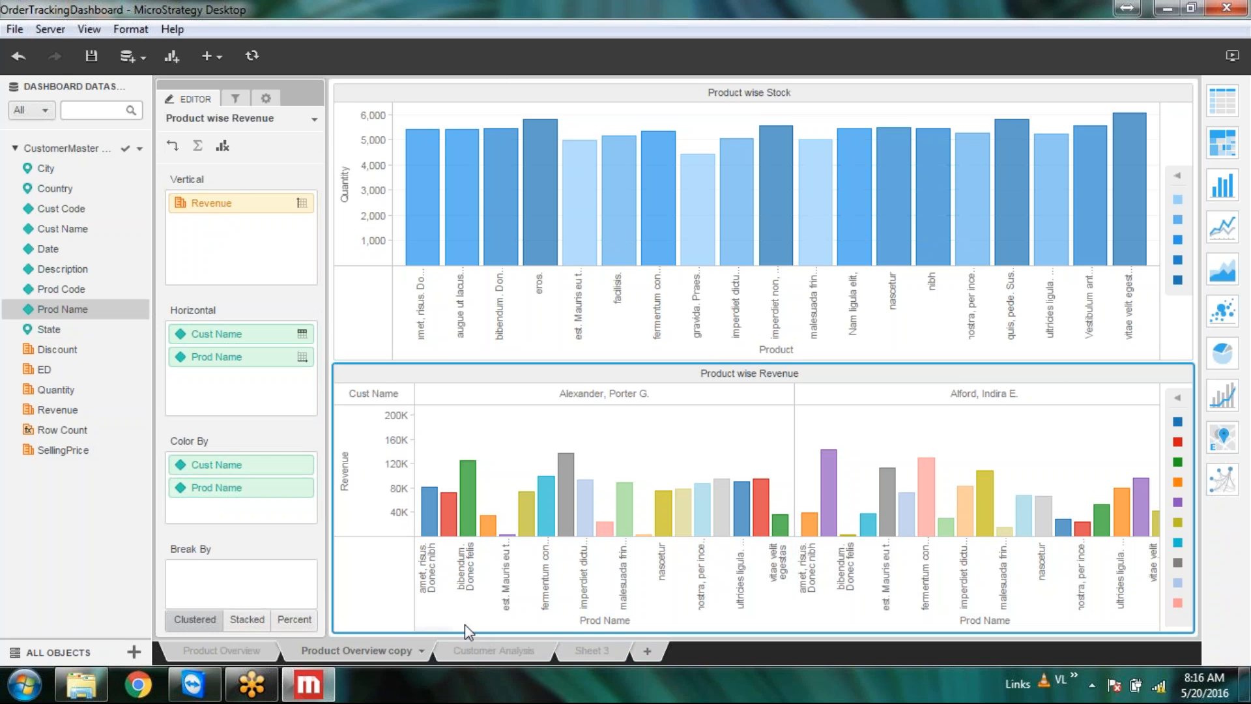
mouse_move(436, 628)
left_mouse_down()
mouse_move(480, 624)
mouse_move(450, 628)
left_mouse_up()
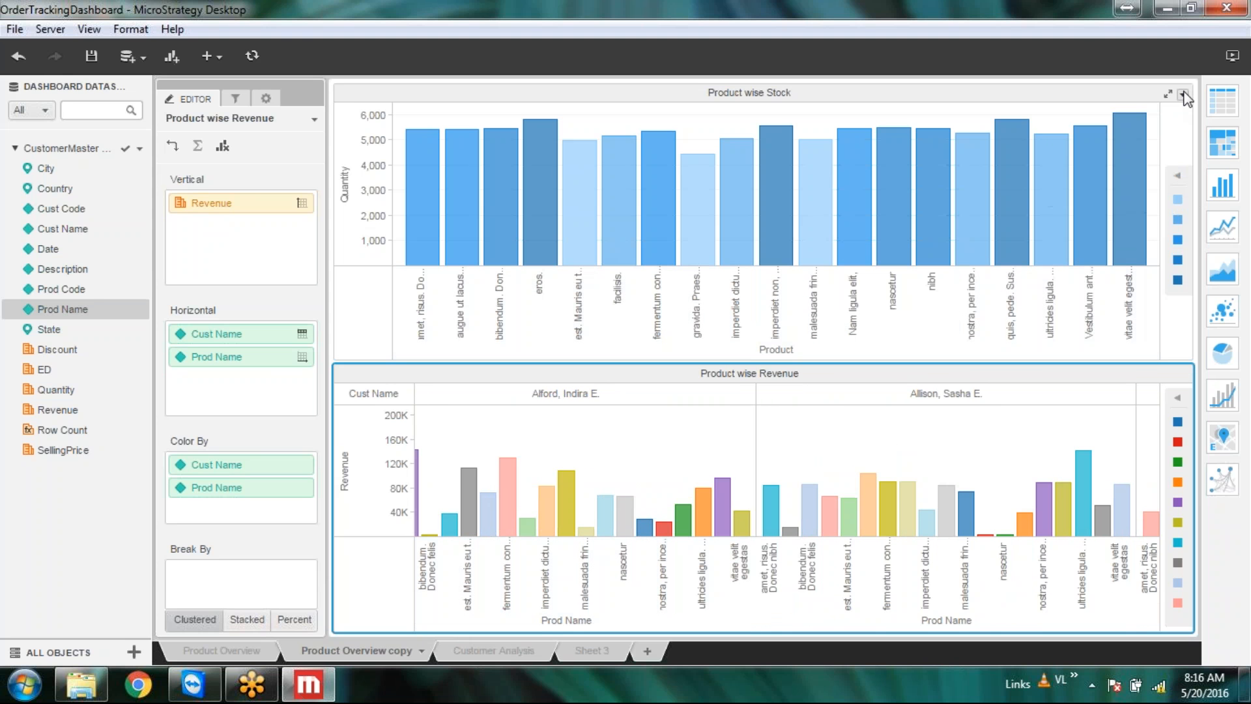
left_click(1183, 95)
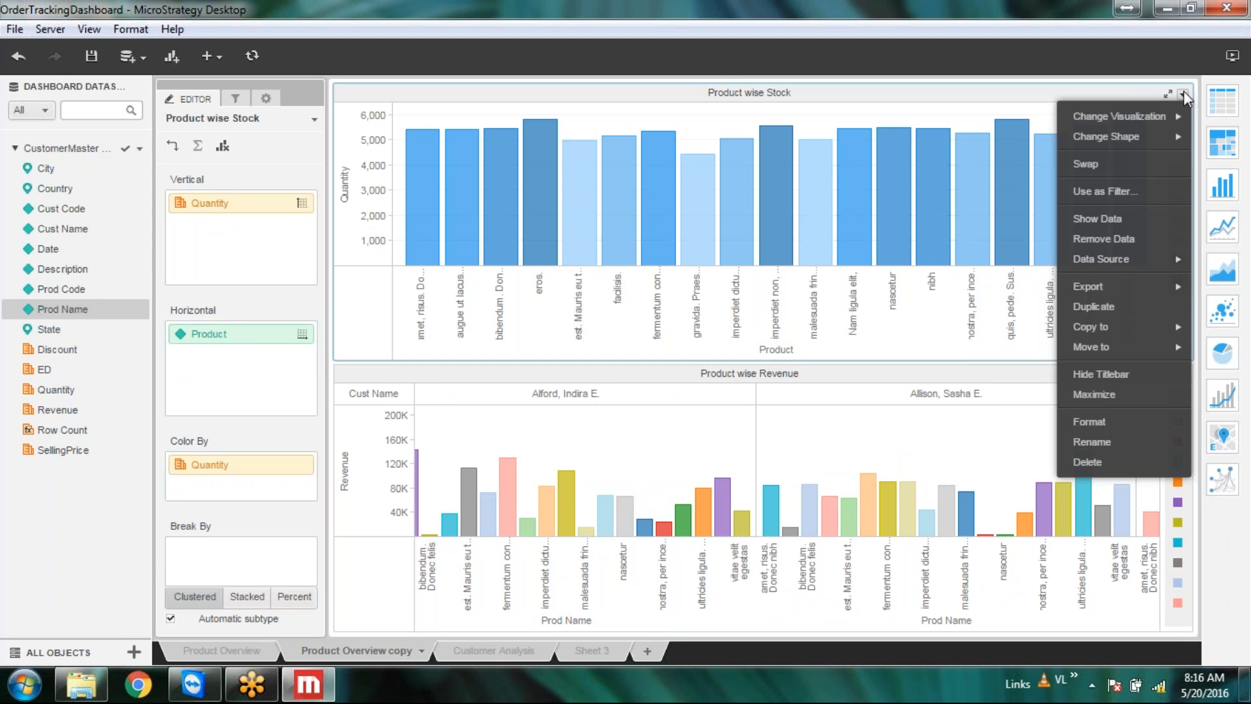
left_click(1092, 460)
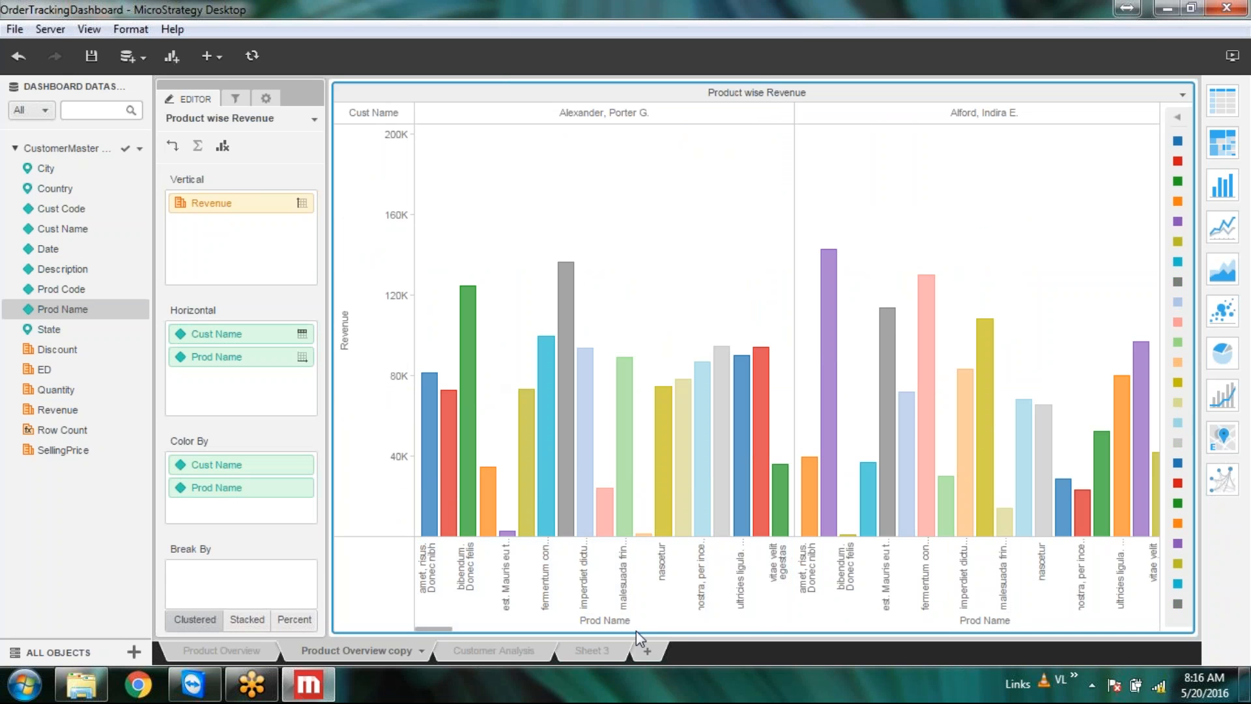
Step: Remove Prod Name from the Product wise Revenue chart's coloring and look through the customers' bars
right_click(302, 487)
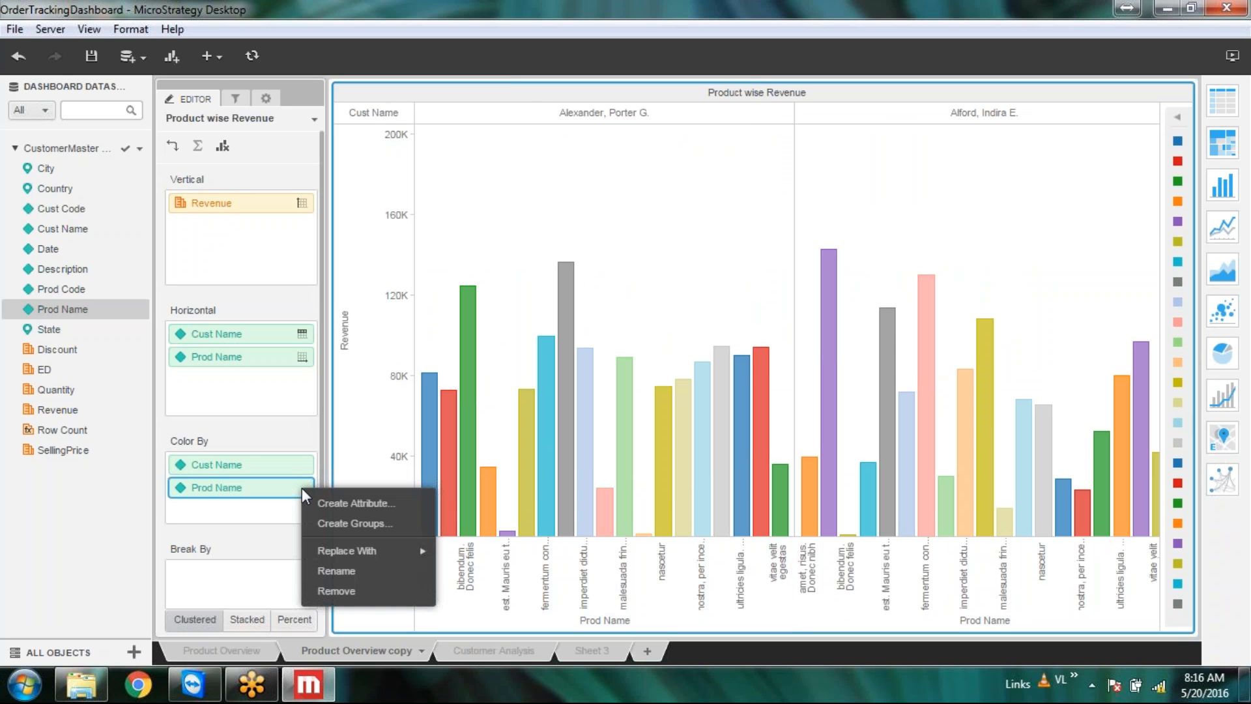
left_click(321, 597)
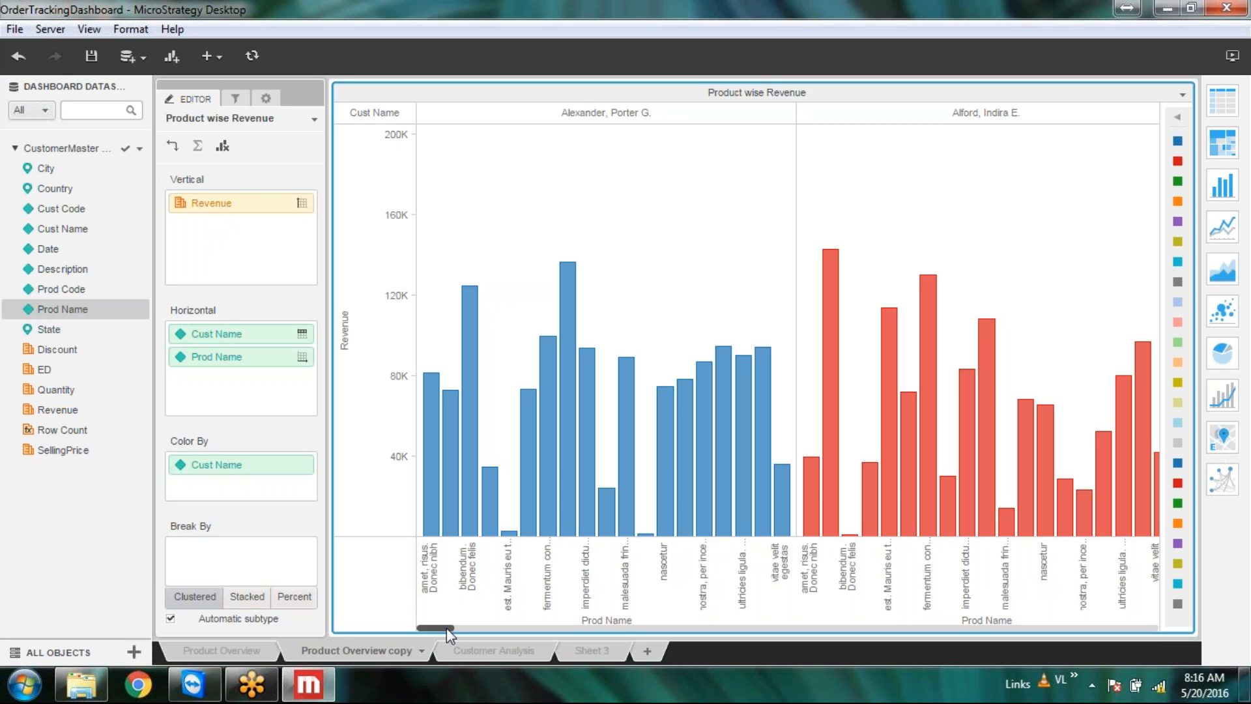
mouse_move(447, 629)
left_mouse_down()
mouse_move(458, 627)
mouse_move(436, 628)
left_mouse_up()
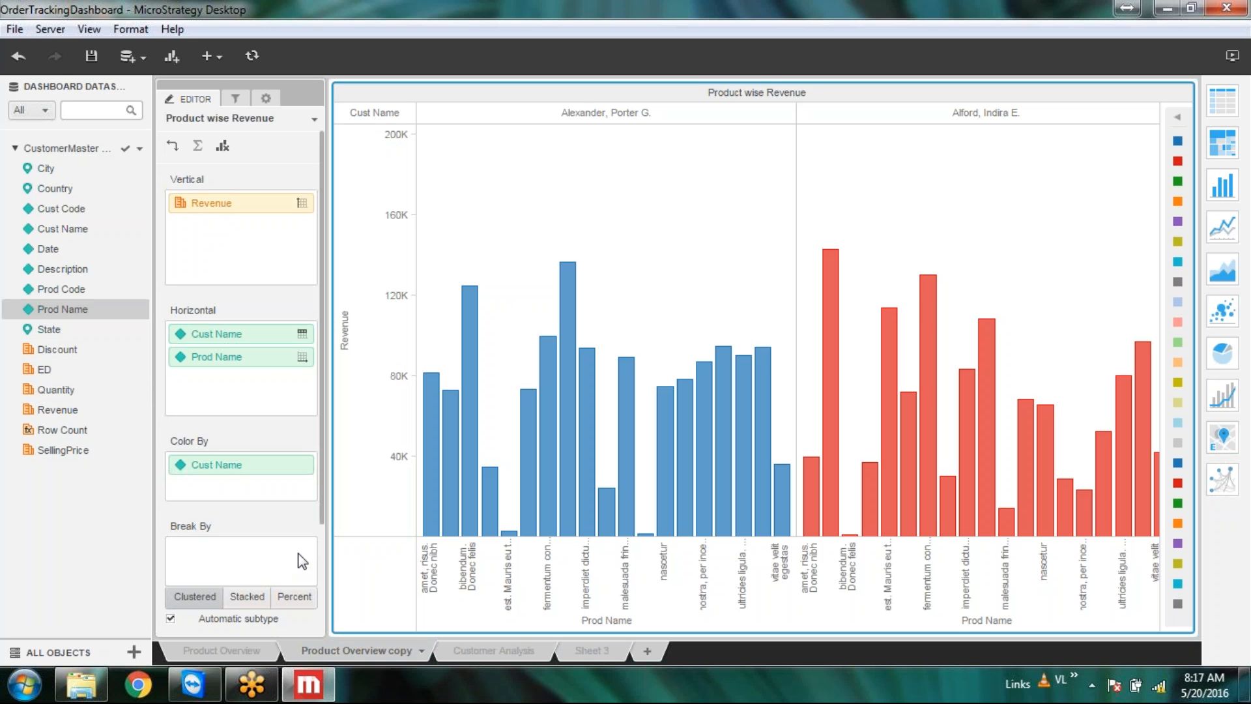
Step: Add Quantity and SellingPrice below Revenue on the vertical axis, and narrow the chart's customer columns
left_click_drag(70, 395, 181, 243)
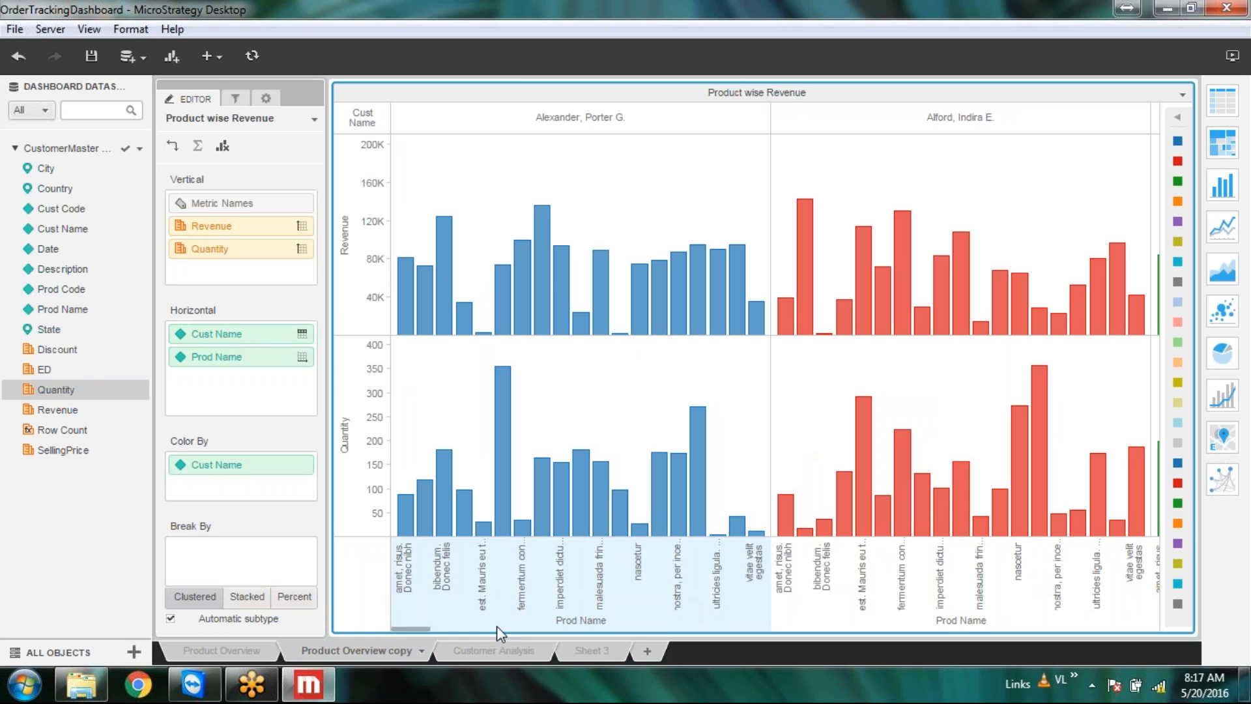
left_click_drag(455, 628, 404, 623)
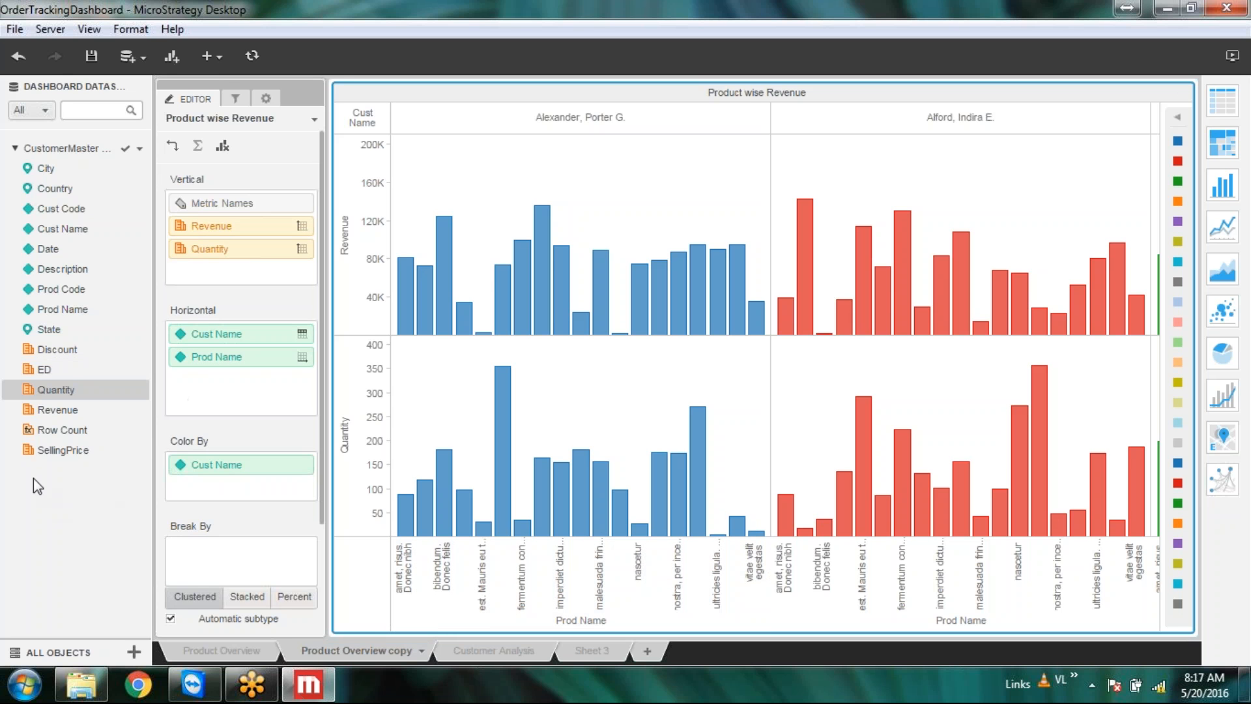
left_click_drag(60, 453, 172, 267)
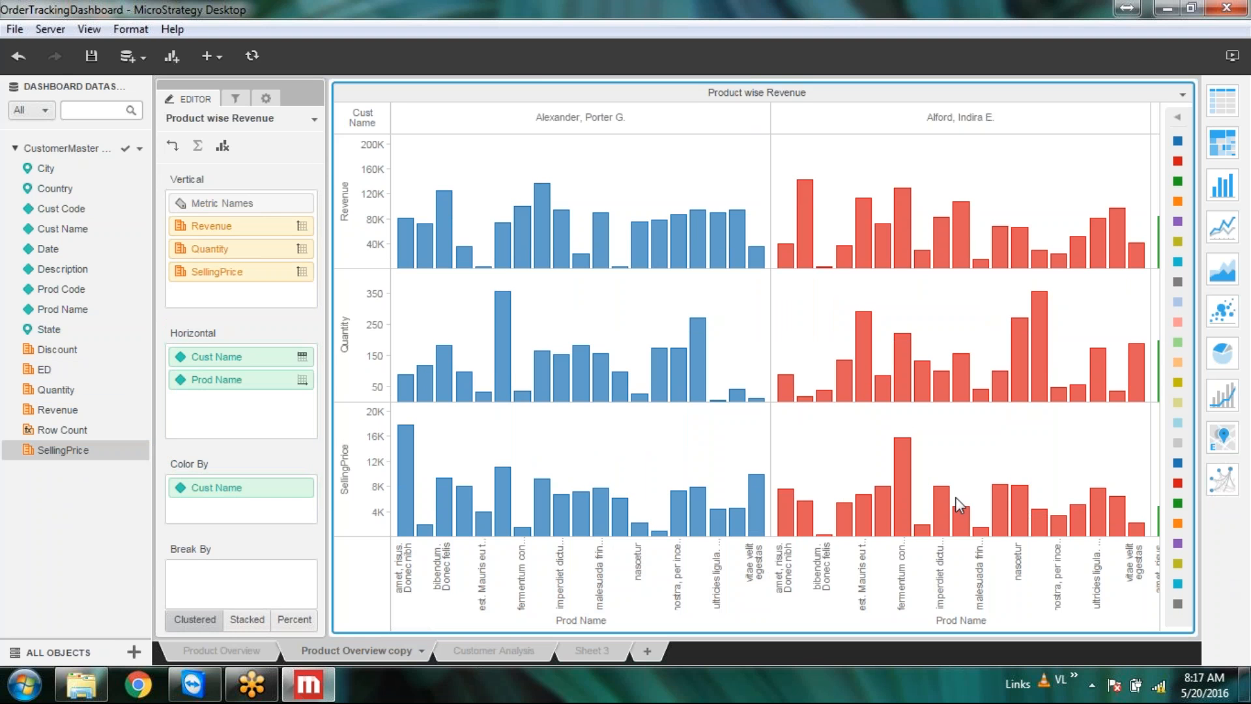
left_click_drag(769, 320, 746, 321)
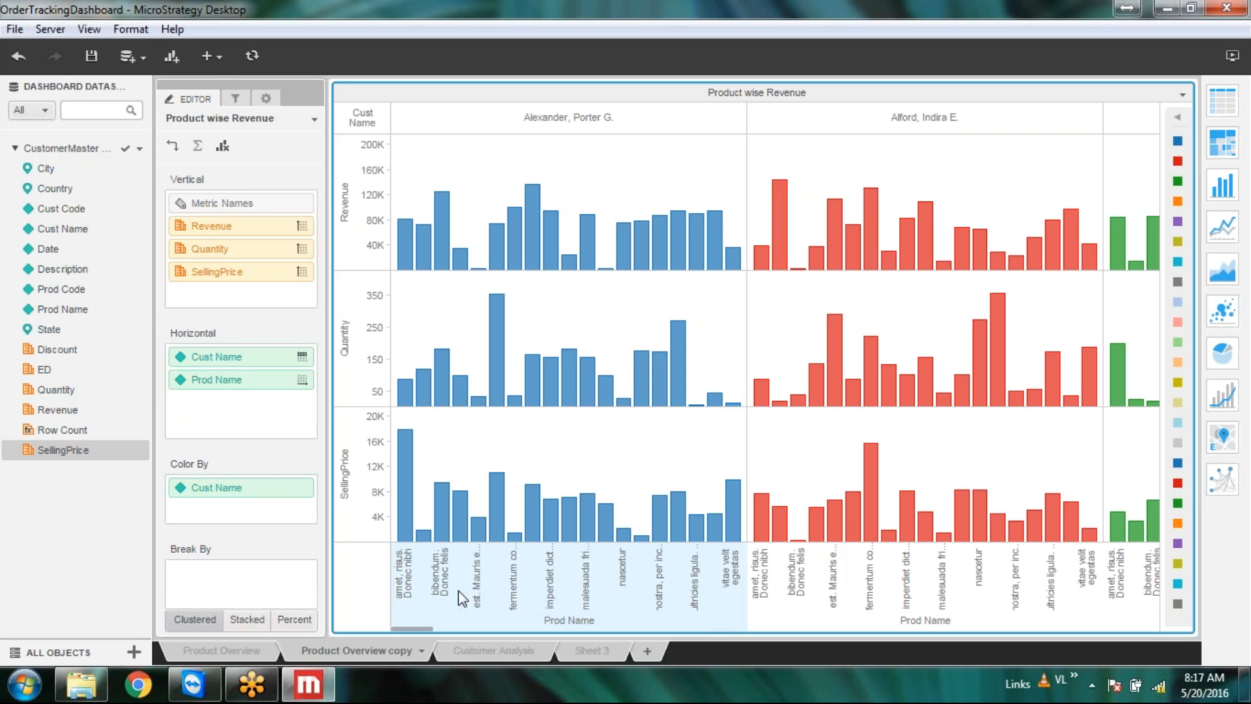
Step: View the Product Overview copy sheet in Presentation Mode, look through the customers' charts and return to editing
left_click(1234, 57)
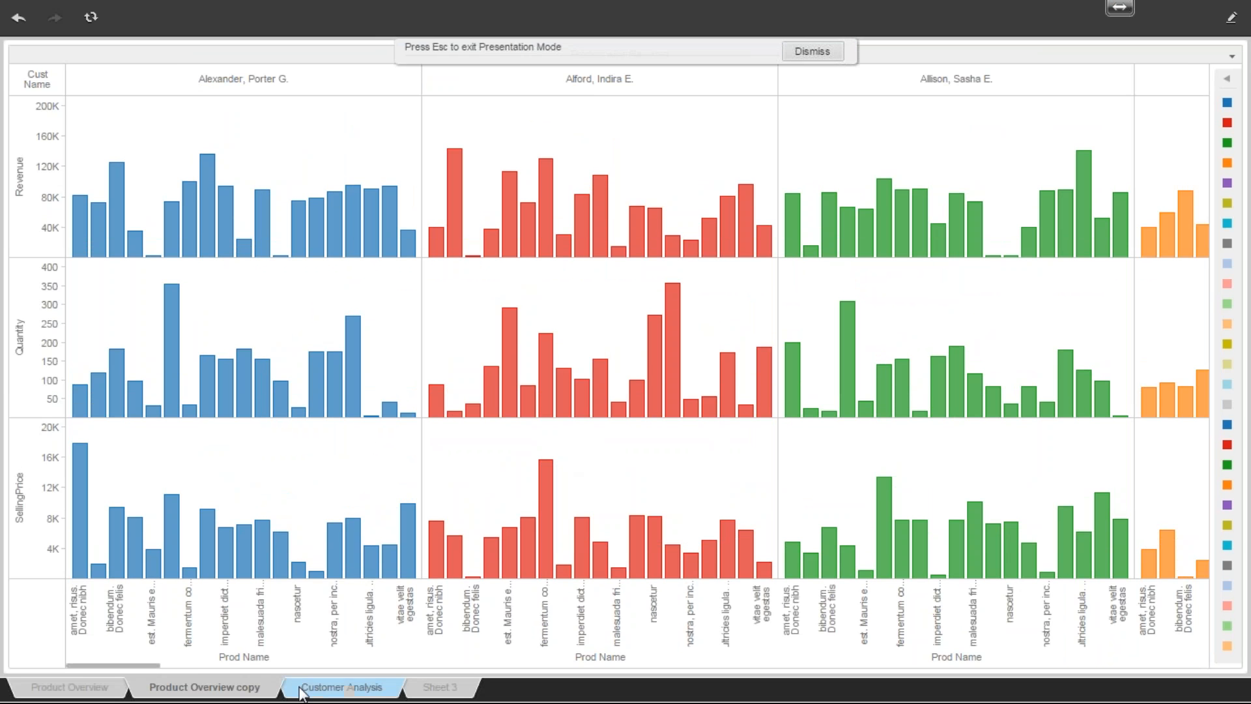
left_click_drag(124, 663, 88, 659)
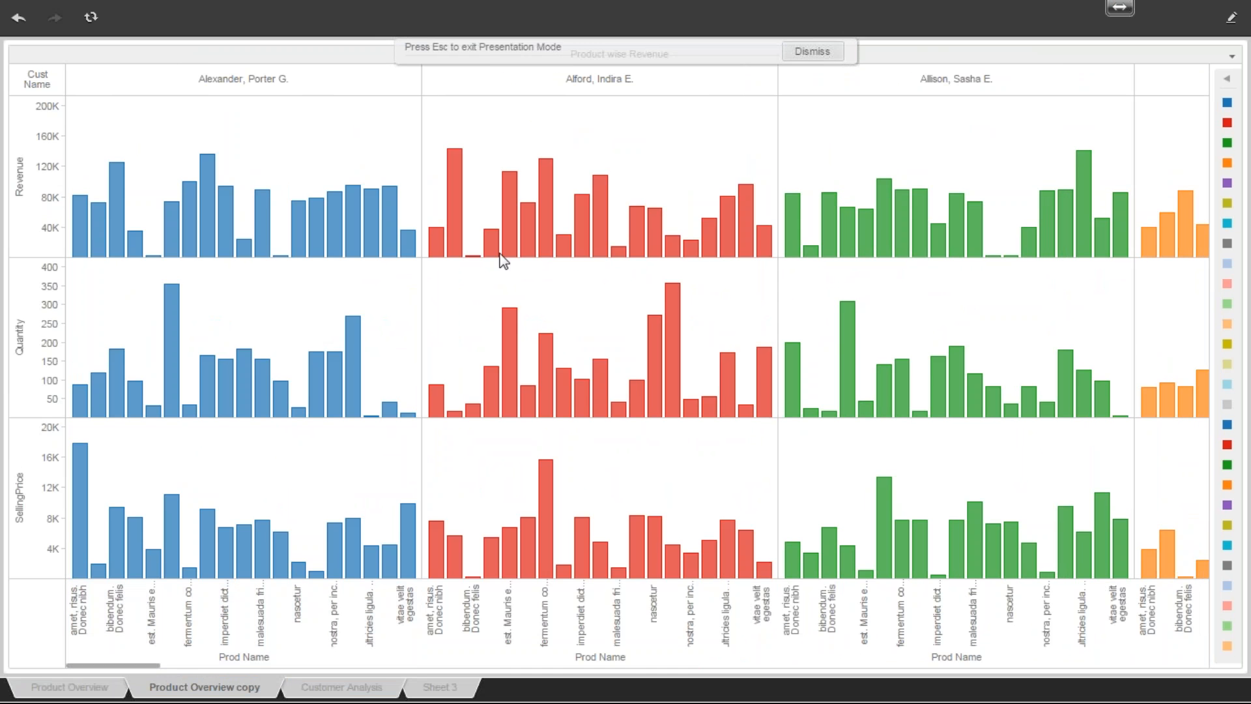
key("Escape")
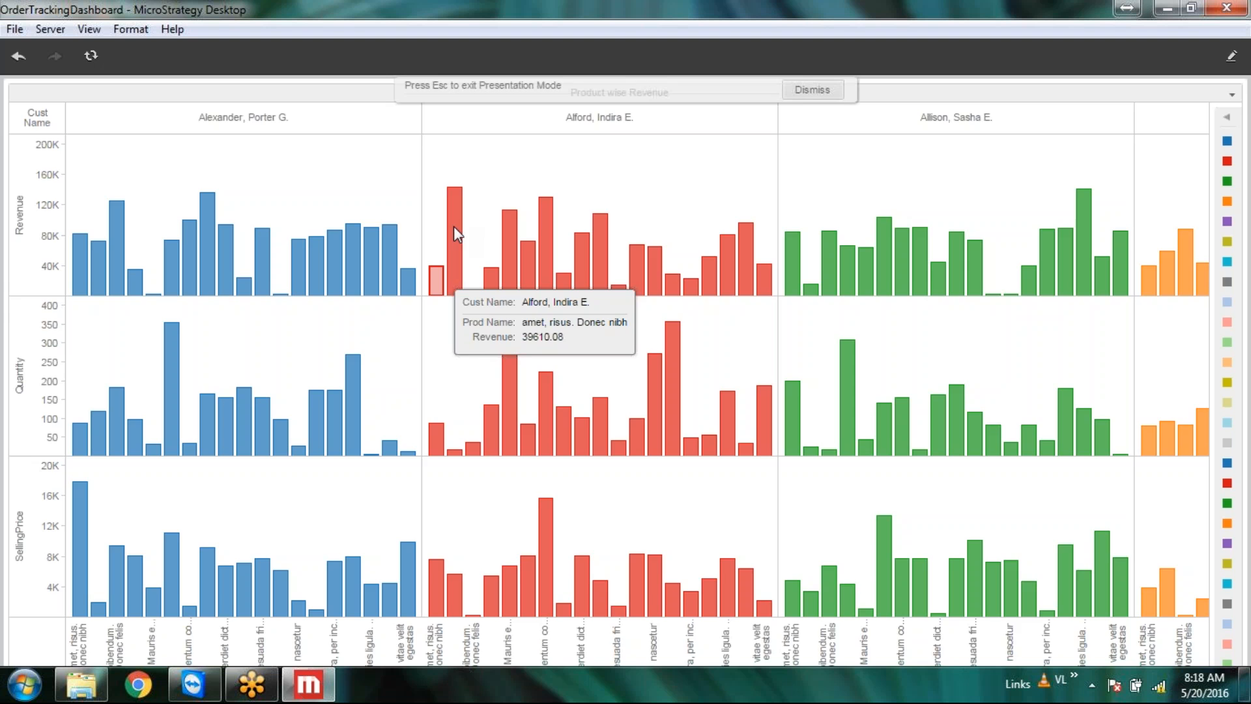
key("Escape")
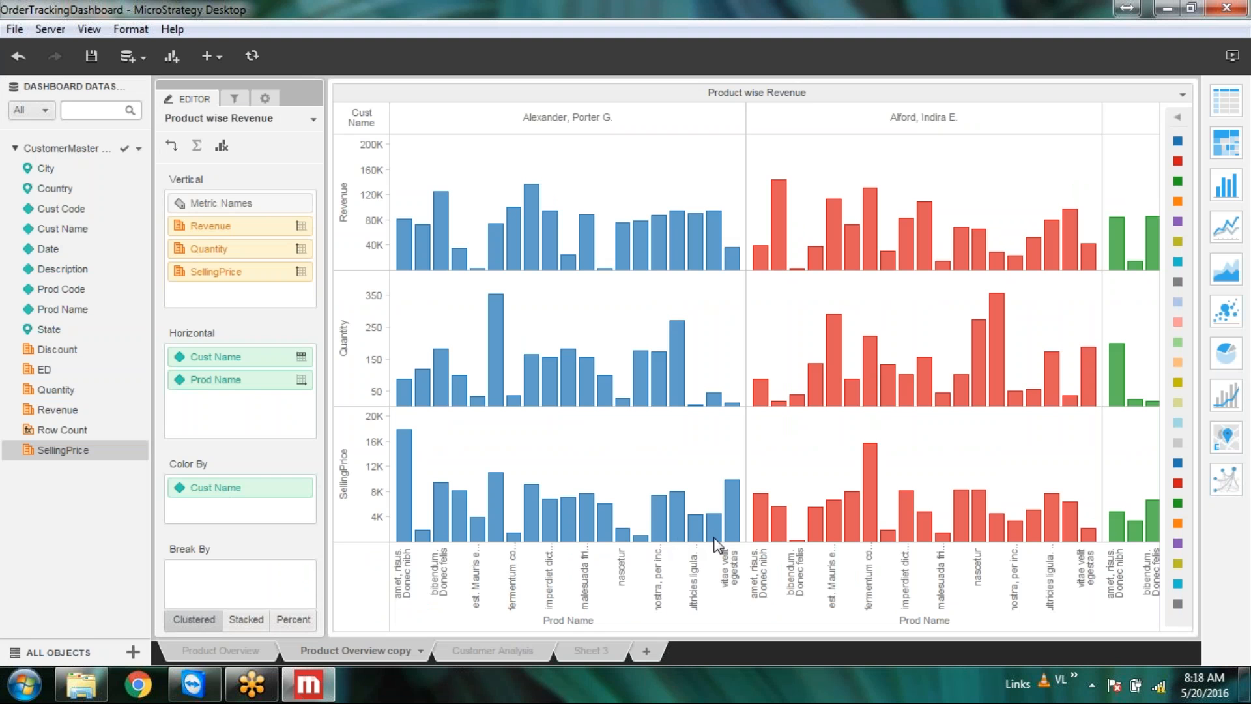
Step: Select the Product wise Revenue chart and add Prod Name below Cust Name to its coloring
left_click(365, 343)
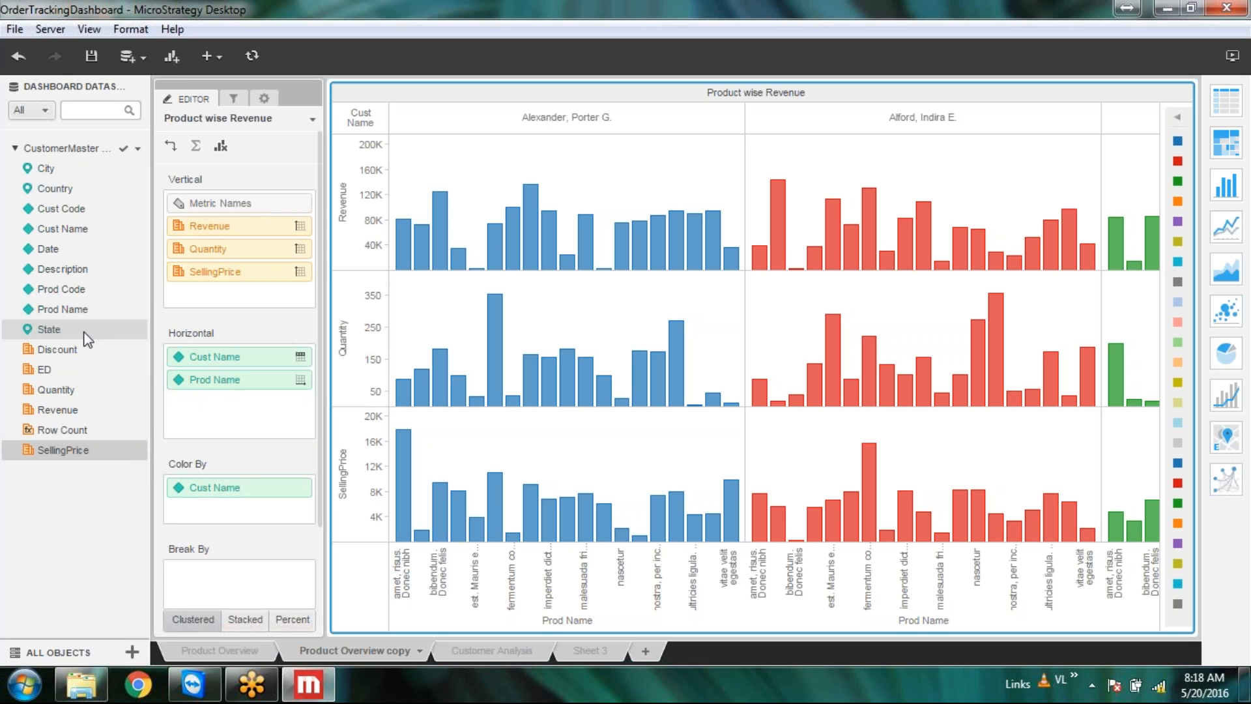
left_click_drag(81, 315, 213, 521)
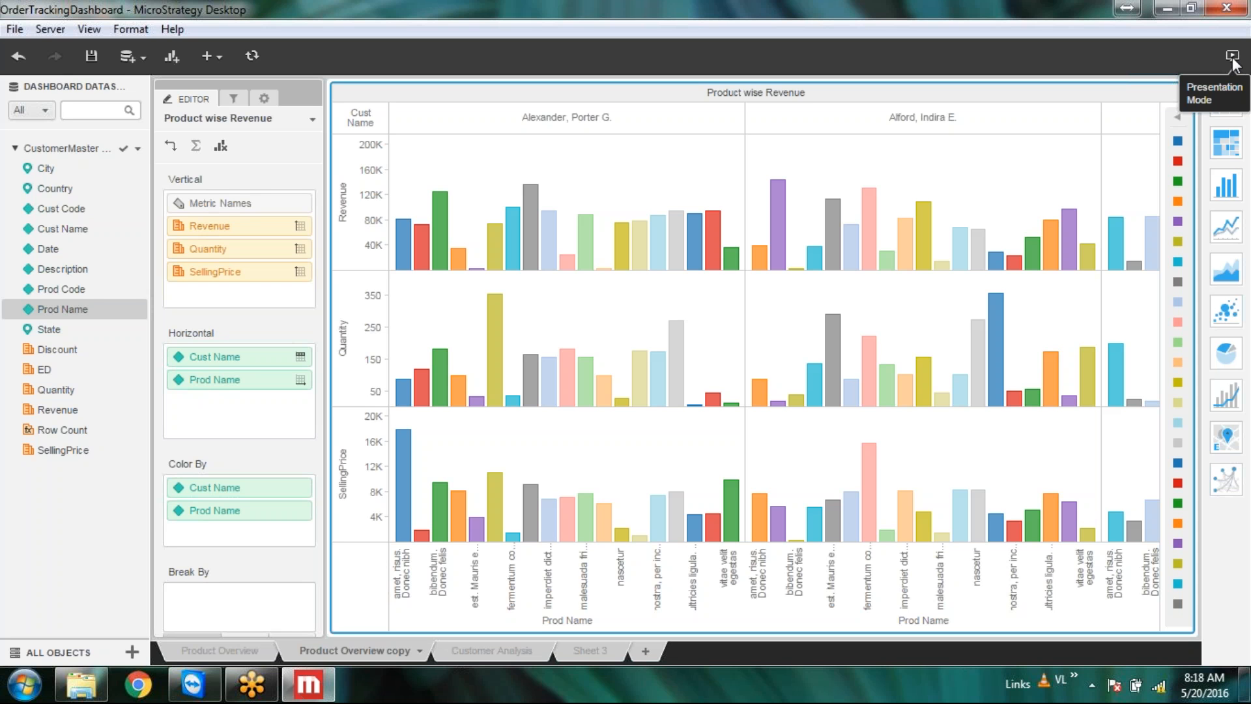
Step: Remove Cust Name from the Product wise Revenue chart's coloring, keeping only Prod Name
left_click(301, 496)
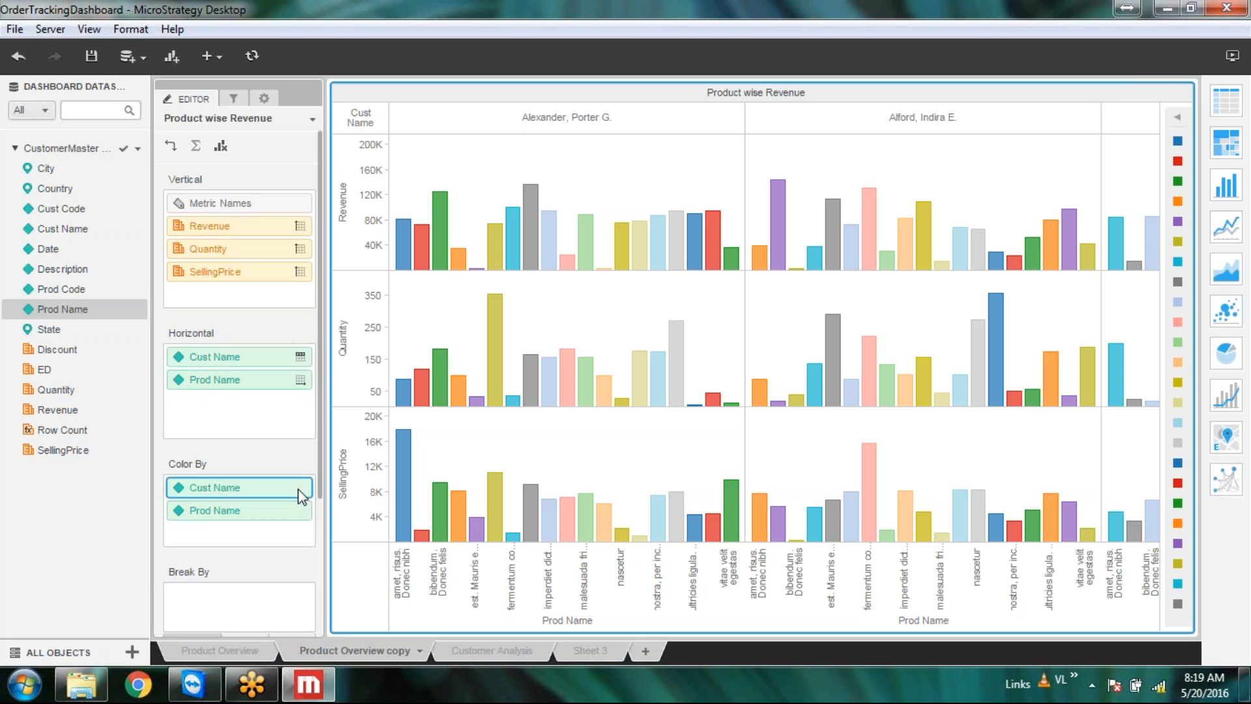
right_click(299, 497)
left_click(334, 593)
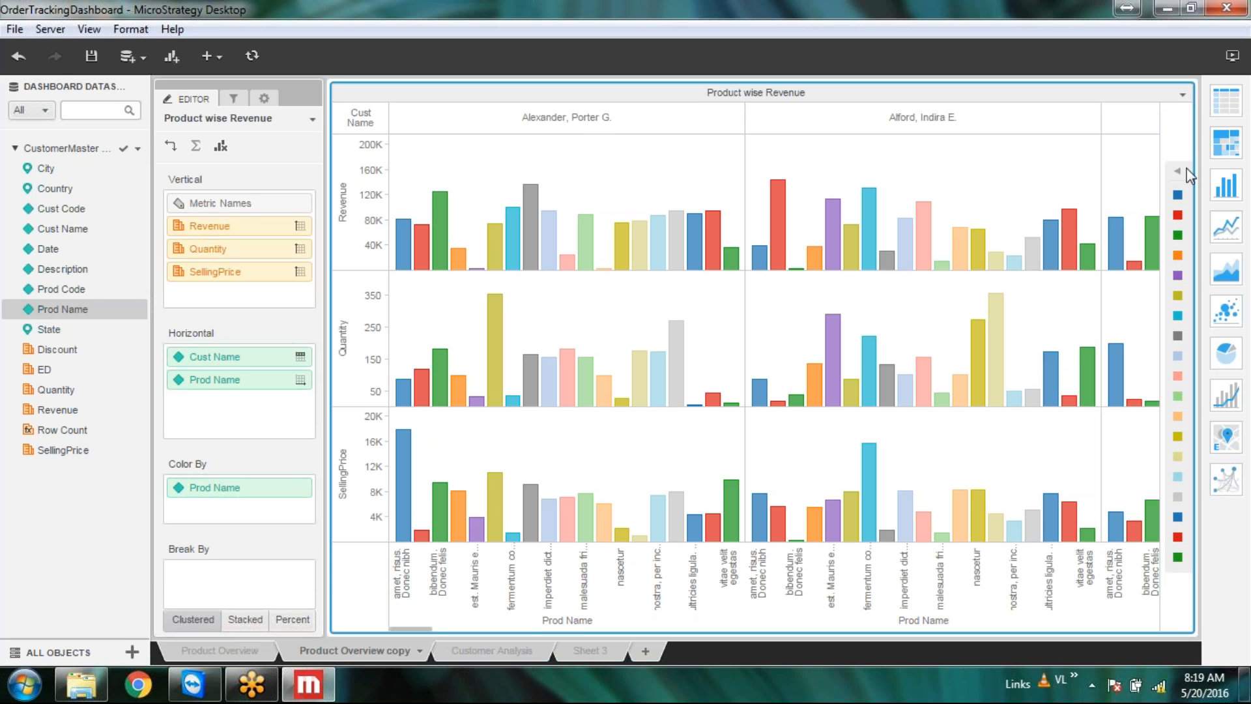
Step: View the recolored chart in Presentation Mode, inspect a customer's quantity and selling price bars, and return to editing
left_click(1233, 56)
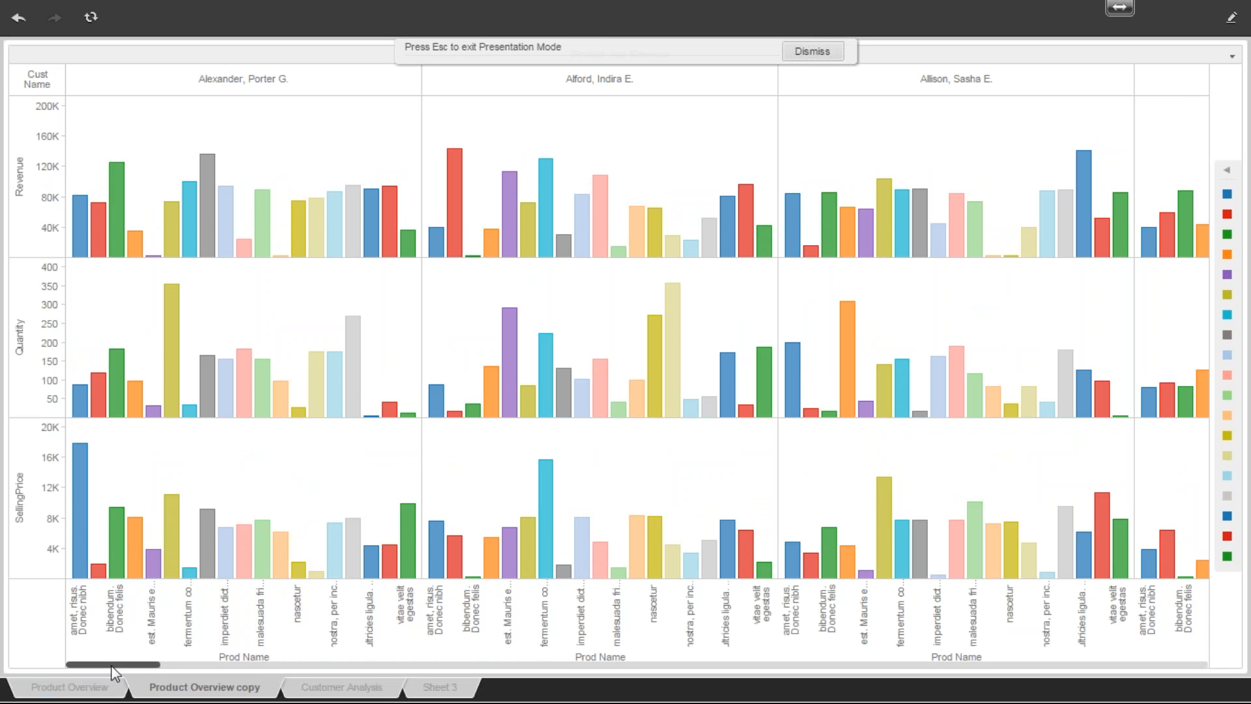
left_click_drag(111, 665, 74, 664)
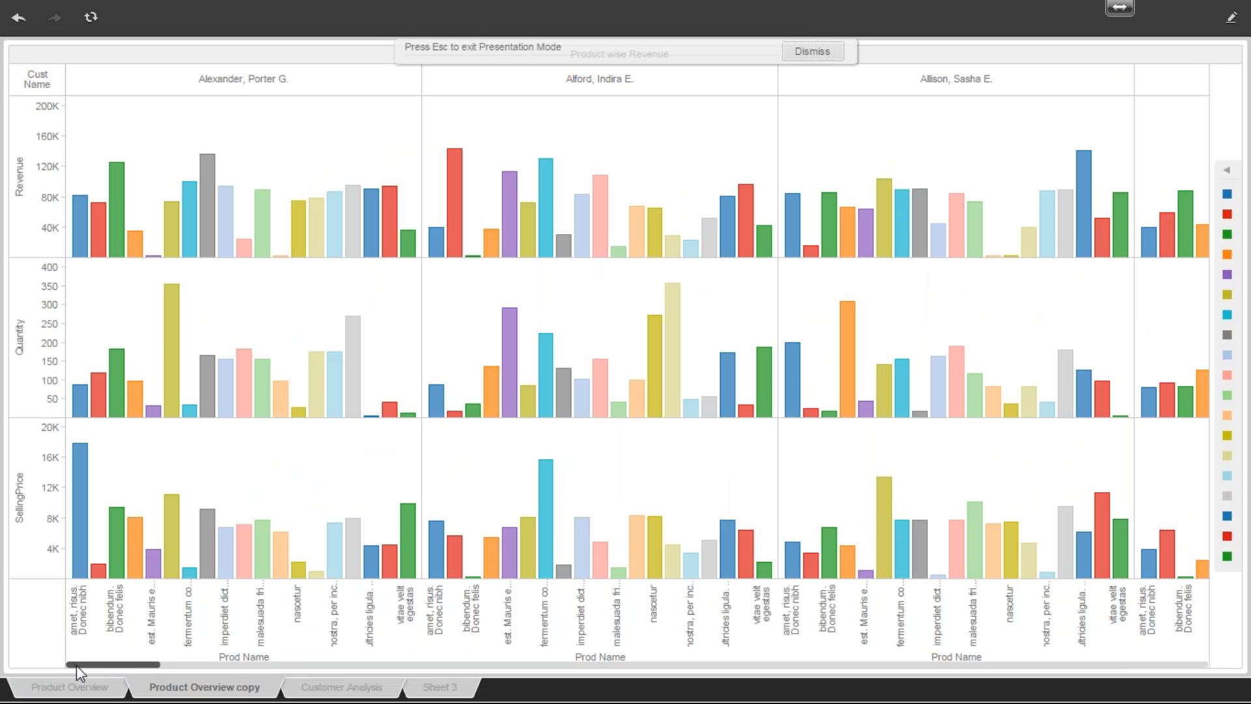
mouse_move(169, 323)
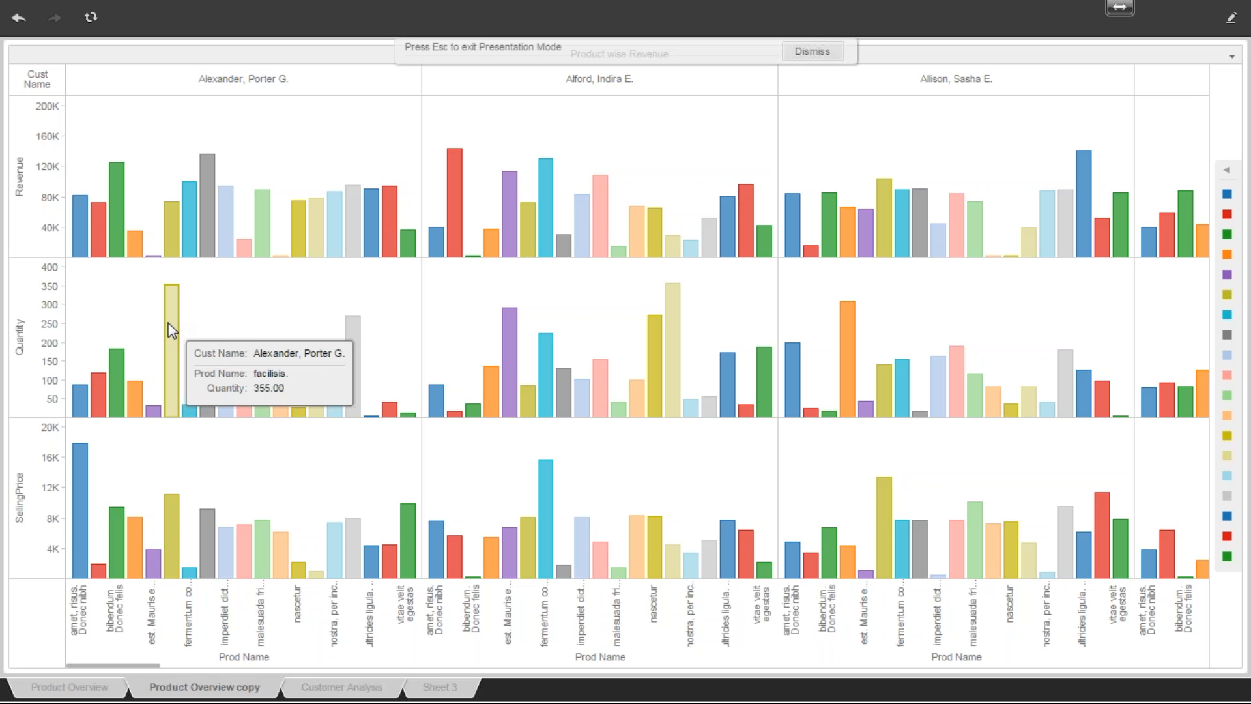
mouse_move(173, 522)
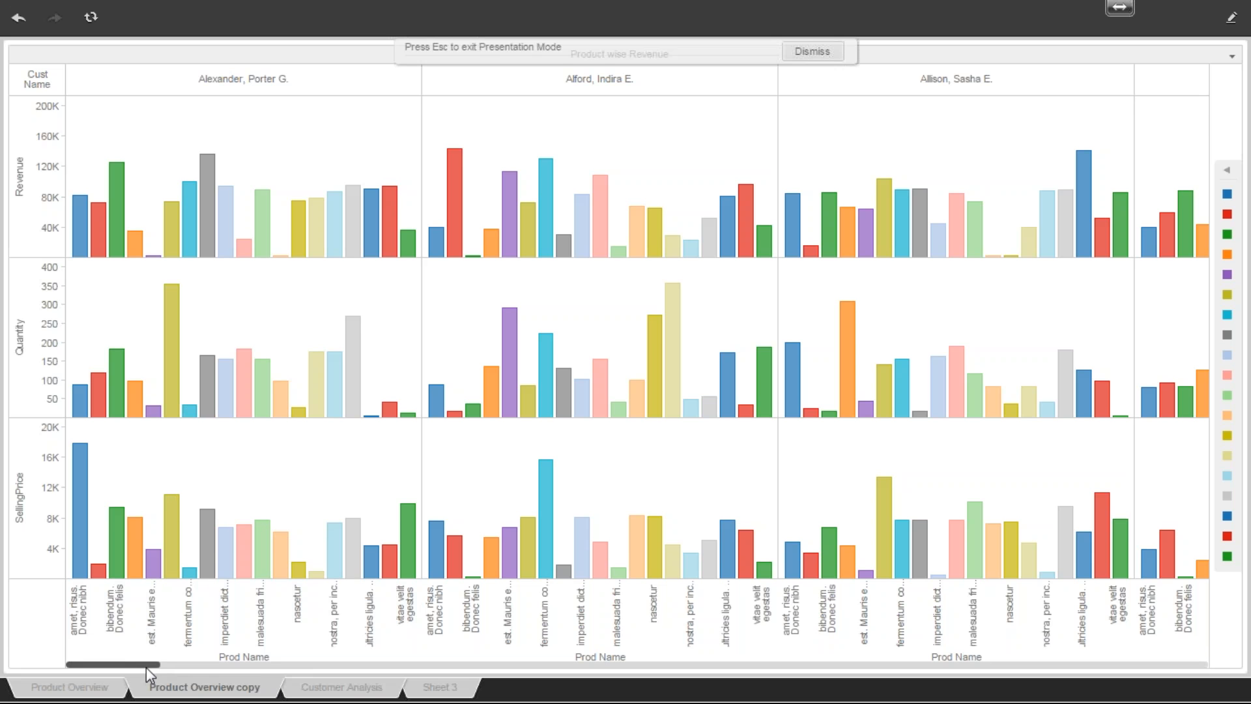
key("Escape")
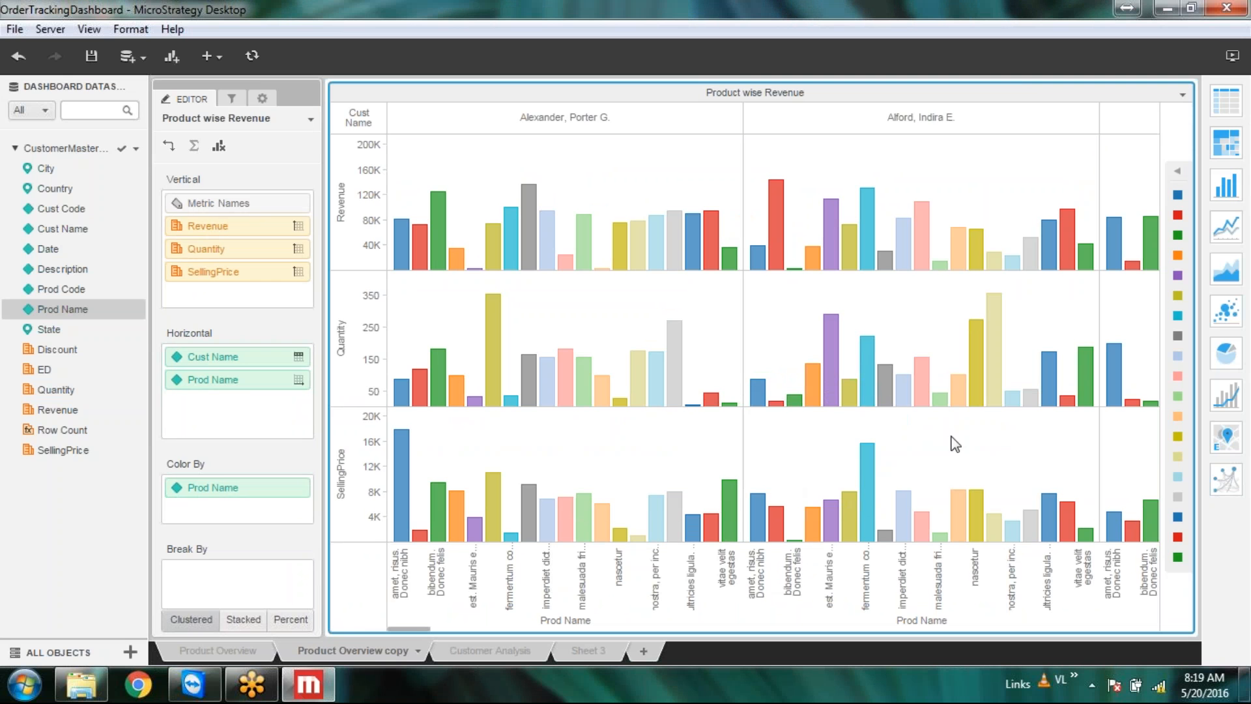
Step: Check the Product Overview sheet, return to Product Overview copy to look through the customers' bars, and save the dashboard
left_click(224, 651)
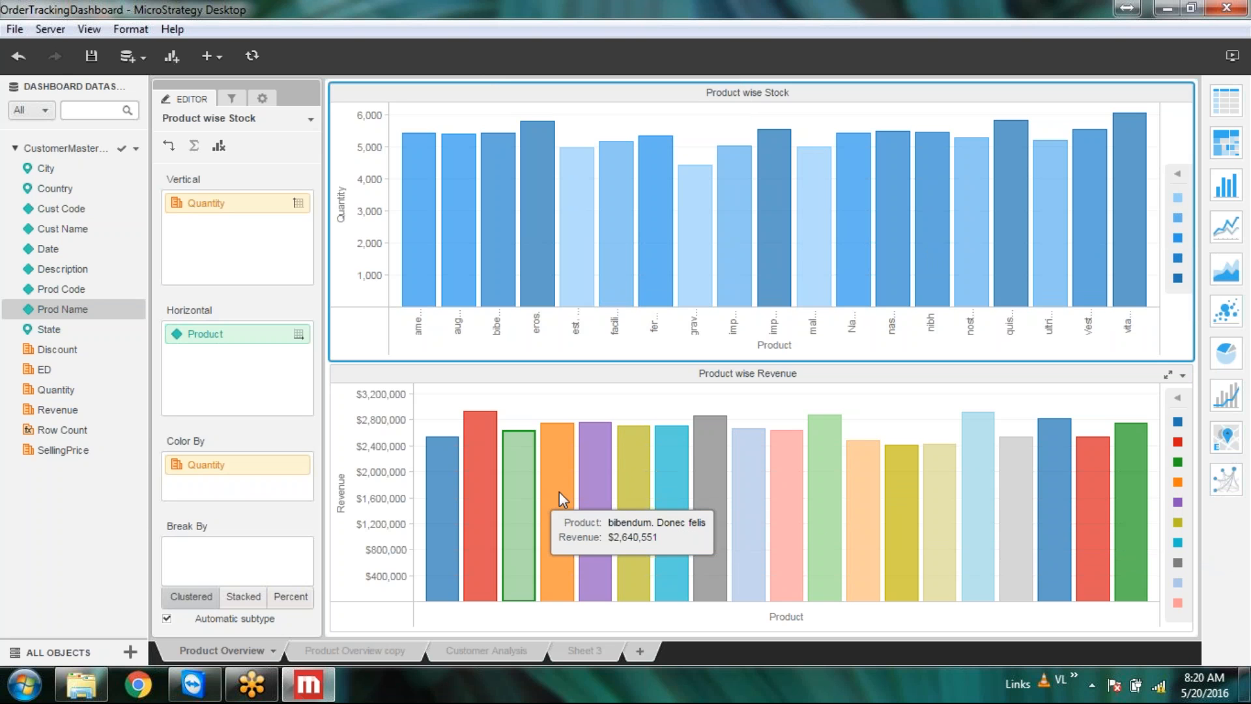
left_click(331, 650)
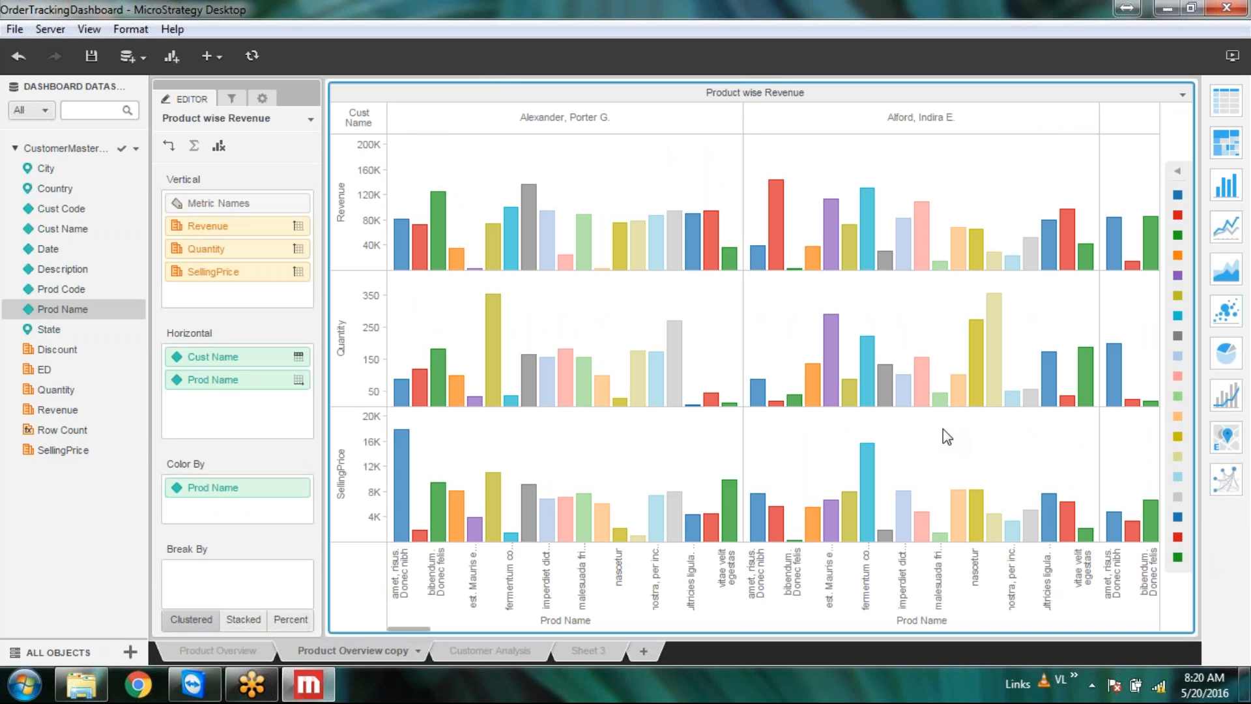
mouse_move(428, 627)
left_mouse_down()
mouse_move(451, 627)
mouse_move(408, 630)
left_mouse_up()
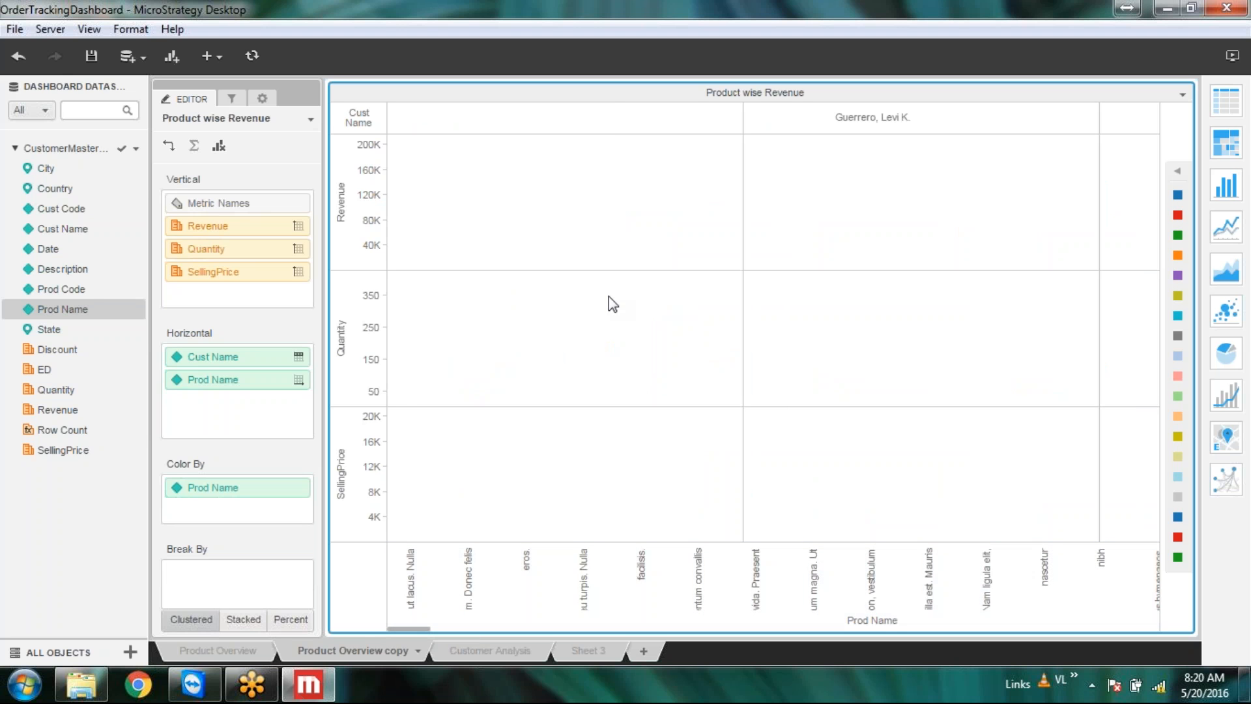
left_click(90, 57)
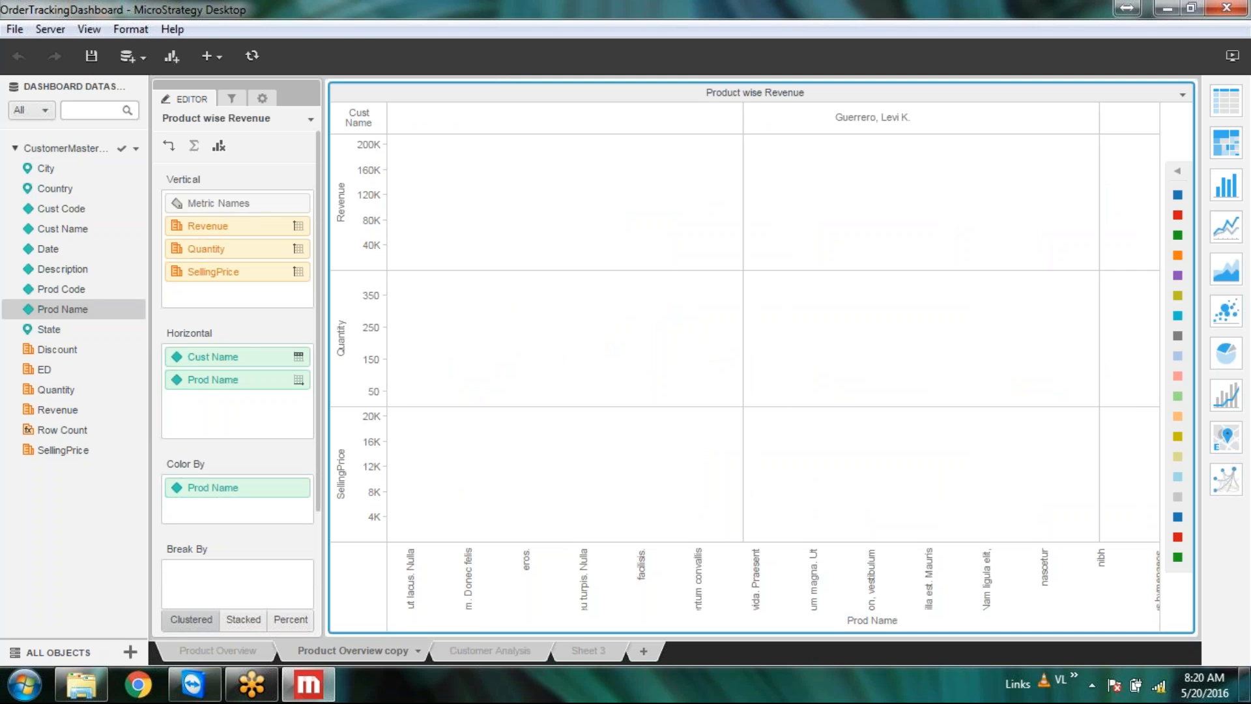
Step: Try narrowing the Product wise Revenue chart's customer columns and undo the change
mouse_move(419, 627)
left_mouse_down()
mouse_move(687, 628)
mouse_move(399, 619)
left_mouse_up()
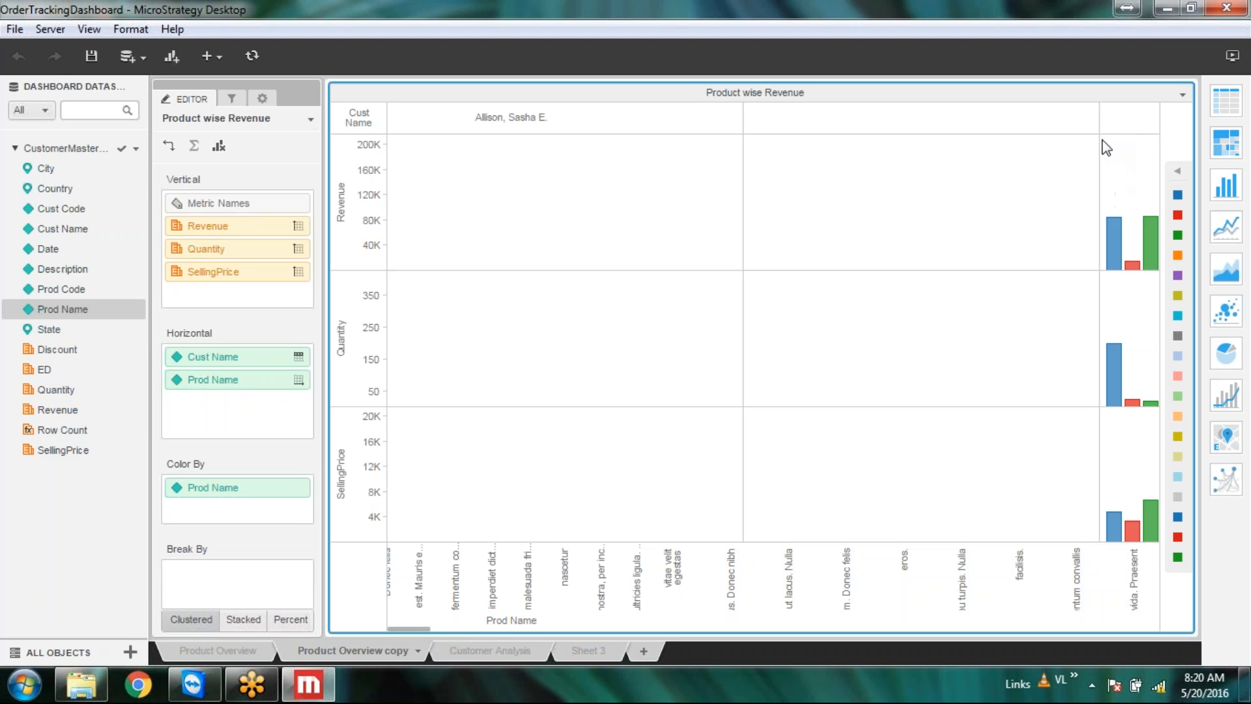
left_click_drag(1099, 143, 1016, 156)
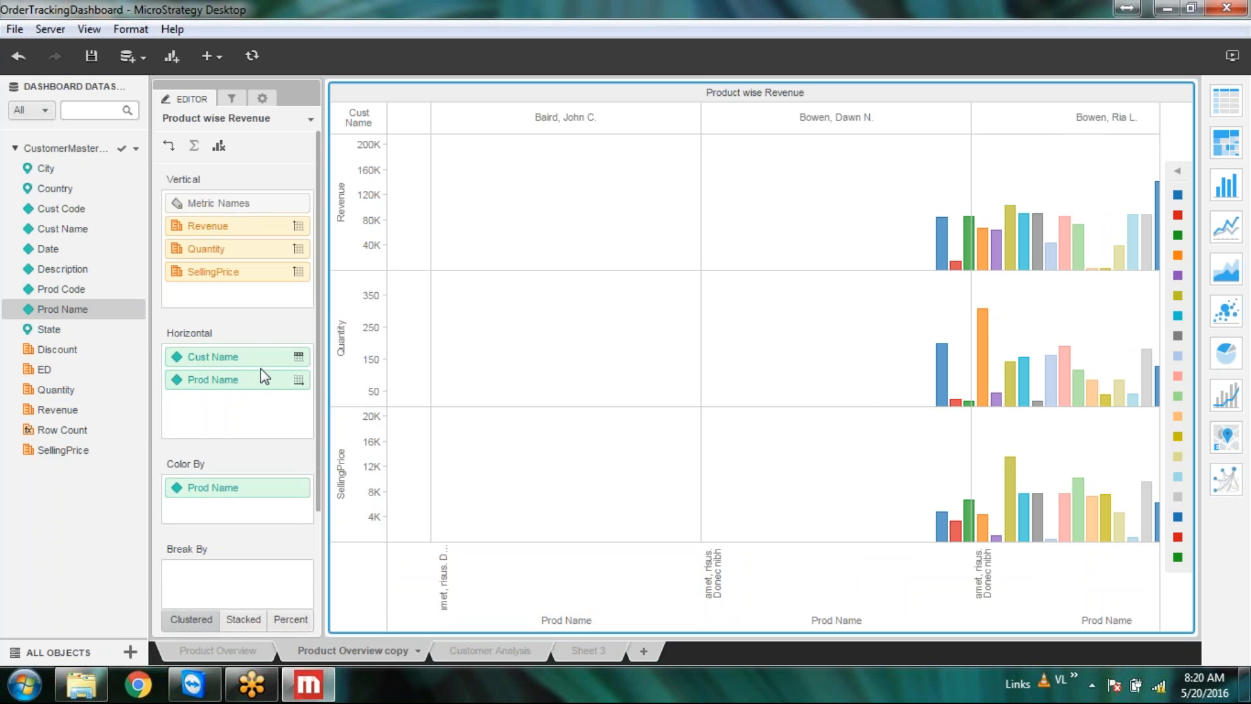
left_click(19, 56)
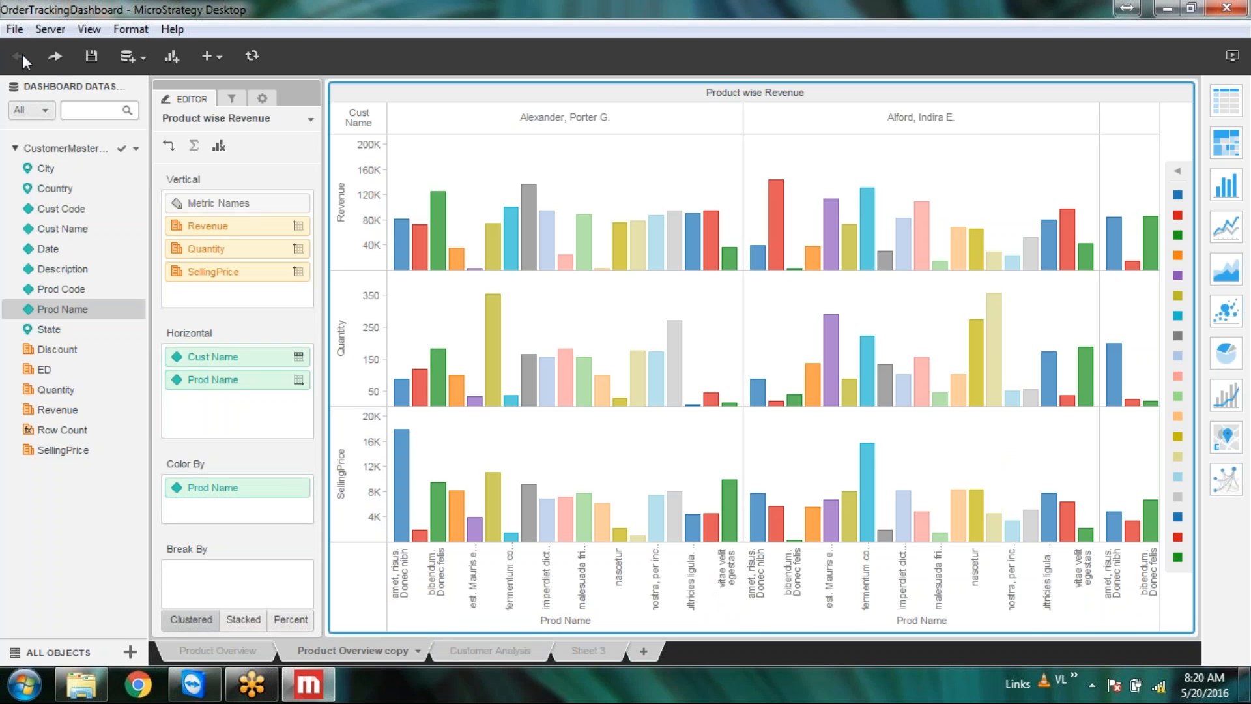
Step: Save the dashboard and turn off Condense Label for the SellingPrice and Revenue axes
left_click(92, 56)
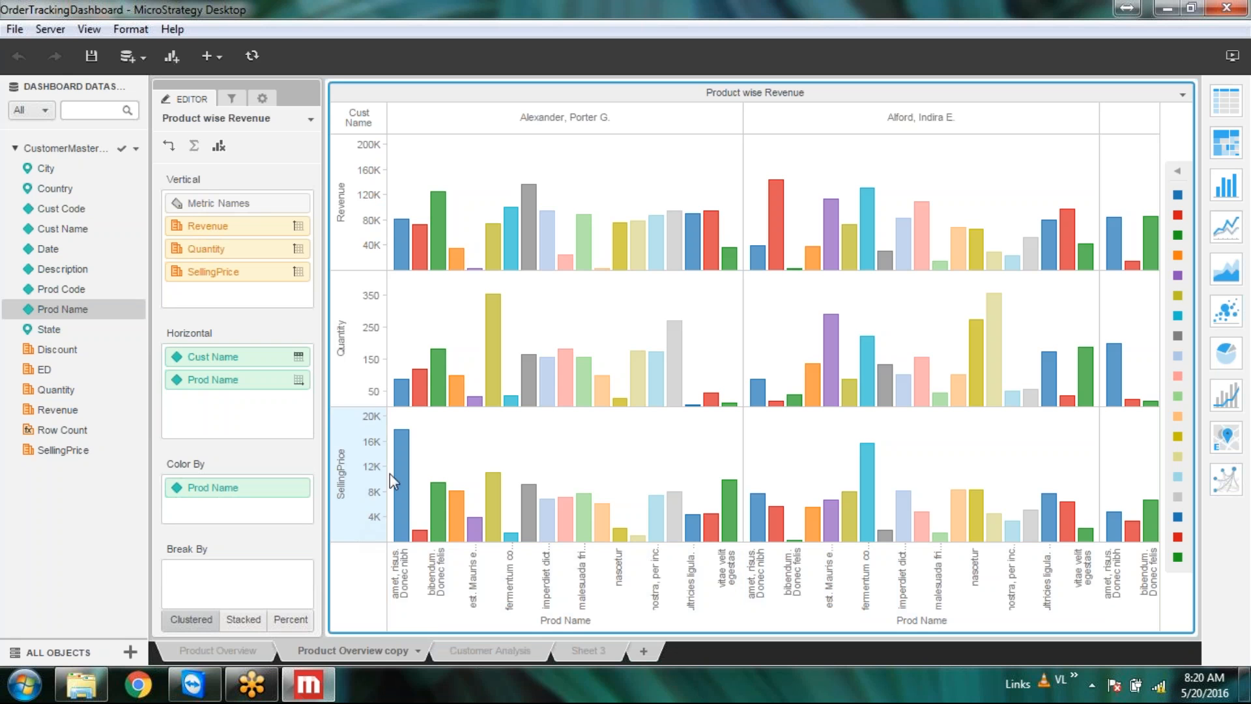
right_click(366, 507)
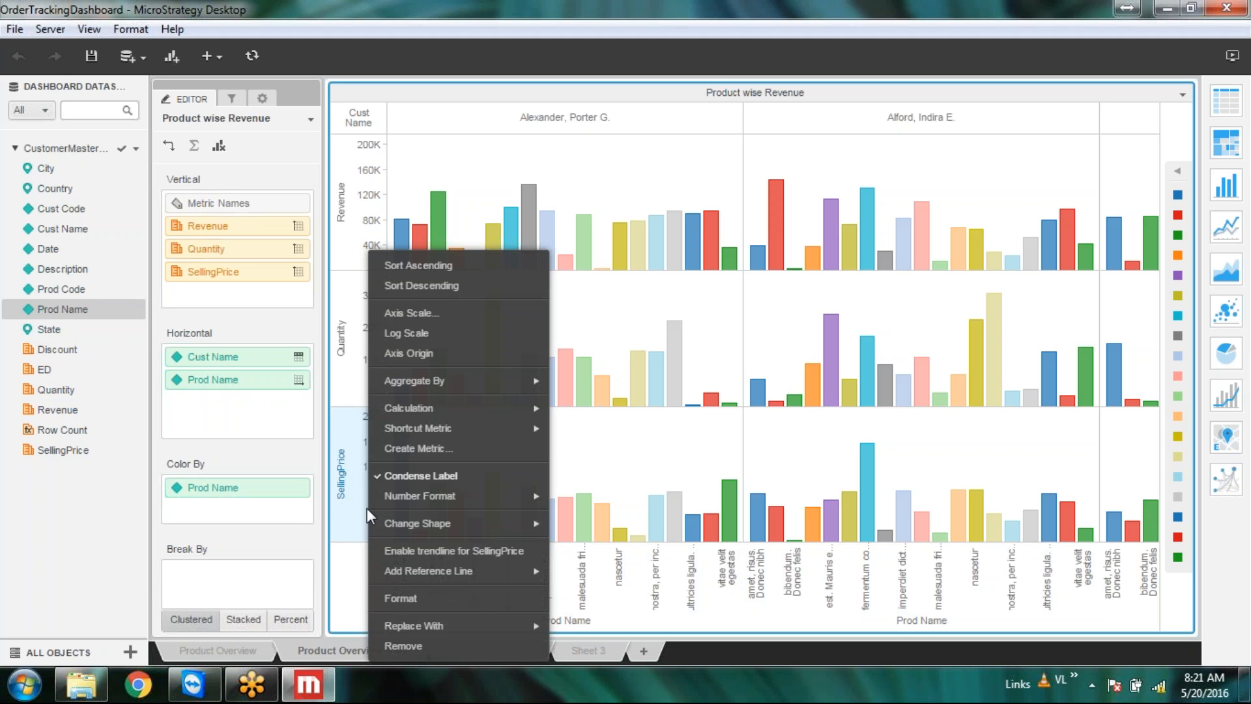
left_click(389, 475)
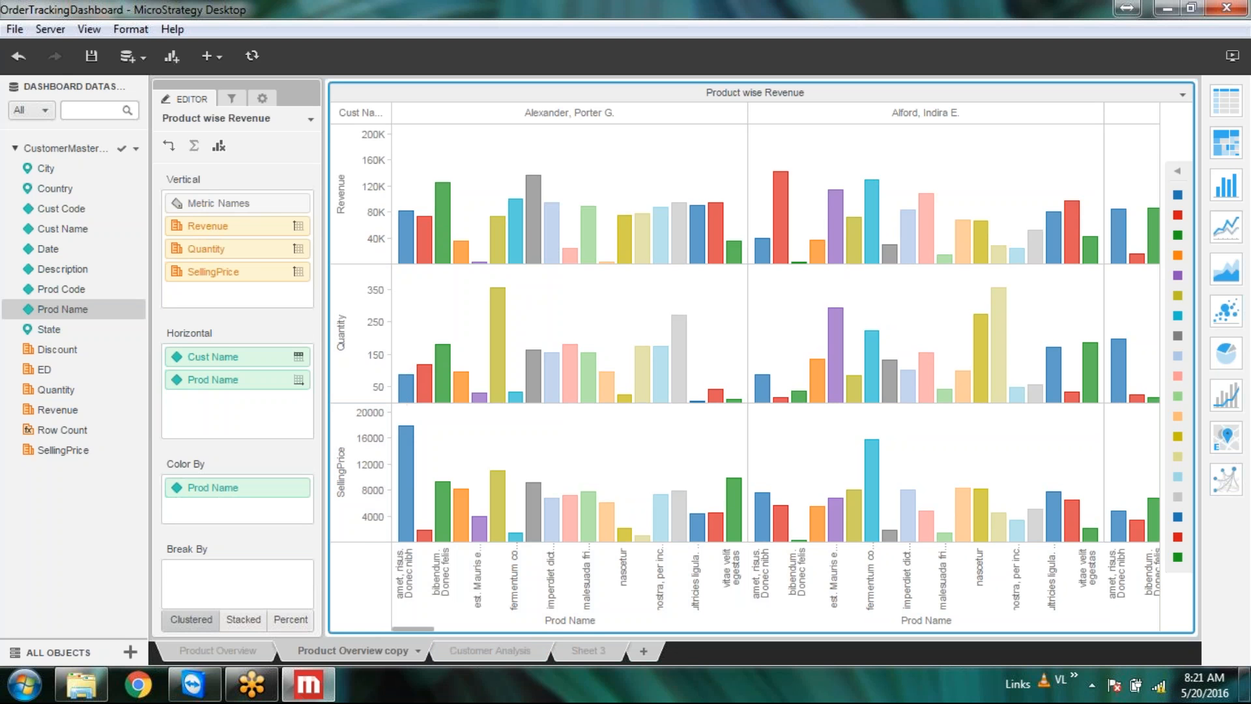
right_click(370, 197)
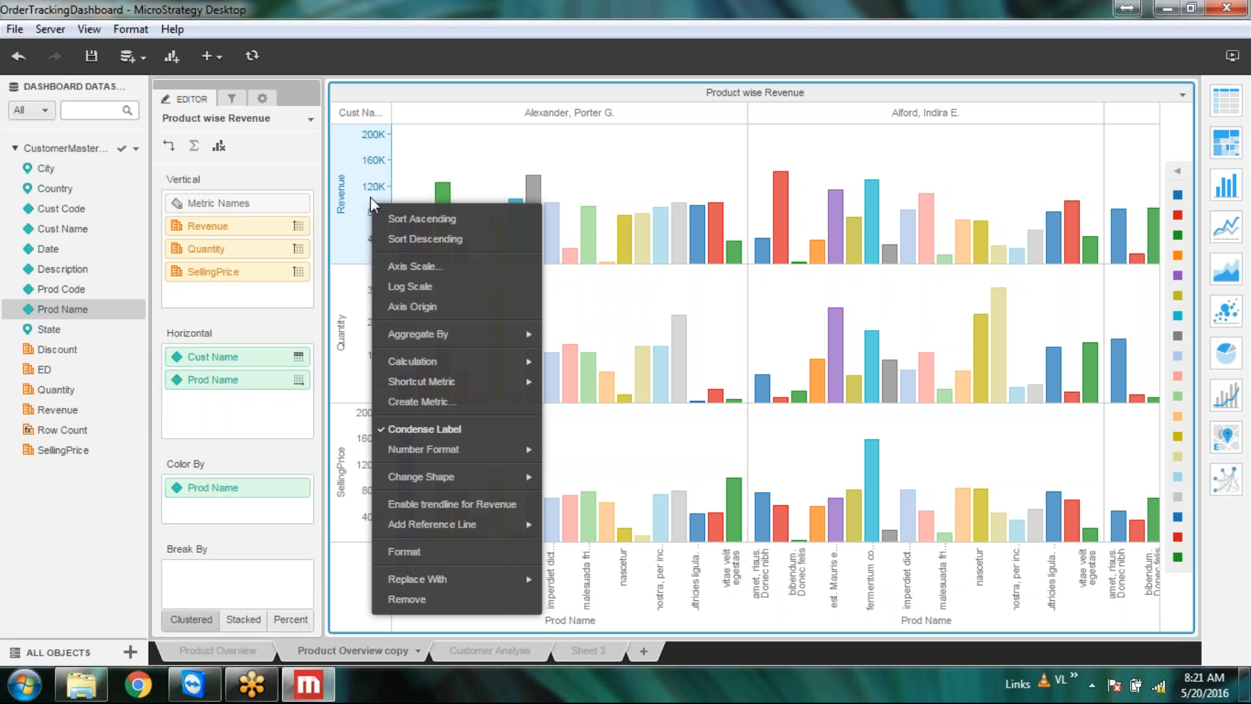
left_click(385, 429)
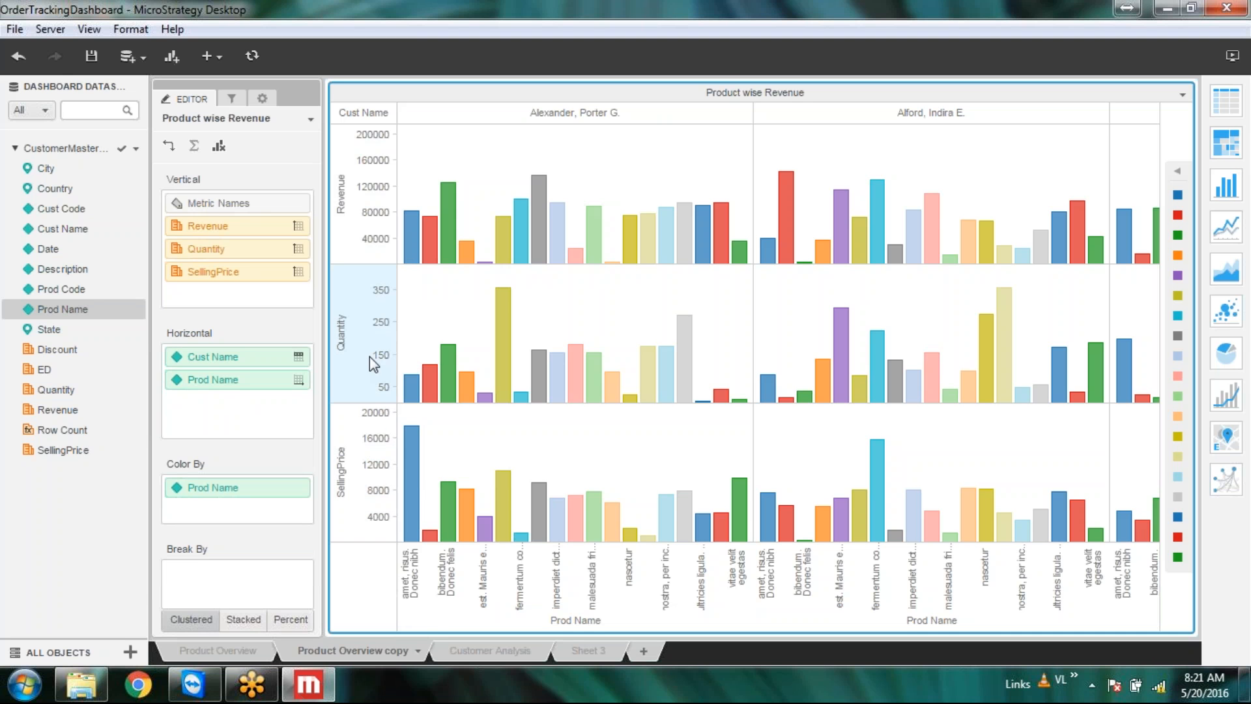
Step: Move Revenue below SellingPrice on the vertical axis and rename the SellingPrice metric as Selling Price
mouse_move(916, 492)
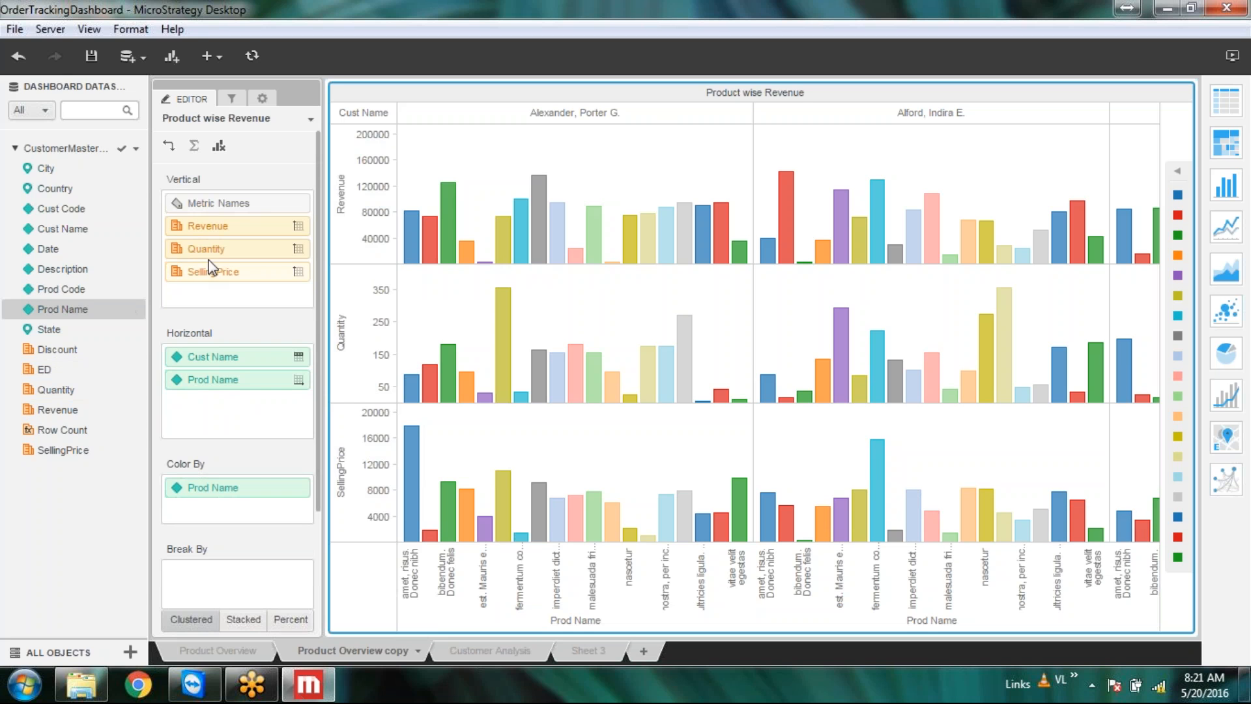
left_click_drag(232, 225, 228, 297)
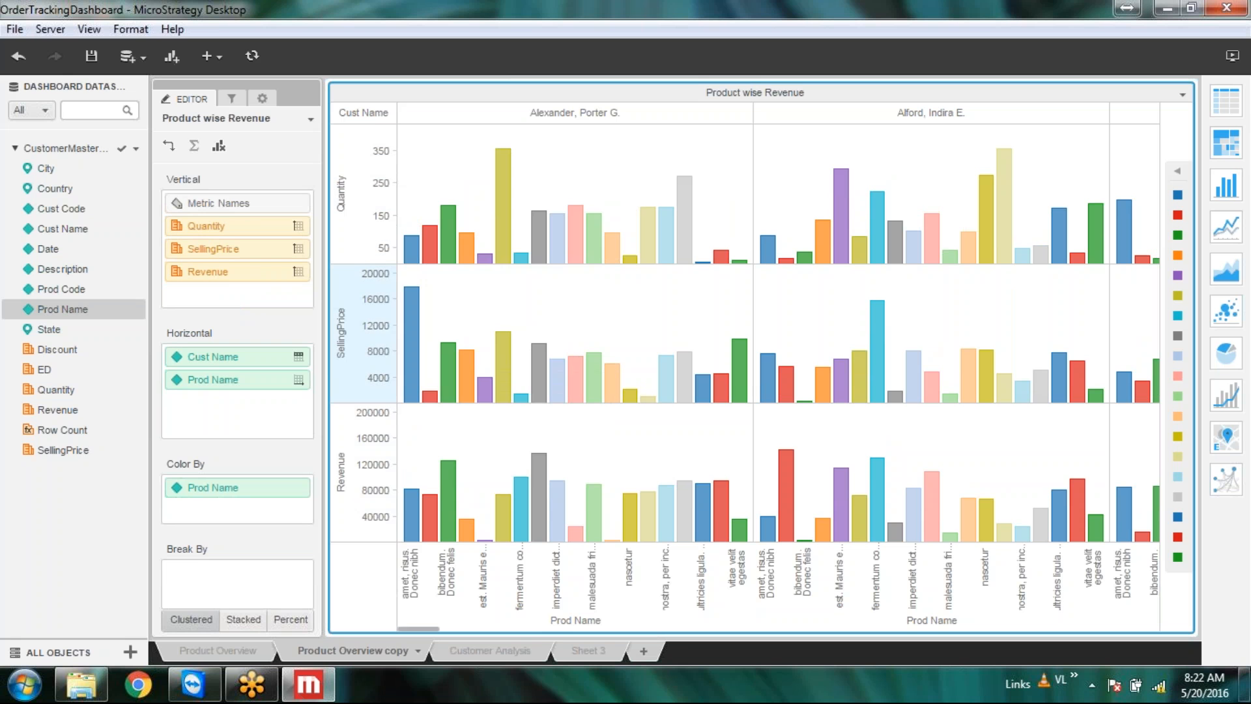
right_click(378, 322)
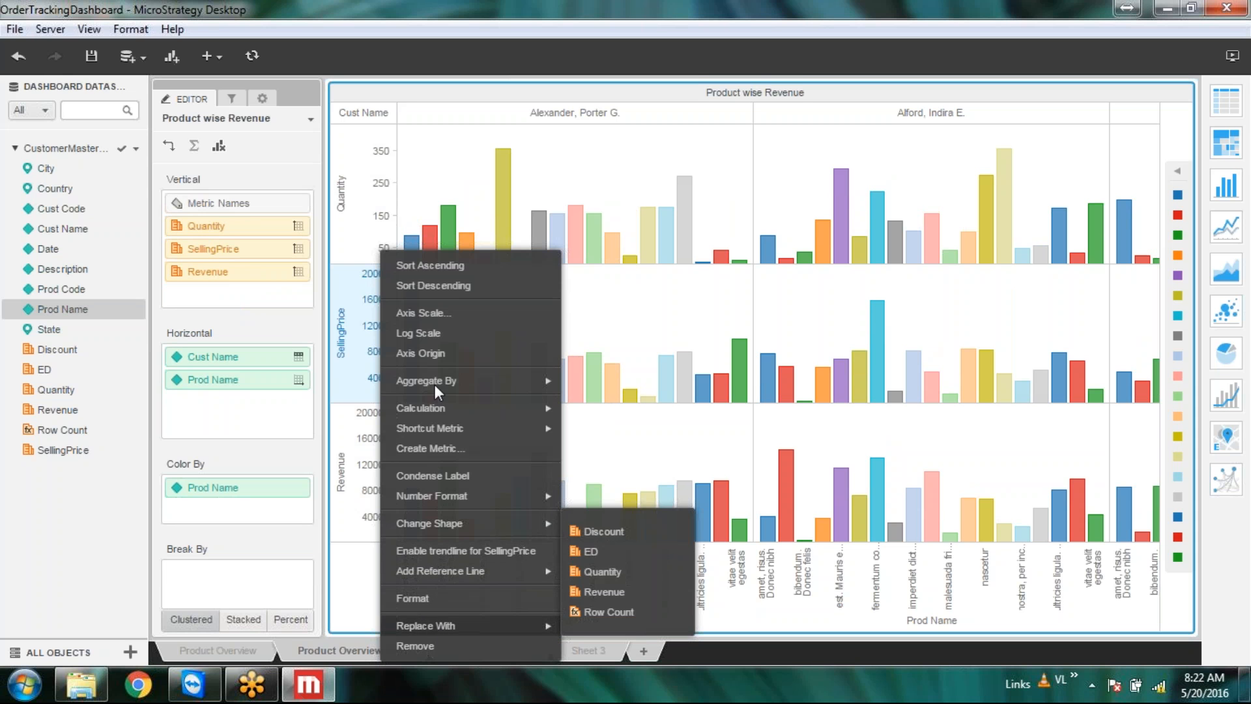
right_click(343, 343)
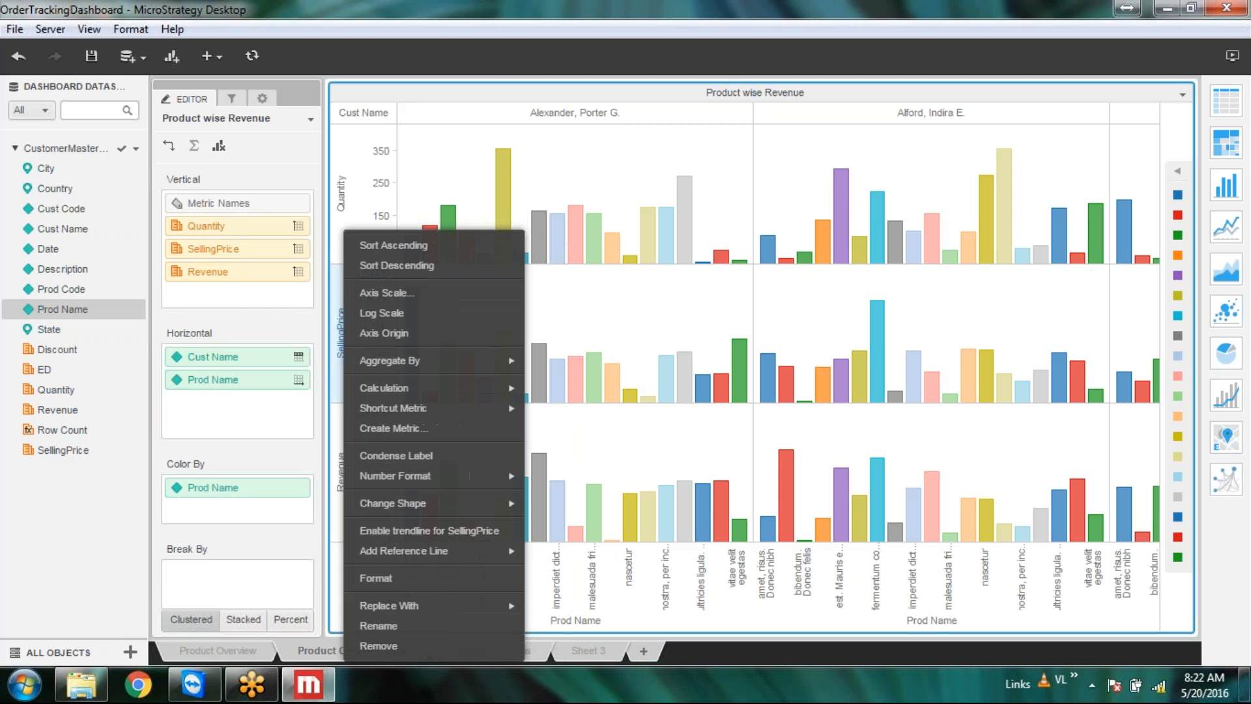
left_click(385, 624)
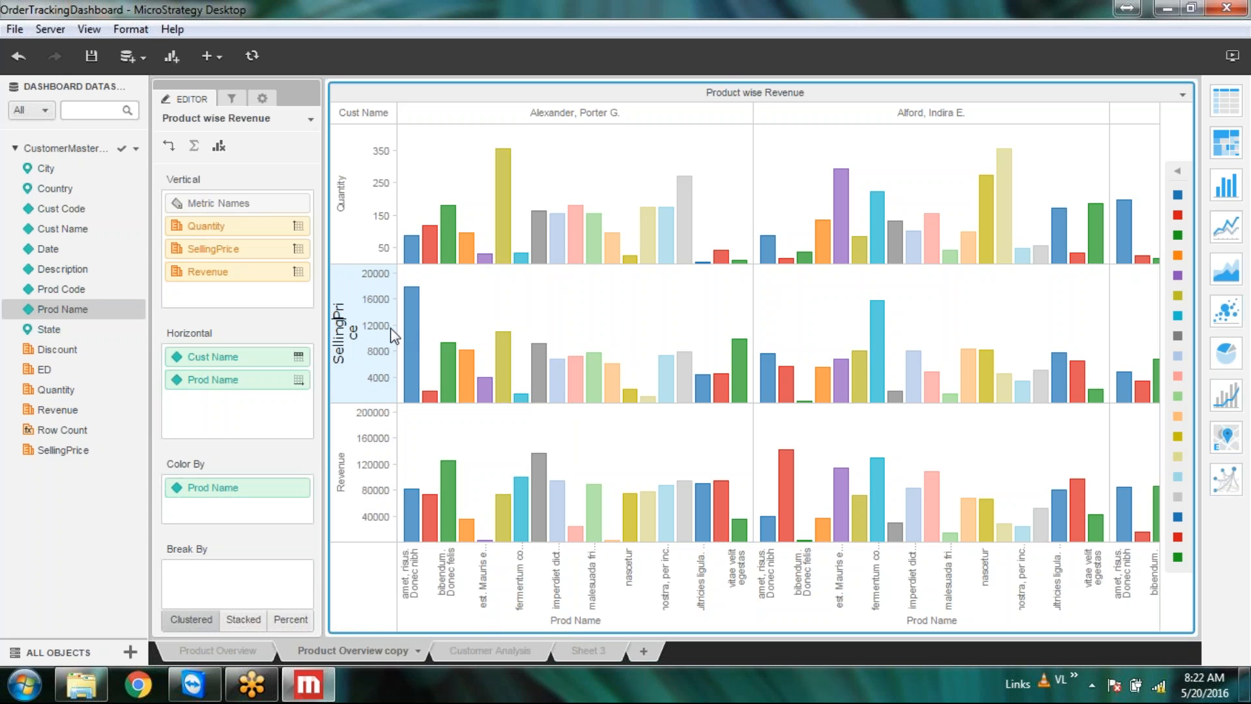
key("Return")
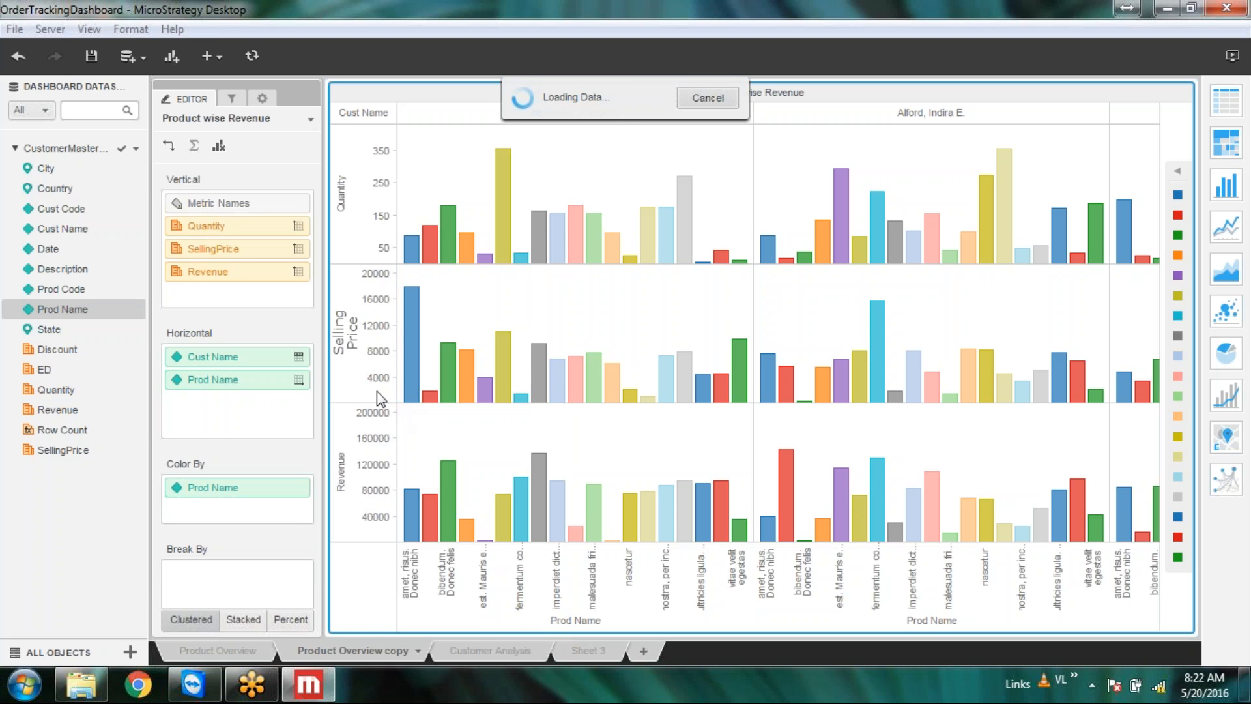
Step: Set the Selling Price number format to Fixed with two decimals and the 1000 separator
right_click(370, 318)
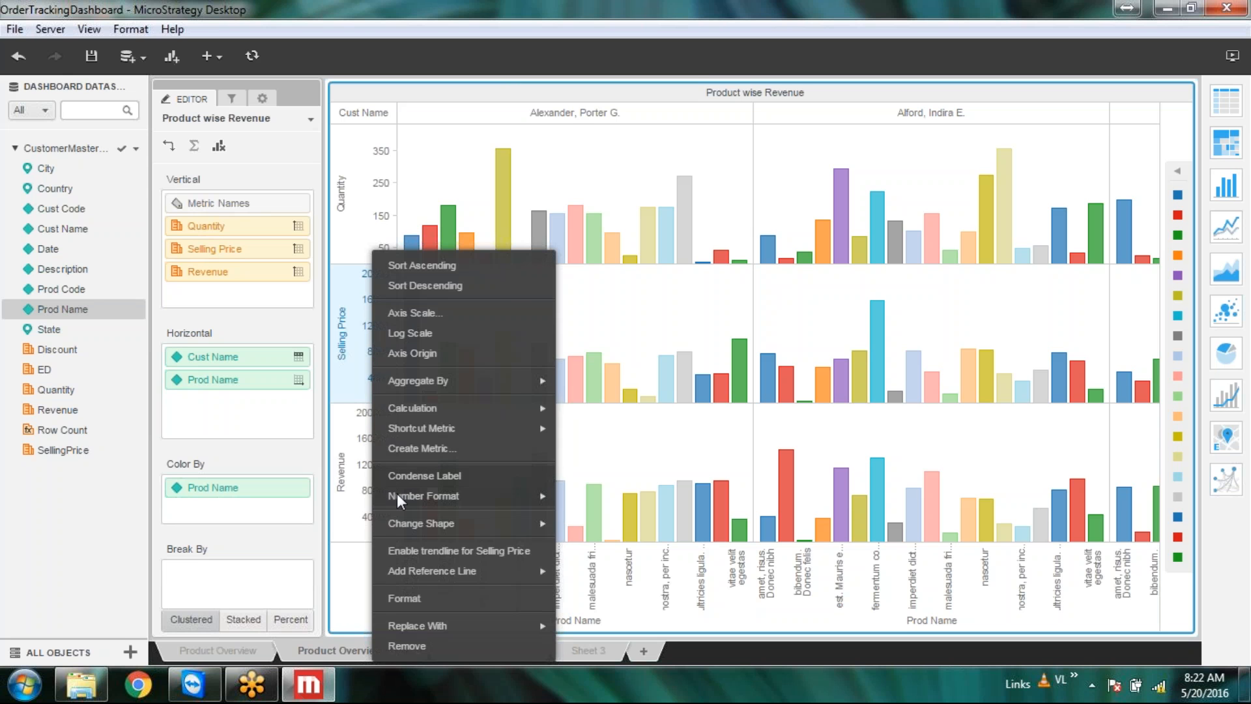
mouse_move(396, 494)
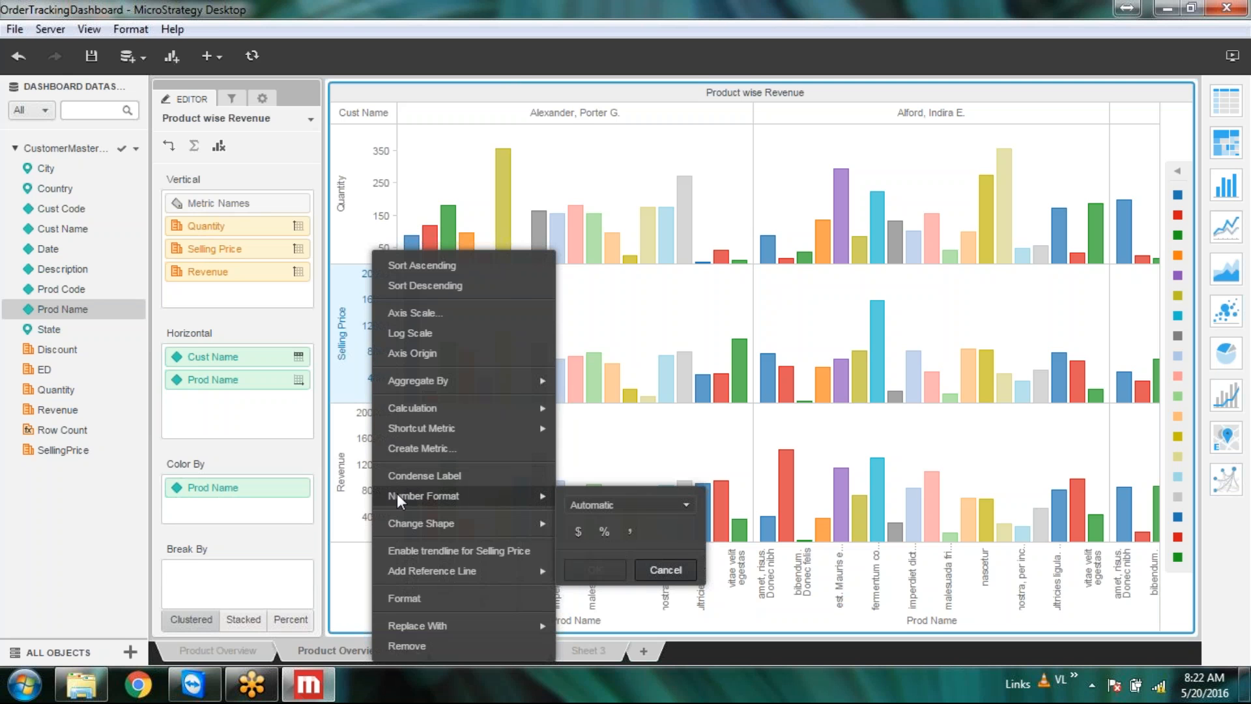
left_click(679, 505)
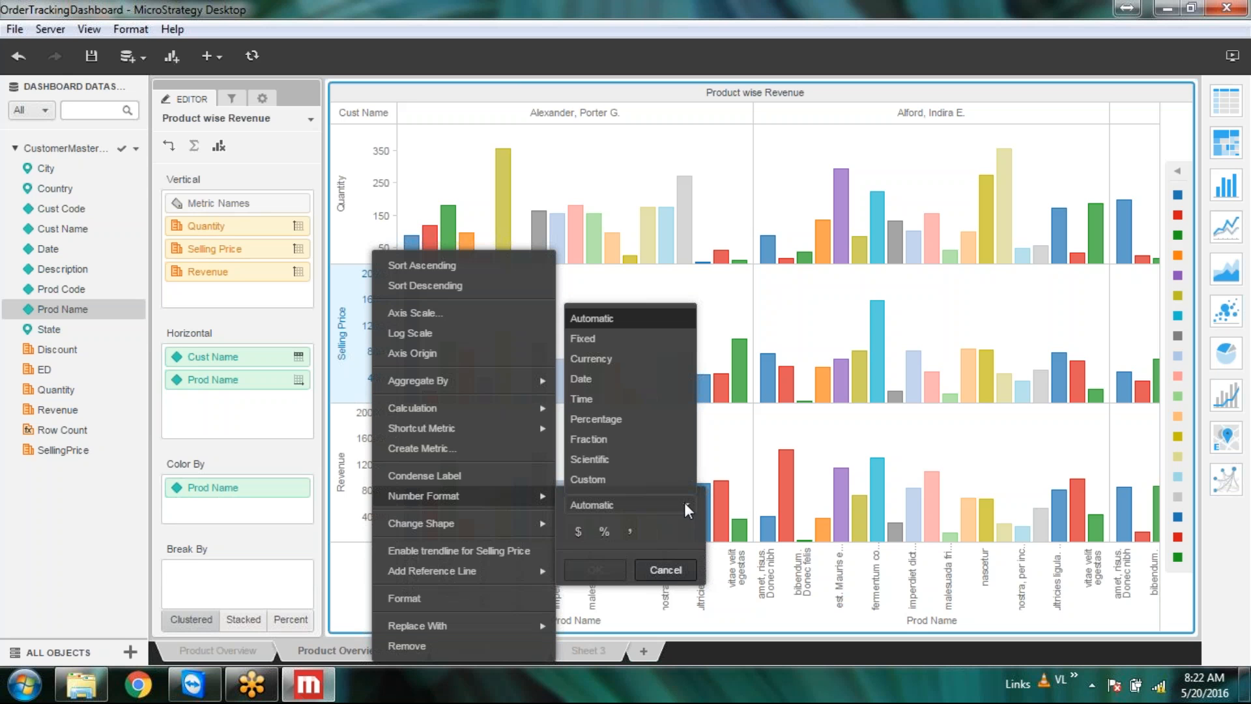
left_click(593, 335)
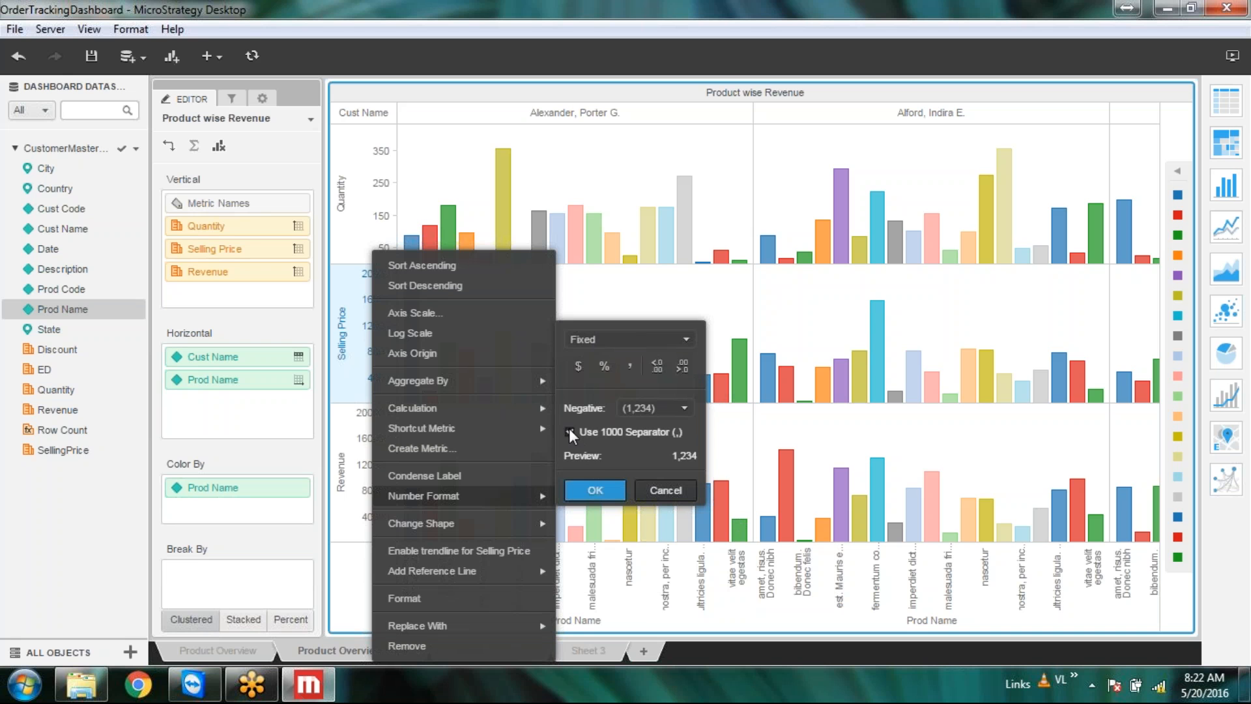
left_click(658, 369)
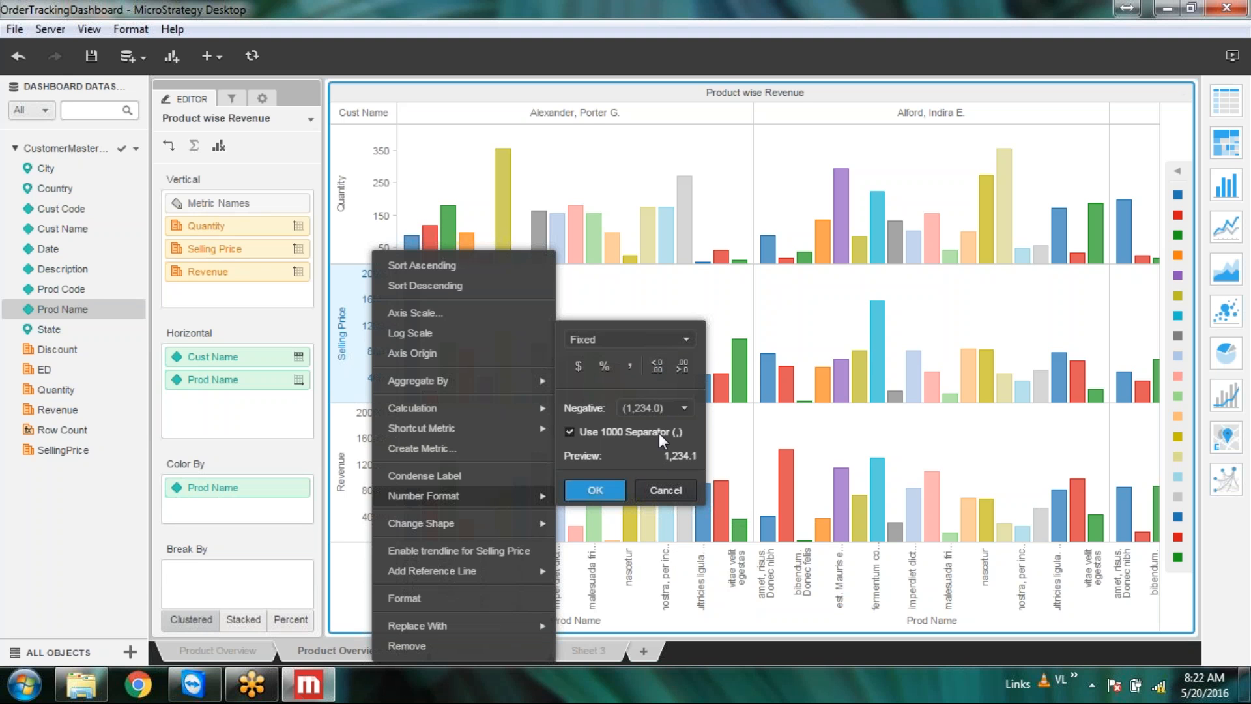
left_click(658, 366)
left_click(600, 494)
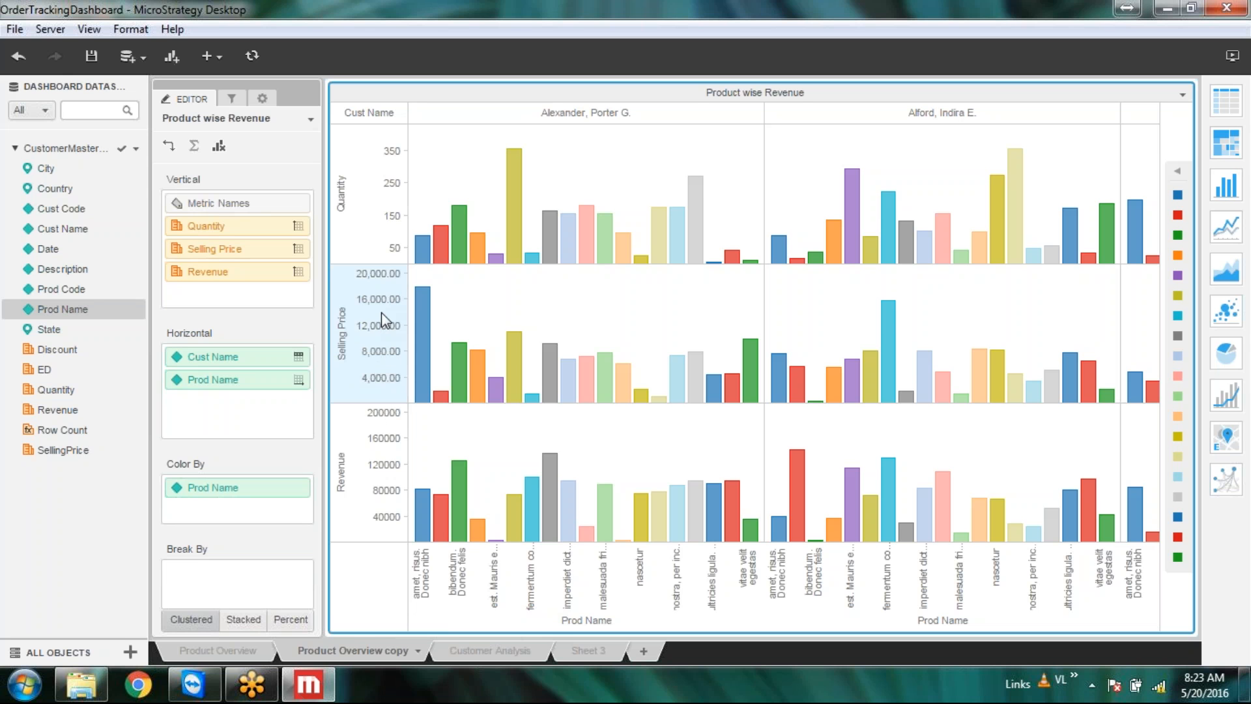
Step: Reduce the Selling Price number format to zero decimals, keeping Fixed and the 1000 separator
right_click(378, 283)
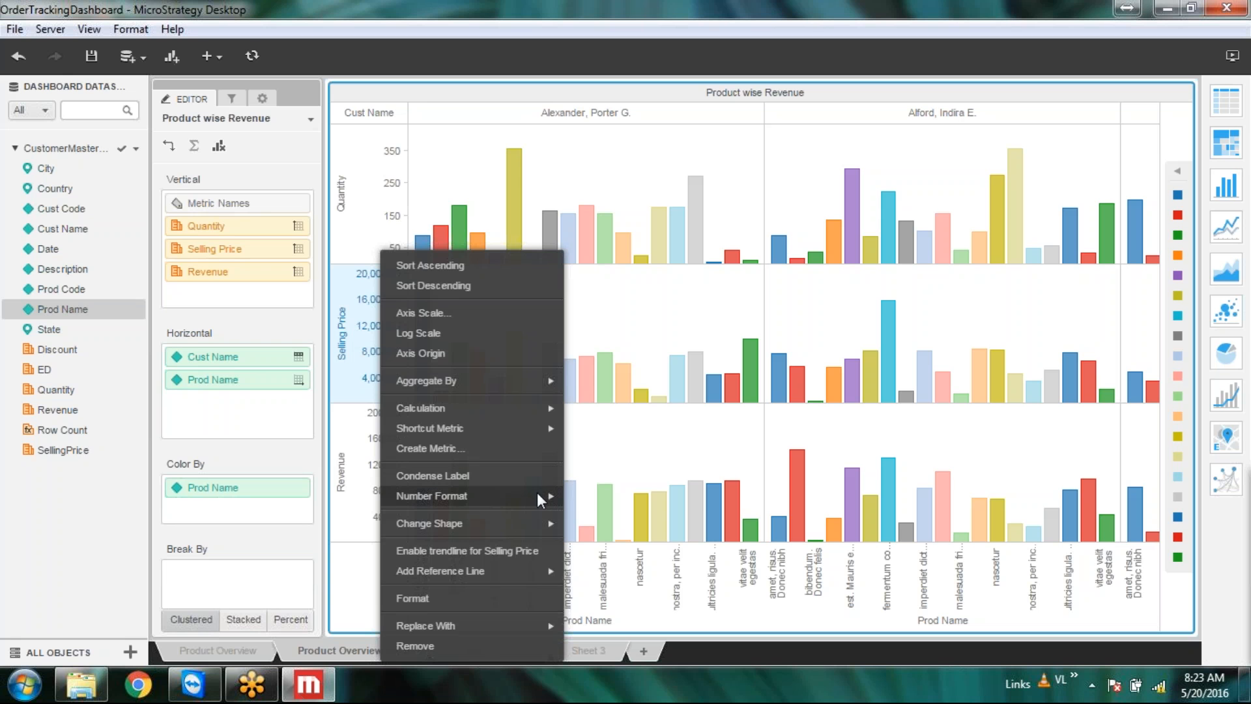
mouse_move(537, 492)
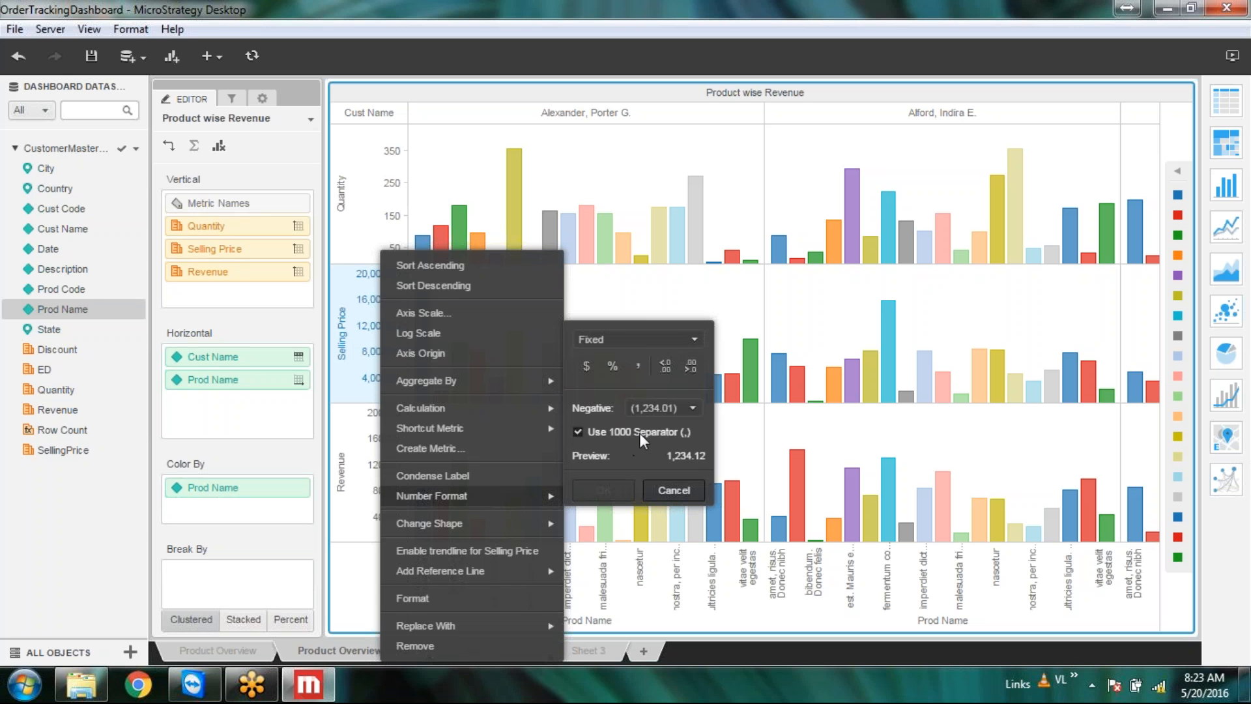
left_click(689, 366)
left_click(690, 367)
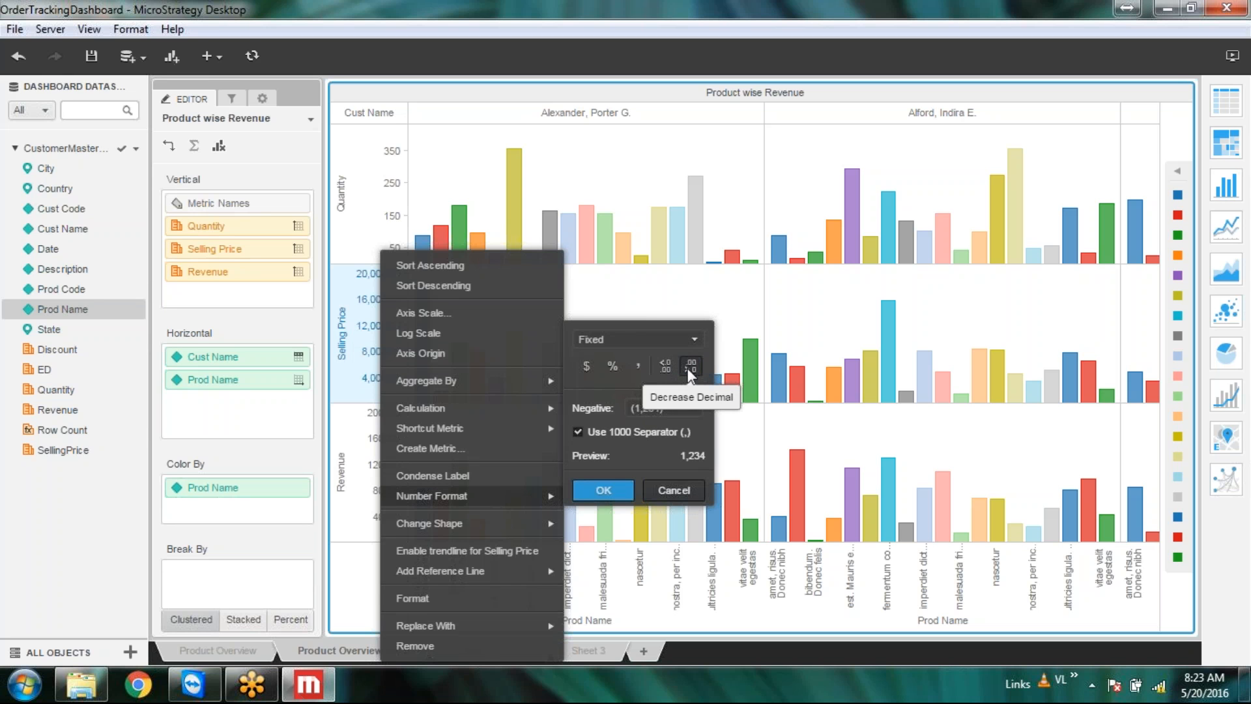
left_click(616, 490)
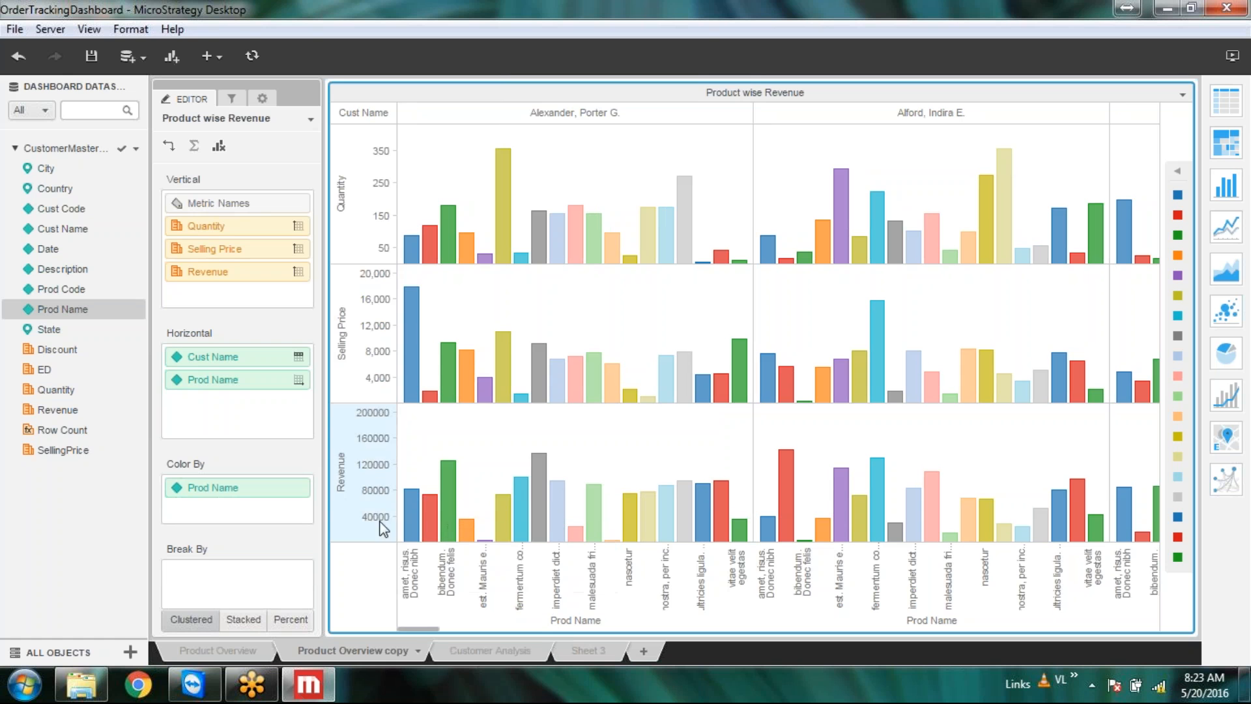
Step: Set the Revenue axis number format to Fixed with zero decimals and the 1000 separator, and save the dashboard
right_click(363, 440)
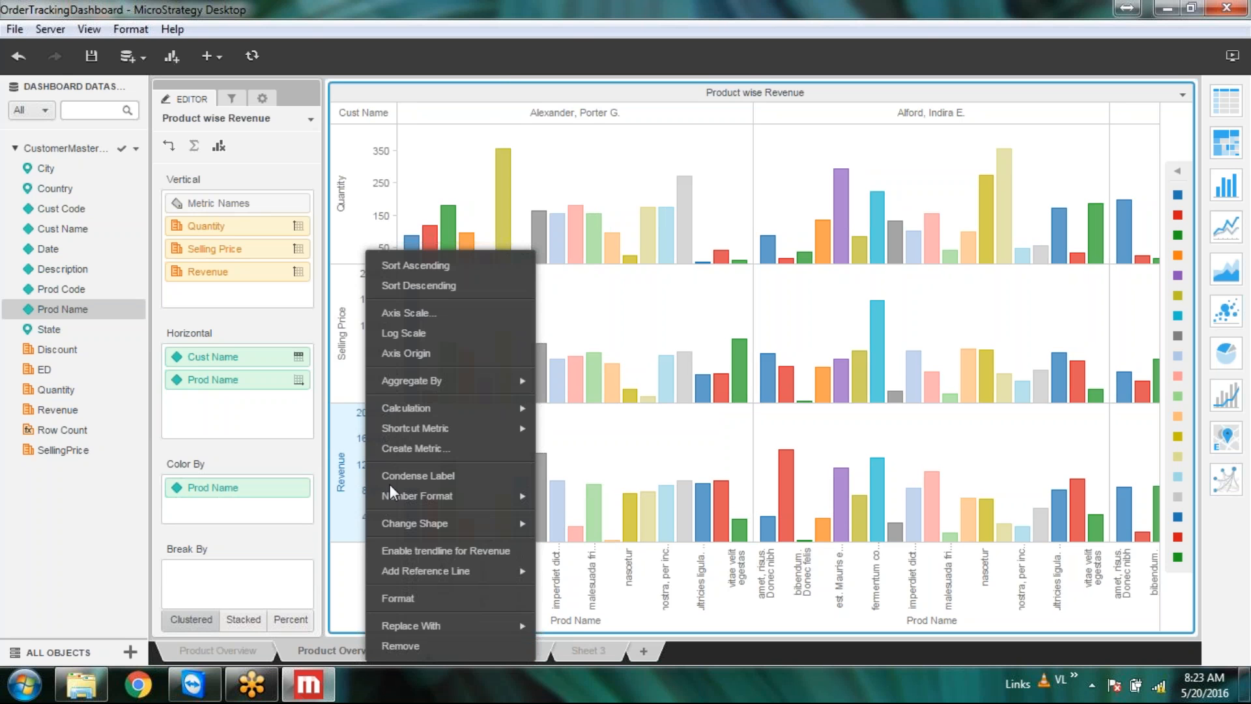
mouse_move(443, 494)
left_click(638, 507)
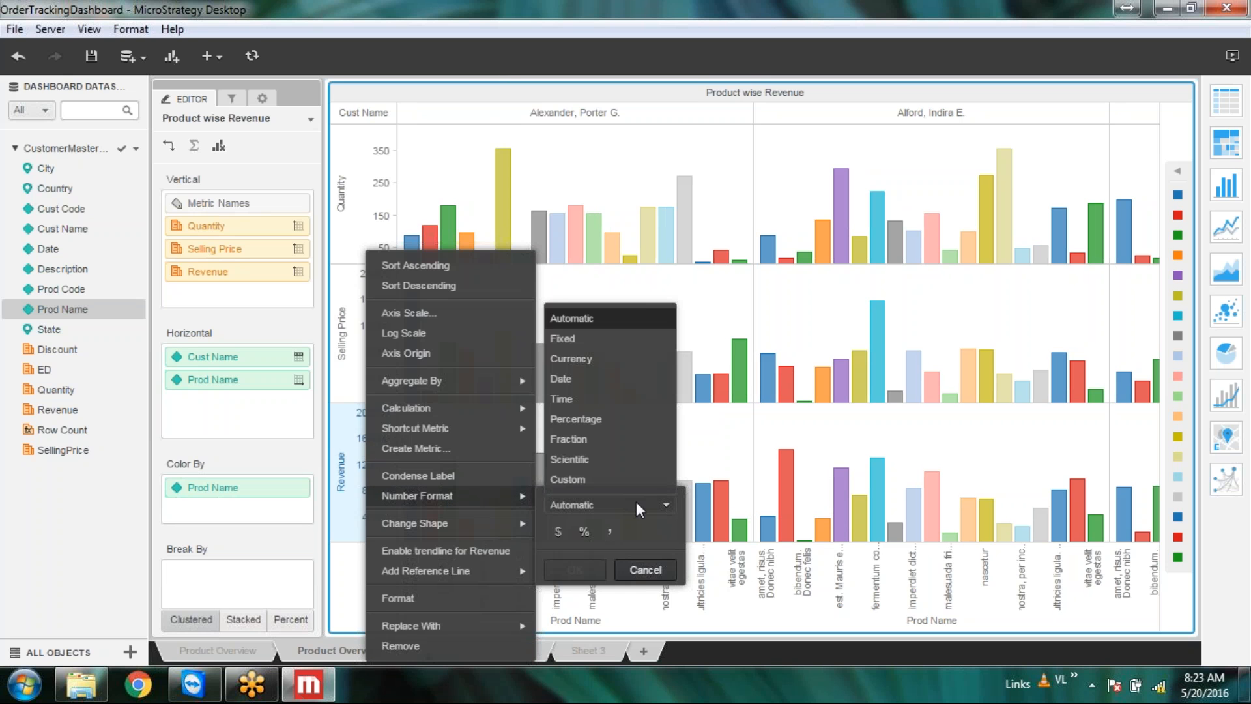
left_click(574, 338)
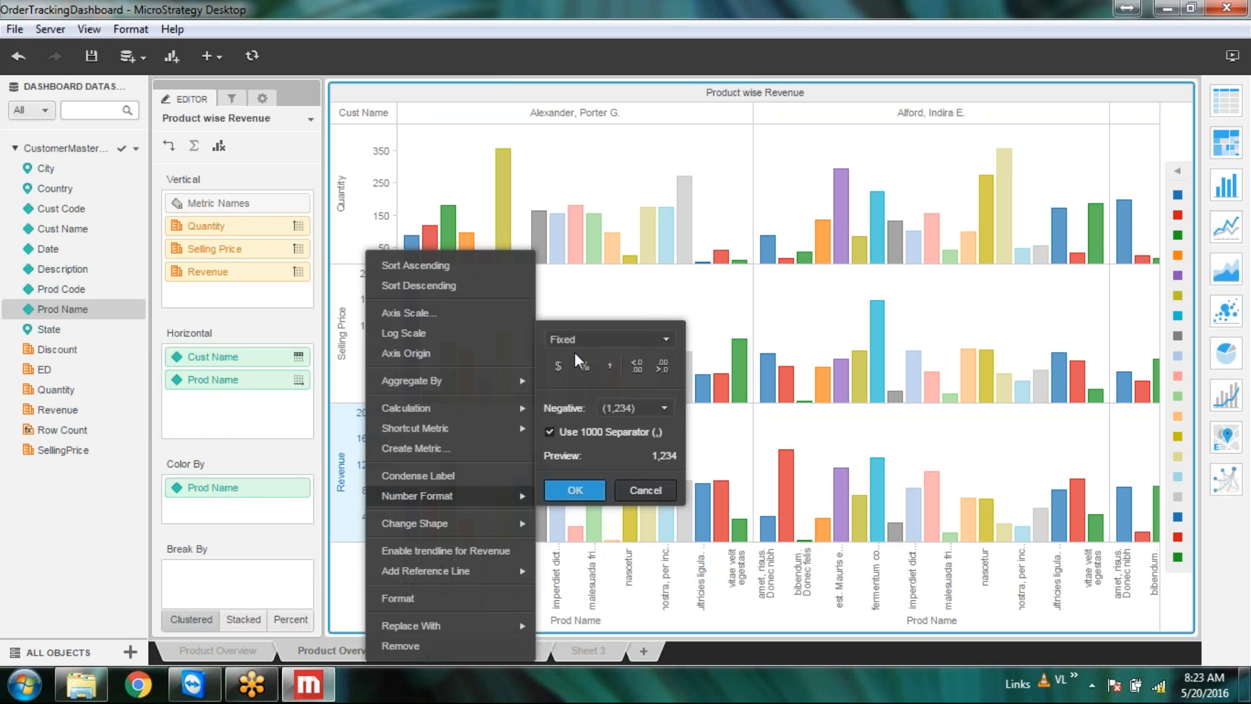
left_click(576, 490)
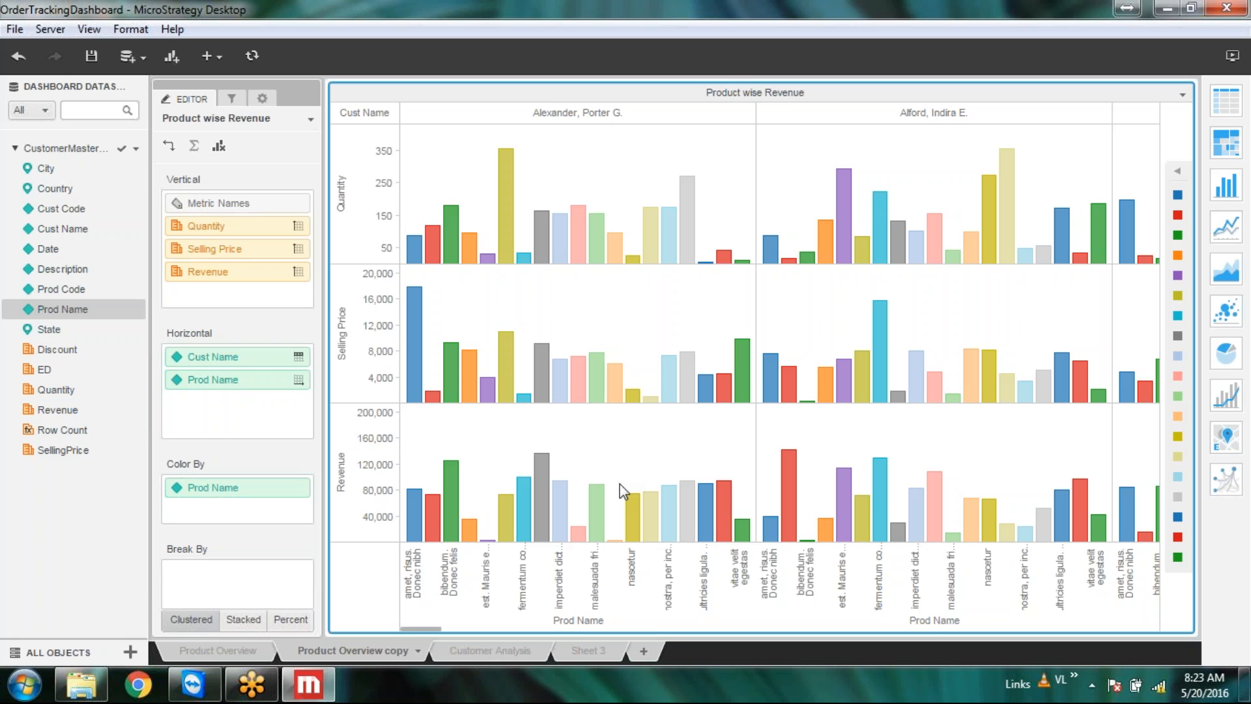
left_click(90, 55)
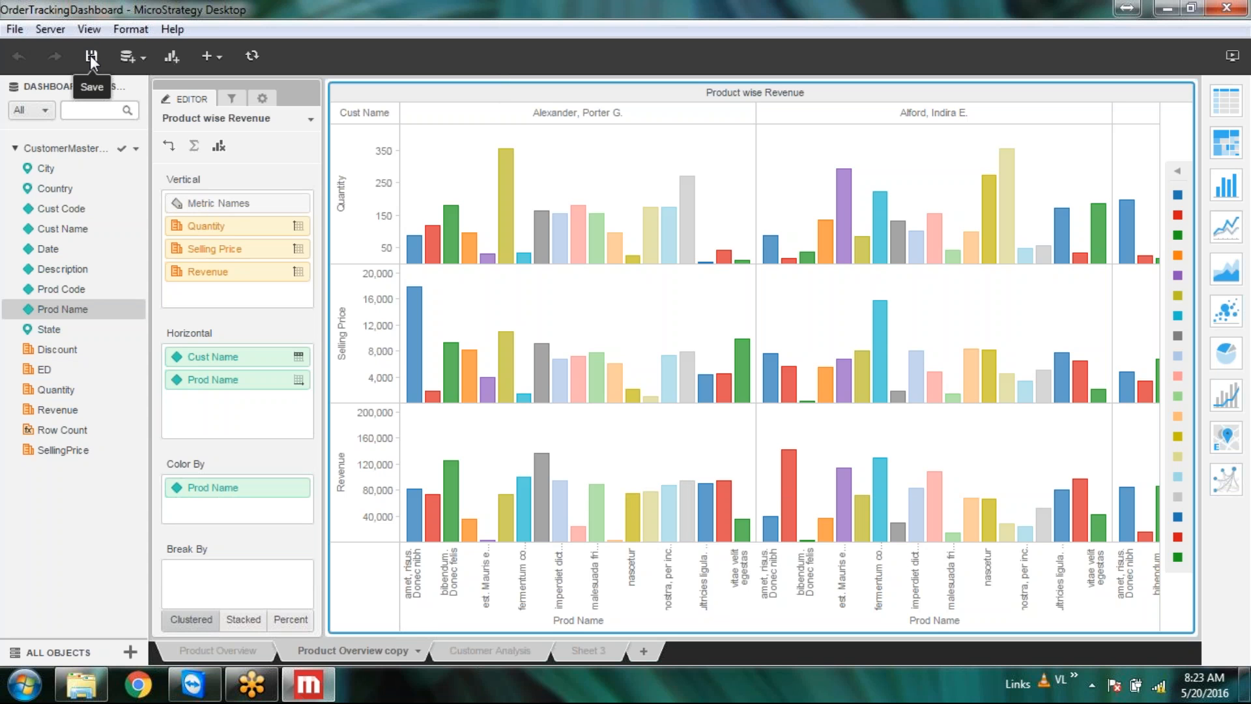
left_click(90, 55)
right_click(803, 695)
left_click(706, 681)
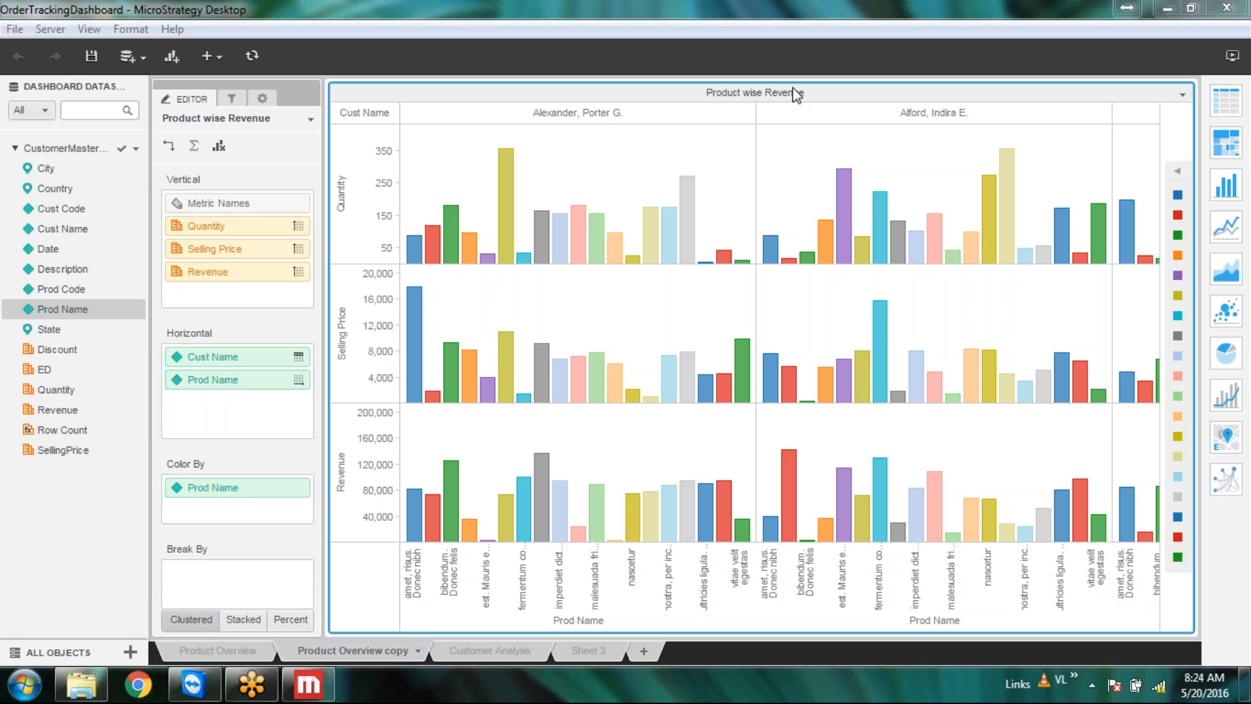
Step: Rename the Product wise Revenue visualization as "Stock vs Sales vs Revenue Analysis"
left_click(1183, 95)
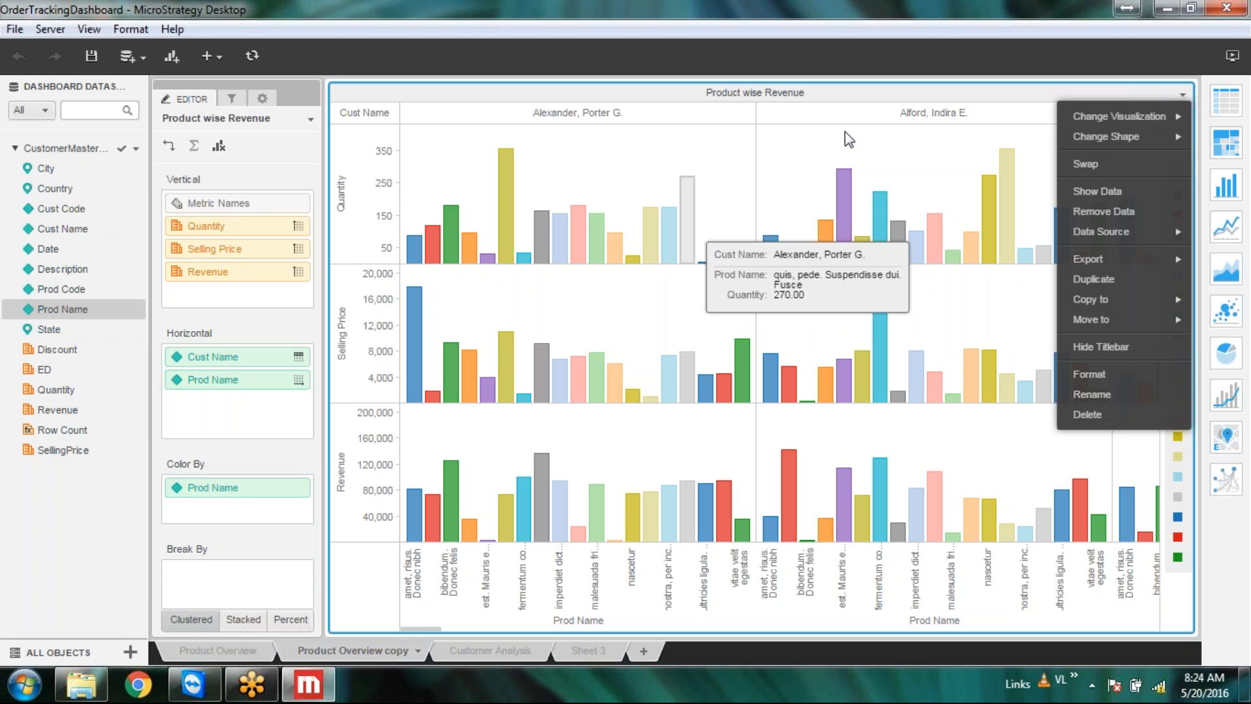
left_click(889, 92)
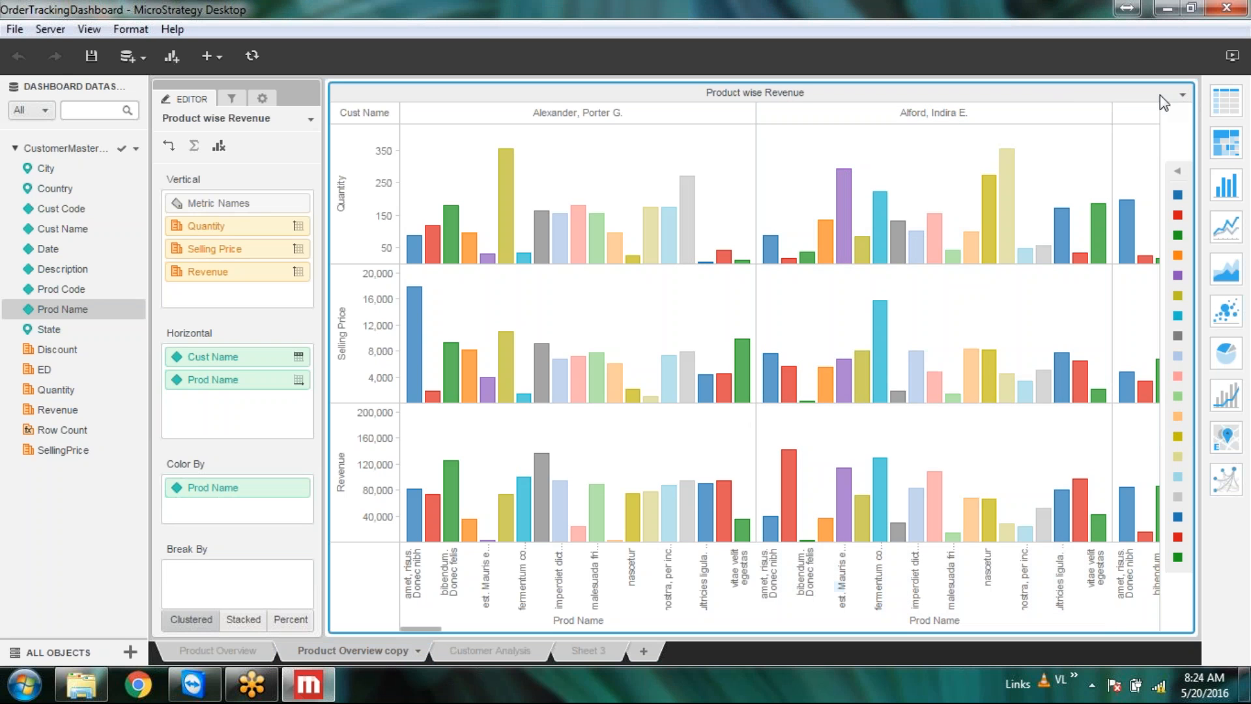
left_click(1181, 94)
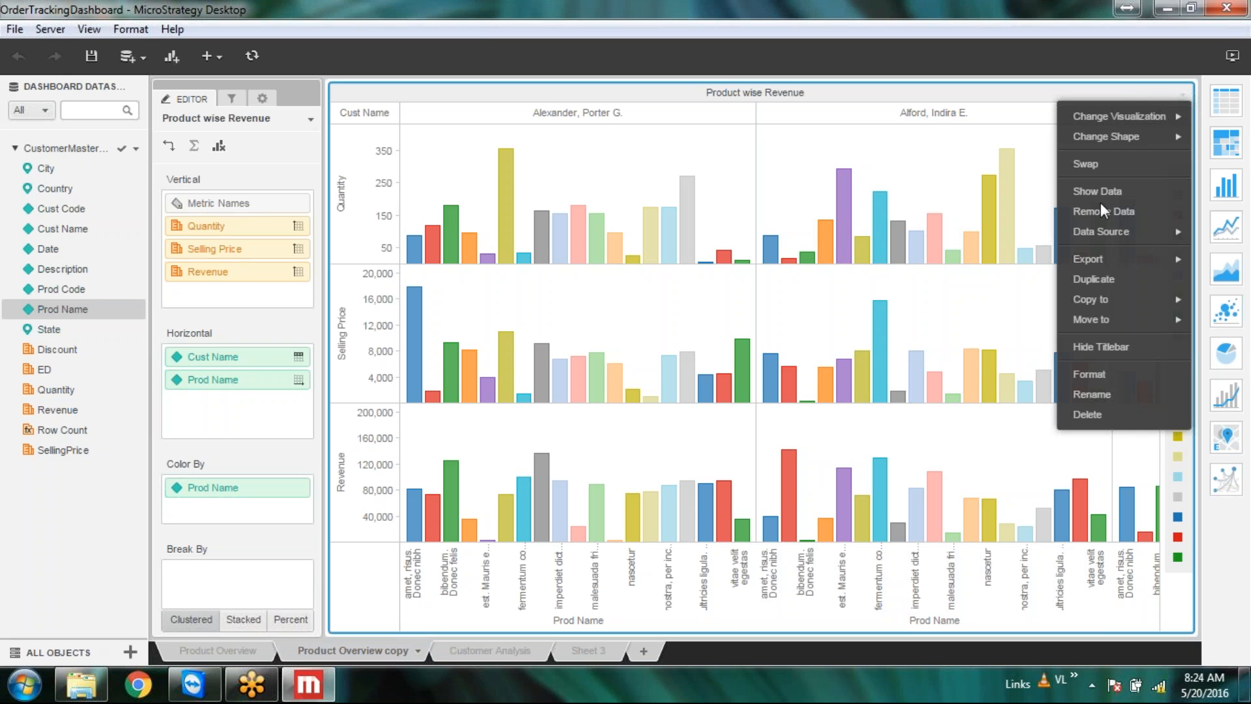
left_click(1099, 389)
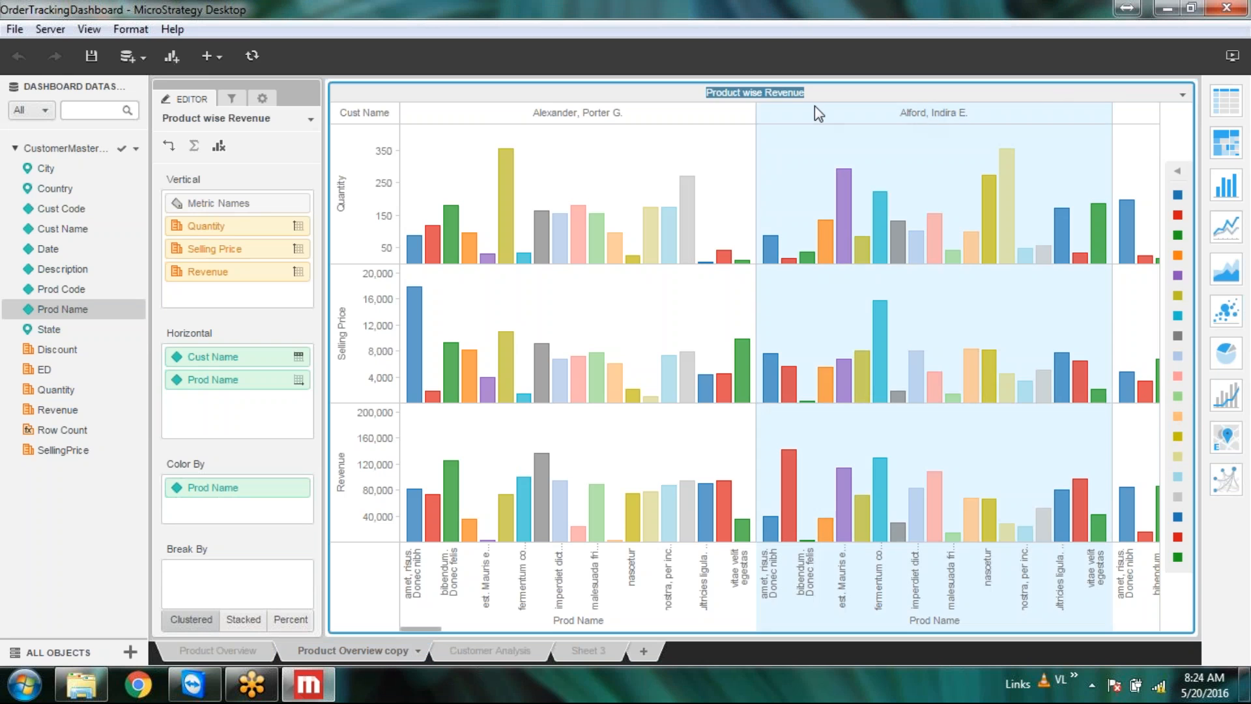
left_click(799, 93)
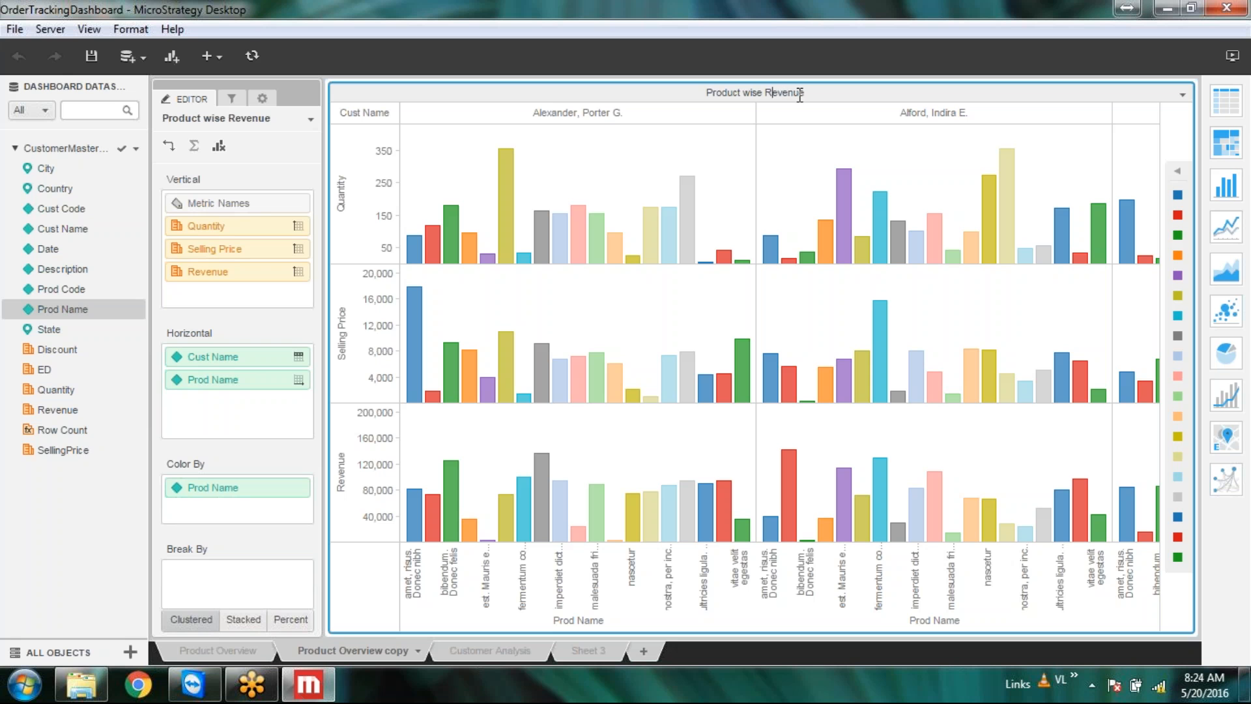
key("shift+Left")
key("shift+Left")
key("shift+Left")
key("shift+Left")
key("shift+Left")
key("Right")
key("shift+Home")
key("BackSpace")
type("Stock vs Sales vs Revenue Analysis")
left_click(1108, 77)
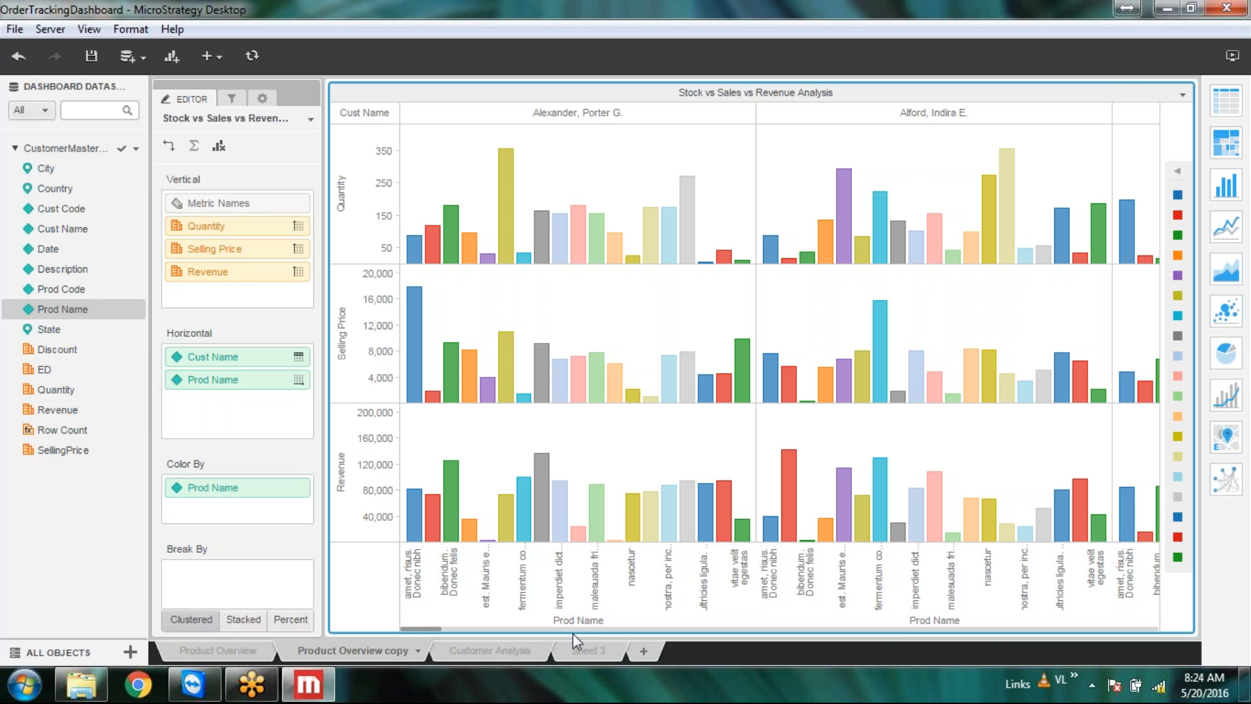
Step: Rename the Prod Name attribute on the chart's horizontal axis as Product
right_click(584, 620)
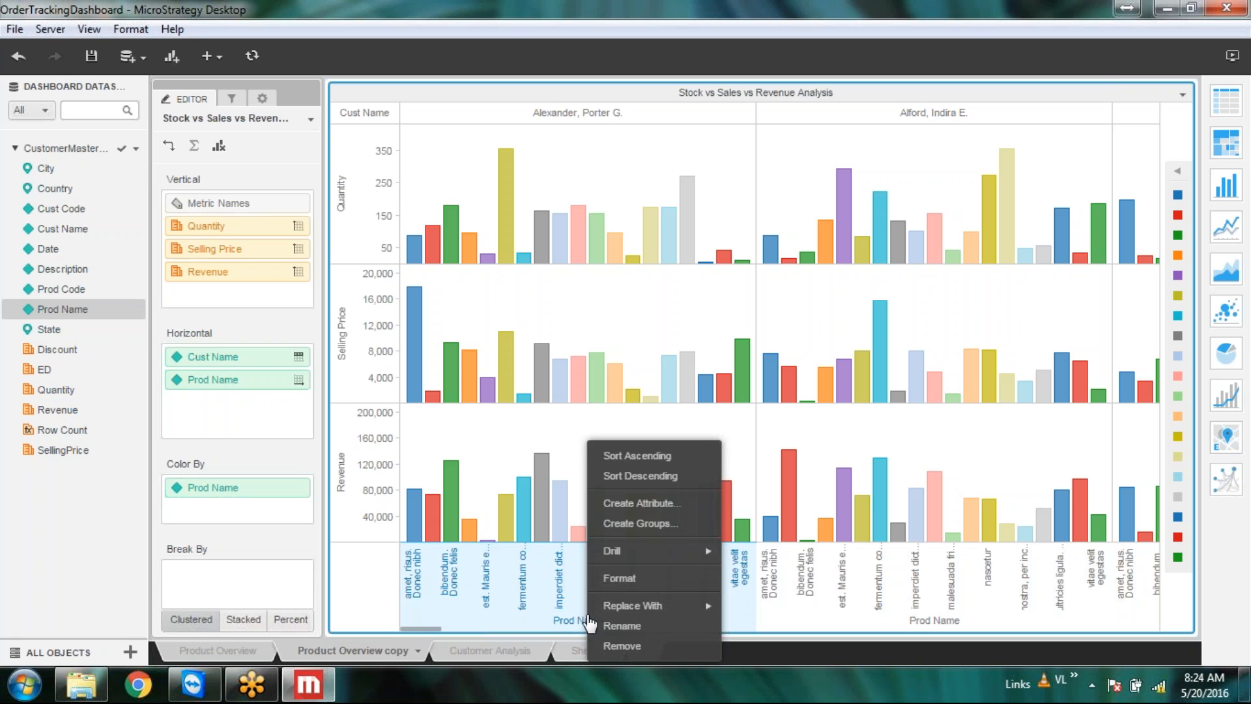
left_click(633, 624)
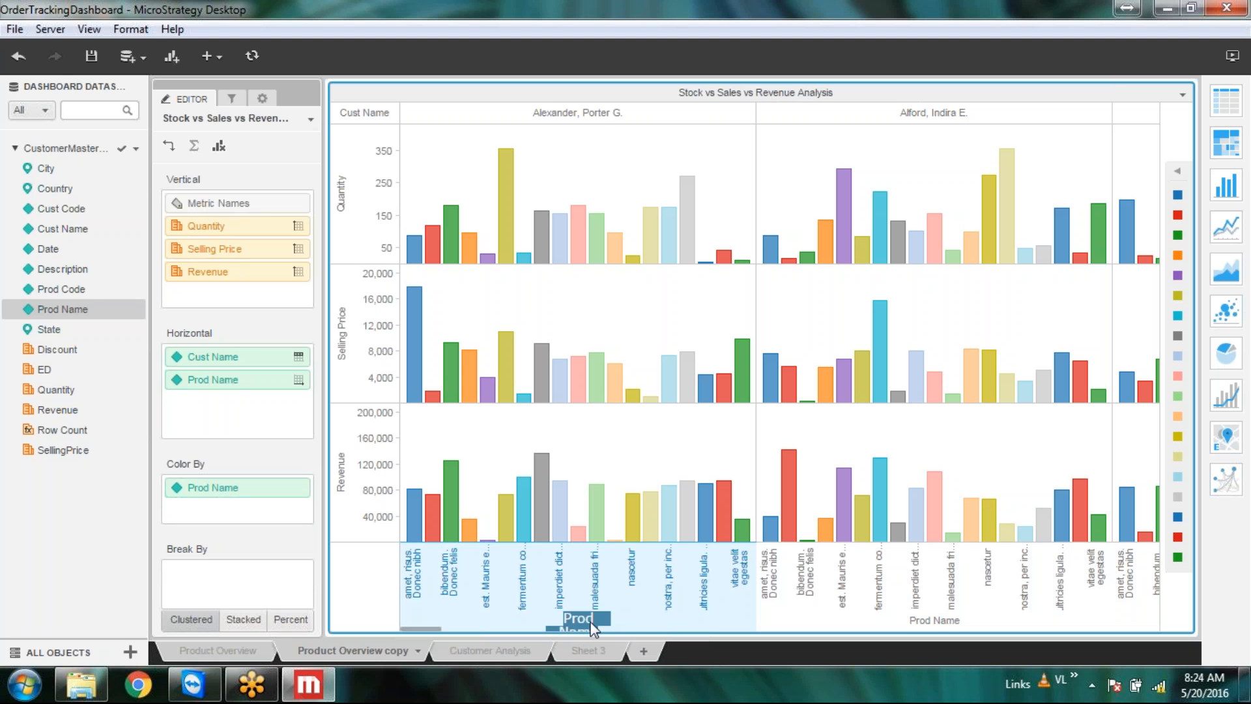
type("Product")
left_click(803, 626)
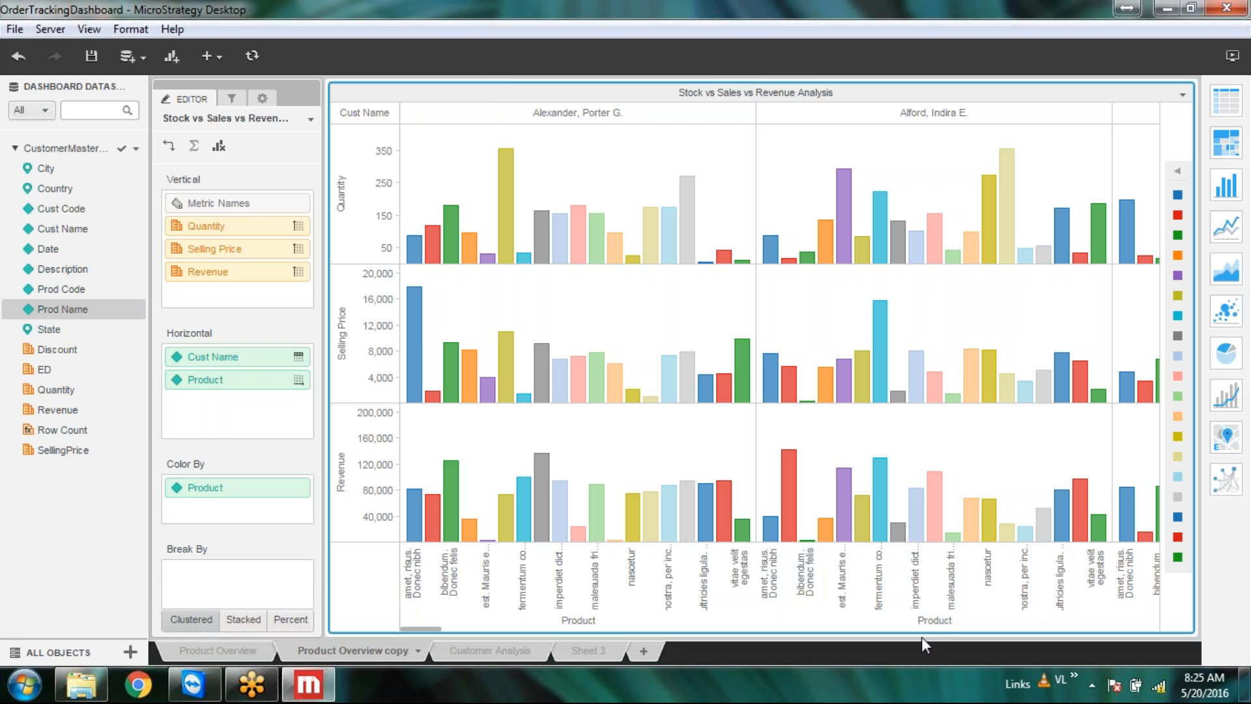
Step: Rename the Cust Name attribute in the chart header as Customer
right_click(375, 120)
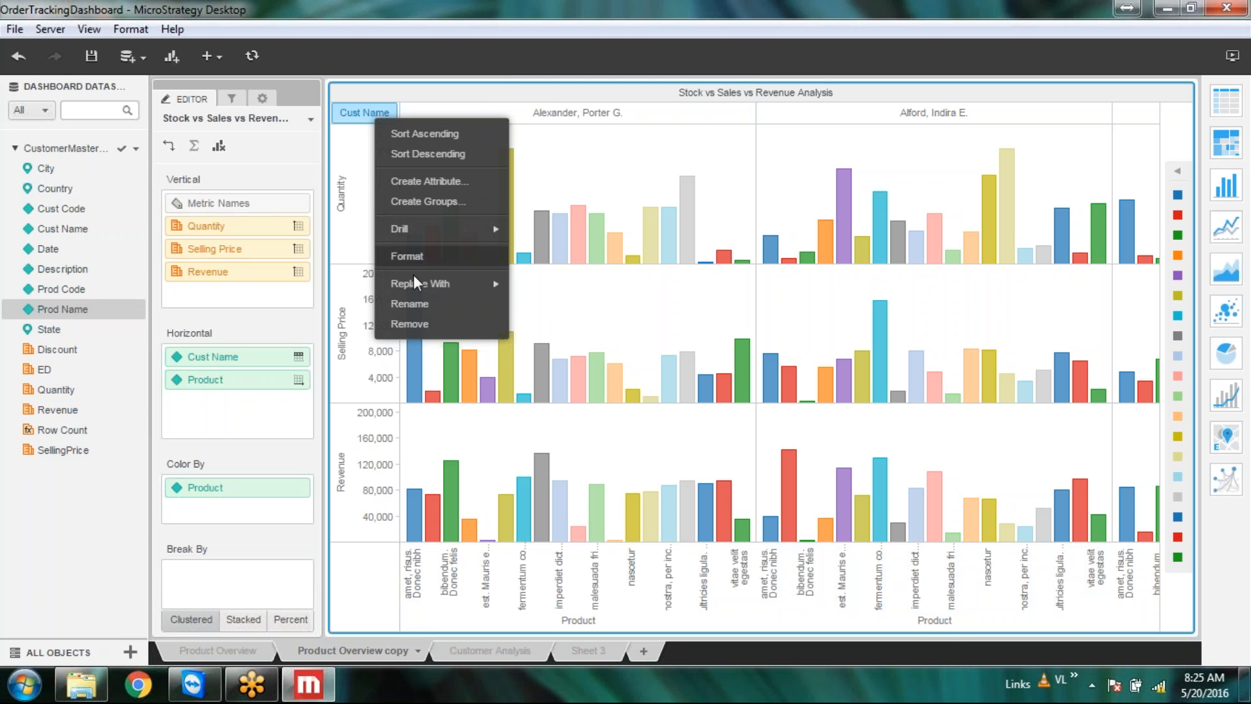
left_click(417, 305)
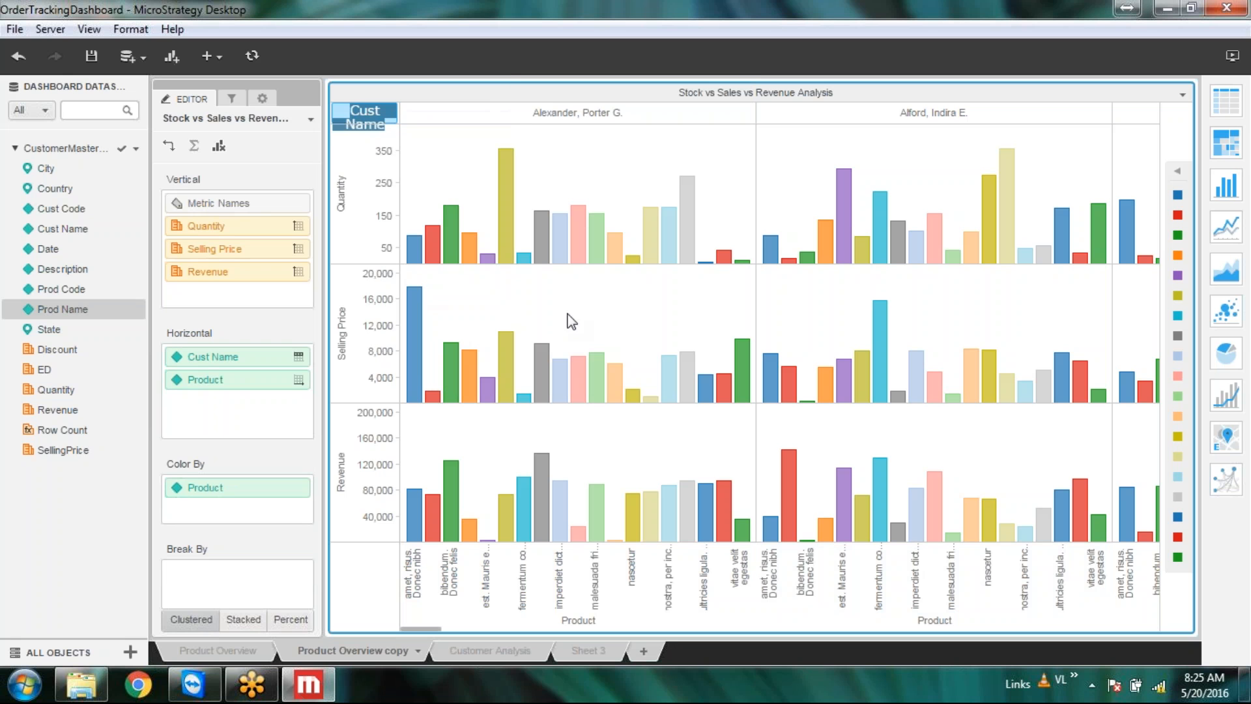
type("Custome")
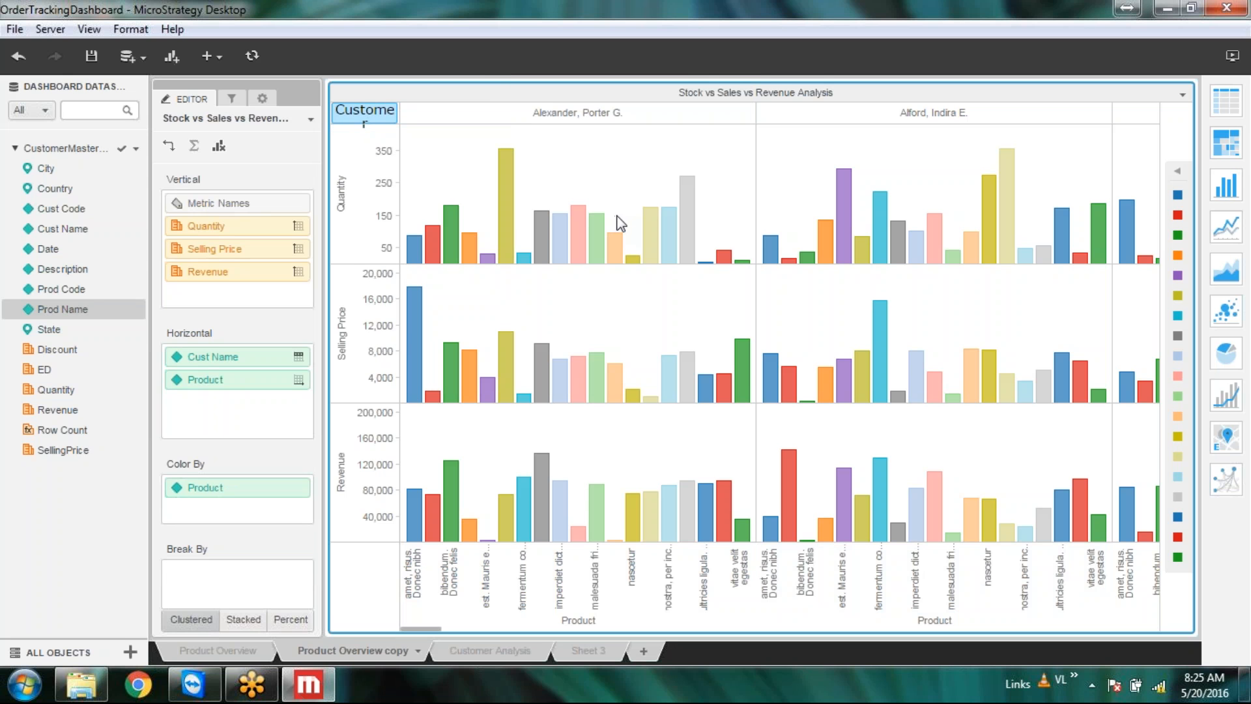
type("r")
key("Return")
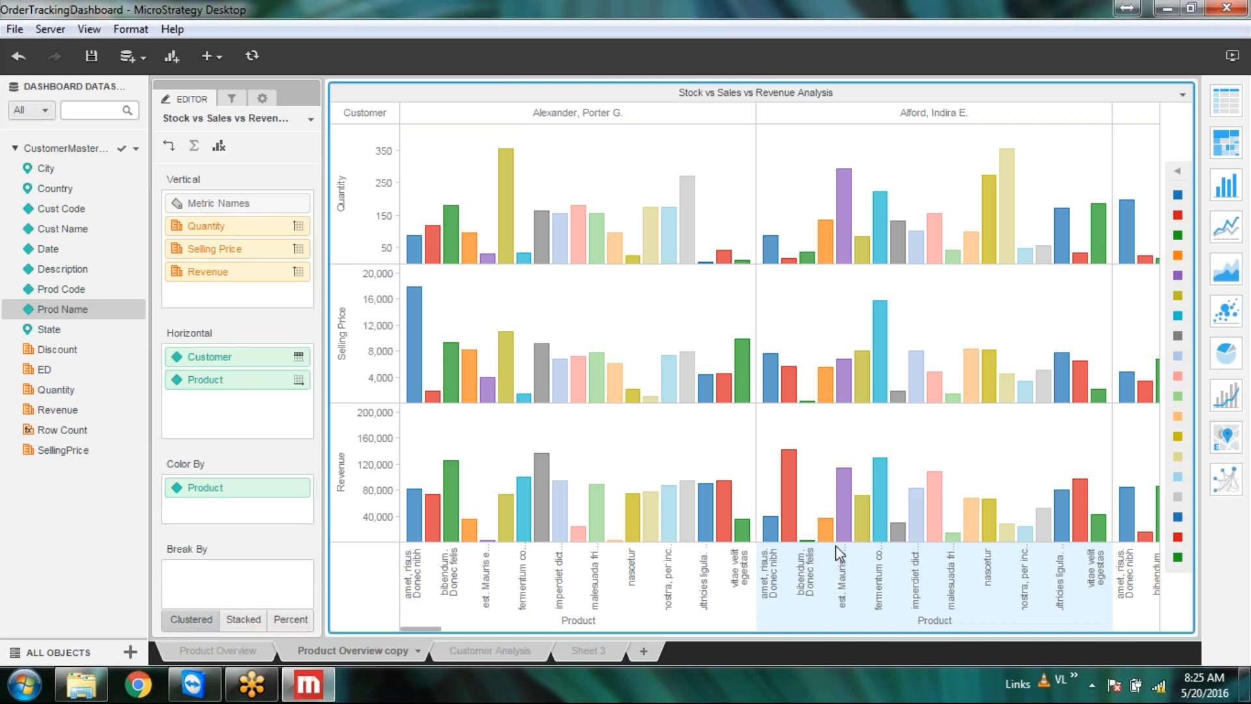
Step: Enlarge the product label area beneath the Revenue bars to fit longer names, and save the dashboard
mouse_move(841, 526)
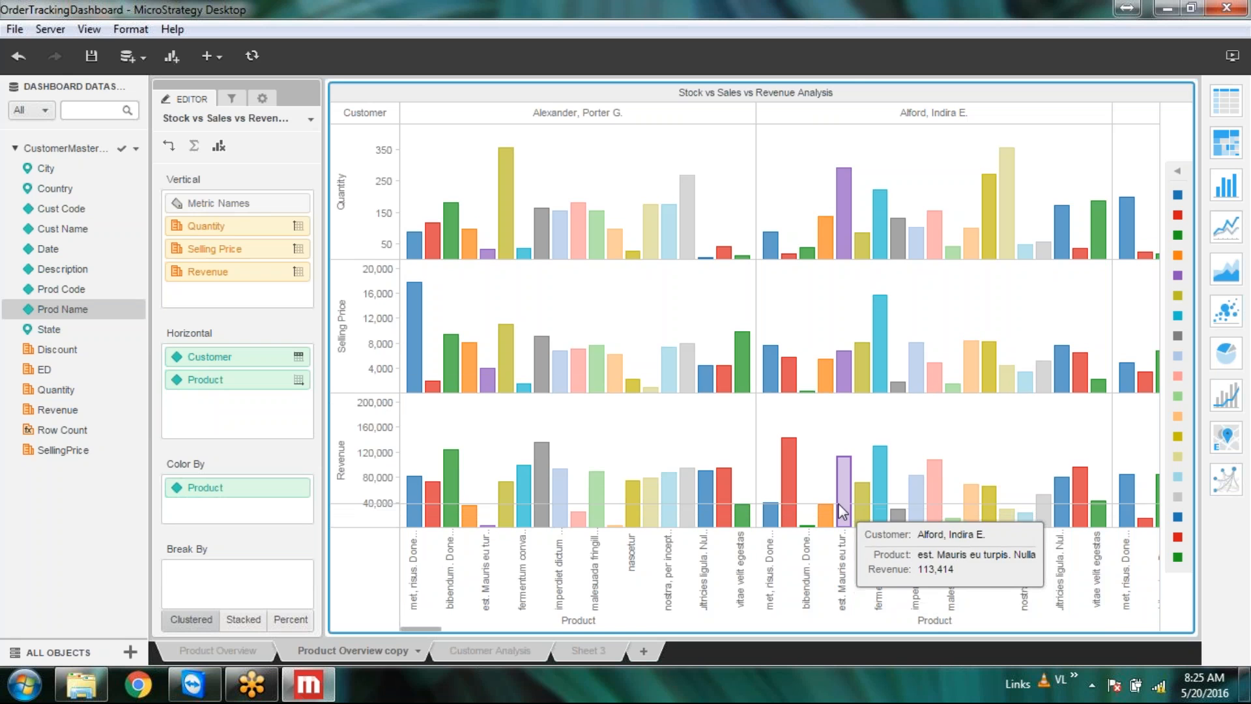
left_click(90, 55)
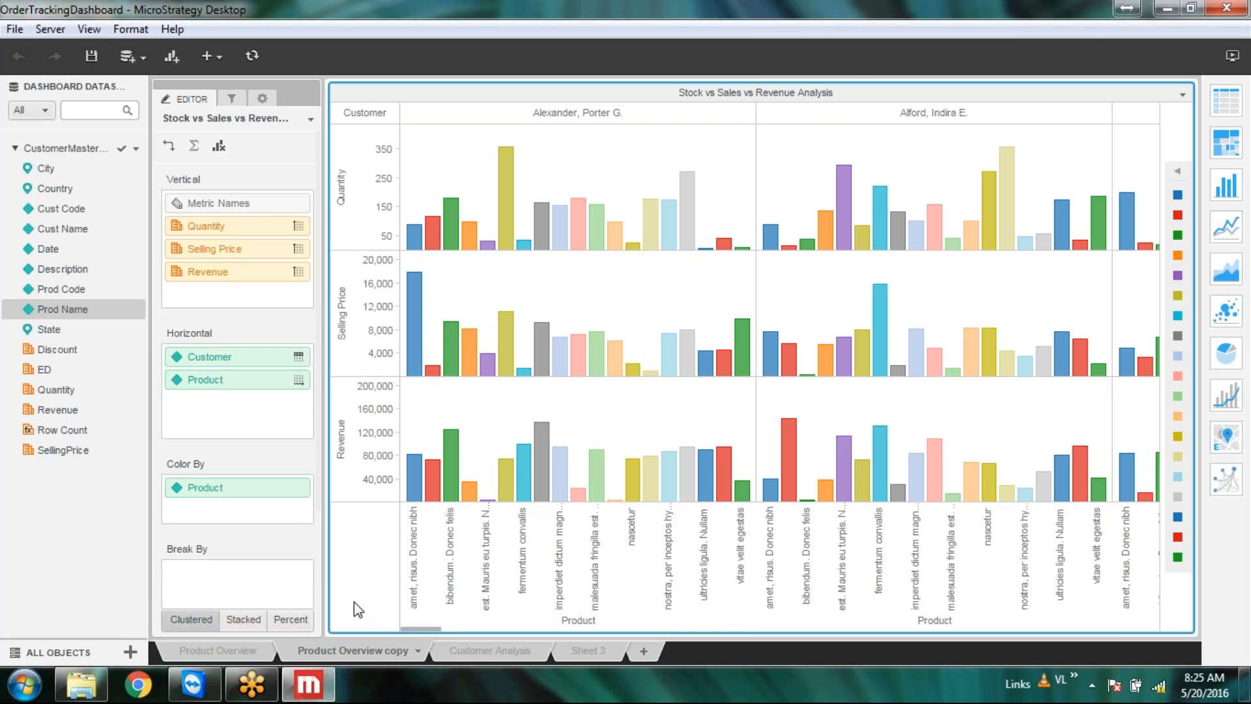
Step: Rename the Product Overview copy sheet as "Stock vs Sales vs Revenue Overview" and save the dashboard
left_click(417, 650)
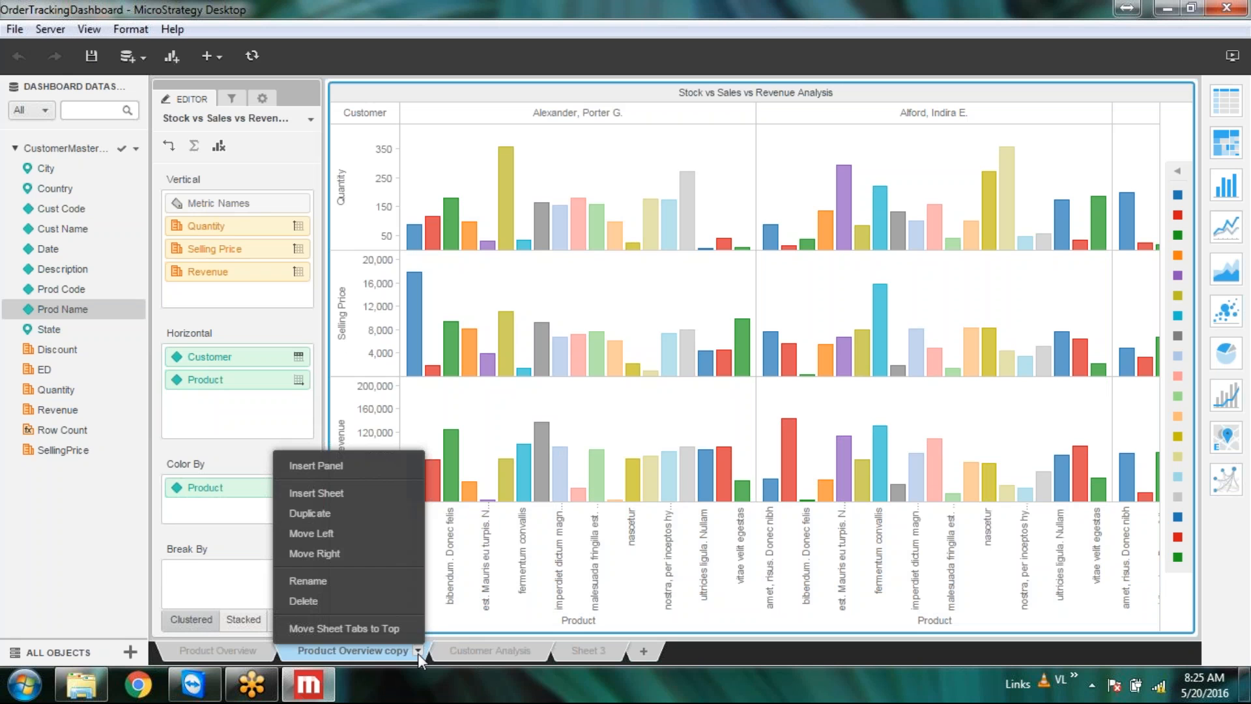
left_click(327, 581)
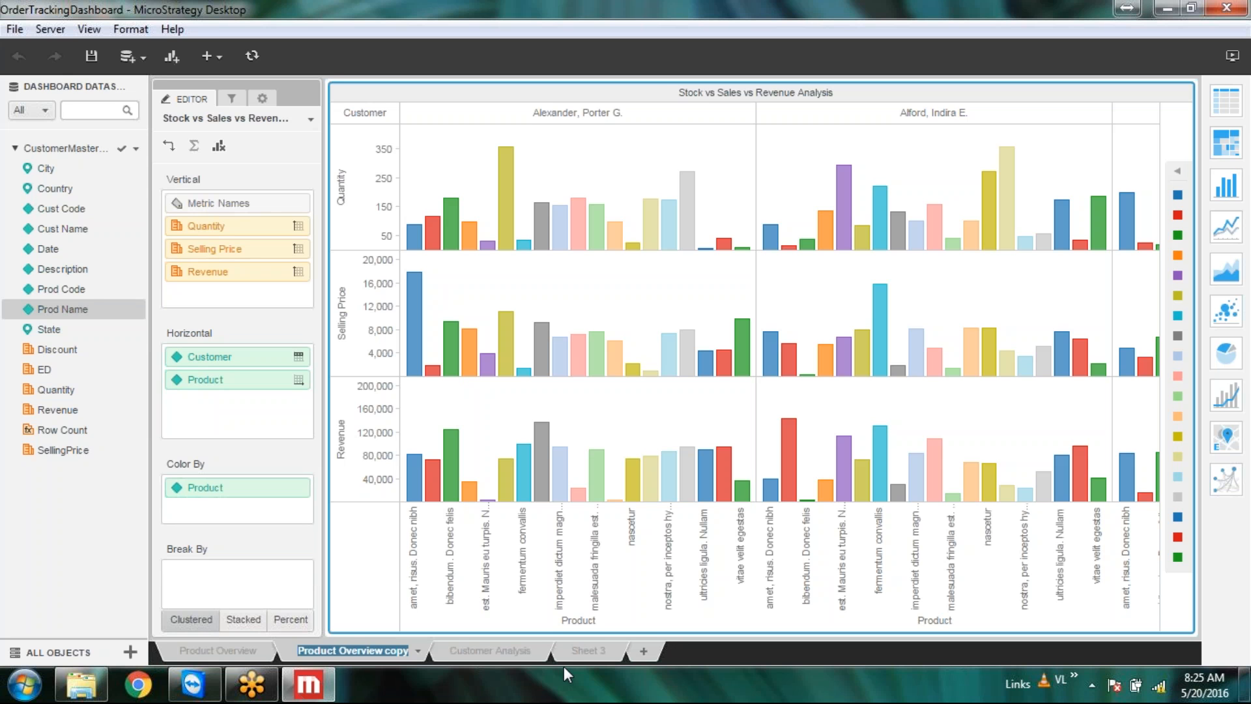
type("Satod")
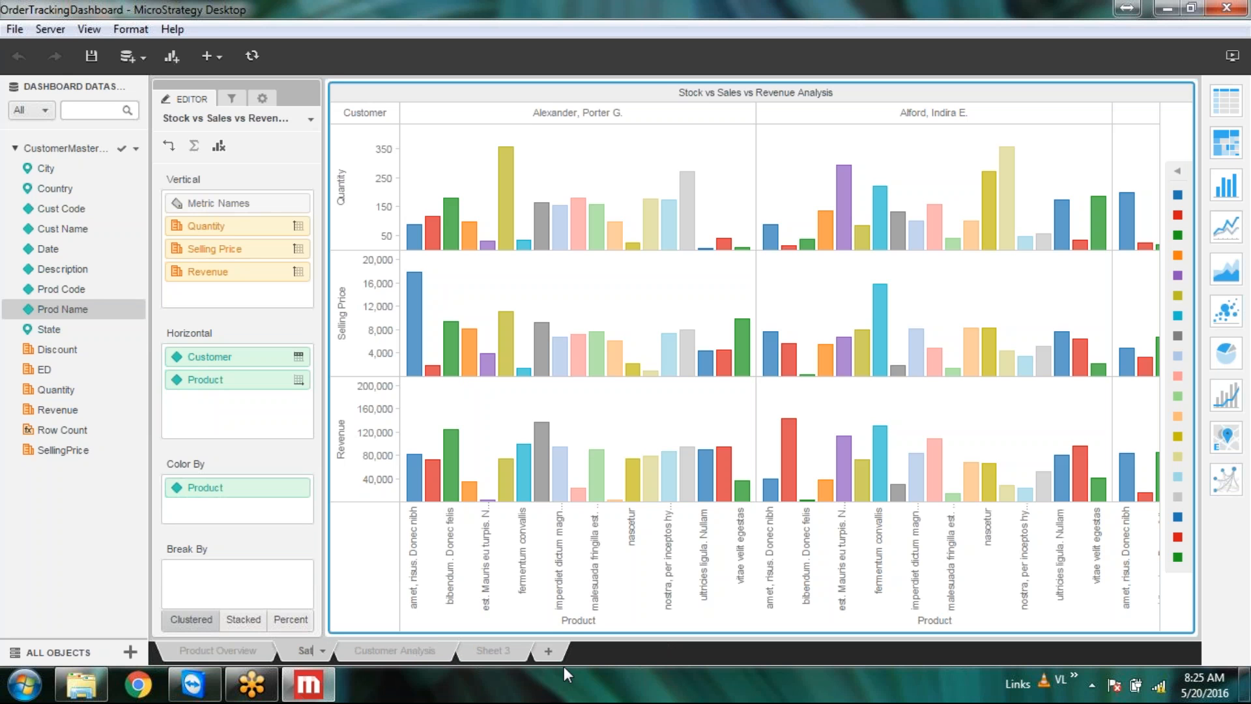
key("BackSpace")
key("BackSpace")
key("BackSpace")
key("BackSpace")
type("tock")
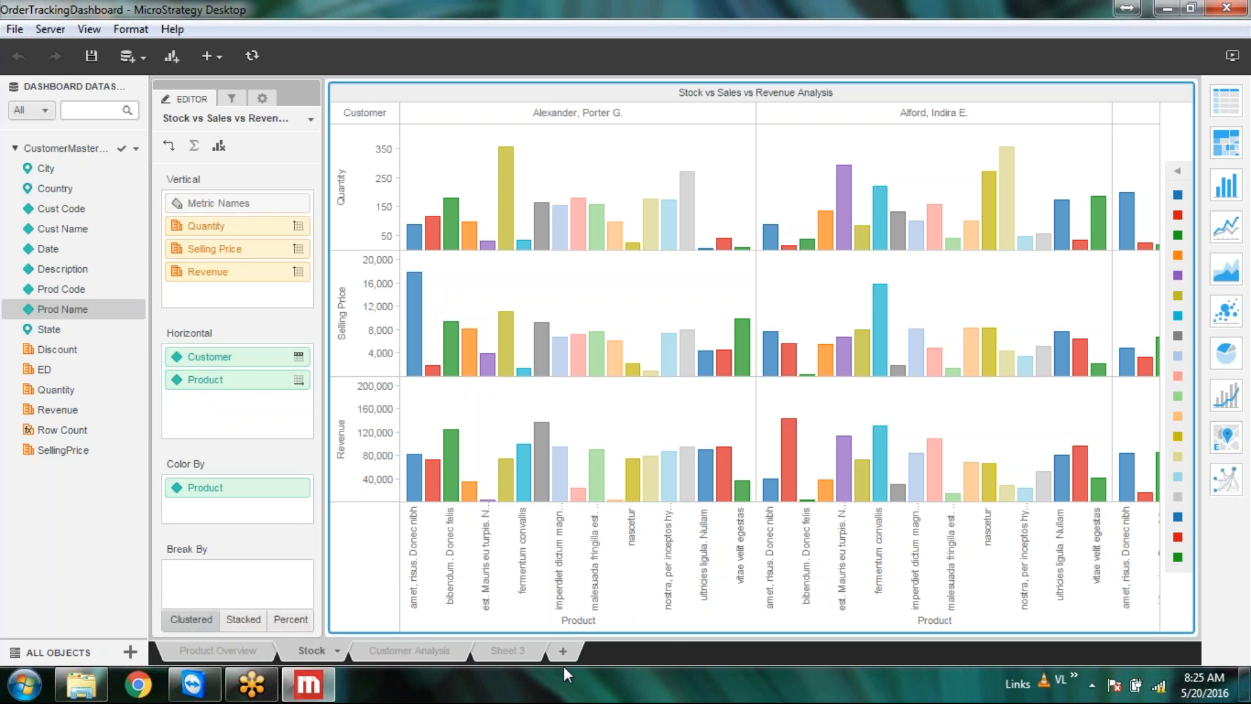
type(" vs")
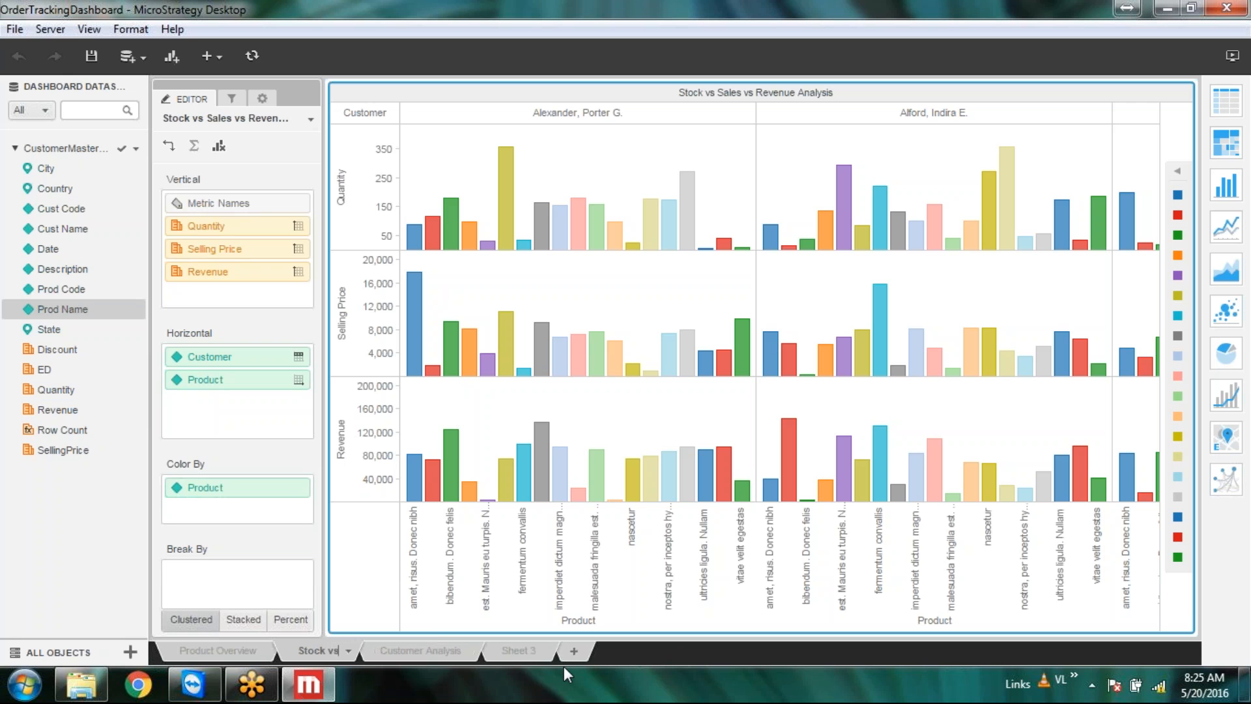
type(" Sales")
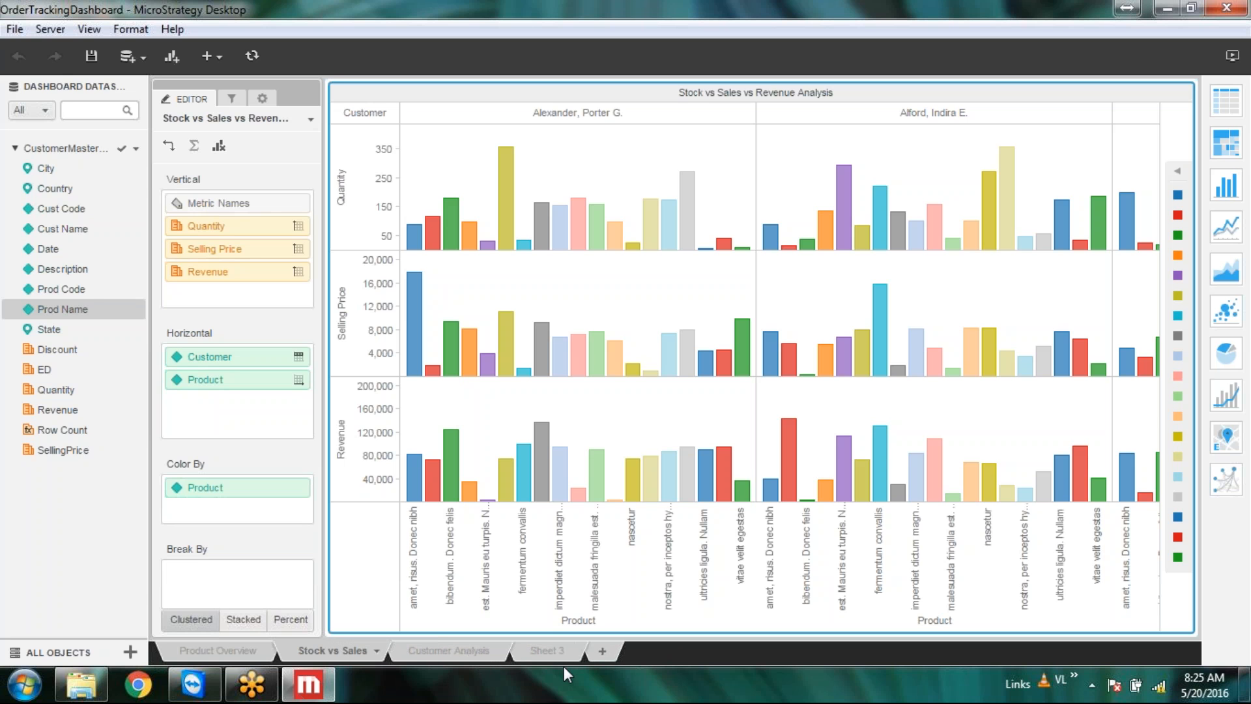
type(" Re")
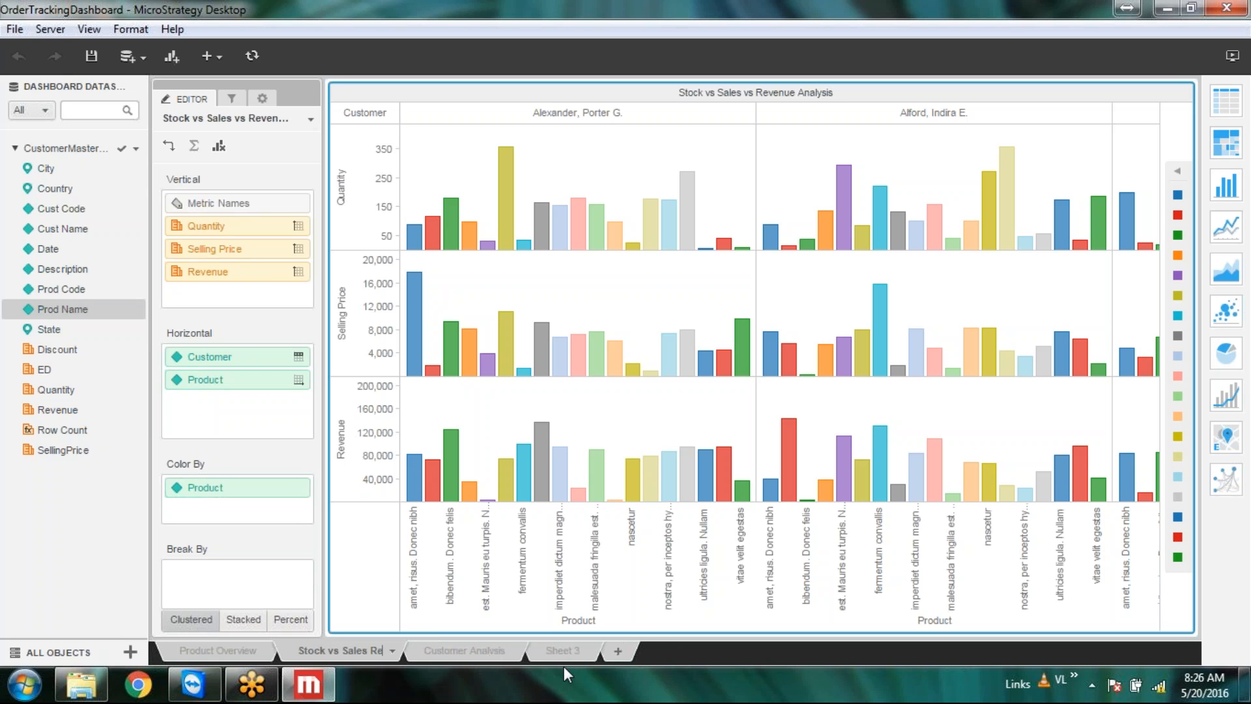
type("venue")
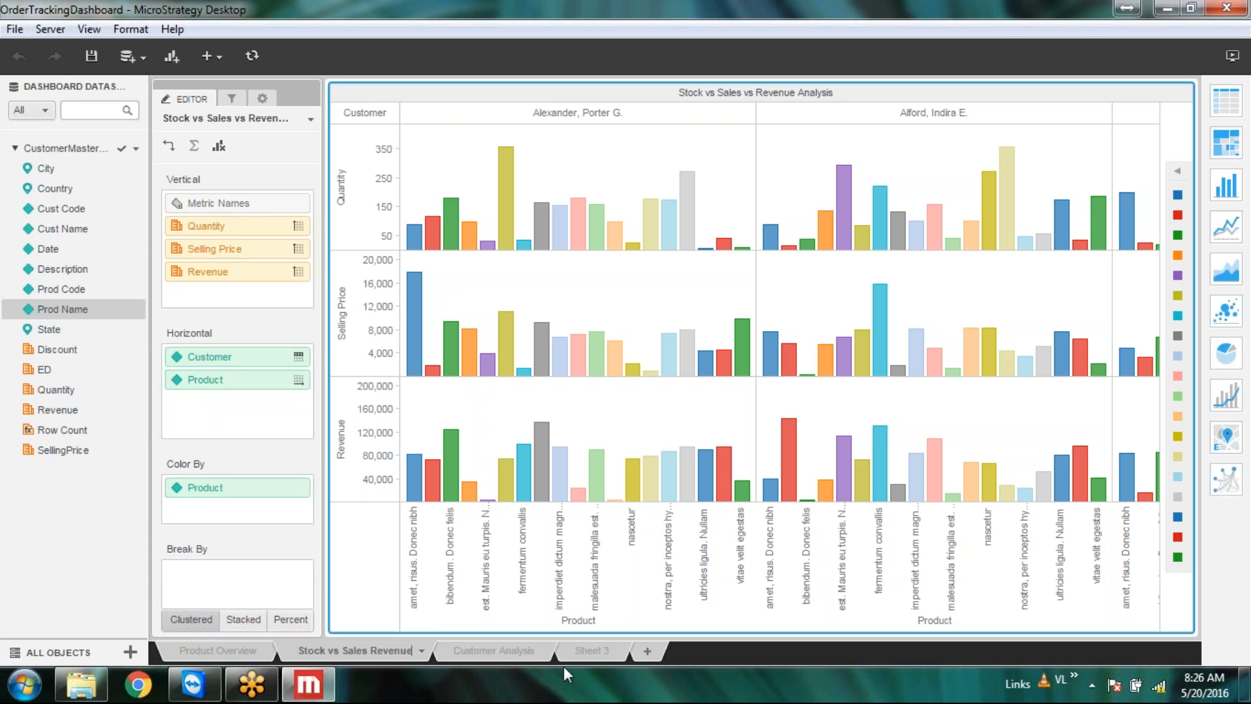
type(" Overview")
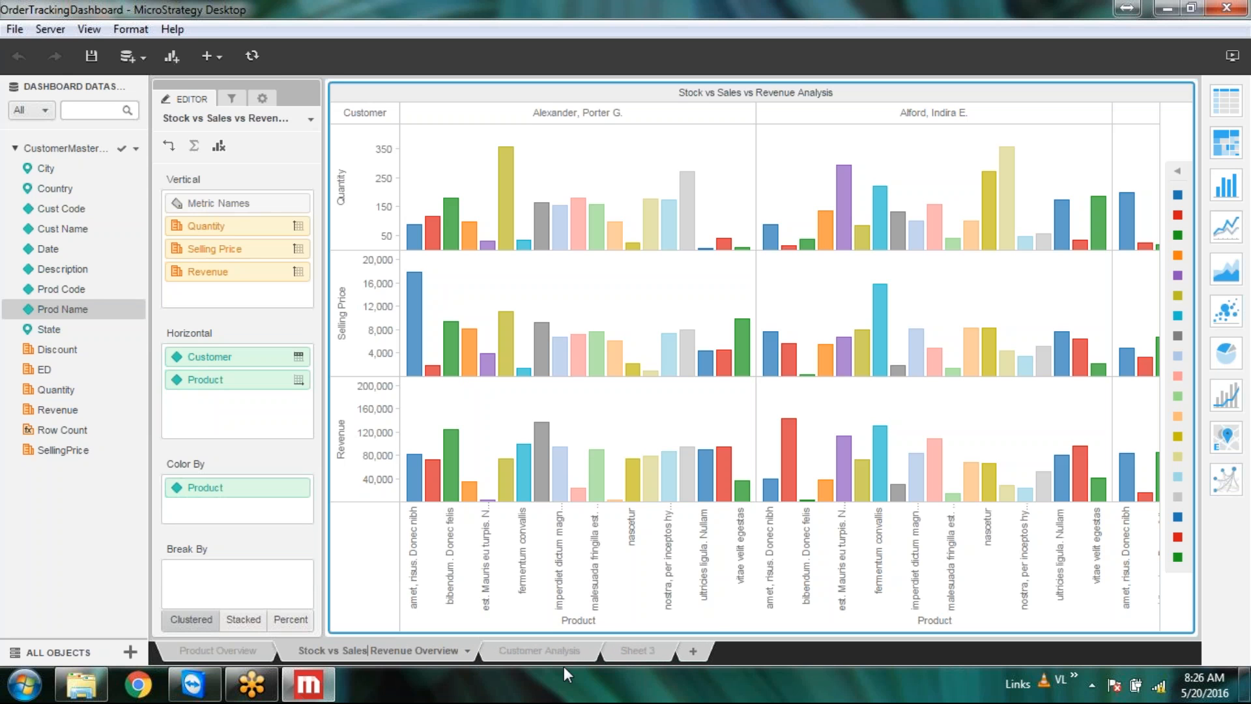
type("vs")
left_click(551, 652)
left_click(553, 654)
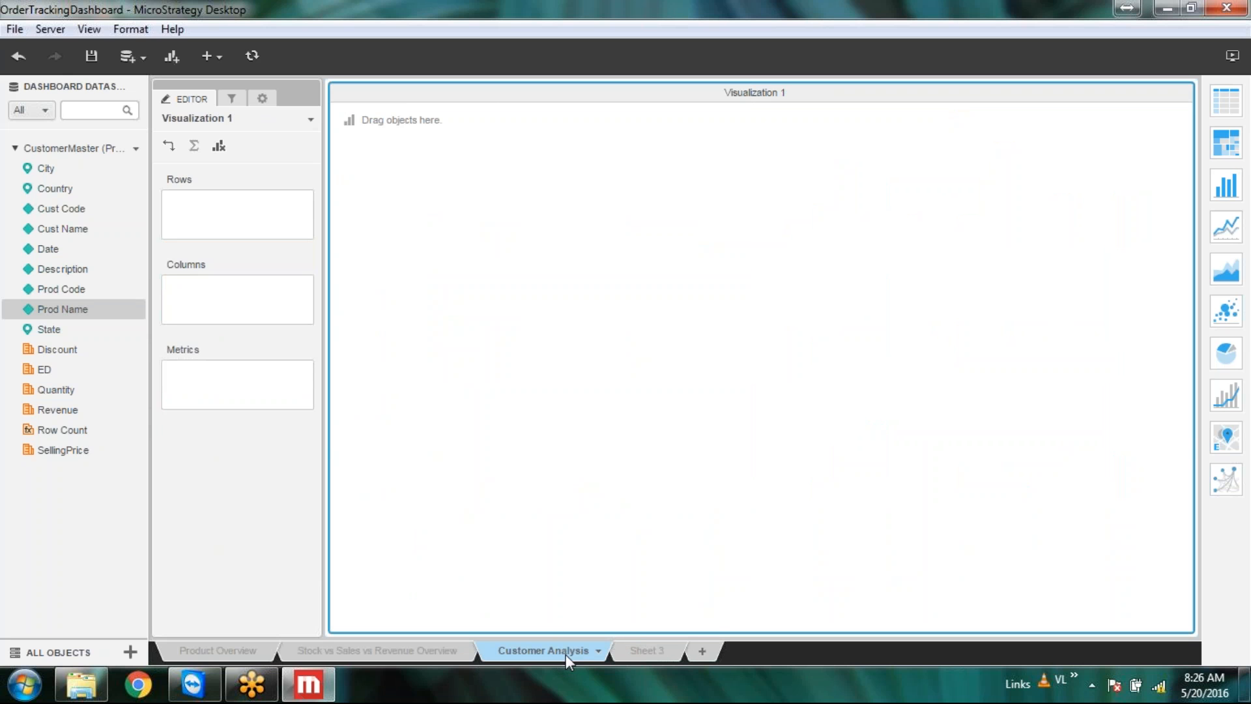
left_click(417, 654)
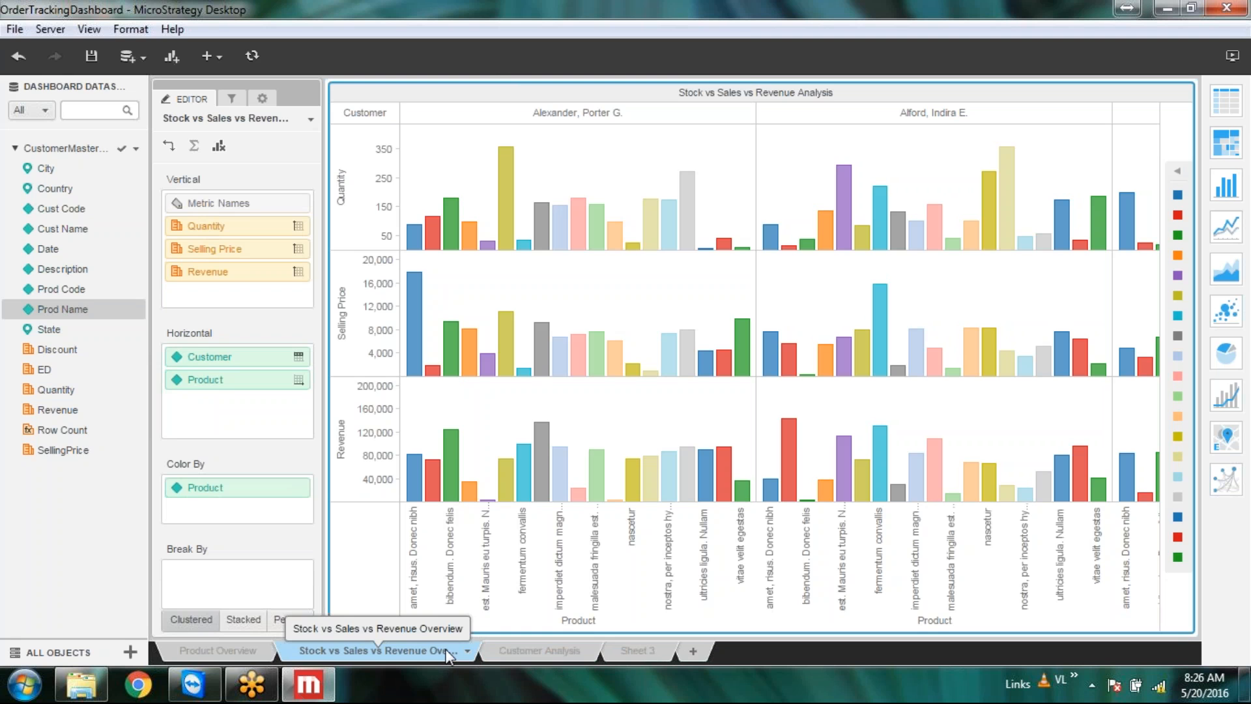
left_click(92, 56)
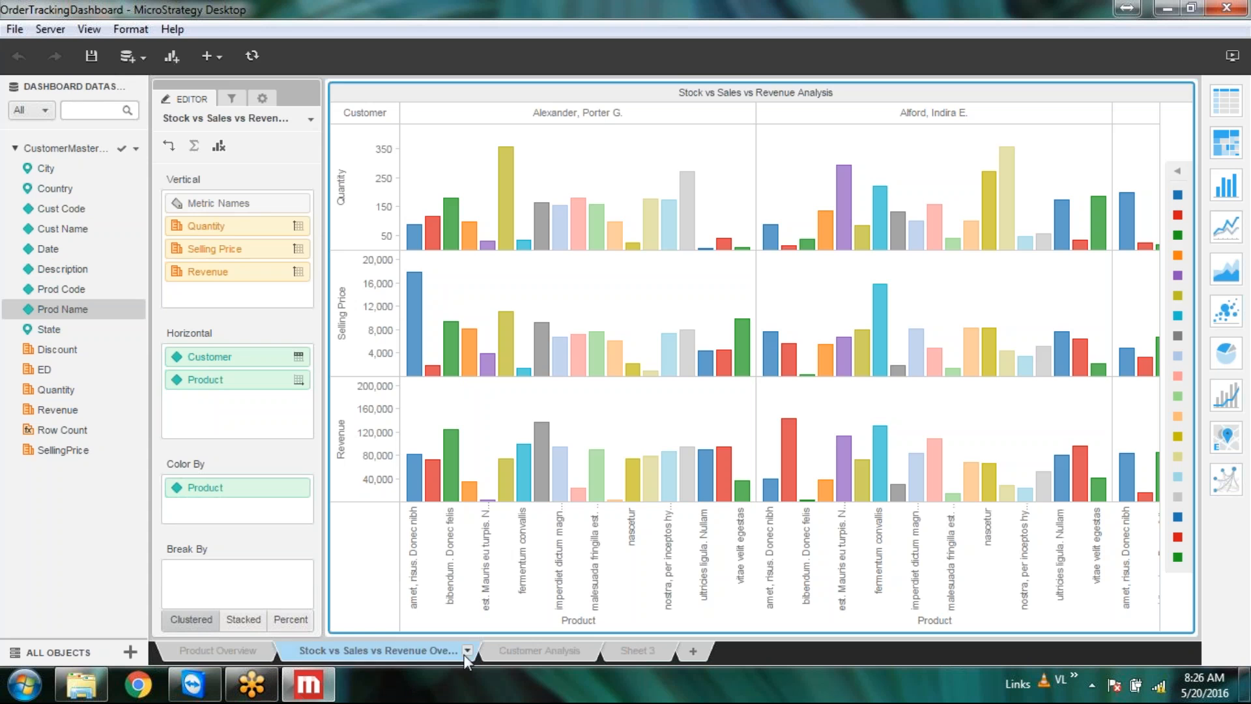
left_click(528, 651)
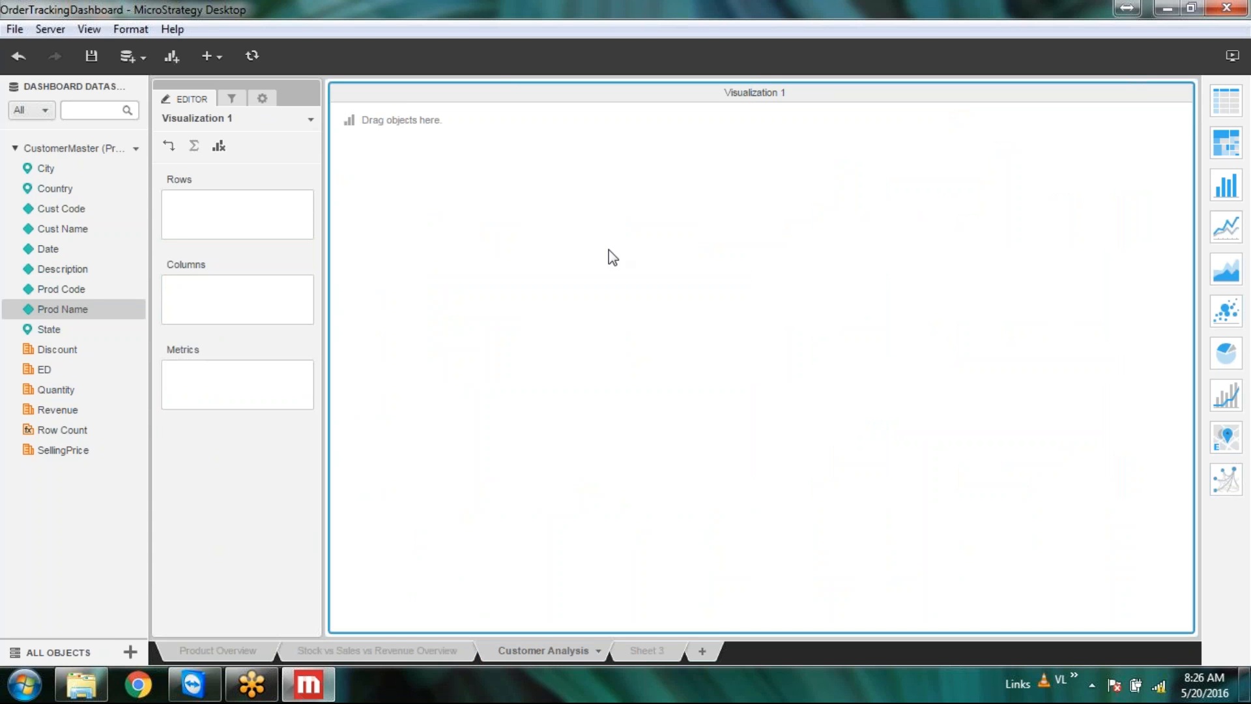
left_click(356, 655)
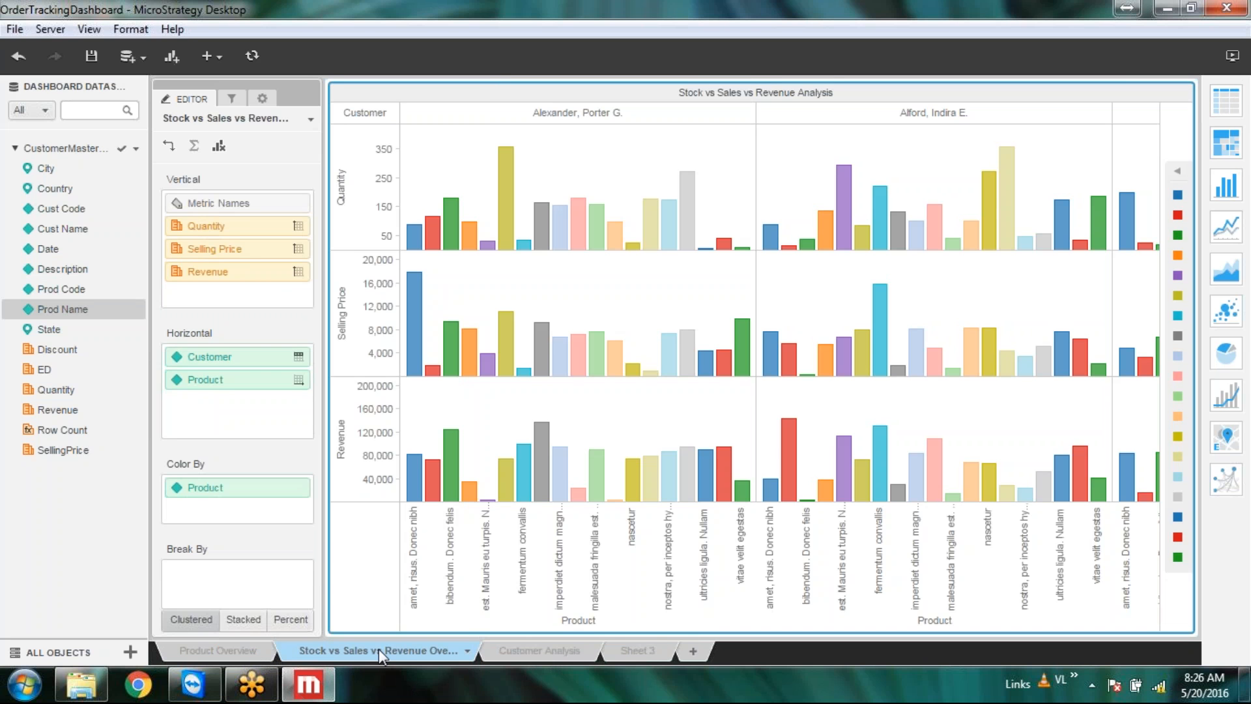
Step: Look at the Customer Analysis sheet, return to the Stock vs Sales vs Revenue Overview sheet, and save the dashboard
left_click(526, 653)
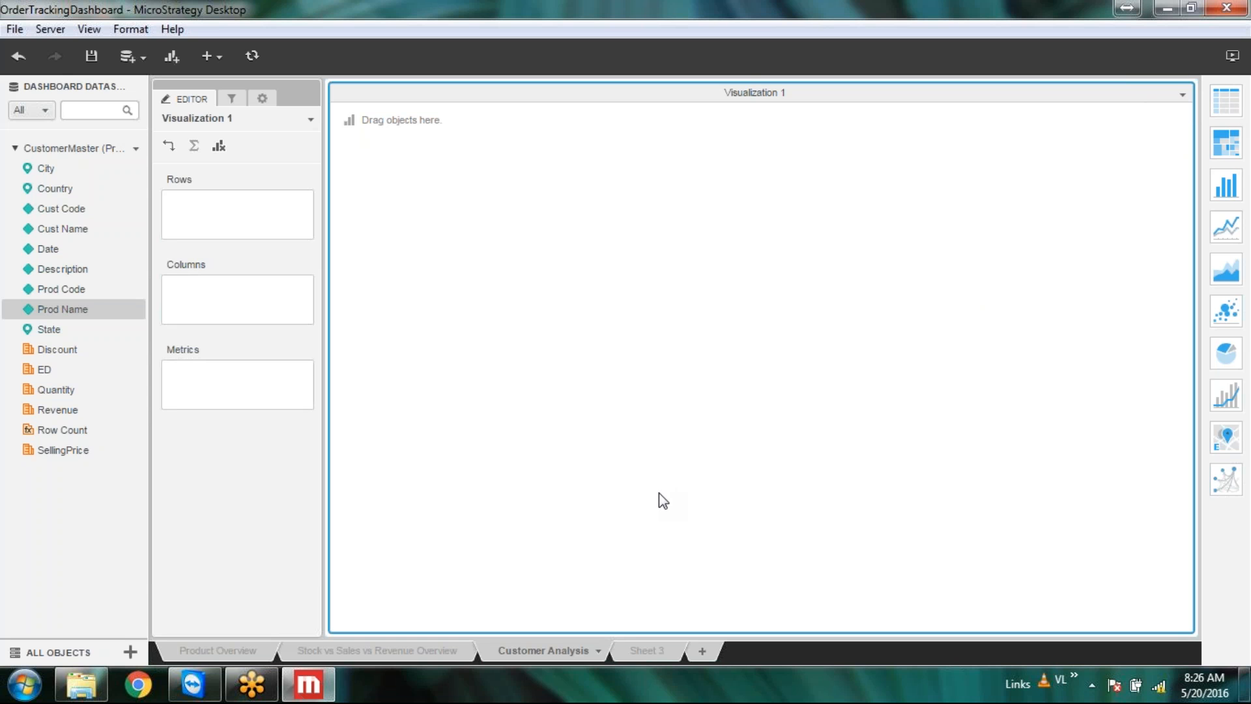
left_click(376, 655)
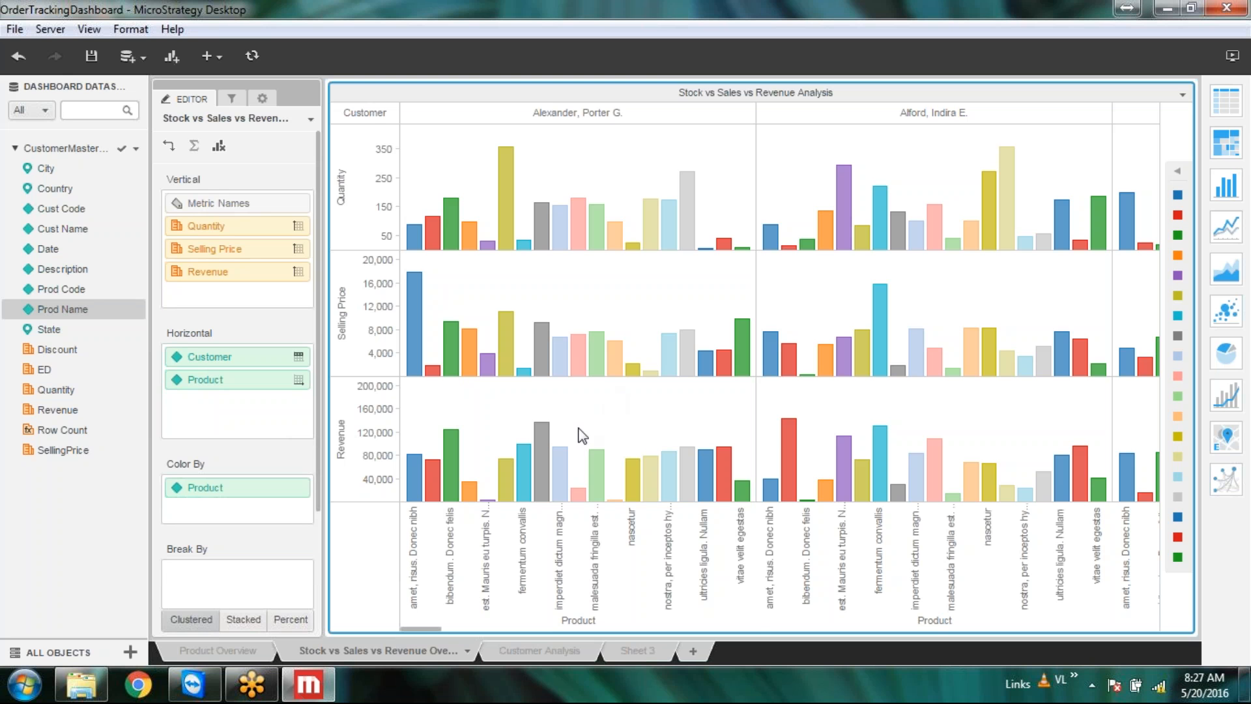
mouse_move(863, 456)
left_click(90, 58)
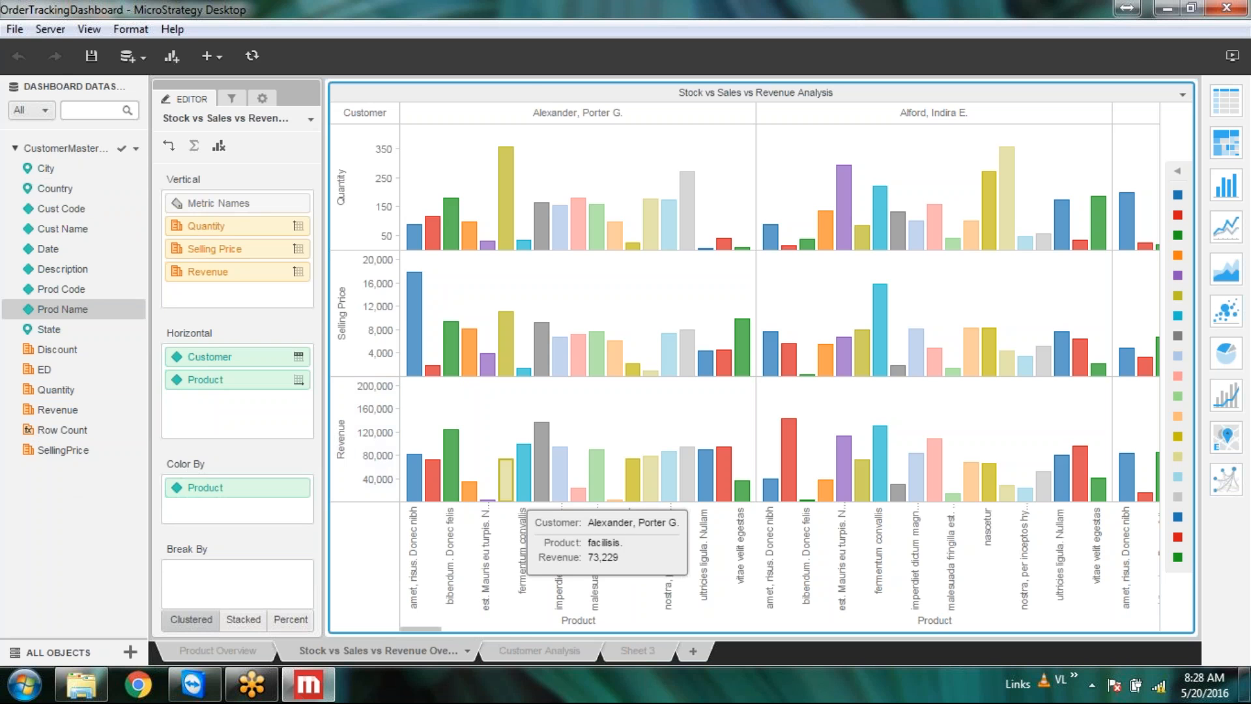
Step: Rename the empty visualization on the Customer Analysis sheet as "Product Transaction Report" and save the dashboard
left_click(567, 647)
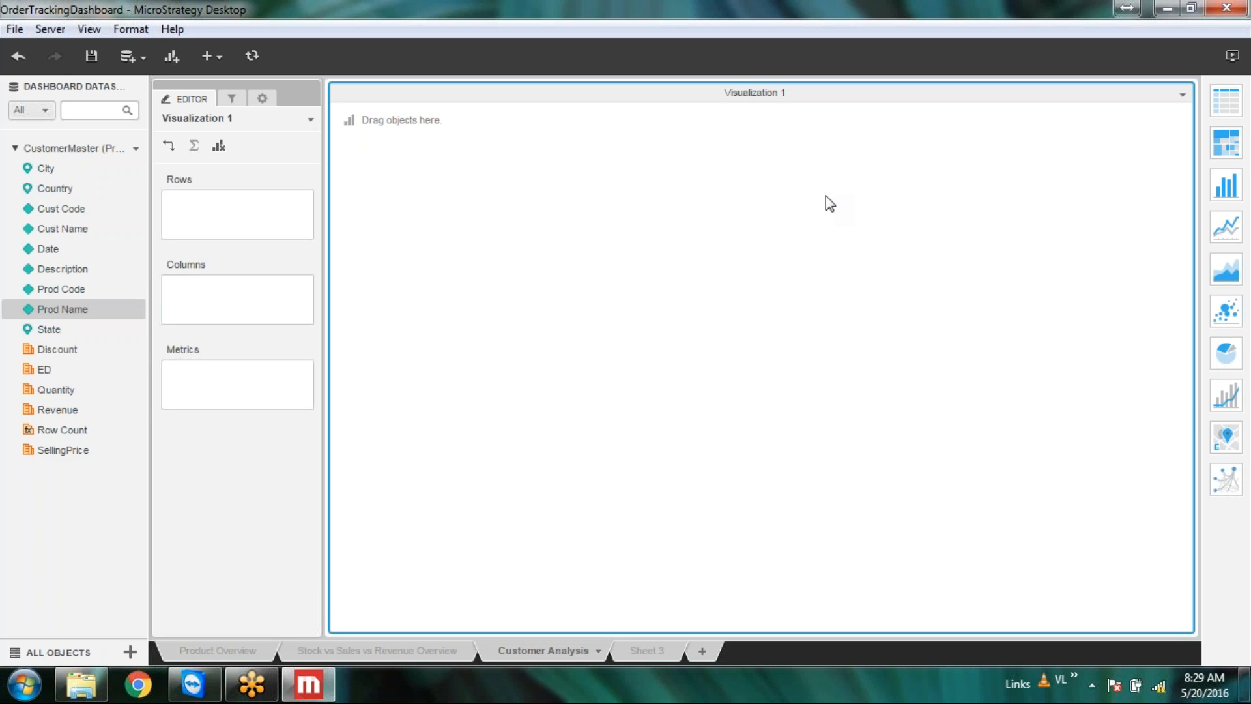
left_click(1181, 96)
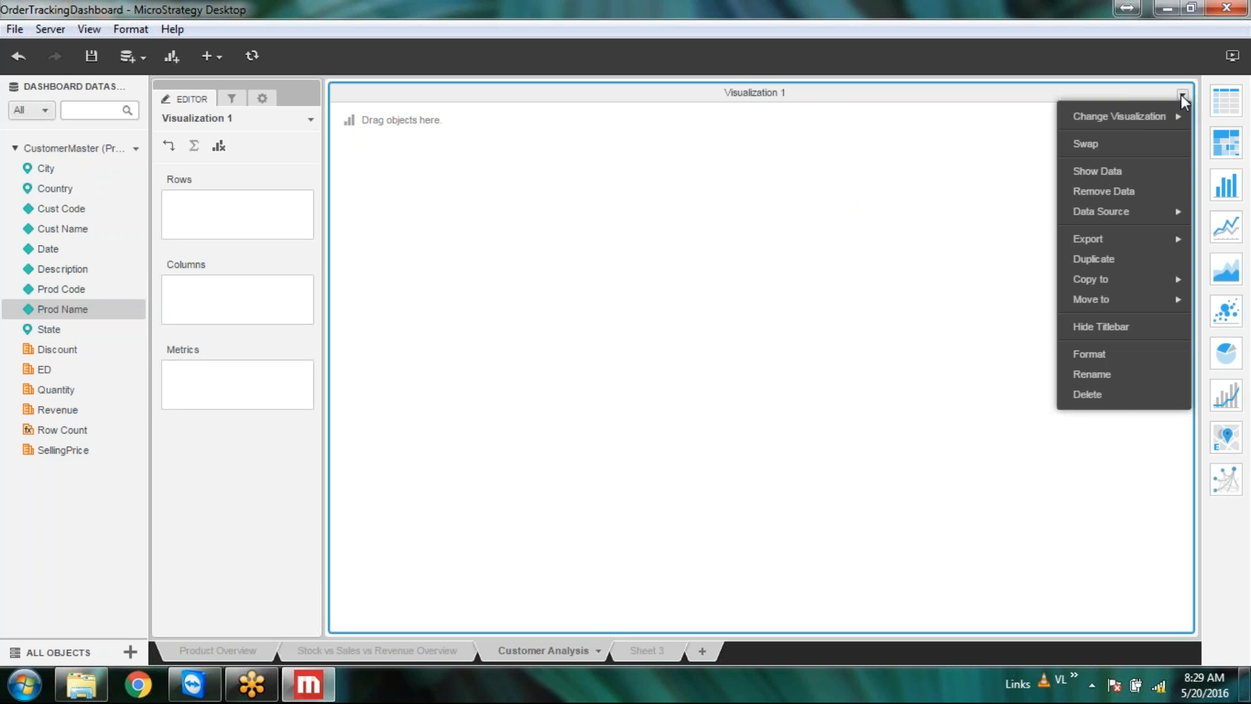
left_click(1112, 373)
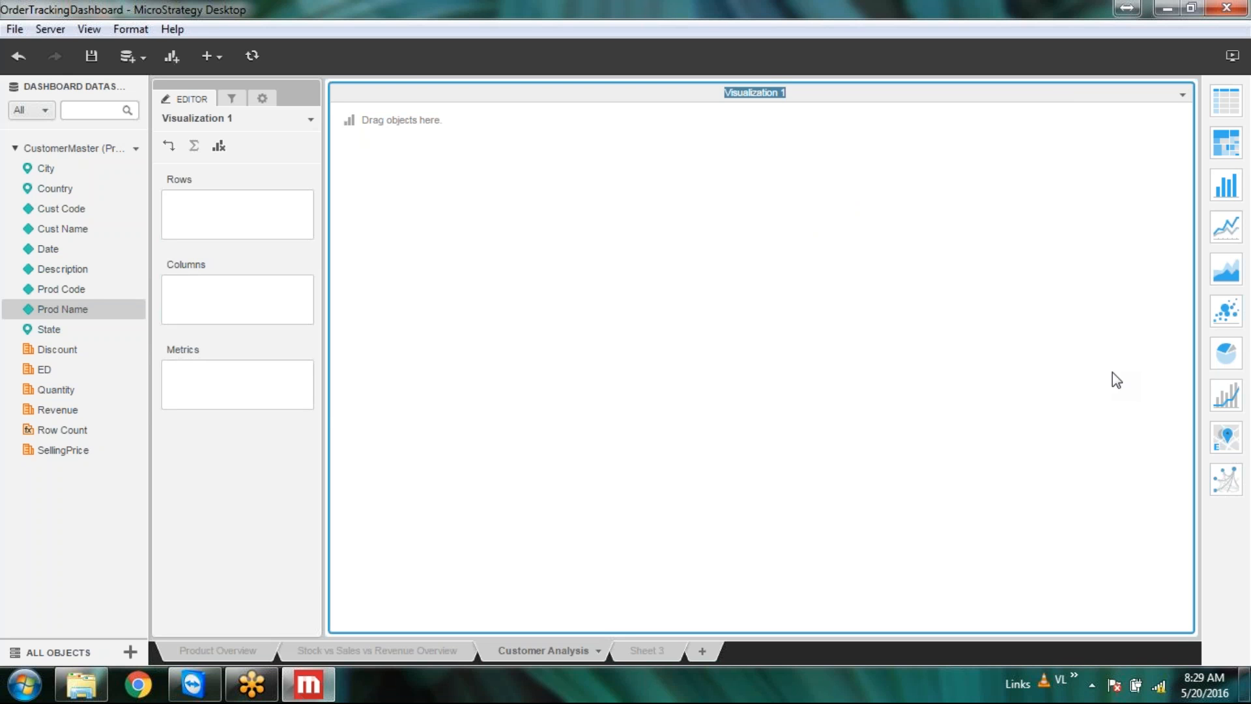
type("Produc")
type("t")
type(" Log")
key("BackSpace")
key("BackSpace")
key("BackSpace")
key("BackSpace")
type("Transaction")
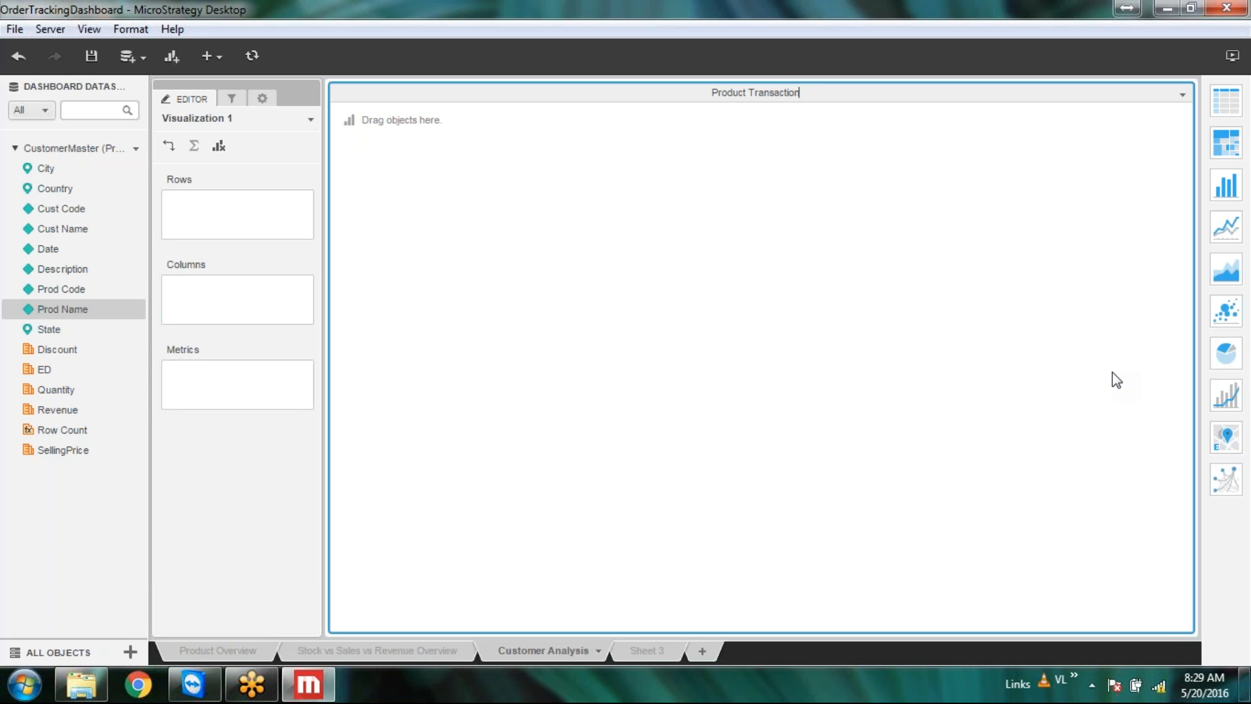
type("Report")
key("Return")
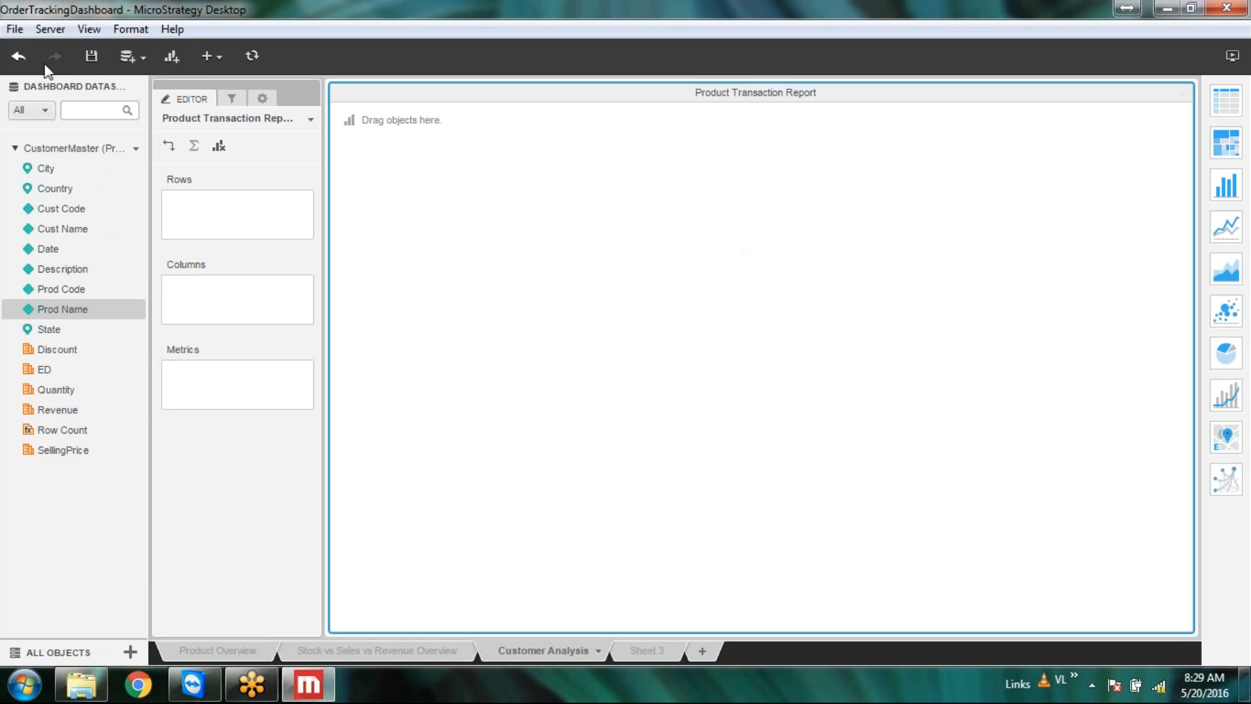
left_click(92, 56)
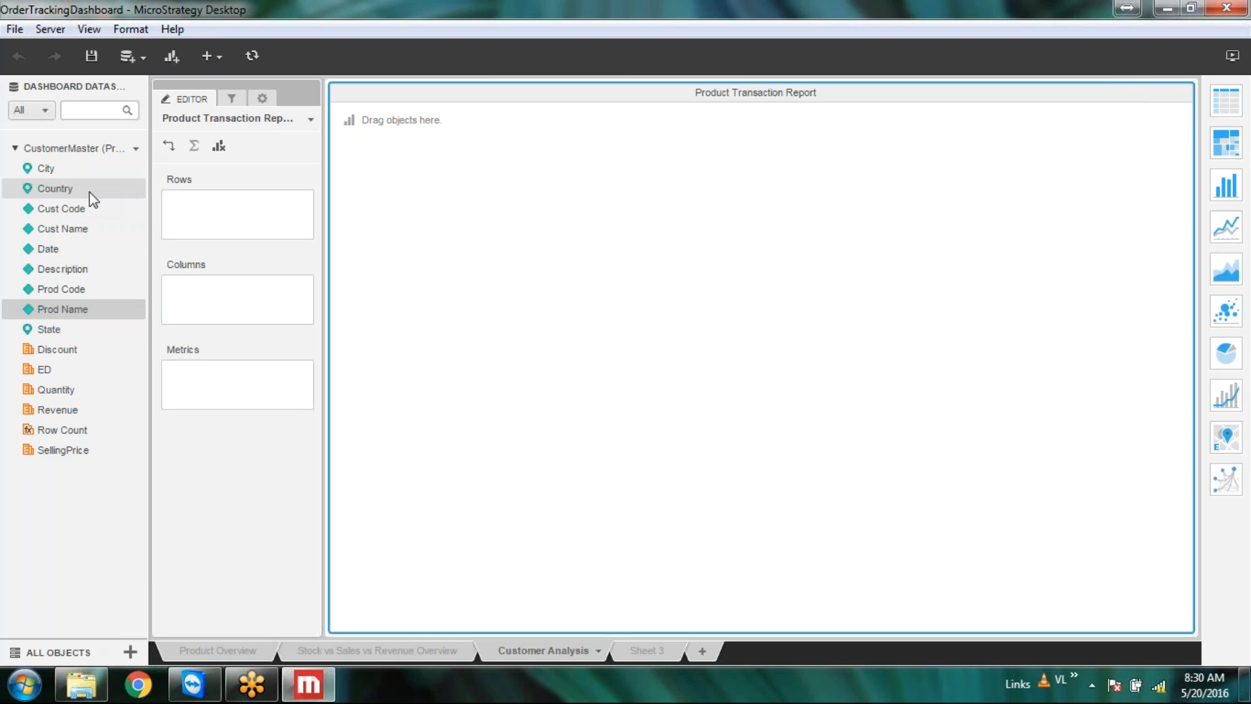
Step: Add Country, State and City as rows of the Product Transaction Report, with Quantity as its first metric
left_click_drag(89, 192, 185, 296)
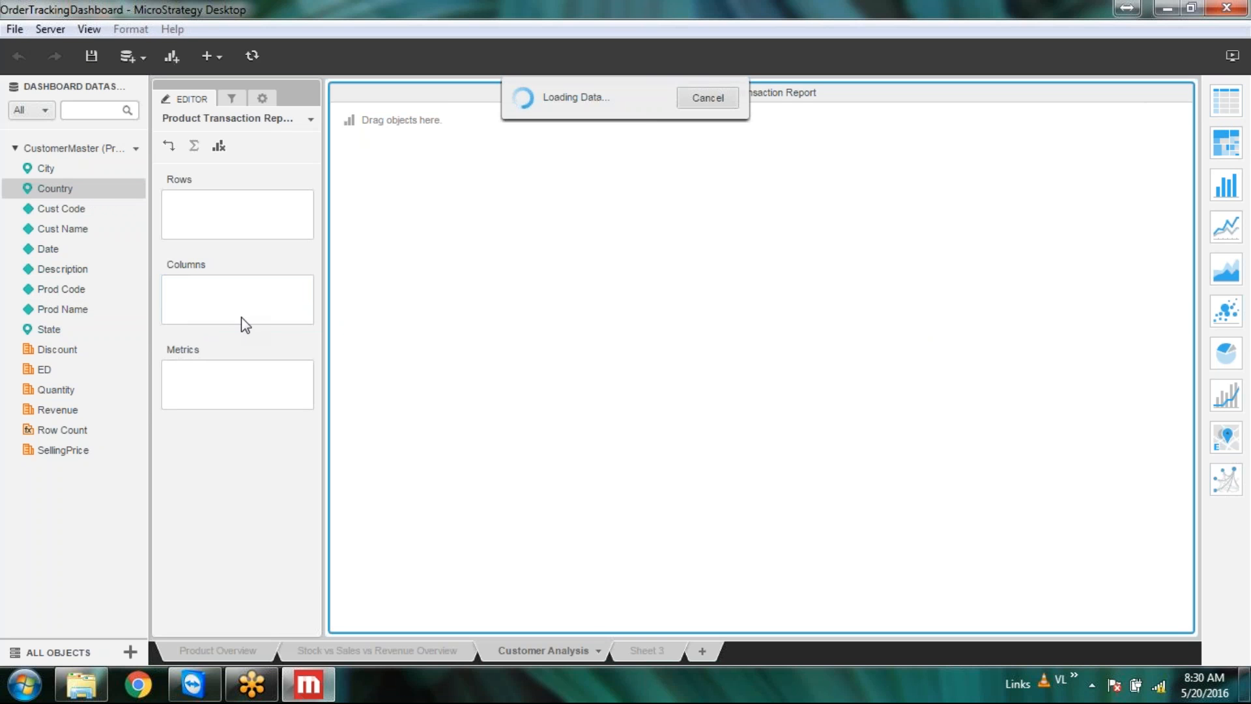
left_click_drag(236, 288, 233, 211)
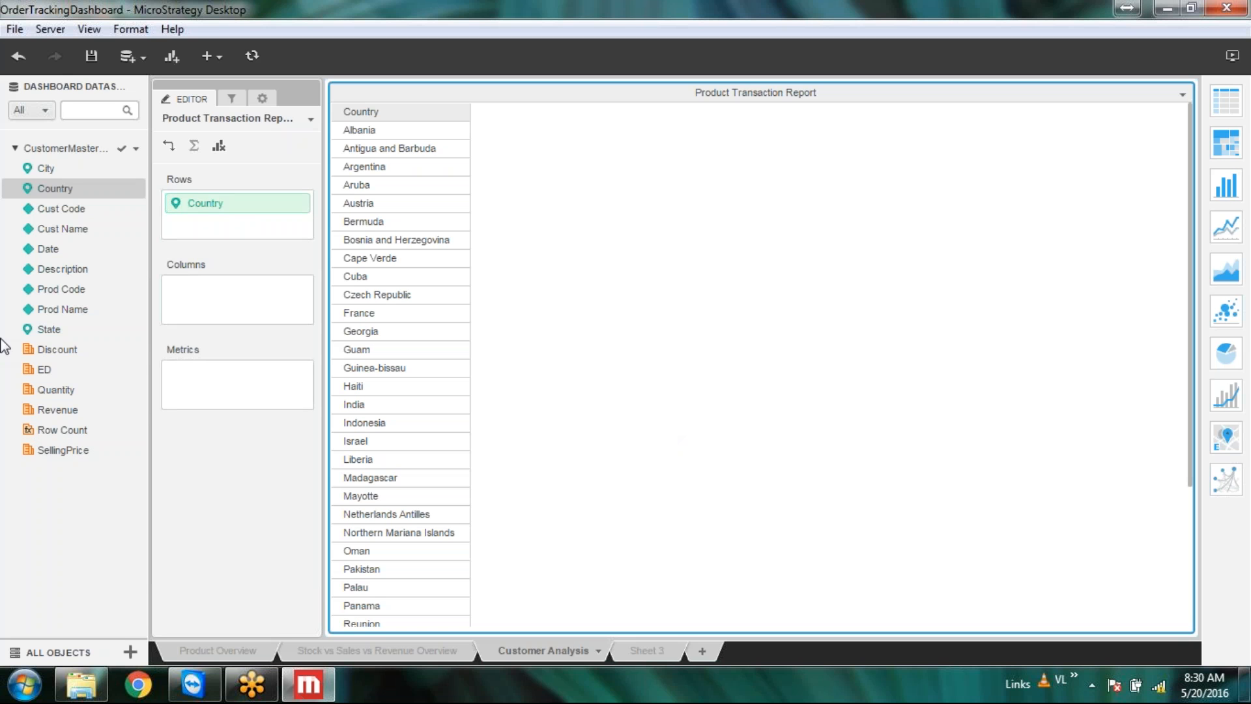
left_click_drag(59, 333, 208, 230)
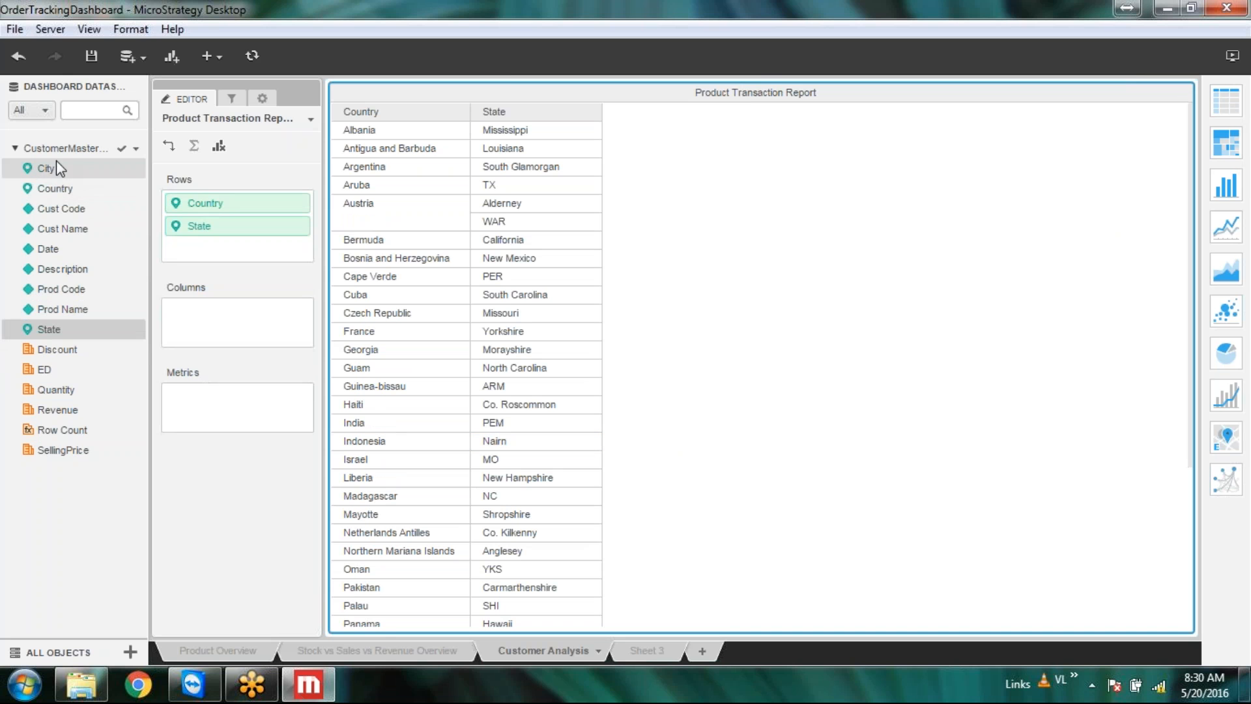
left_click_drag(56, 166, 182, 245)
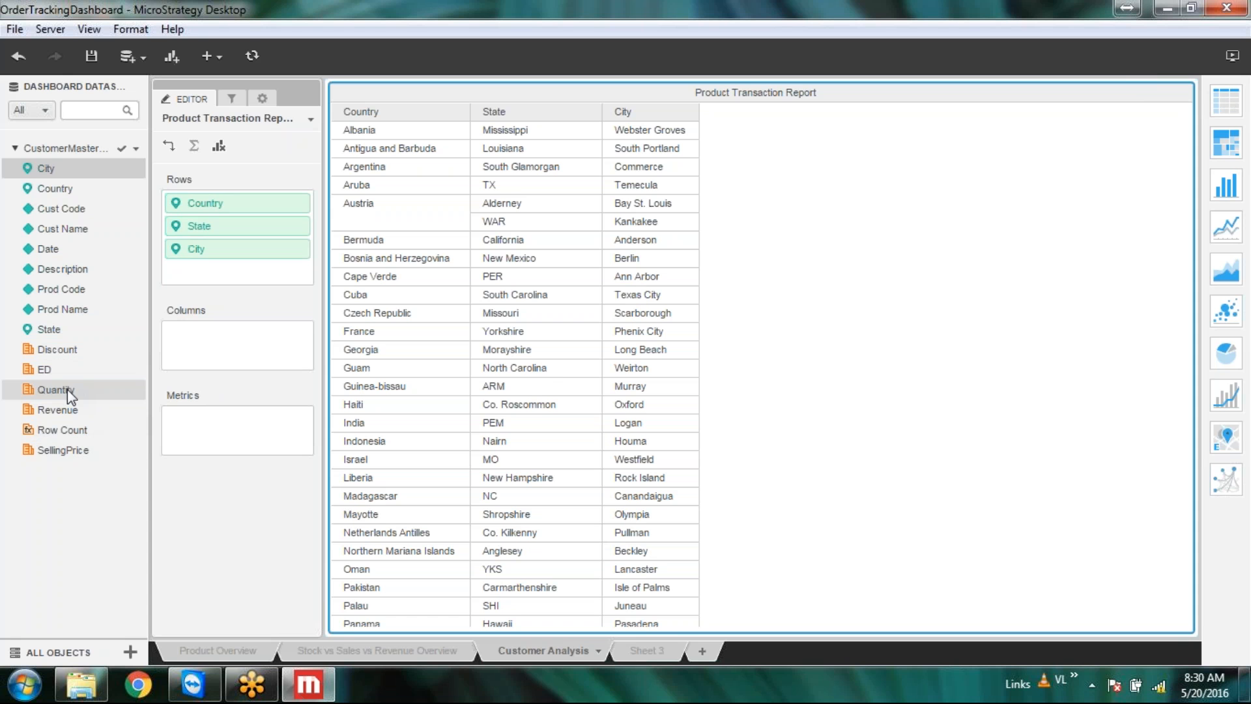
left_click_drag(68, 389, 177, 428)
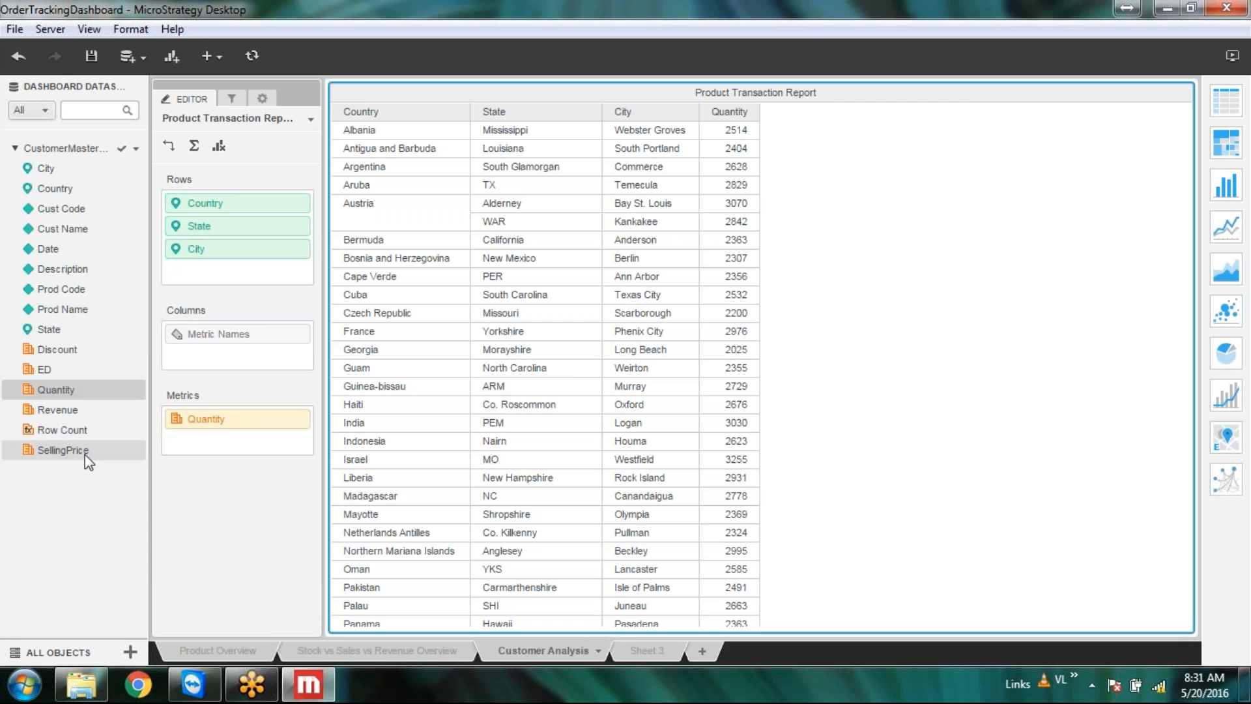
Step: Rename the ED metric in the dataset as PurchasePrice
right_click(72, 373)
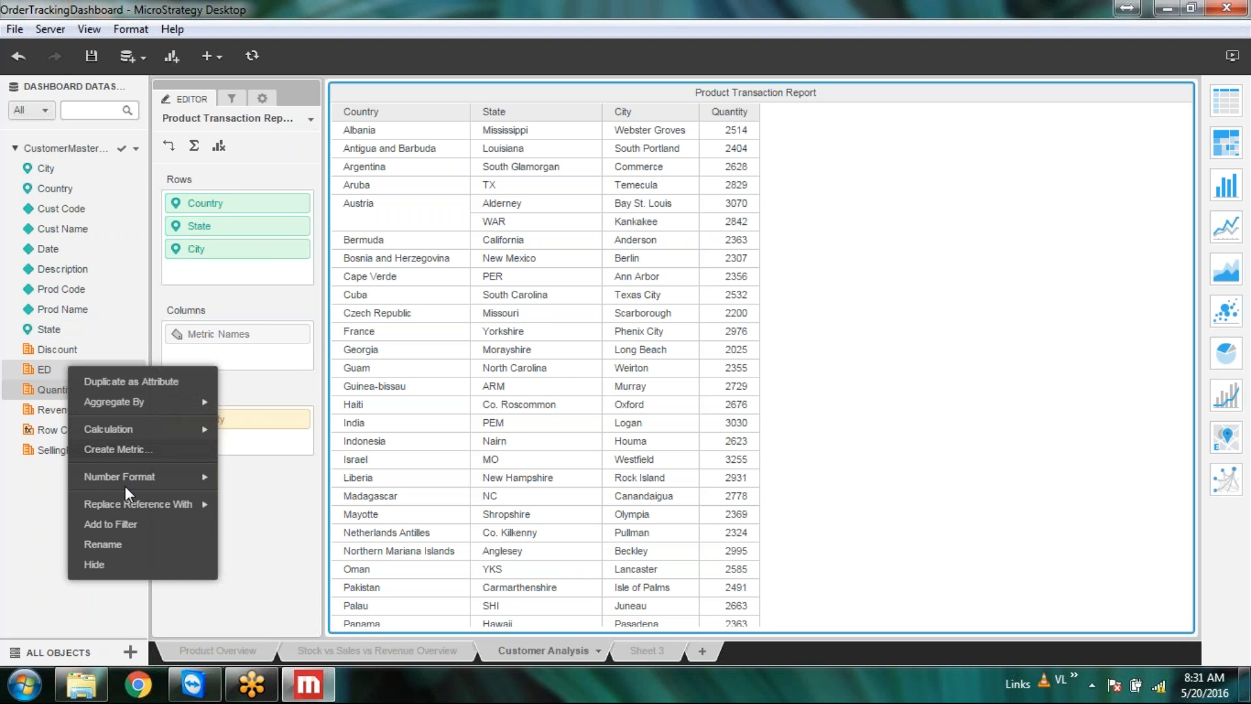
left_click(101, 545)
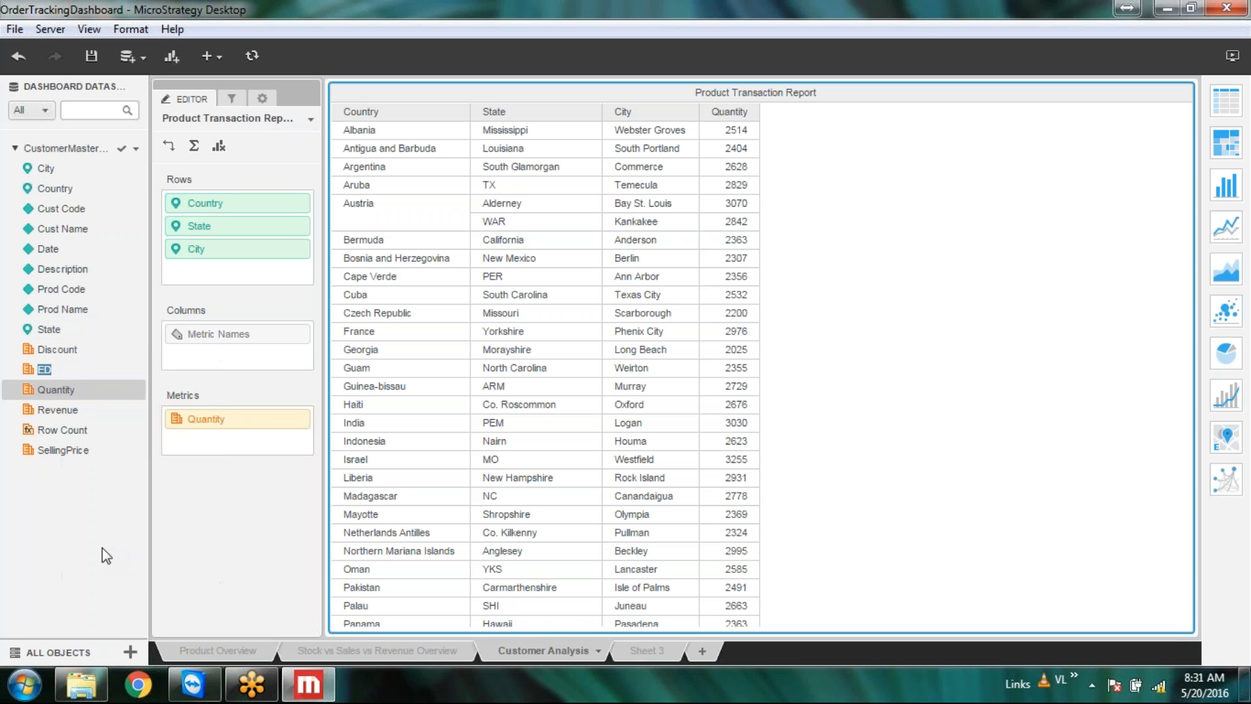
type("PurchasePrice")
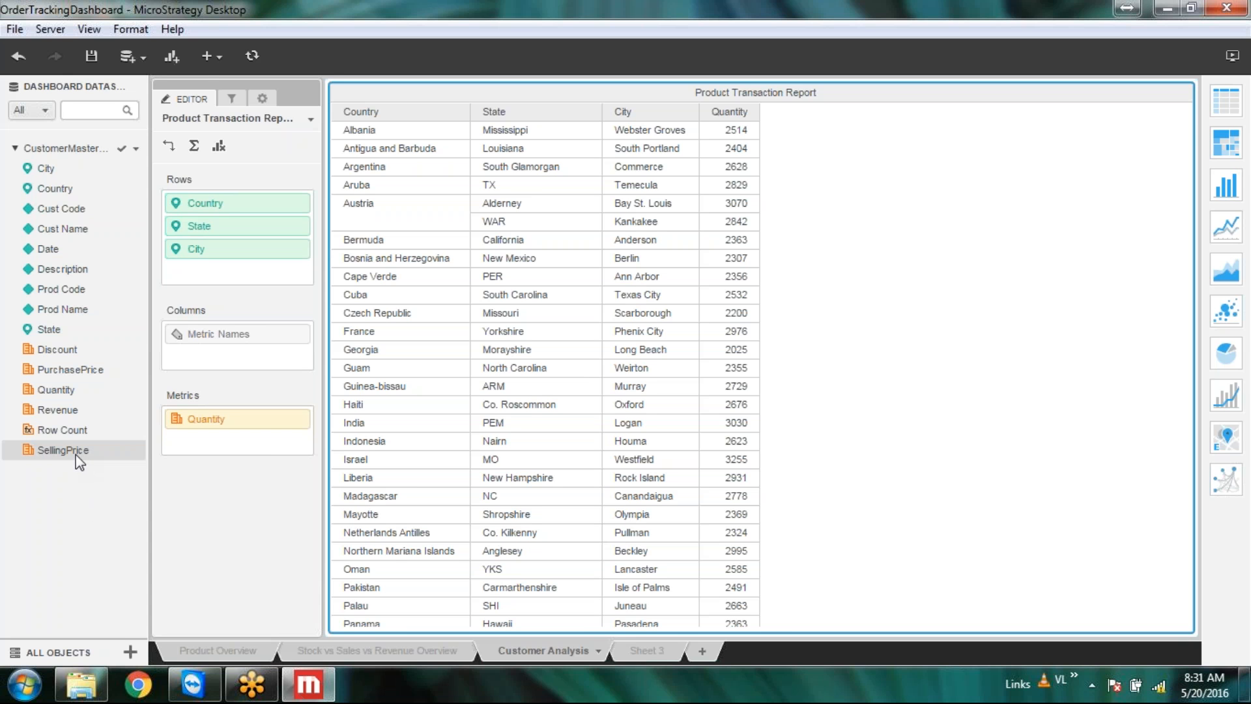
Step: Add the SellingPrice and Revenue metrics to the report after Quantity, and insert Discount between Quantity and SellingPrice
left_click_drag(76, 455, 208, 453)
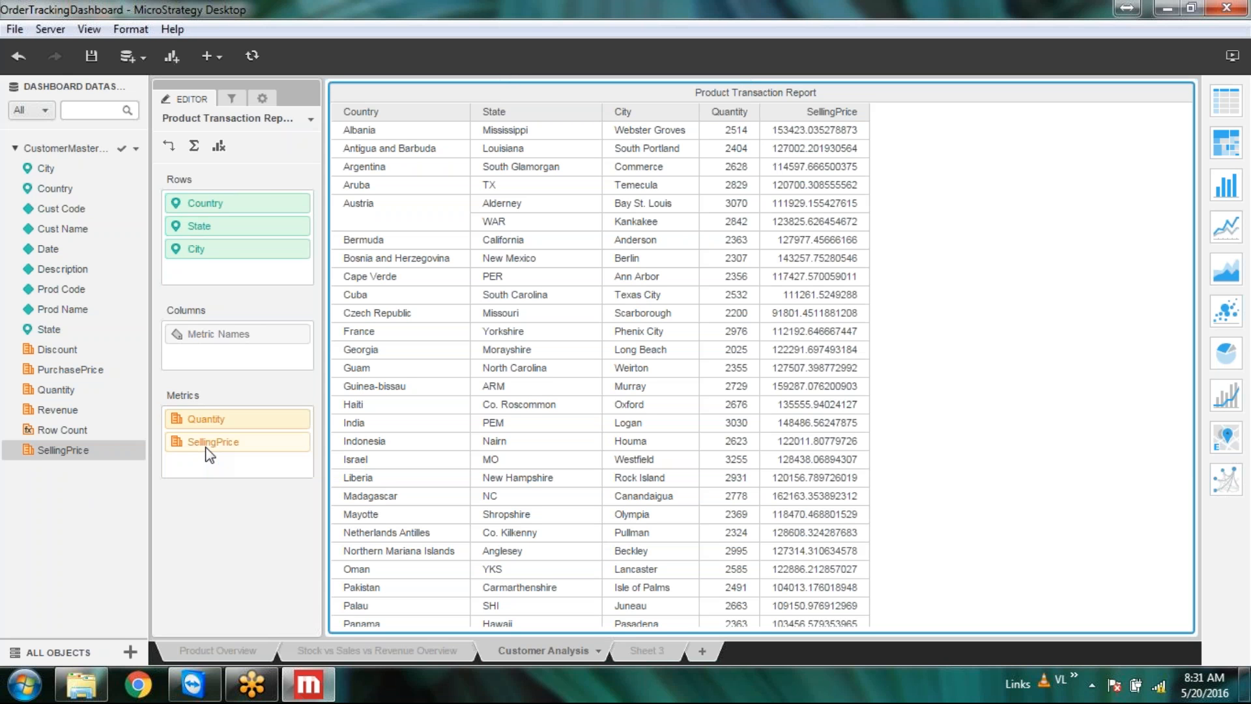
left_click_drag(55, 409, 185, 467)
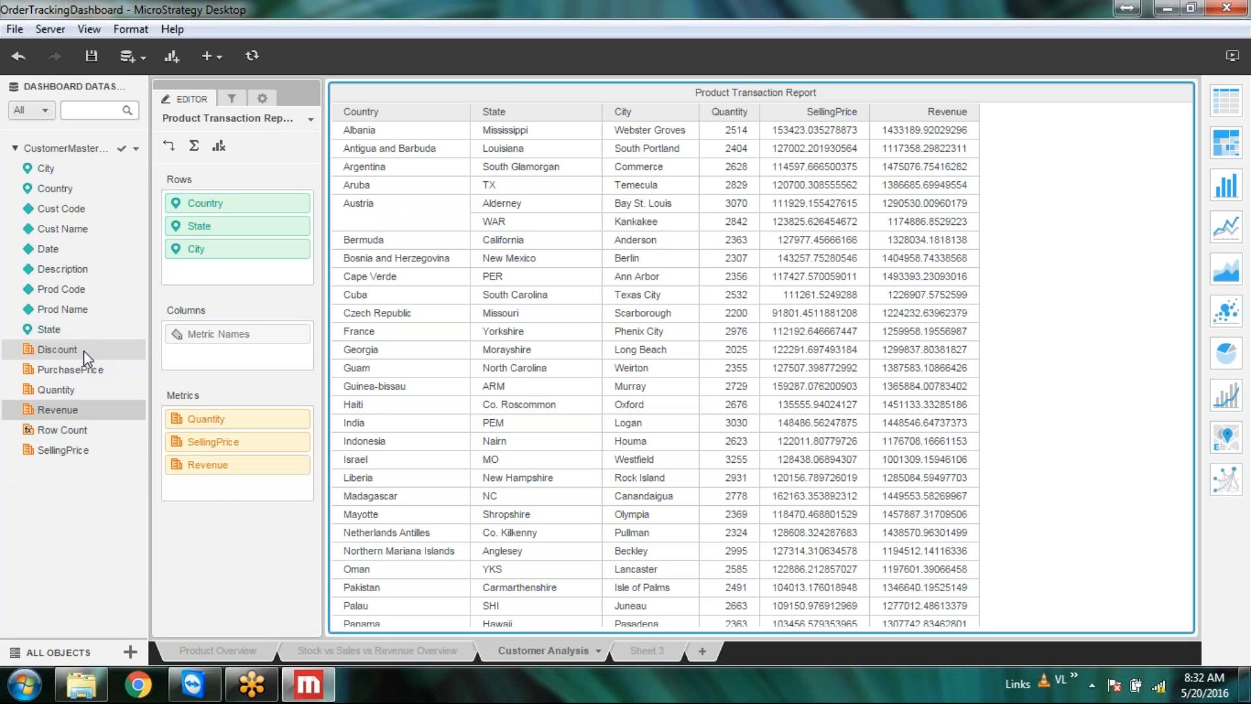
left_click_drag(85, 357, 185, 431)
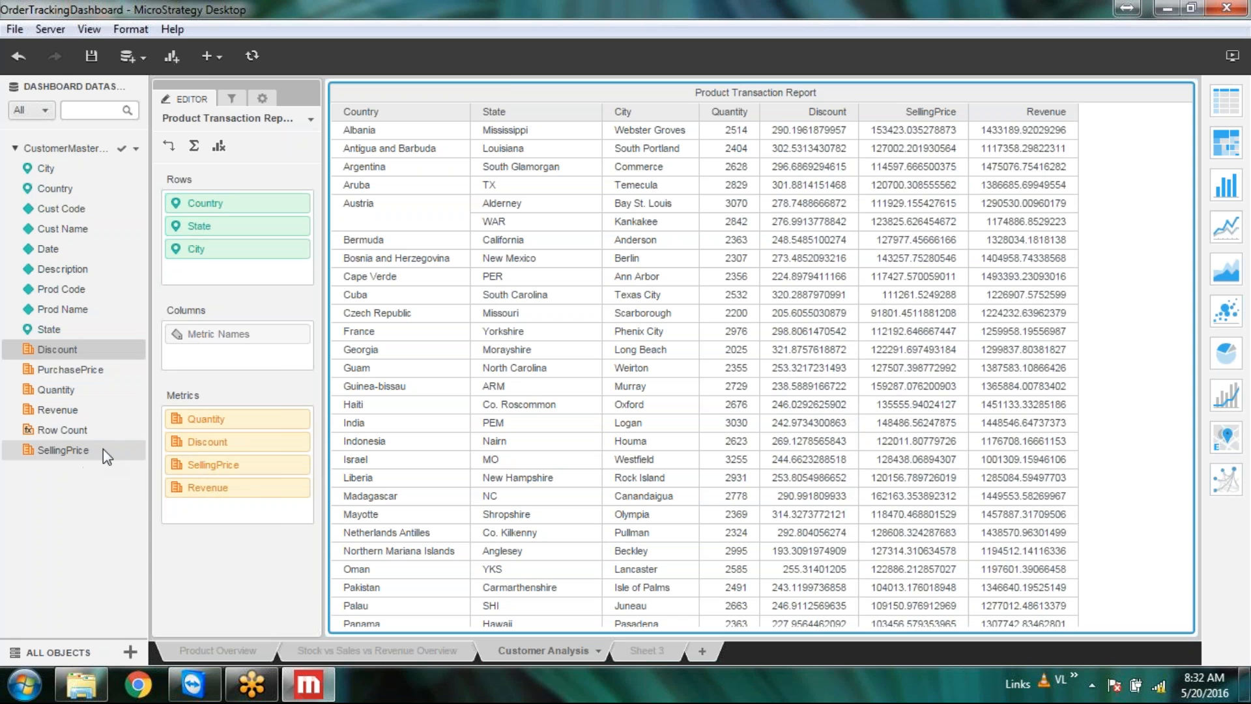
Step: Rename the PurchasePrice metric in the dataset as PriceAfterDiscount
right_click(124, 369)
left_click(73, 516)
right_click(129, 371)
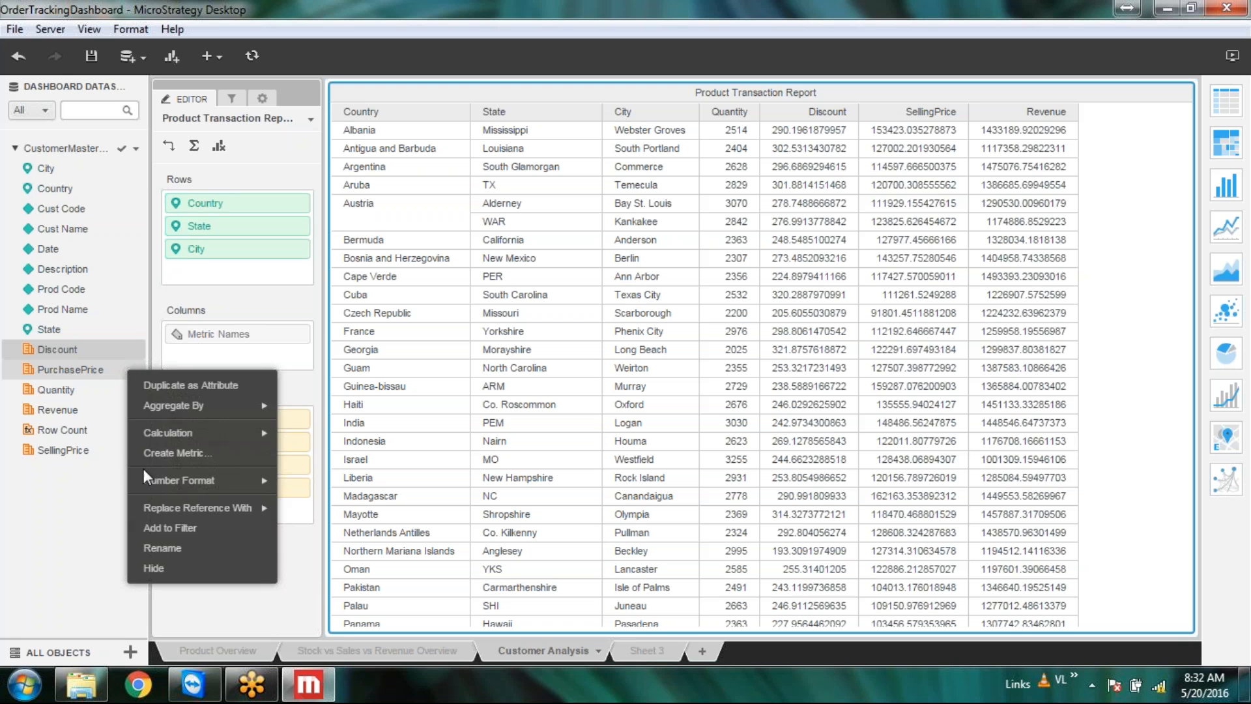
left_click(163, 547)
type("Price")
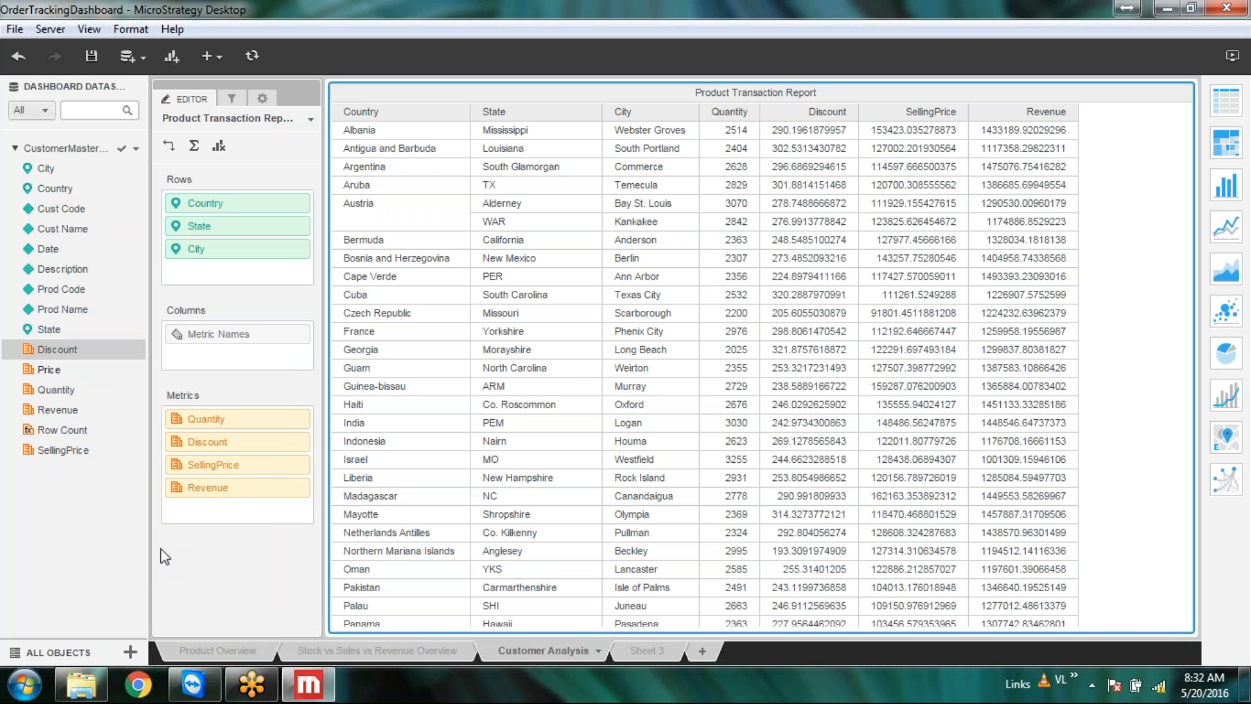
type("AfterDiscount")
key("Return")
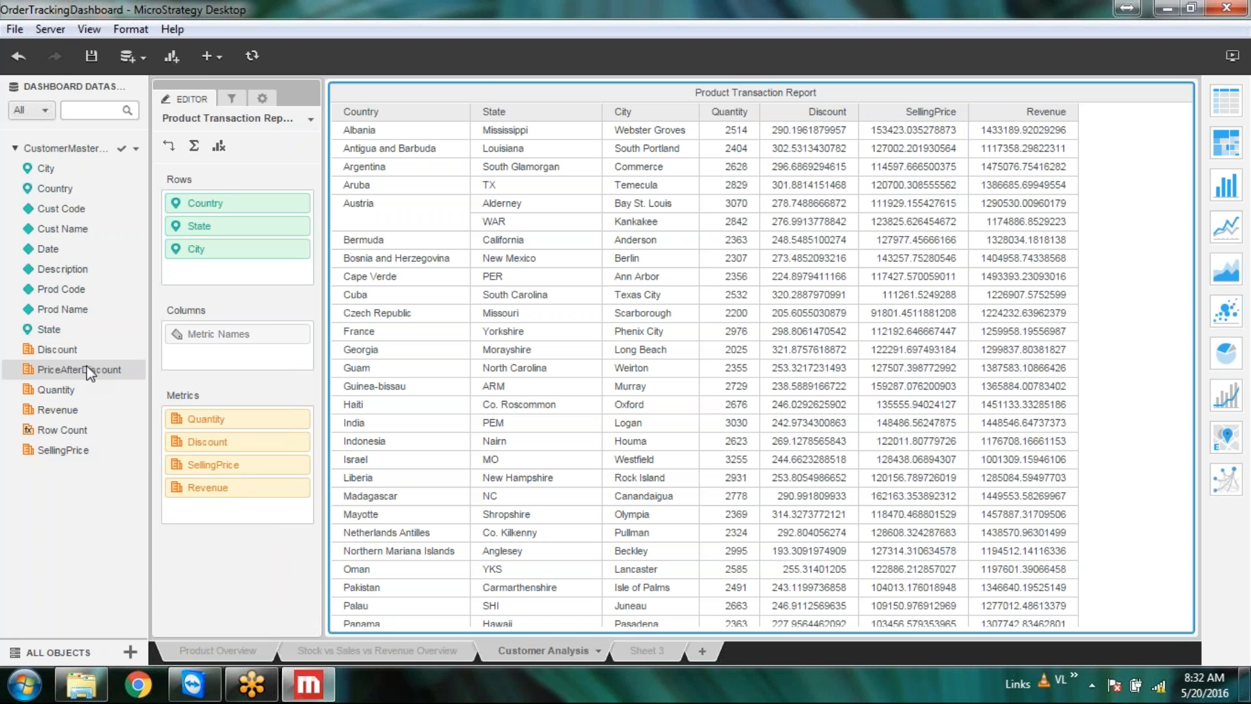
Step: Add PriceAfterDiscount to the report's metrics before Revenue, and reorder Discount to follow SellingPrice
left_click_drag(92, 370, 180, 473)
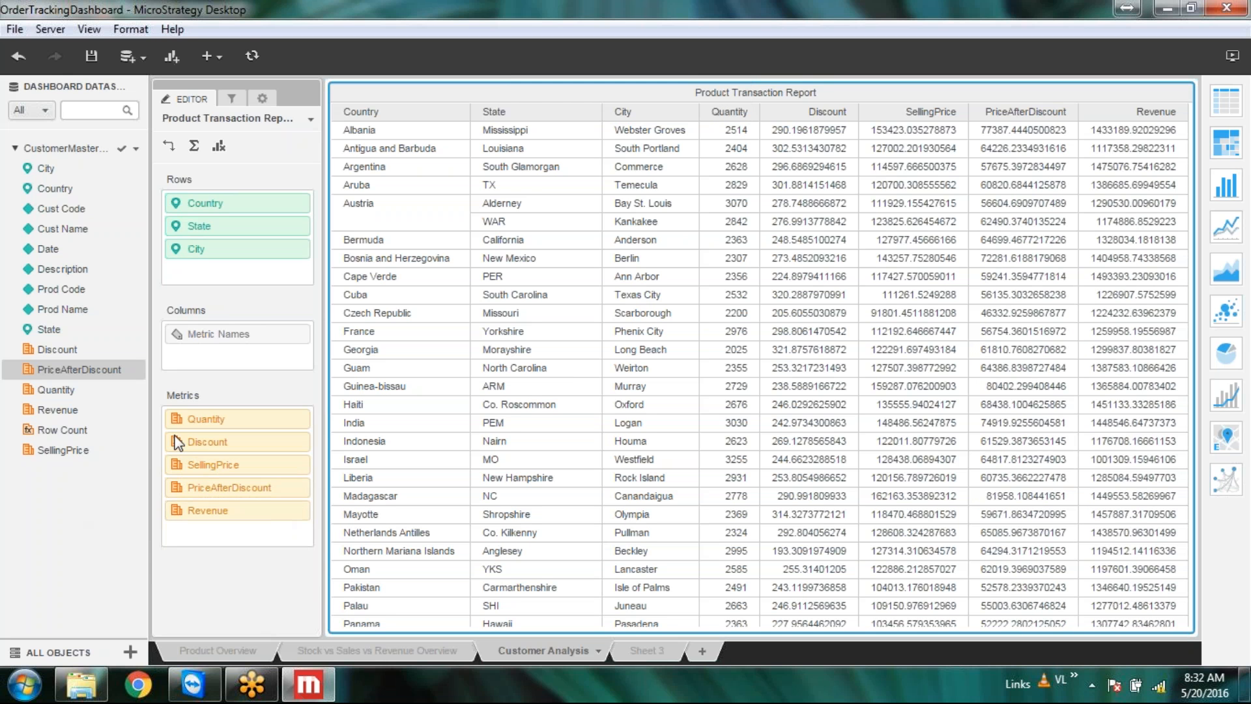
left_click_drag(216, 440, 215, 480)
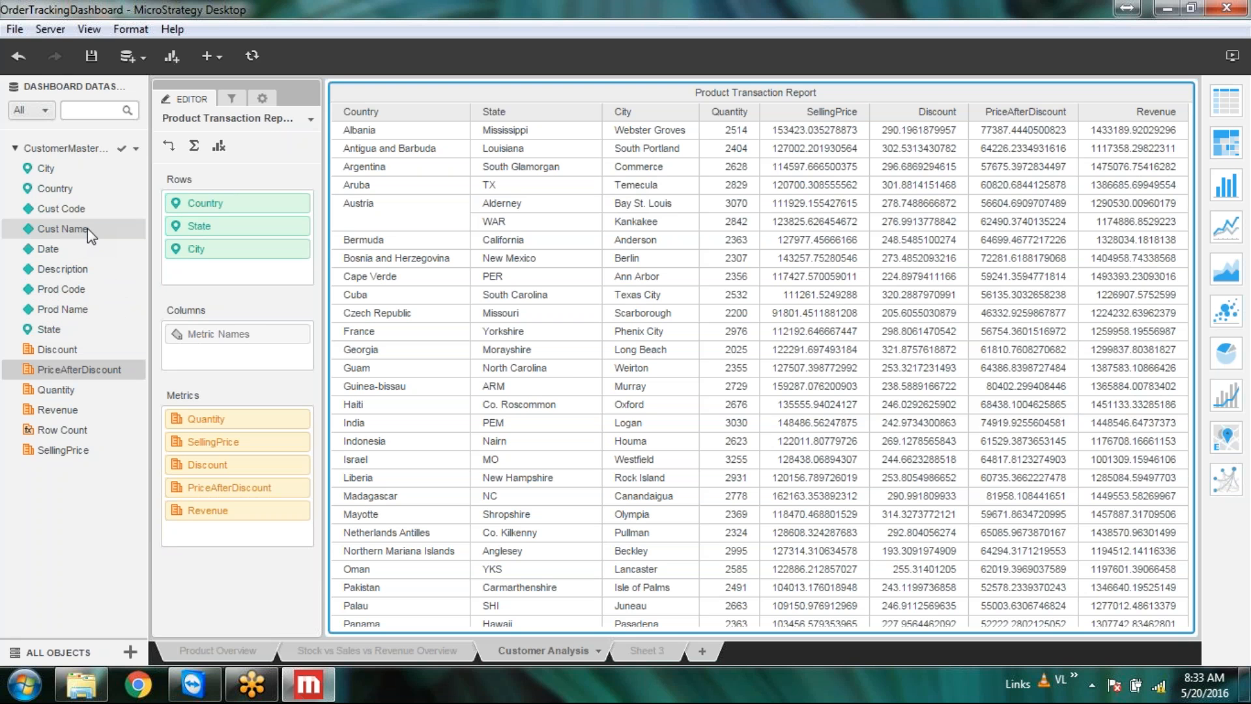
Step: Add Cust Name and Prod Name to the report's rows after City
left_click_drag(87, 228, 175, 271)
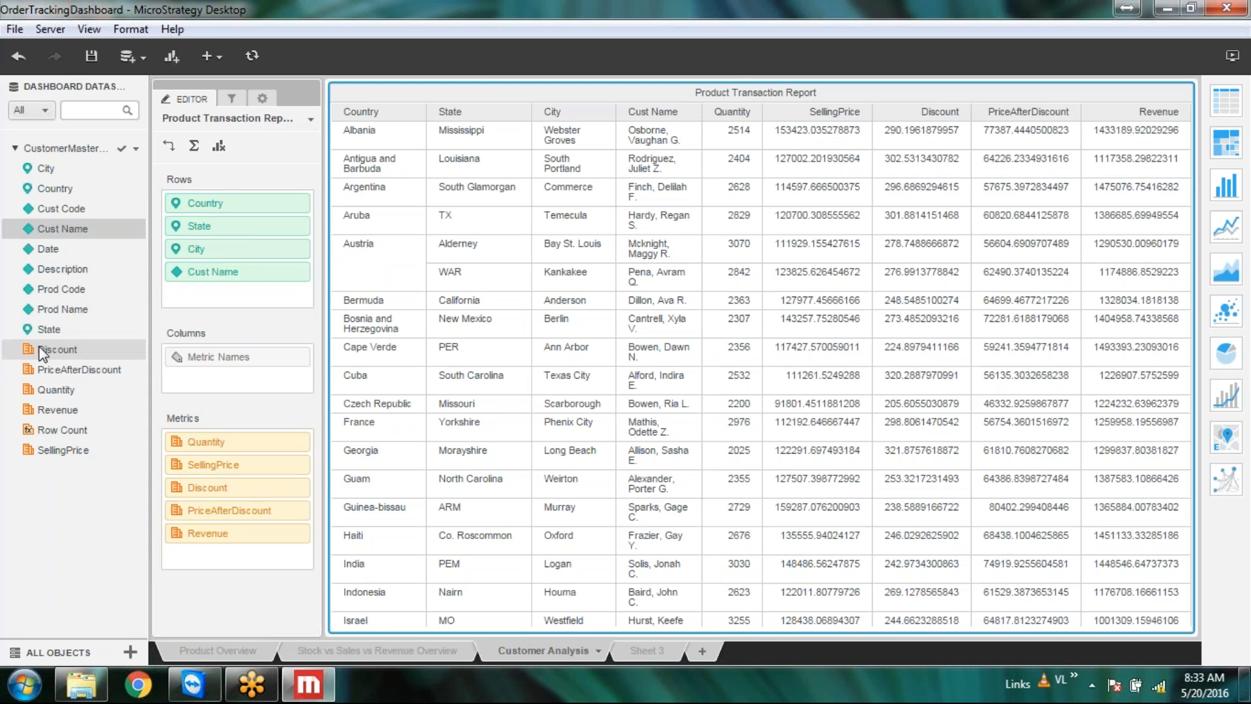
left_click_drag(78, 310, 189, 294)
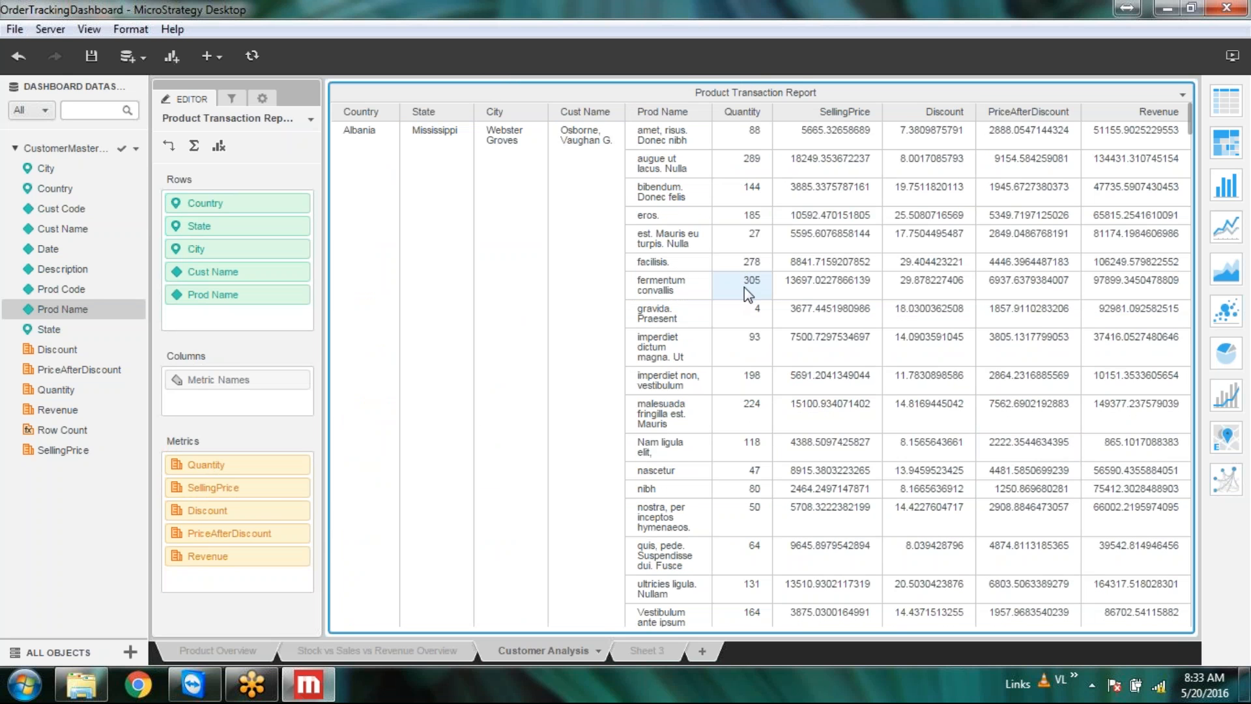
scroll(702, 245, "down", 6)
scroll(702, 245, "up", 6)
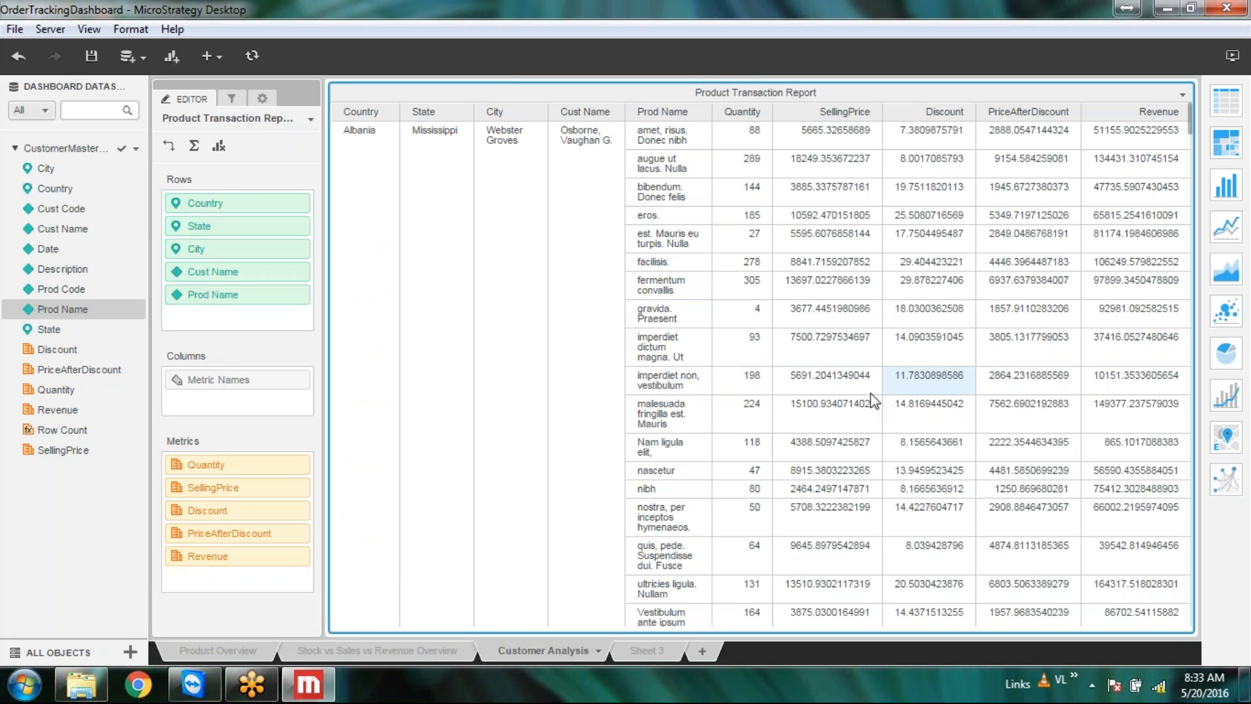
scroll(871, 393, "down", 5)
scroll(870, 393, "up", 5)
scroll(870, 393, "down", 5)
scroll(870, 393, "up", 5)
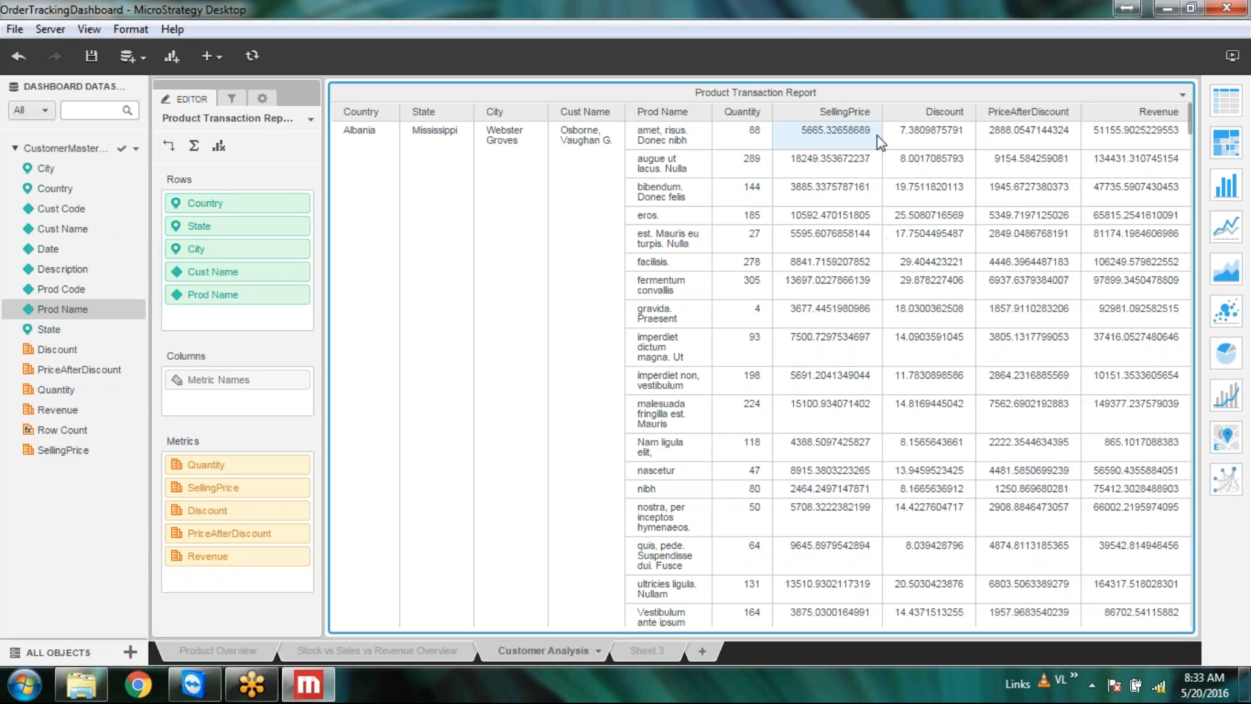
Step: Format the SellingPrice column as Fixed numbers with no decimals and a thousands separator
left_click(872, 112)
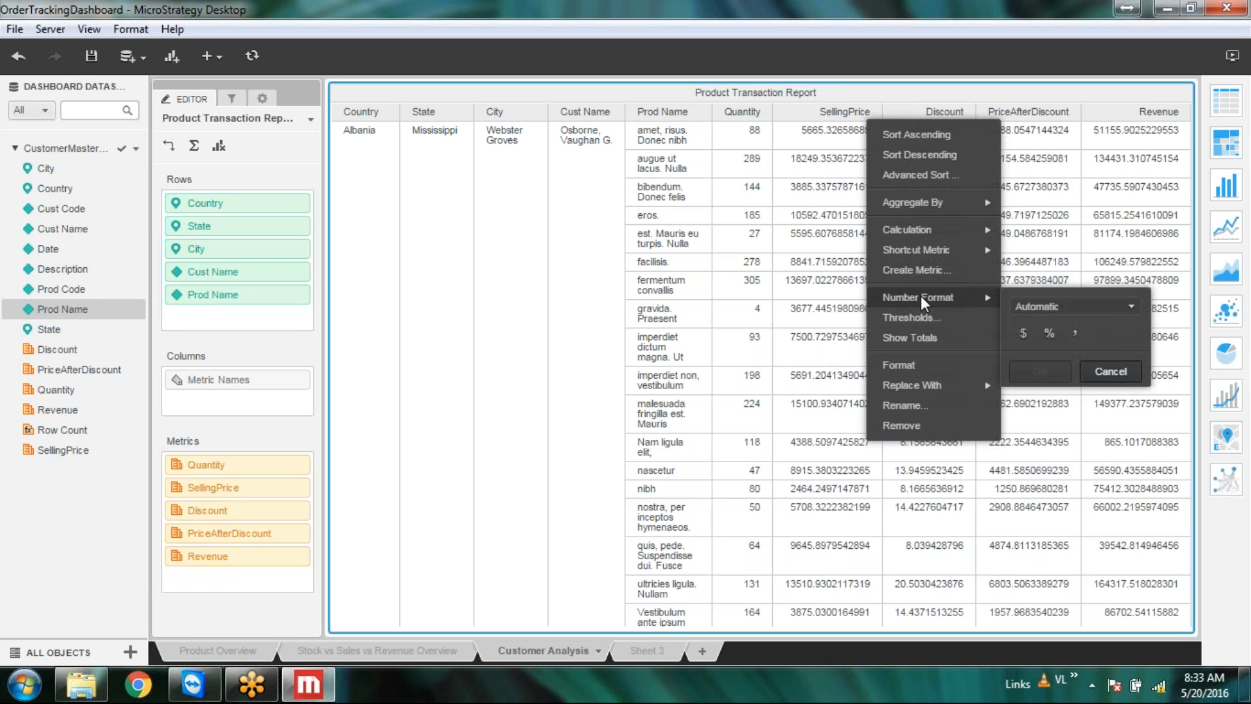
mouse_move(923, 301)
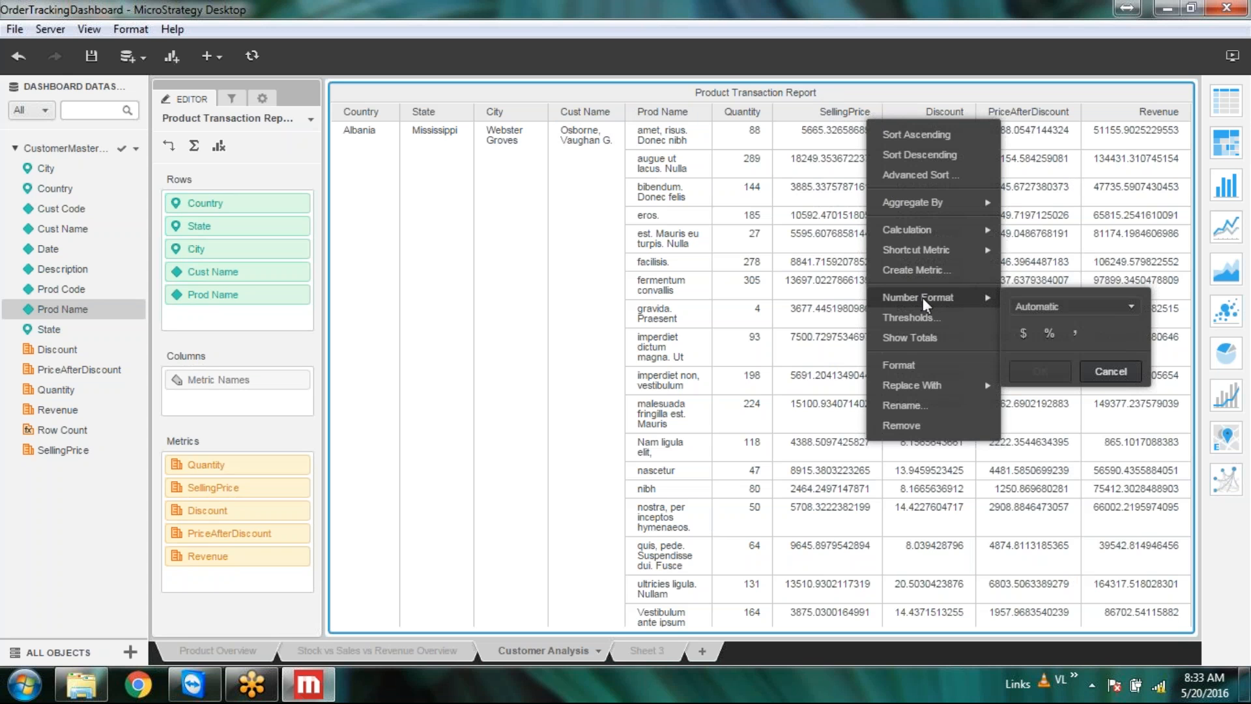
left_click(1084, 312)
left_click(1036, 354)
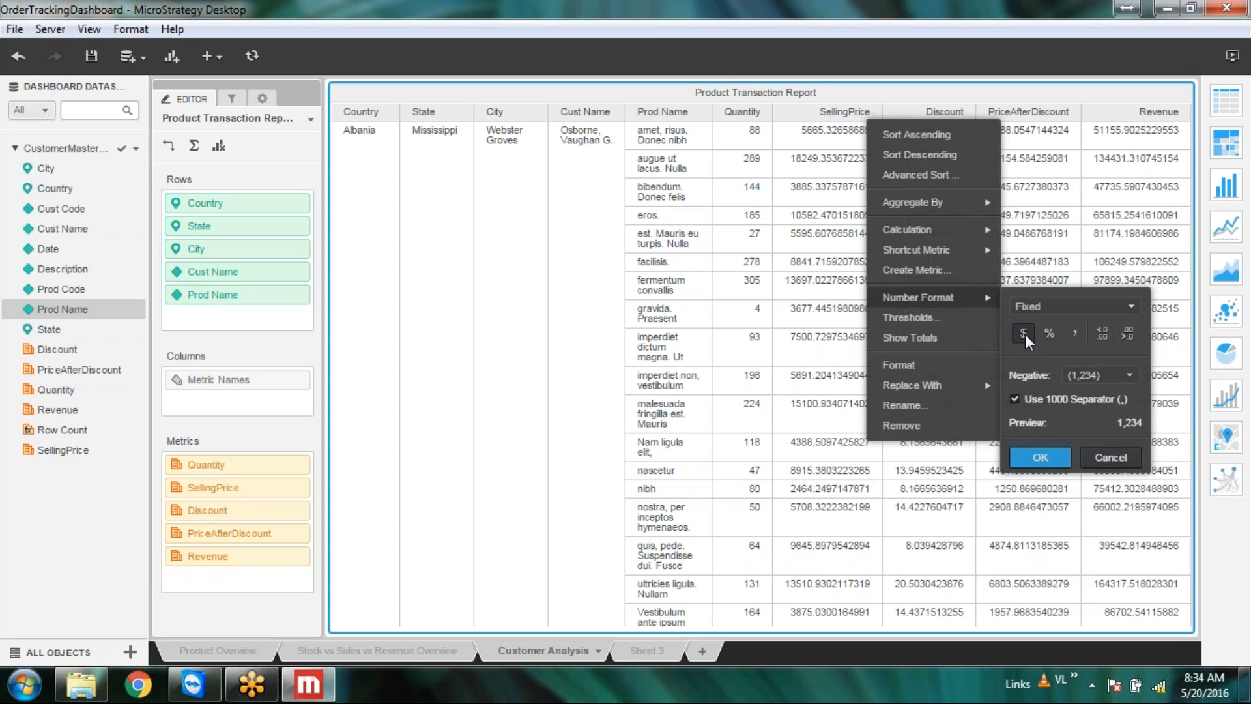
left_click(1037, 460)
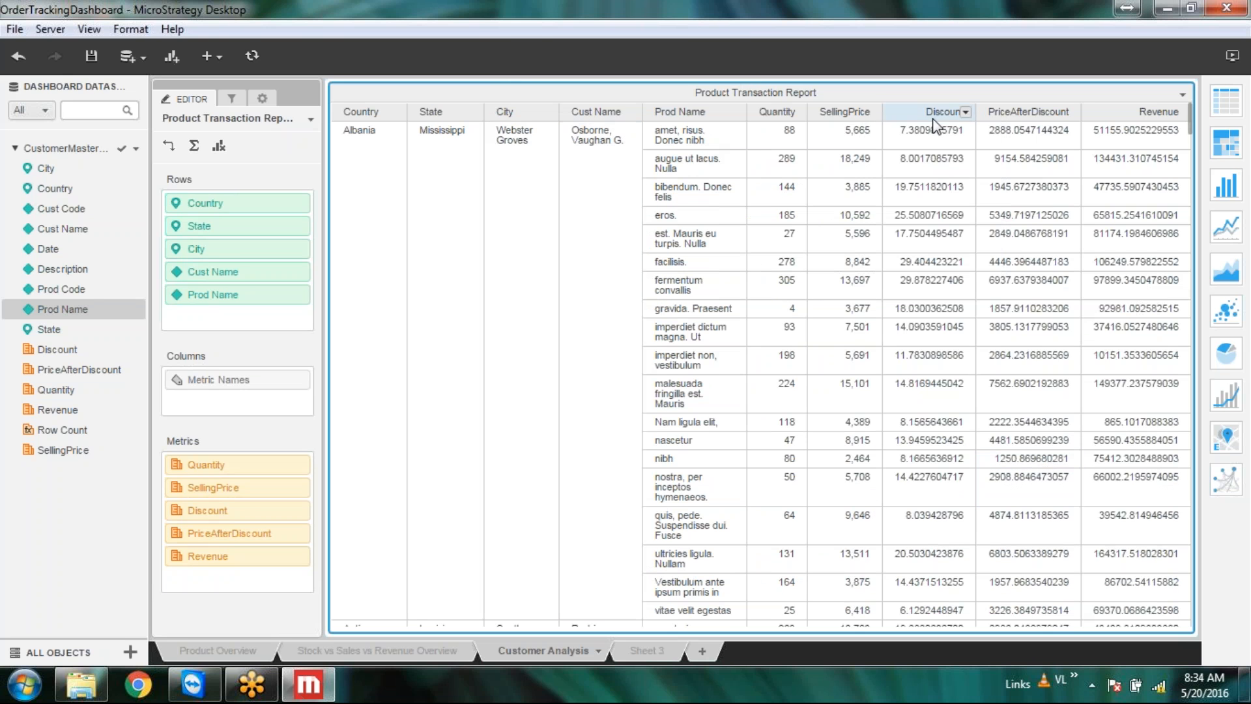
Step: Format the Discount column as a percentage with no decimals
left_click(966, 112)
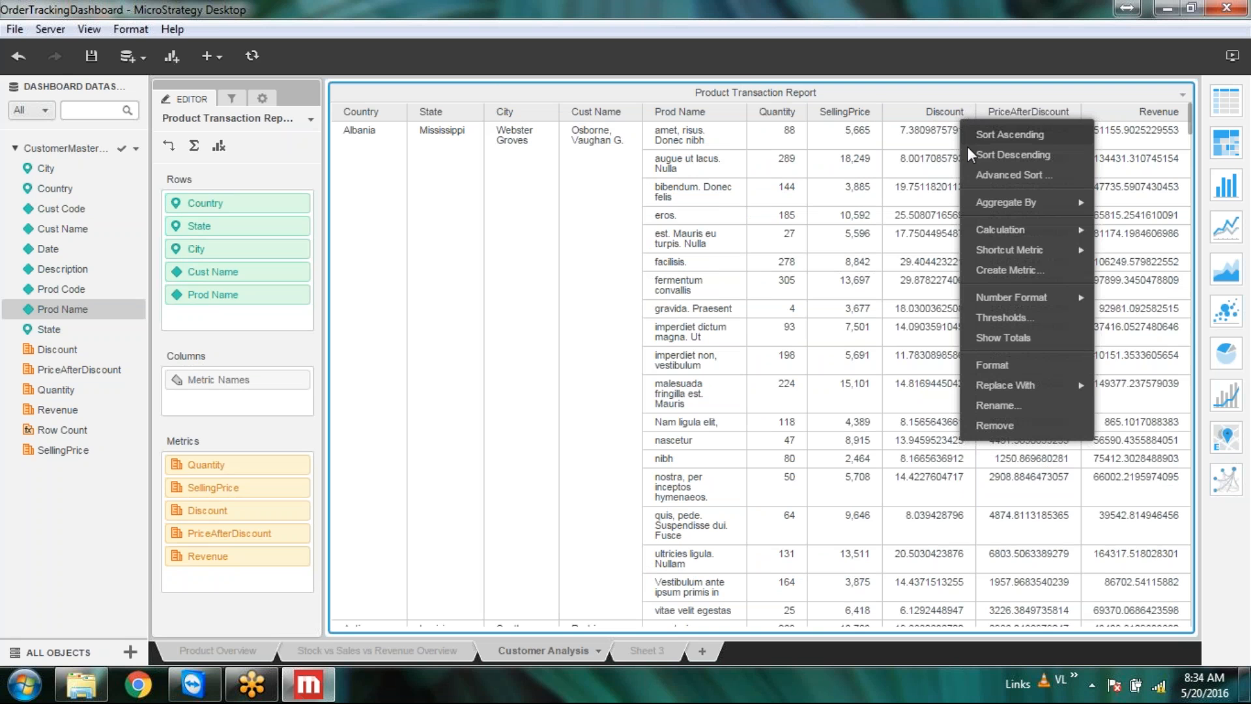
mouse_move(1010, 303)
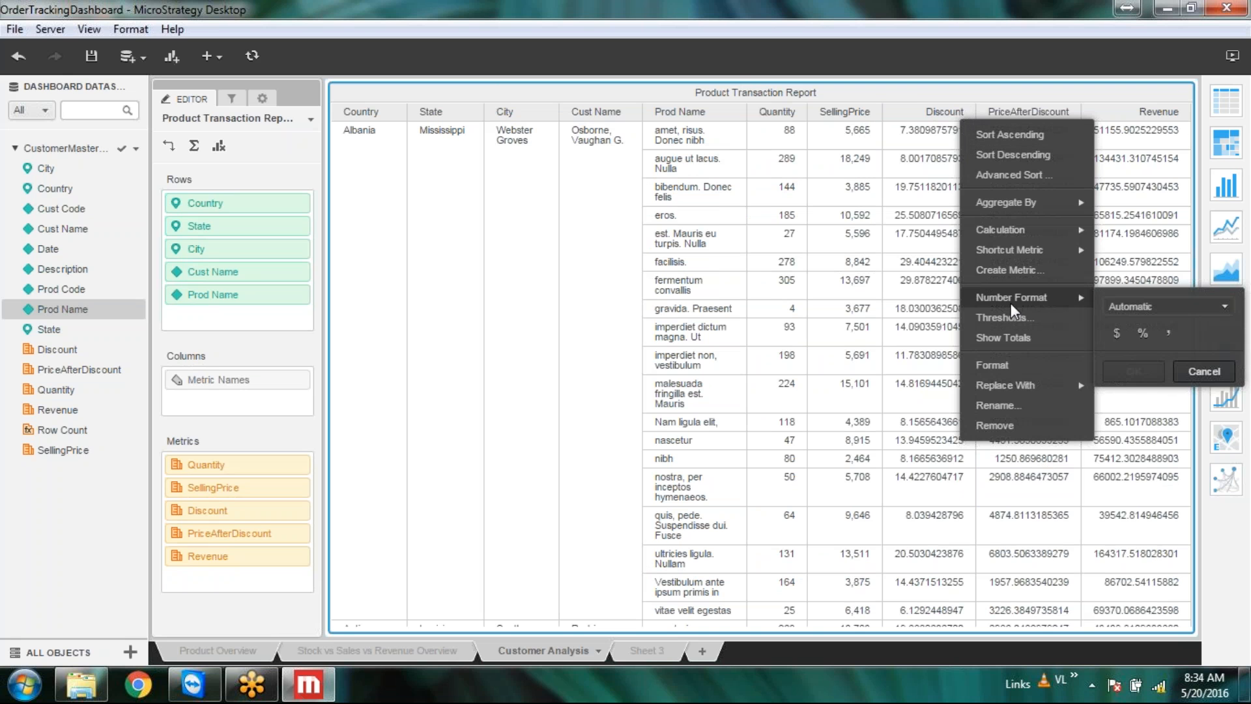
left_click(1154, 303)
left_click(1124, 349)
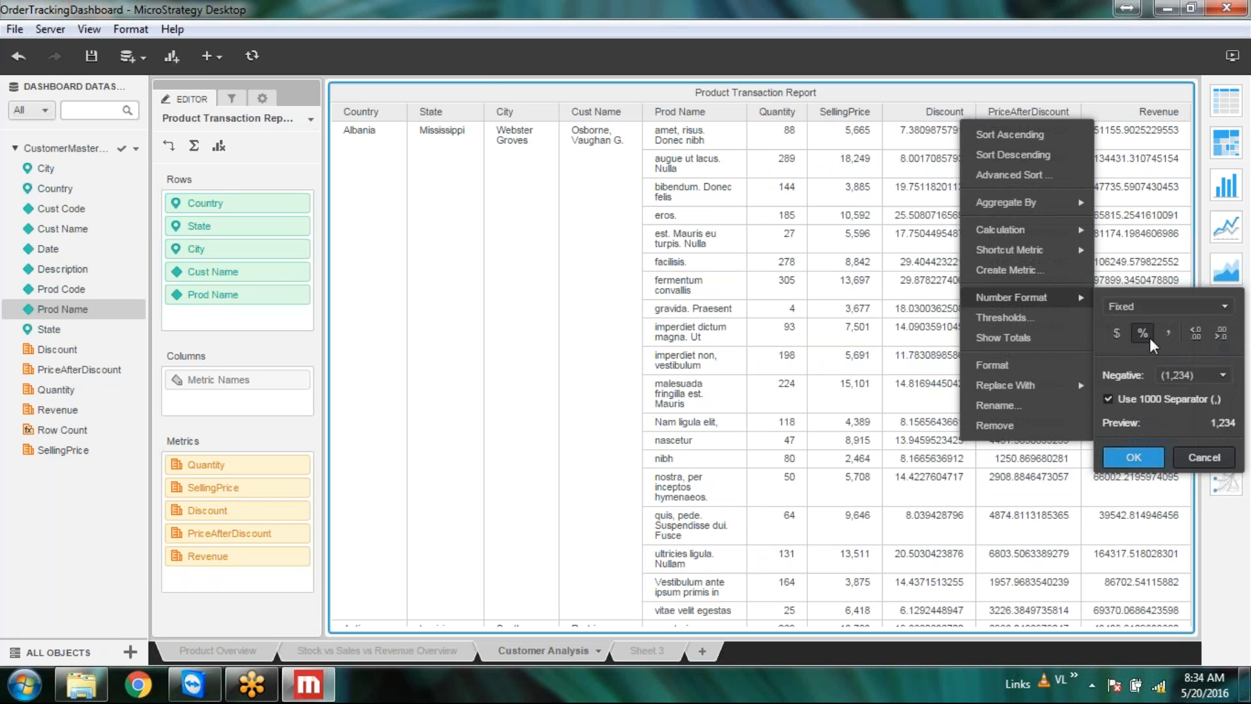
left_click(1148, 335)
left_click(1141, 444)
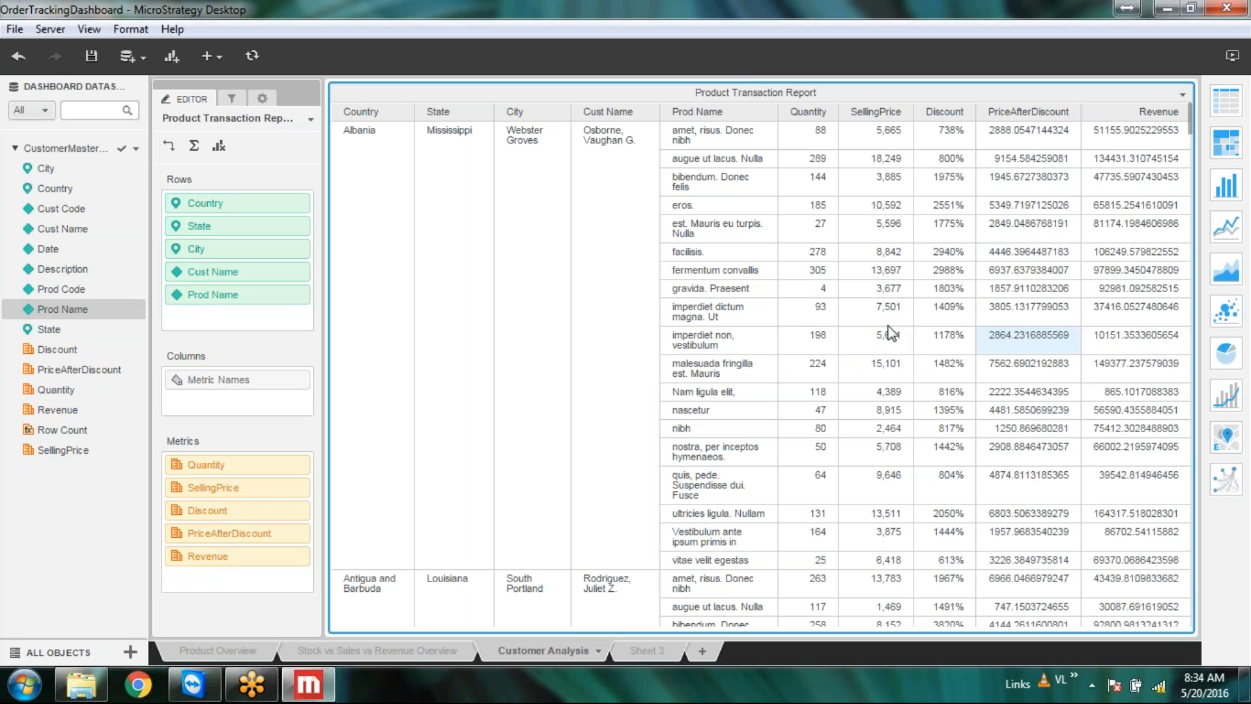
Step: Change the Discount column's number format to Fixed with no decimals and a thousands separator
left_click(966, 111)
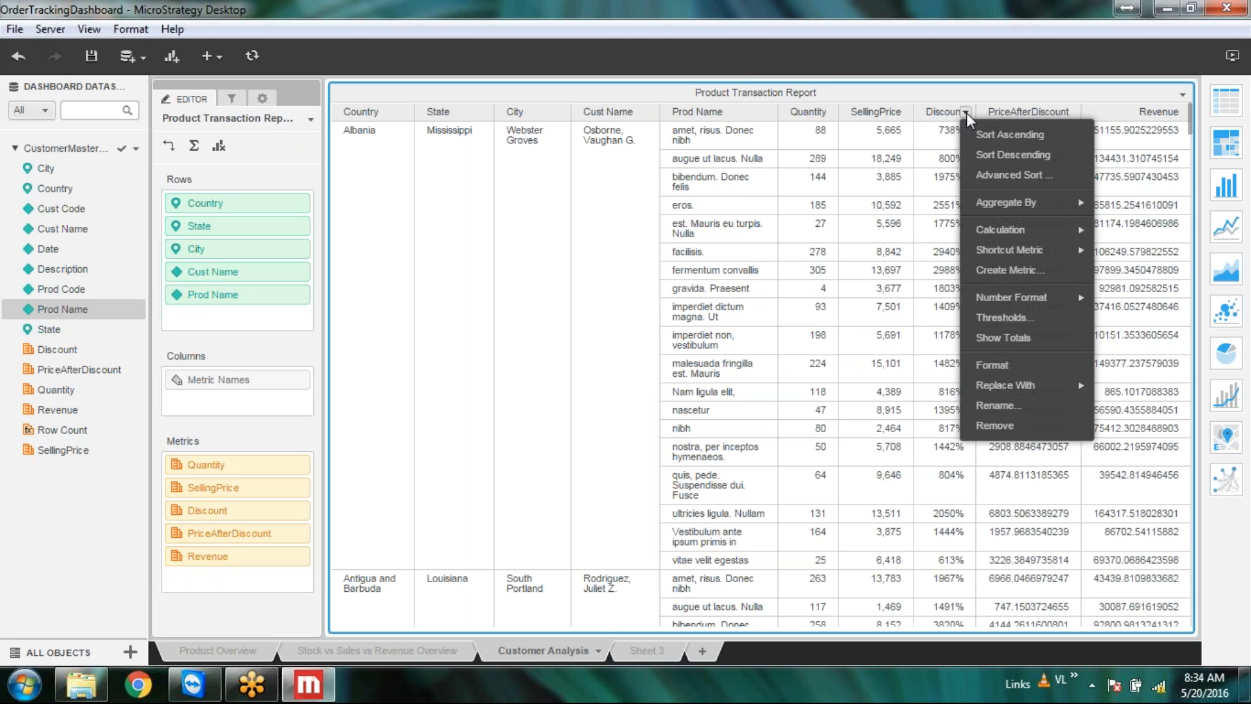
mouse_move(1035, 296)
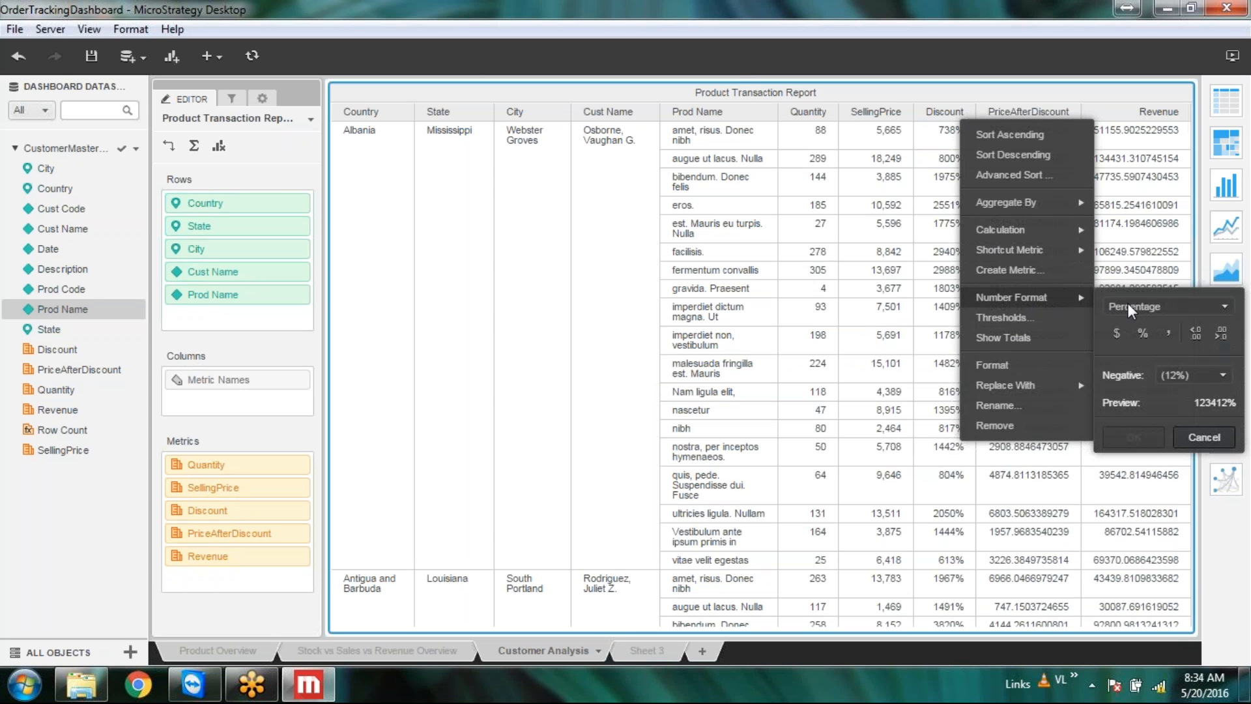
left_click(1224, 377)
left_click(1224, 376)
left_click(1213, 307)
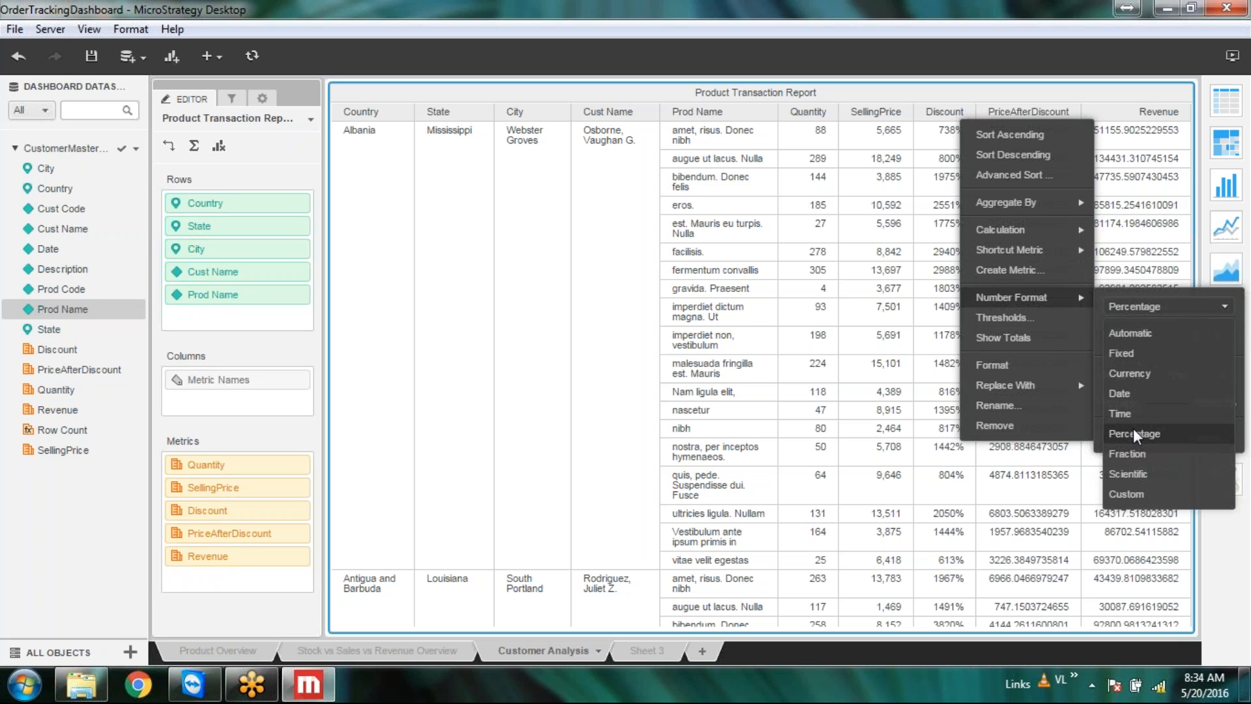
left_click(1148, 357)
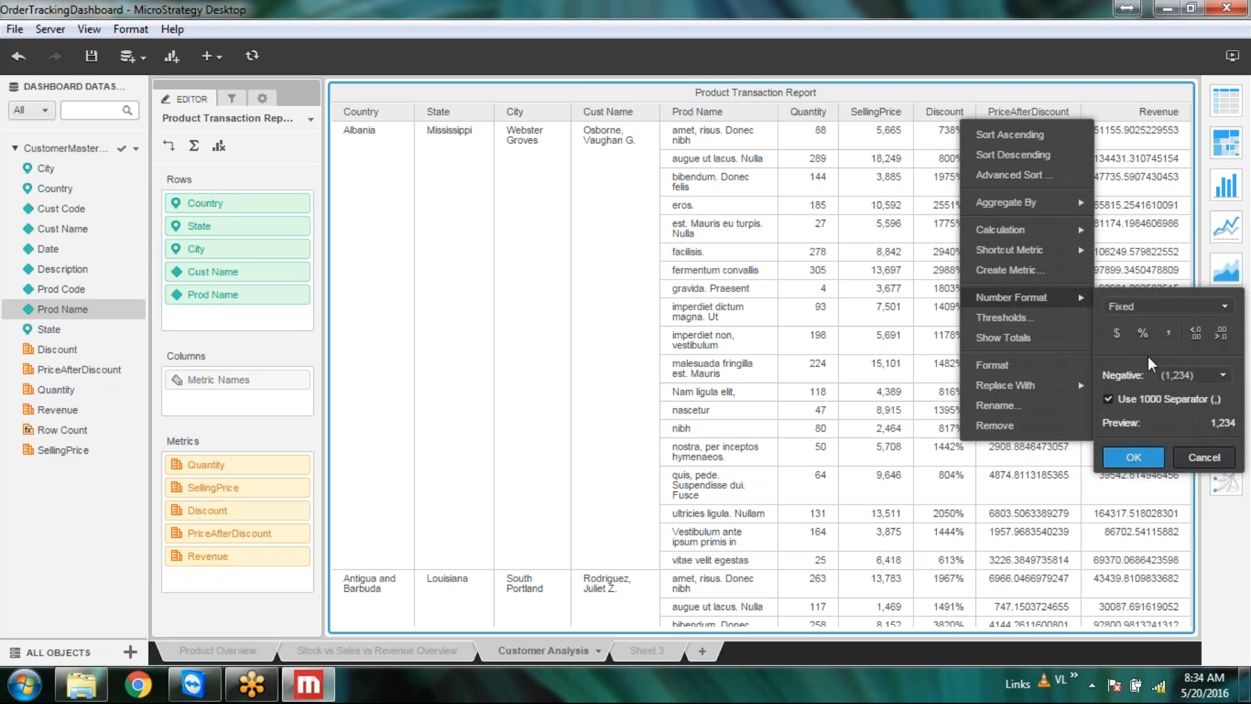
left_click(1135, 455)
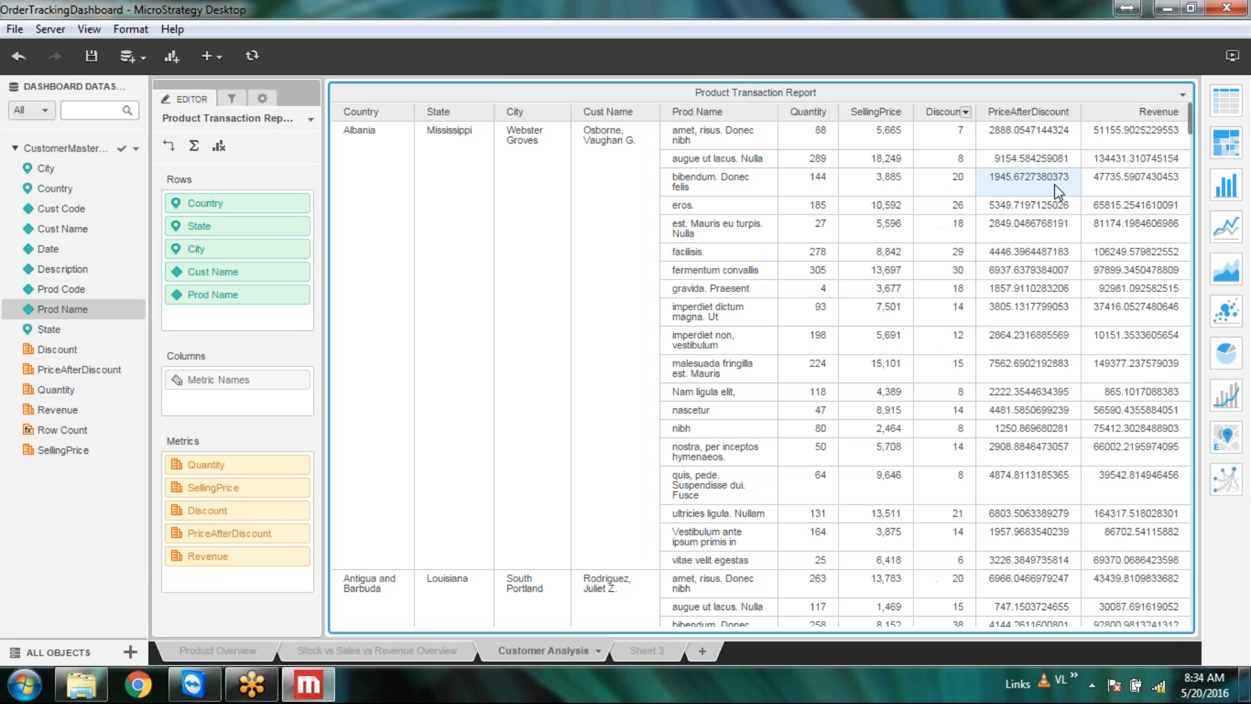
Step: Rename the Discount metric in the dataset as Discount (%age) and narrow its column in the report
right_click(61, 352)
left_click(101, 529)
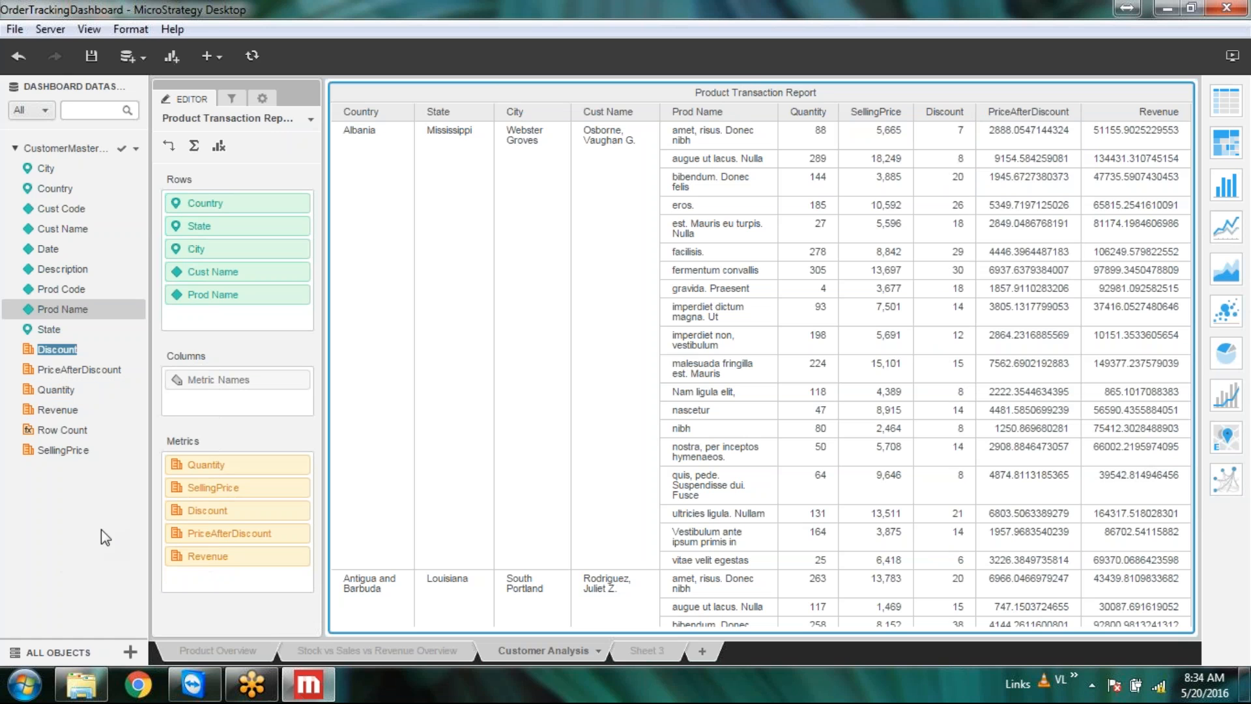
type("(%age")
key("Return")
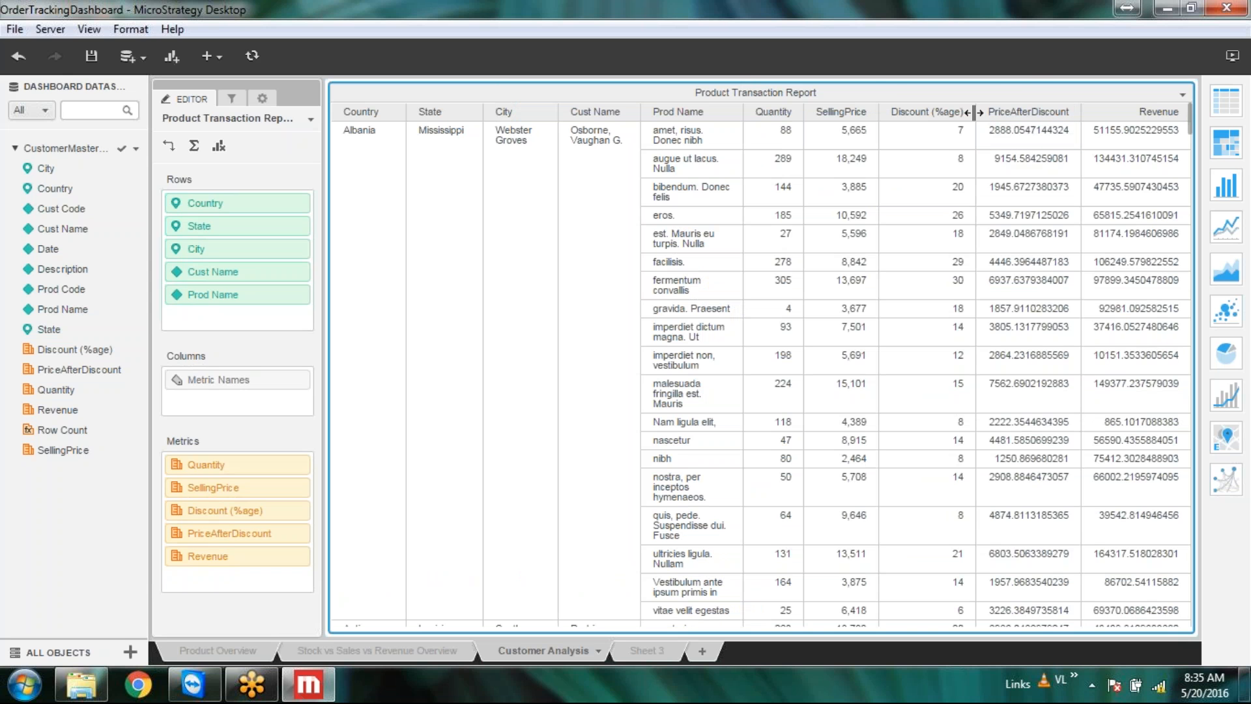
left_click_drag(975, 112, 960, 112)
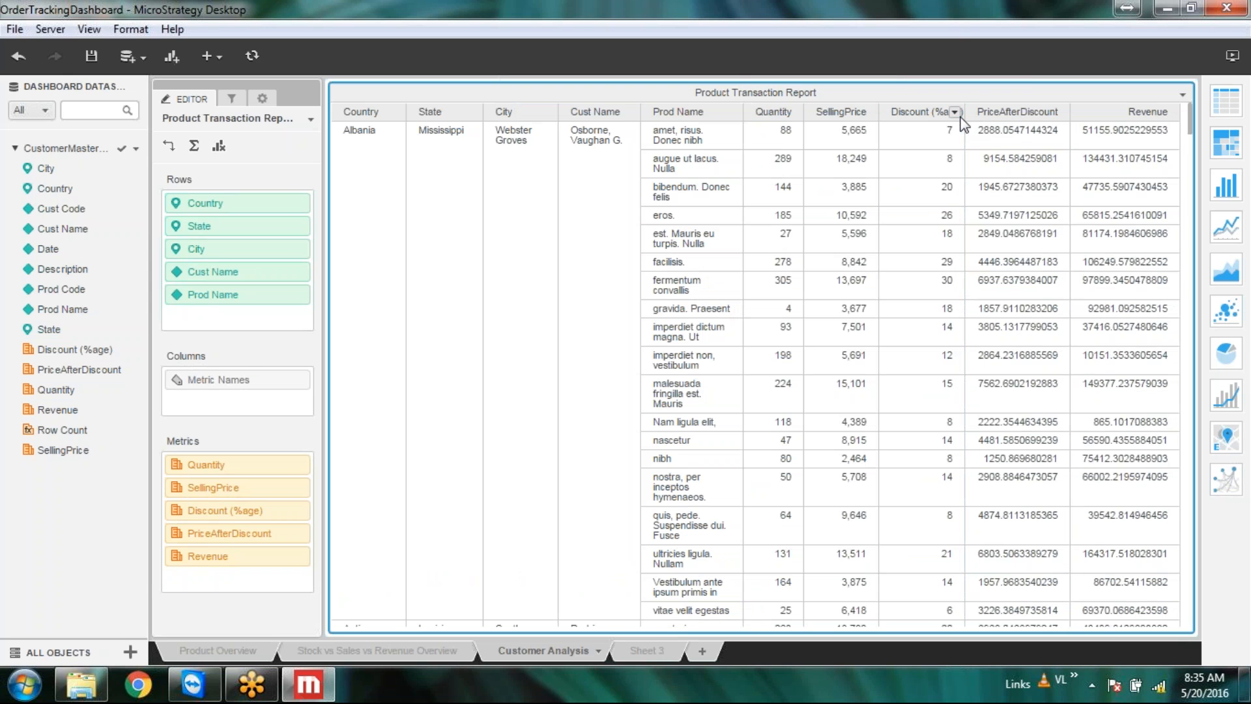
Step: Shorten the discount metric's name in the dataset to Discount (%) and narrow its report column further
right_click(100, 351)
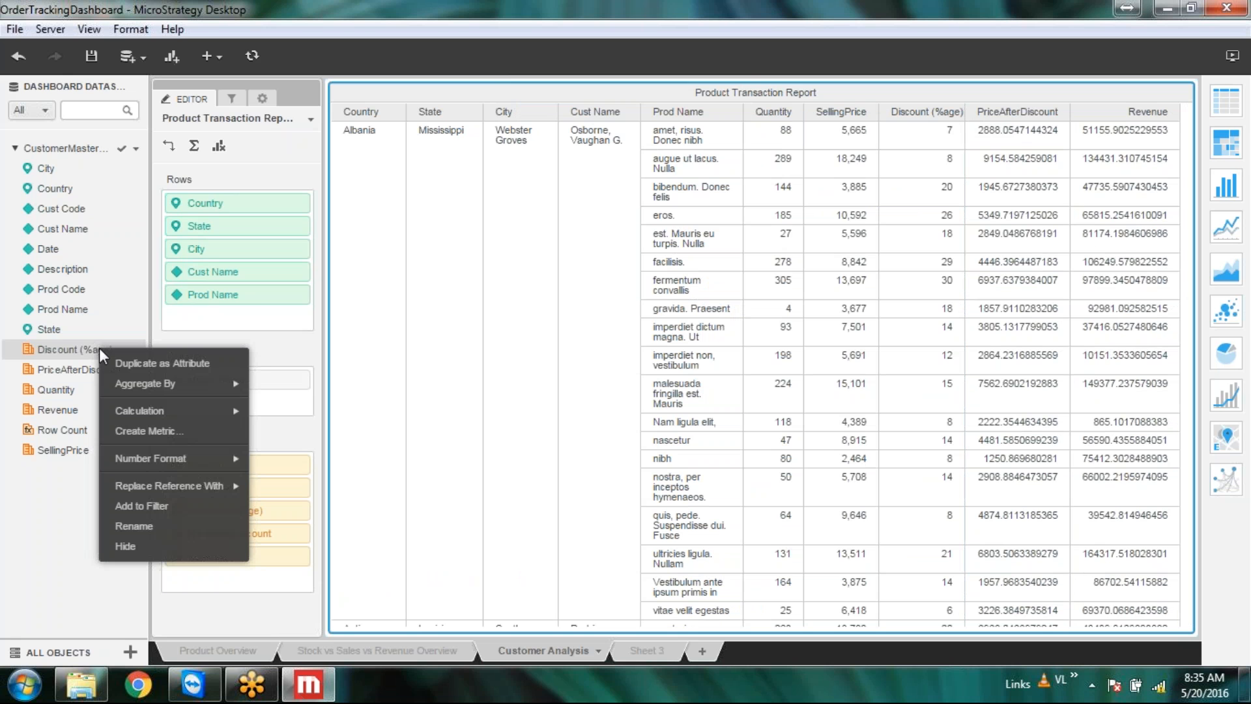
left_click(151, 529)
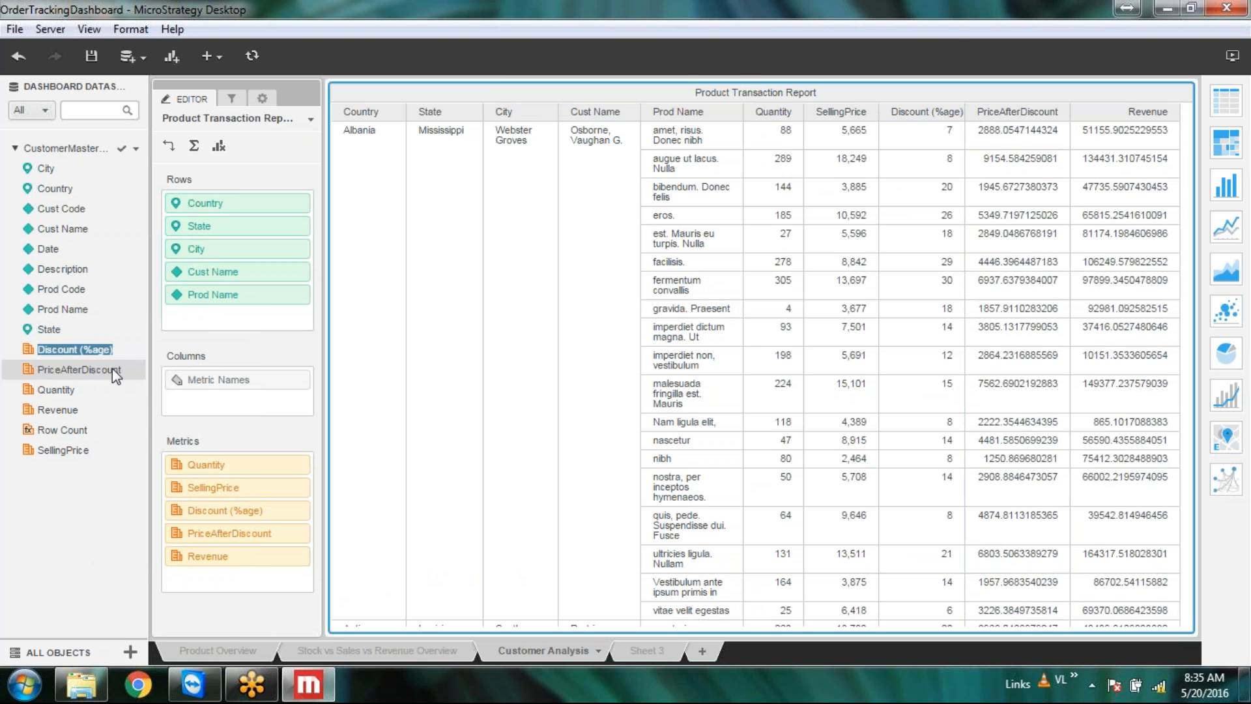
left_click(110, 350)
key("BackSpace")
key("BackSpace")
key("BackSpace")
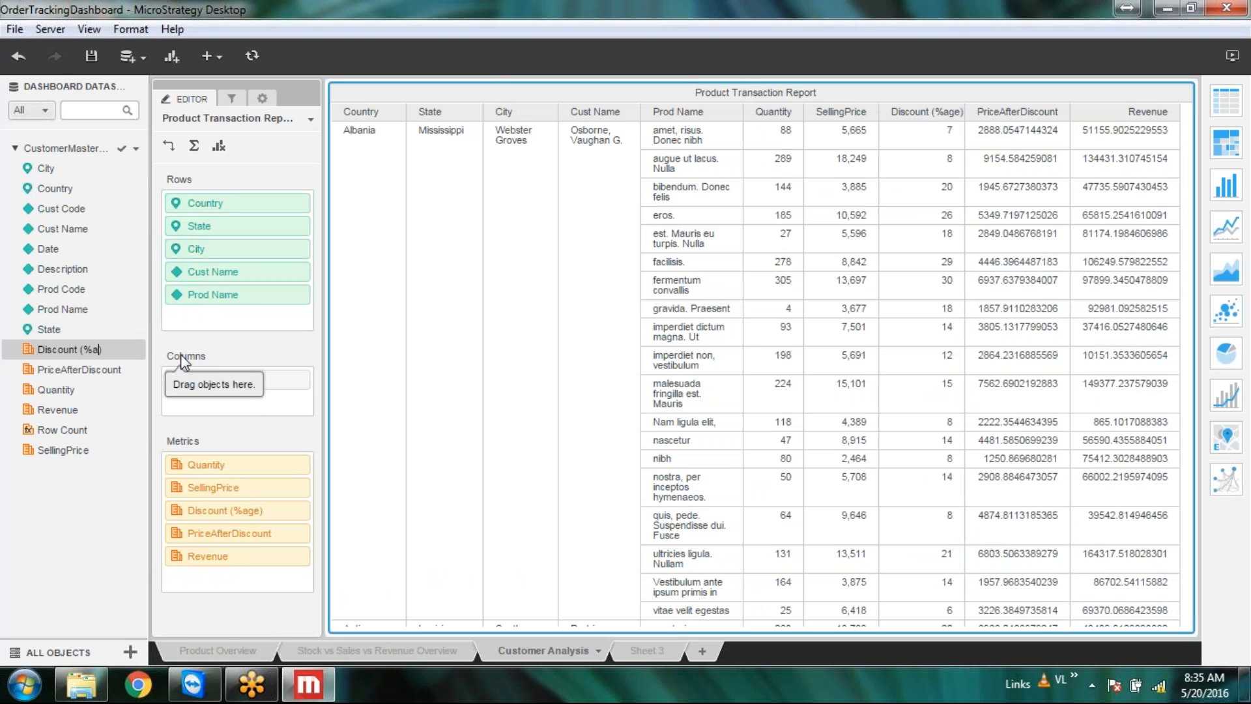
key("Return")
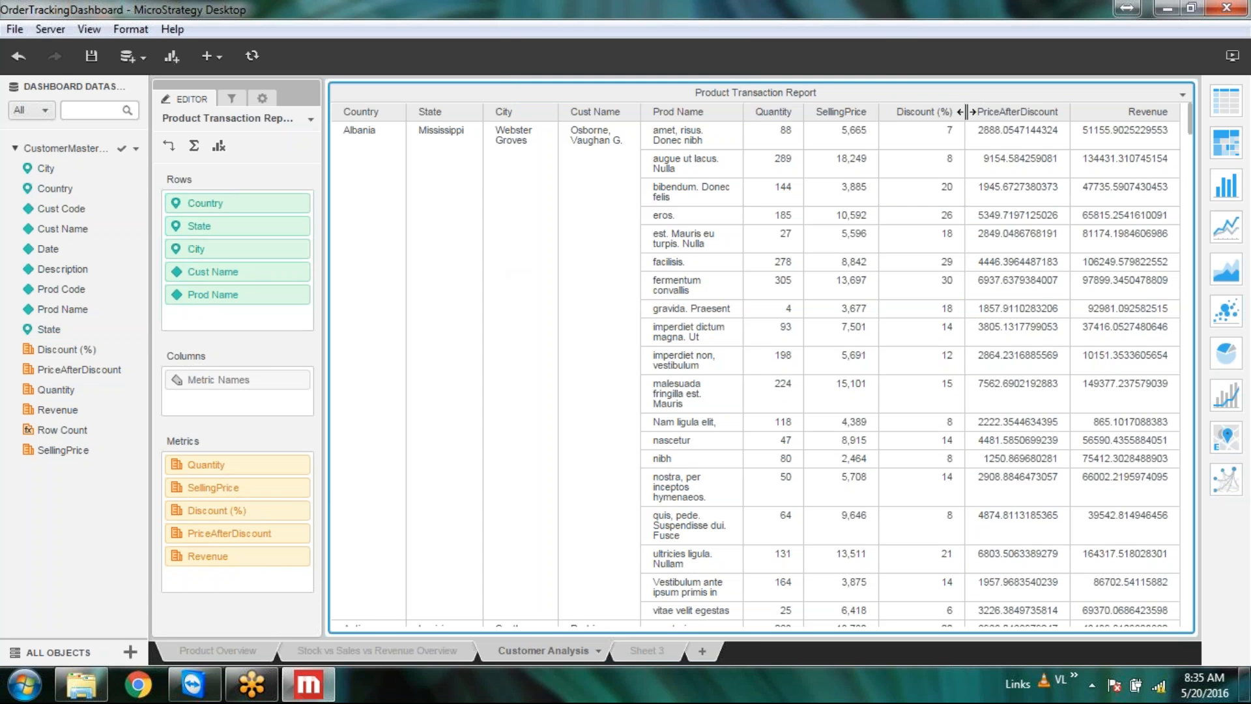
left_click_drag(966, 112, 948, 115)
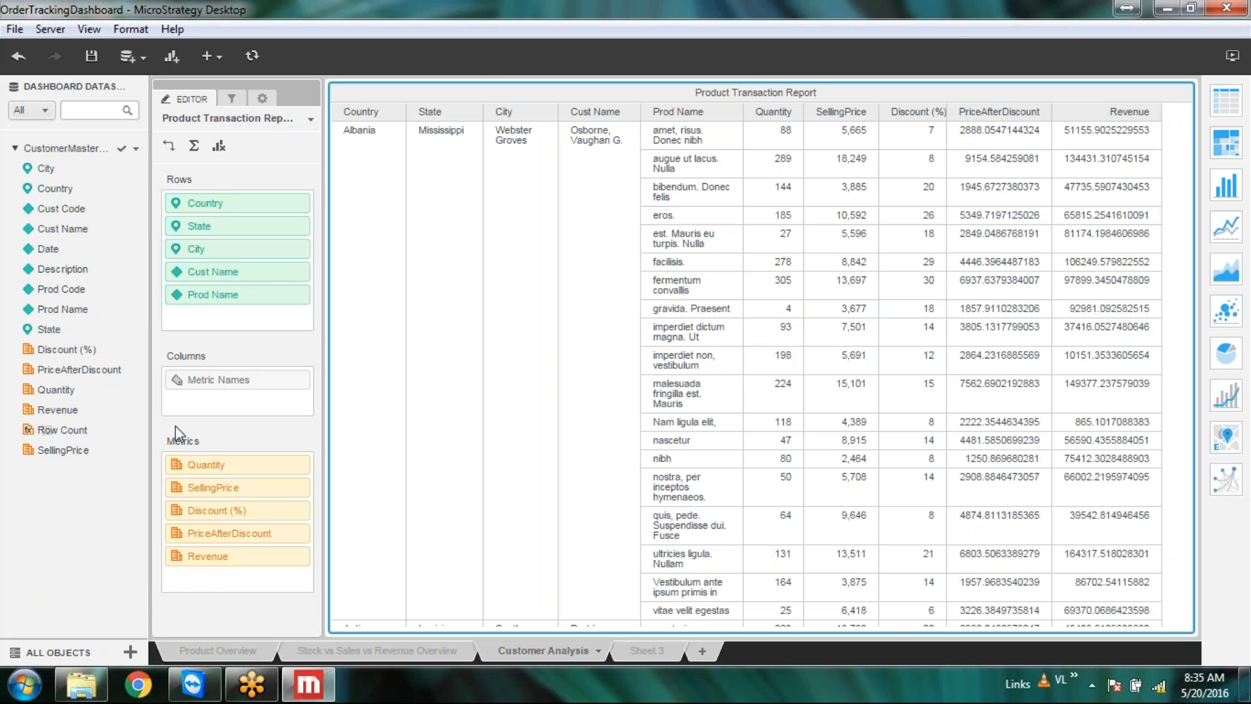
Step: Rename the PriceAfterDiscount column in the report as Price After Discount
left_click(1042, 112)
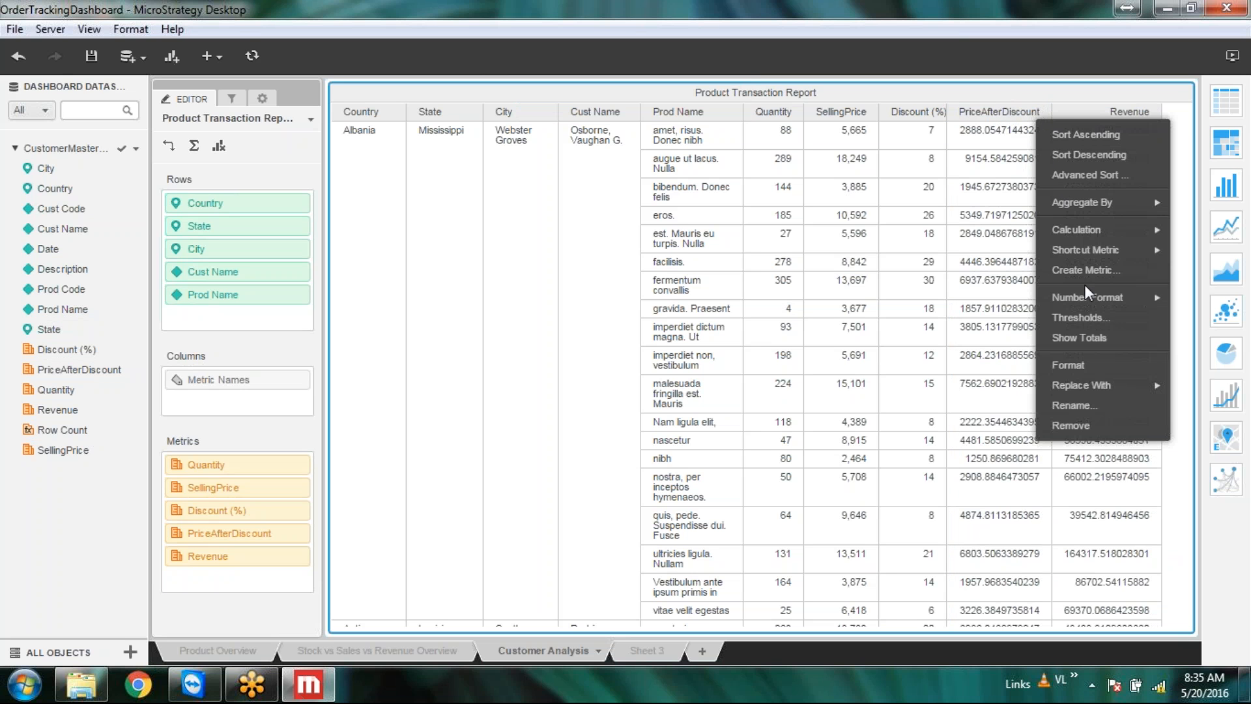
left_click(1076, 404)
left_click(570, 345)
left_click(592, 345)
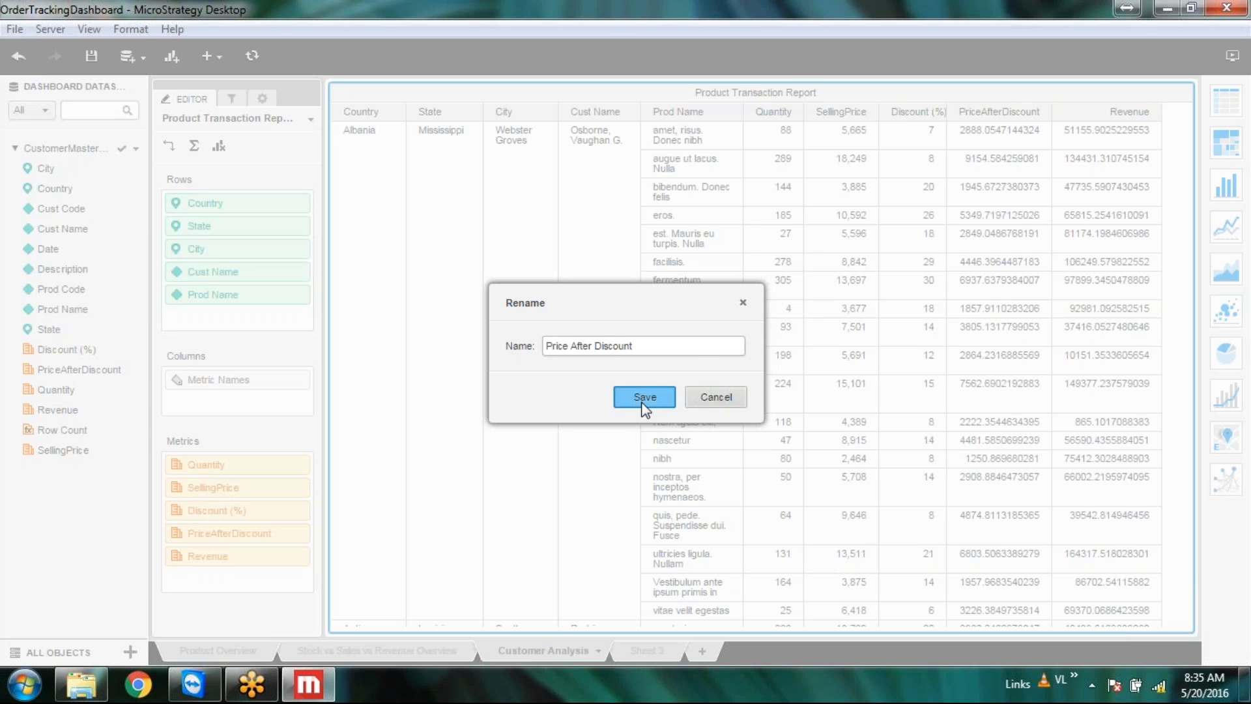
left_click(642, 404)
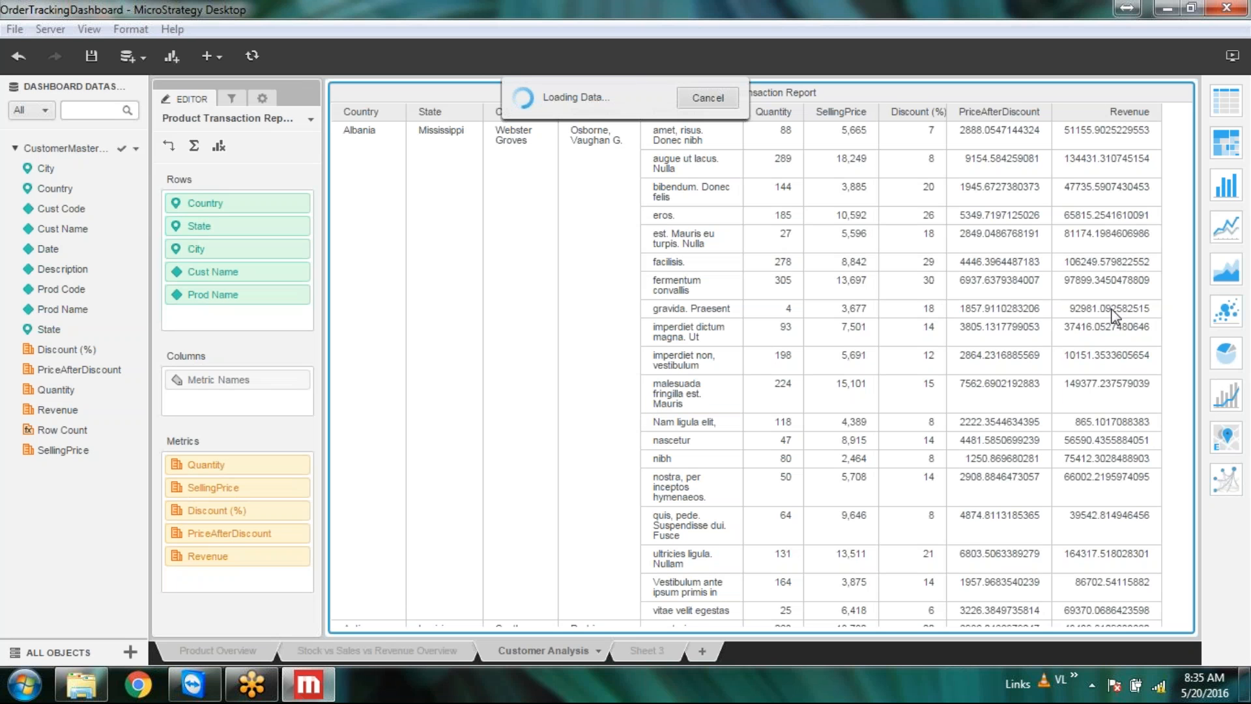
Step: Format the Price After Discount column as Fixed numbers with no decimals and a thousands separator
left_click(1037, 112)
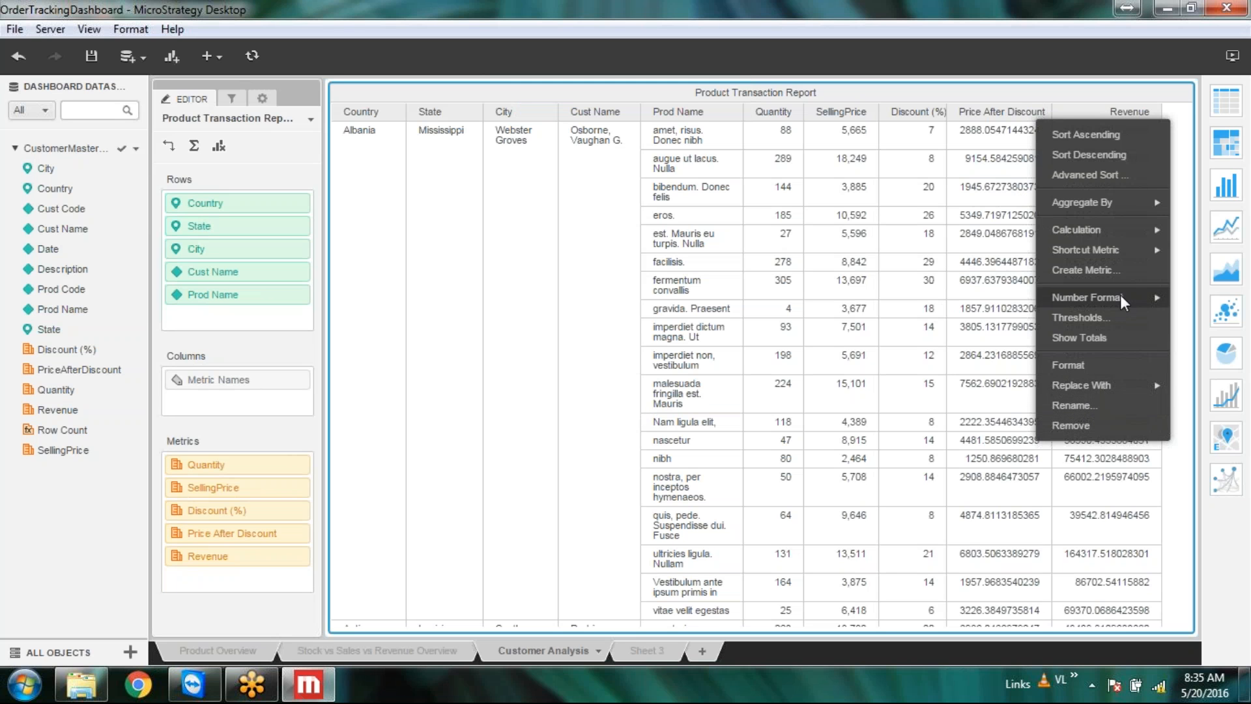
mouse_move(1098, 293)
left_click(953, 311)
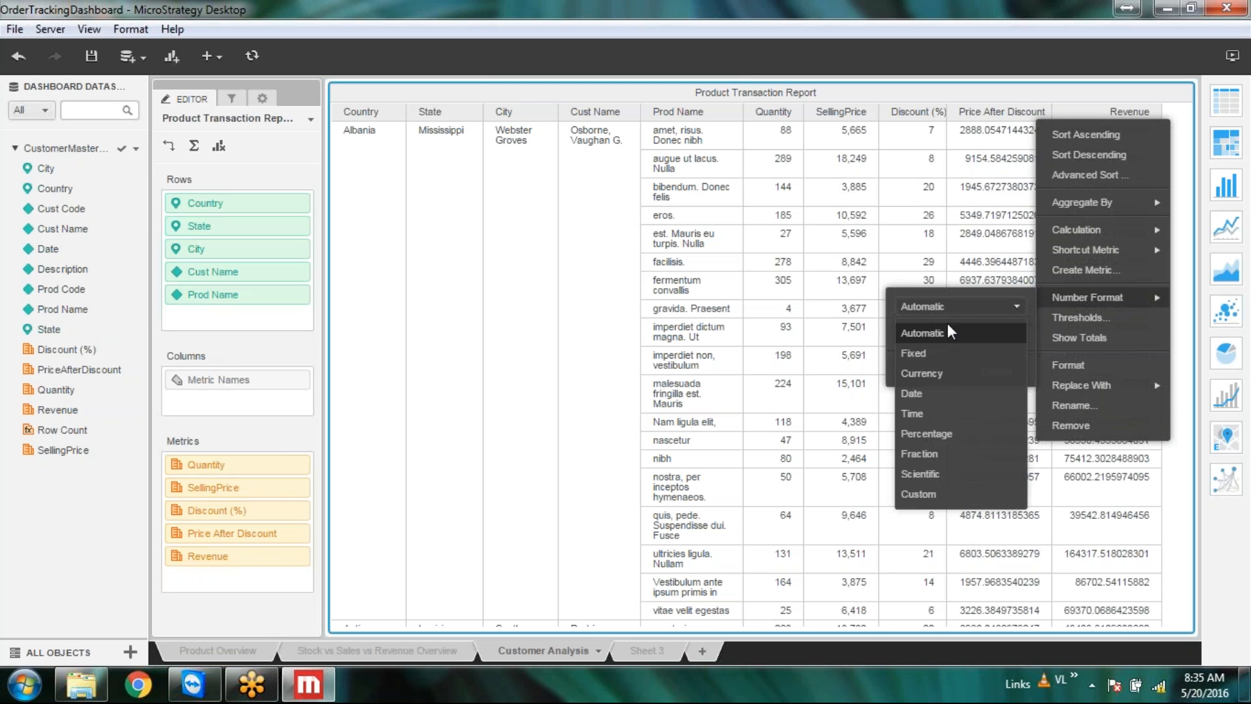
left_click(924, 355)
left_click(921, 456)
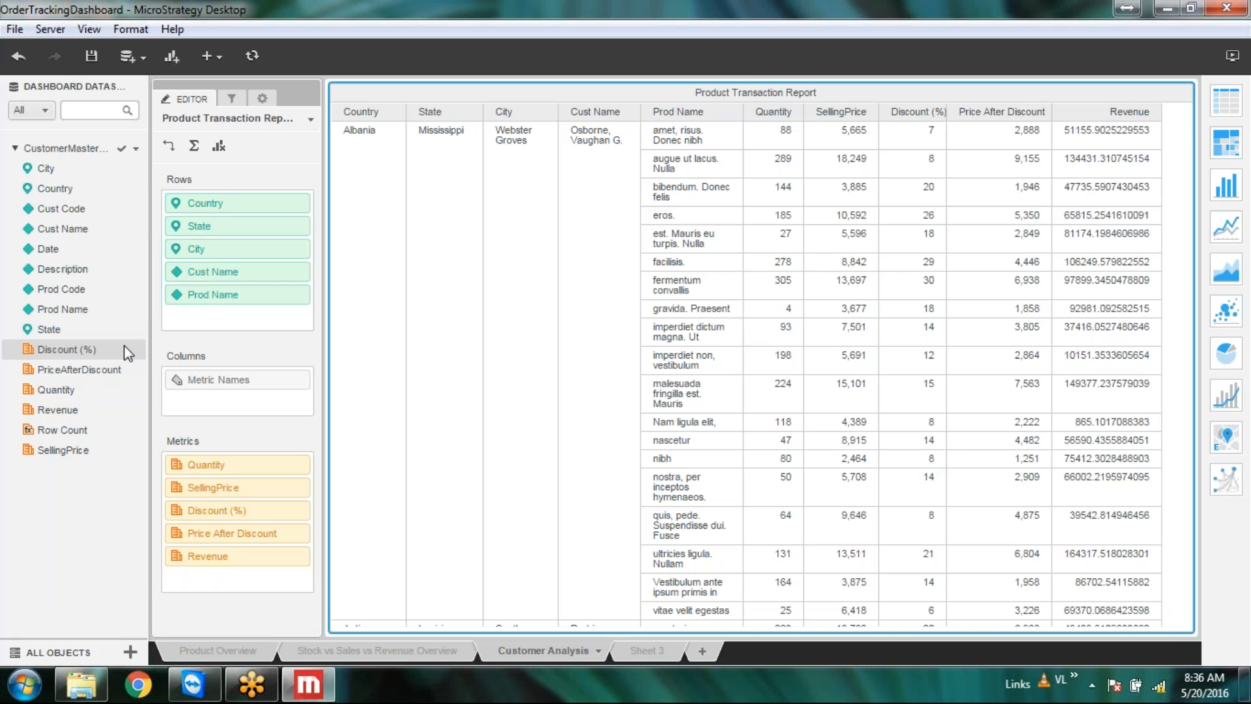
Step: Remove Discount (%) from the report, and format the Revenue column as Fixed numbers with no decimals and a thousands separator
left_click(937, 112)
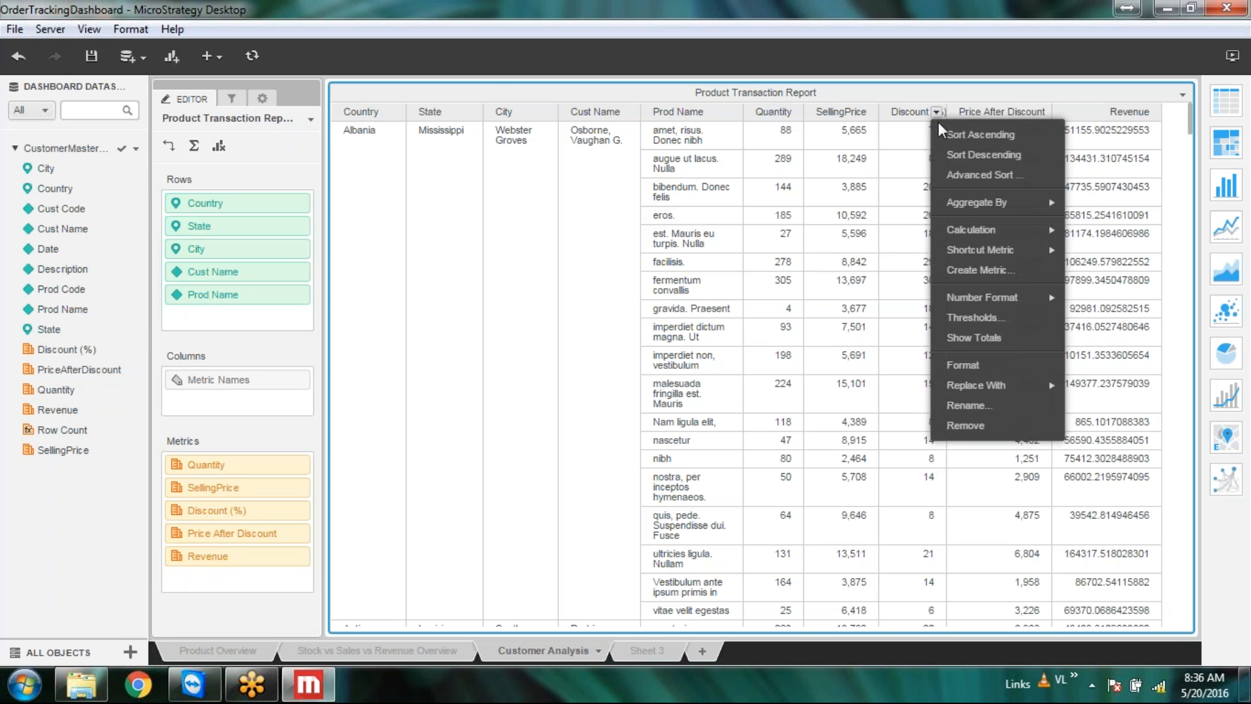
left_click(964, 427)
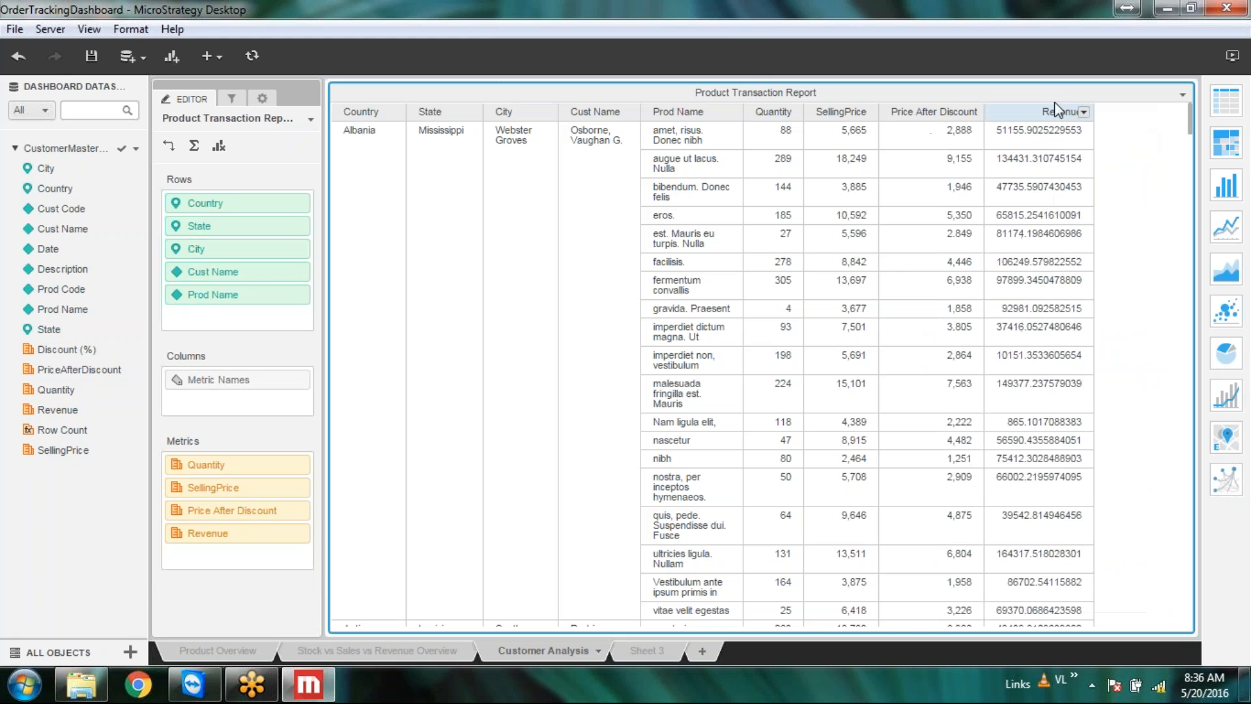
left_click(1082, 112)
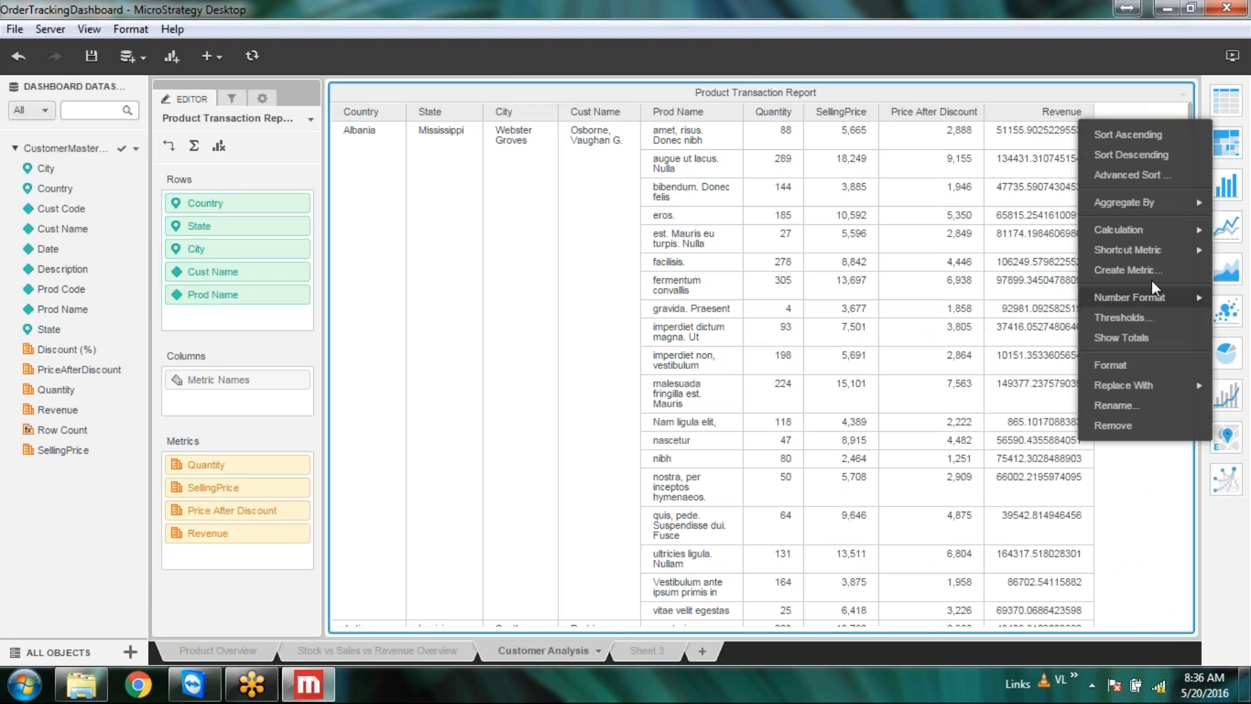
mouse_move(1162, 303)
left_click(997, 306)
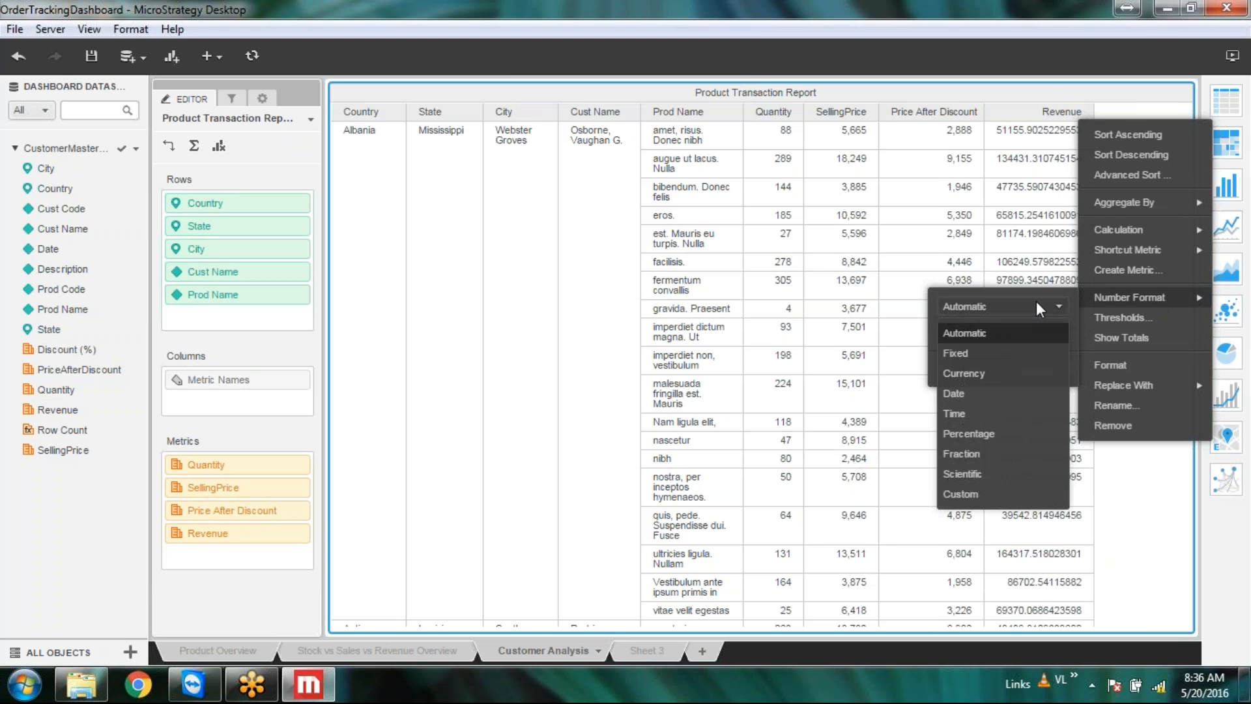
left_click(963, 351)
left_click(967, 457)
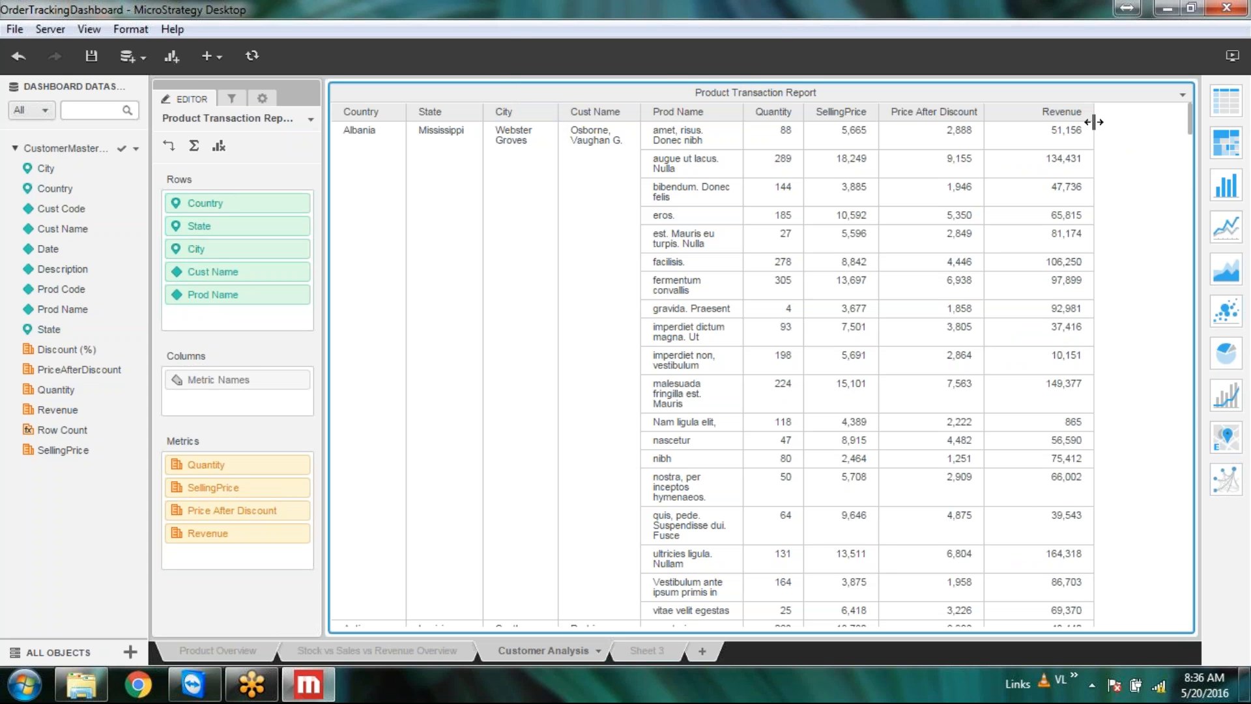
Step: Narrow the report's Revenue column, widen Prod Name until its entries fit on one line, and widen Cust Name
left_click_drag(1093, 117, 1071, 116)
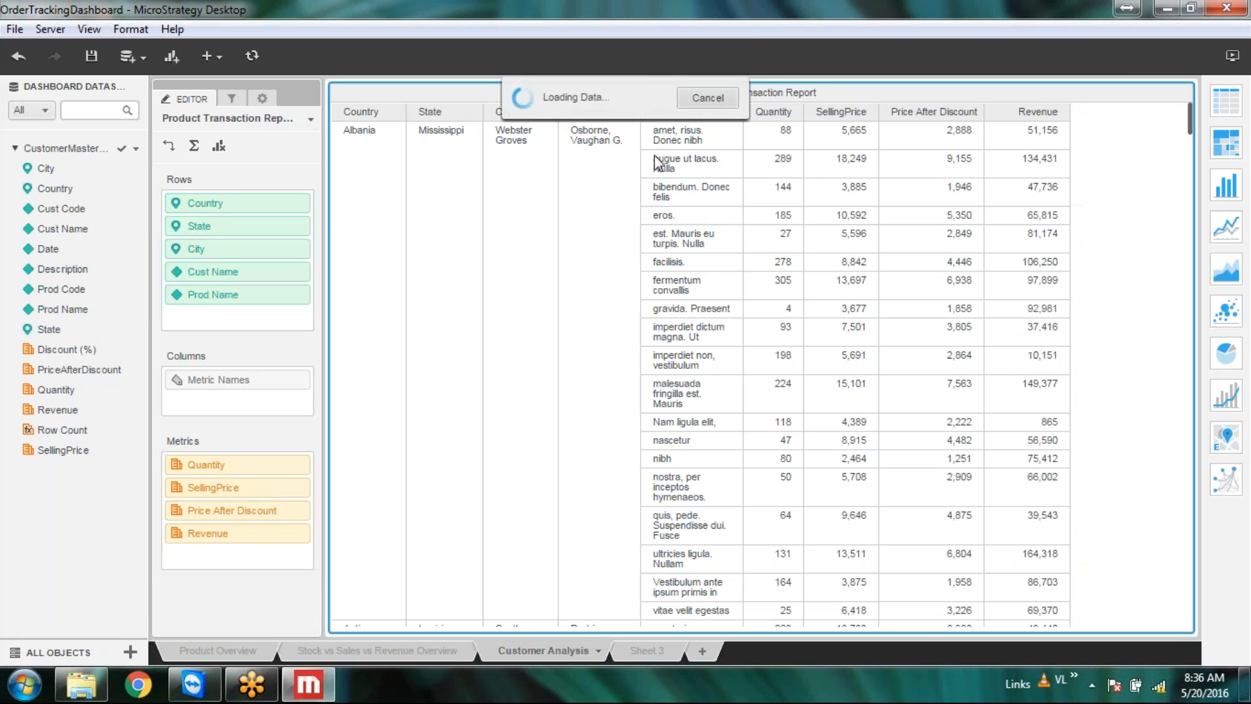
left_click_drag(742, 113, 779, 113)
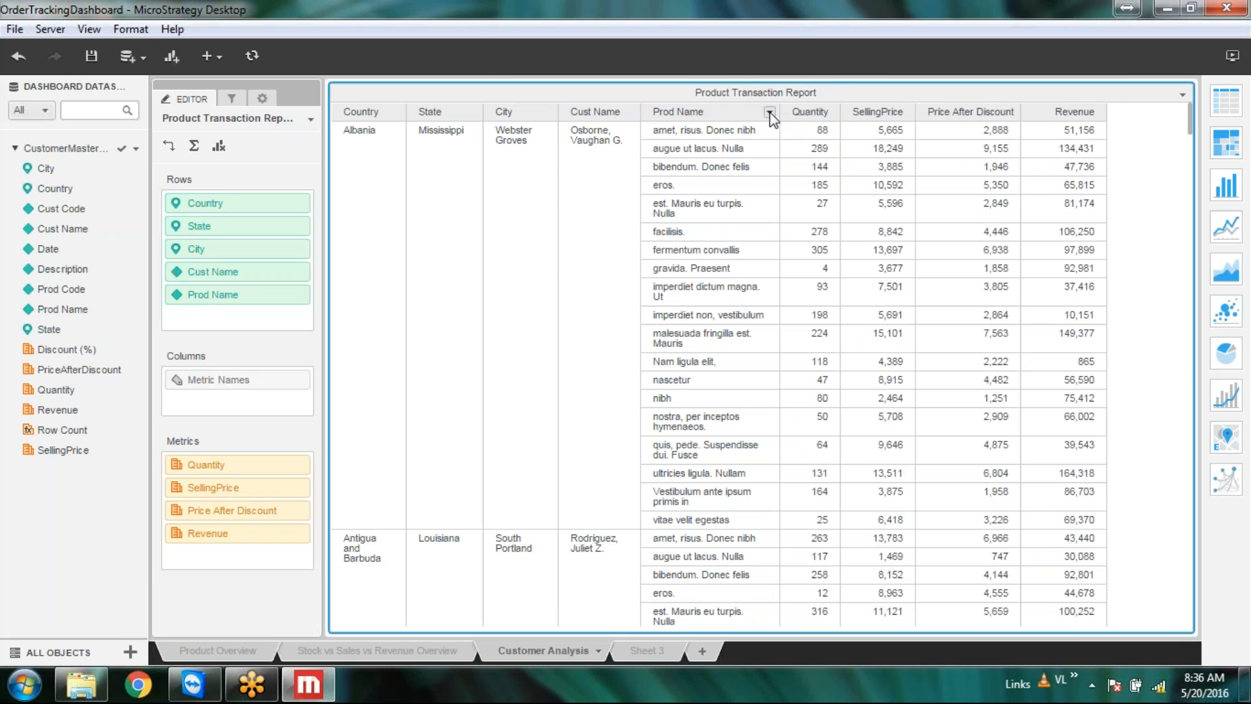
left_click_drag(781, 112, 820, 112)
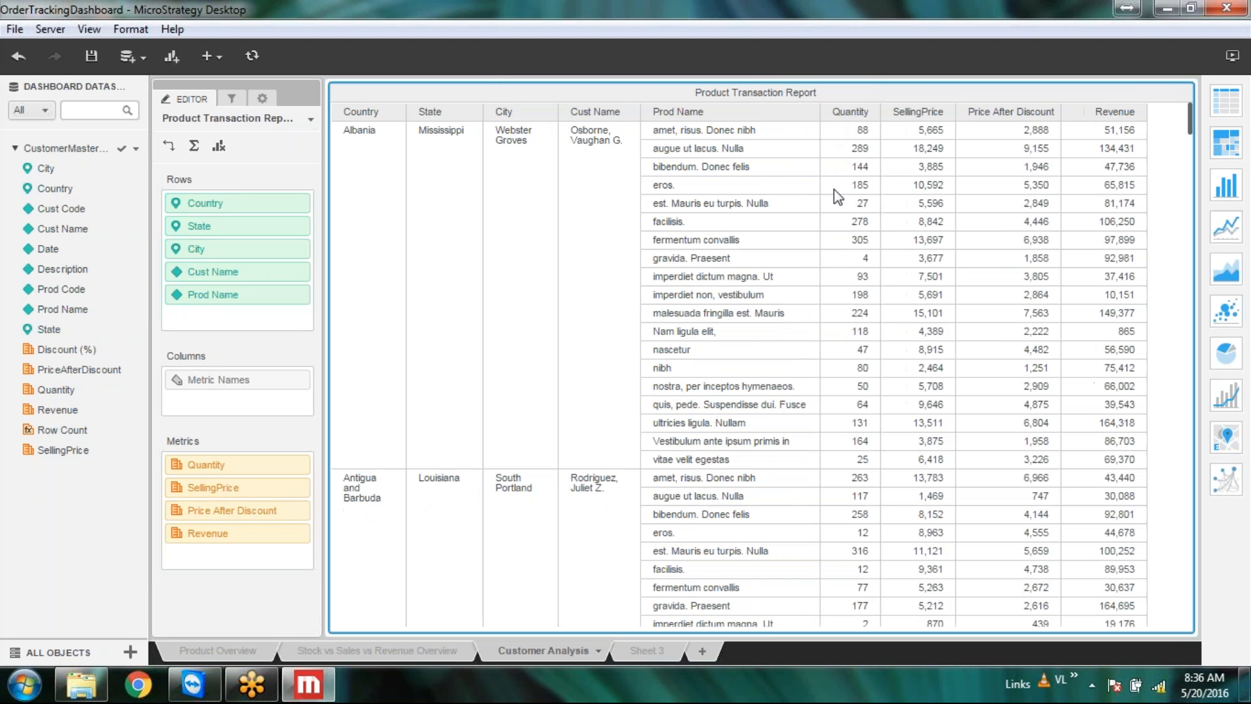
left_click_drag(641, 112, 675, 113)
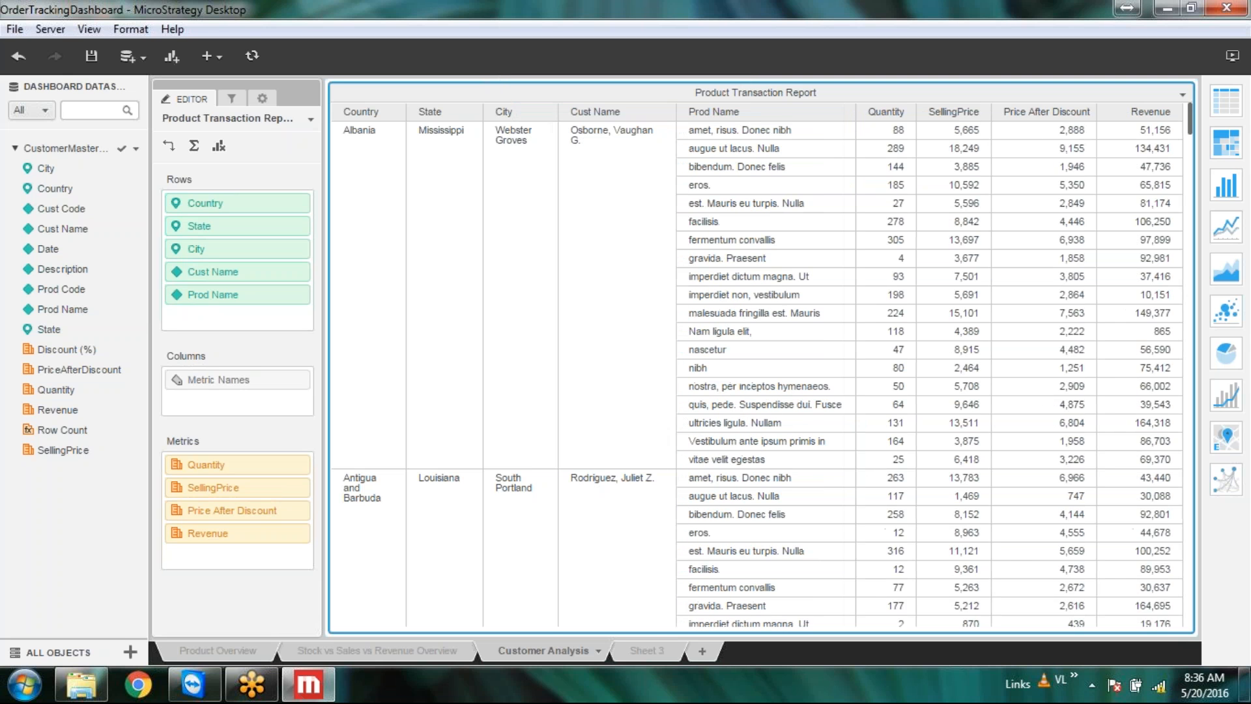
right_click(609, 216)
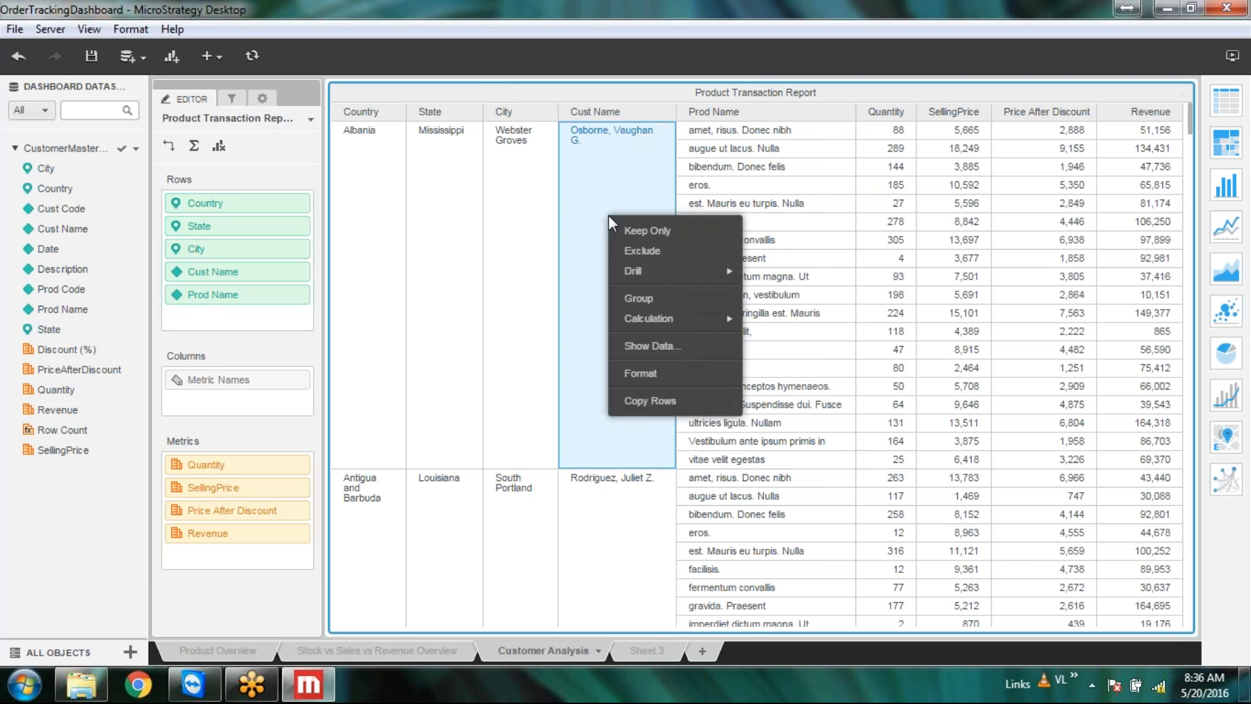
left_click(663, 112)
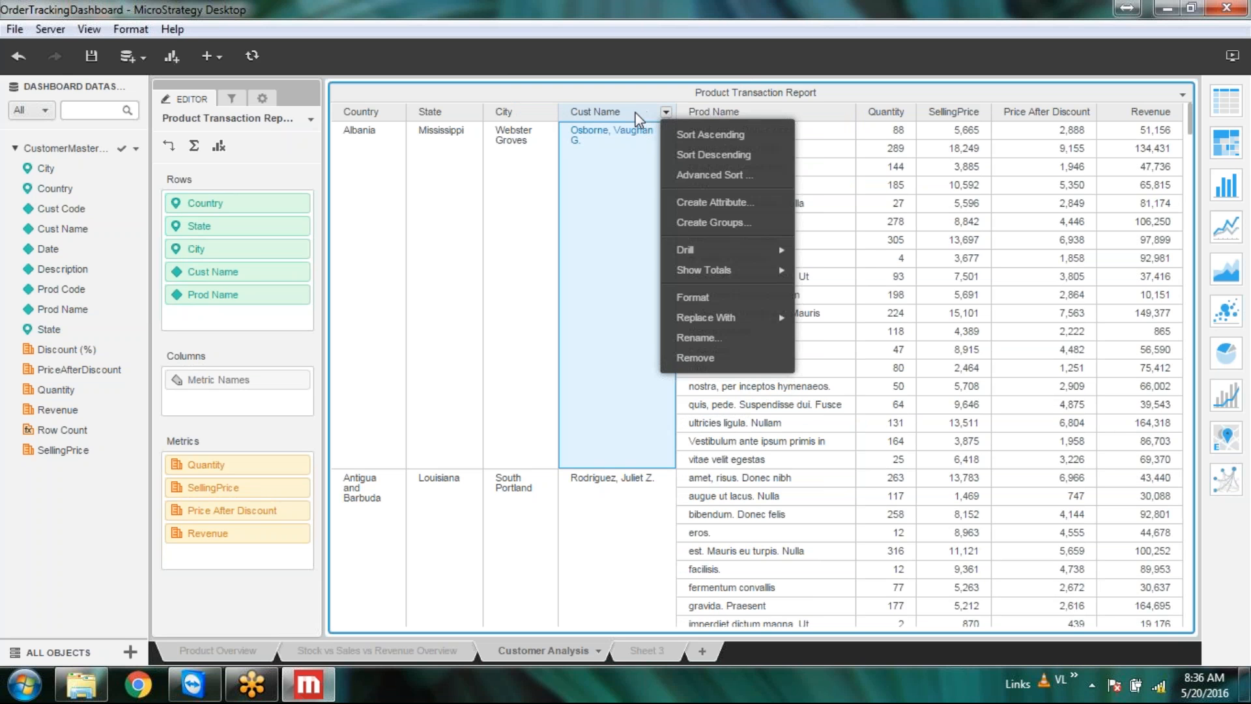
left_click(634, 115)
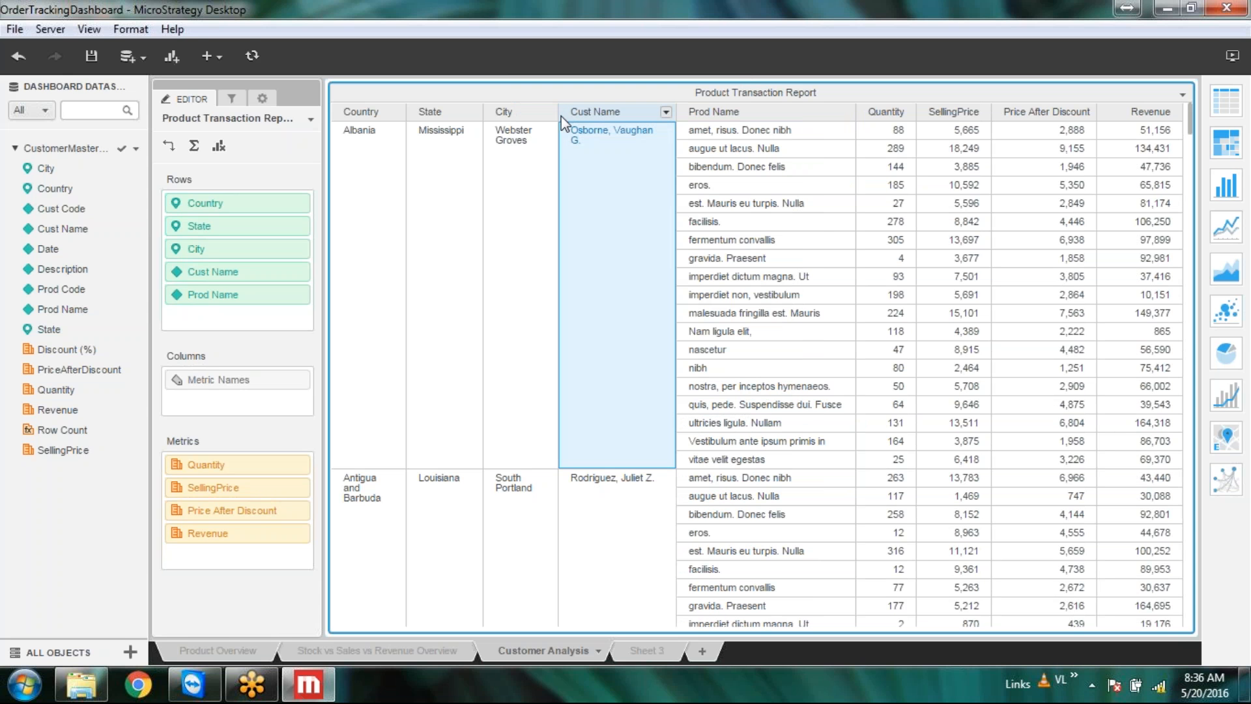
Step: Widen the report's City and Country columns slightly, and save the dashboard
left_click_drag(558, 116, 577, 115)
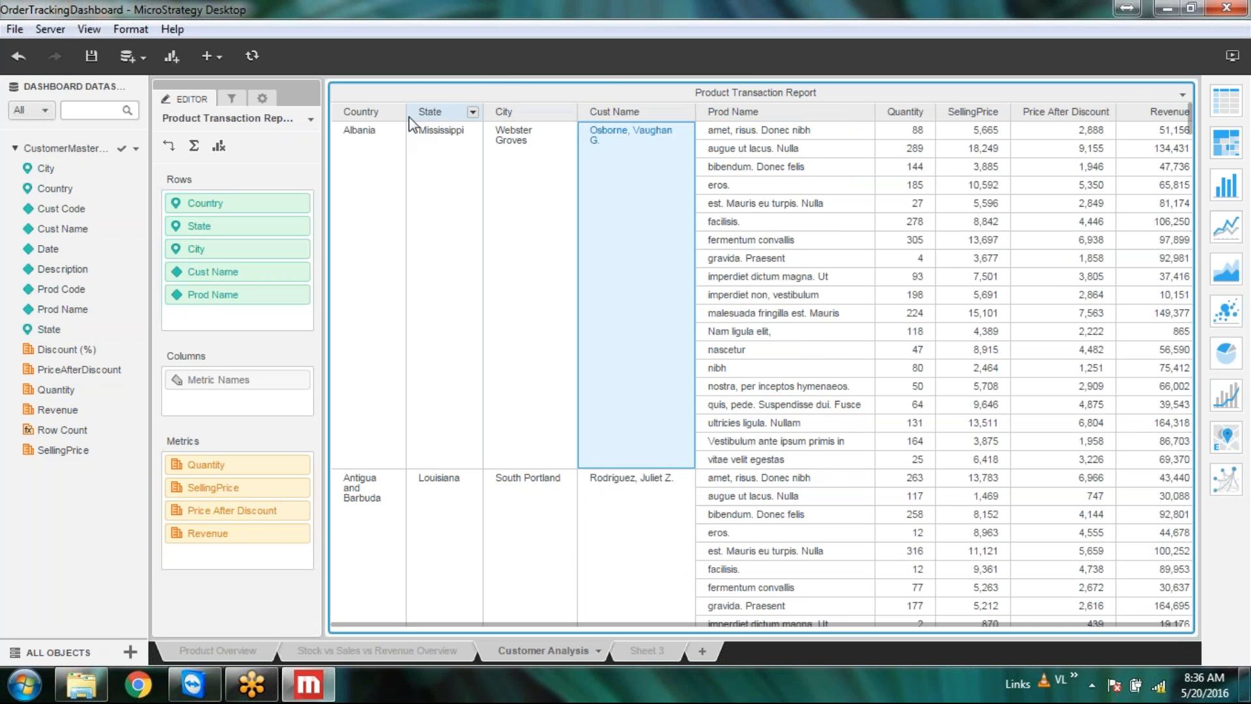
mouse_move(406, 116)
left_mouse_down()
mouse_move(430, 118)
mouse_move(413, 116)
left_mouse_up()
left_click_drag(583, 115, 574, 116)
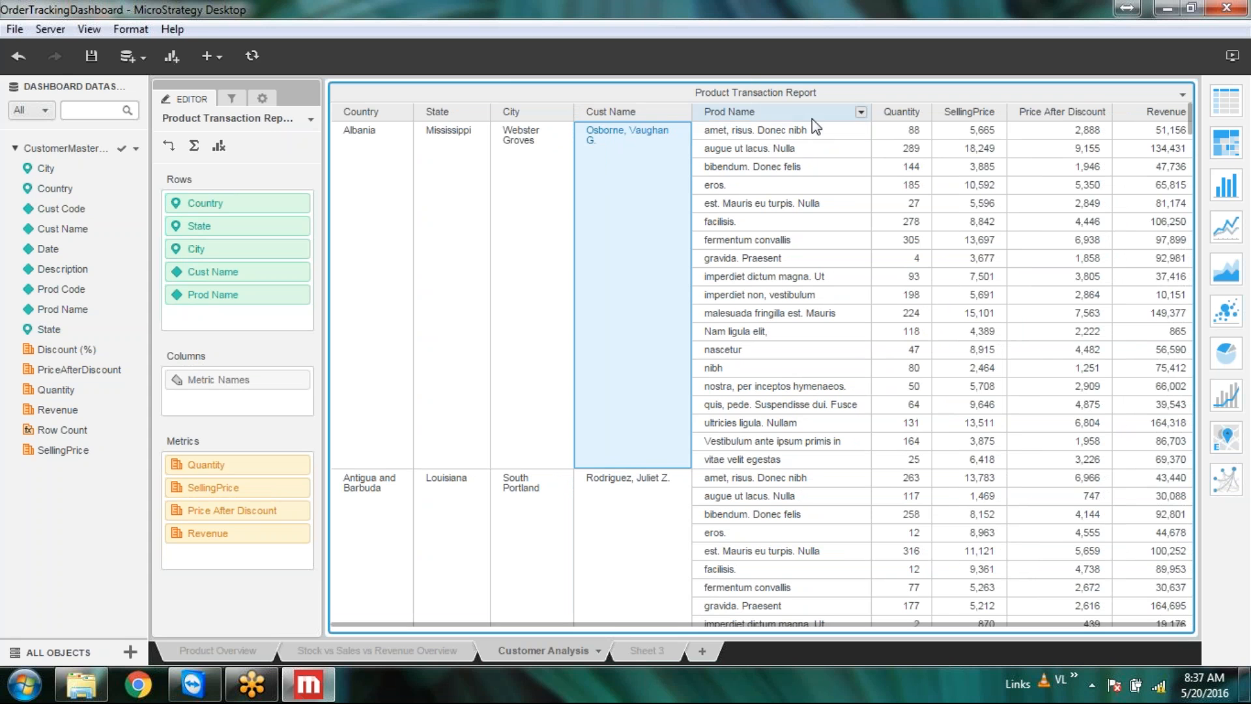
left_click_drag(798, 627, 661, 626)
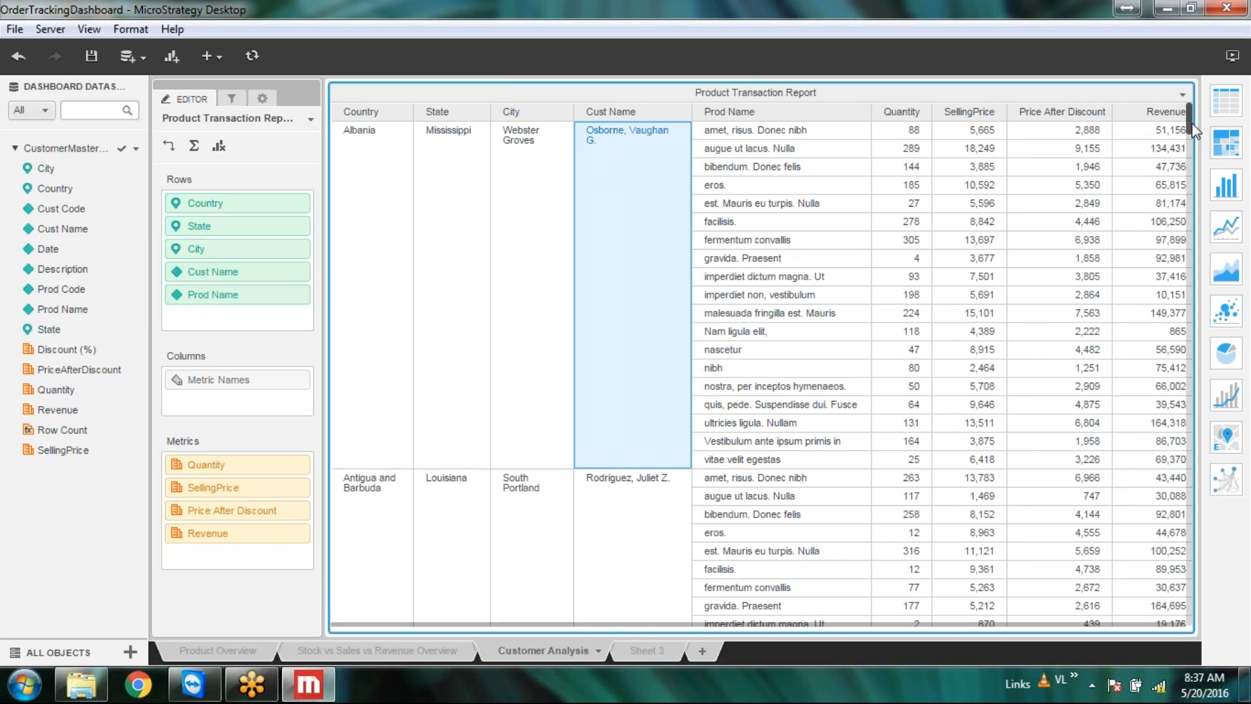
left_click_drag(1190, 206, 1196, 115)
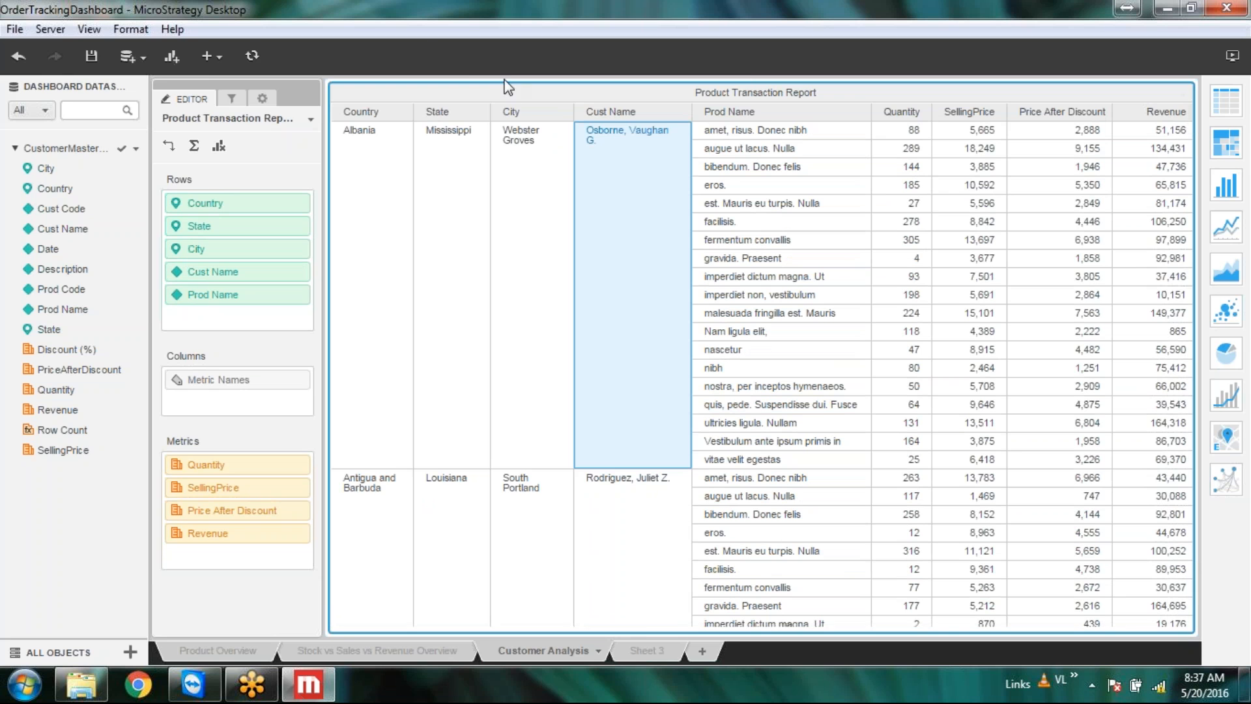
left_click(91, 56)
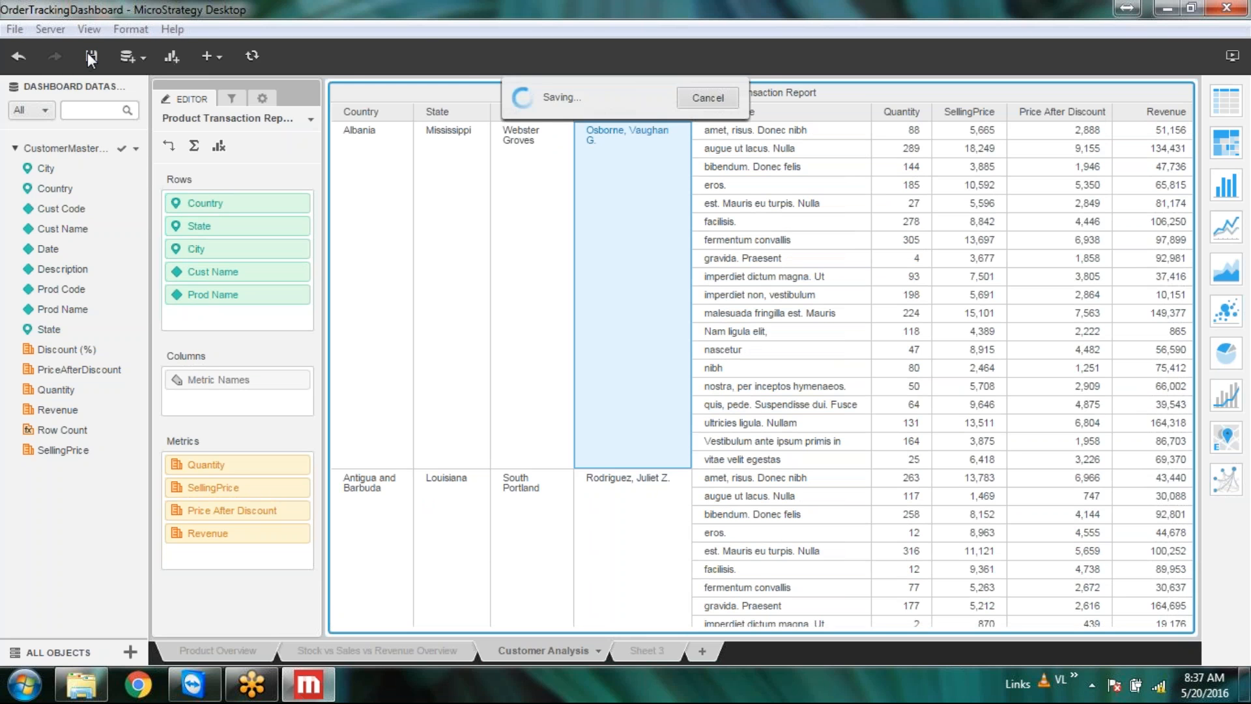
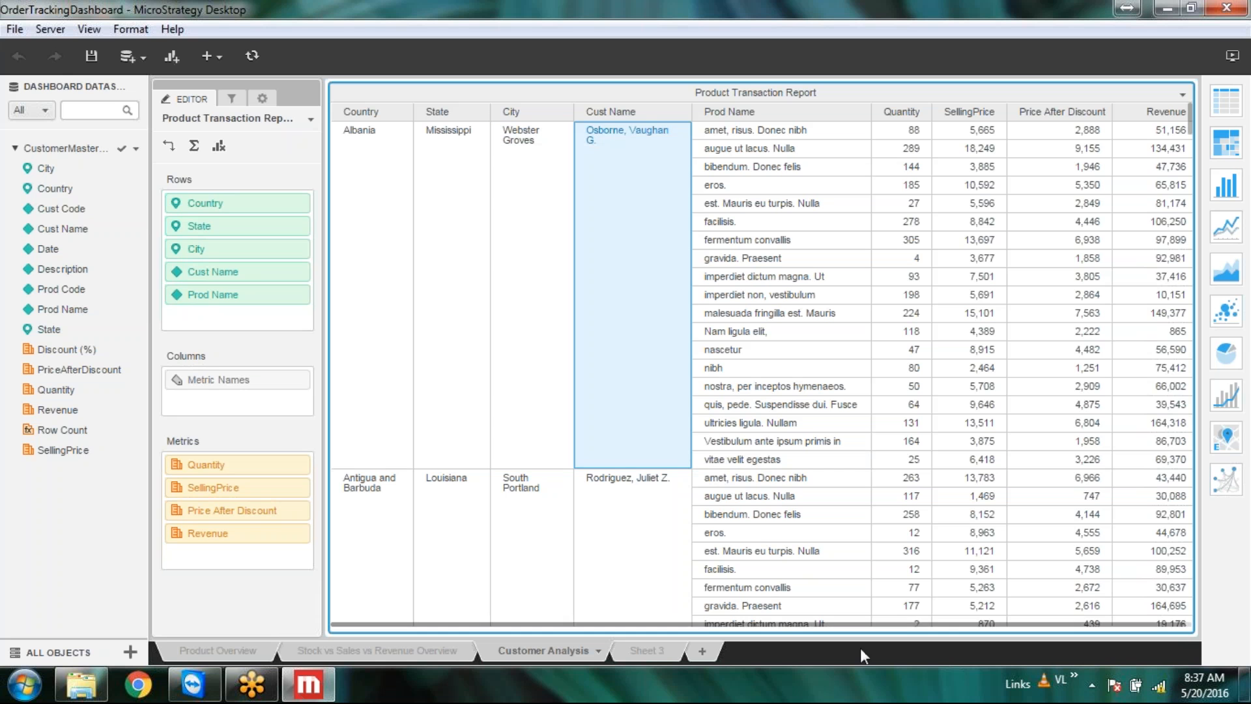
Step: Show the Total subtotal for Cust Name in the Product Transaction Report
left_click(681, 112)
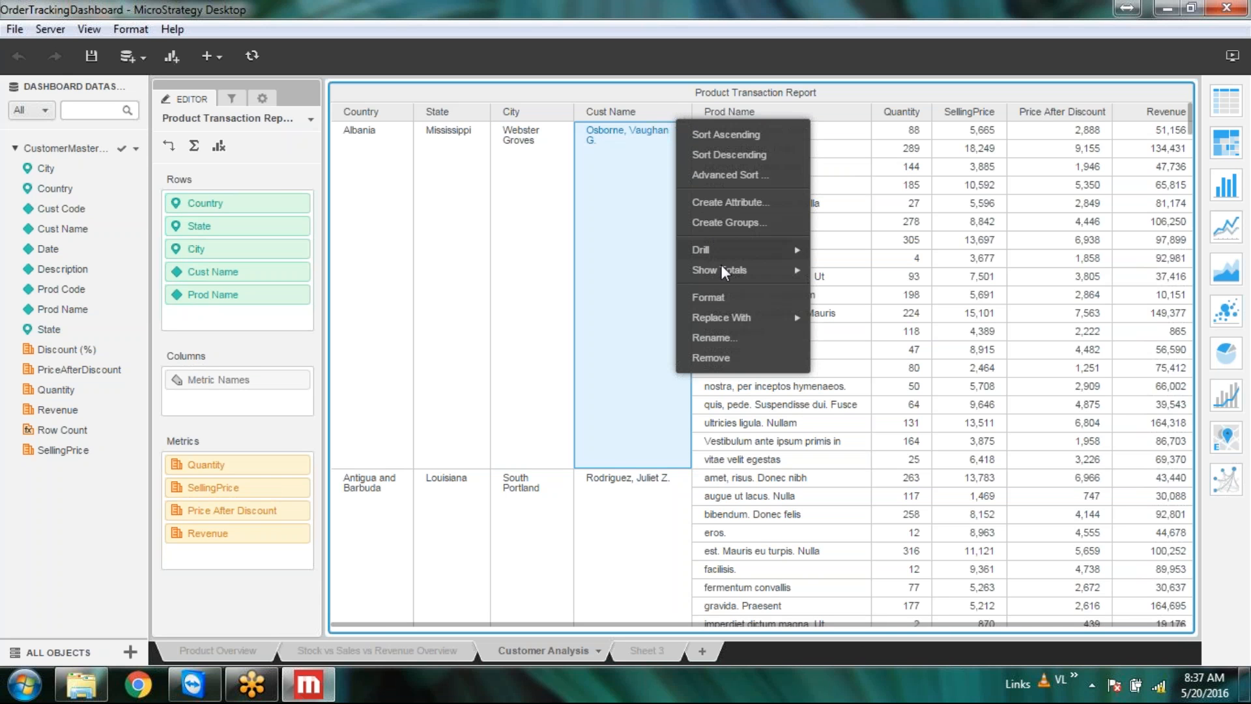
mouse_move(721, 272)
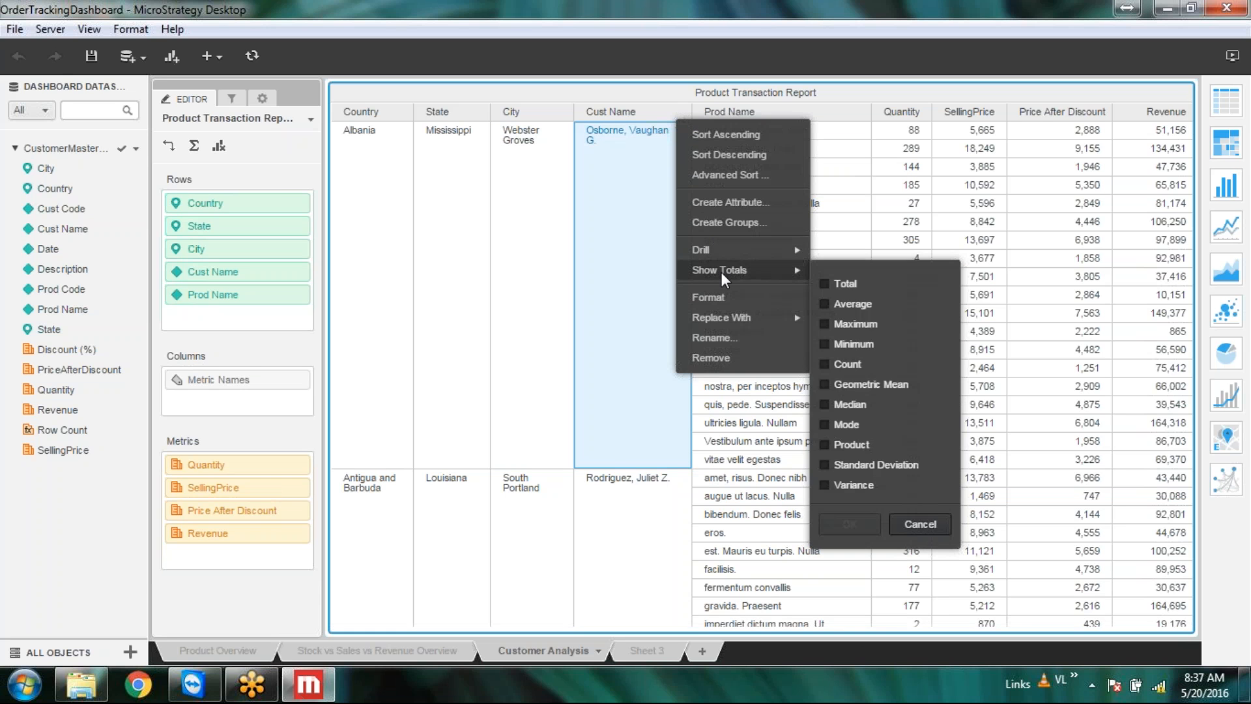
left_click(823, 282)
left_click(851, 523)
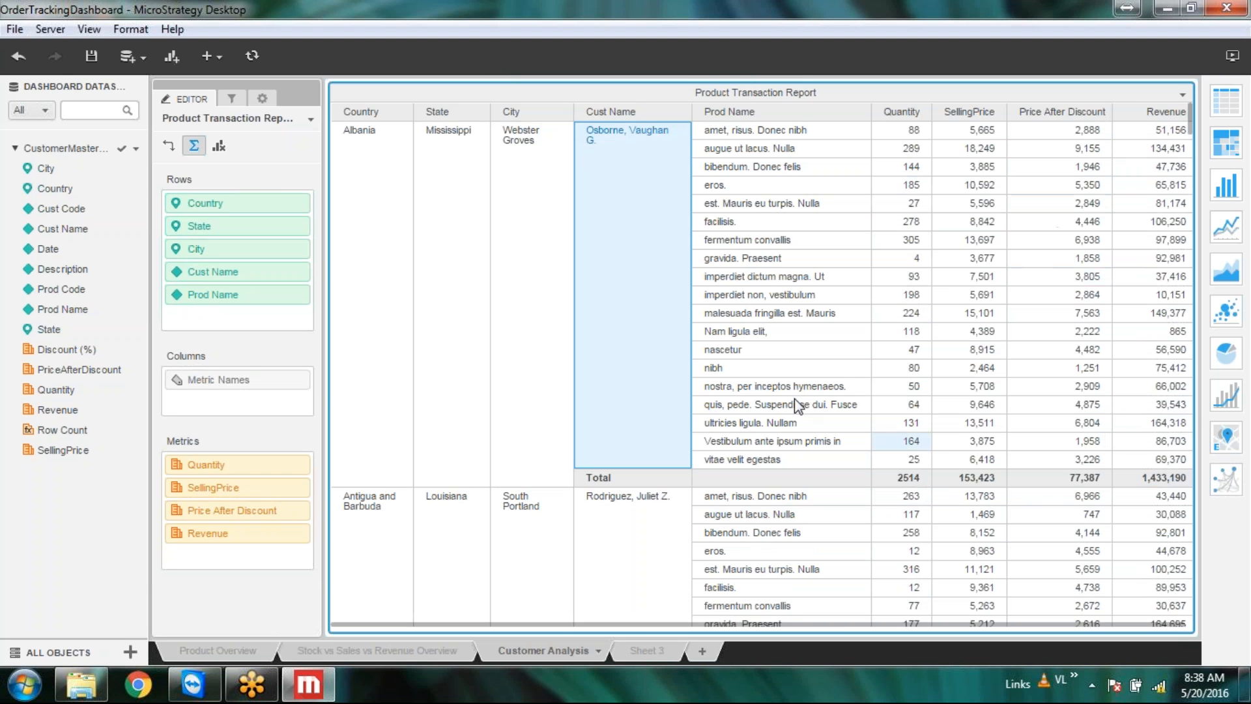
Step: Rename the dataset metrics PriceAfterDiscount as PurchasePrice and Discount (%) as Discount
right_click(132, 378)
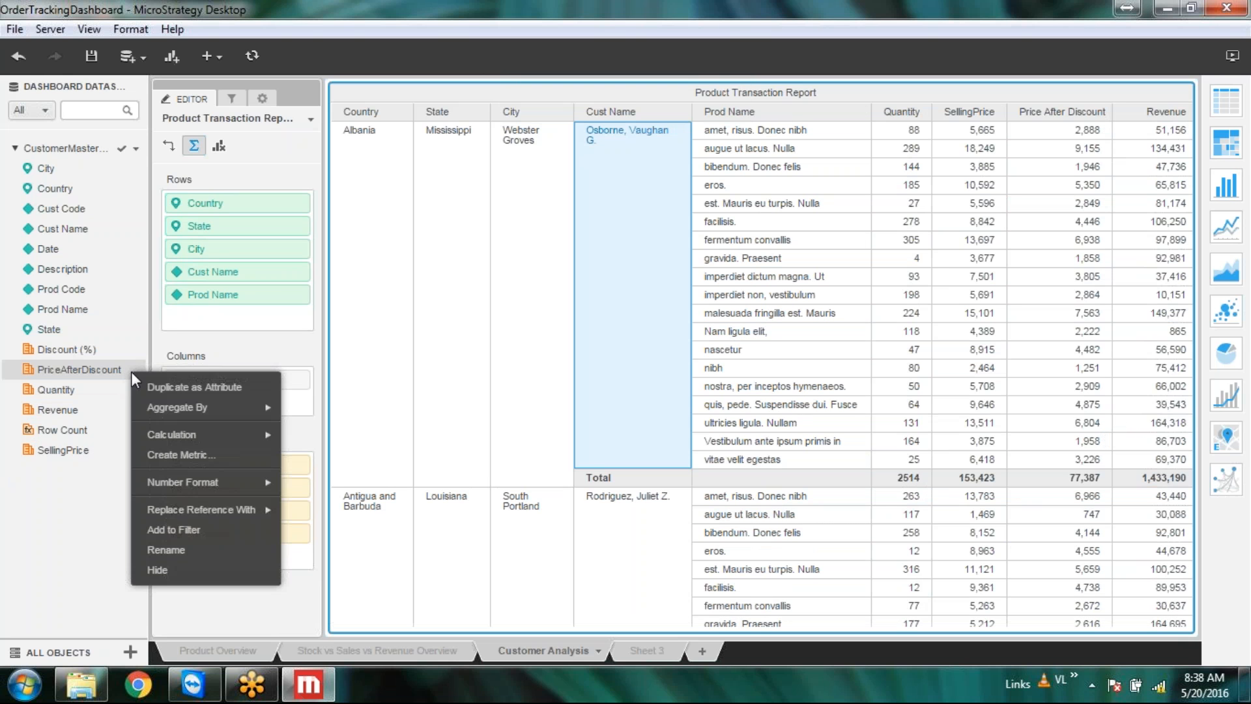
left_click(175, 551)
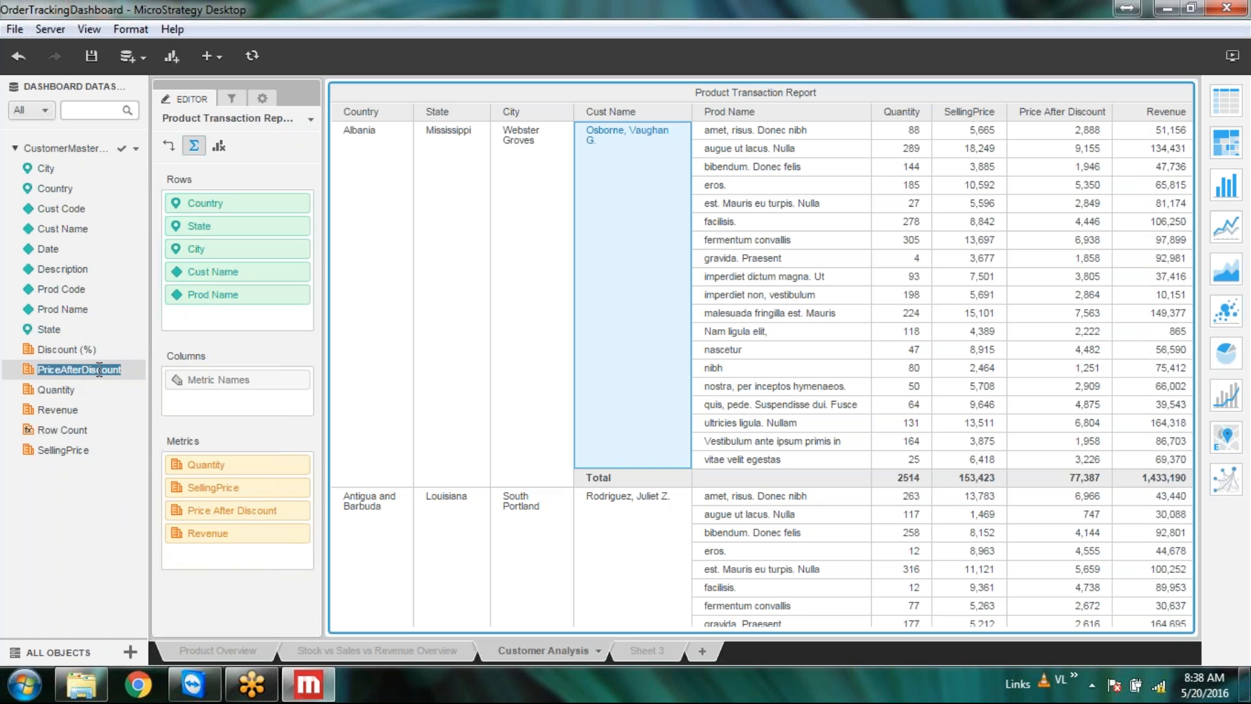
type("PurchasePrice")
key("Return")
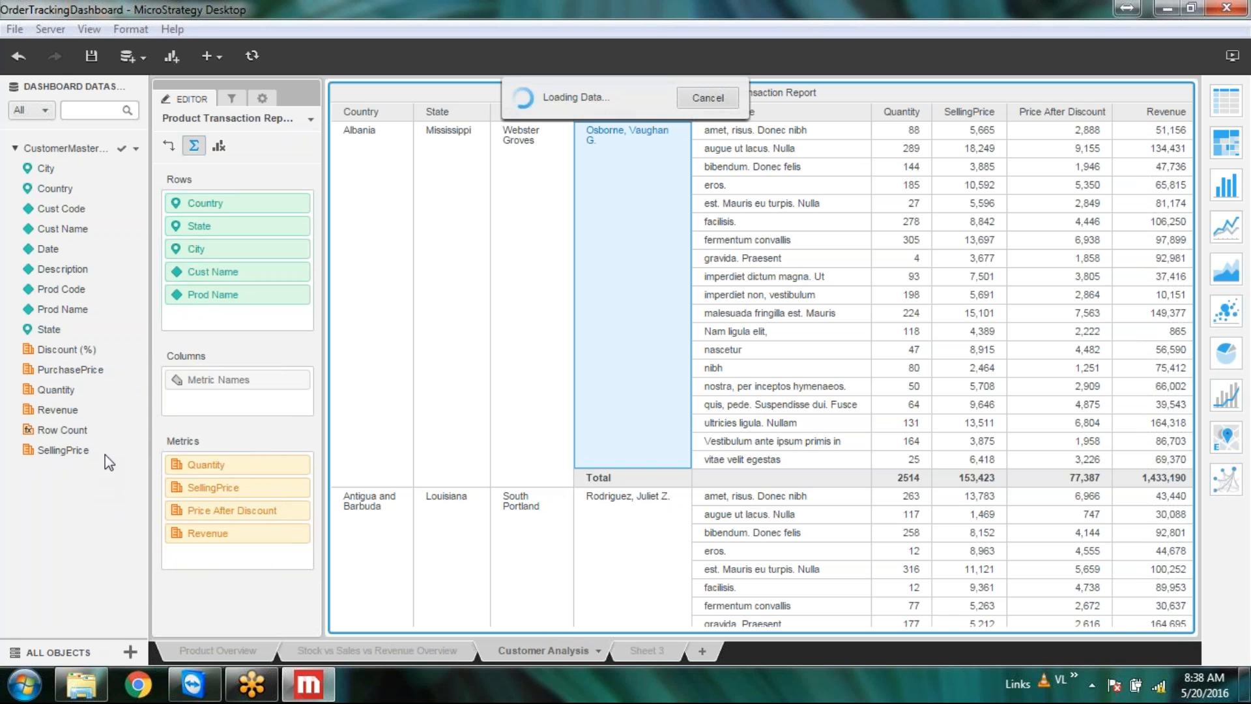
right_click(111, 349)
left_click(146, 524)
left_click(106, 350)
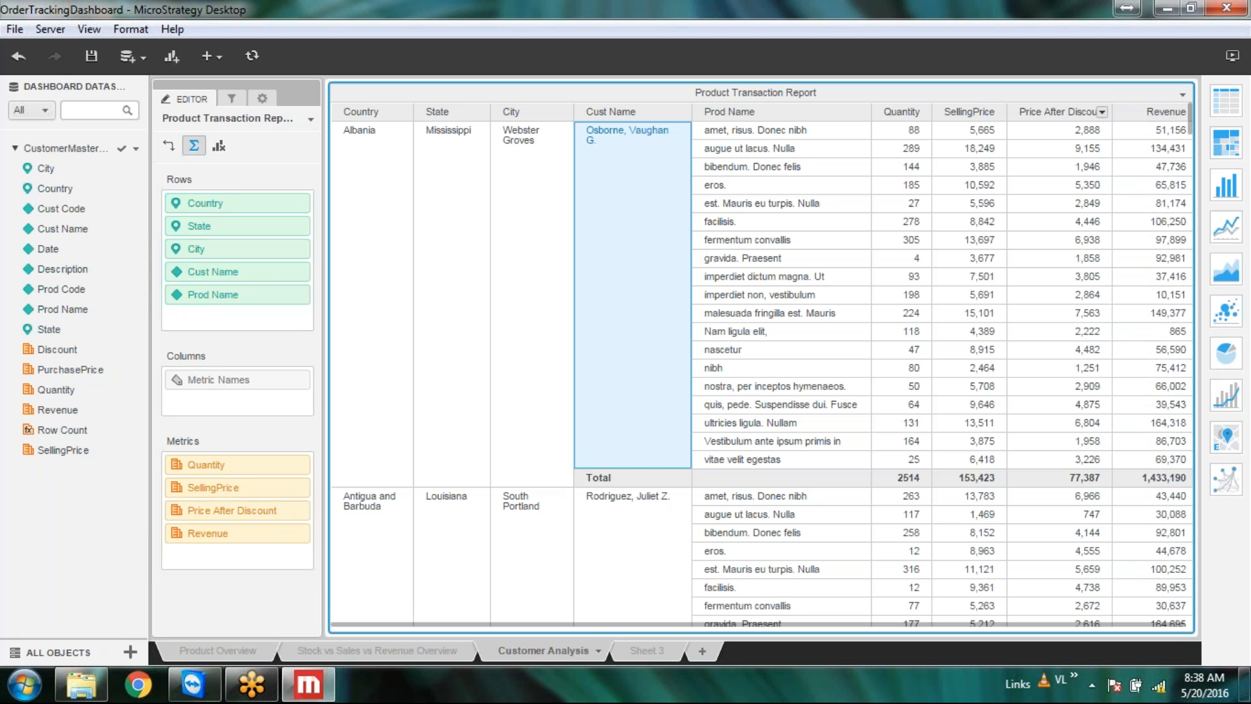
Step: Rename the report's Price After Discount column as Purchase Price
left_click(1101, 112)
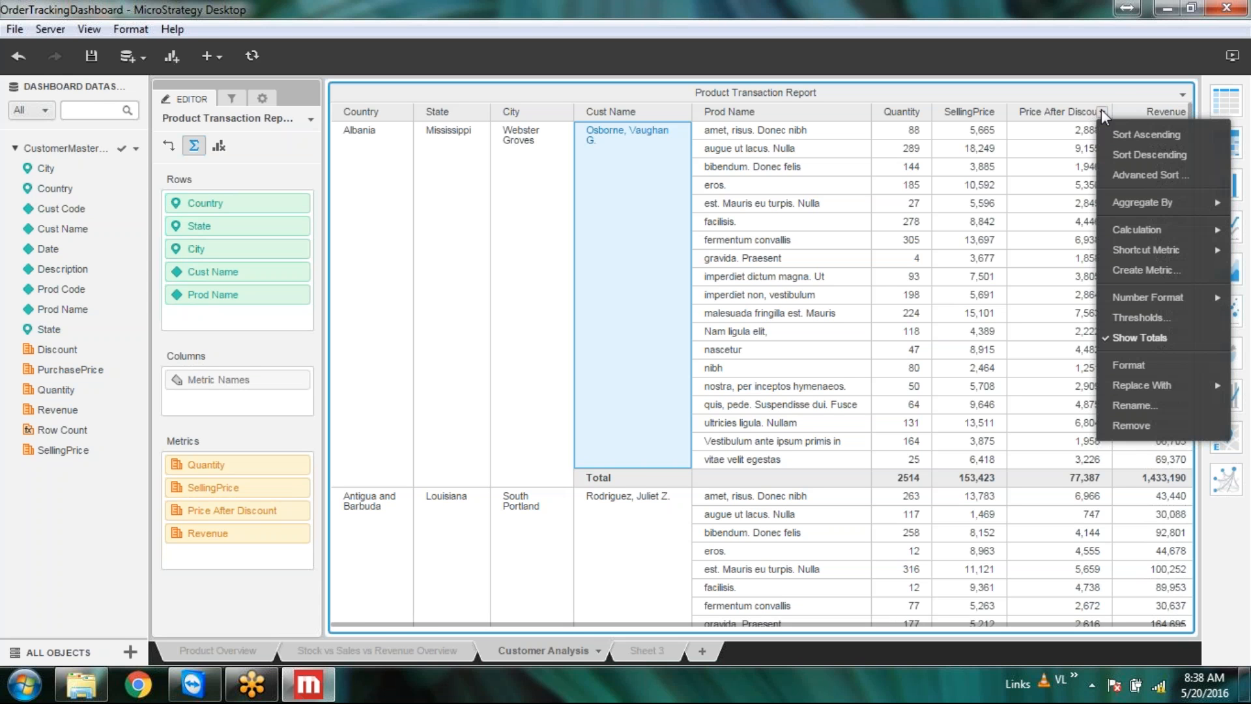
left_click(1135, 404)
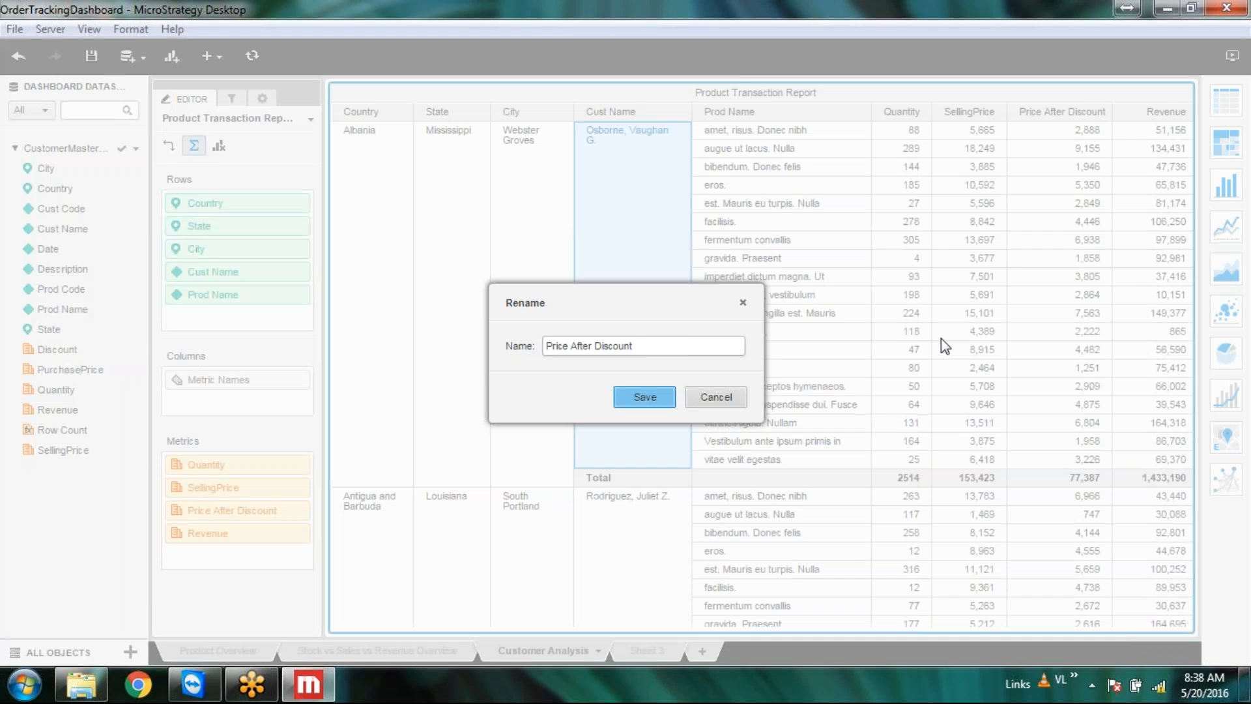
triple_click(652, 347)
type("Purchase Price")
left_click(652, 400)
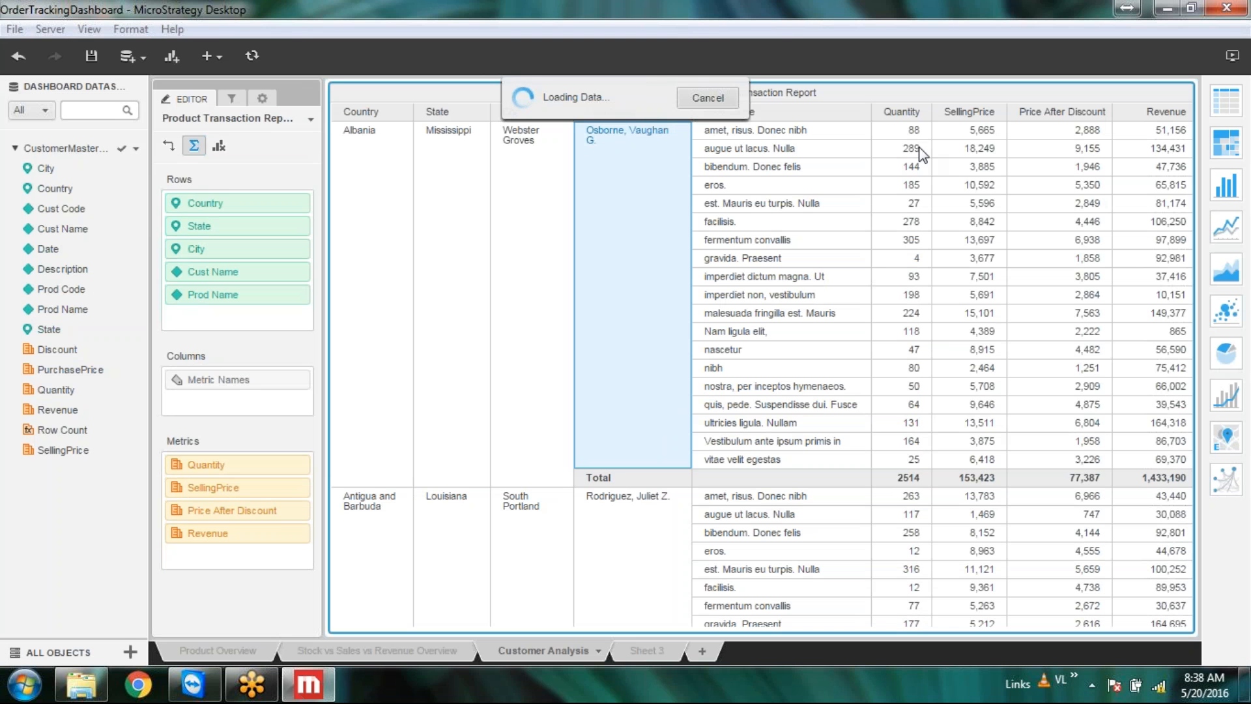
Step: Rename the report's SellingPrice column as Selling Price and place it after Purchase Price
right_click(985, 114)
left_click(1033, 400)
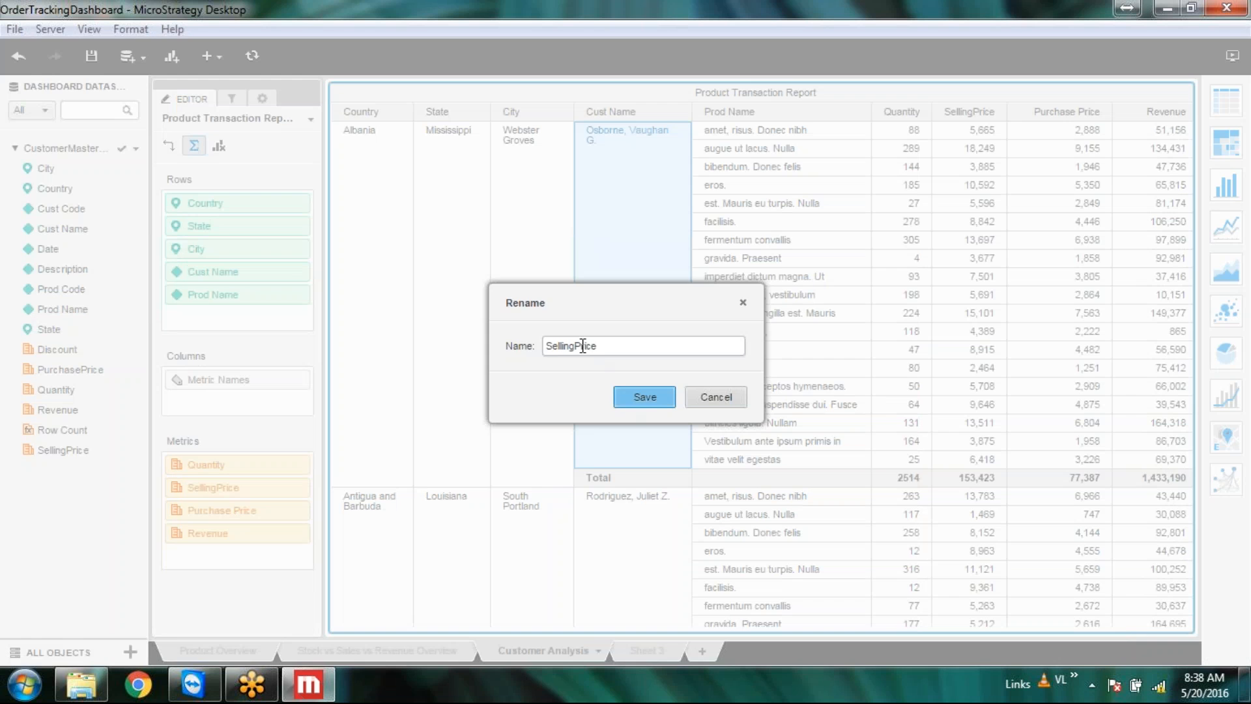
left_click(645, 397)
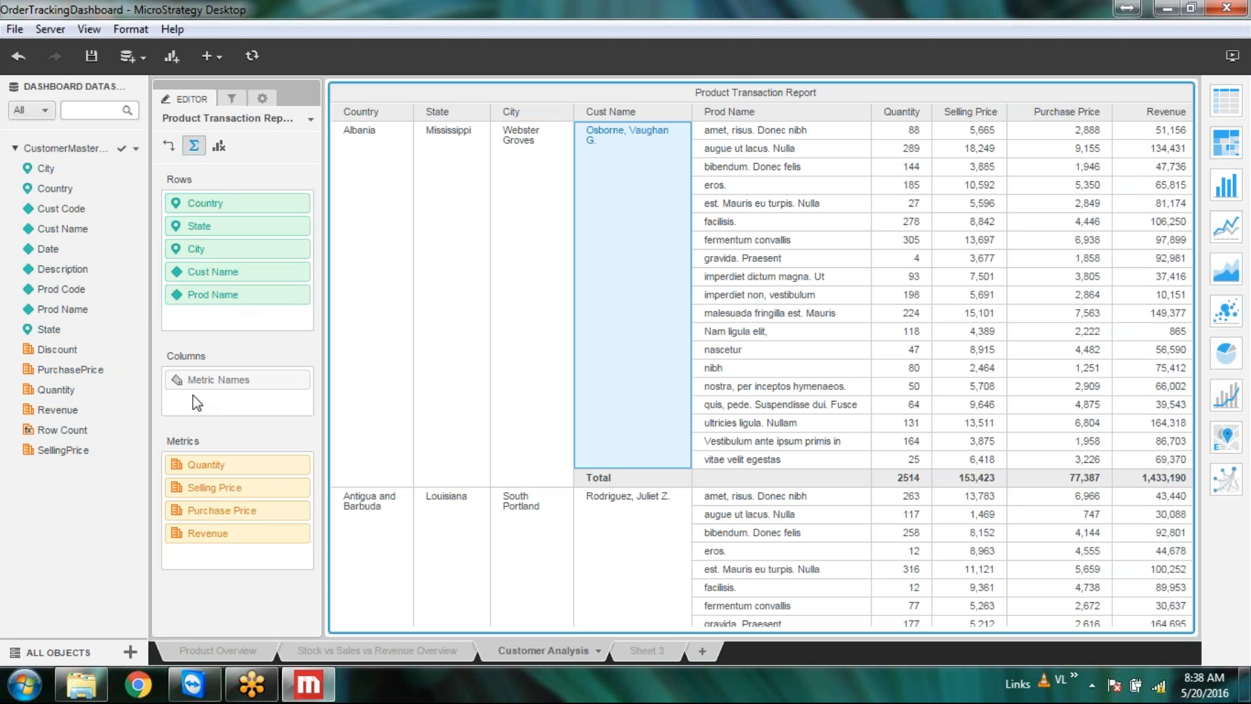
left_click_drag(224, 490, 223, 518)
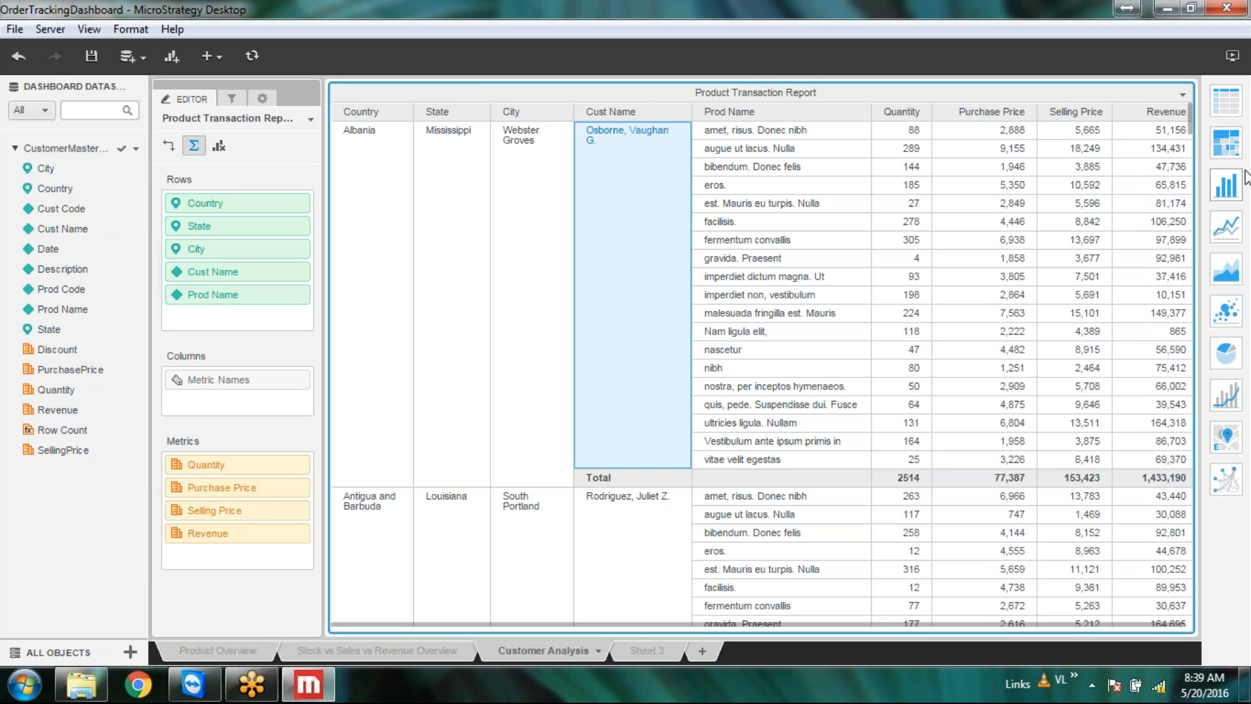
Step: Narrow the Purchase Price column and widen City until South Portland fits on one line
left_click_drag(1037, 111, 1023, 113)
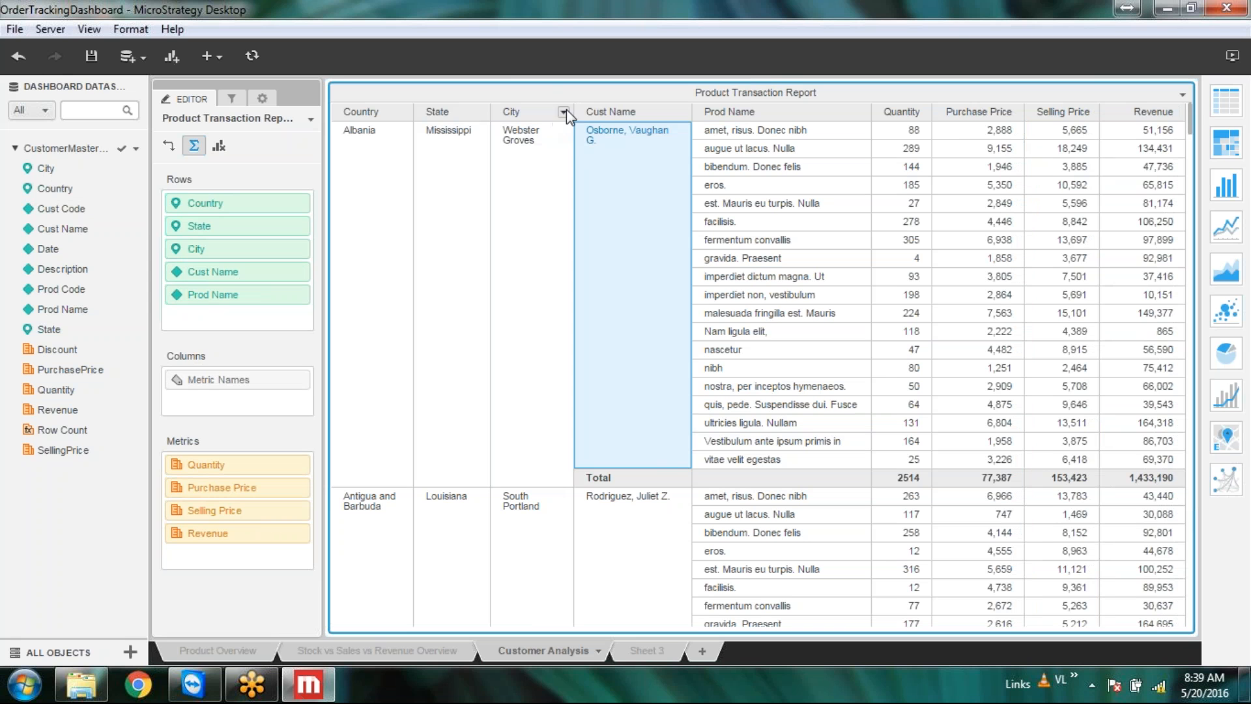
left_click_drag(573, 111, 579, 112)
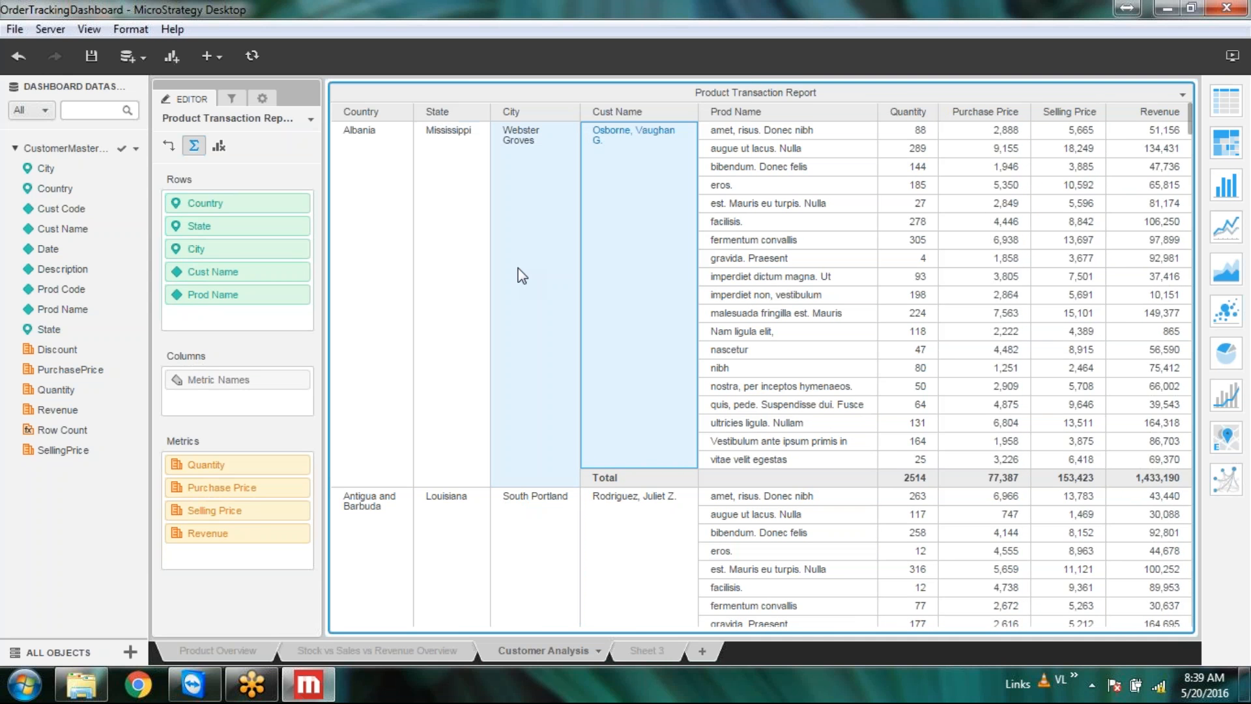
scroll(551, 435, "down", 15)
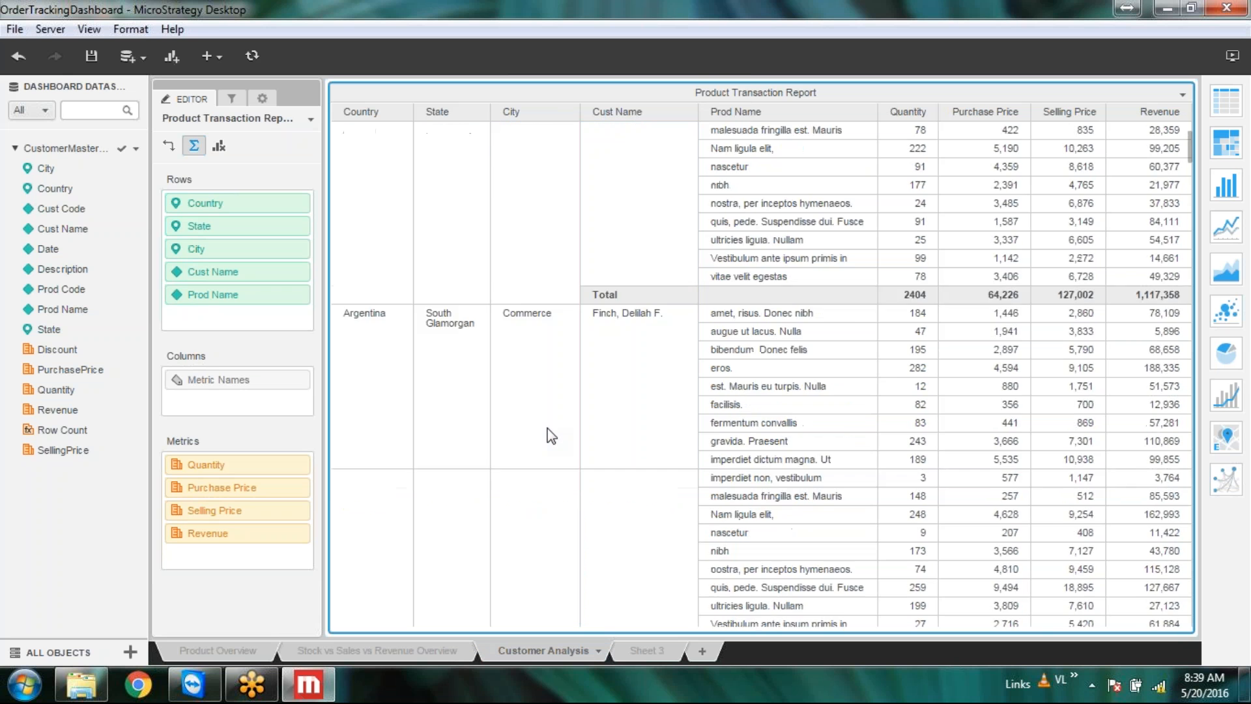
scroll(550, 435, "up", 10)
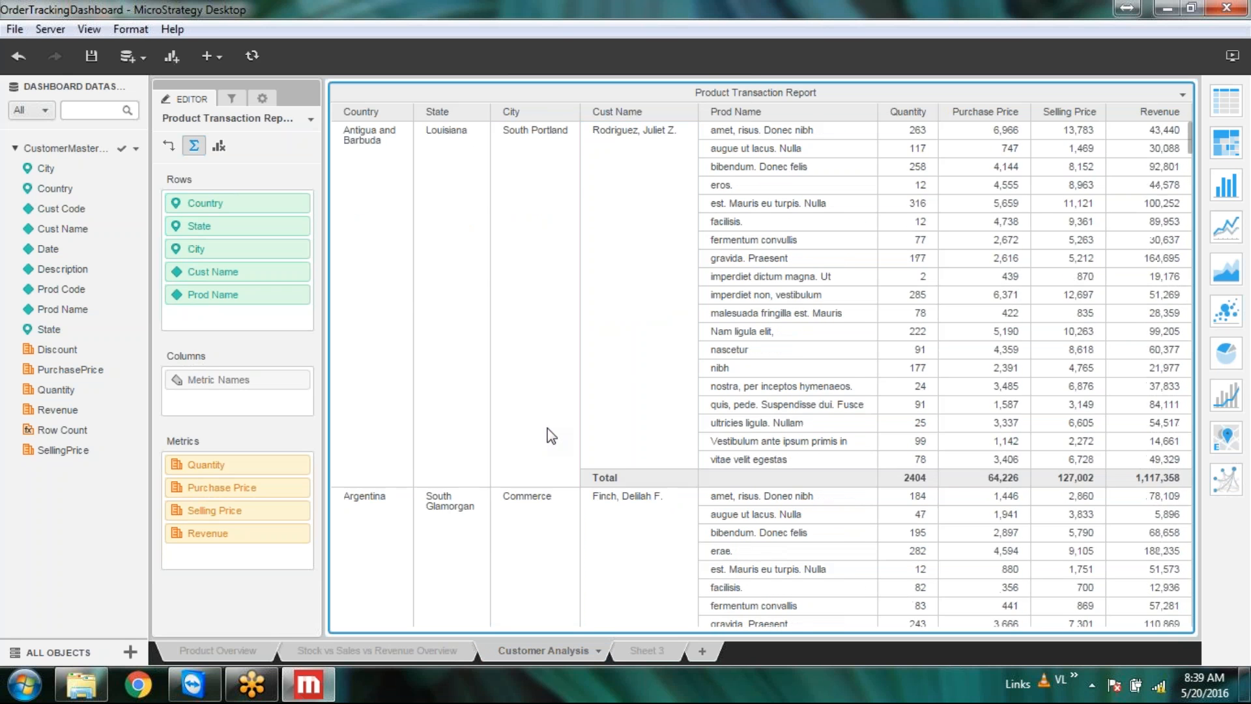
scroll(546, 365, "up", 3)
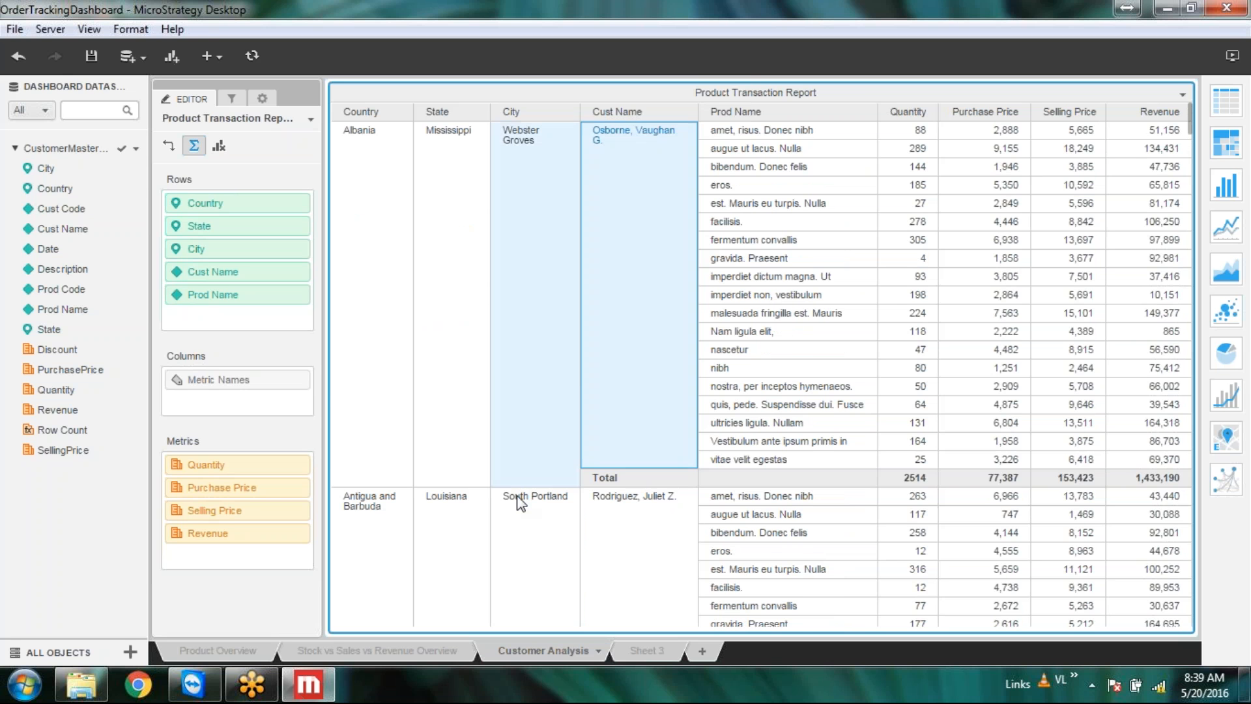
Step: Show the Total subtotal for City in the Product Transaction Report
scroll(518, 496, "down", 4)
scroll(518, 495, "down", 8)
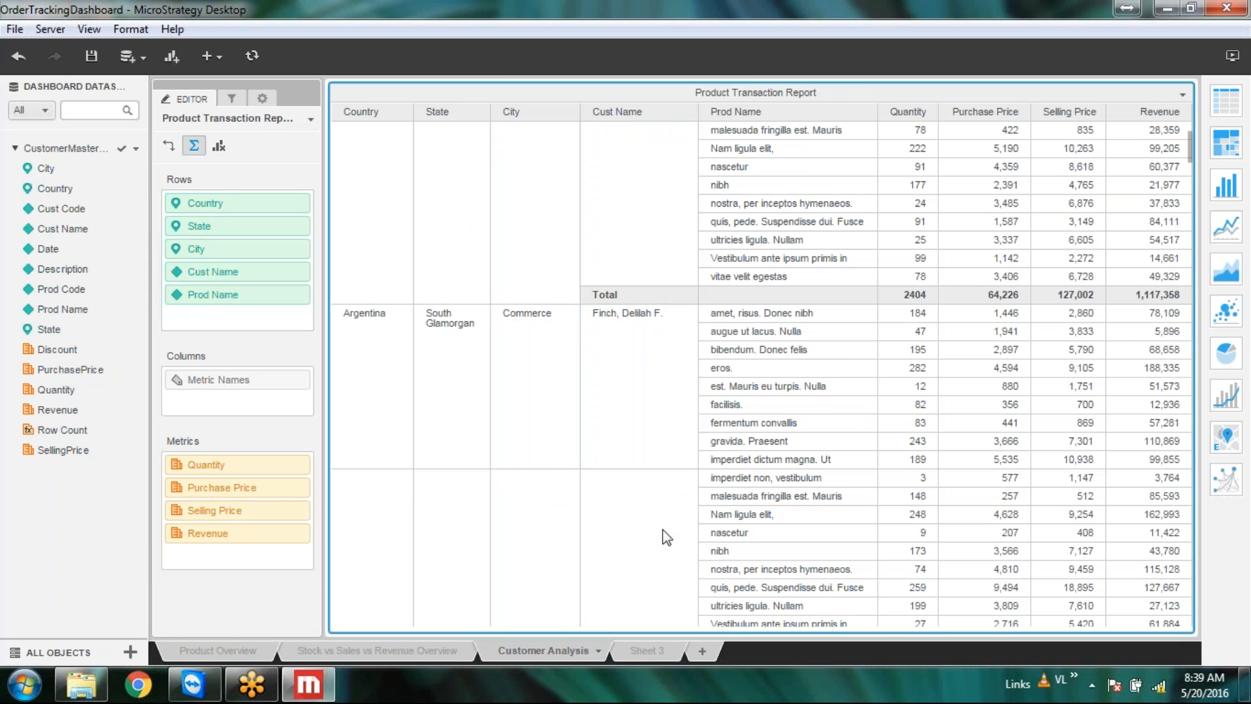
scroll(665, 536, "down", 4)
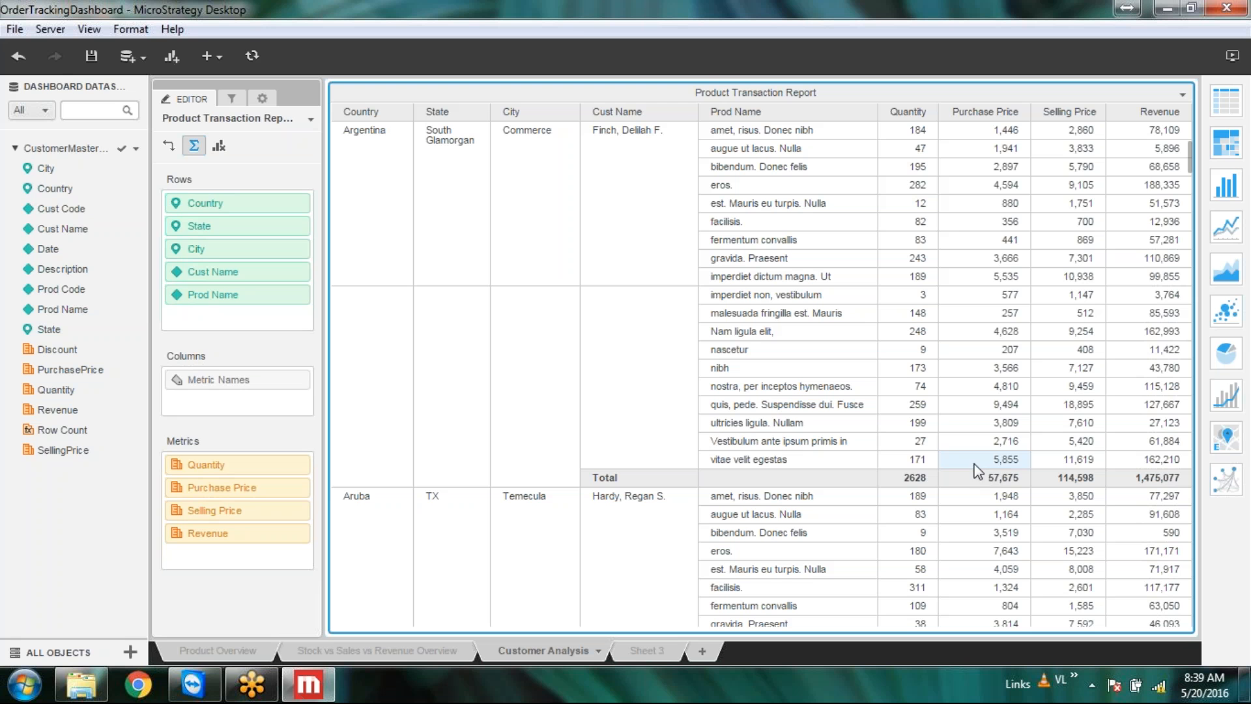
left_click(569, 113)
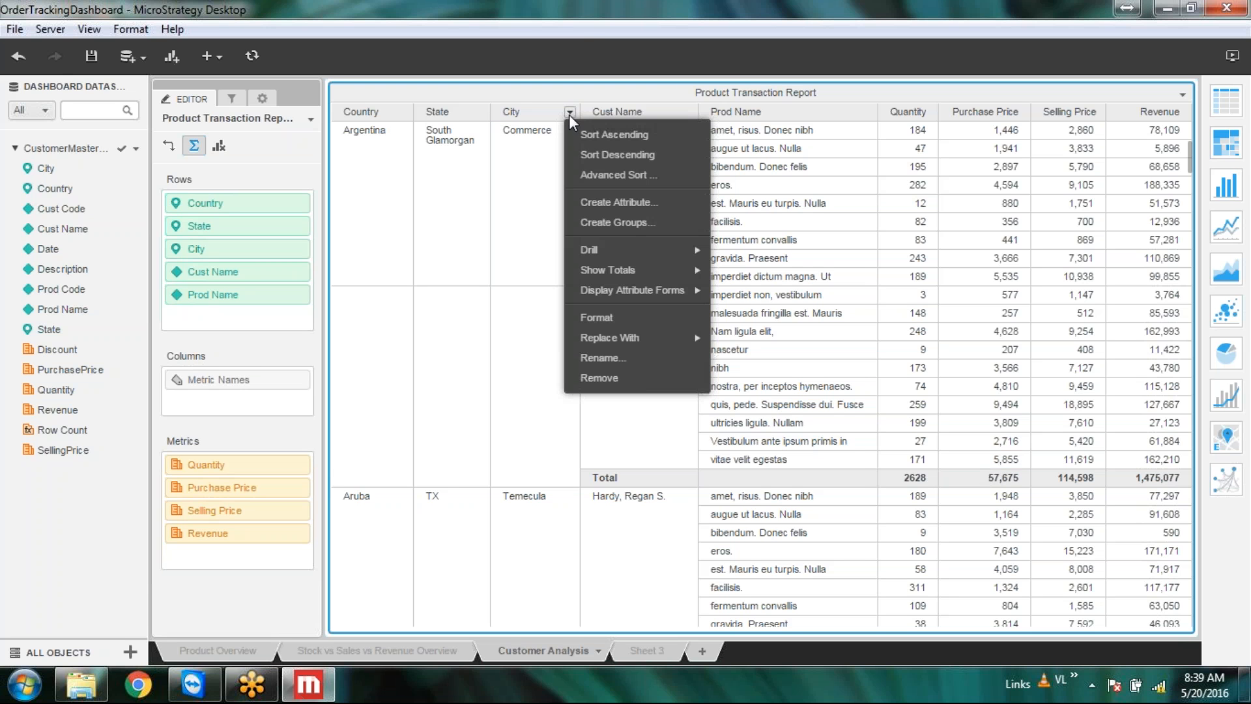
mouse_move(660, 274)
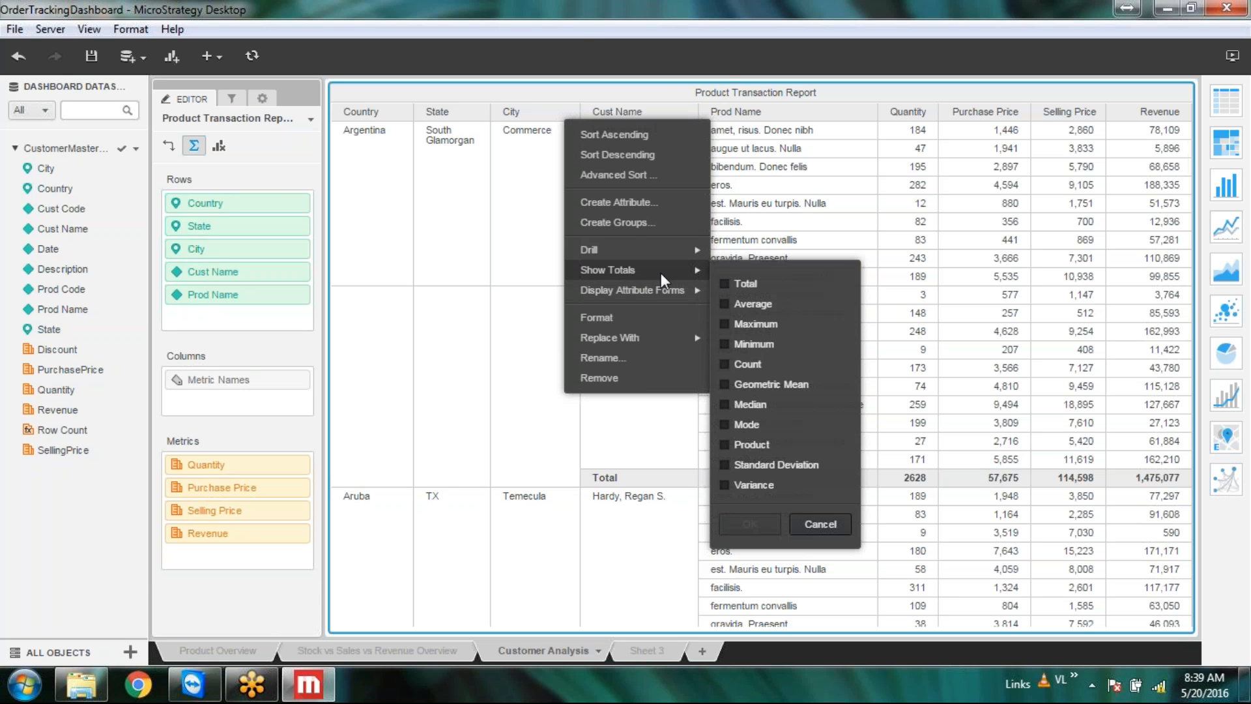
left_click(725, 284)
left_click(753, 524)
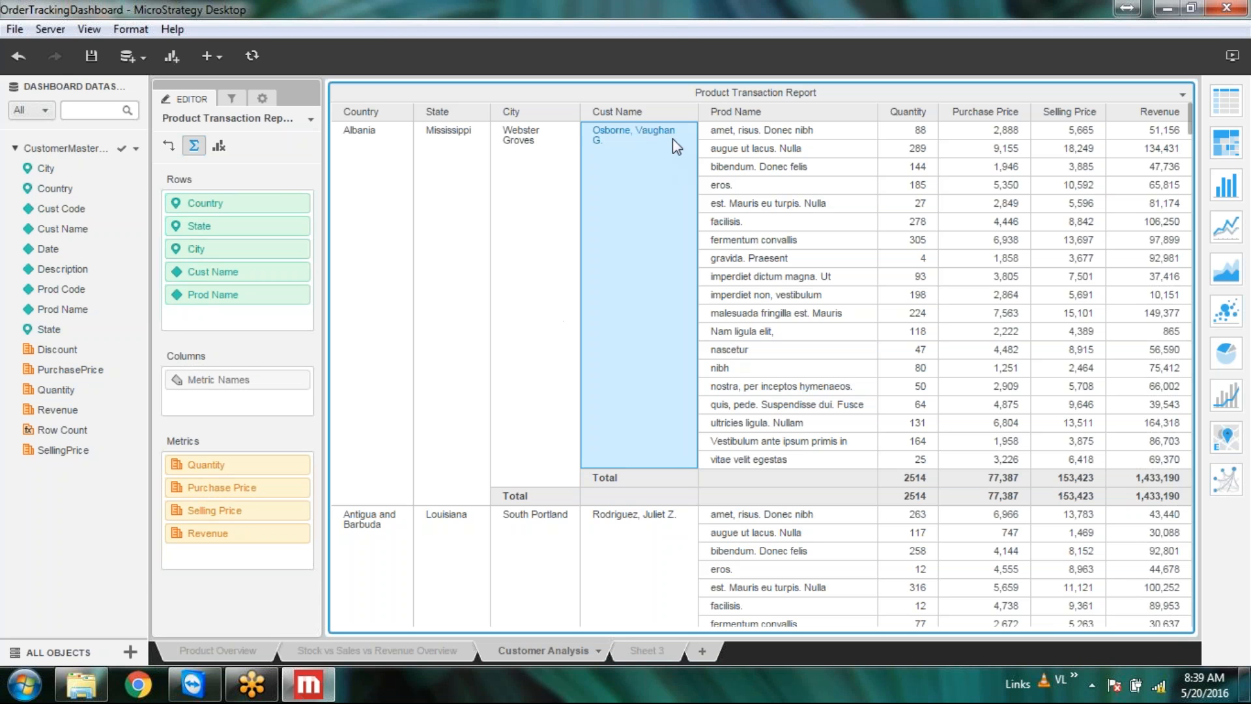
Step: Show the Total subtotal for State in the Product Transaction Report
mouse_move(689, 118)
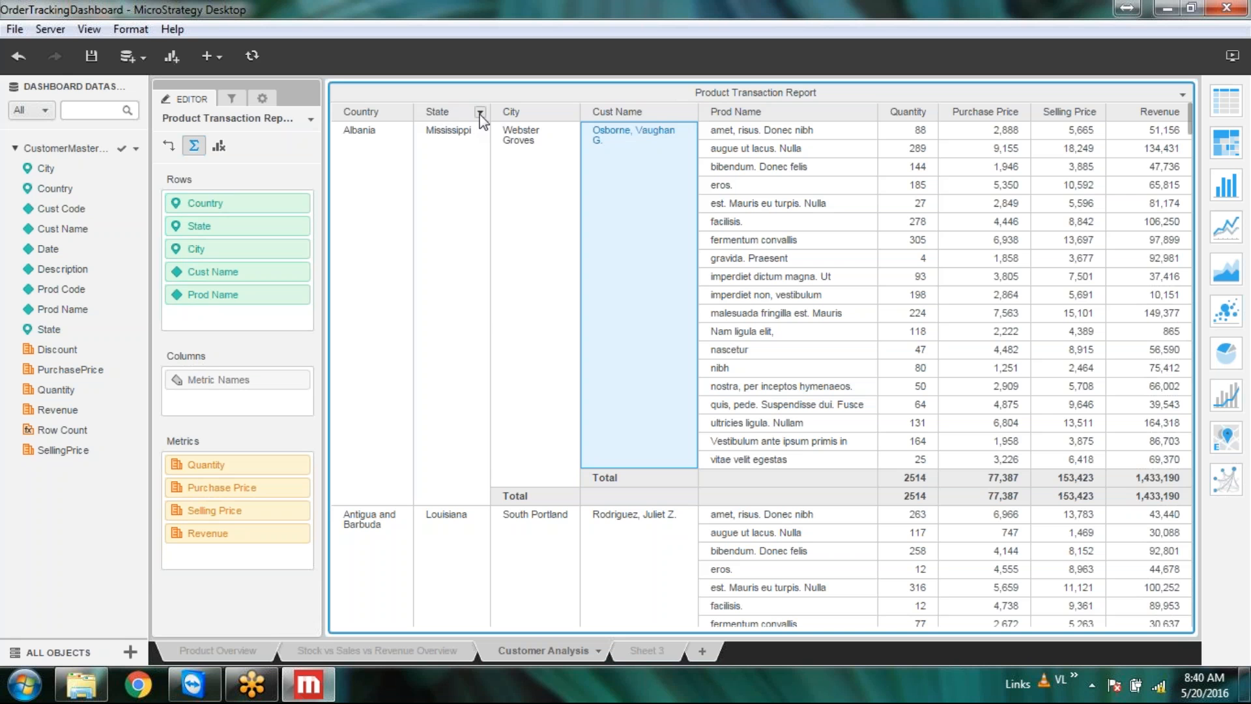
scroll(443, 377, "down", 3)
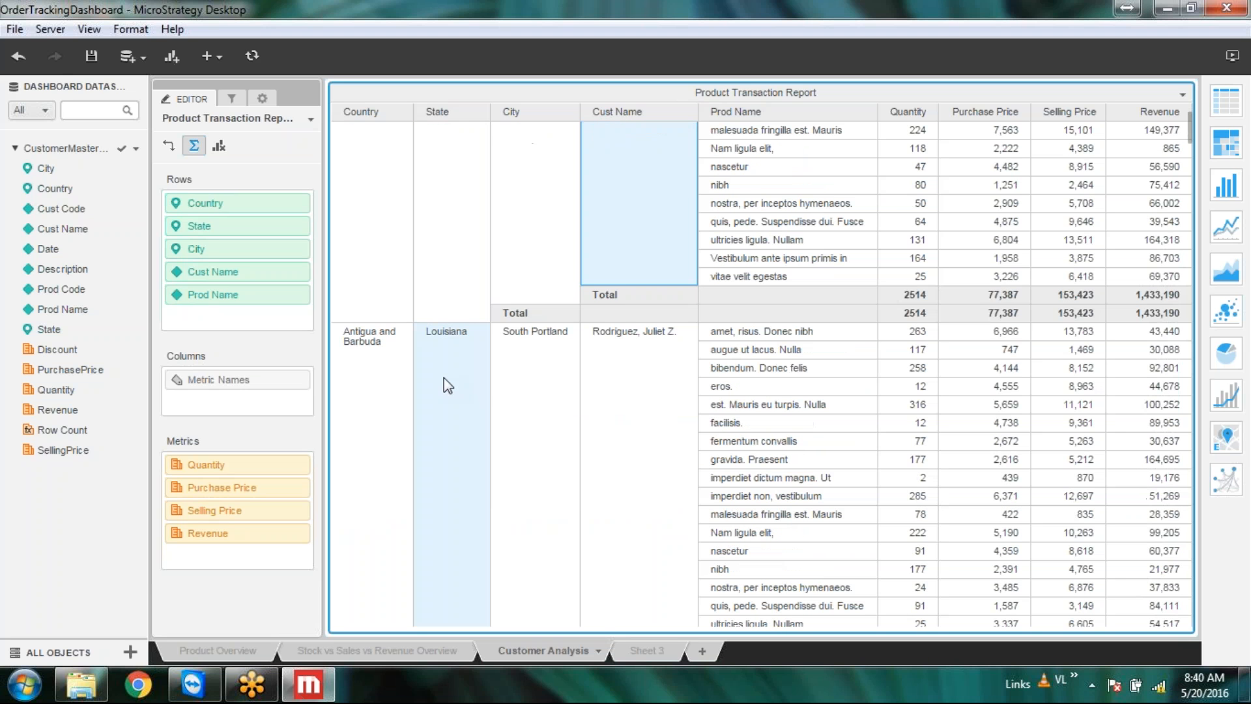
left_click(479, 112)
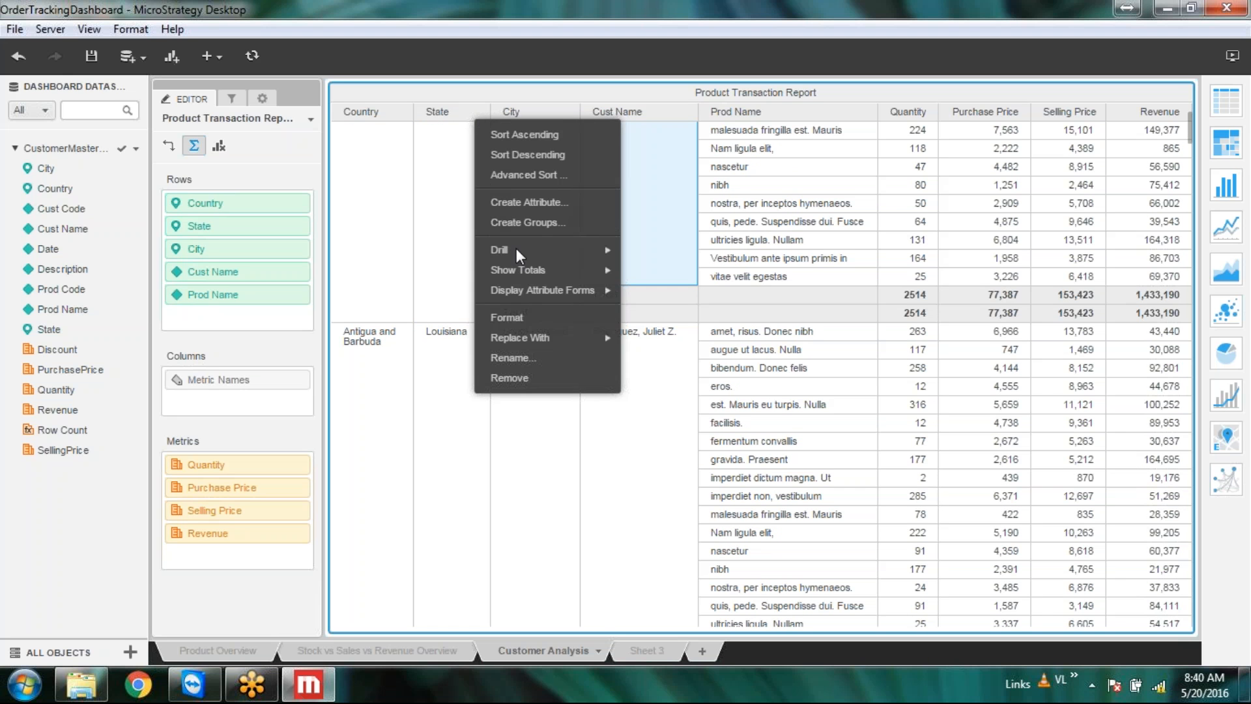
mouse_move(530, 268)
left_click(635, 284)
left_click(666, 531)
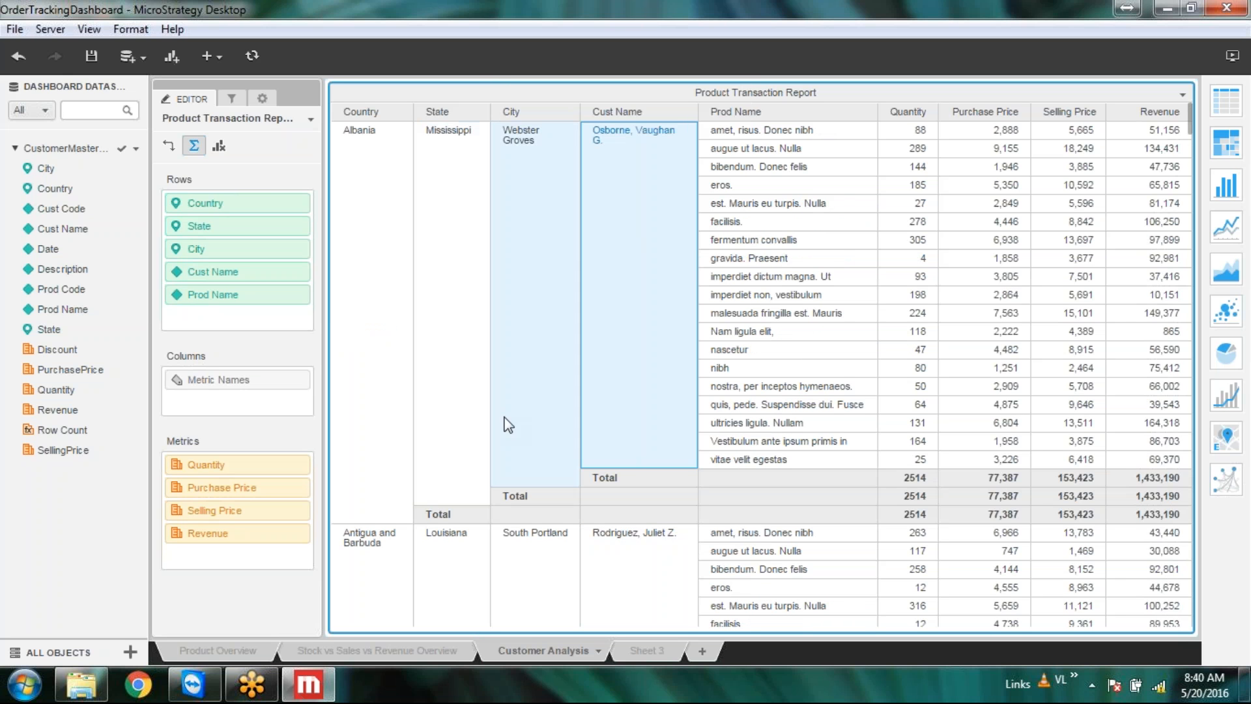
Step: Remove the Total subtotal for State from the Product Transaction Report
left_click(480, 114)
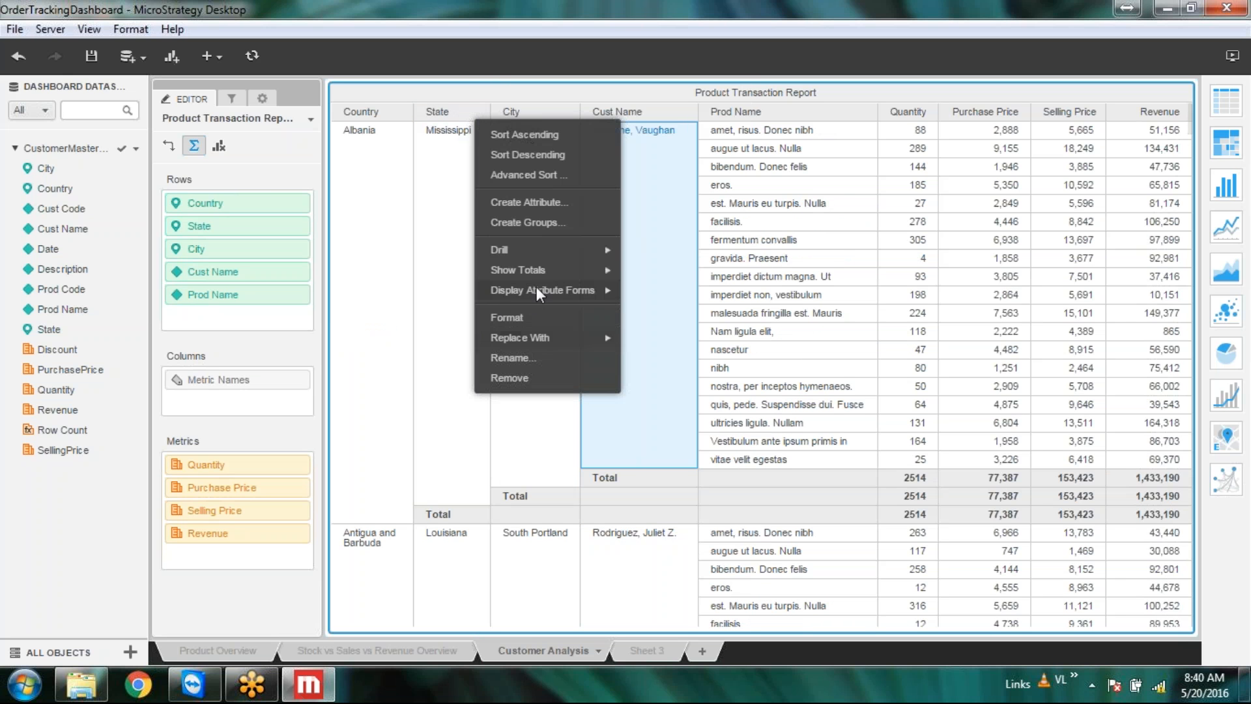
mouse_move(547, 271)
left_click(635, 287)
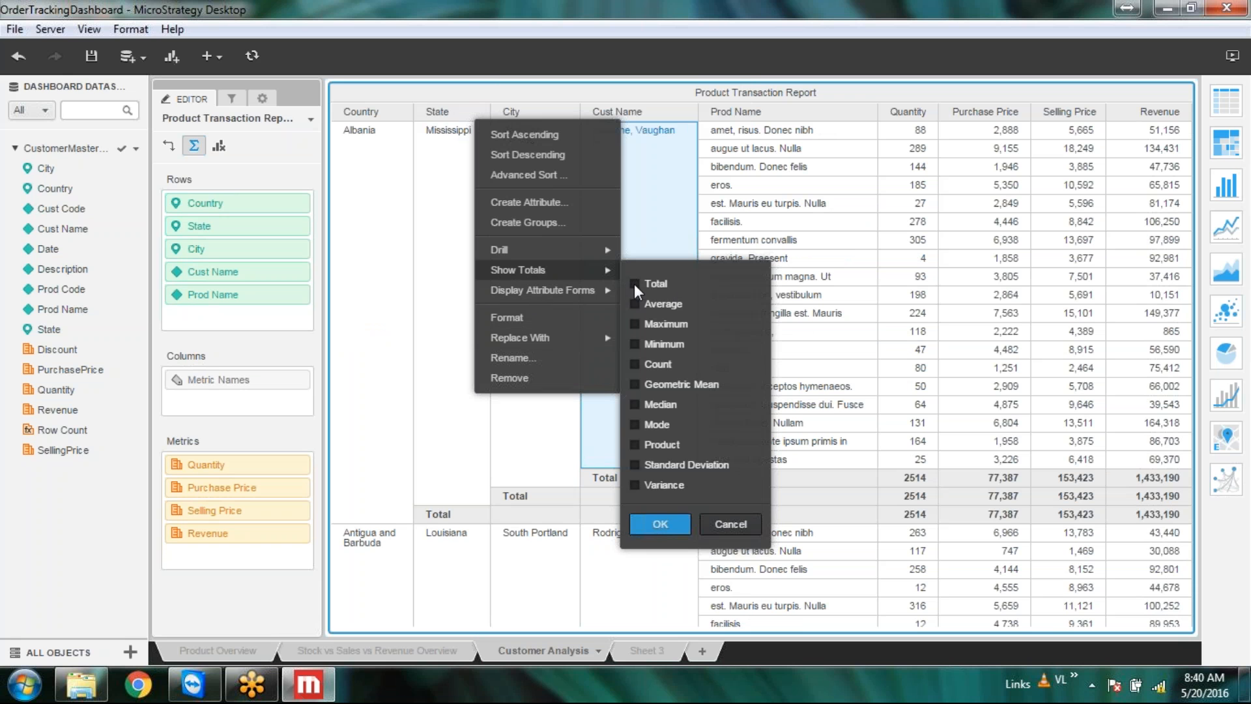
left_click(663, 524)
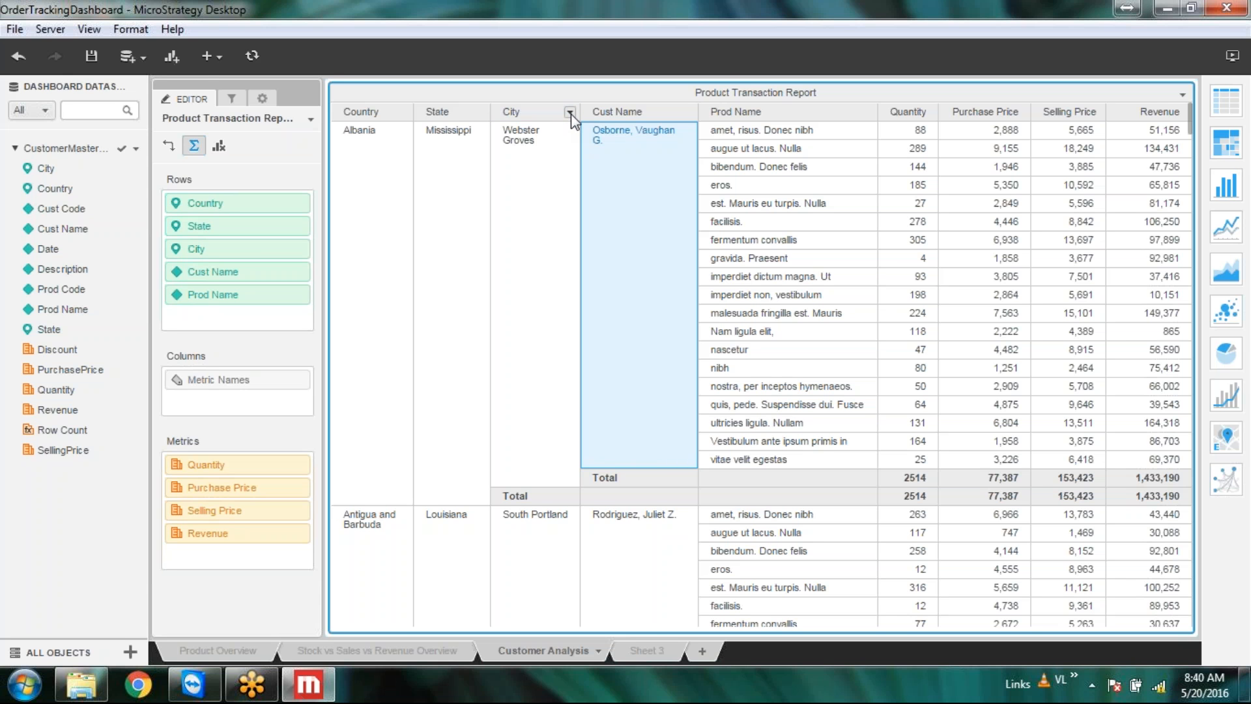
Step: Leave the City column's options unchanged and save the dashboard
left_click(570, 113)
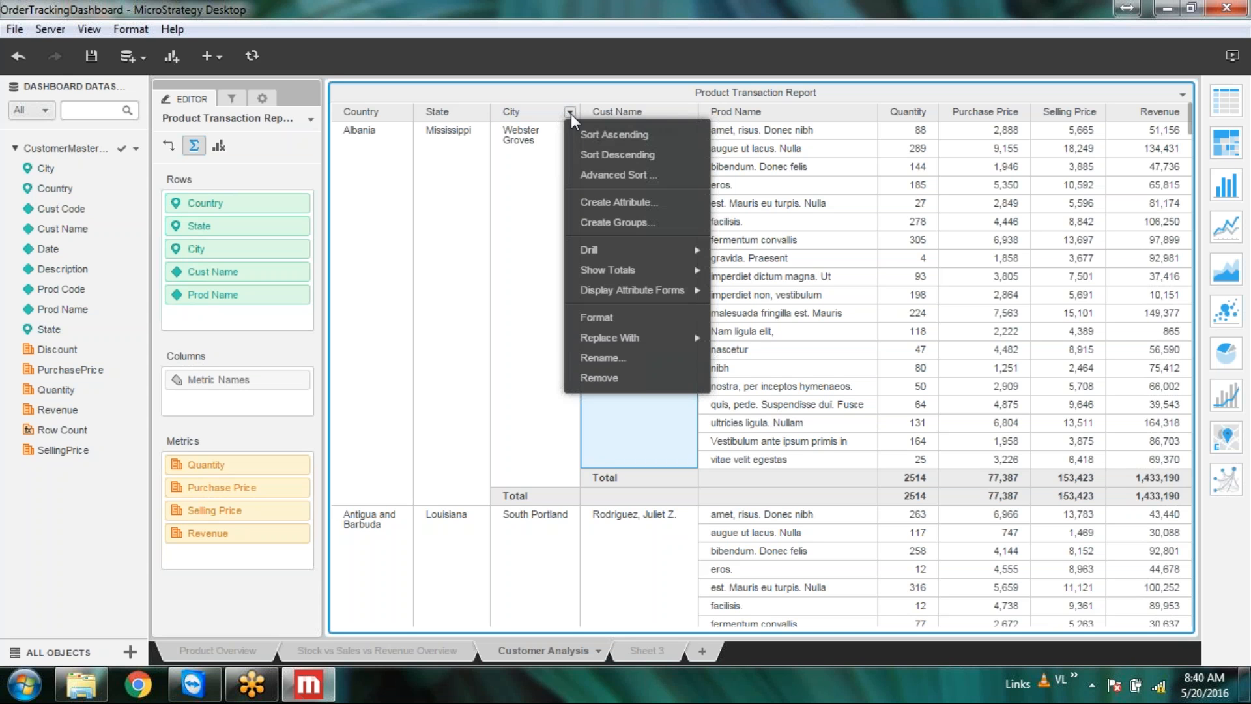
mouse_move(661, 334)
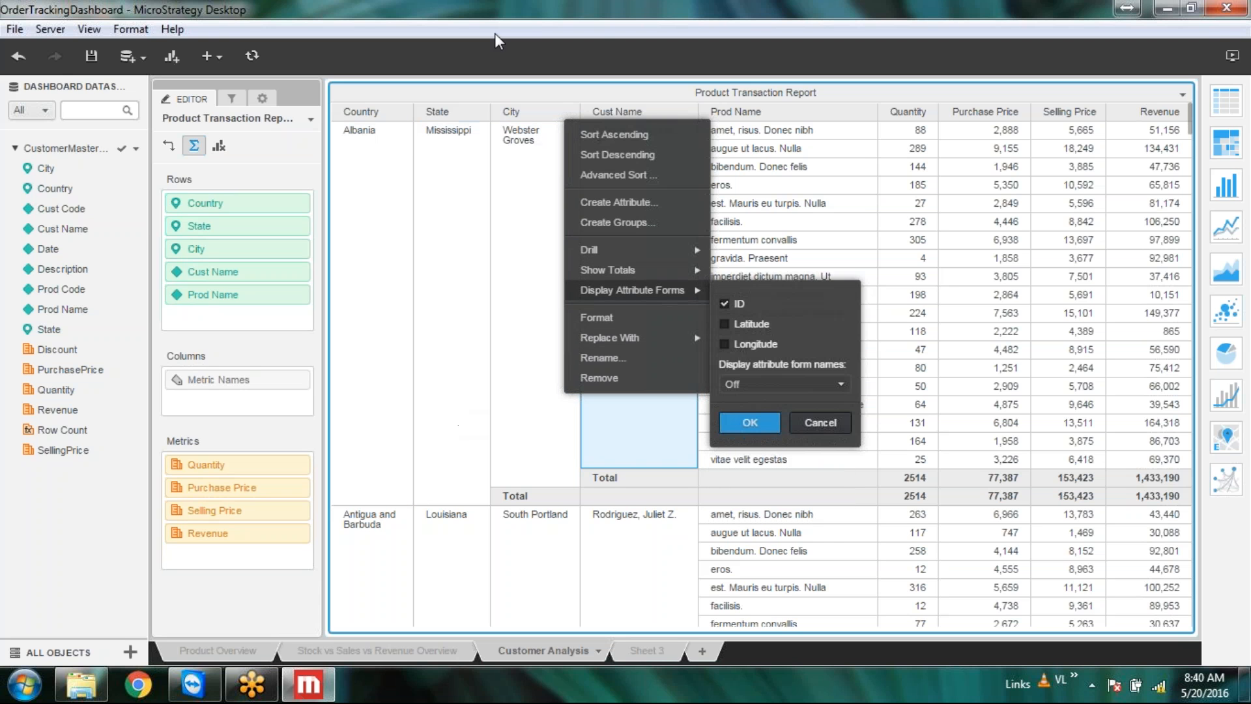
left_click(551, 57)
left_click(91, 57)
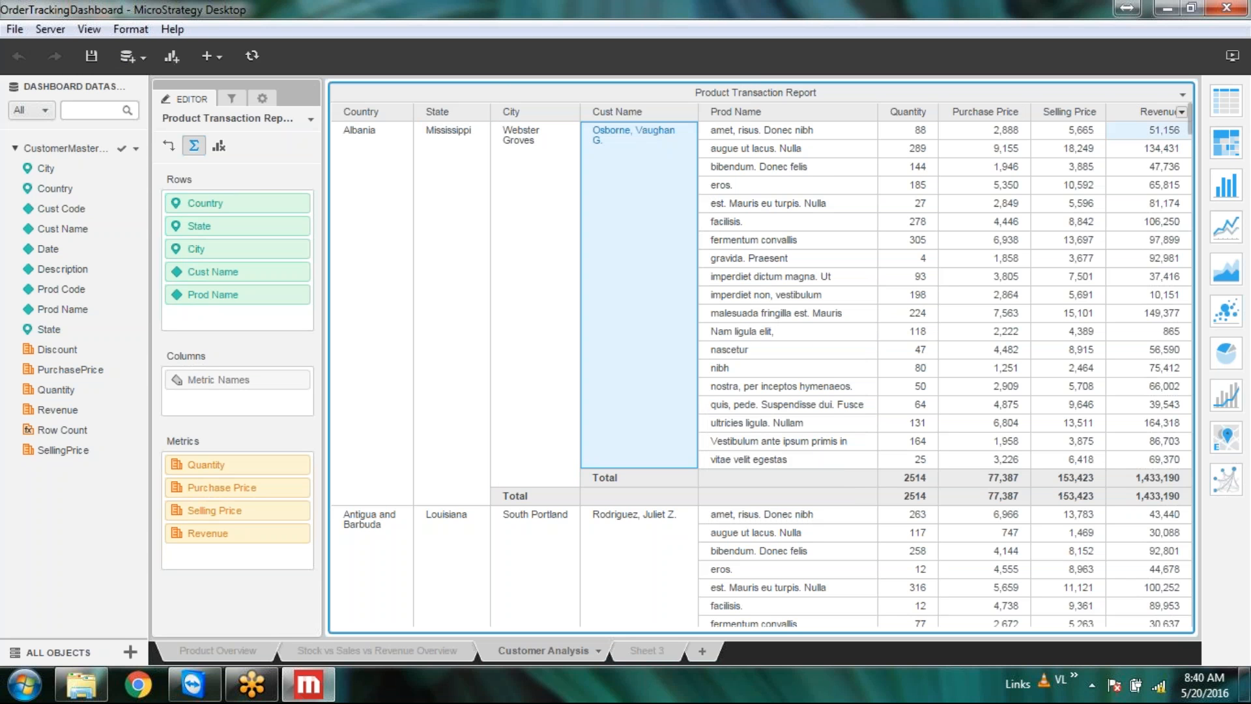
Step: Review the customer and city totals across countries in the Product Transaction Report and save the dashboard again
scroll(1189, 196, "down", 10)
left_click_drag(1189, 190, 1182, 98)
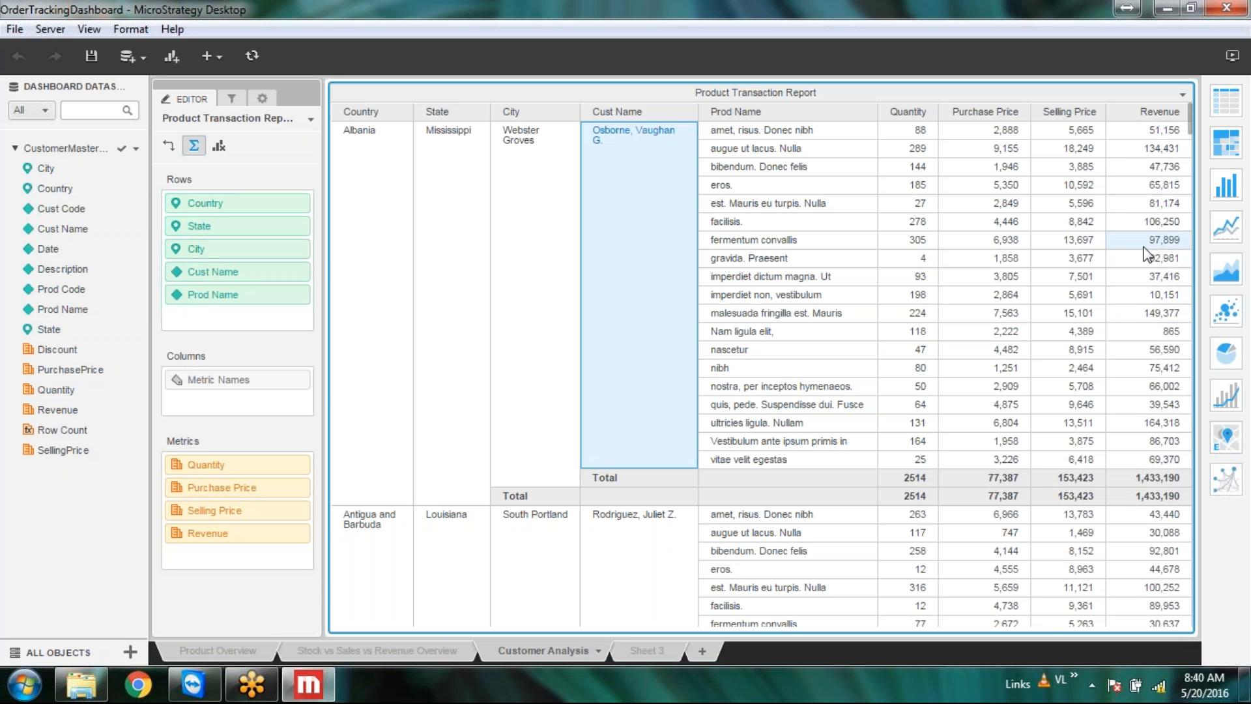
scroll(1133, 389, "down", 10)
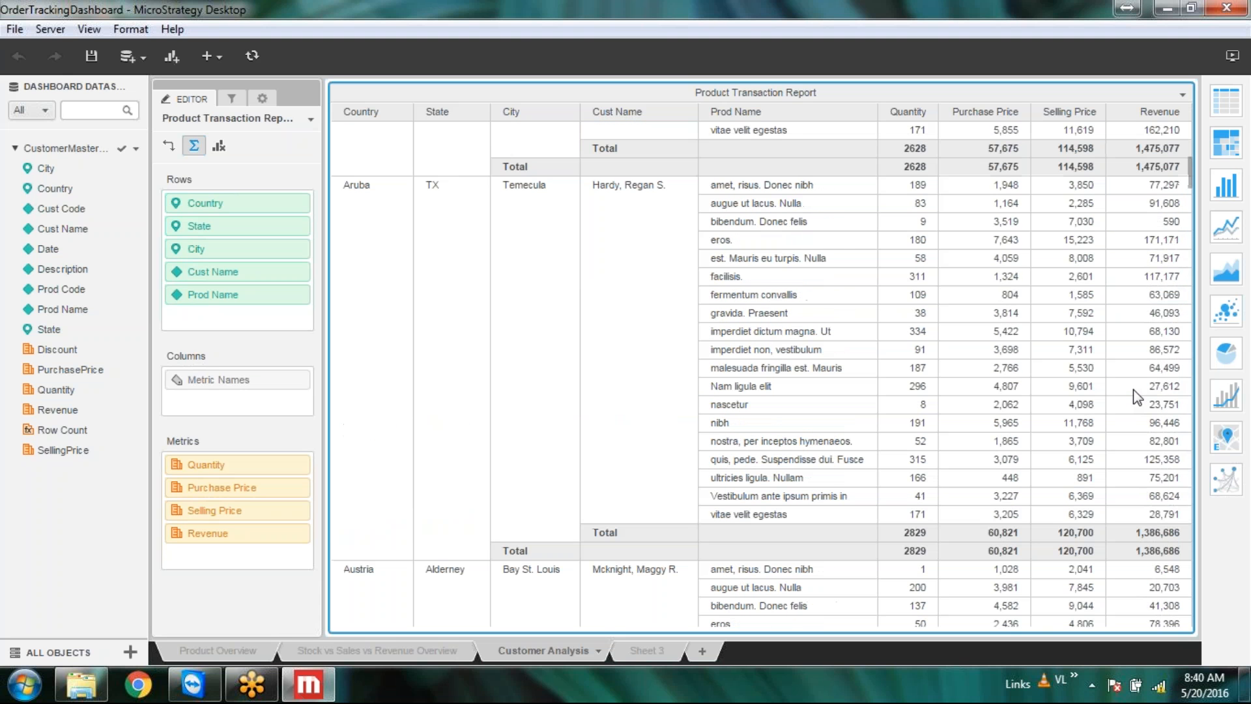
scroll(1133, 389, "down", 15)
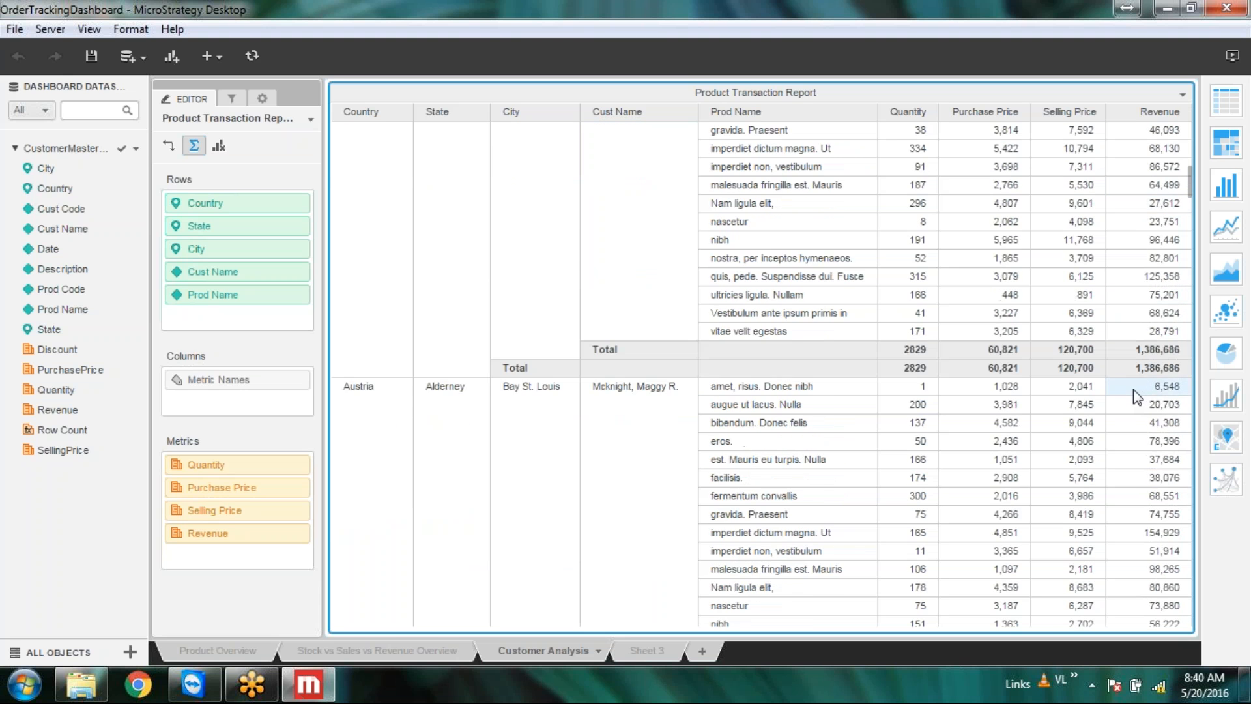
scroll(1132, 388, "down", 10)
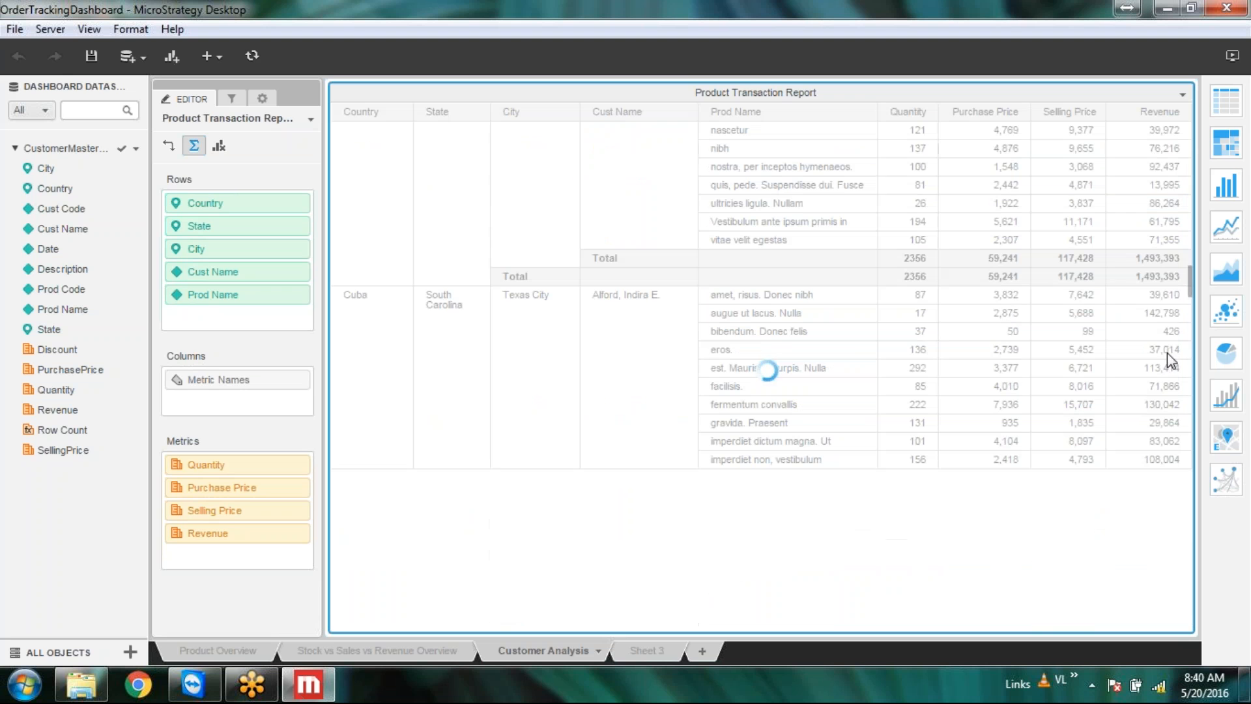
left_click_drag(1187, 284, 1187, 120)
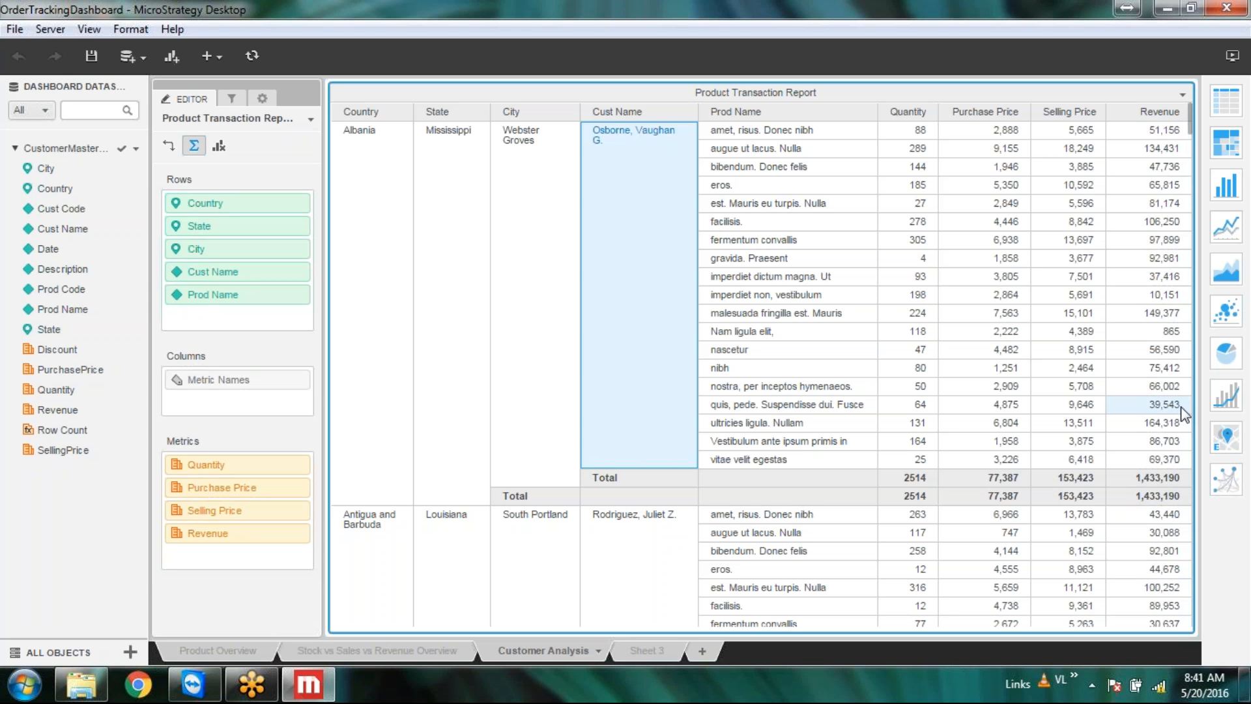
left_click(91, 56)
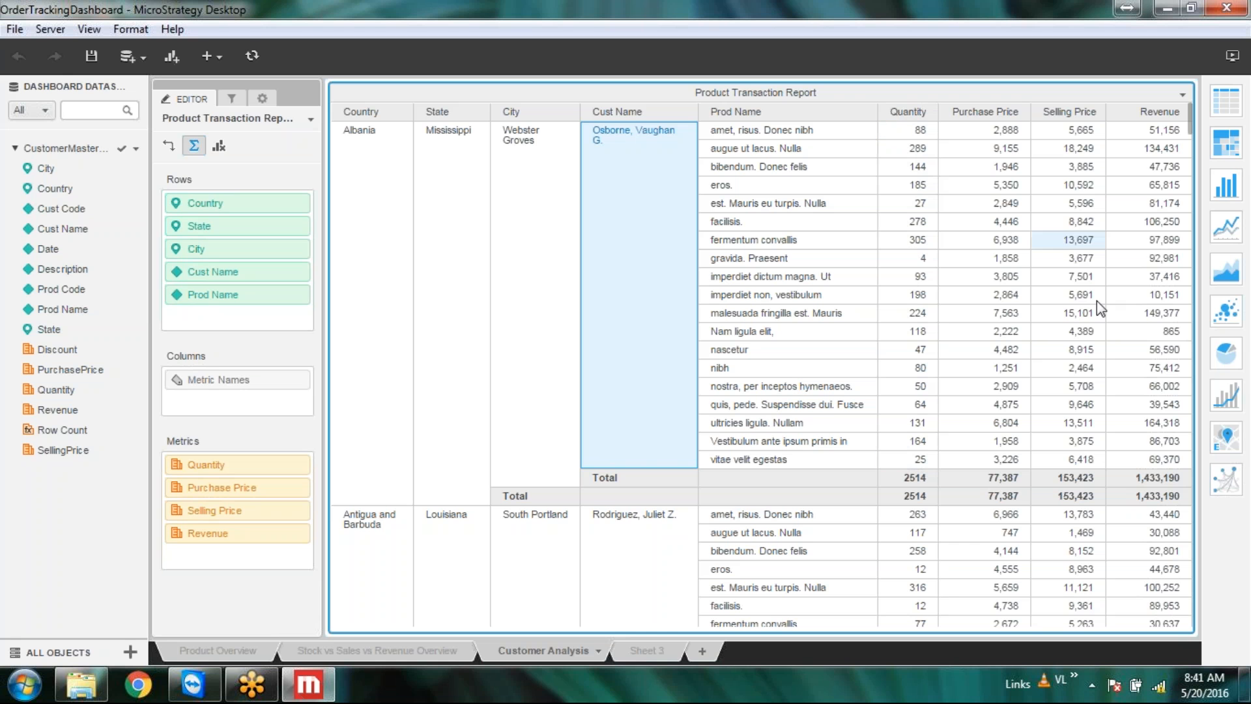
Step: Apply color-based Orange thresholds to the Quantity column, based on Quantity by Lowest % with no break
left_click(928, 113)
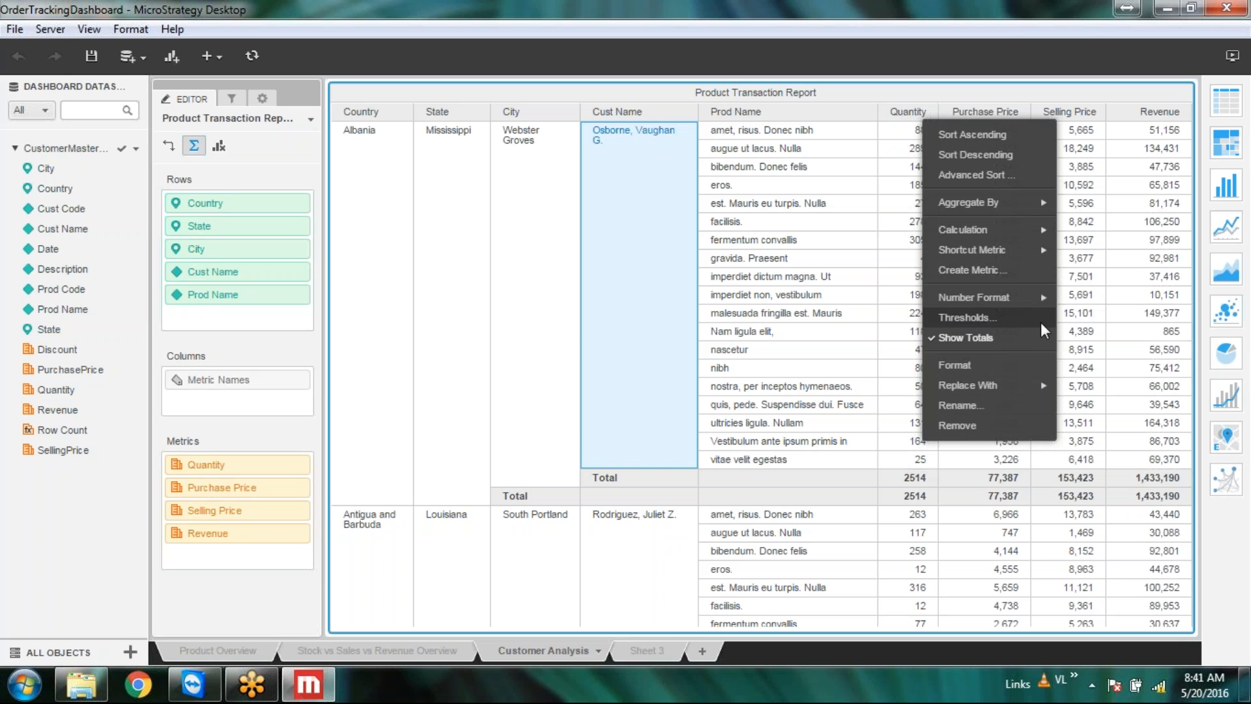
left_click(985, 318)
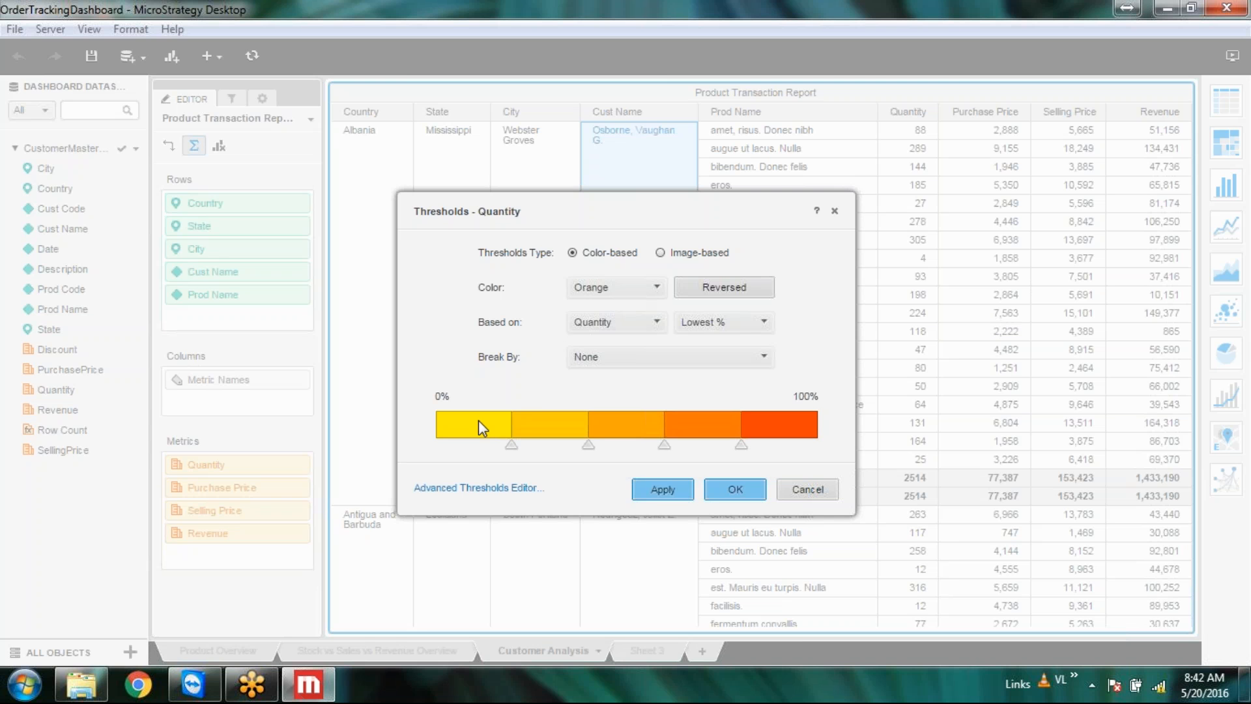
left_click(662, 489)
left_click(741, 490)
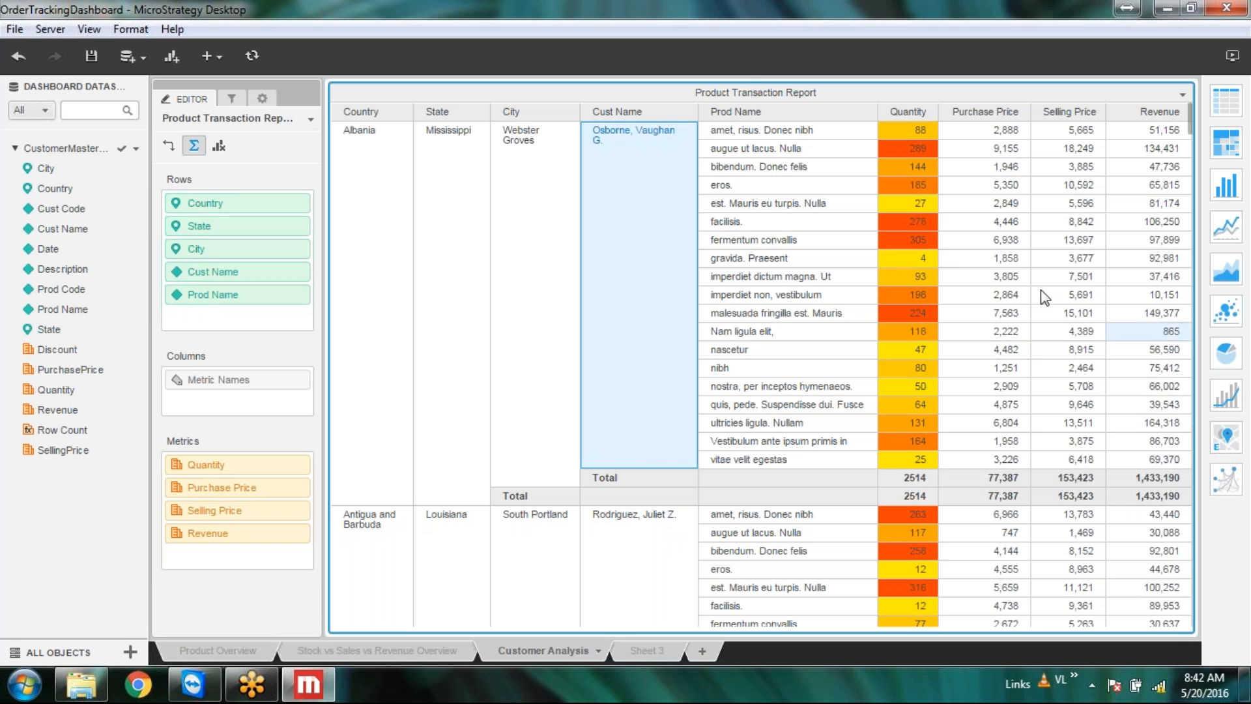
Step: Clear the thresholds from the Quantity column and check its cells further down the report
left_click(1020, 111)
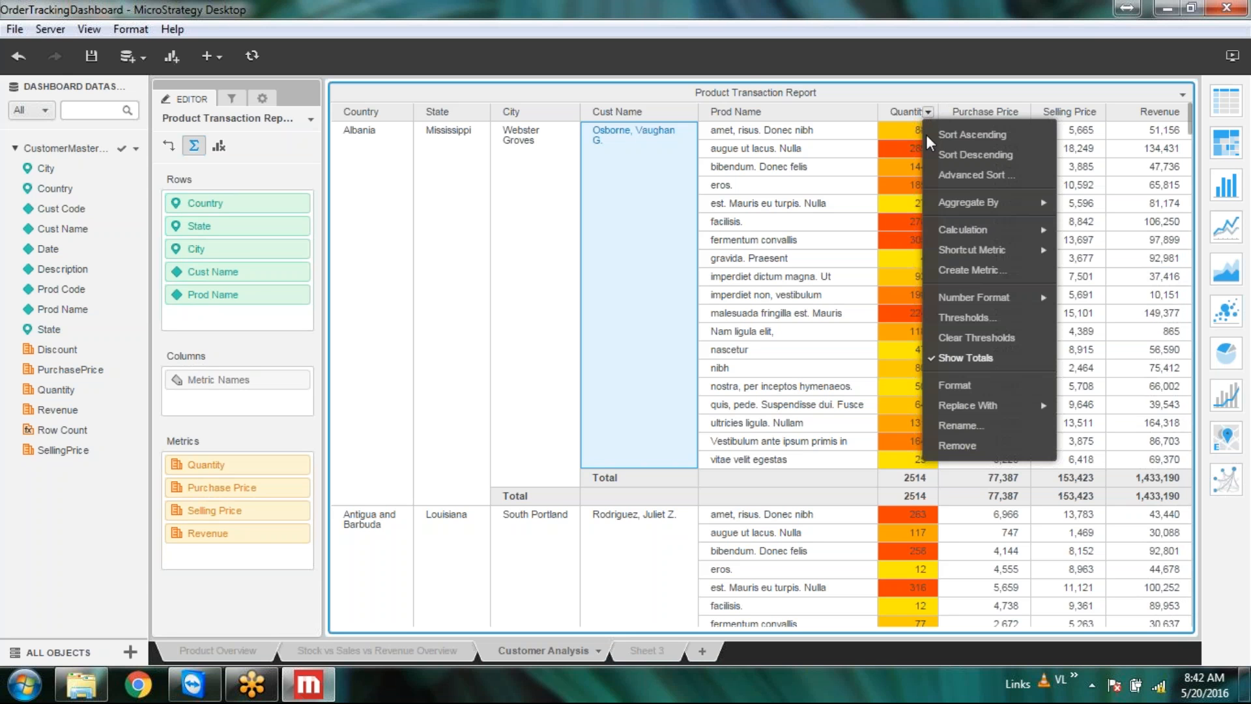
left_click(940, 338)
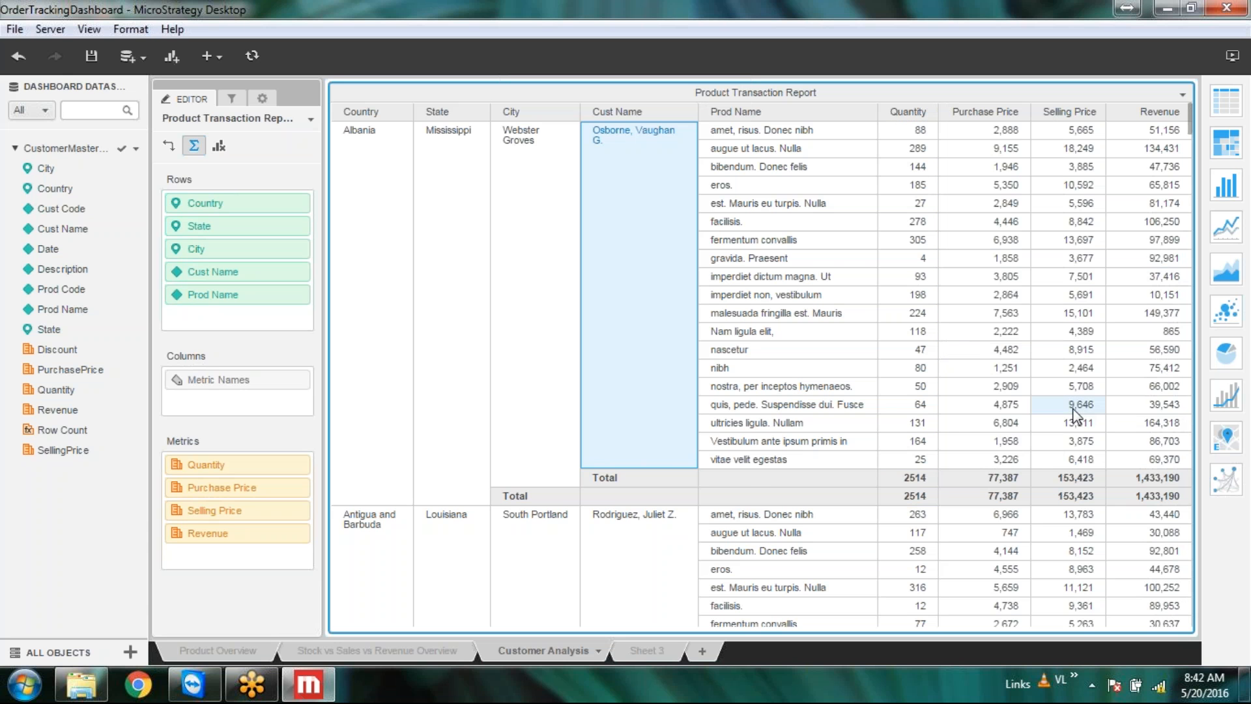
scroll(918, 225, "down", 8)
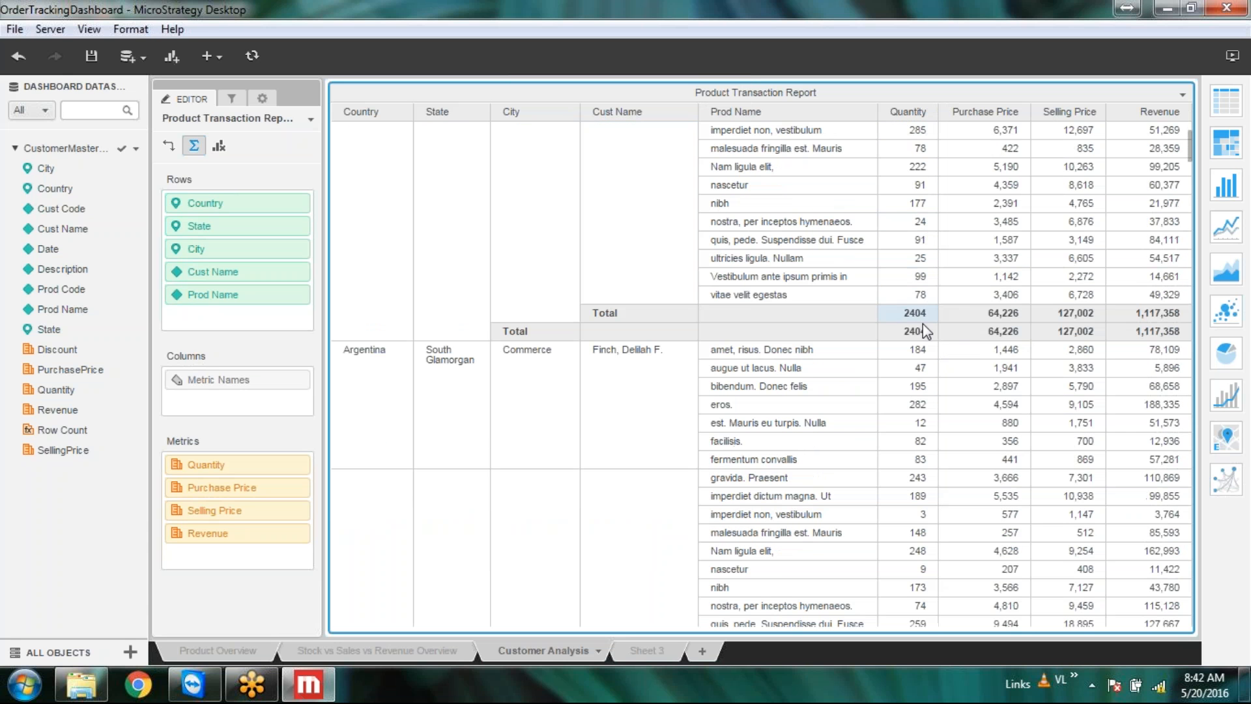
scroll(922, 331, "up", 2)
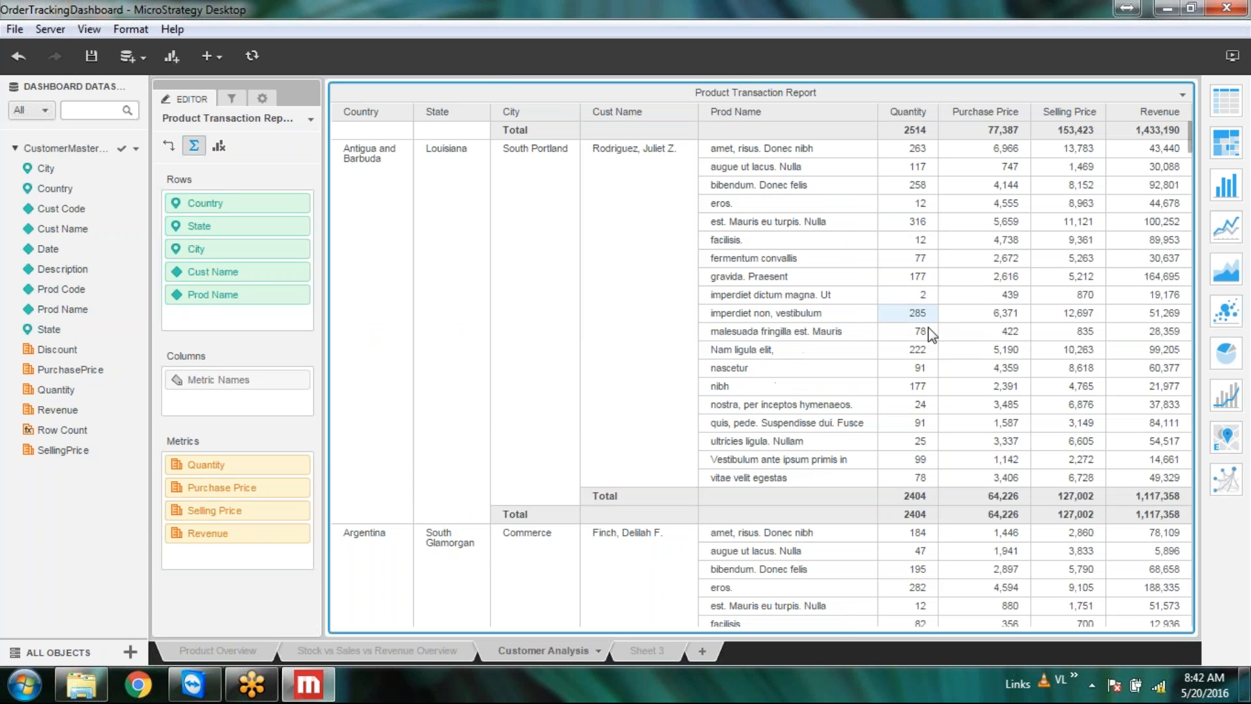
Step: Reapply the Orange color-based thresholds to Quantity by Lowest % and check the coloring across the report's rows
left_click(928, 113)
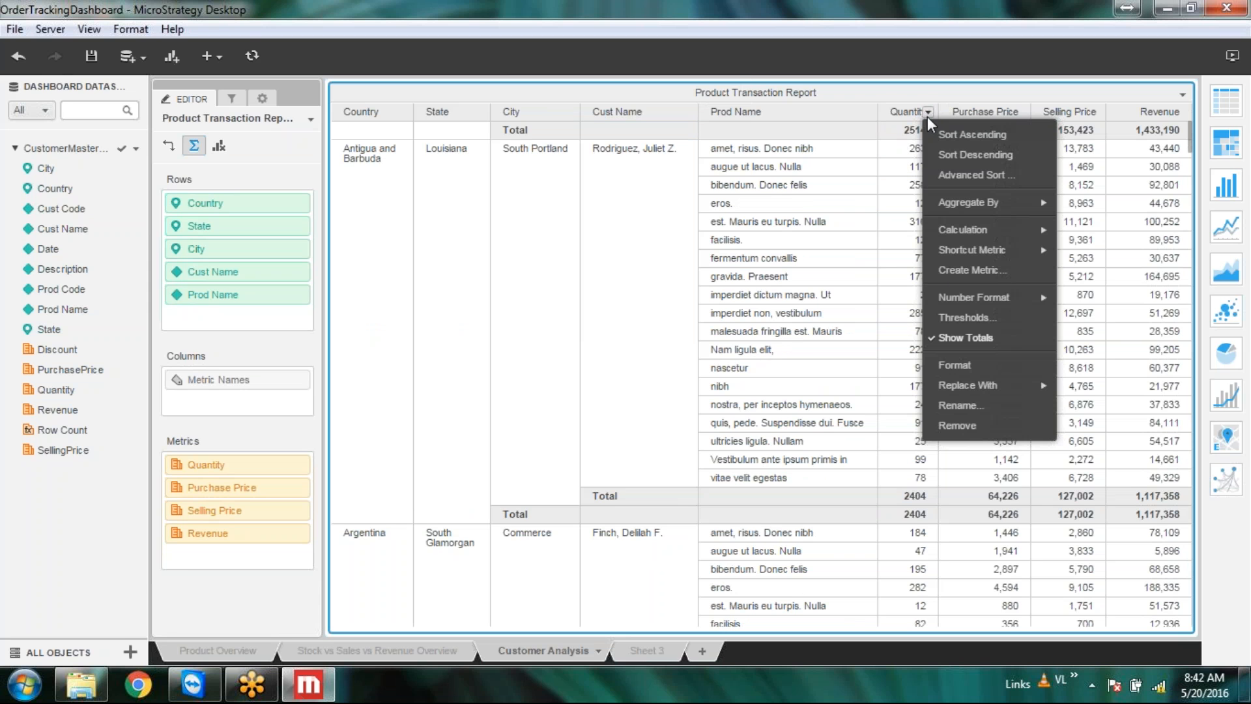
left_click(955, 316)
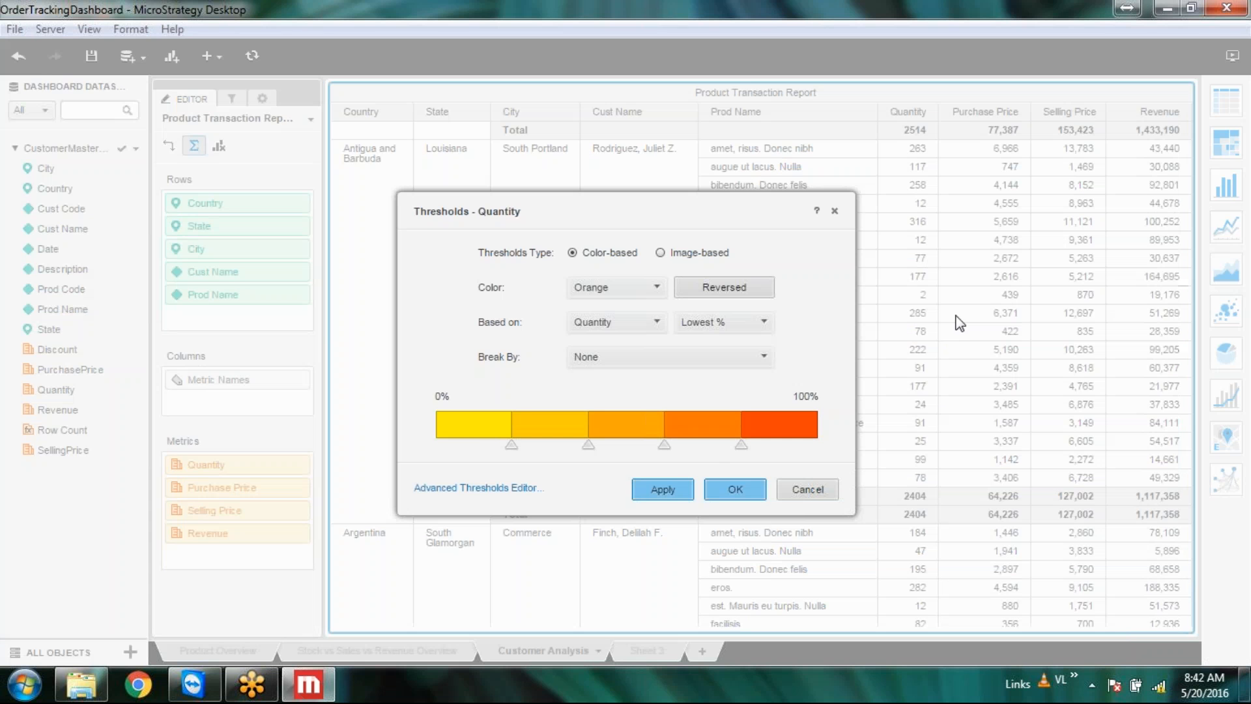
left_click(662, 489)
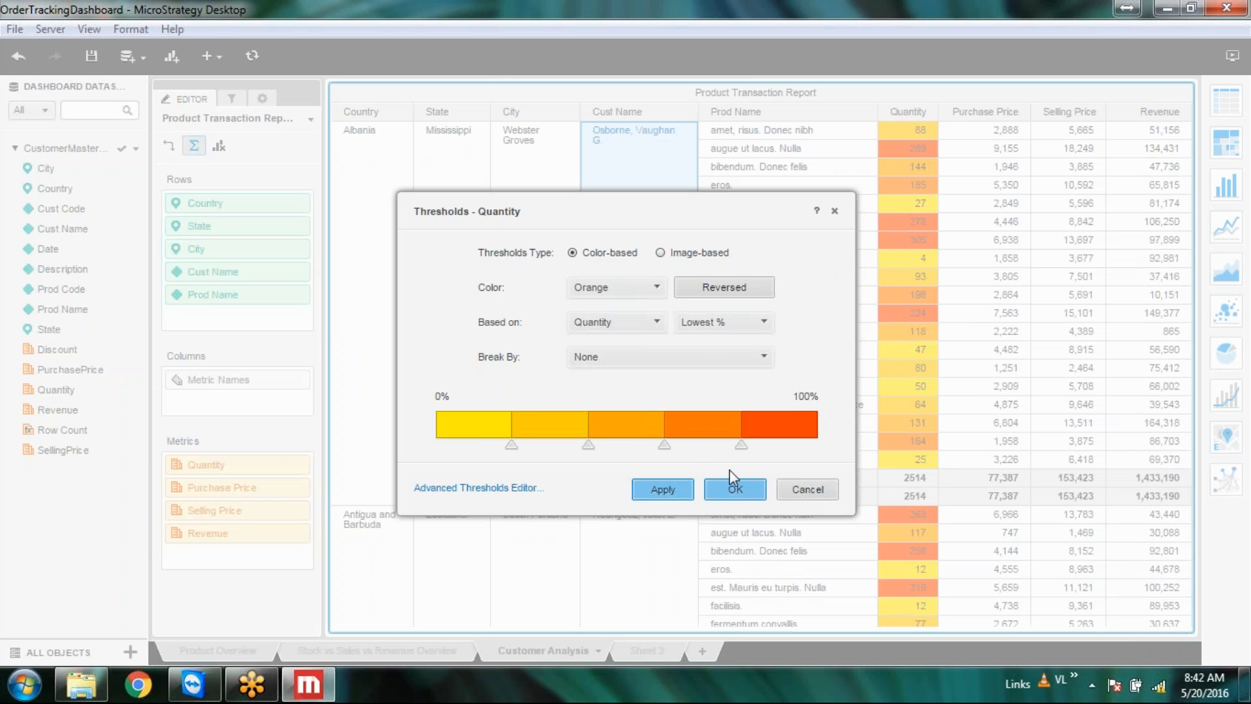
left_click(735, 490)
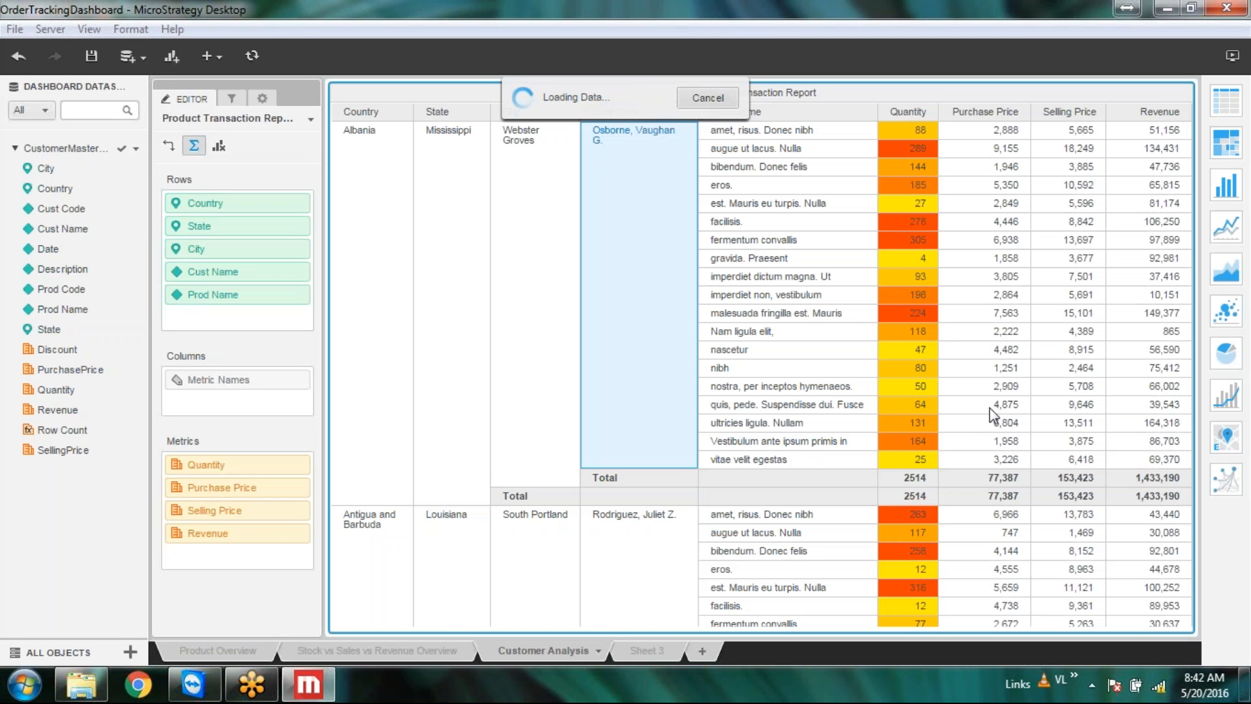
scroll(988, 410, "down", 3)
scroll(979, 374, "up", 2)
scroll(979, 374, "down", 2)
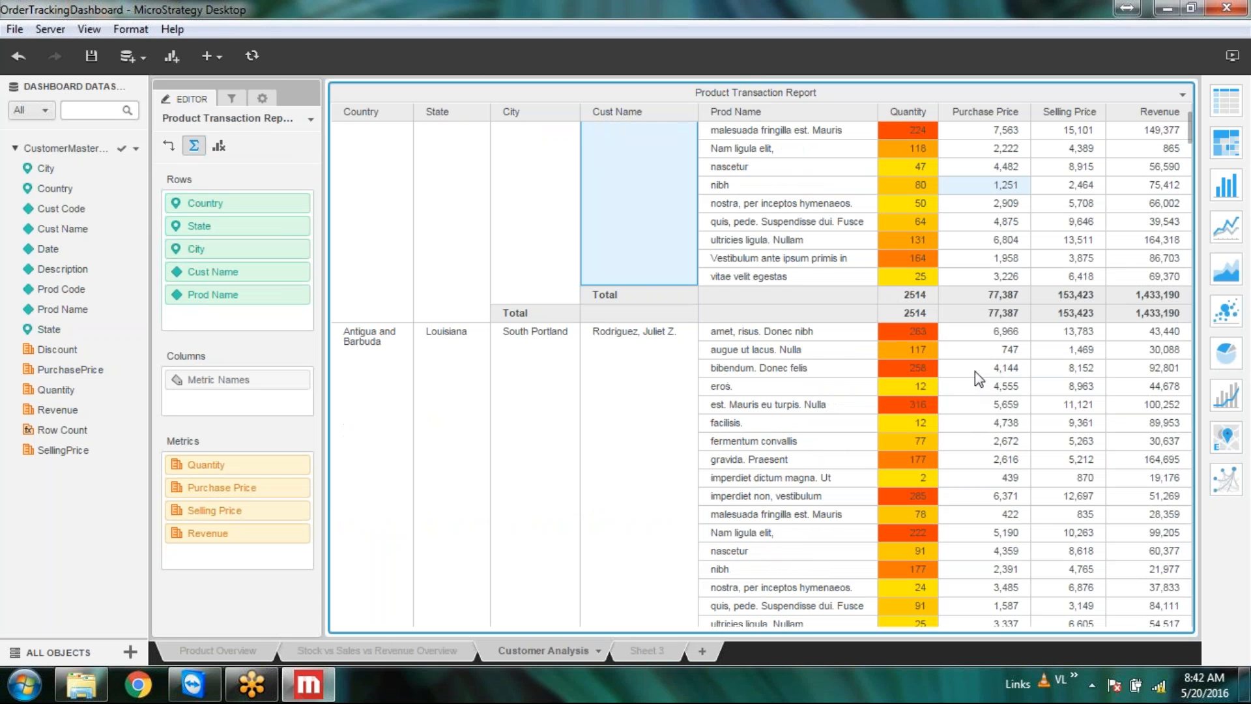
scroll(959, 368, "up", 3)
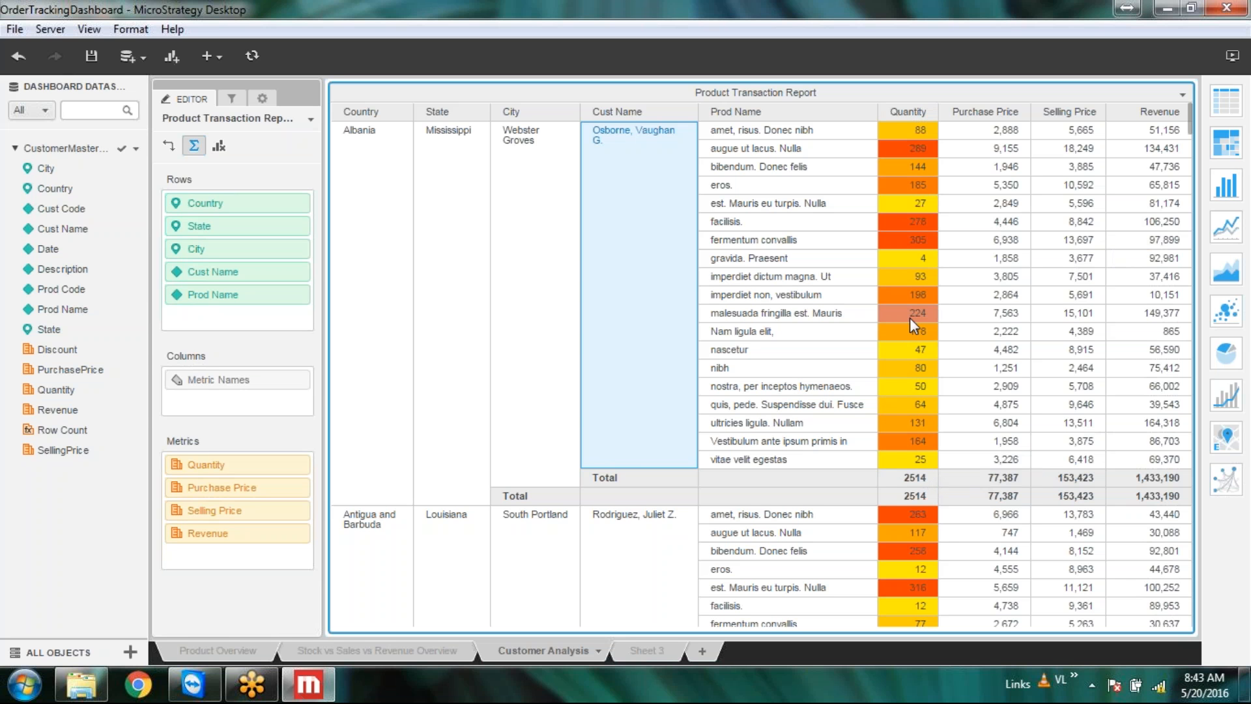
Step: Change the Quantity thresholds' color scheme to Red-Yellow-Green, keeping the colored Quantity cells in view
left_click(927, 112)
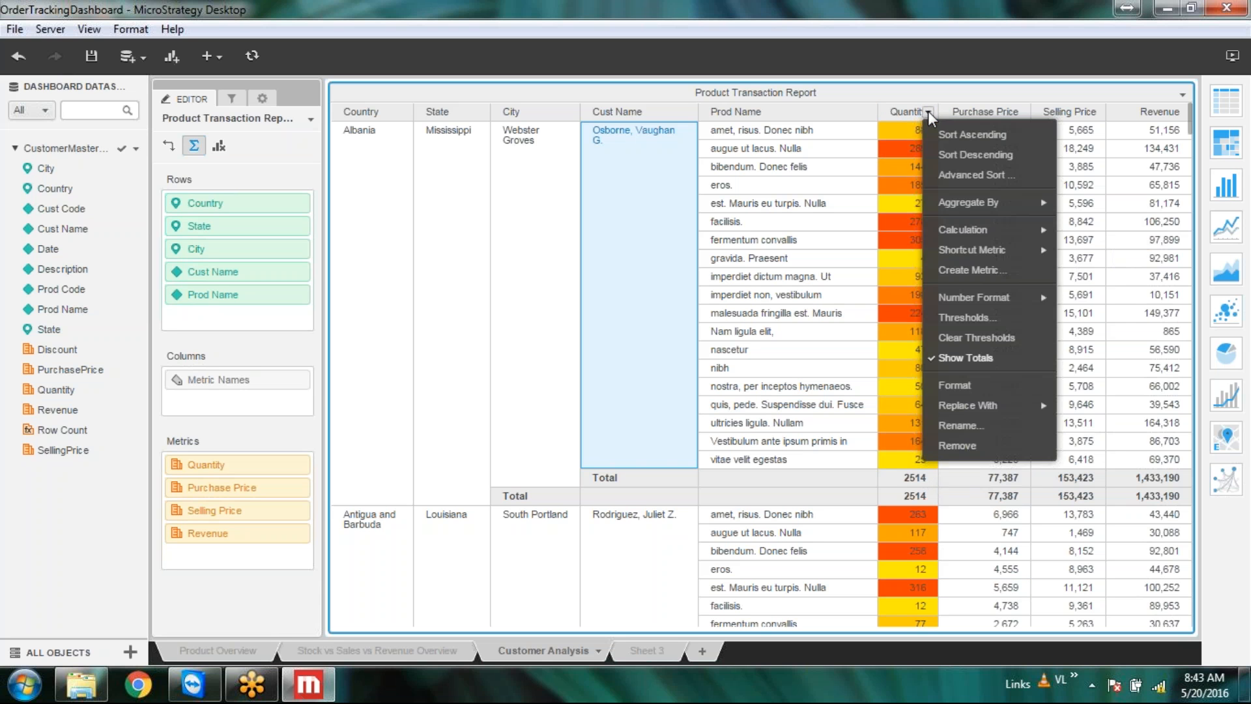
left_click(960, 318)
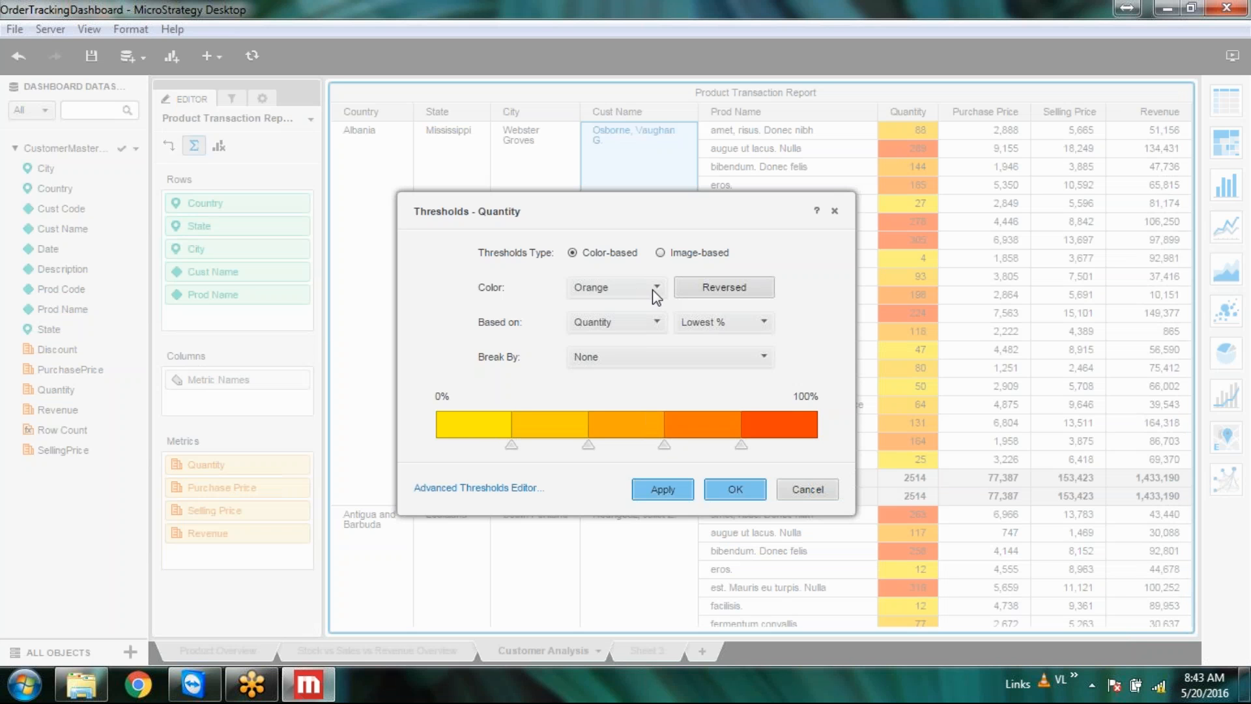
left_click_drag(784, 206, 702, 163)
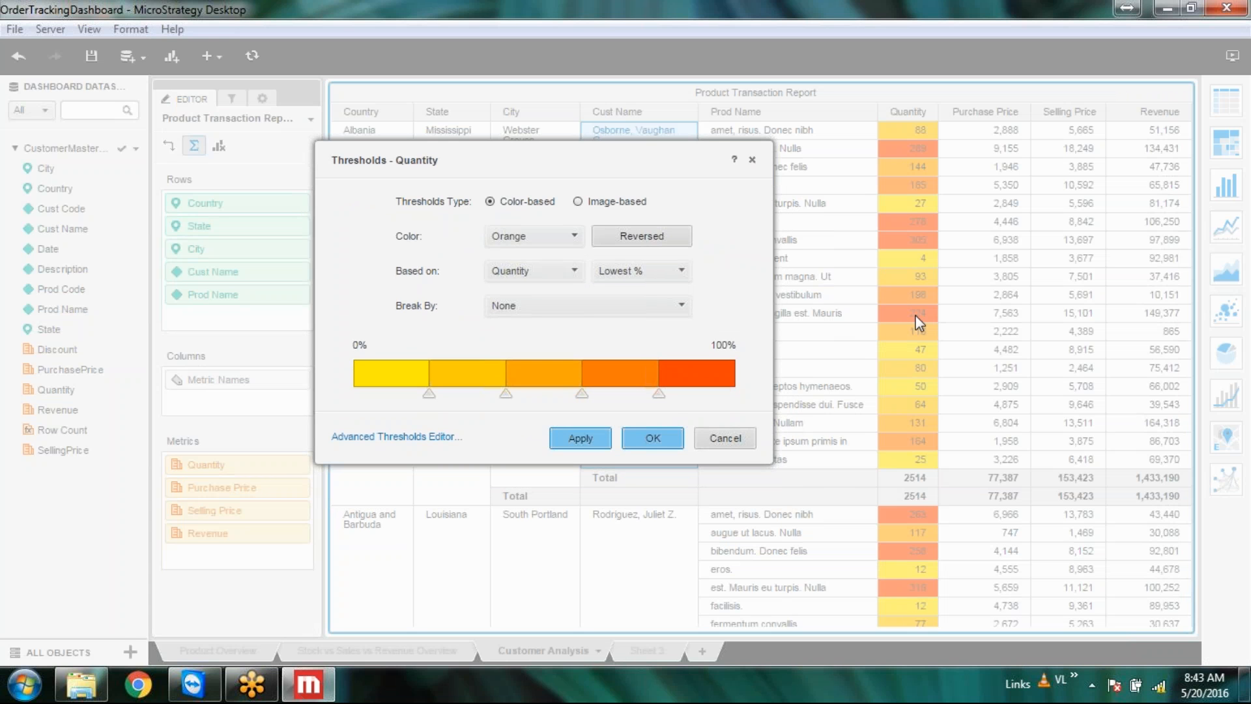
left_click(552, 247)
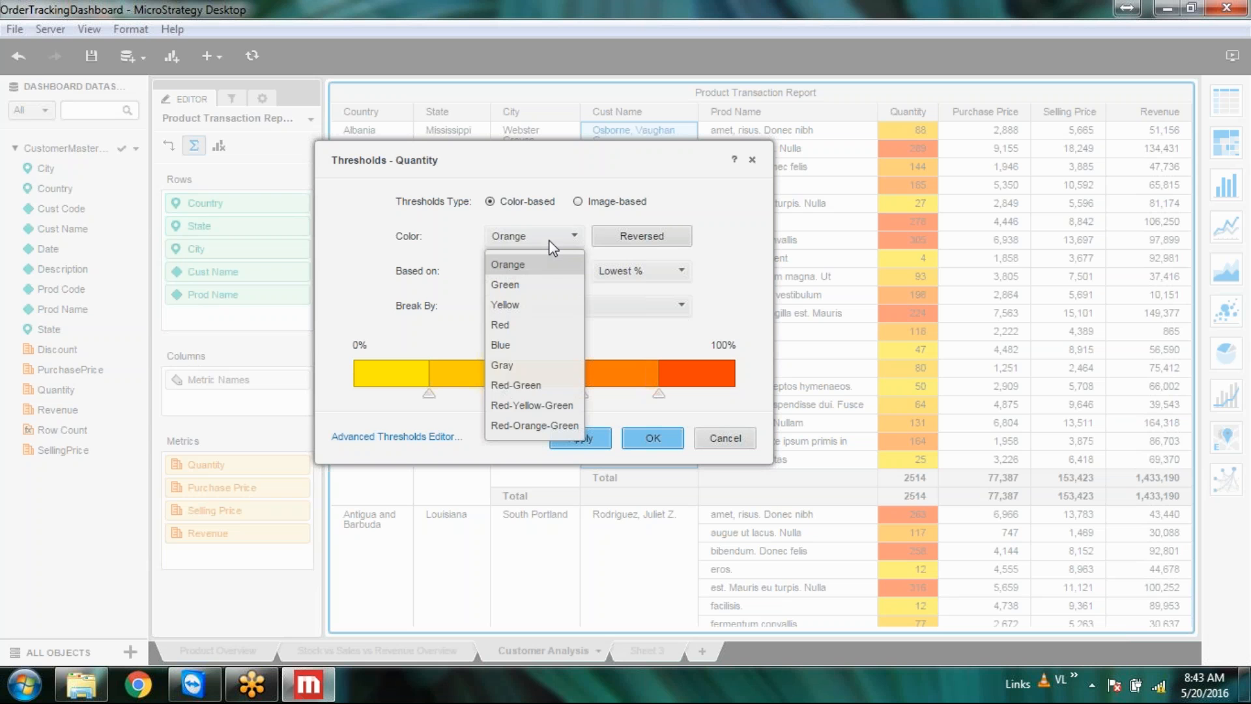
left_click(543, 405)
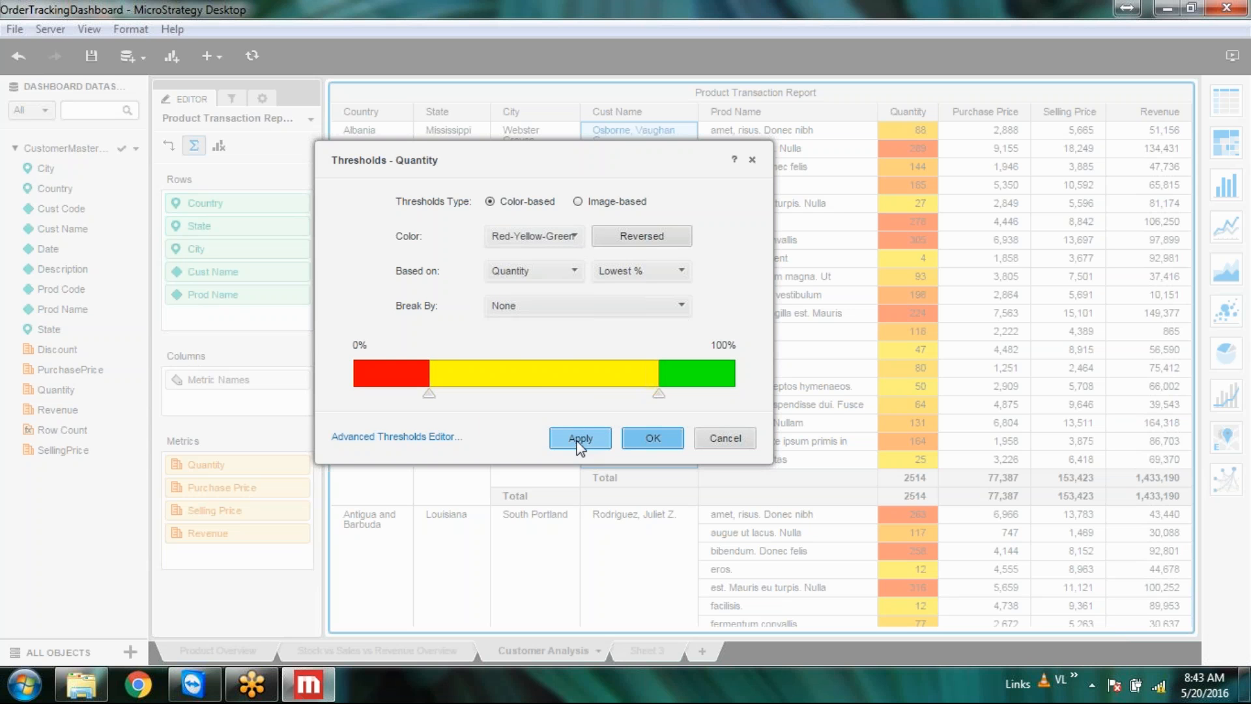
Step: Apply Red-Yellow-Green colour thresholds to Quantity, with the boundaries at about 20% and 70%
left_click(555, 238)
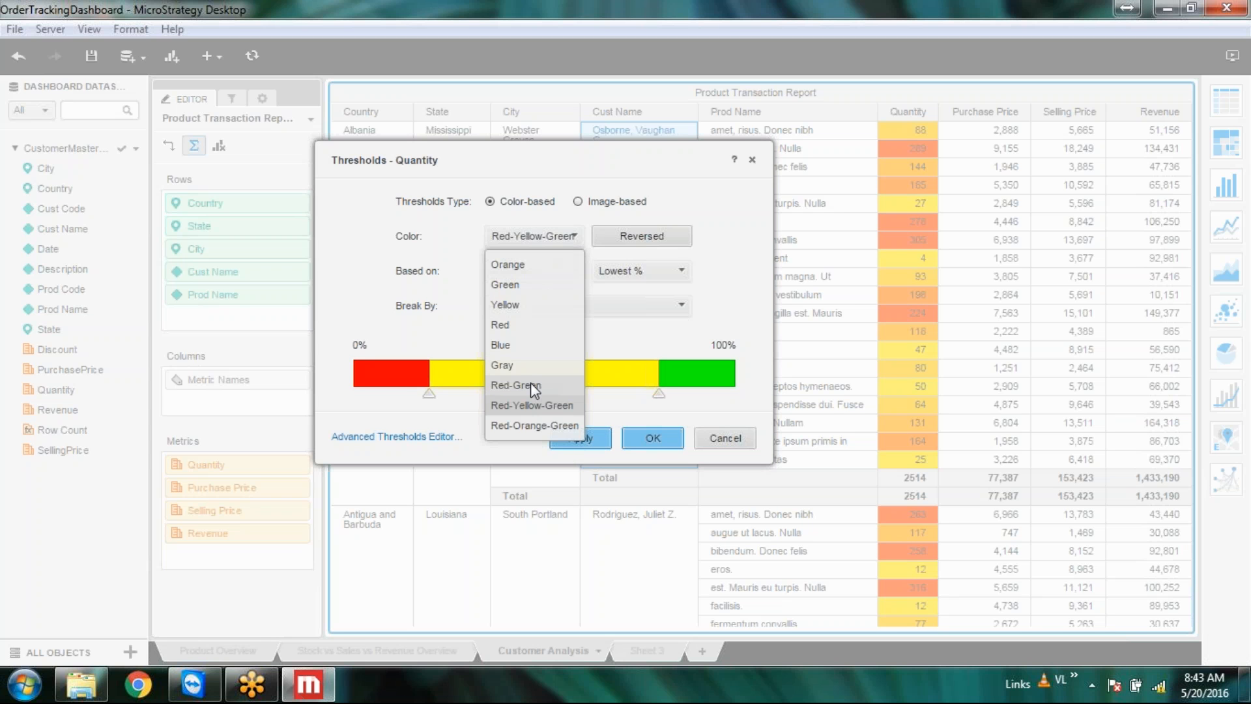
left_click(544, 405)
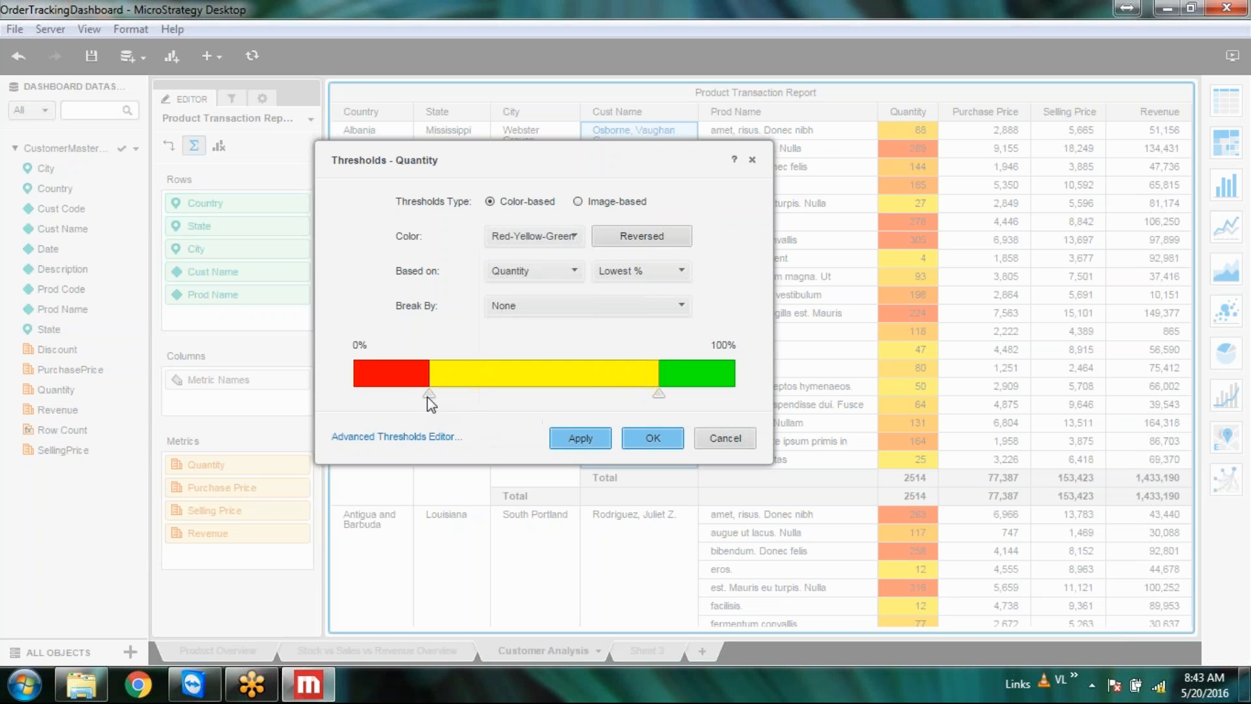
left_click_drag(430, 394, 459, 395)
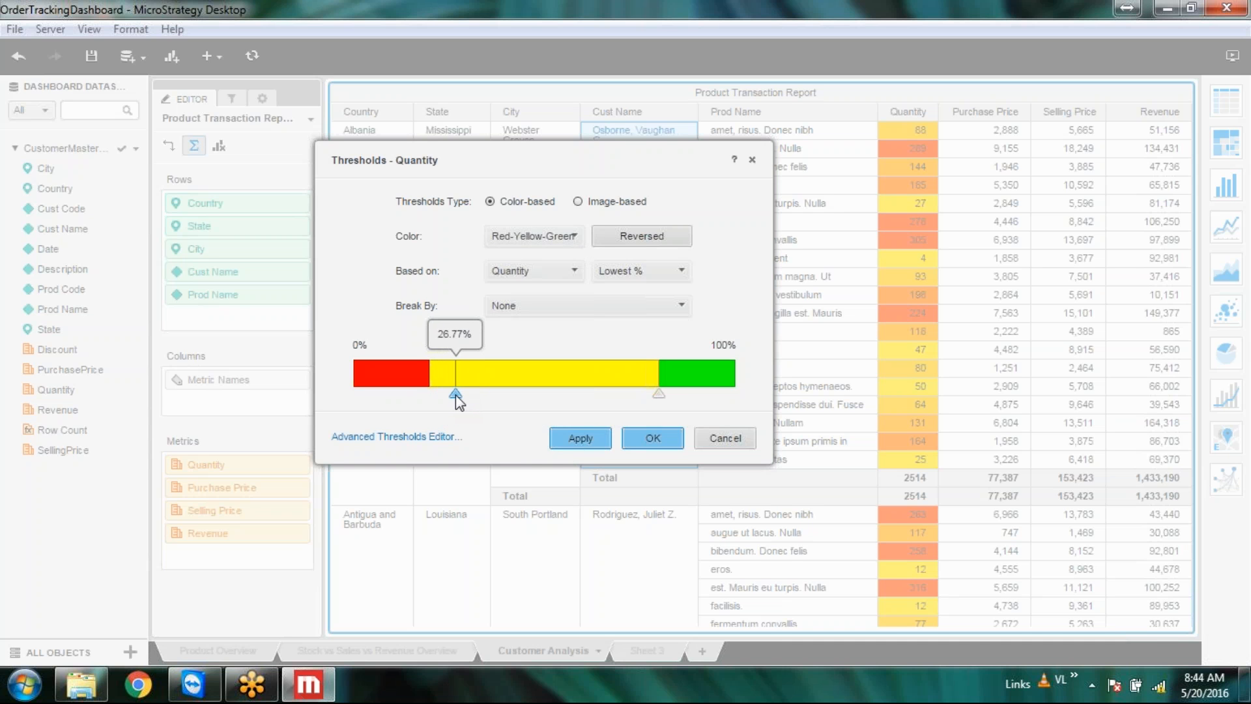
left_click_drag(659, 395, 621, 395)
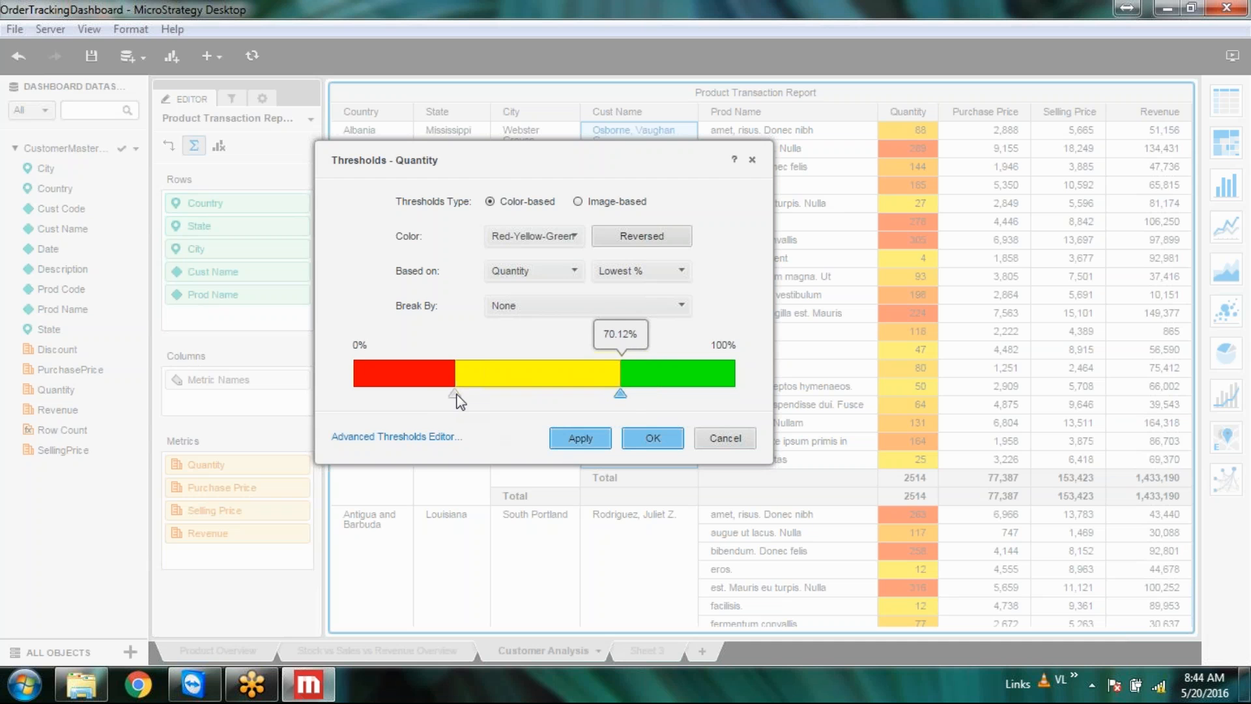
mouse_move(456, 394)
left_mouse_down()
mouse_move(414, 398)
mouse_move(430, 401)
left_mouse_up()
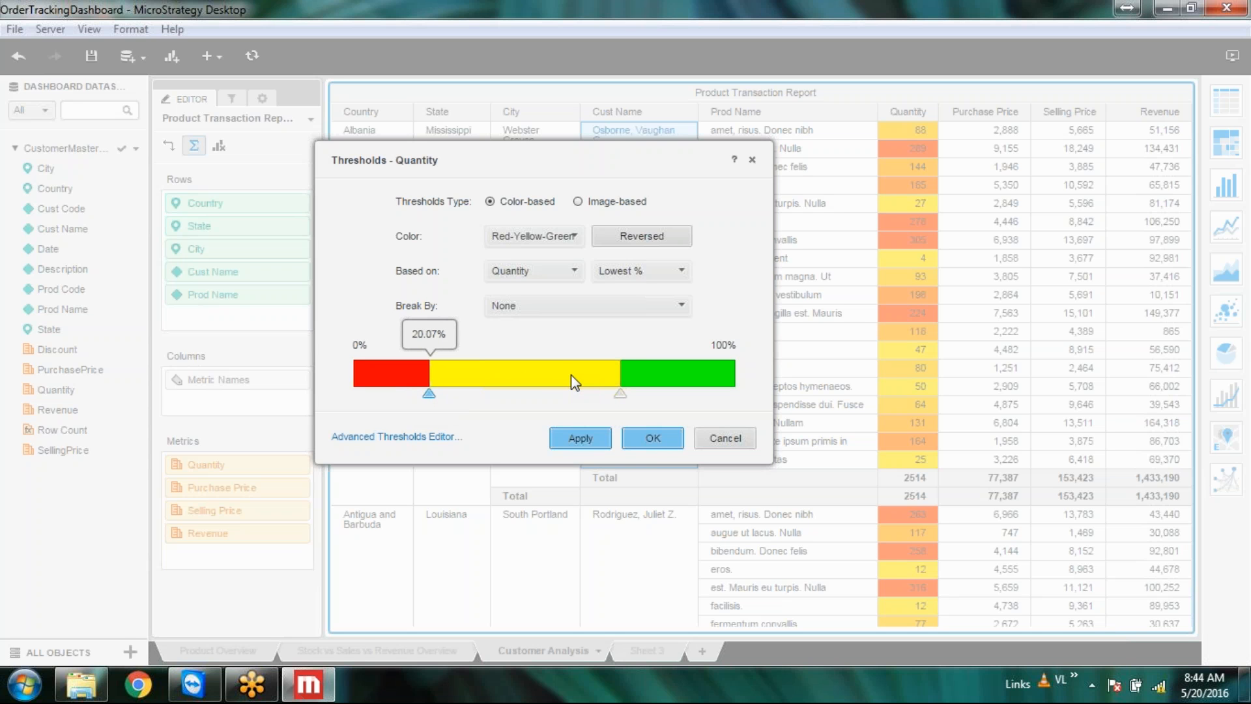
left_click(600, 438)
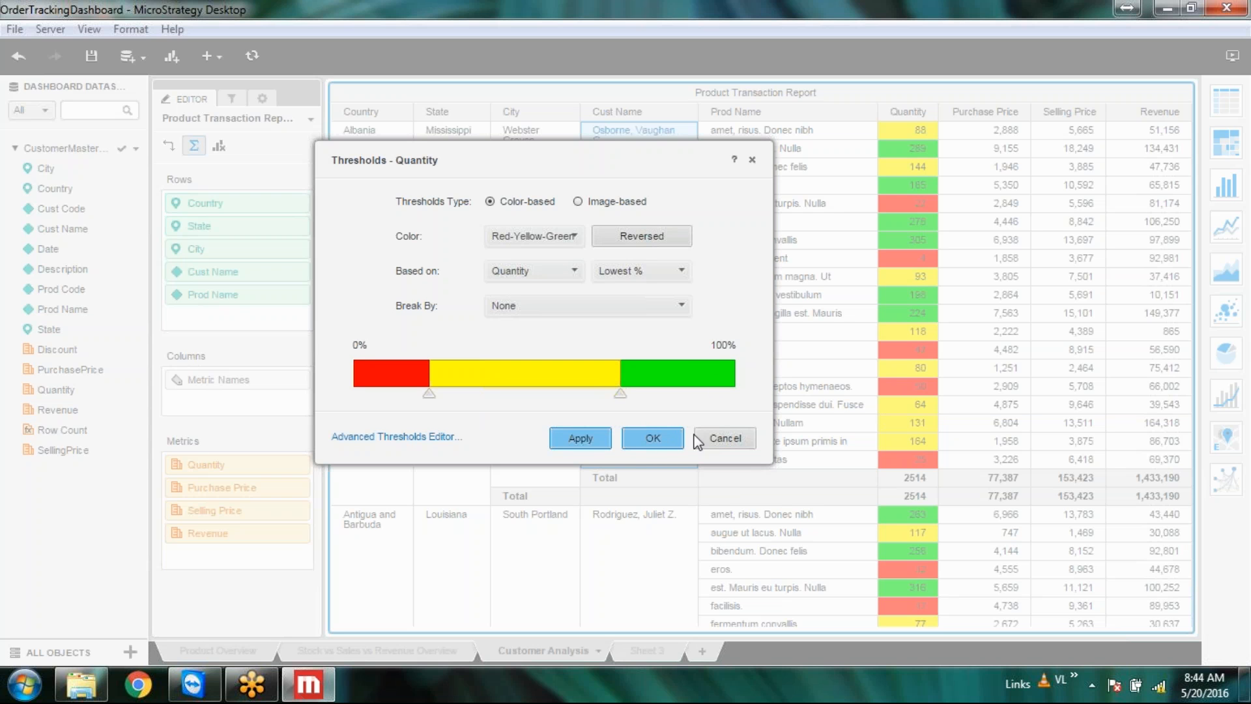
Step: Try the Quantity thresholds with the colour order reversed on the report, and switch back to the original order
left_click(647, 235)
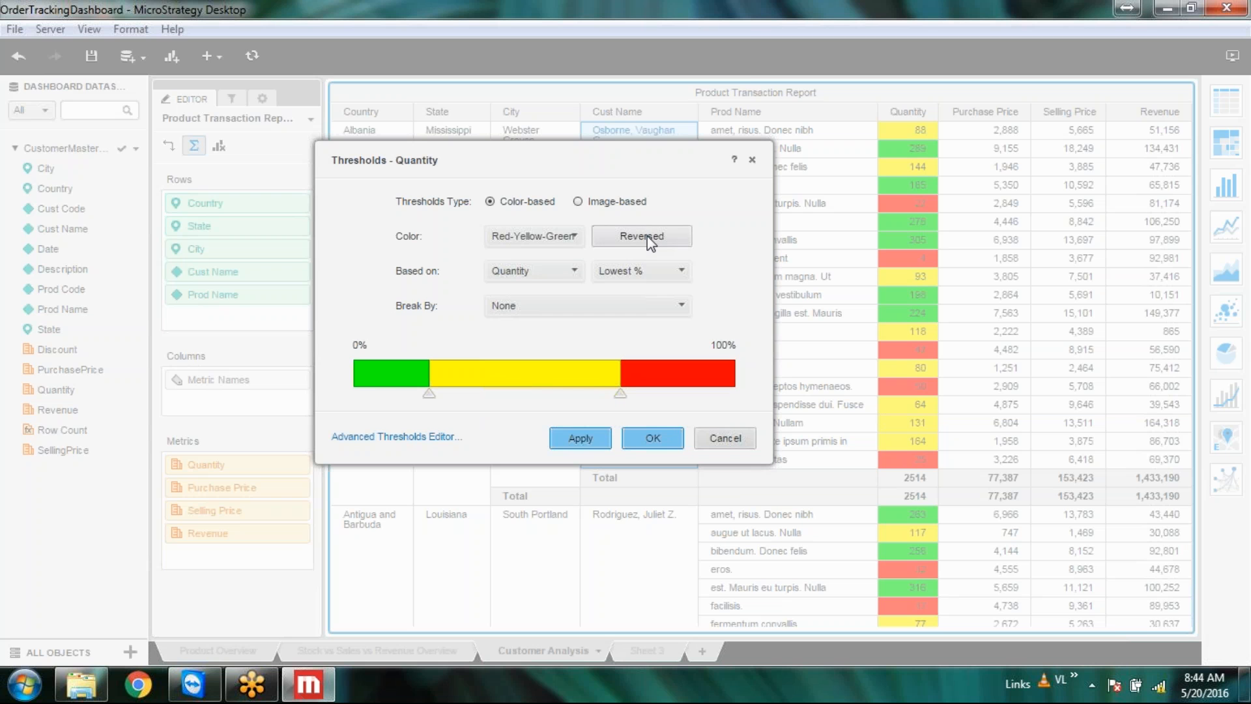
left_click(580, 436)
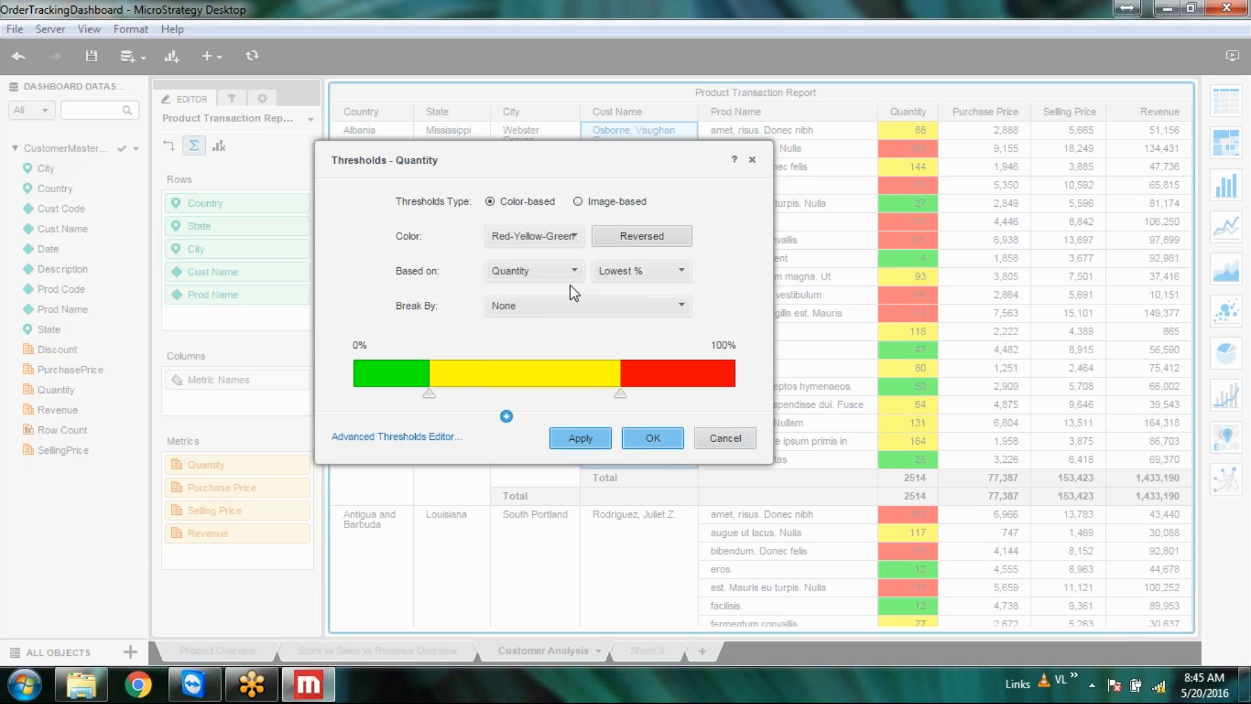
left_click(637, 238)
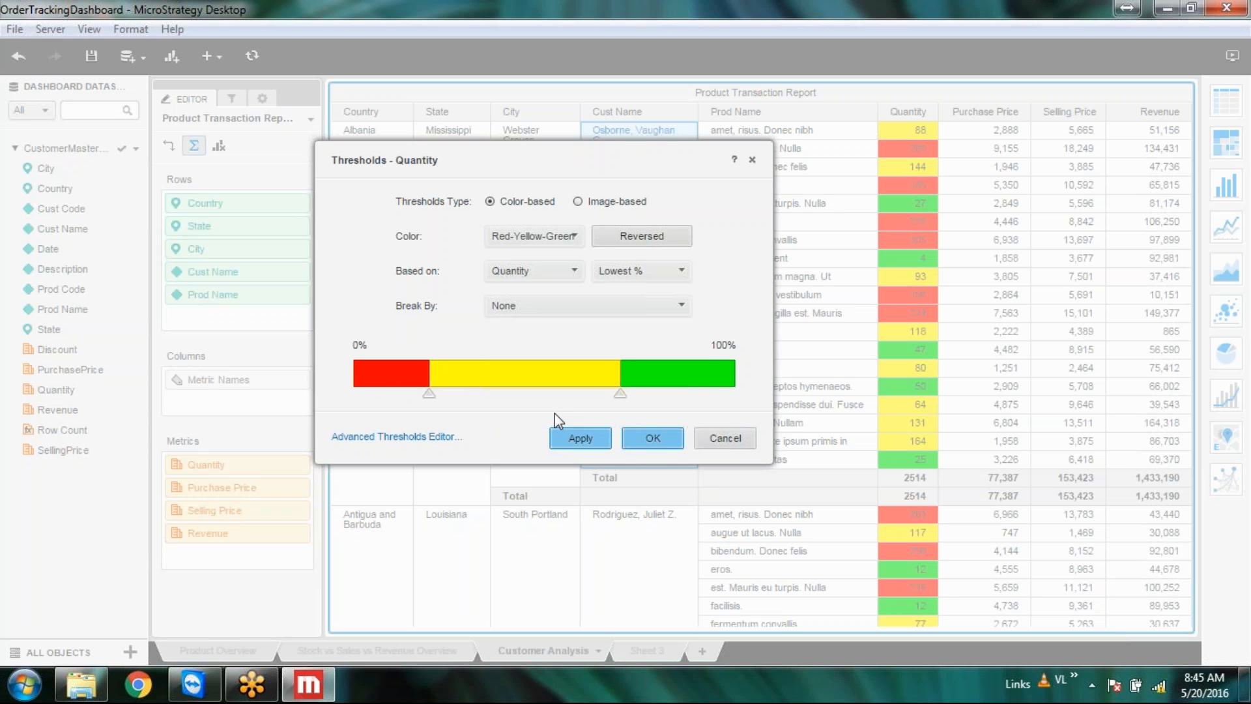
Step: Apply the Quantity thresholds with red for the lowest and green for the highest percentages, and accept them
left_click(579, 439)
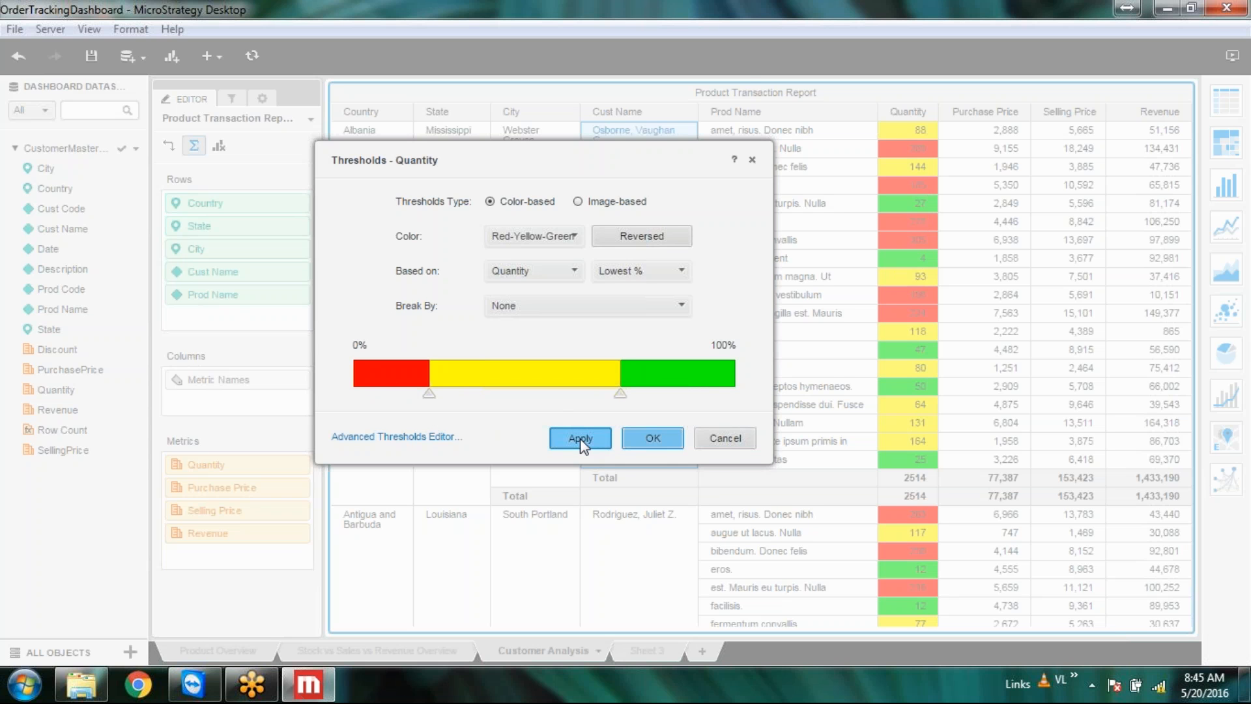
left_click(652, 440)
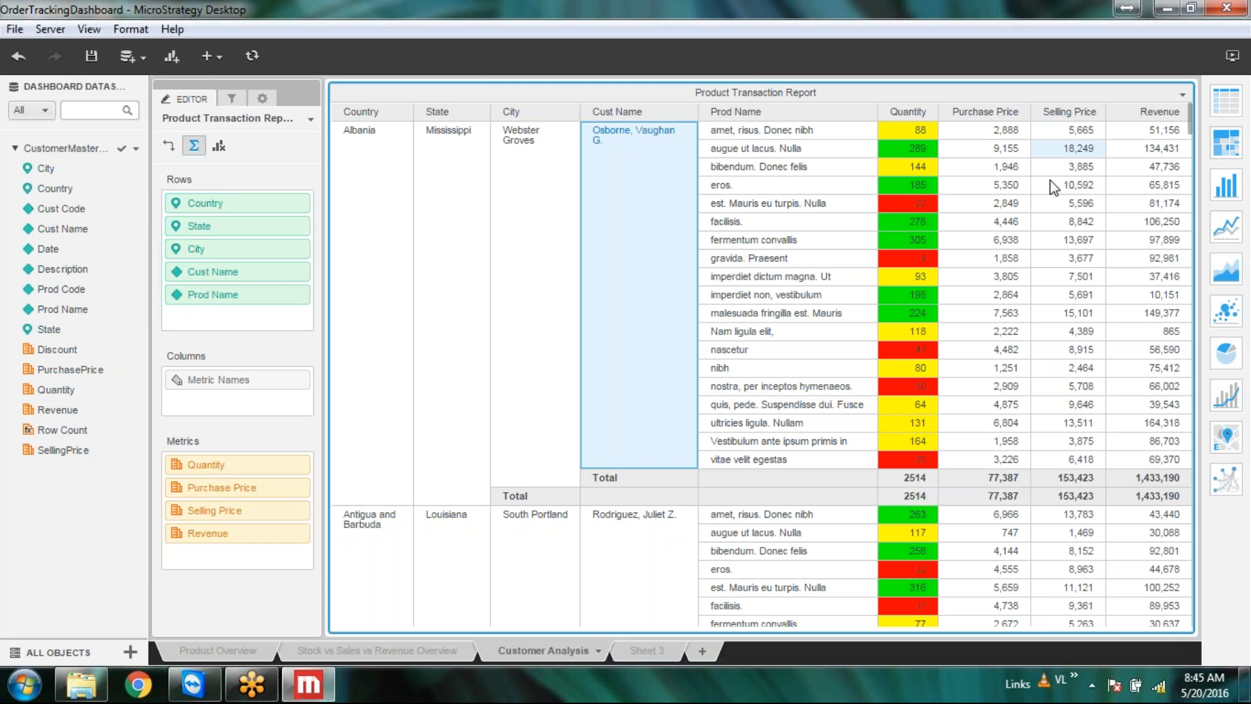
Step: Look through the Product Transaction Report rows to examine the threshold colouring in the Quantity column
scroll(1082, 325, "down", 10)
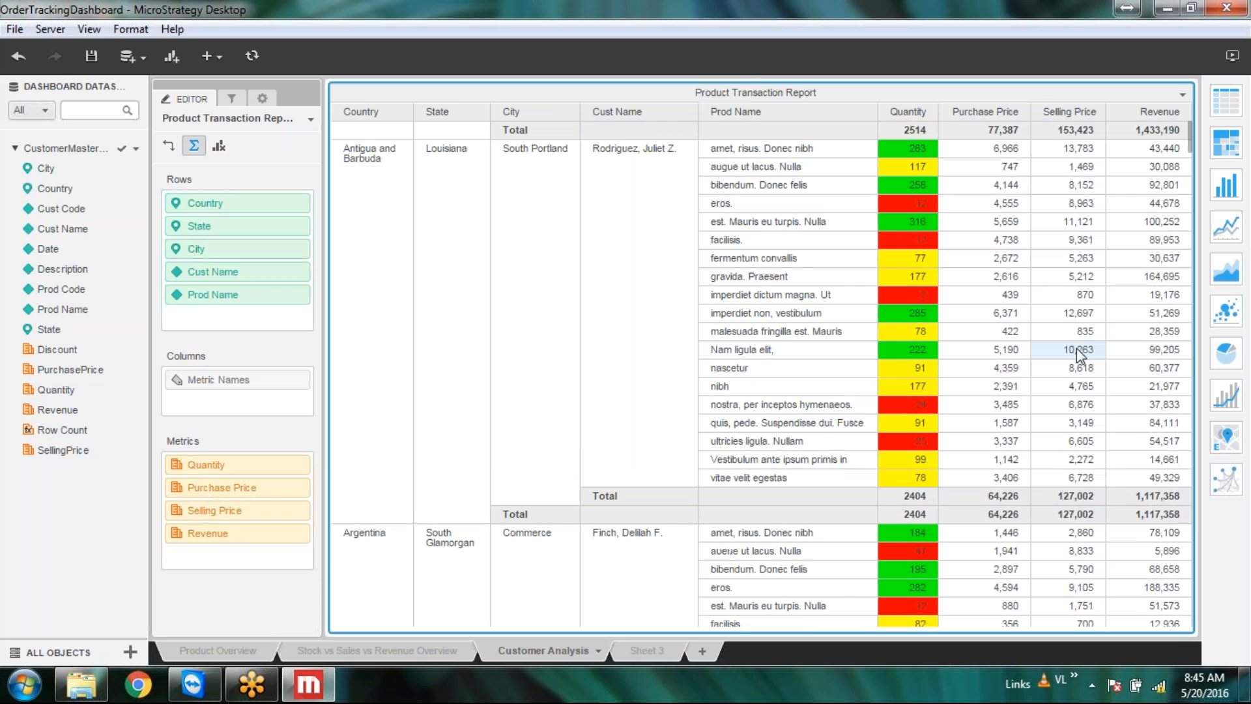
scroll(1085, 326, "down", 5)
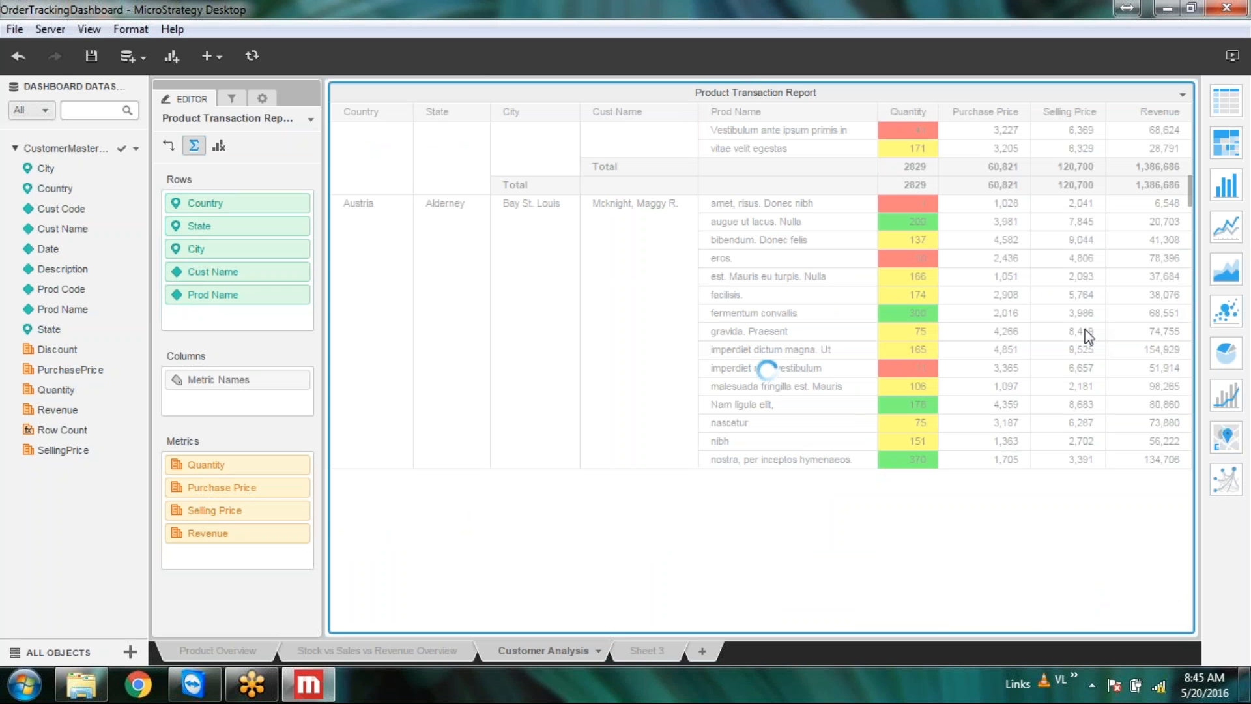
scroll(1087, 334, "up", 15)
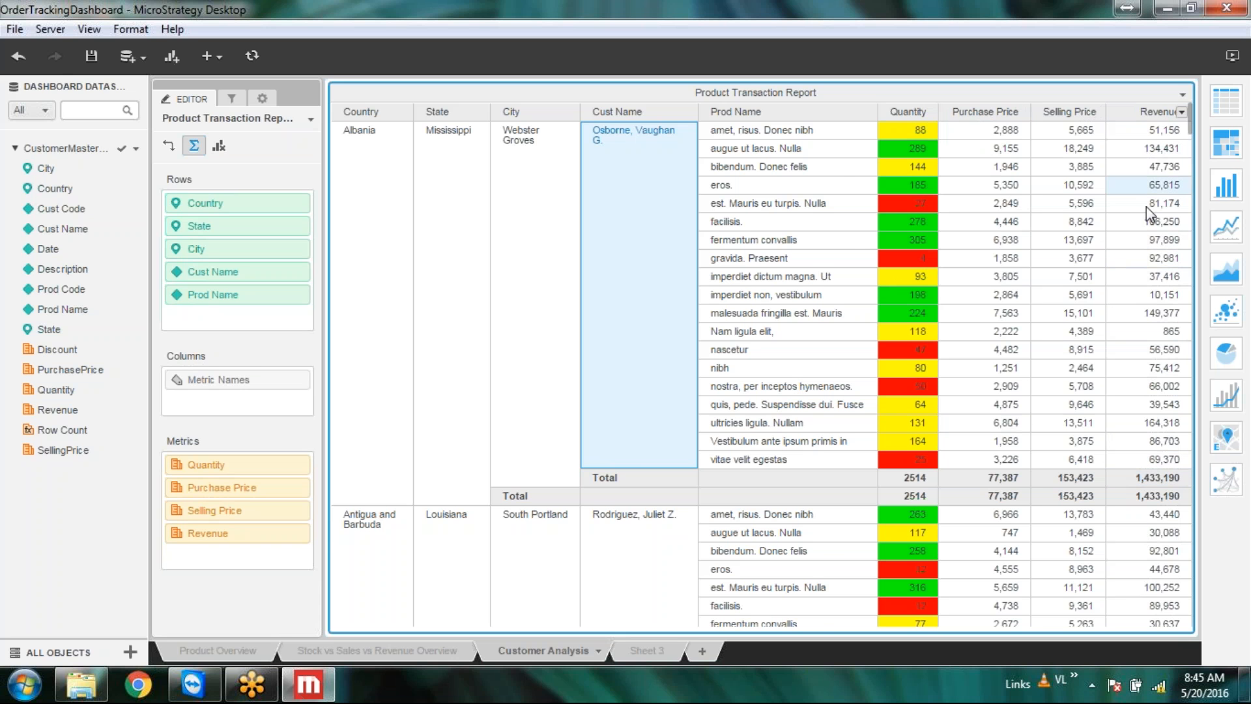
scroll(1153, 275, "down", 10)
scroll(1153, 276, "up", 10)
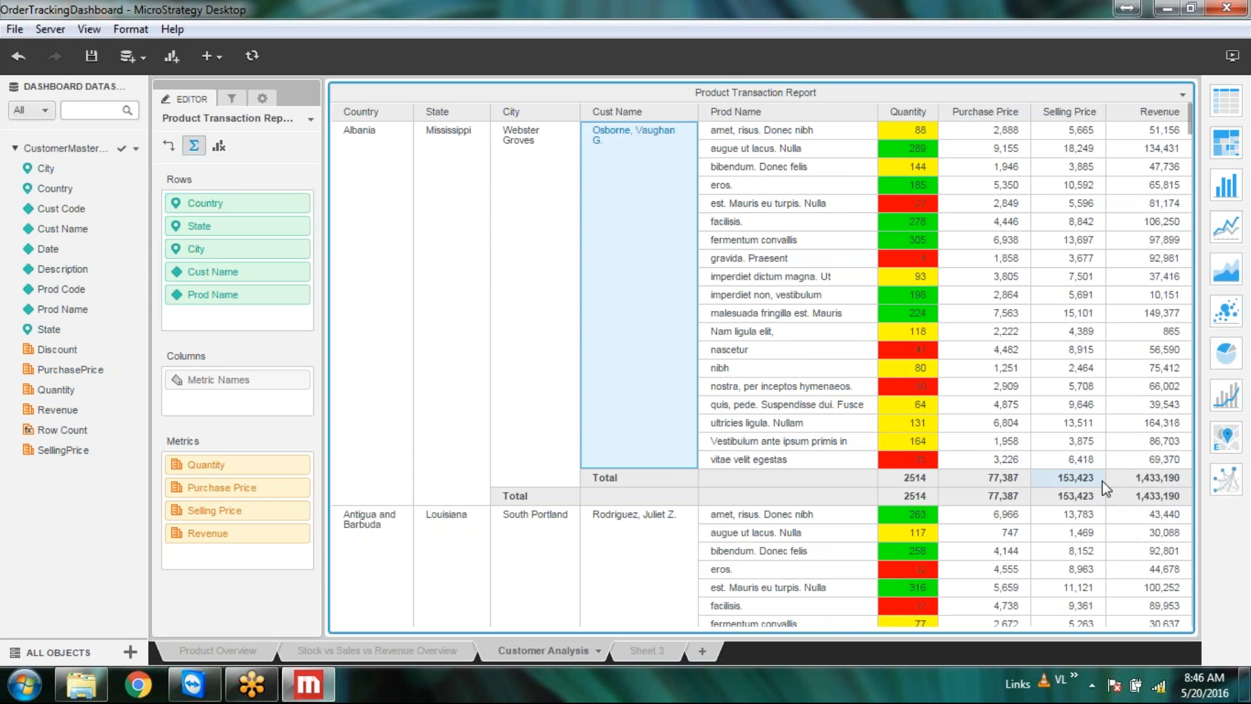
scroll(964, 336, "down", 15)
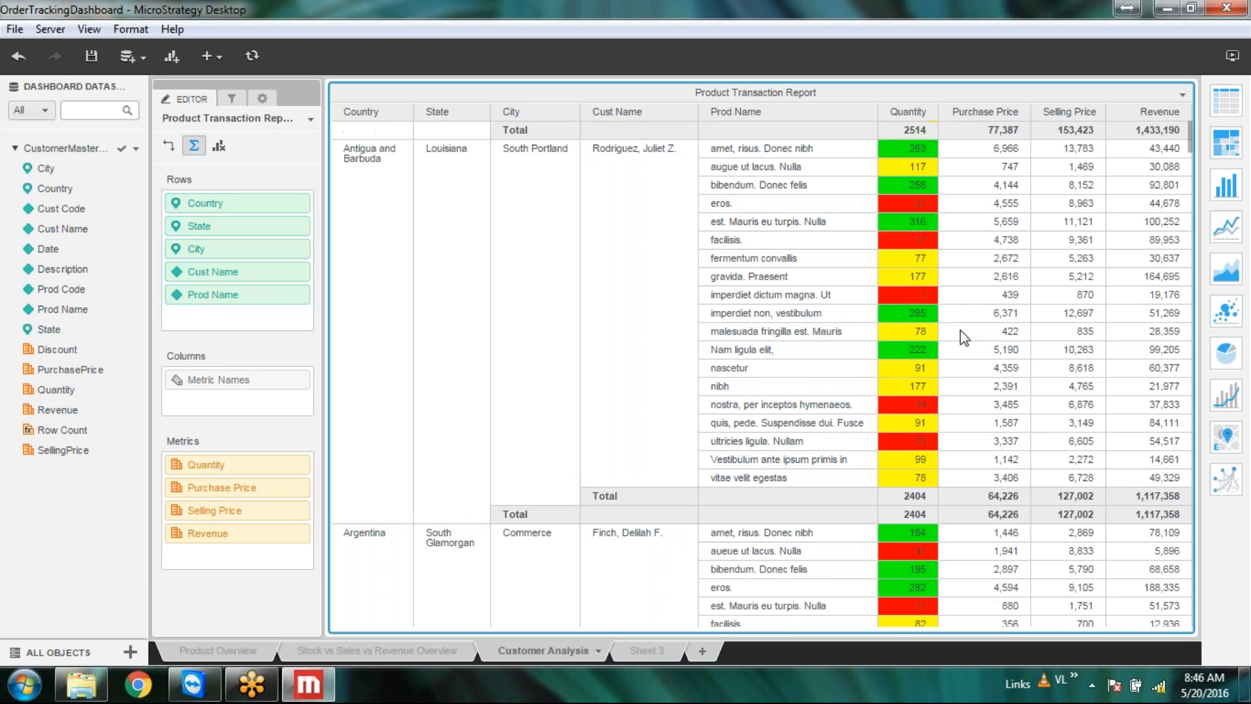
scroll(963, 336, "down", 5)
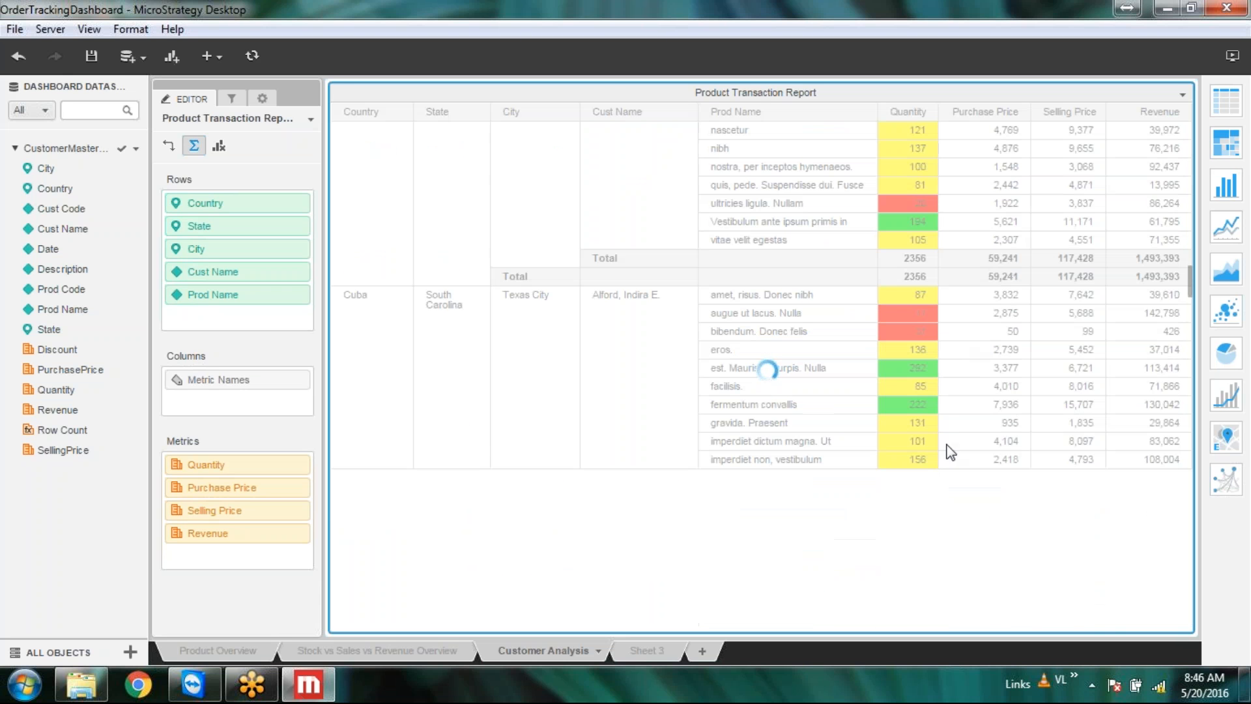
scroll(909, 307, "up", 20)
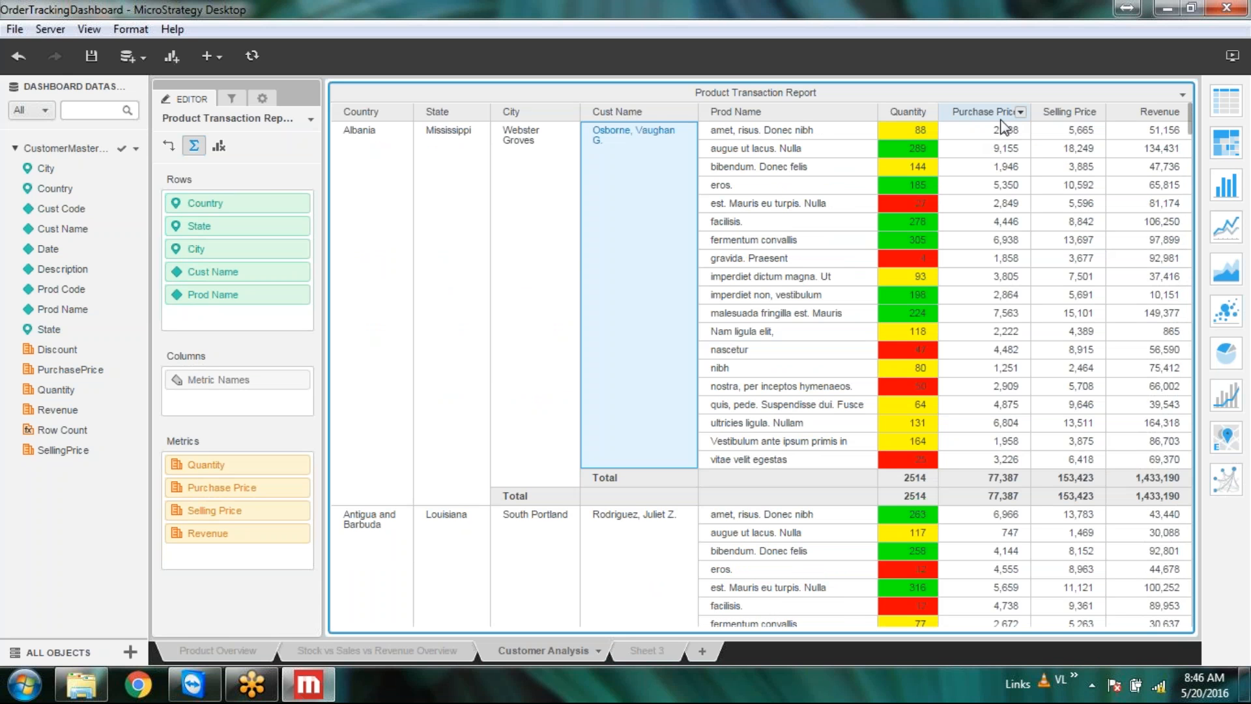
Step: Add colour-based Orange thresholds to the Purchase Price metric, based on the lowest % of Quantity
left_click(1021, 114)
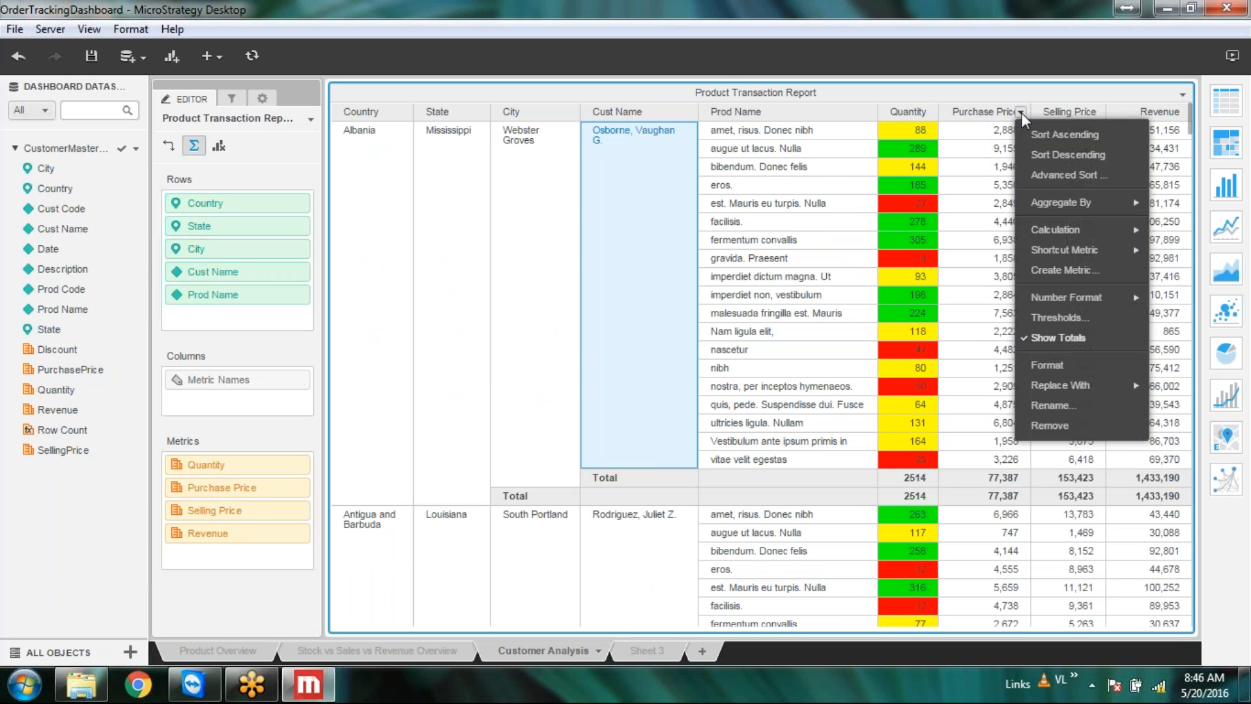
mouse_move(1055, 297)
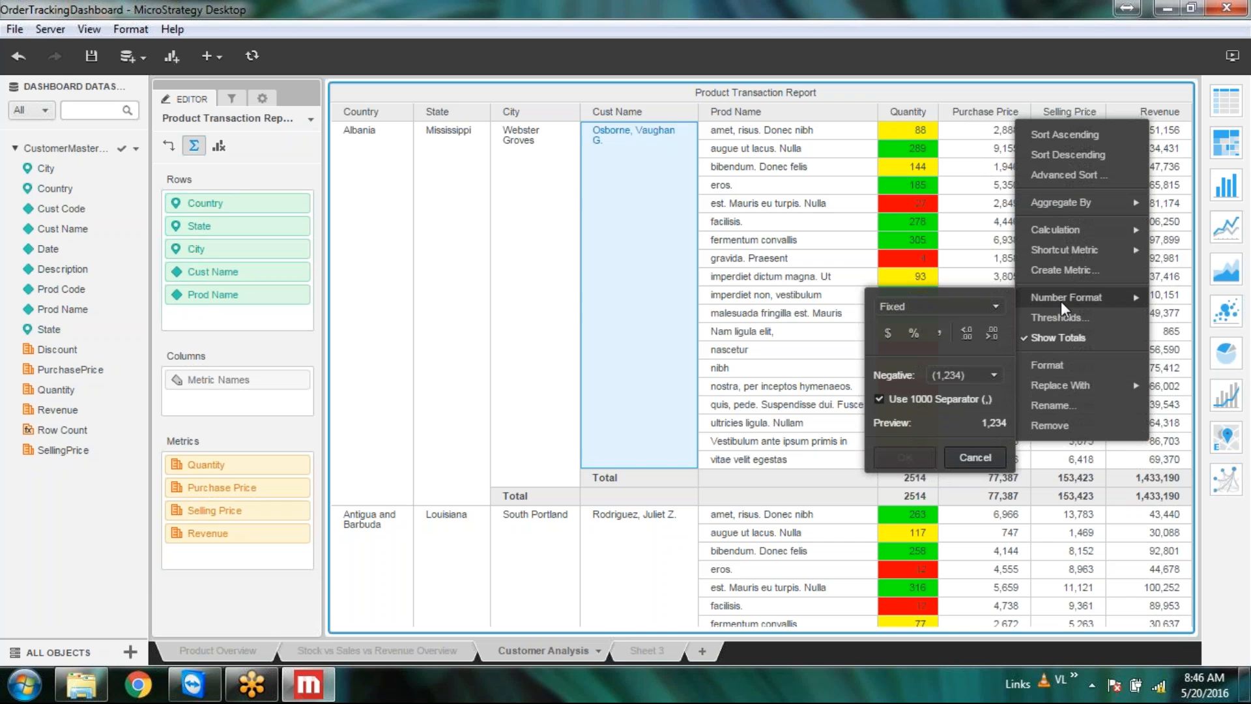
left_click(1058, 316)
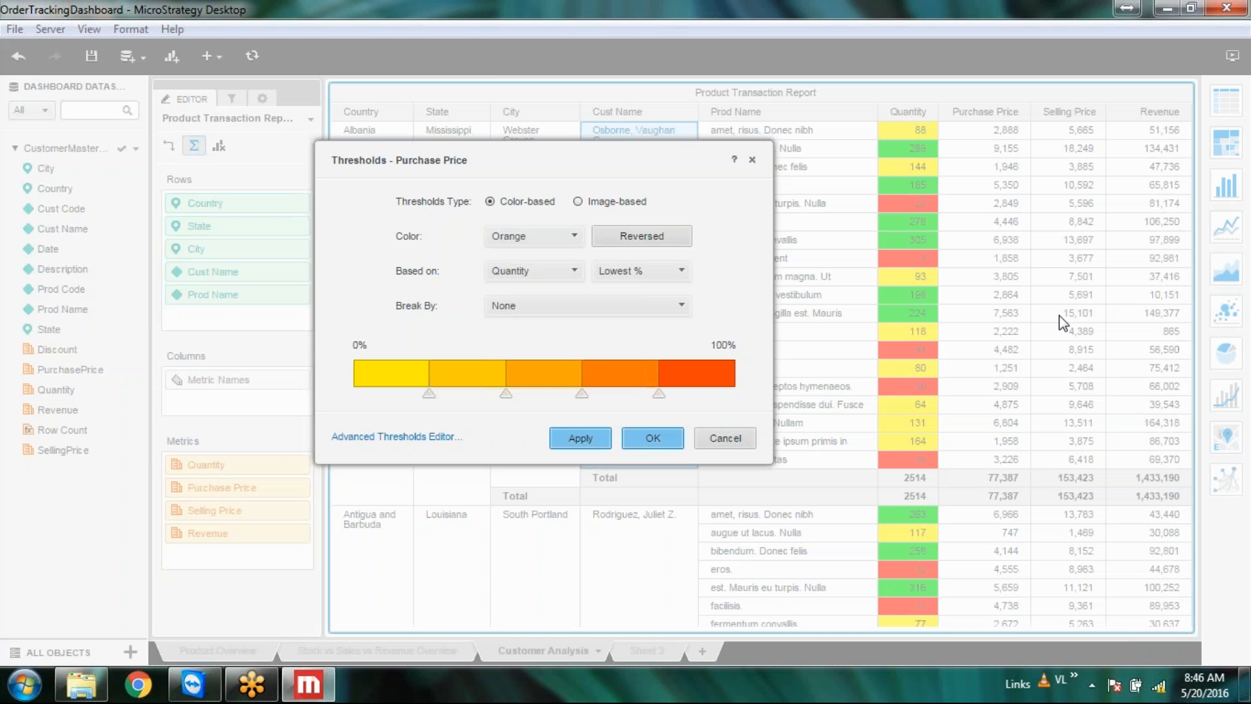
left_click(585, 437)
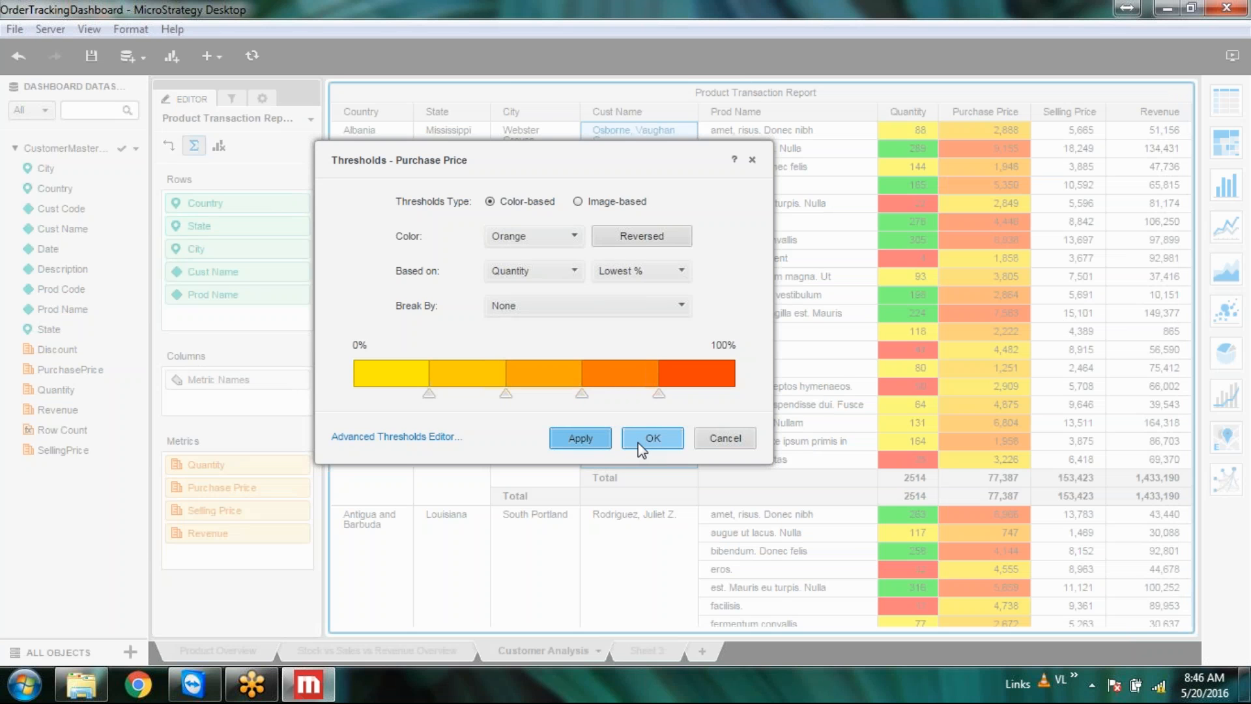
left_click(639, 438)
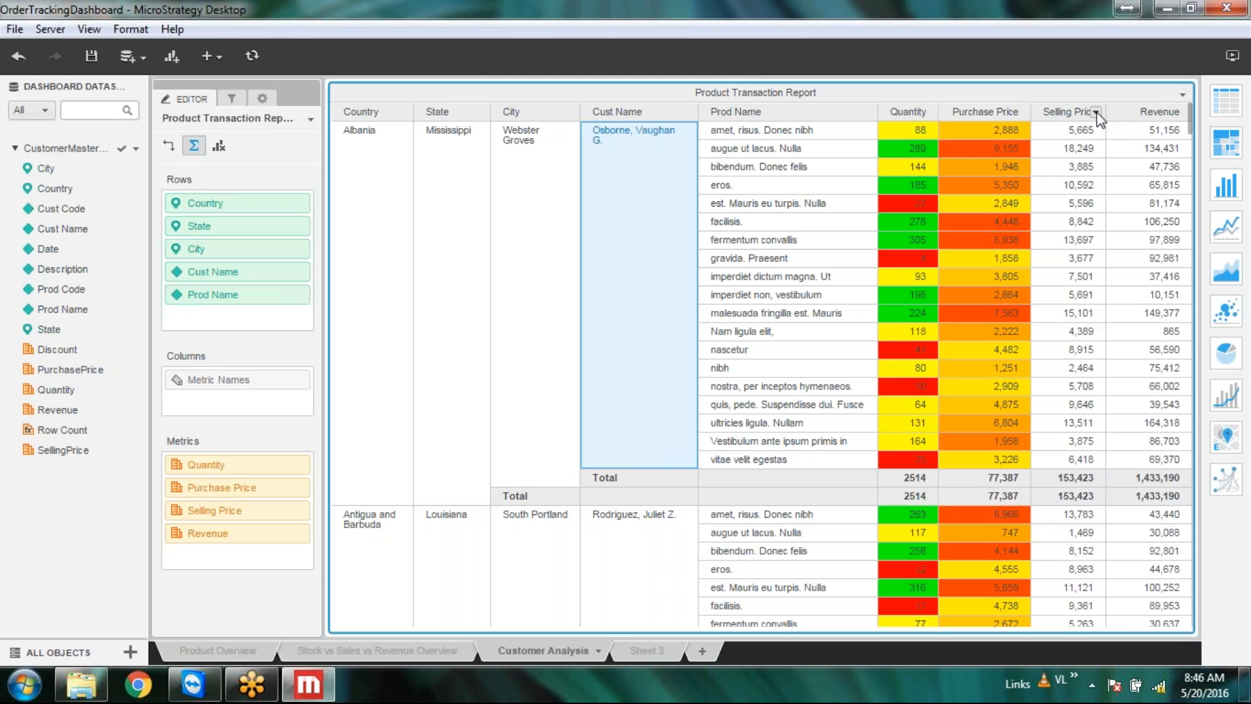
Step: Add colour-based Orange thresholds to Selling Price, based on the lowest % of Quantity, and save the dashboard
left_click(1097, 112)
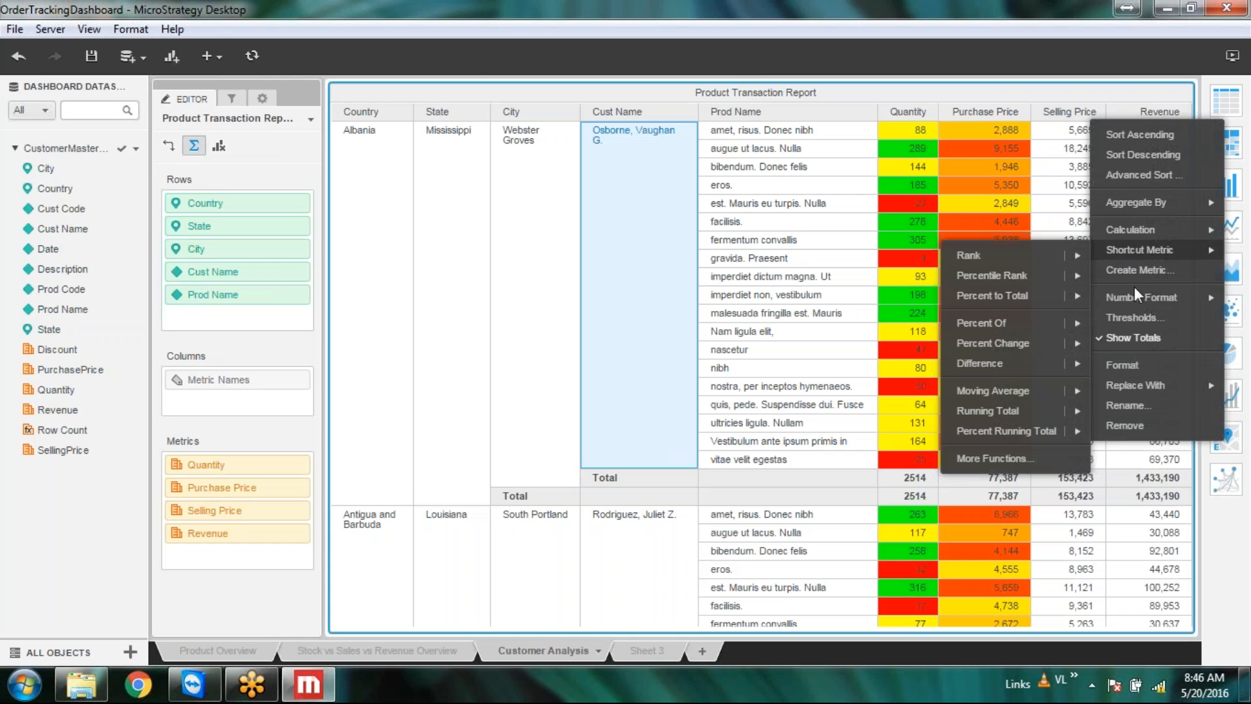
left_click(1135, 316)
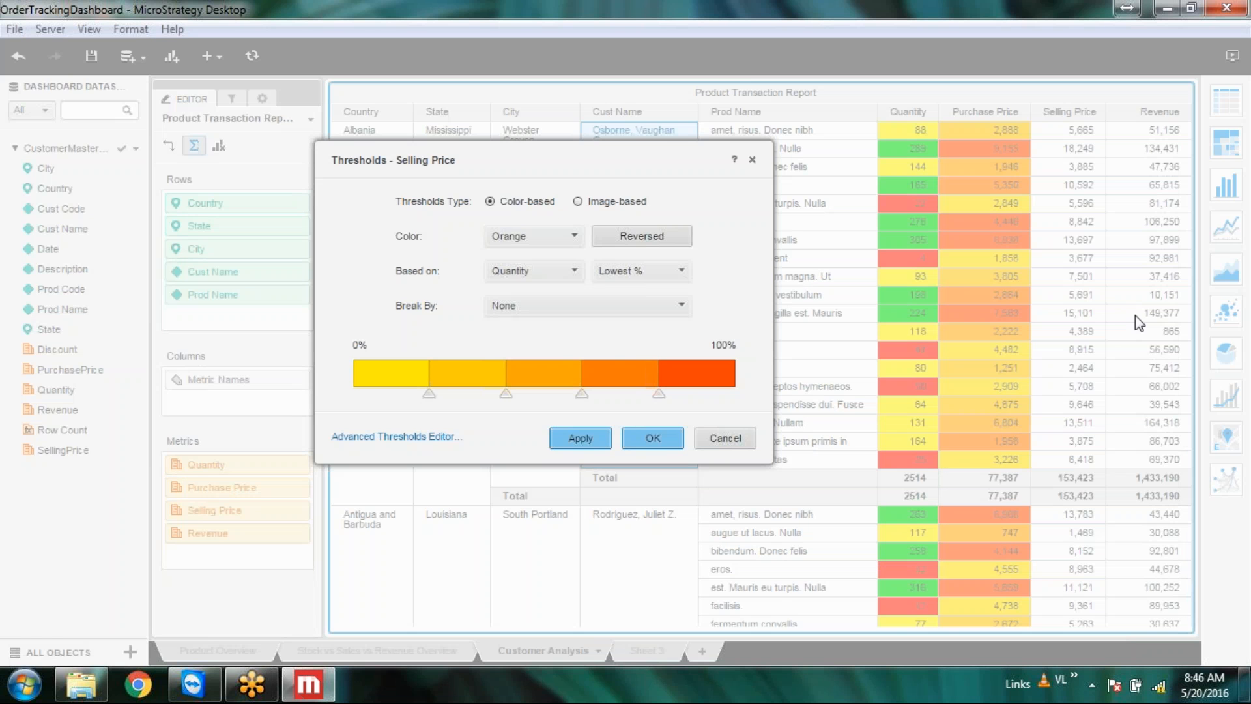
left_click(583, 444)
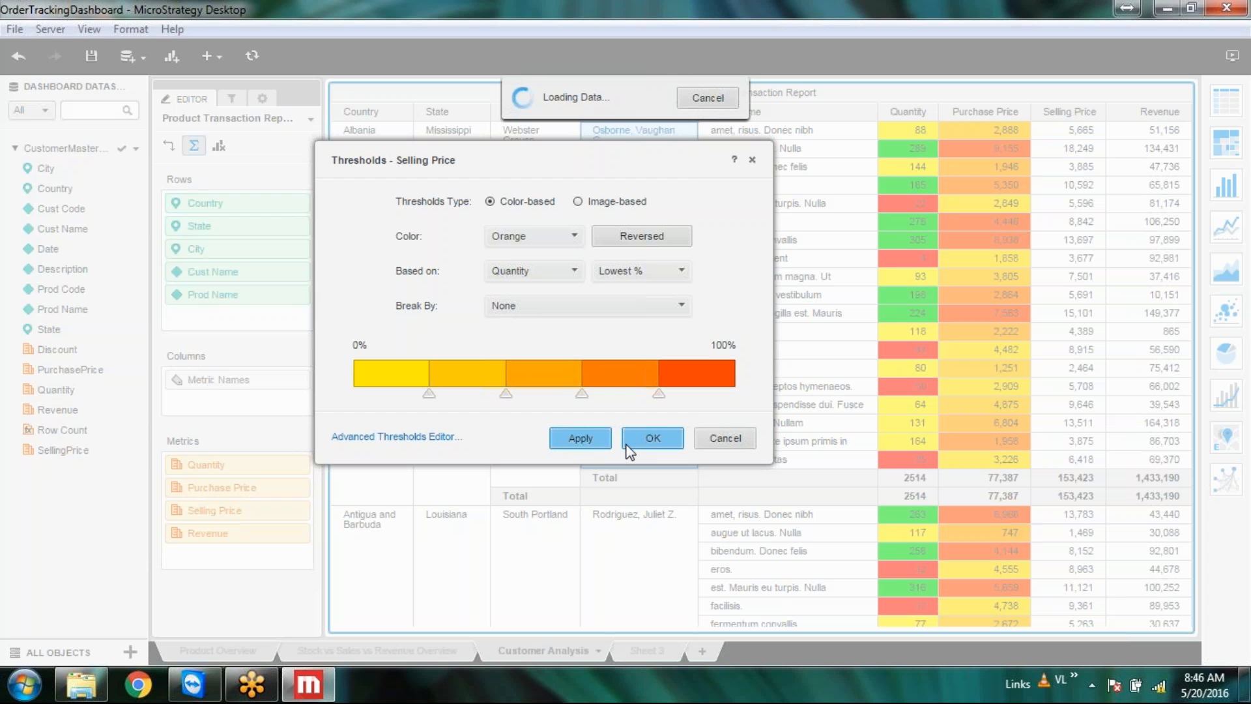
left_click(667, 438)
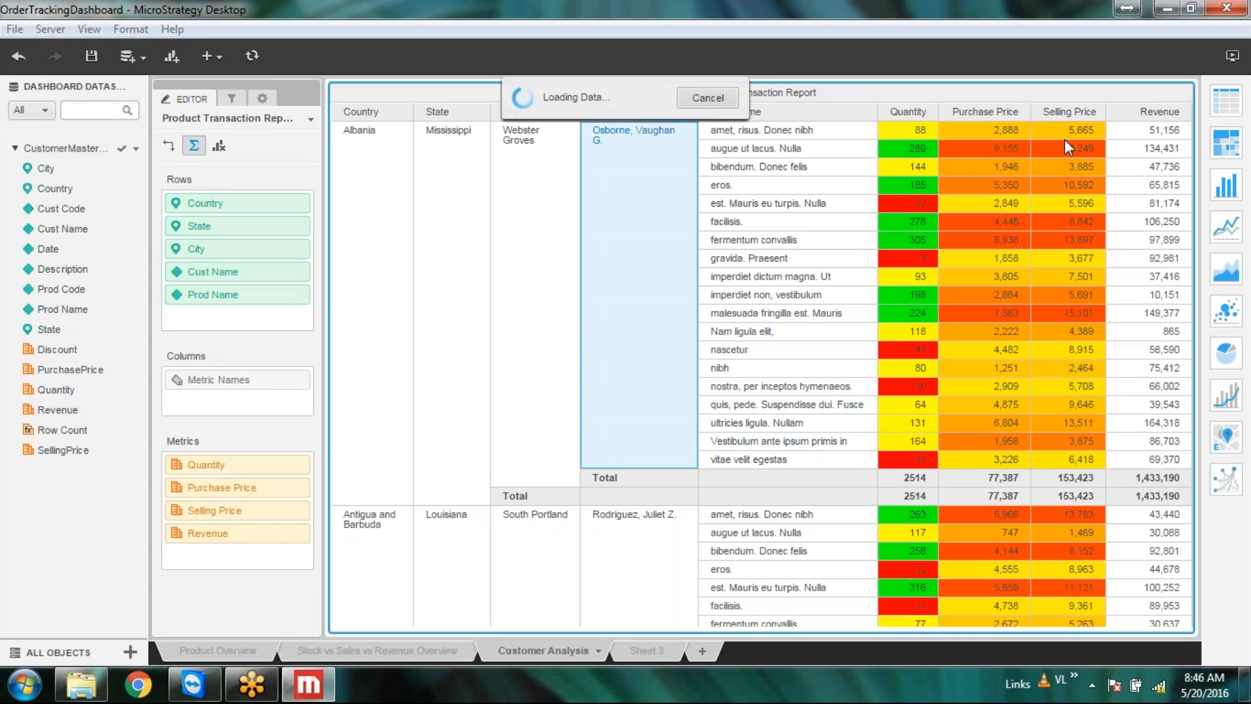
left_click(93, 55)
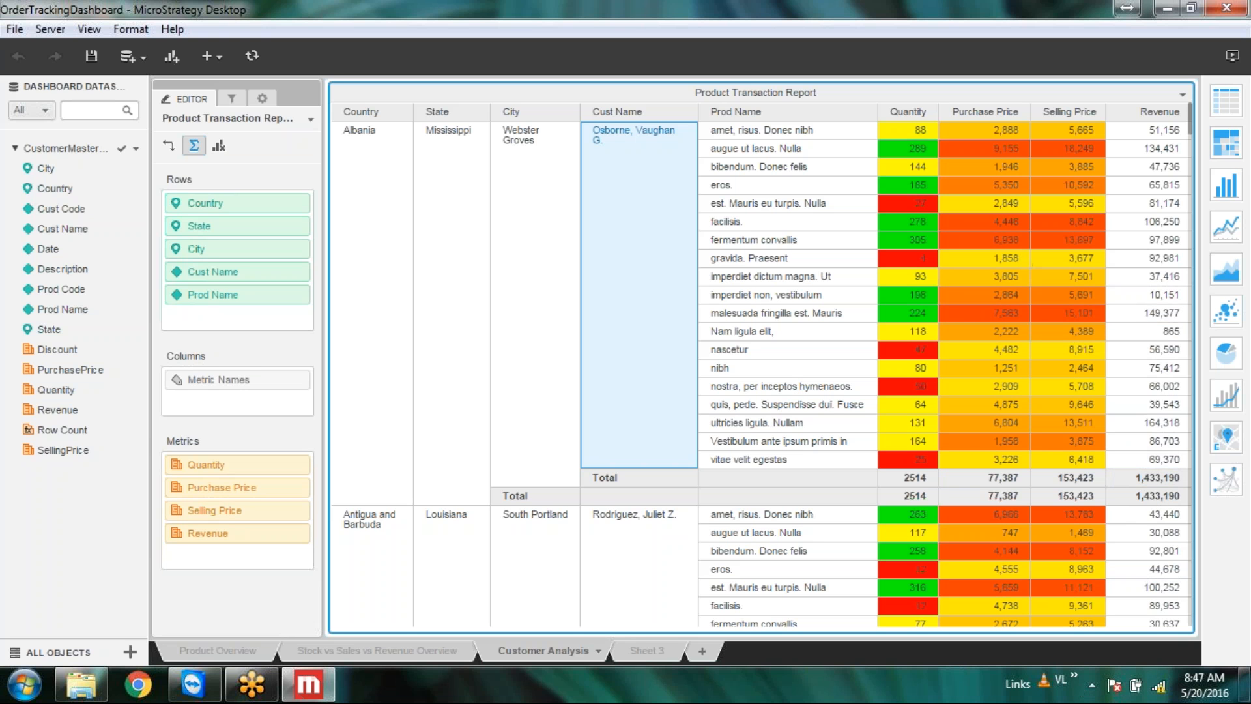
Step: Add image-based Arrows thresholds to Revenue with boundaries at about 20% and 60%, and check them in the report
left_click(1181, 112)
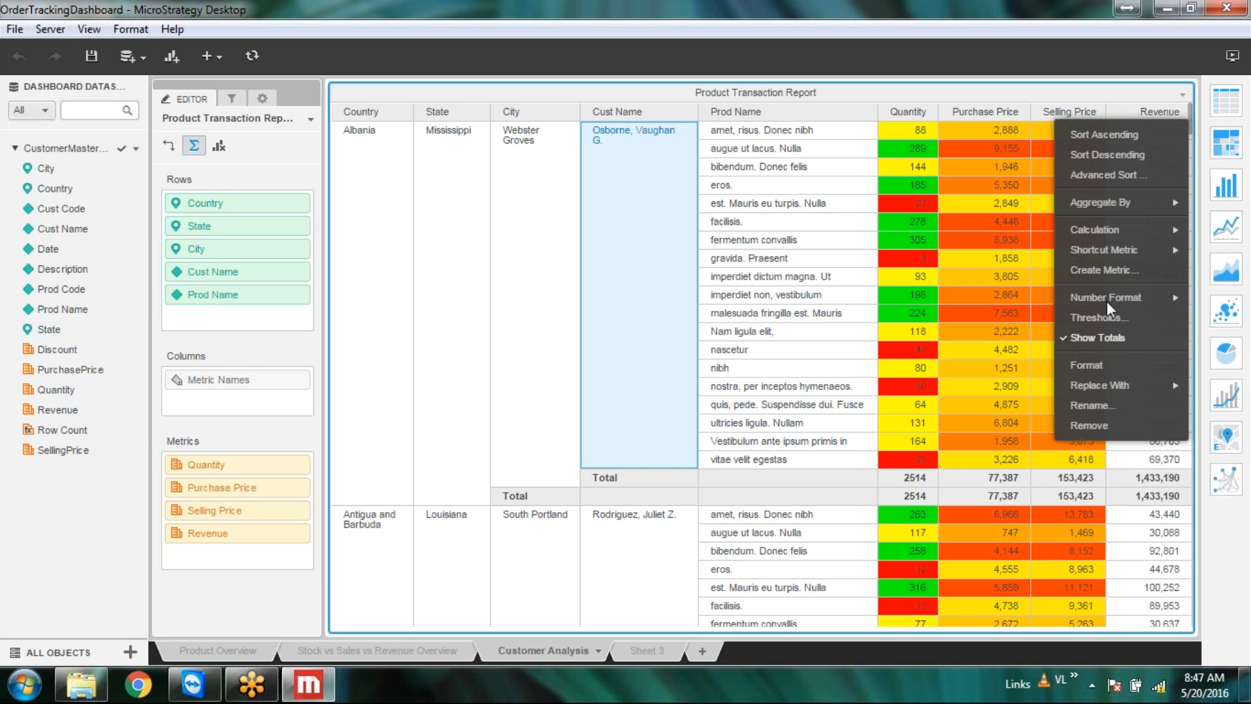
left_click(1098, 316)
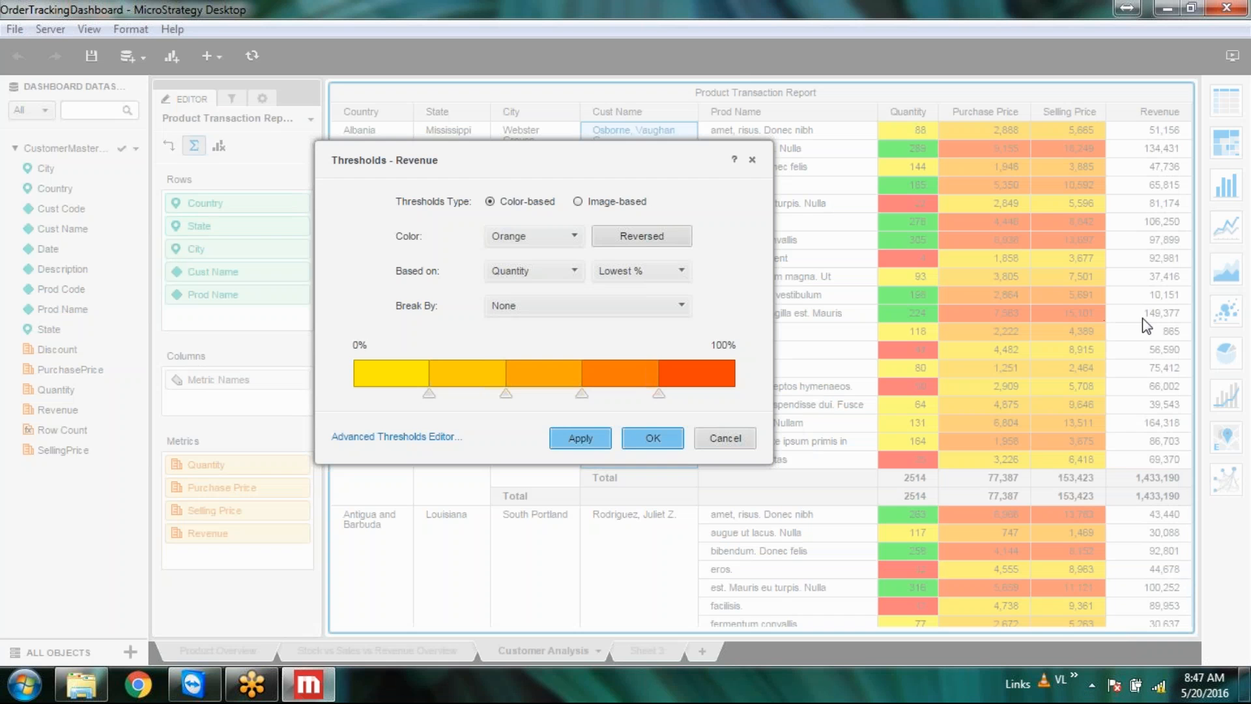
left_click(578, 202)
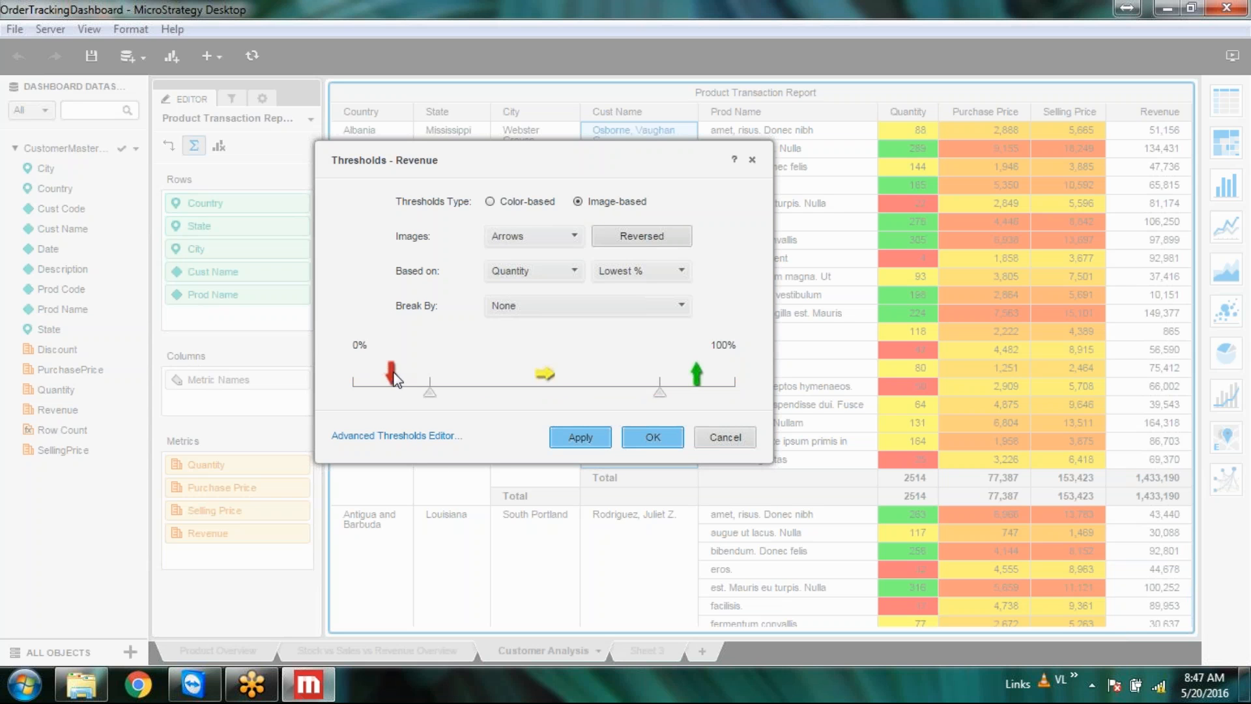
left_click_drag(425, 393, 430, 395)
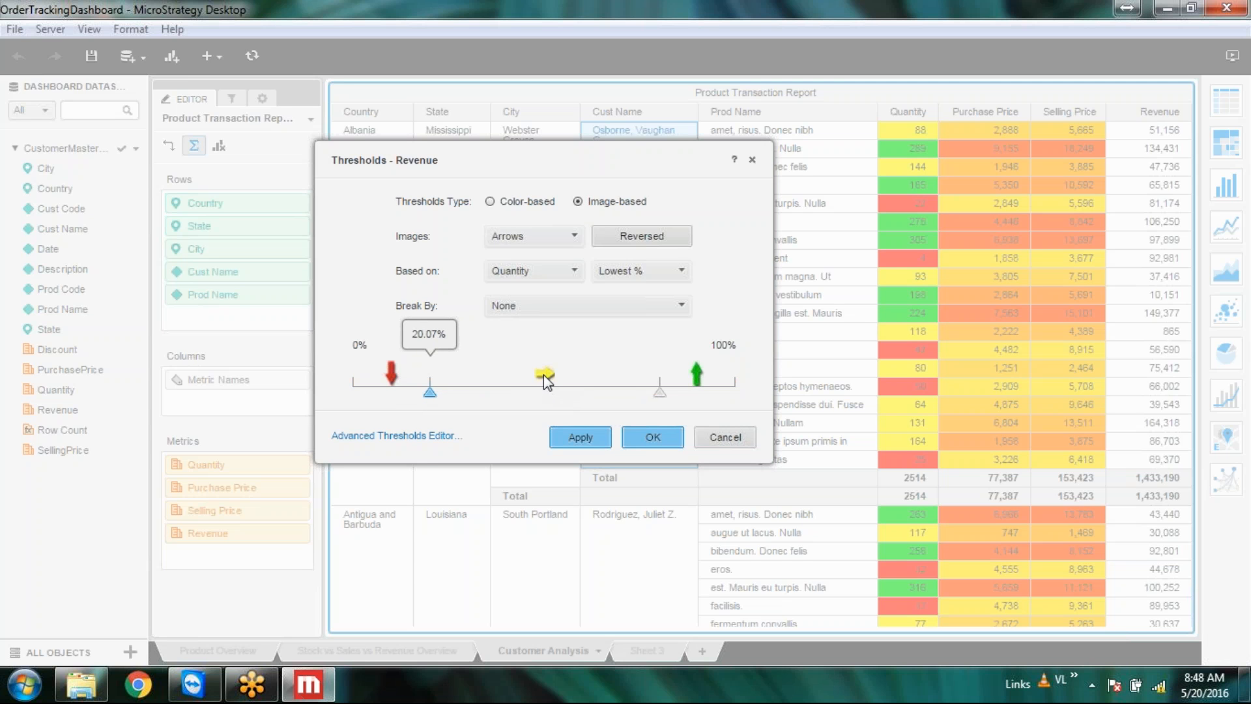
left_click_drag(659, 392, 583, 398)
left_click(603, 437)
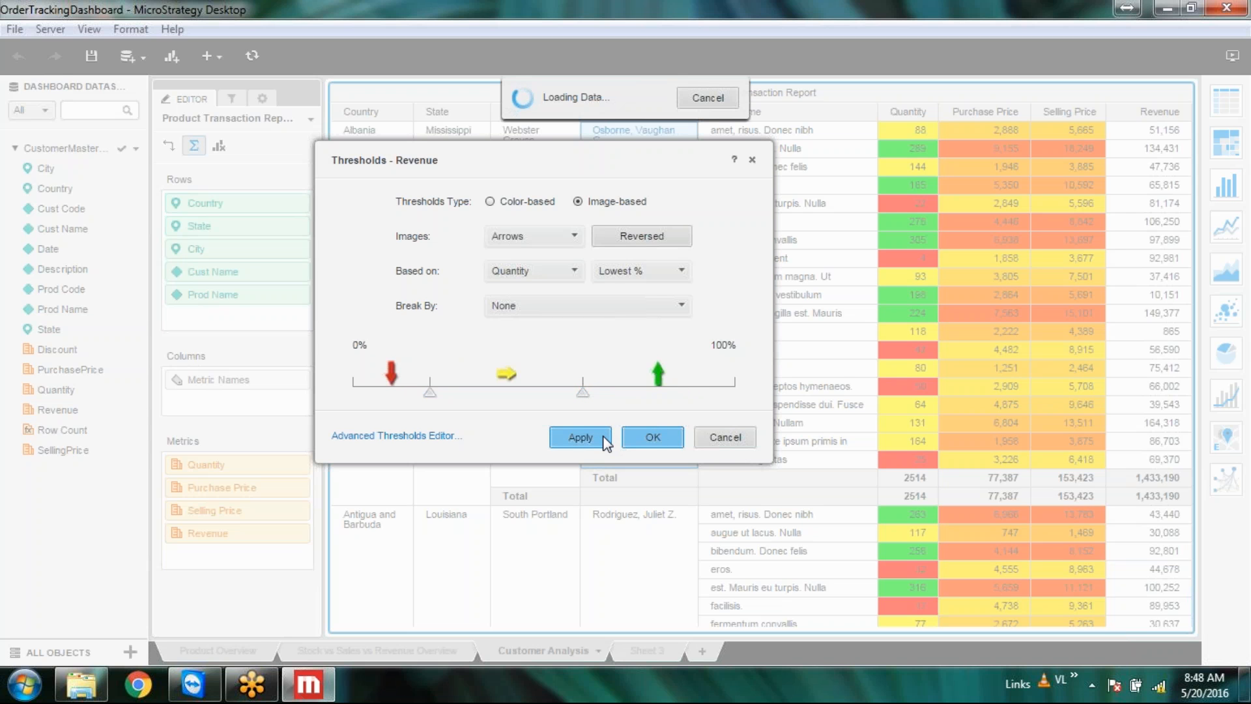
left_click(645, 439)
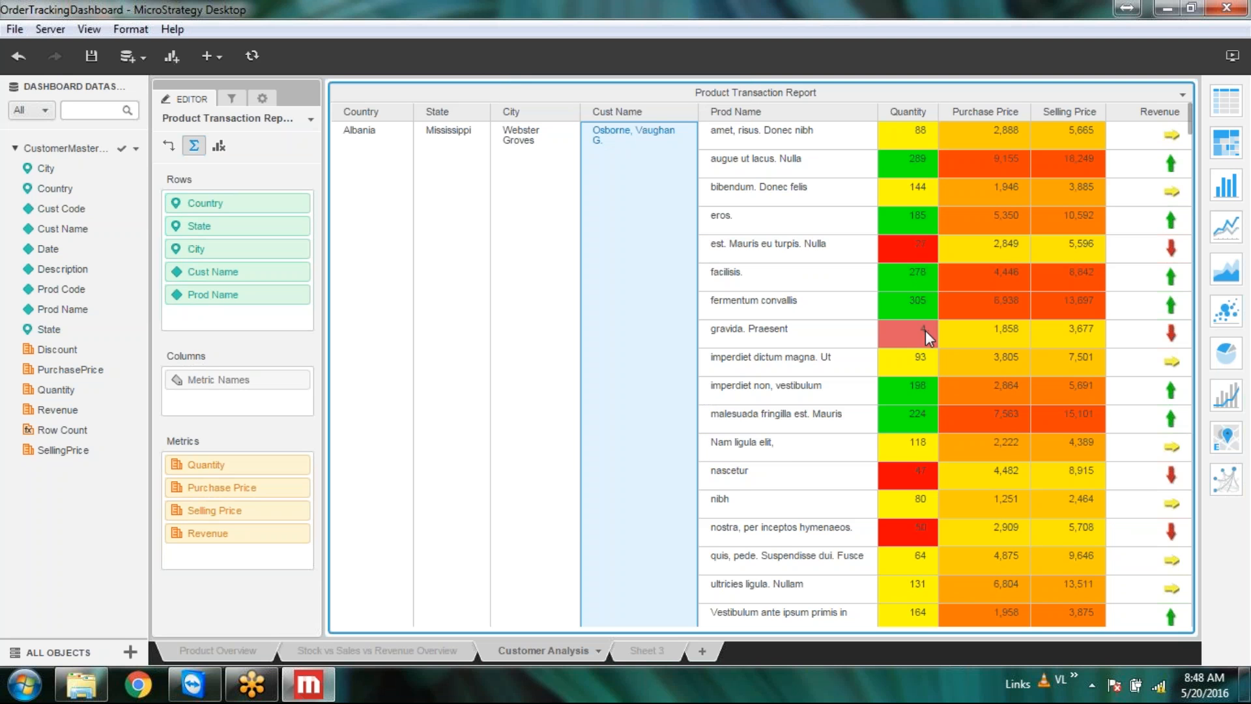
scroll(822, 333, "down", 3)
scroll(822, 333, "down", 10)
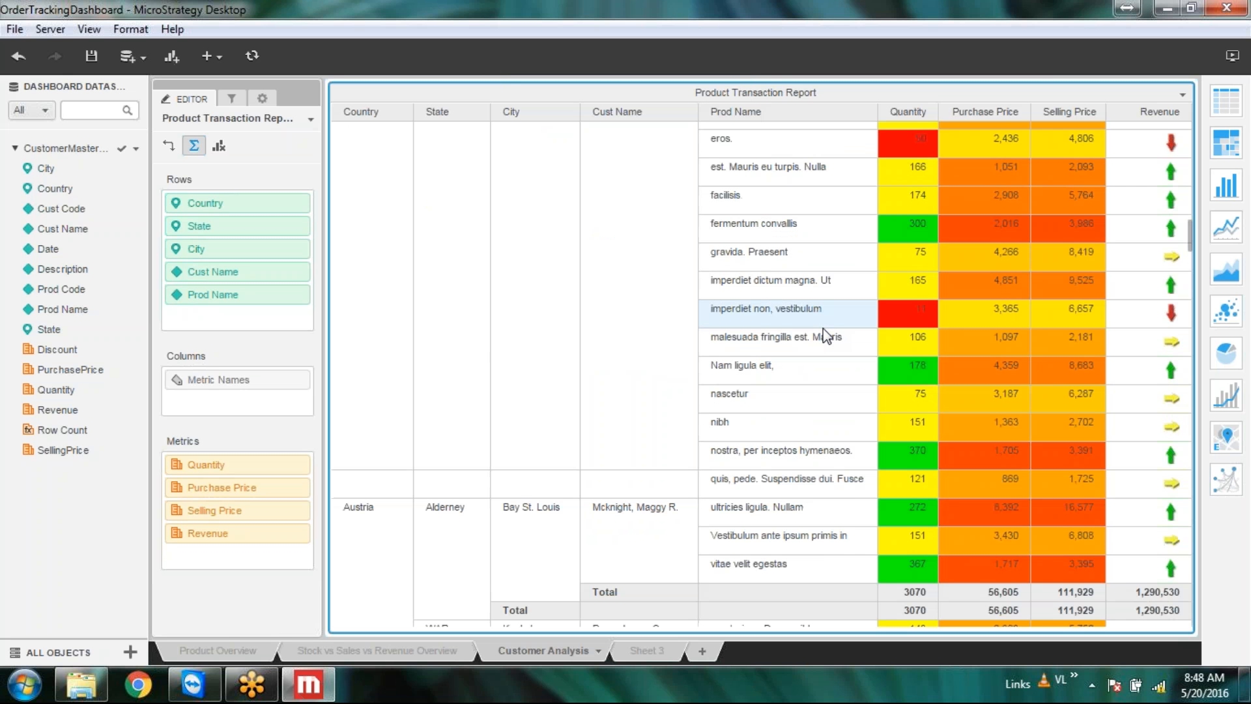
Step: Open the Revenue metric's thresholds and review the colour-based type, the image-based Arrows type and its slider boundaries
scroll(825, 332, "up", 5)
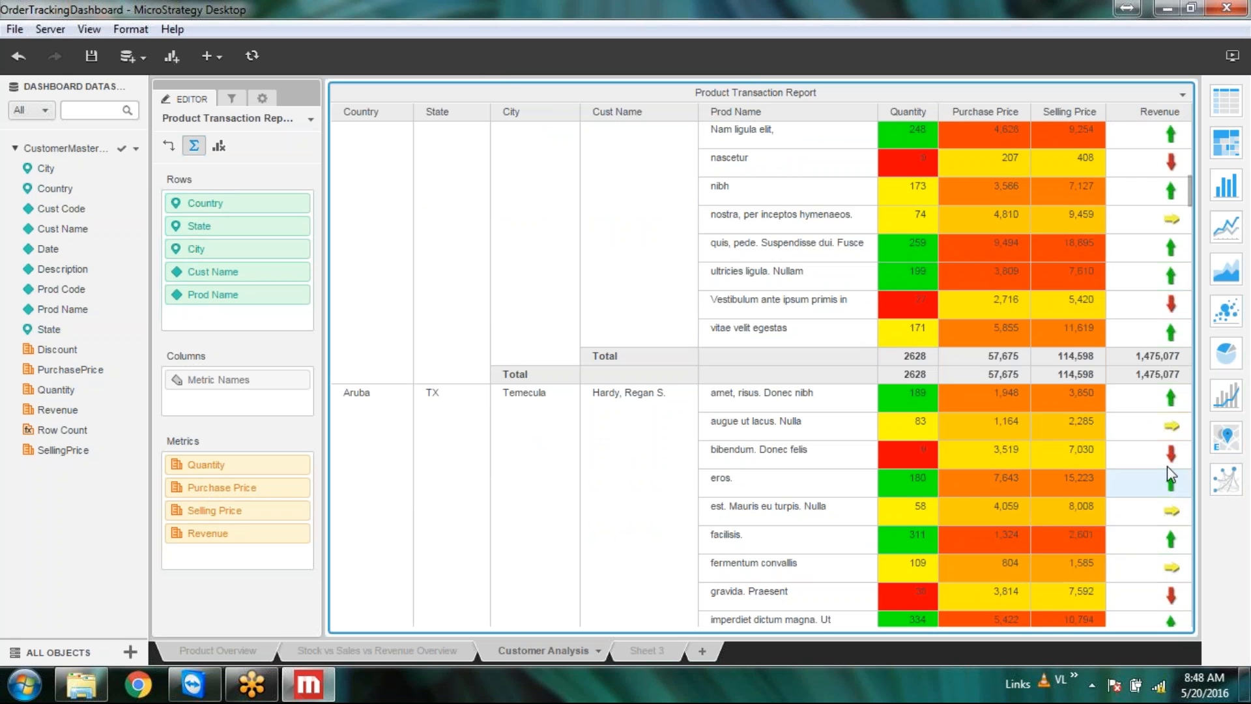
scroll(1167, 466, "up", 5)
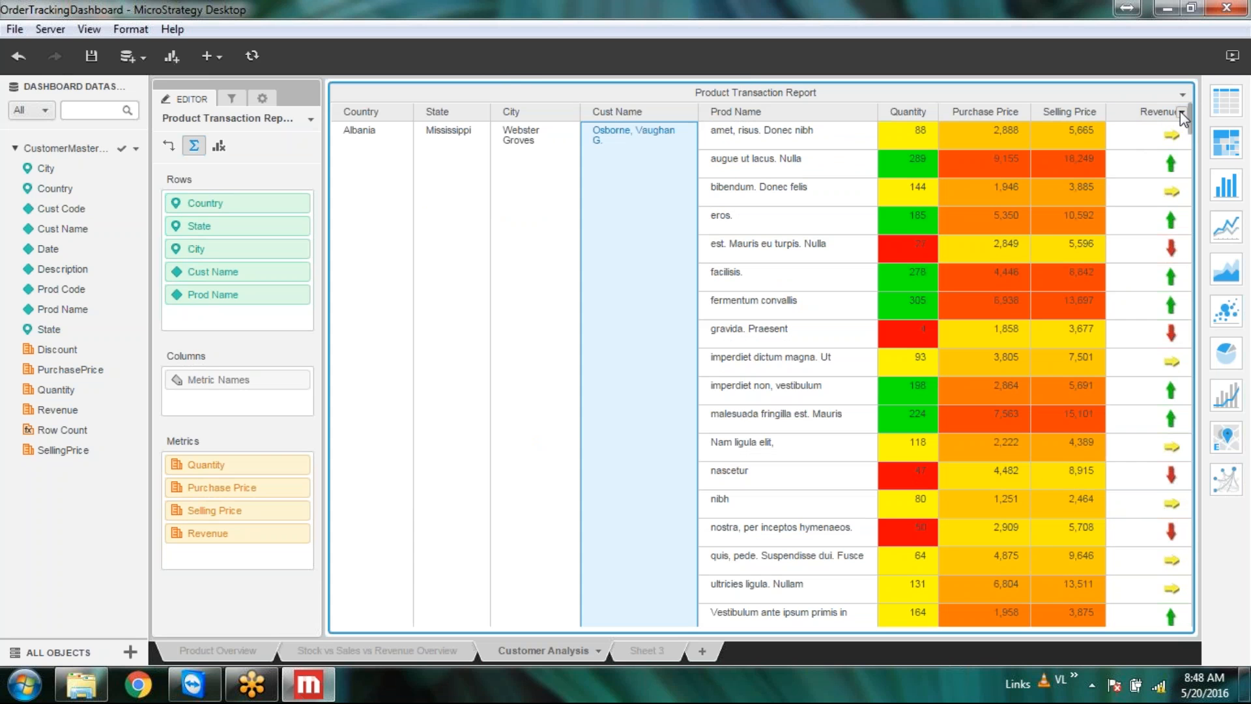
left_click(1181, 113)
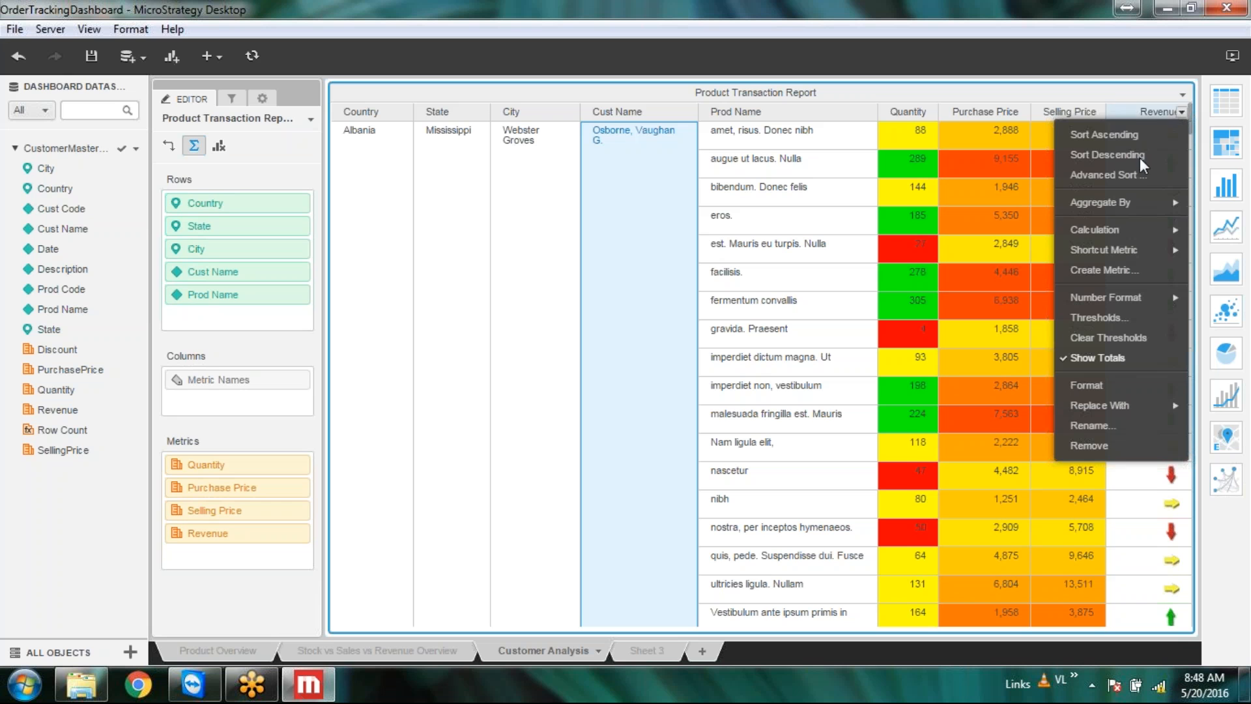
left_click(1090, 316)
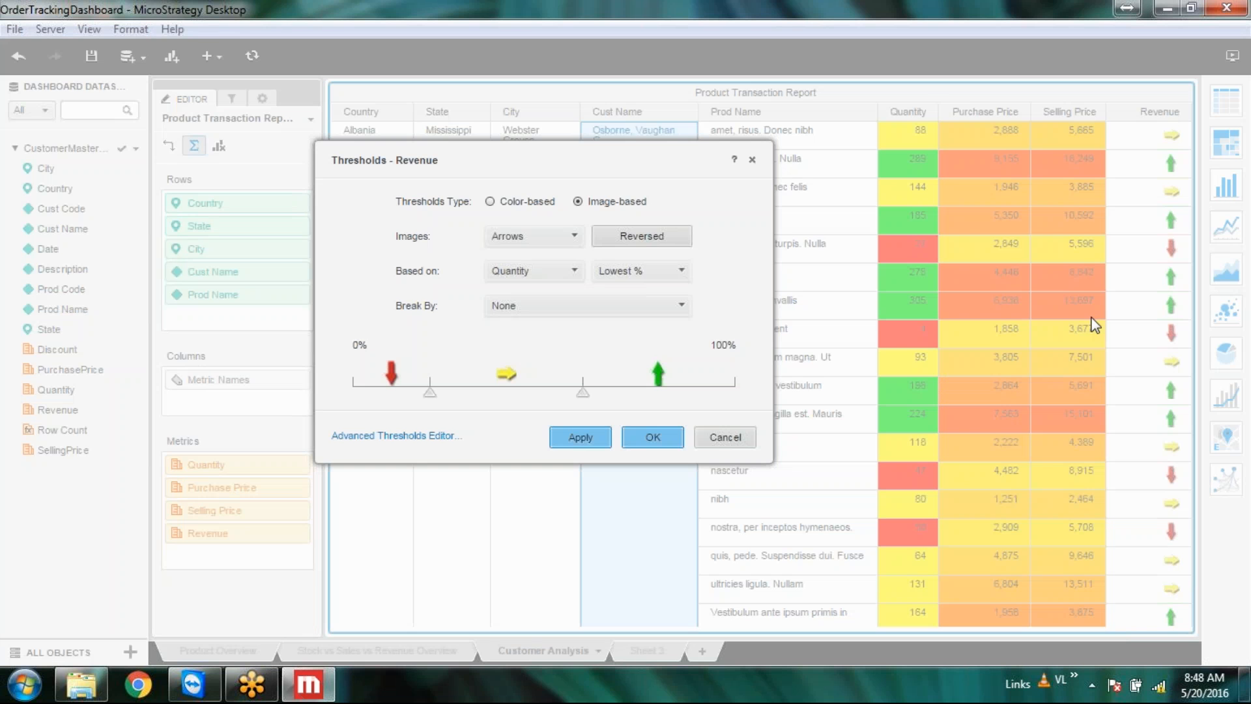
left_click(490, 202)
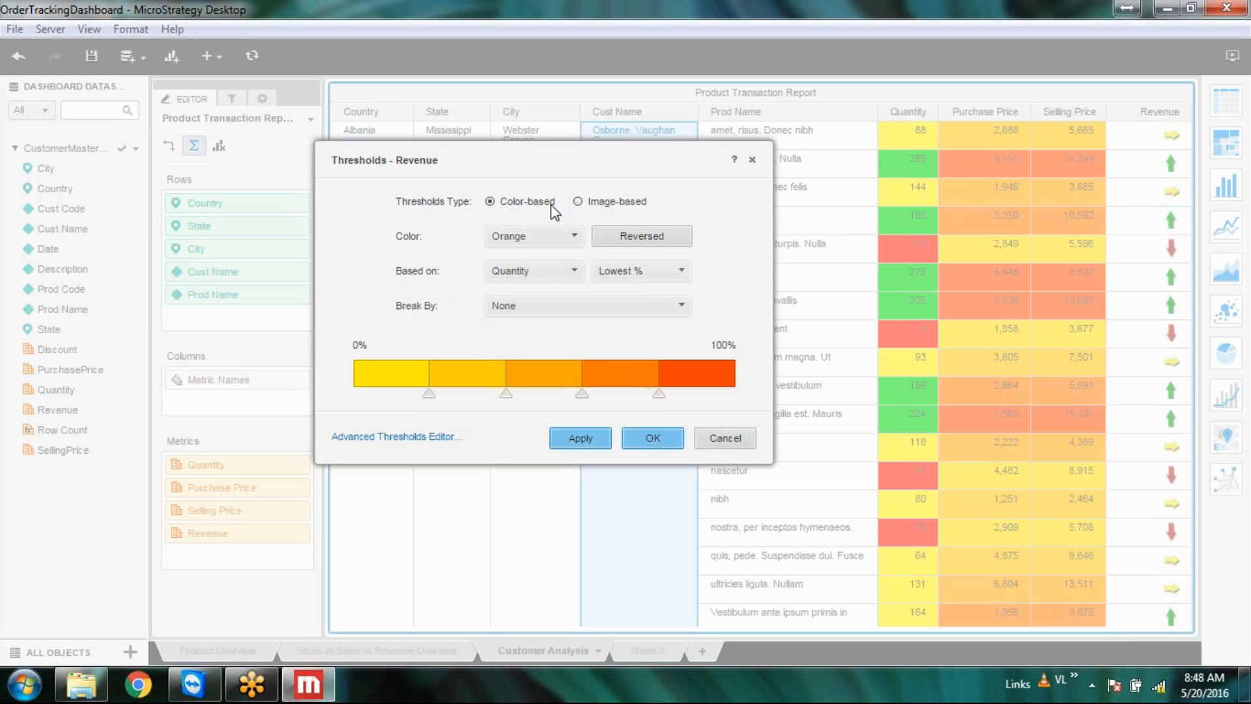
left_click(578, 202)
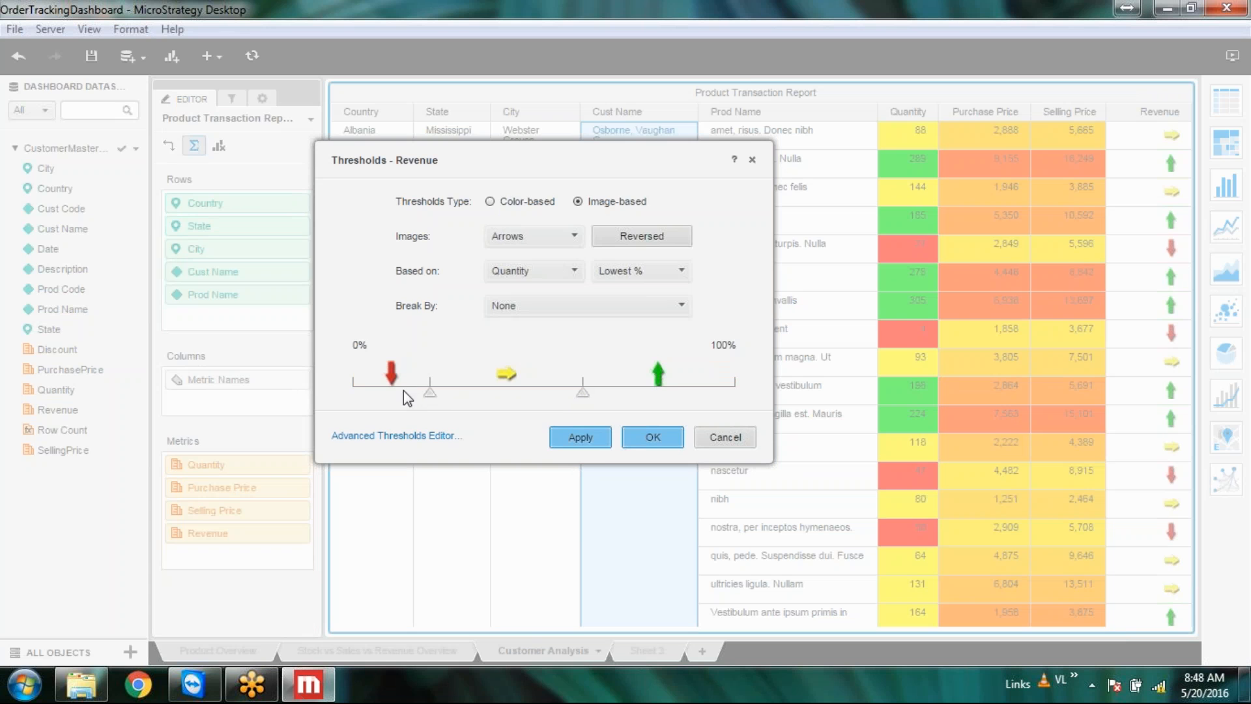
left_click(586, 437)
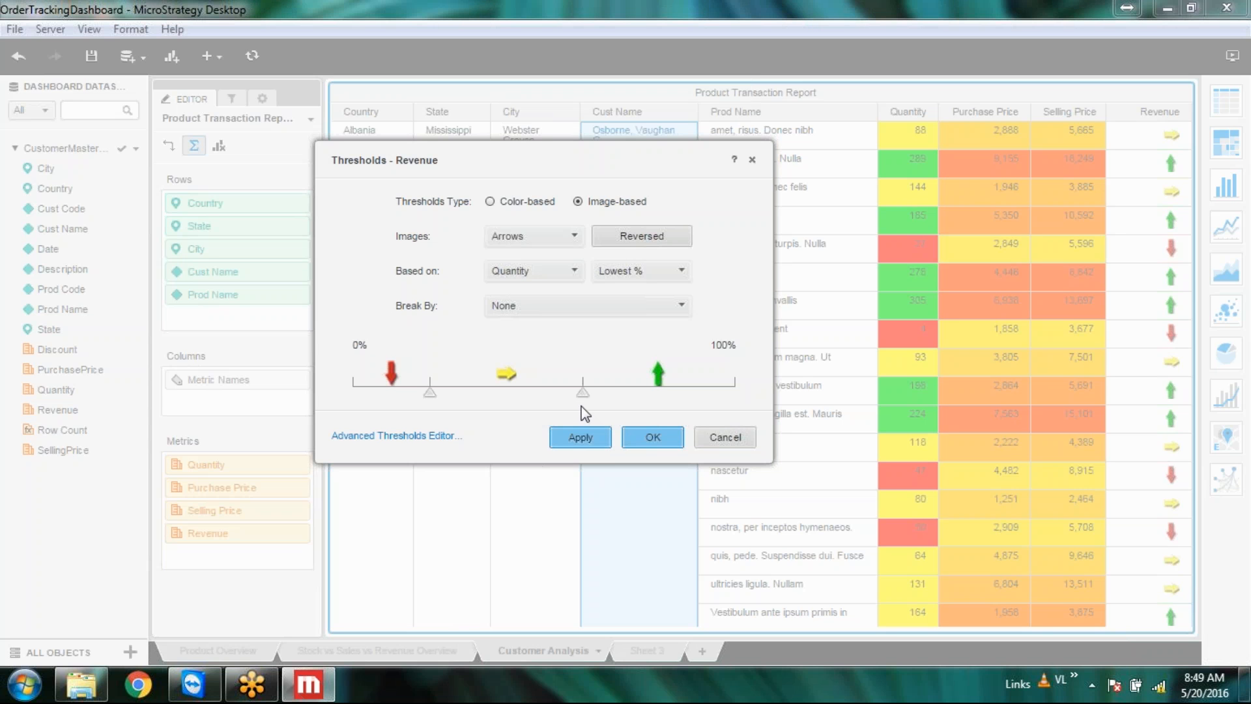
mouse_move(584, 398)
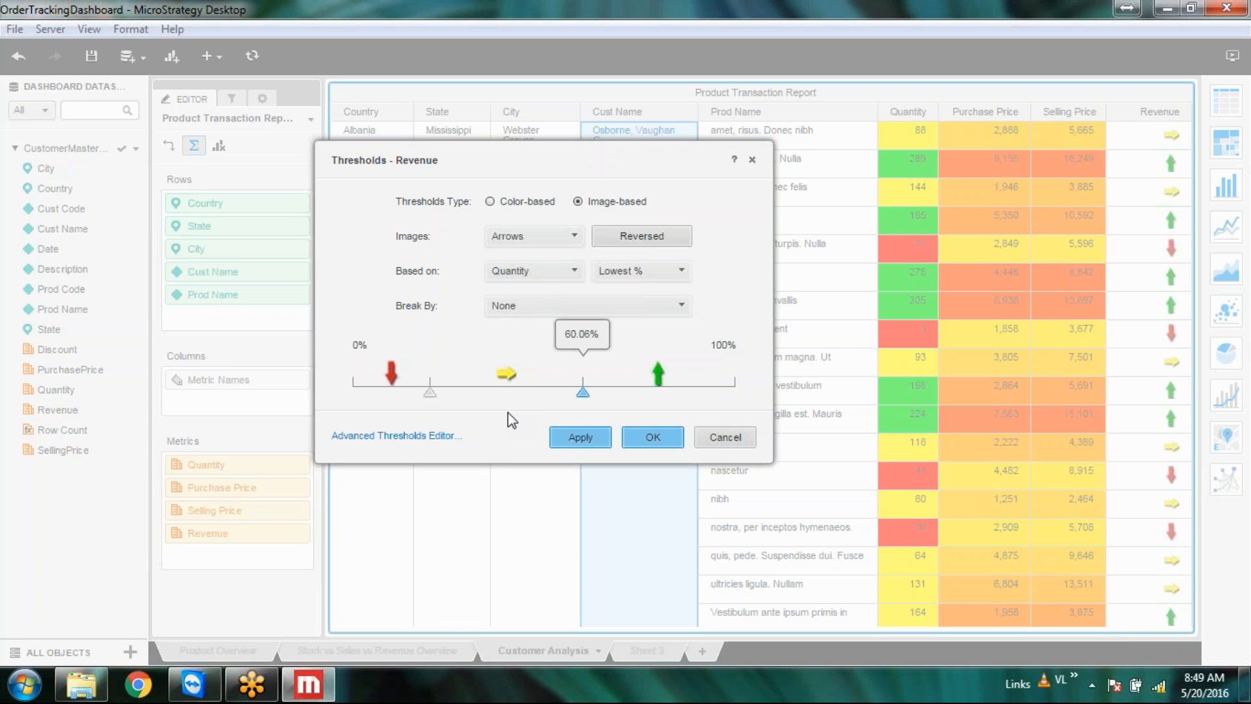
Step: Open the advanced editor for the Revenue thresholds and show the format settings of the first condition, the red down arrow
left_click(420, 437)
left_click(681, 418)
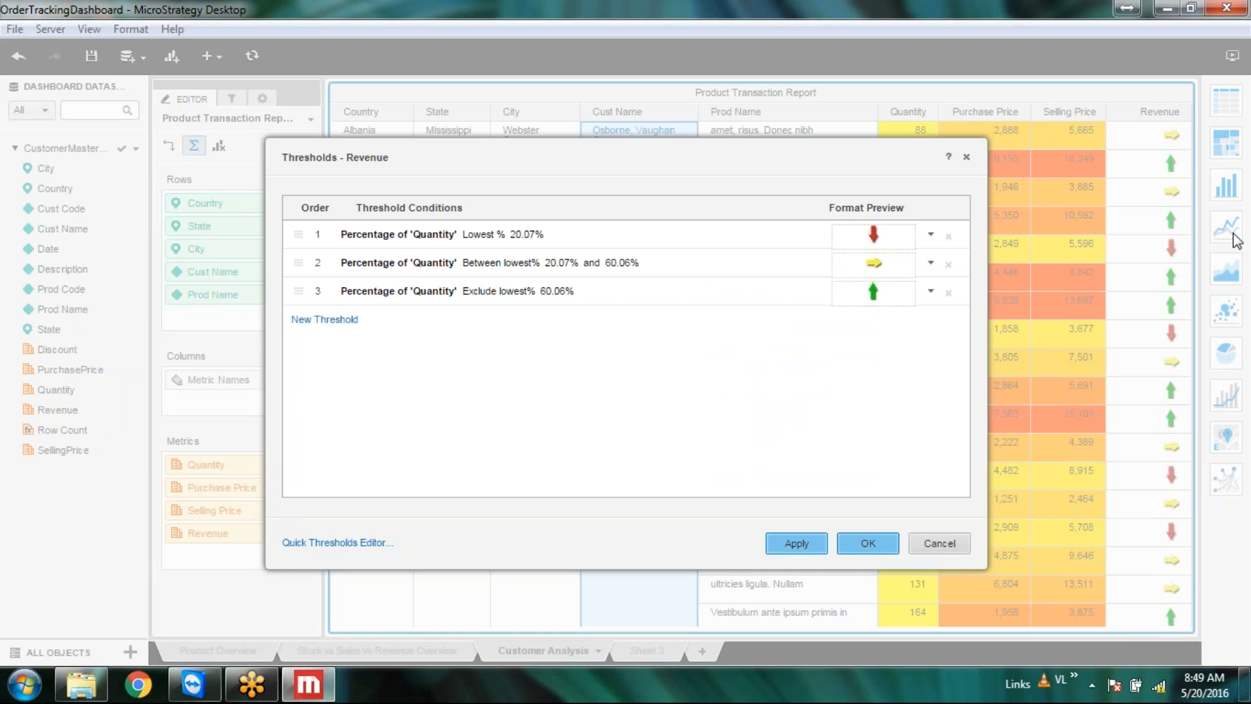
mouse_move(789, 239)
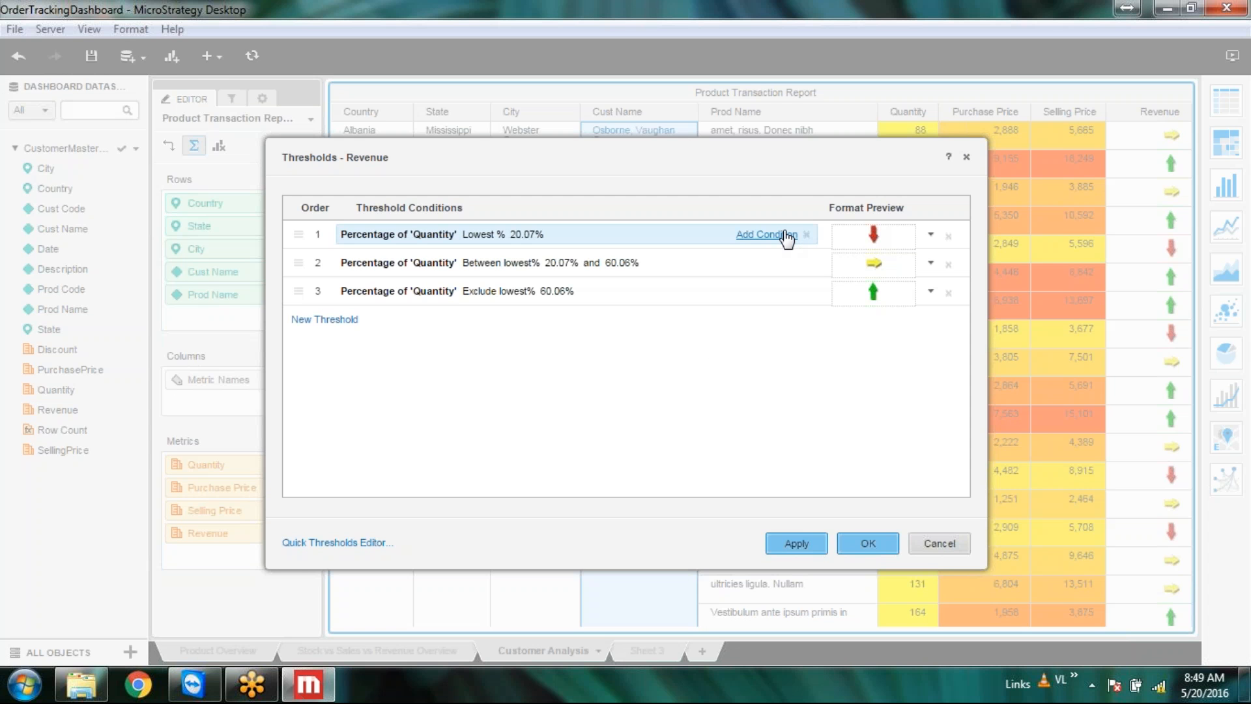
left_click(873, 240)
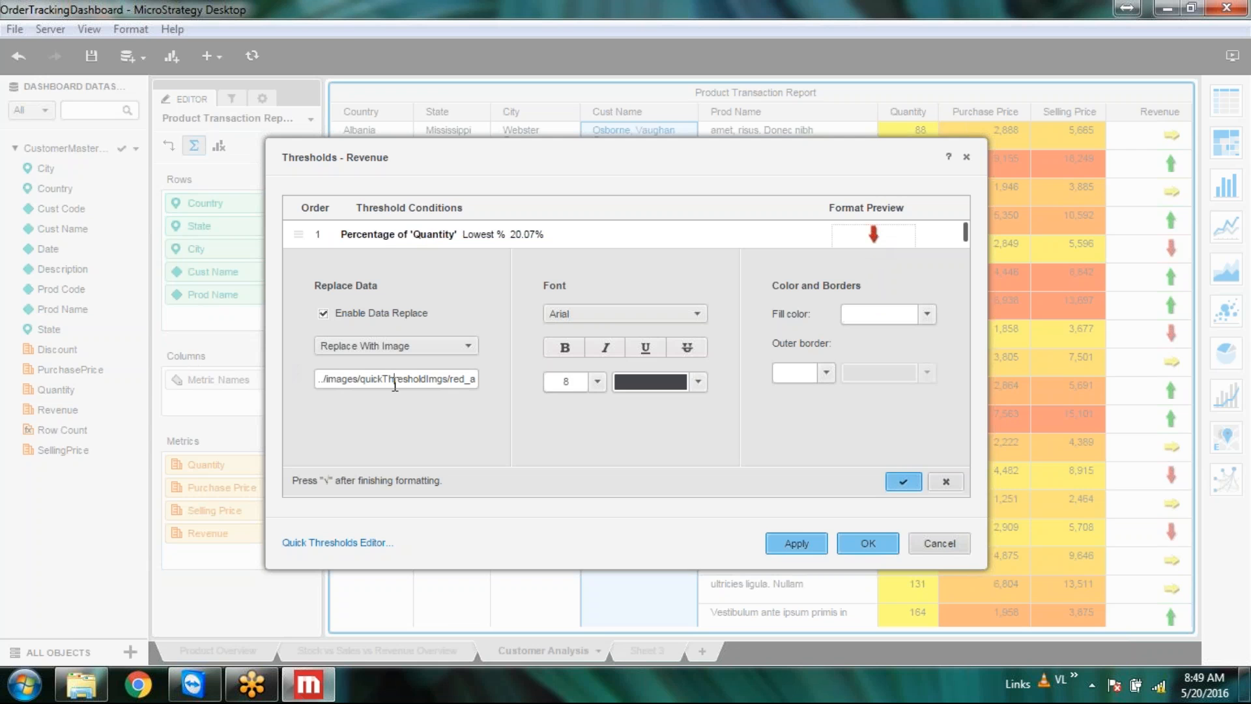
Step: Switch to Windows Explorer and look in the Source folder of Order Tracking Dashboard
left_click(81, 683)
left_click(453, 315)
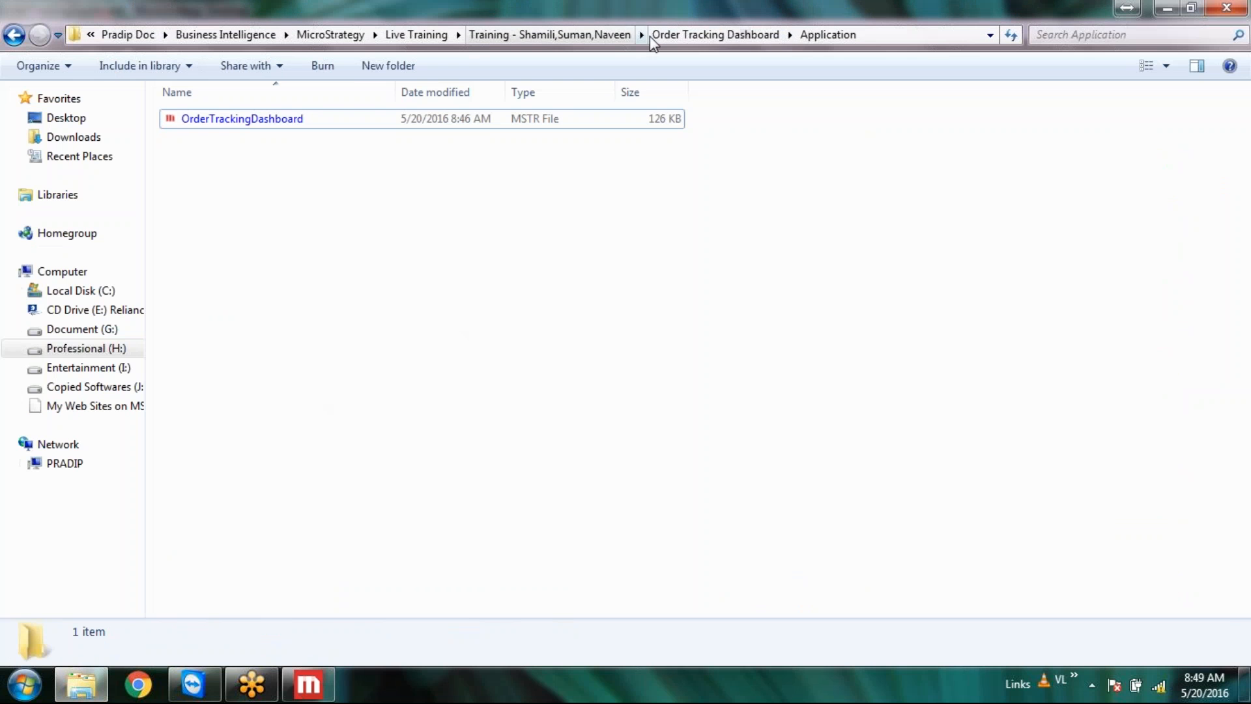
left_click(665, 36)
double_click(228, 179)
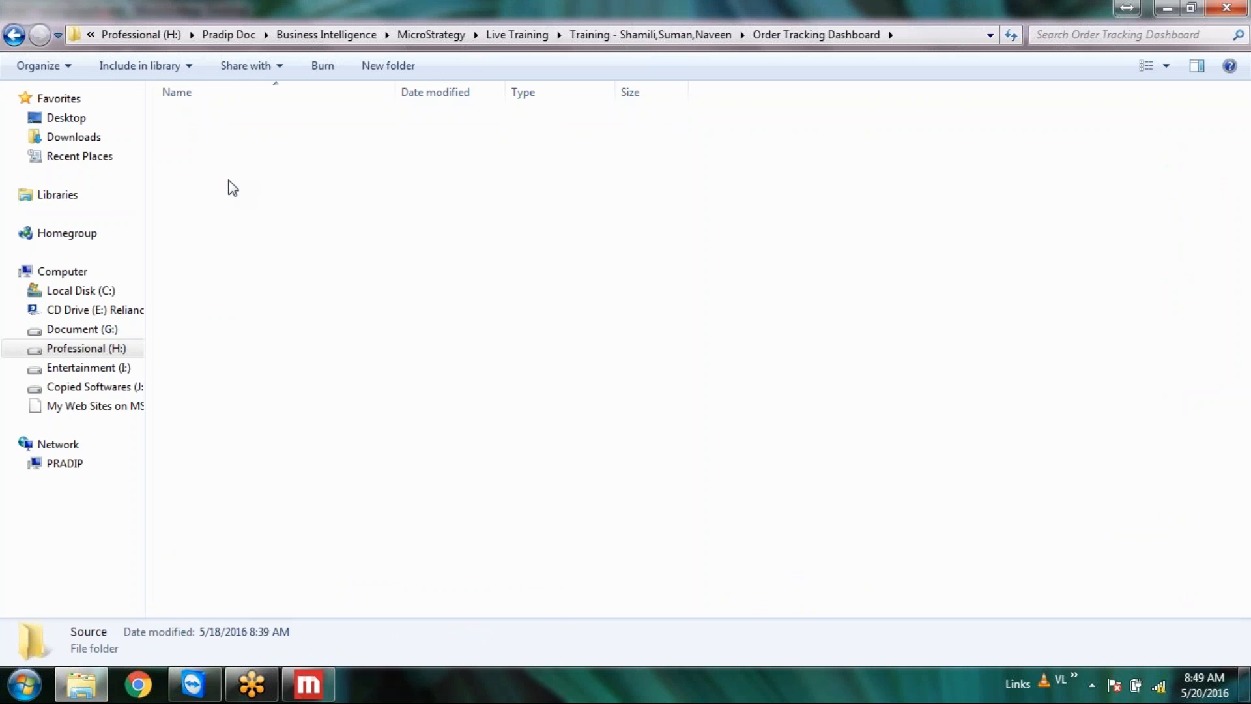
Step: Switch to Chrome, search Google for "arrow" and show the image results
left_click(144, 689)
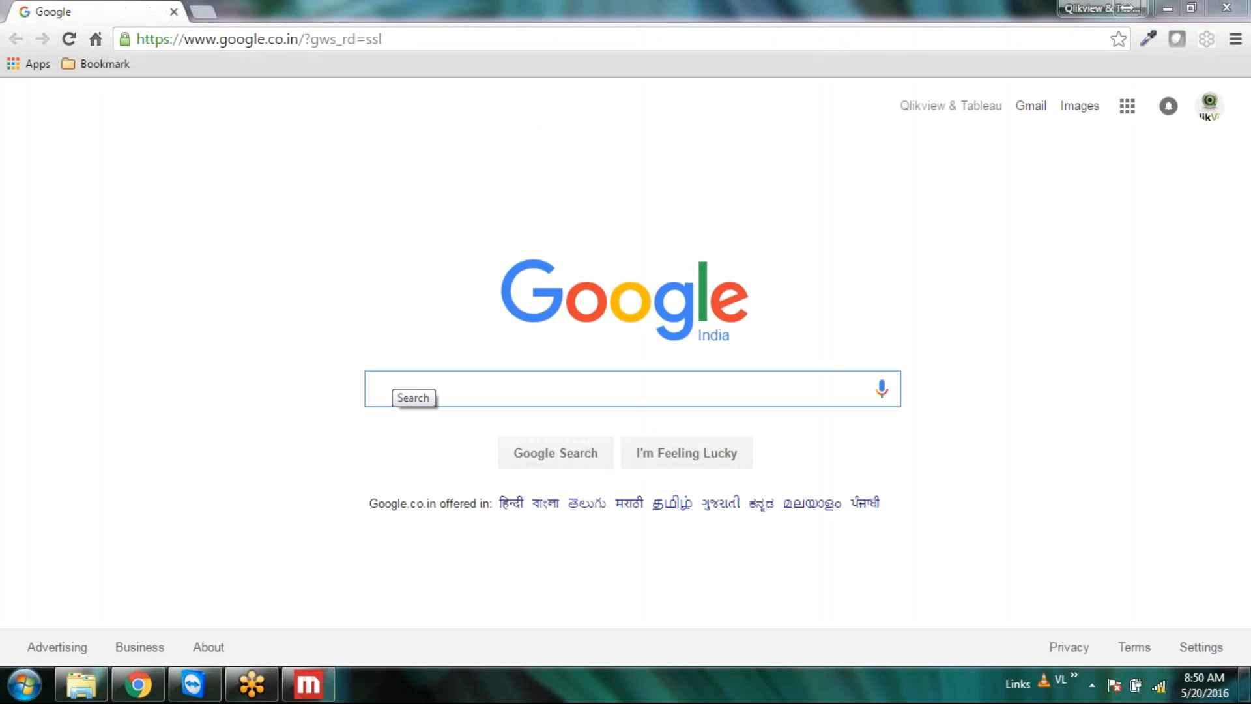
type("arr")
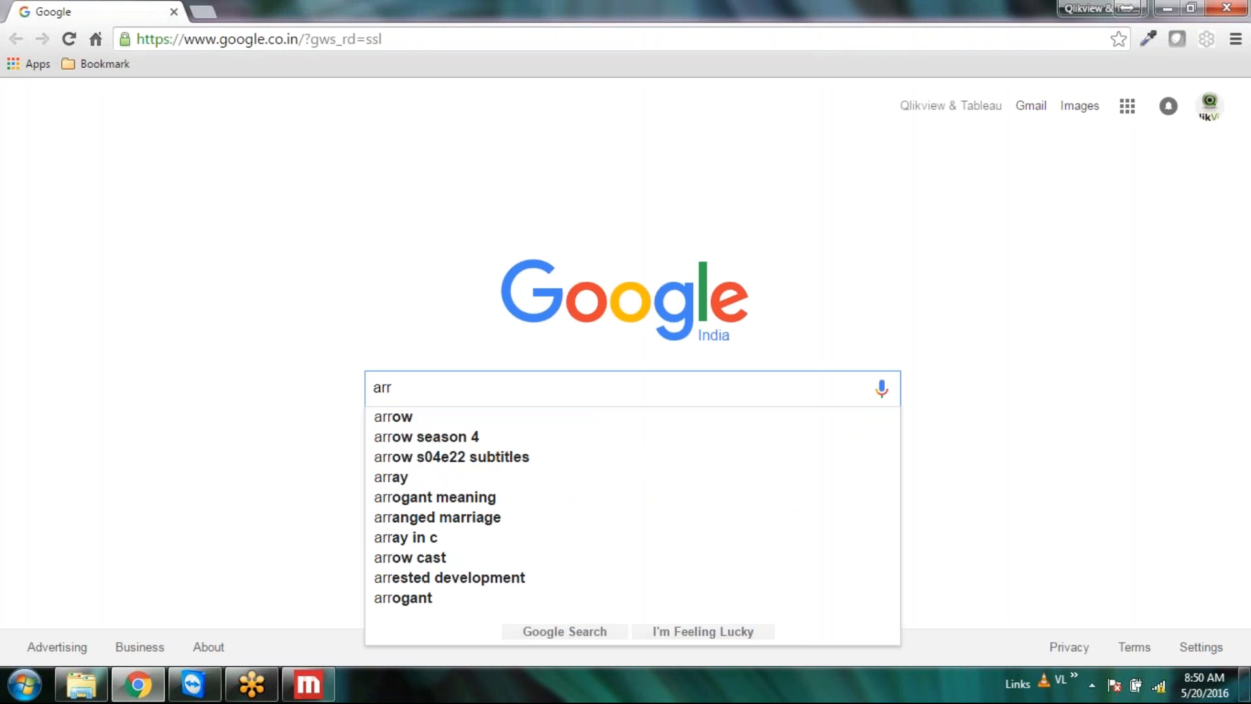
type("ow")
key("Return")
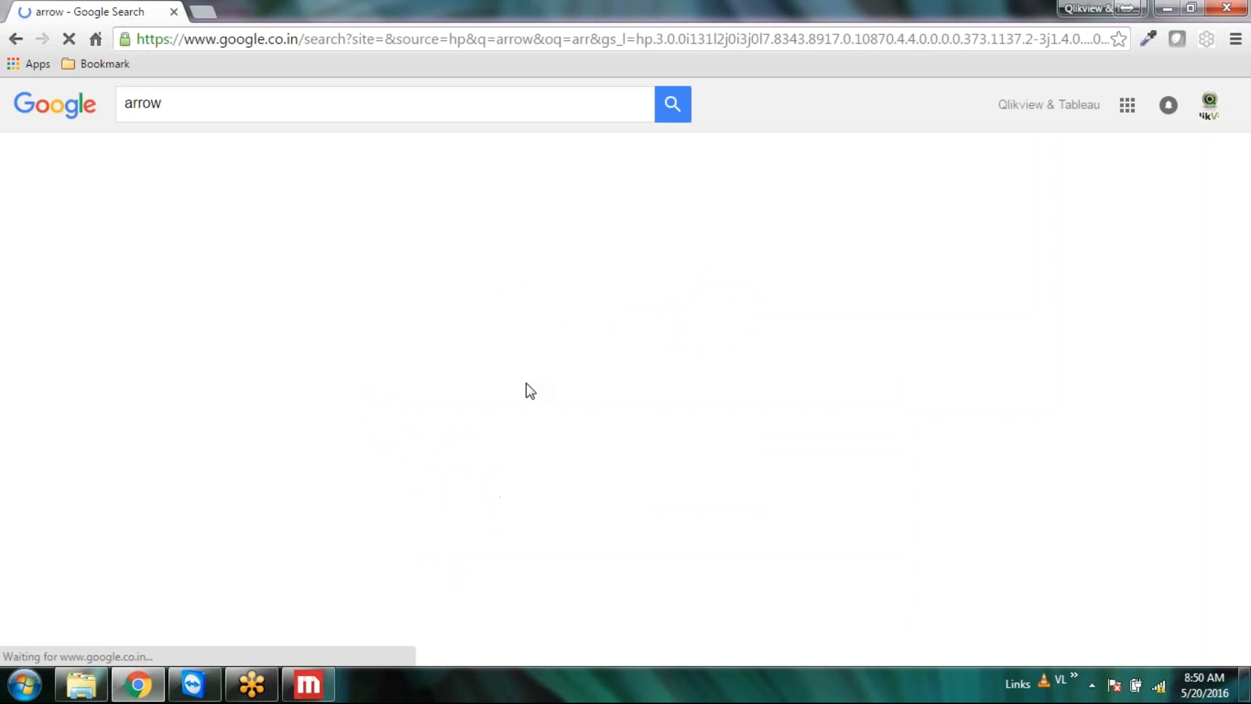
left_click(247, 163)
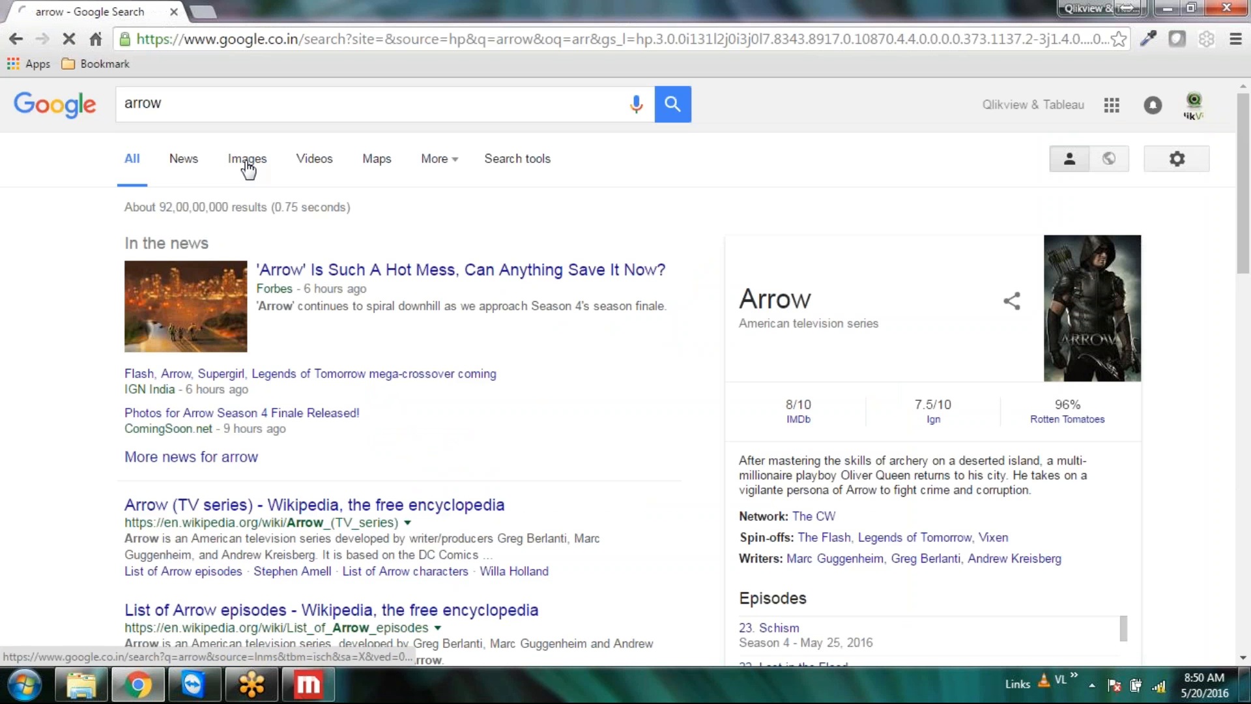
Step: Refine the Google image search to "arrow icon png"
left_click(284, 101)
type("icon")
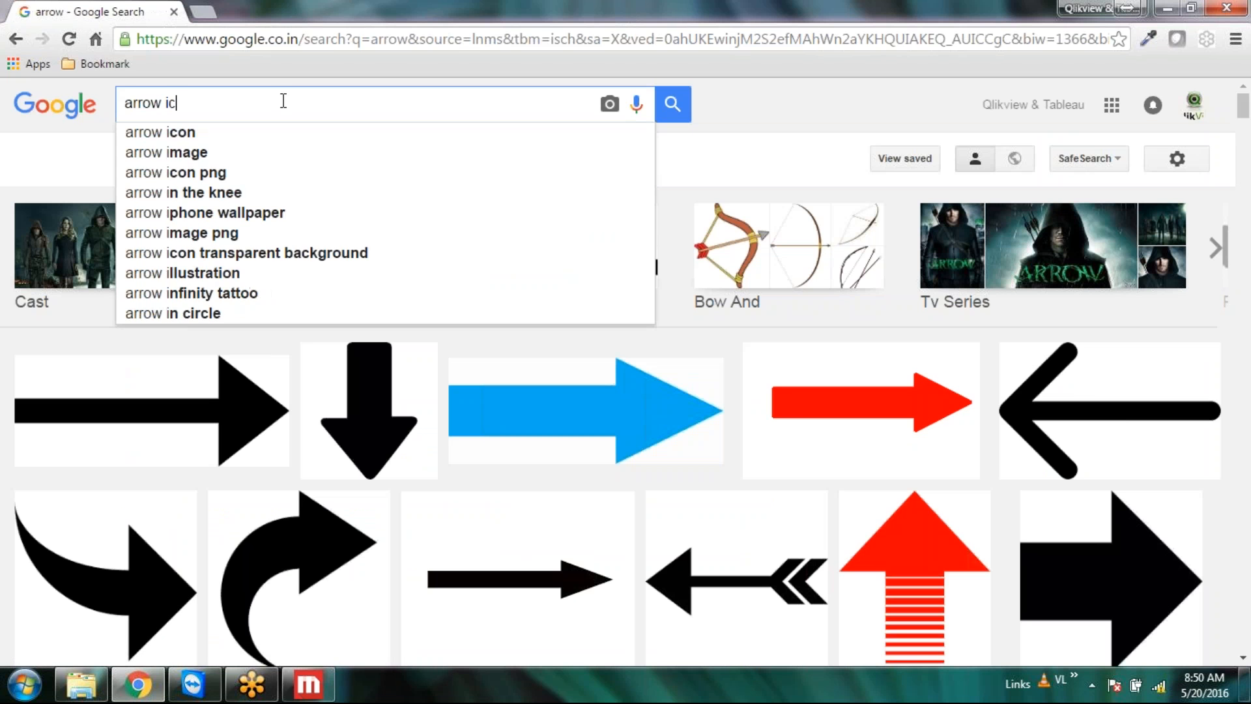
key("Down")
key("Down")
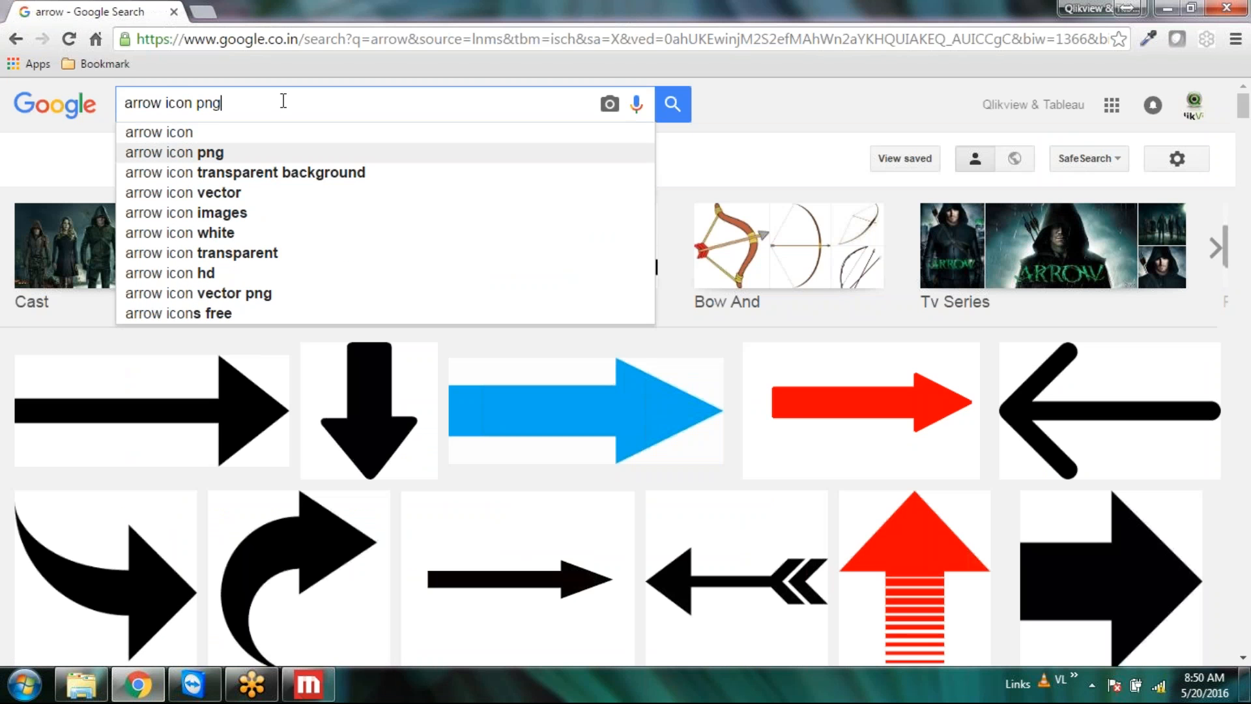
key("Return")
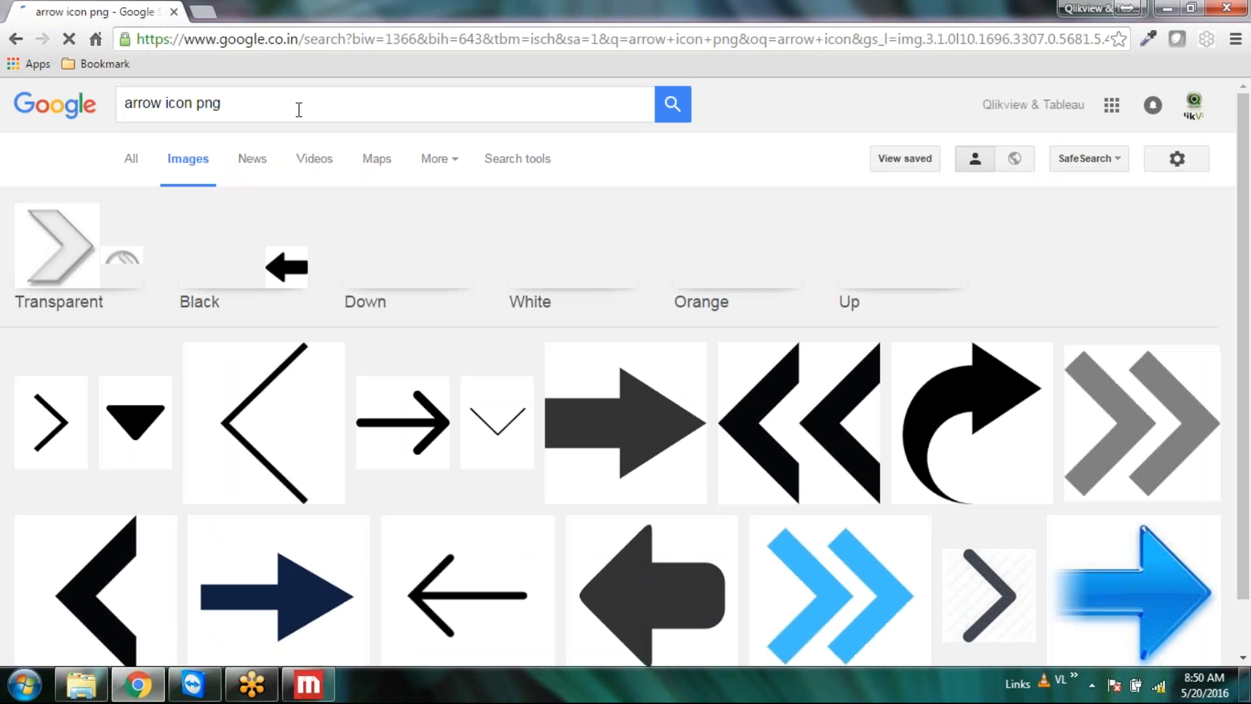
Step: Restrict the arrow image results to an exact size of 16 px width and 16 px height
left_click(499, 164)
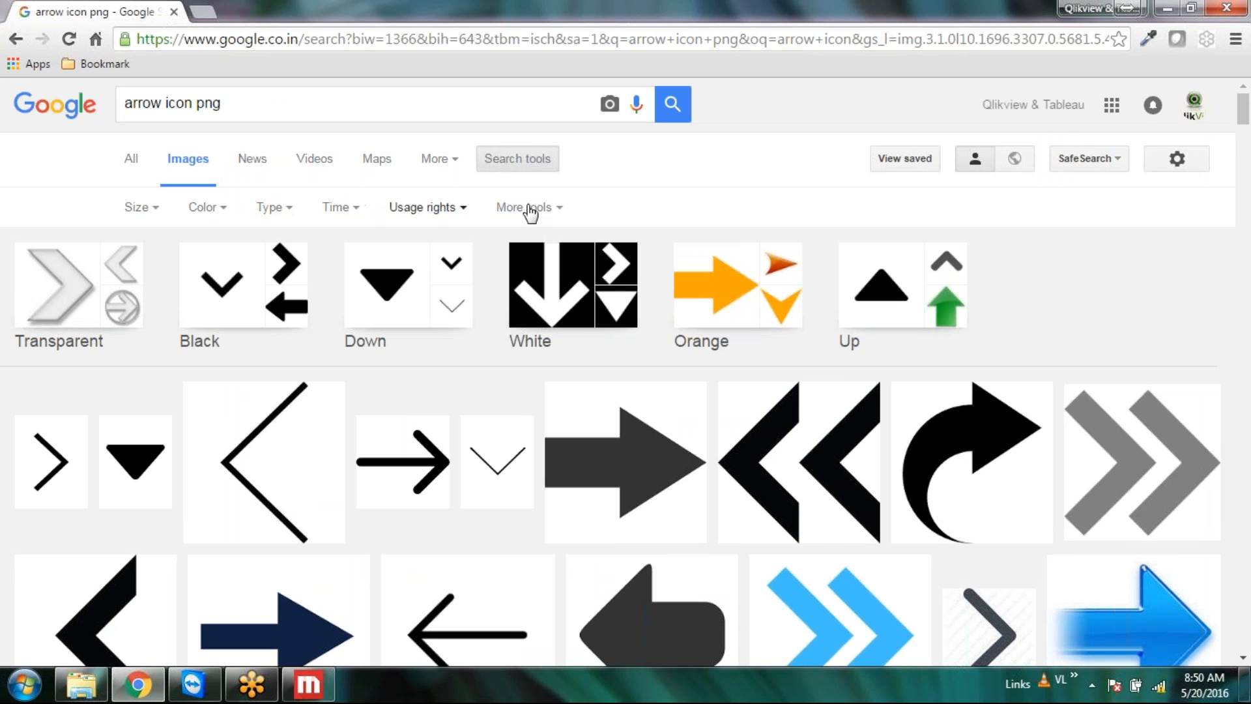
left_click(154, 210)
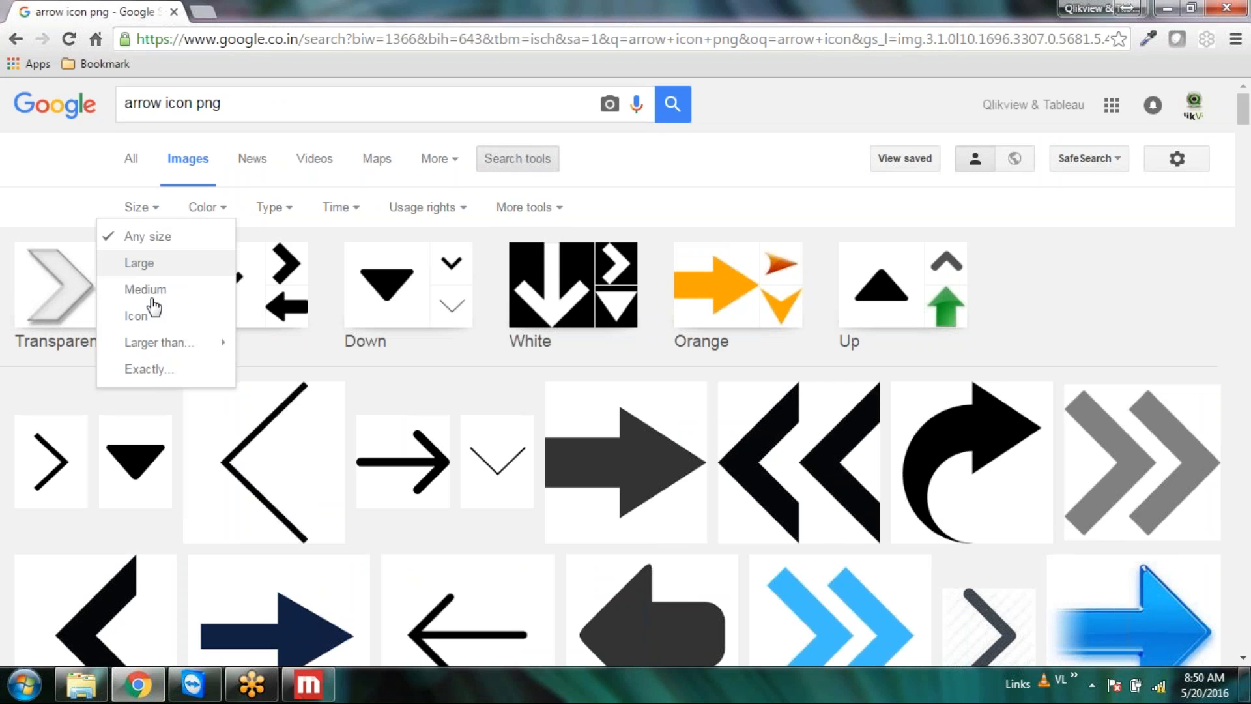
left_click(153, 321)
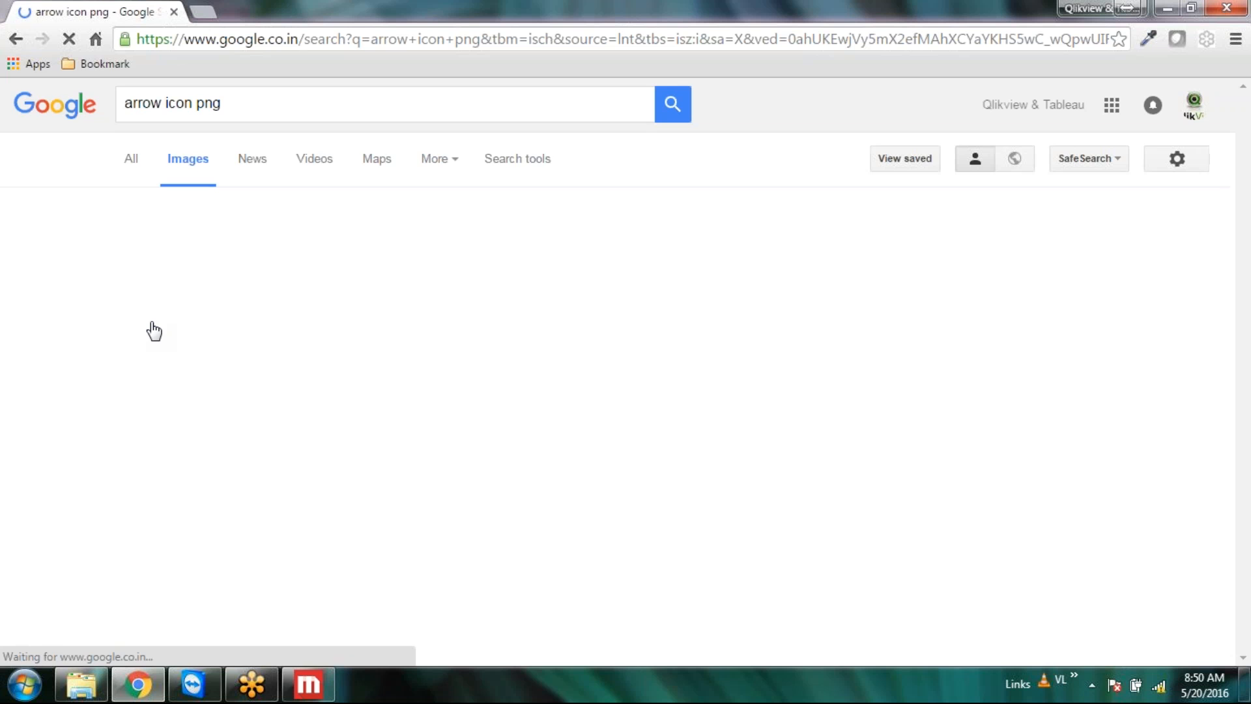
left_click(138, 208)
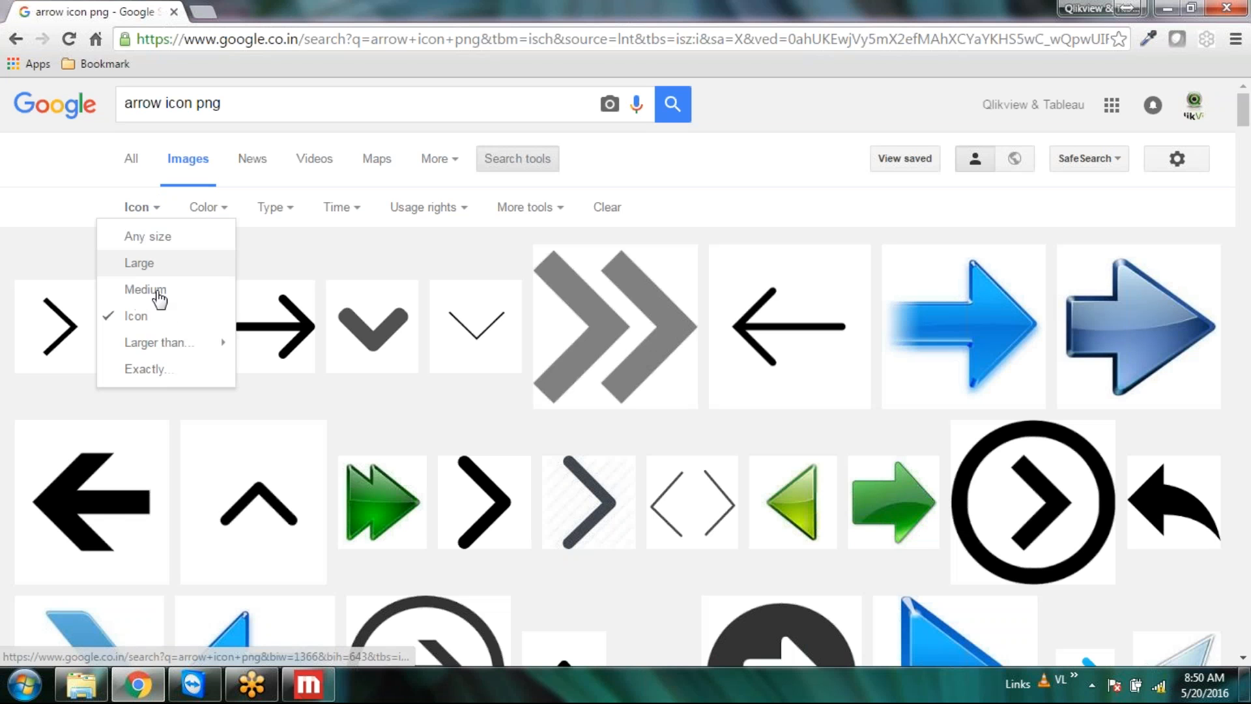
mouse_move(157, 342)
left_click(172, 369)
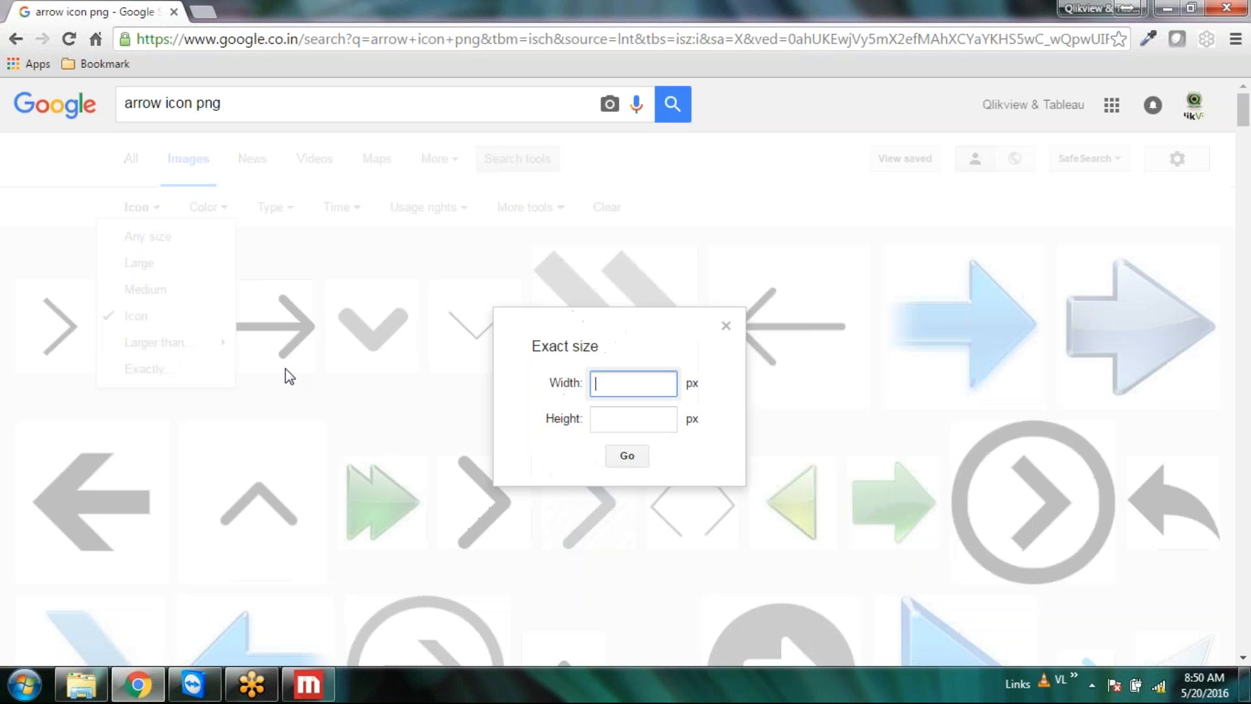
type("16")
key("Tab")
type("16")
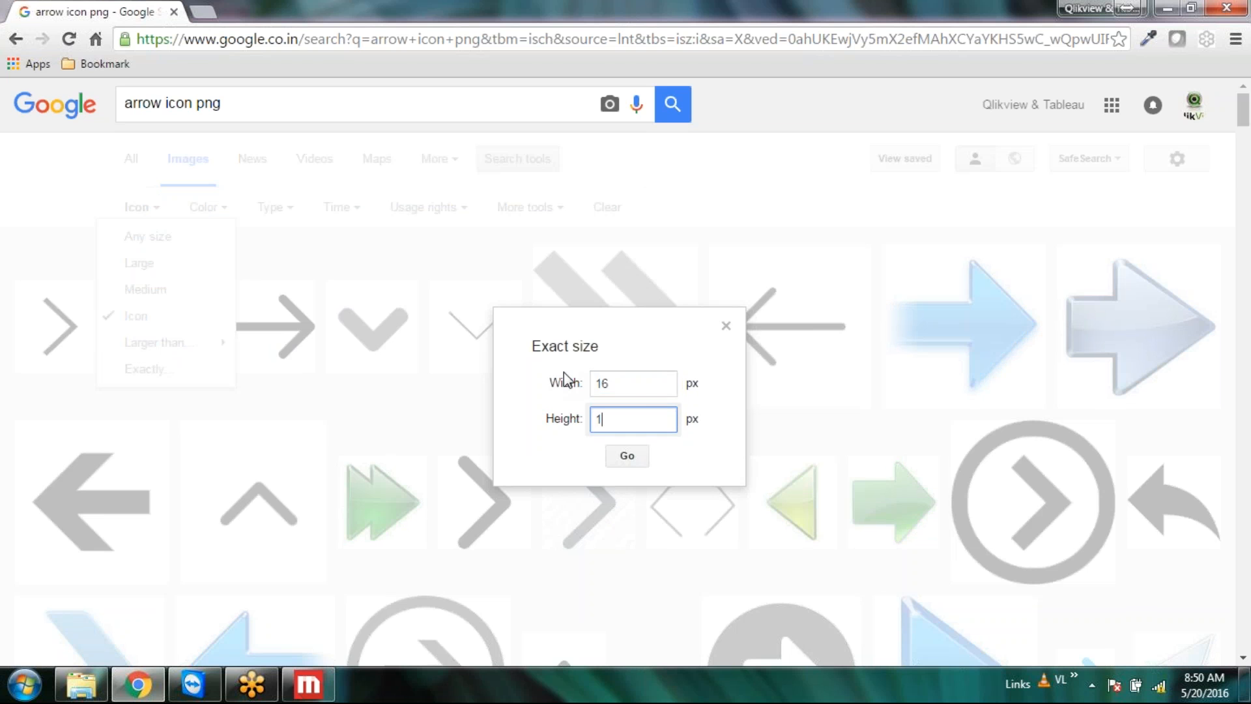
left_click(641, 458)
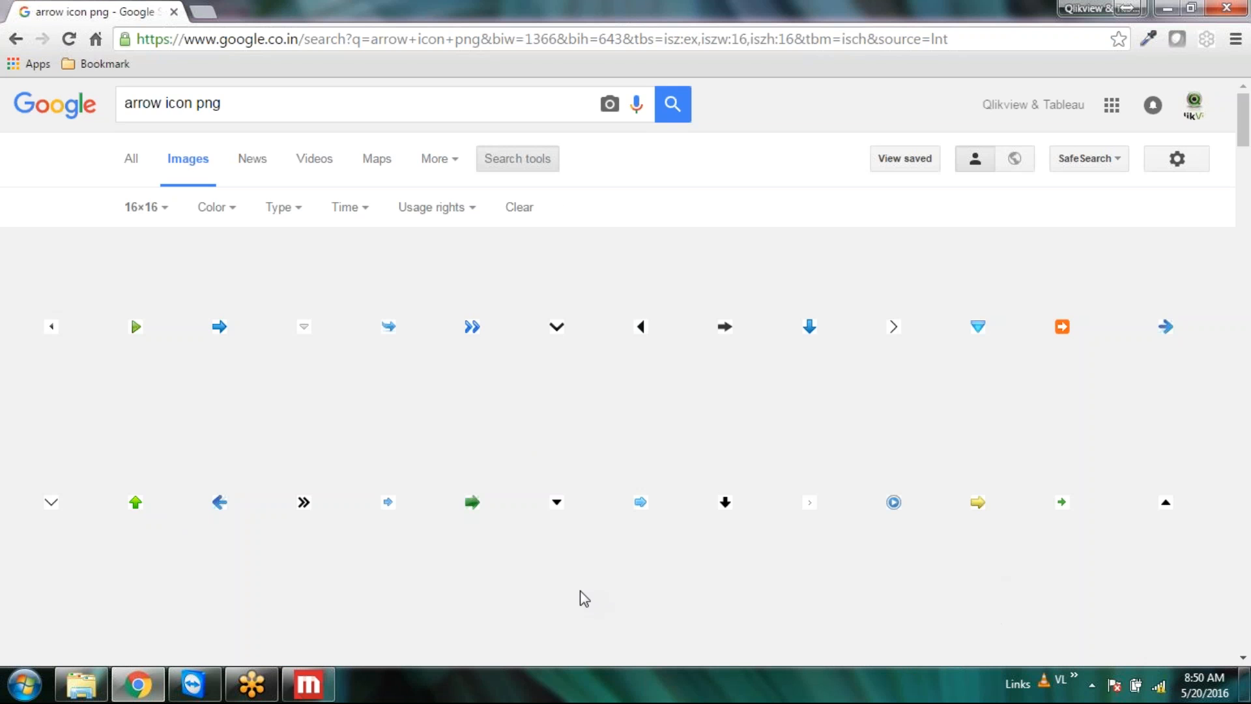
Step: Browse the 16×16 arrow icons and open the blue left-pointing arrow's result in a new tab
scroll(579, 590, "down", 3)
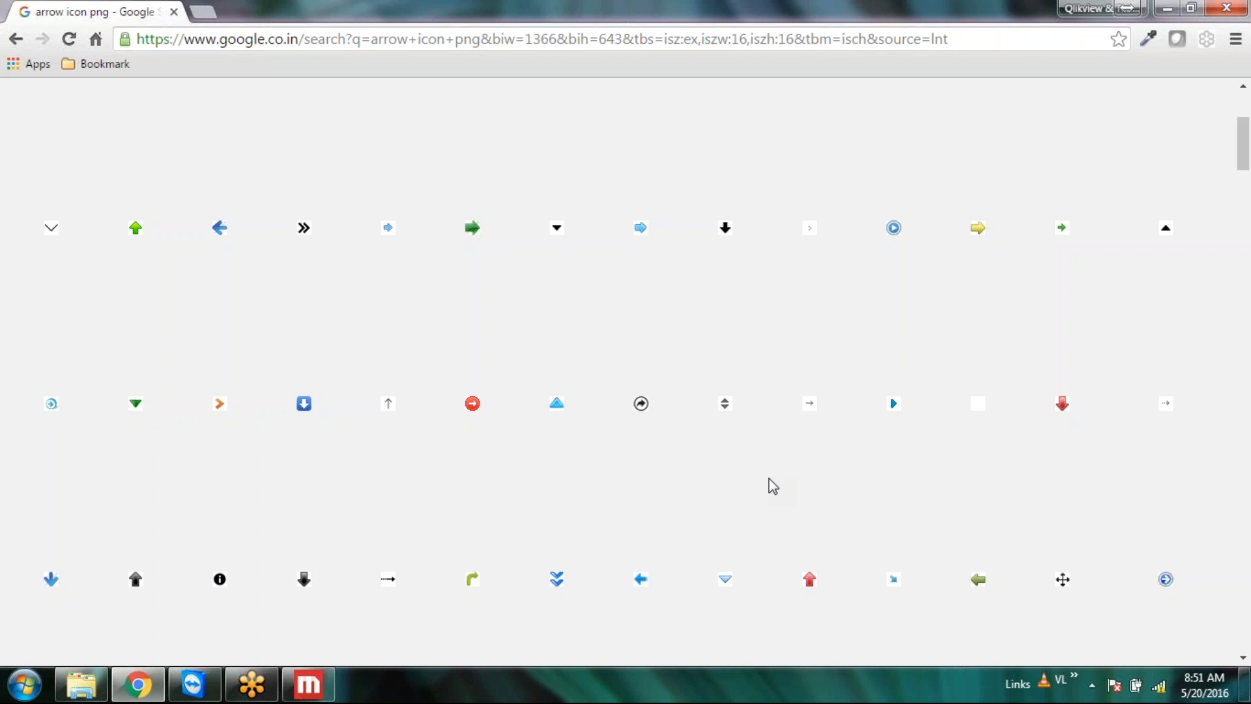
scroll(769, 478, "down", 3)
scroll(768, 478, "up", 3)
scroll(769, 478, "down", 3)
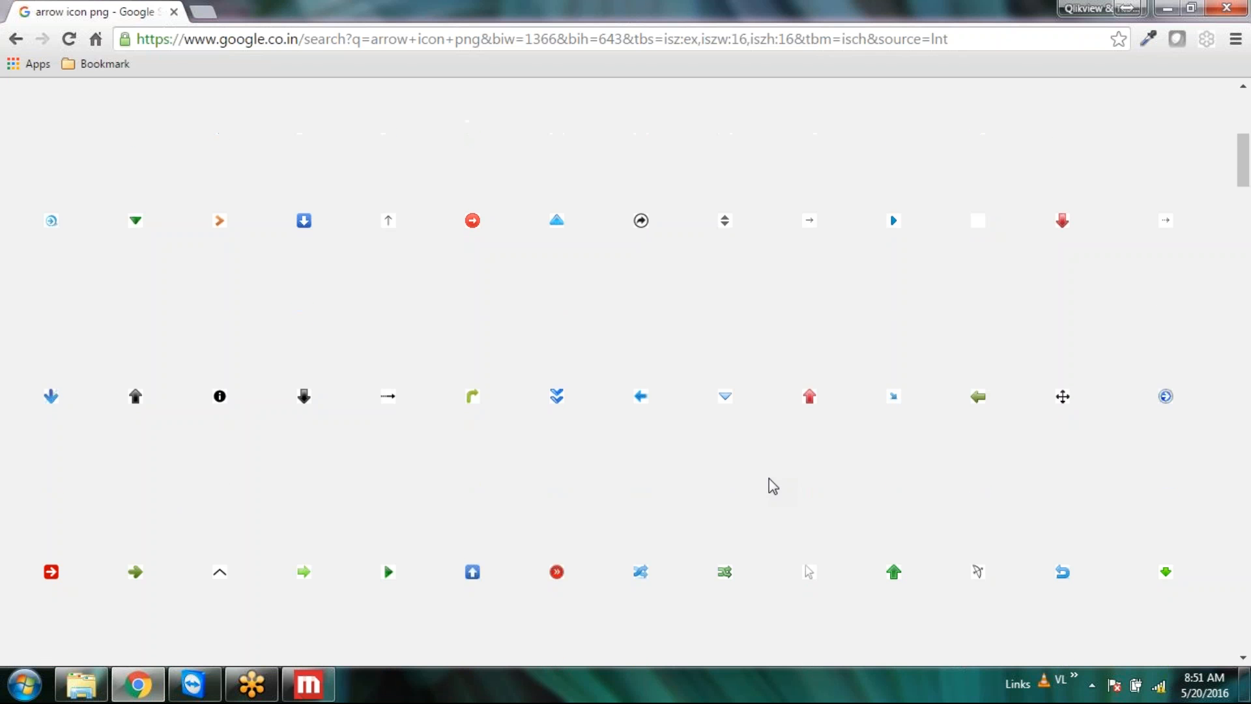
scroll(768, 479, "down", 7)
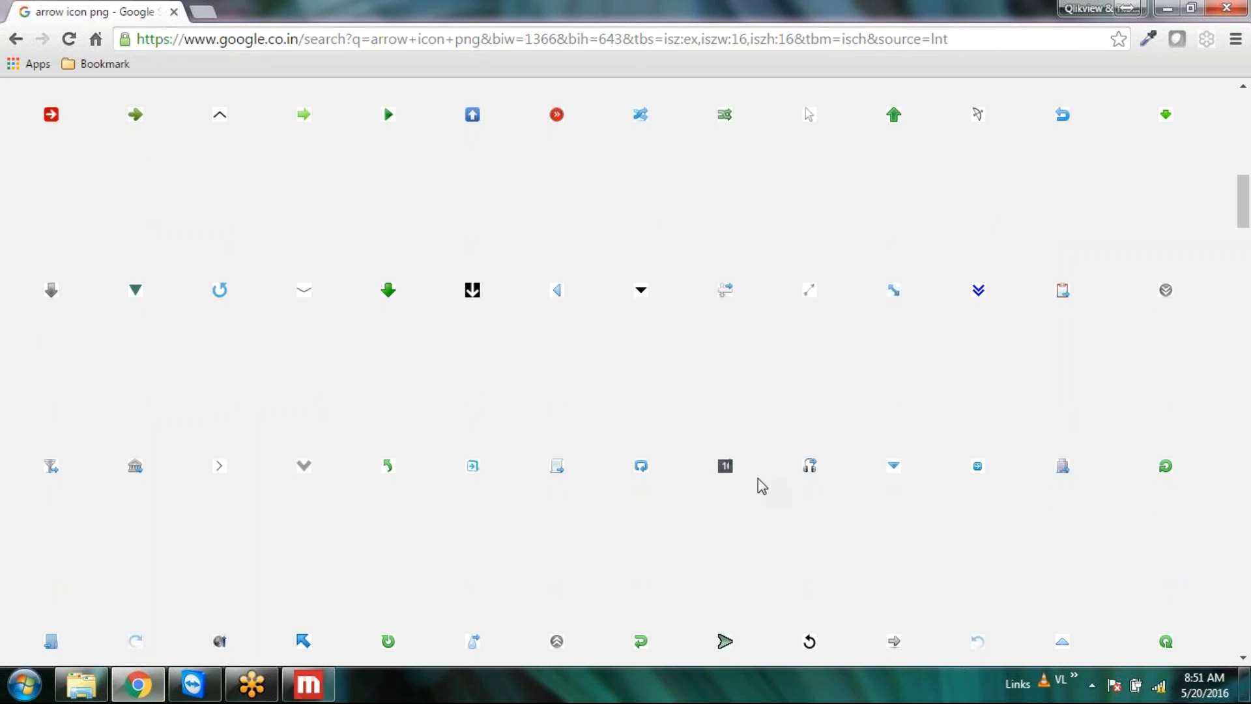
scroll(757, 478, "down", 10)
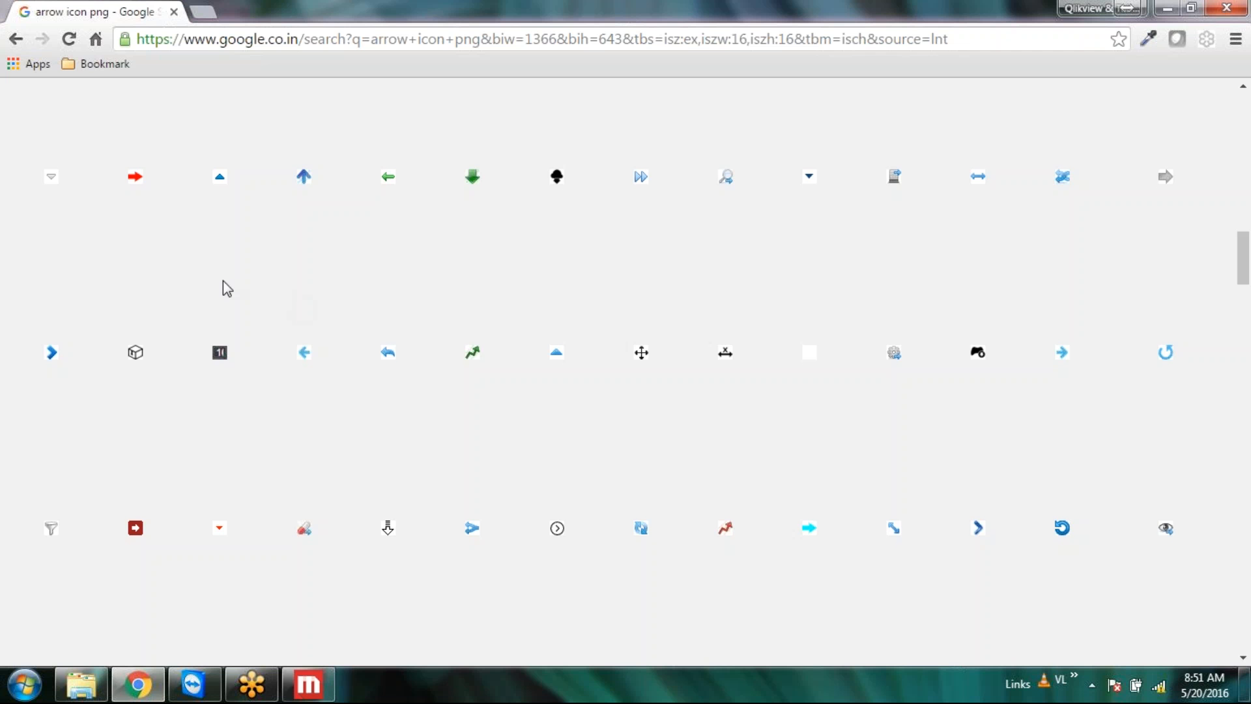
scroll(222, 280, "up", 8)
scroll(223, 280, "up", 9)
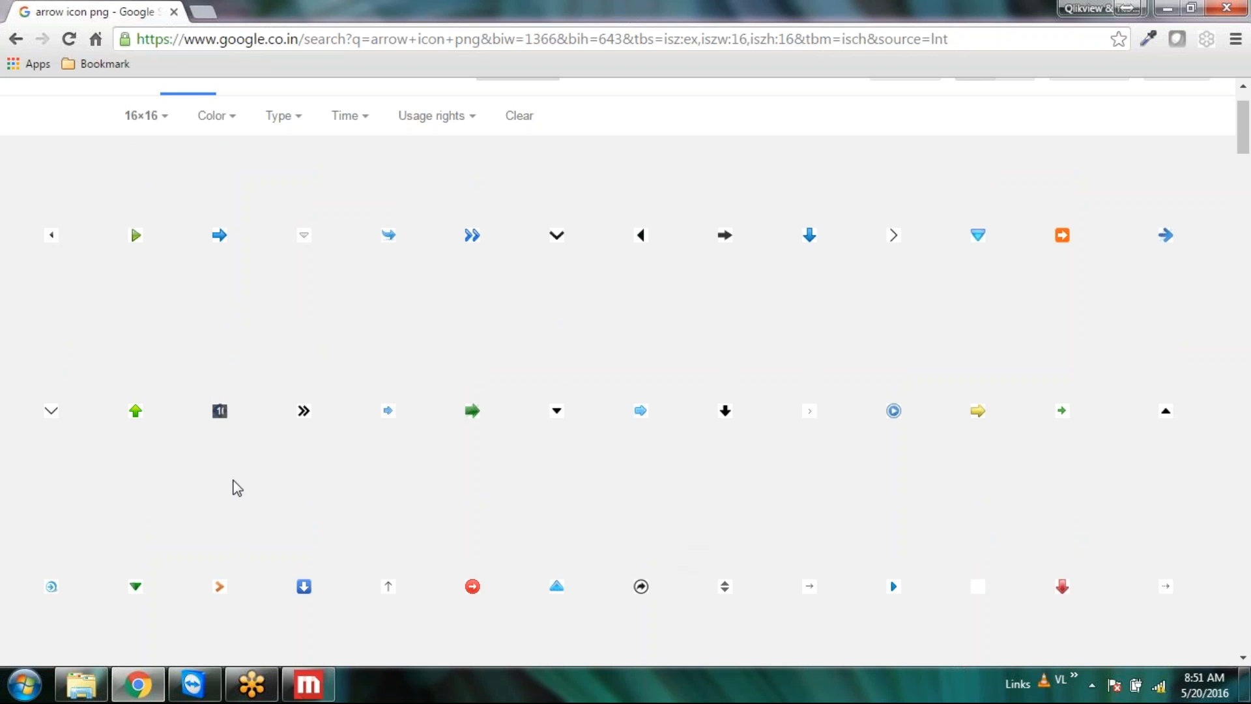
right_click(221, 412)
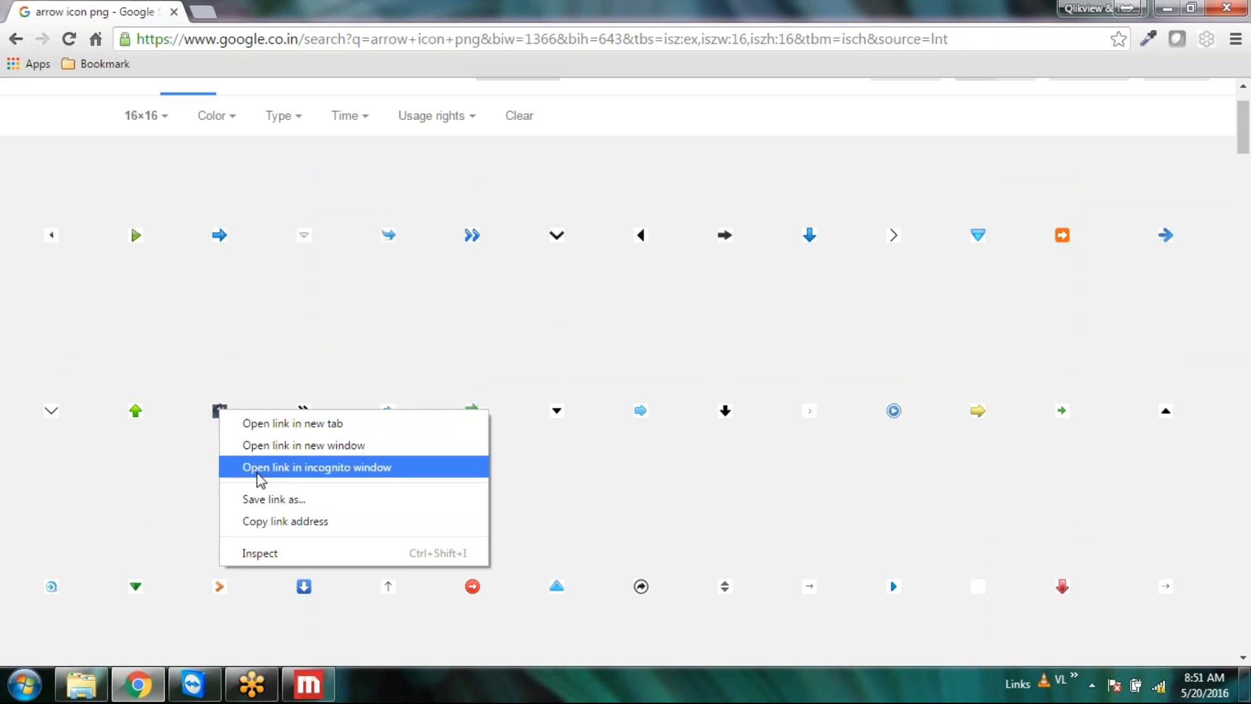
left_click(315, 424)
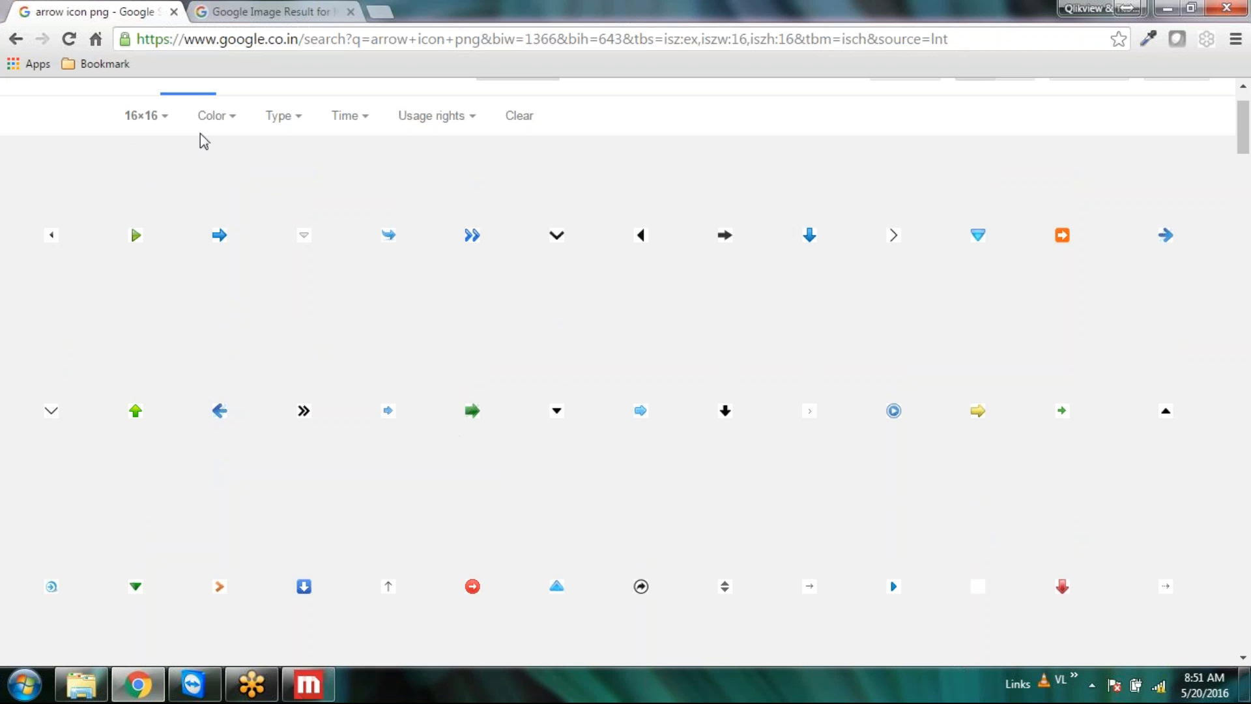
Step: From the opened arrow result, pick the related Chart Arrow Plain Blue icon and open its full 16×16 image
scroll(307, 205, "up", 3)
double_click(140, 103)
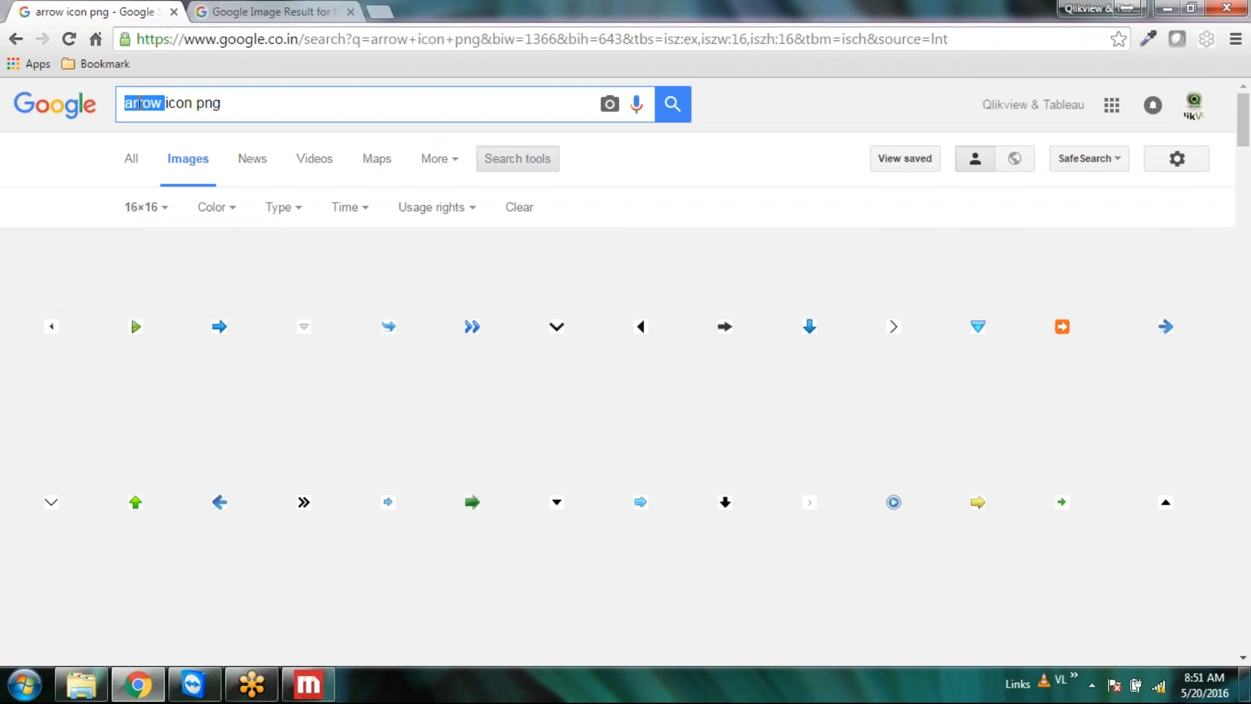
key("shift+Left")
key("ctrl+Tab")
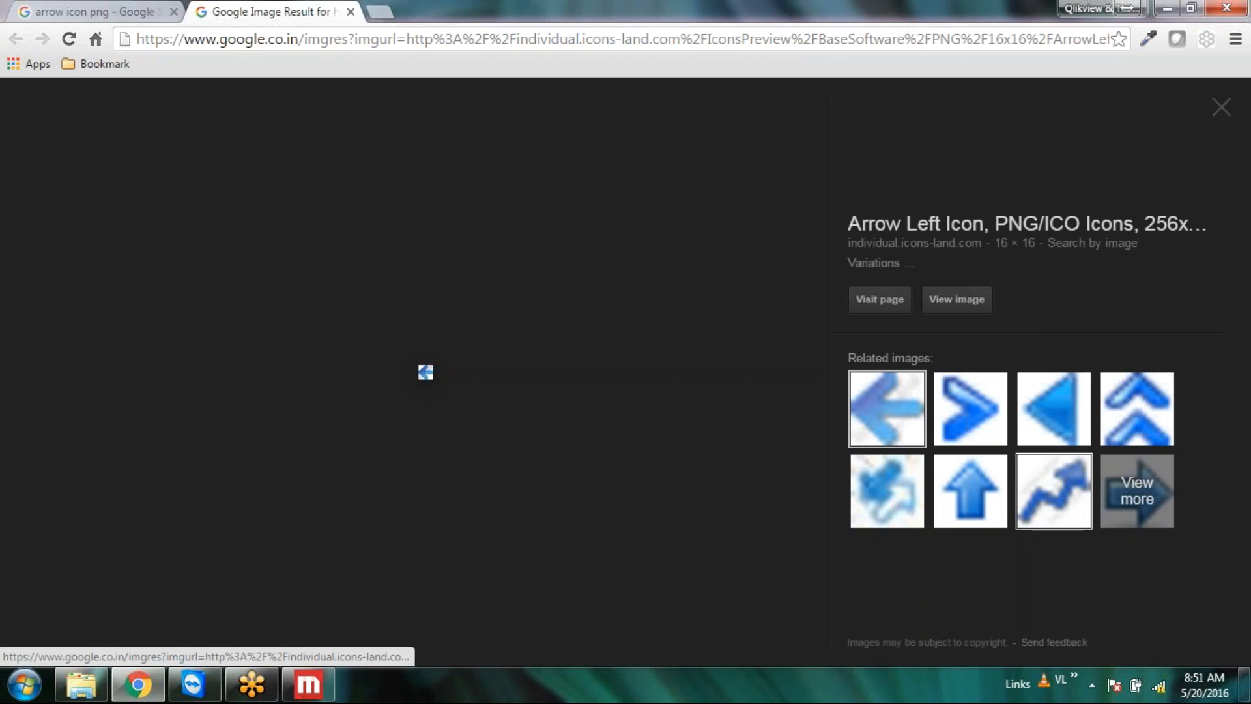
left_click(1058, 485)
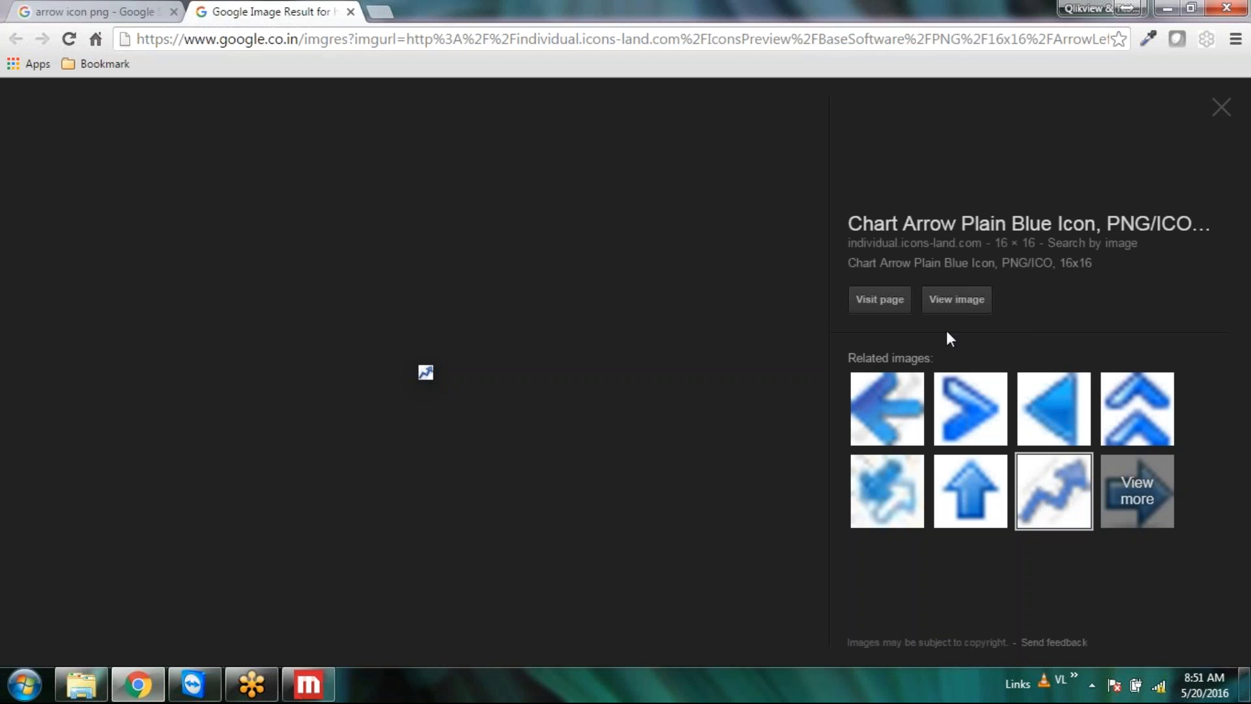
left_click(970, 306)
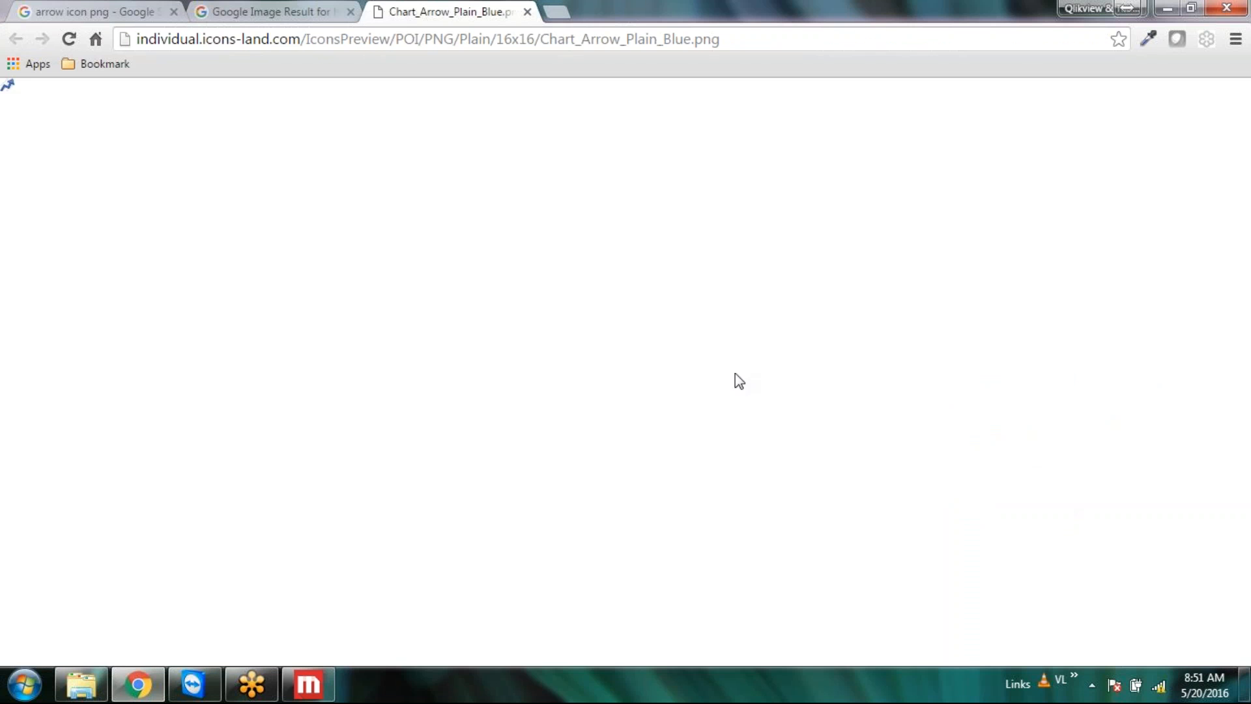
Step: Save the Chart_Arrow_Plain_Blue image to the Desktop as a PNG and show the desktop
right_click(7, 84)
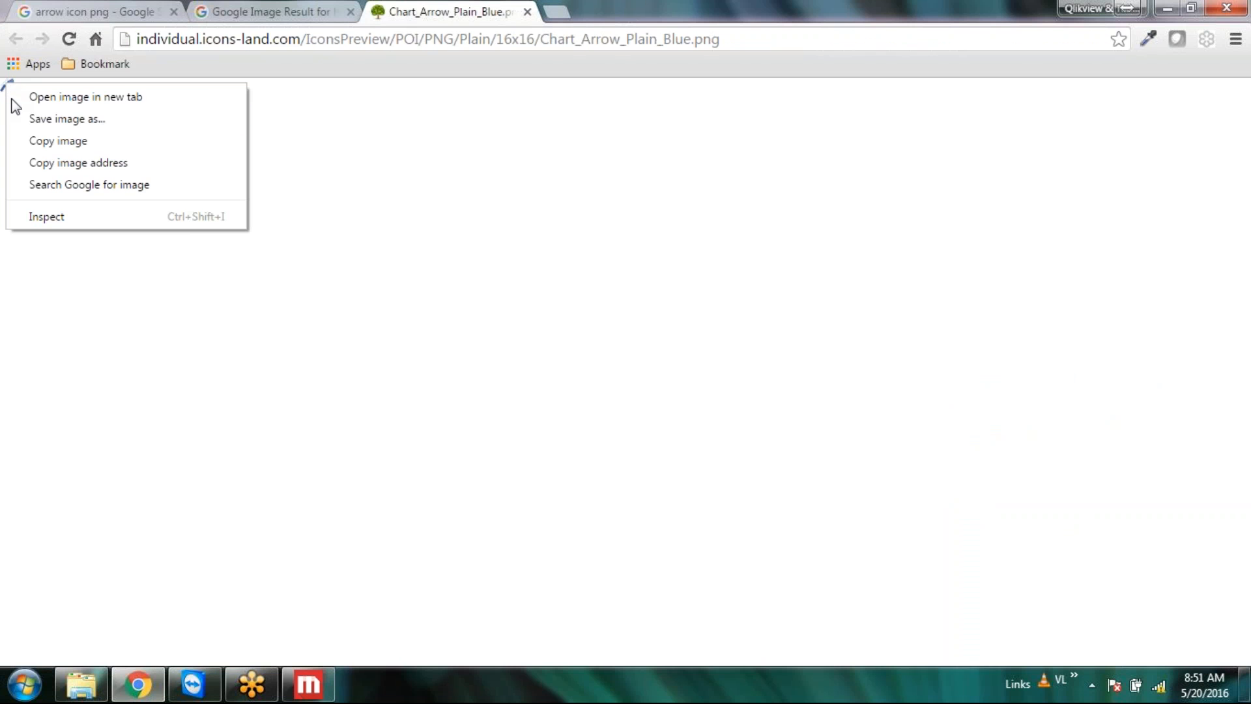
left_click(80, 122)
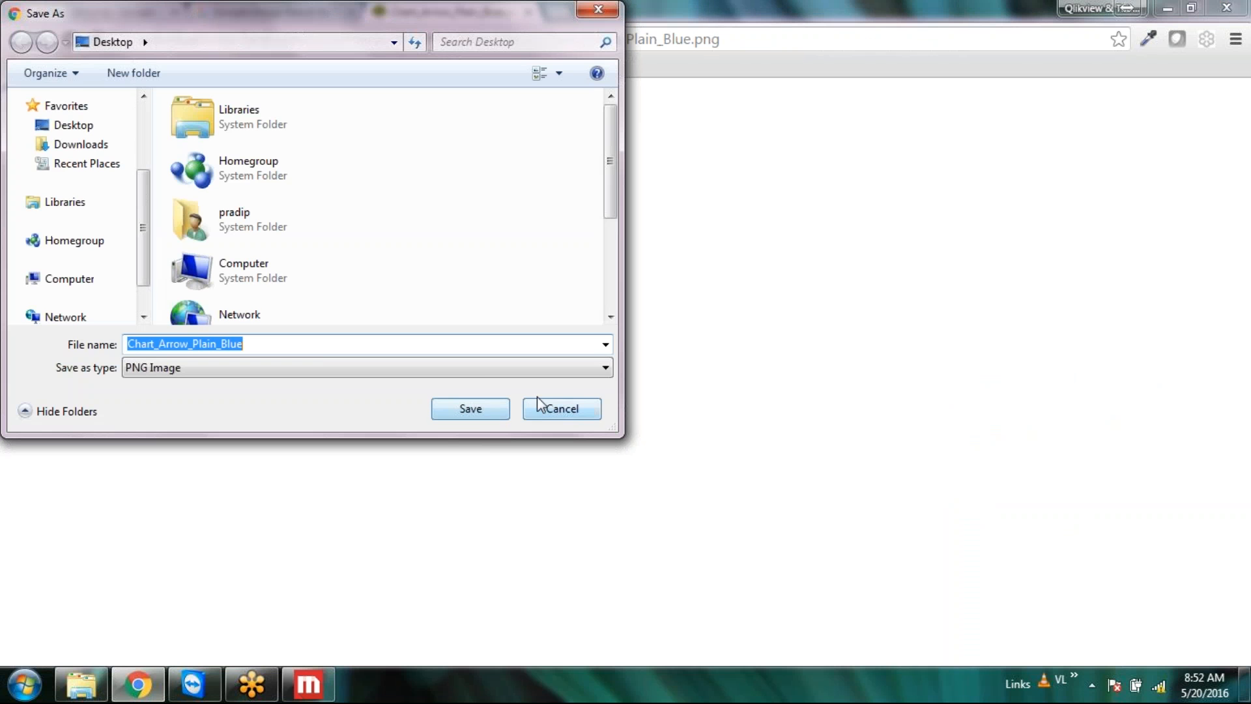
left_click(473, 409)
key("super+d")
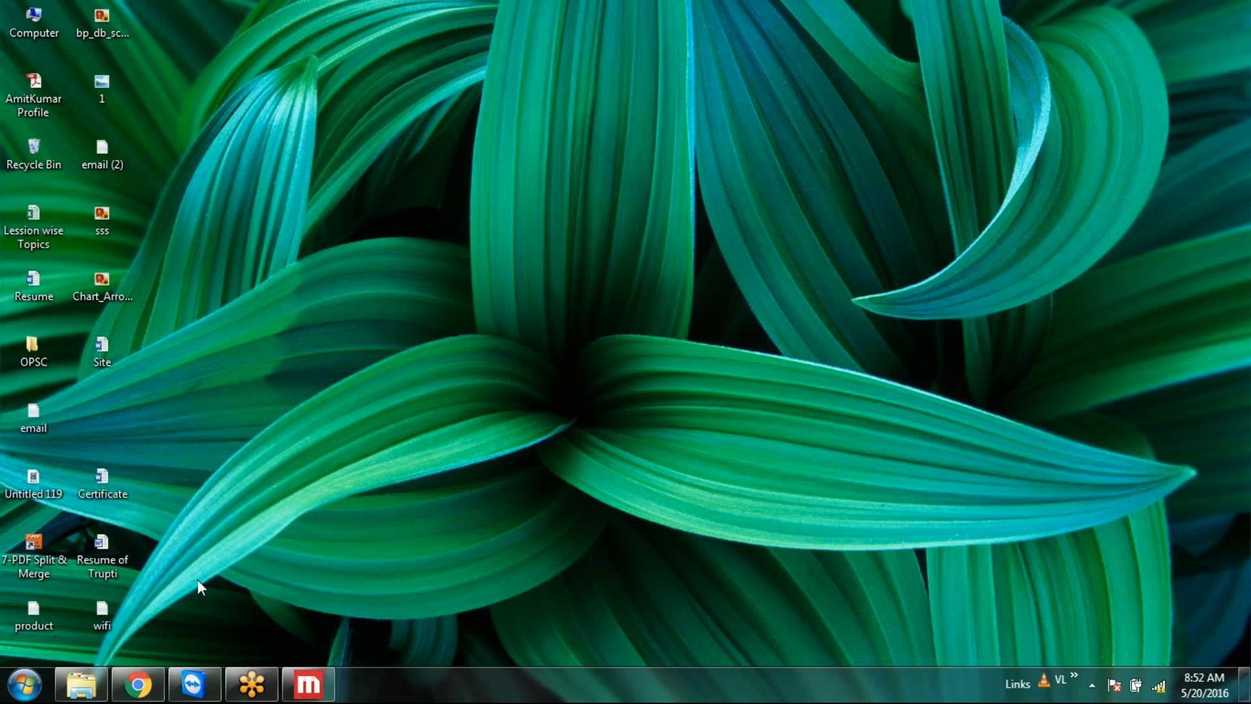
Step: Copy the path of the Order Tracking Dashboard's Source folder in the file explorer and return to the icon image in Chrome
left_click(140, 693)
left_click(95, 692)
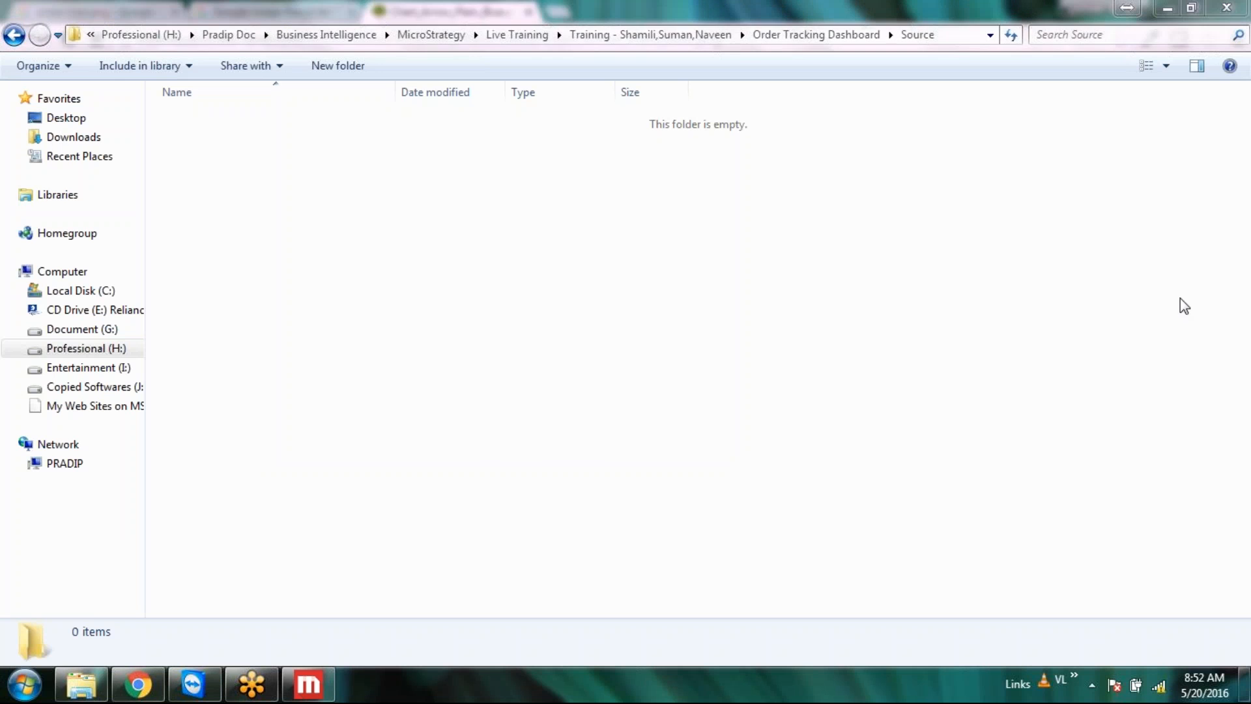
left_click(963, 36)
key("alt+Tab")
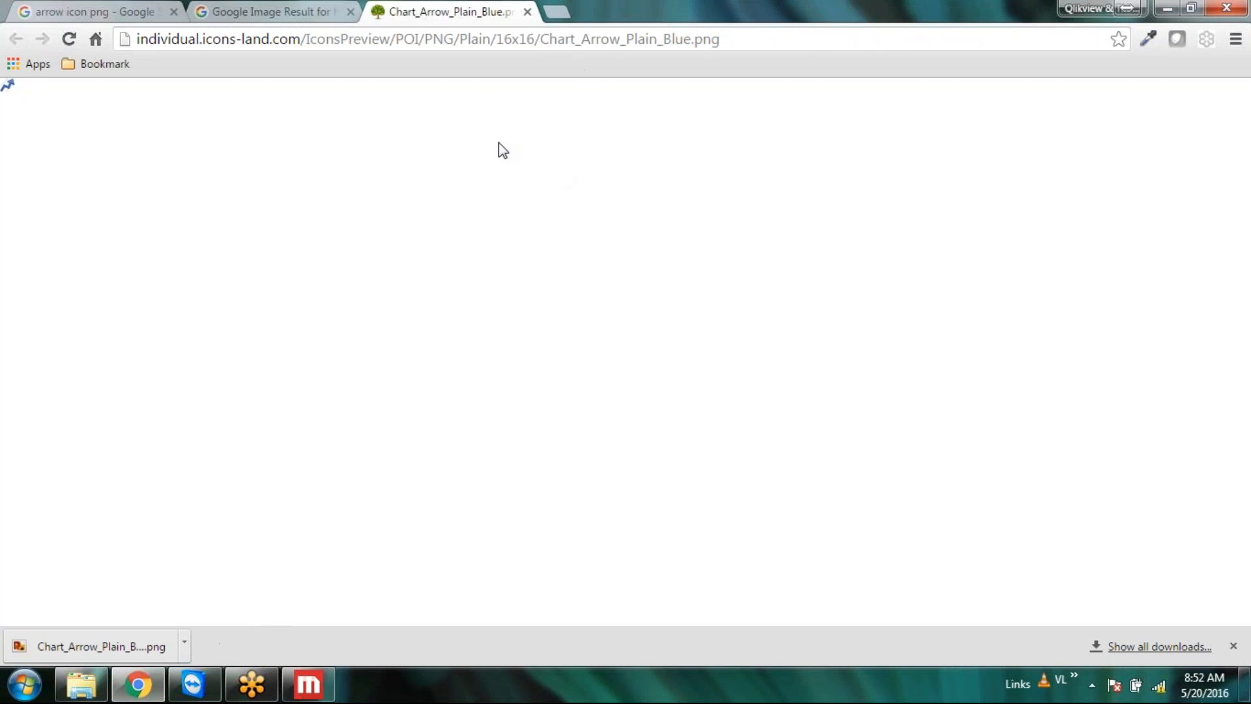
Step: Save the blue chart arrow image as a PNG into the Order Tracking Dashboard\Source folder using the copied path
right_click(8, 85)
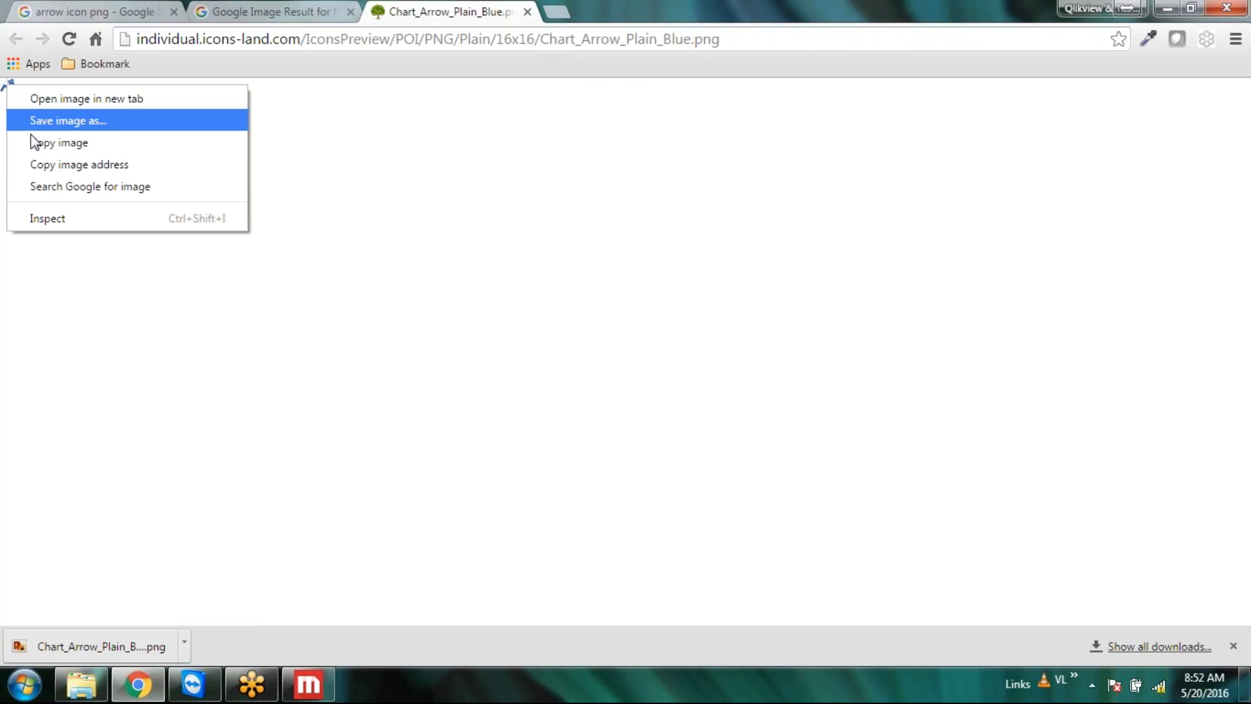
left_click(92, 126)
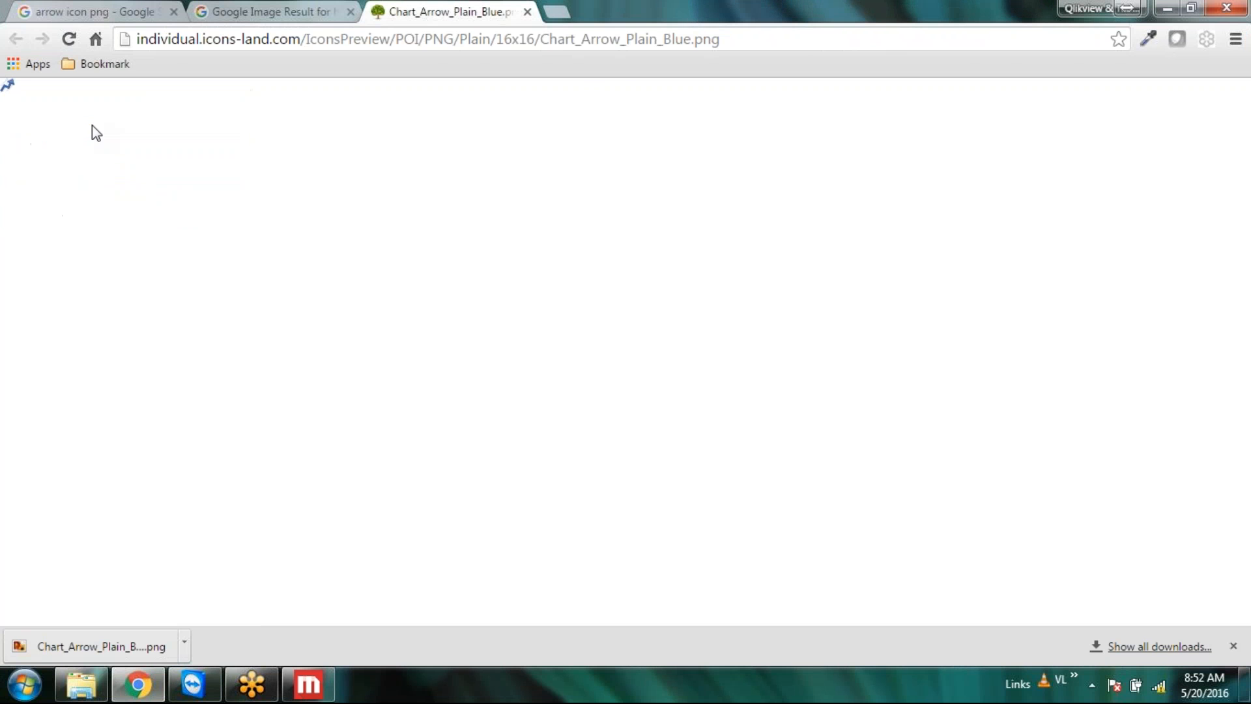
key("ctrl+v")
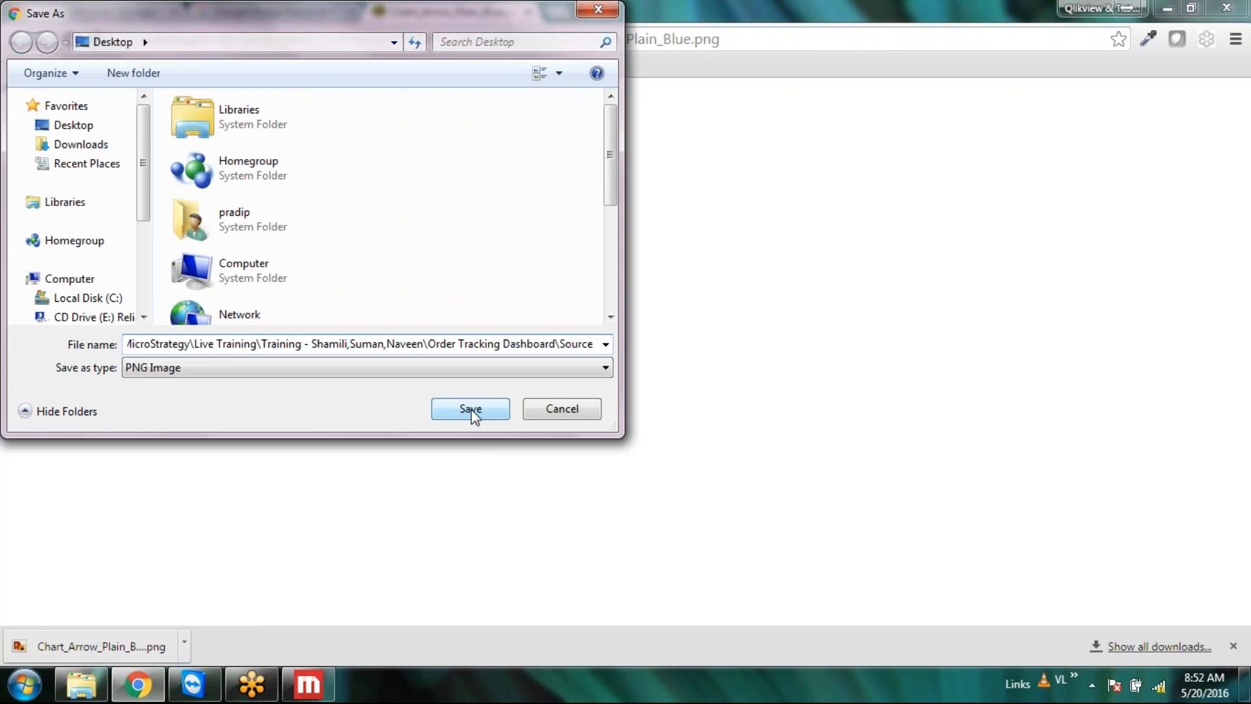
left_click(471, 409)
left_click(471, 409)
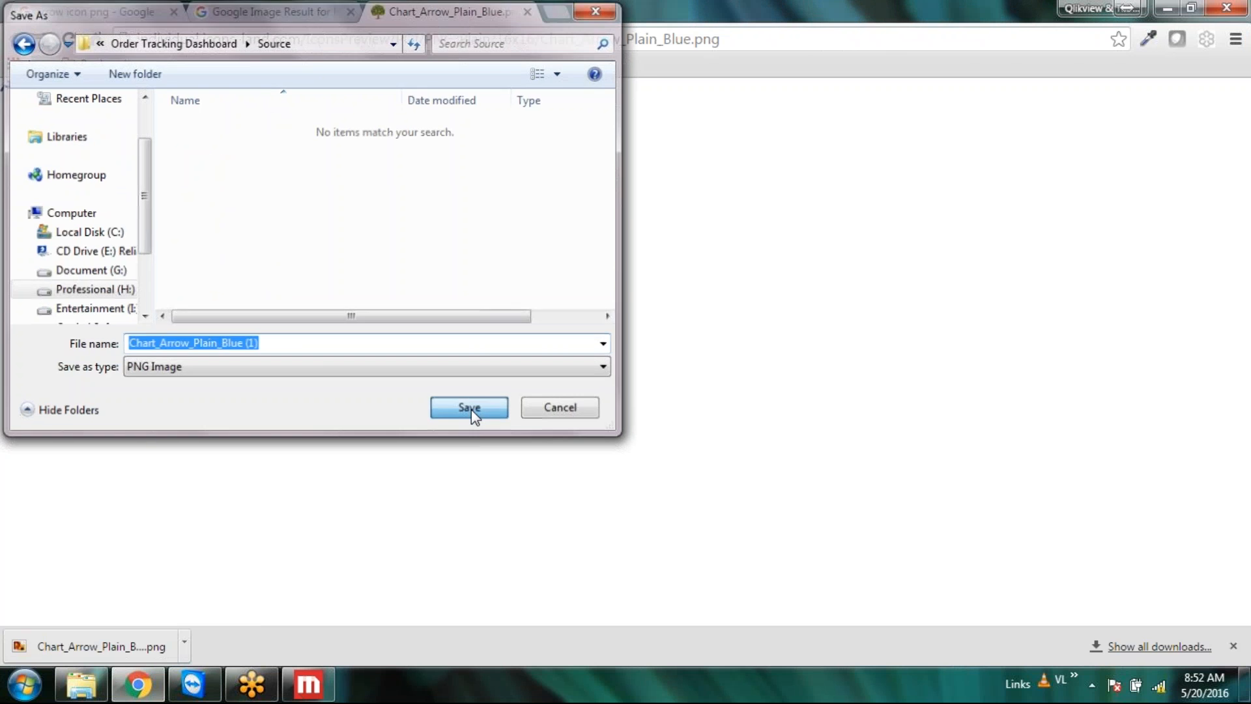
Step: Switch to the Source folder in the file explorer and rename the saved arrow image to "progress"
left_click(88, 684)
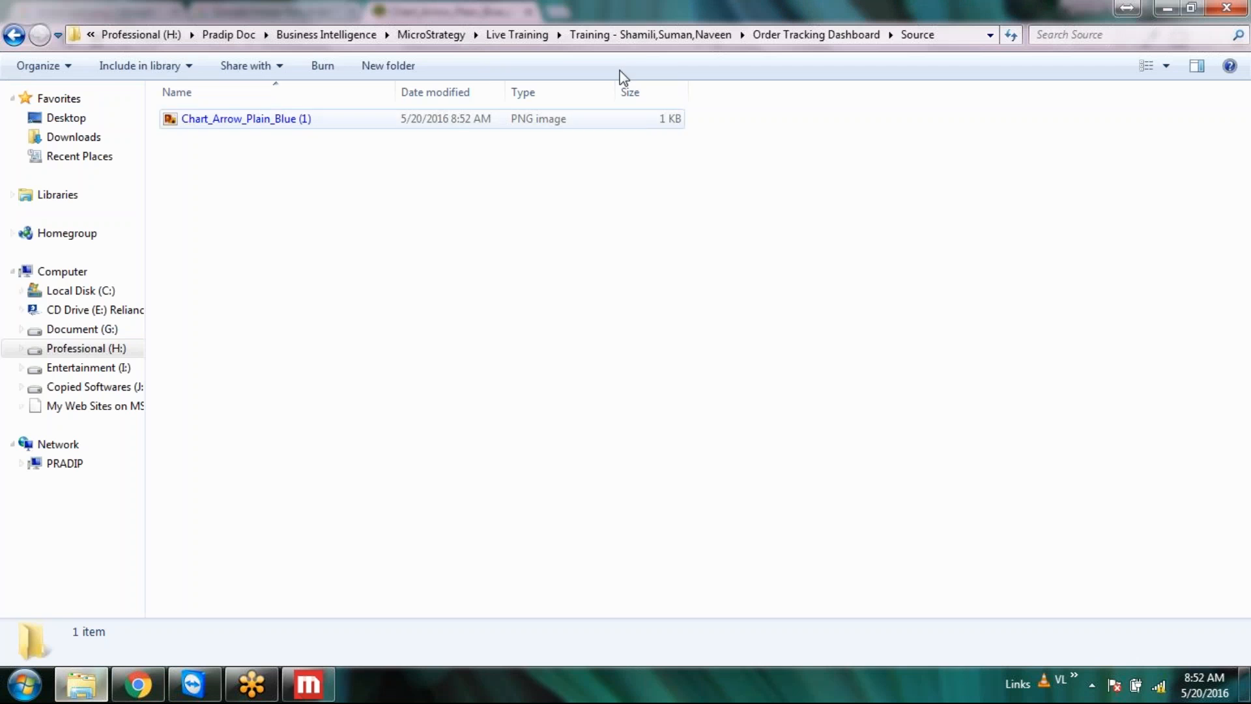
left_click(302, 123)
left_click(303, 123)
type("progress")
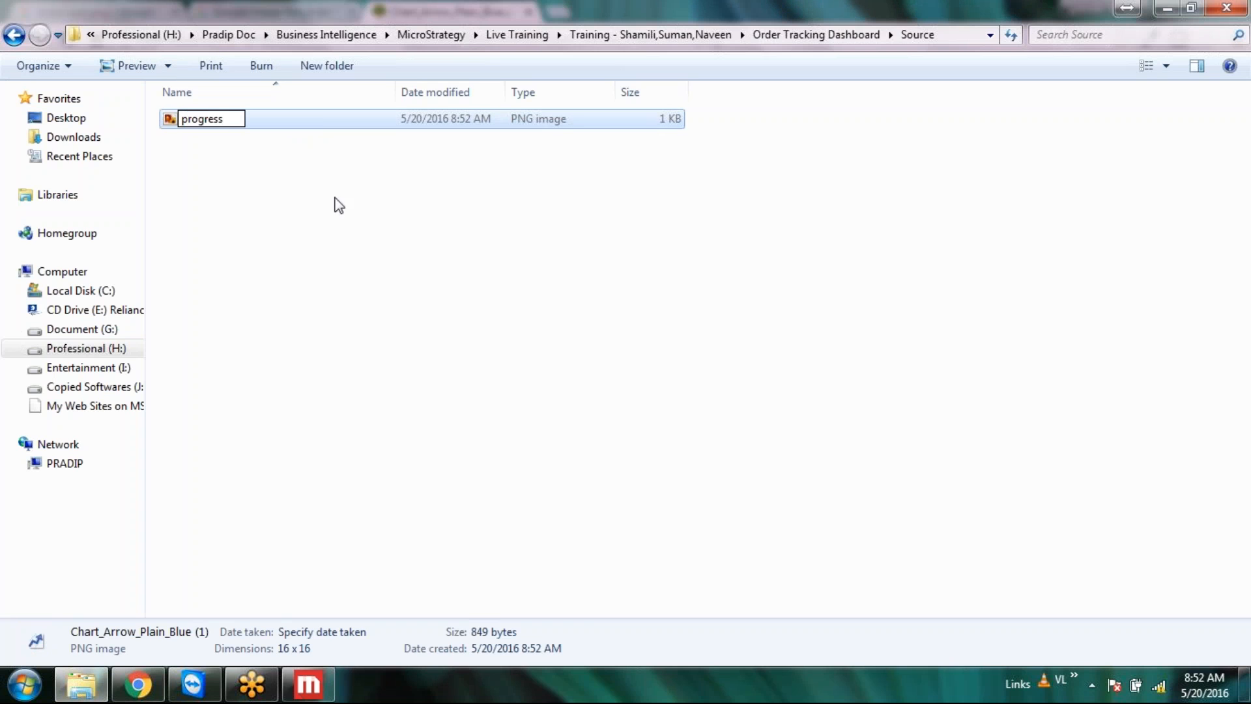
key("Home")
key("Delete")
type("p")
left_click(339, 246)
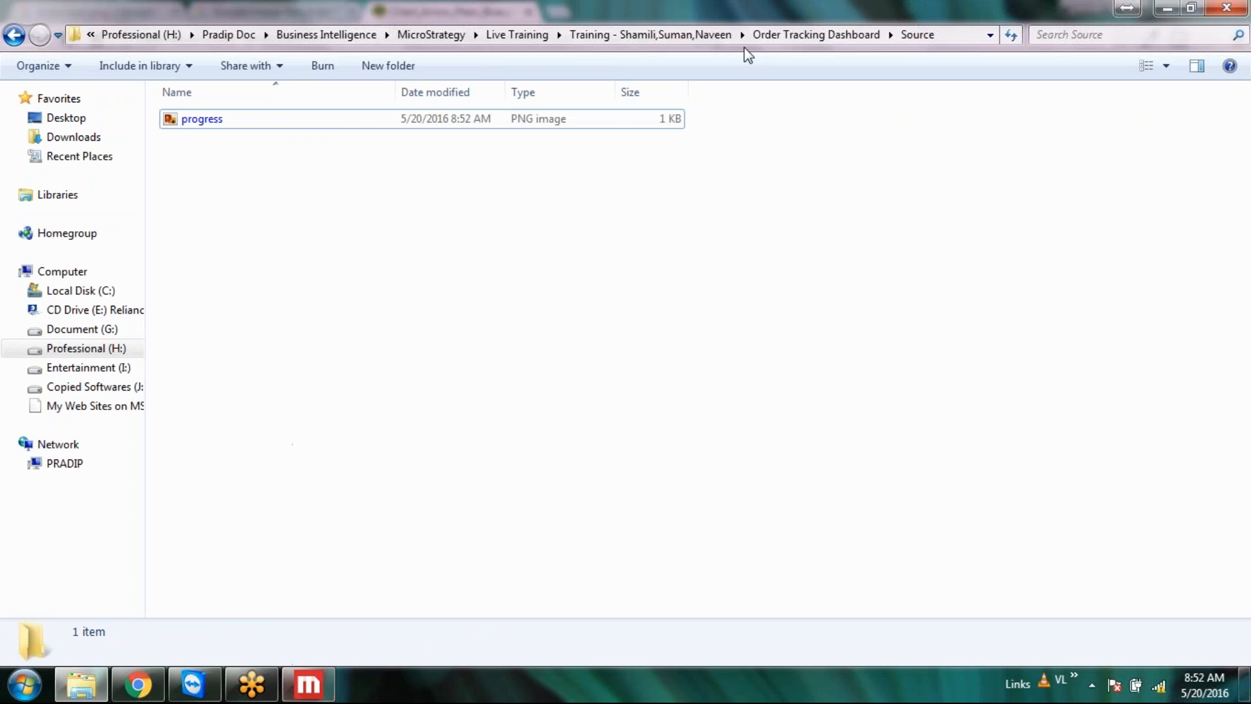
Step: Extend the Source folder's path with \progress.png and copy the complete file path
left_click(942, 36)
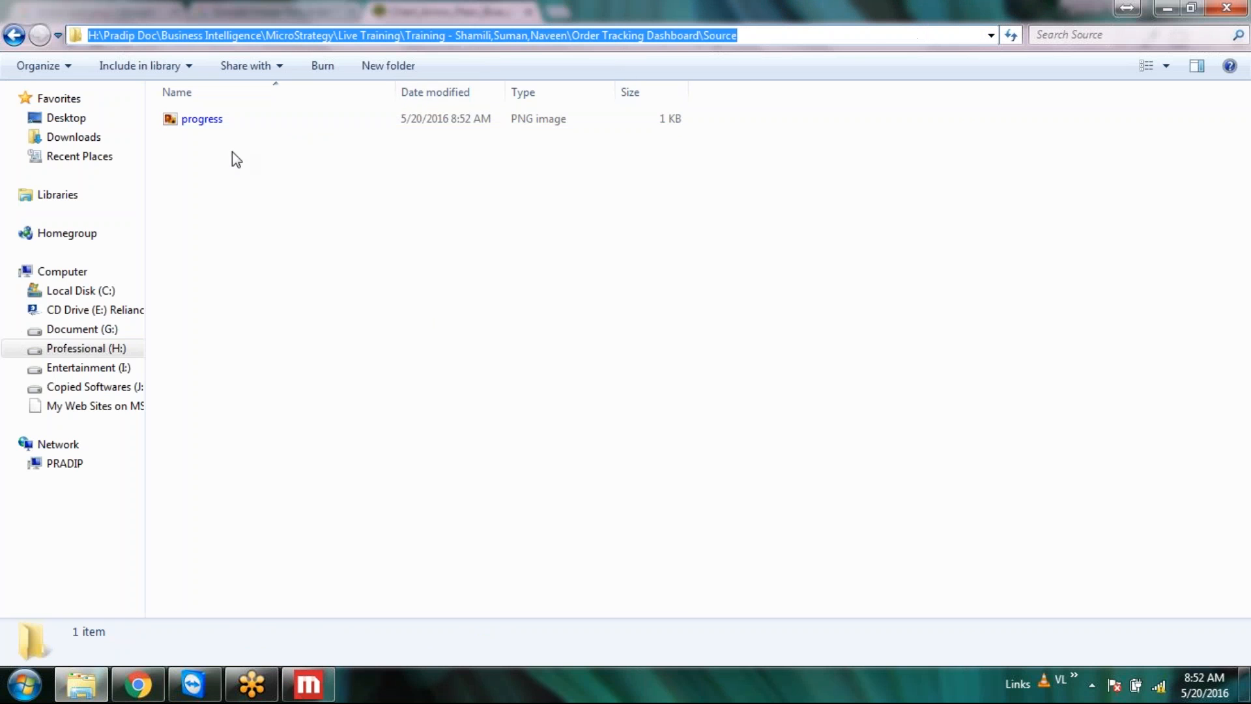
left_click(802, 35)
type("\\")
key("Down")
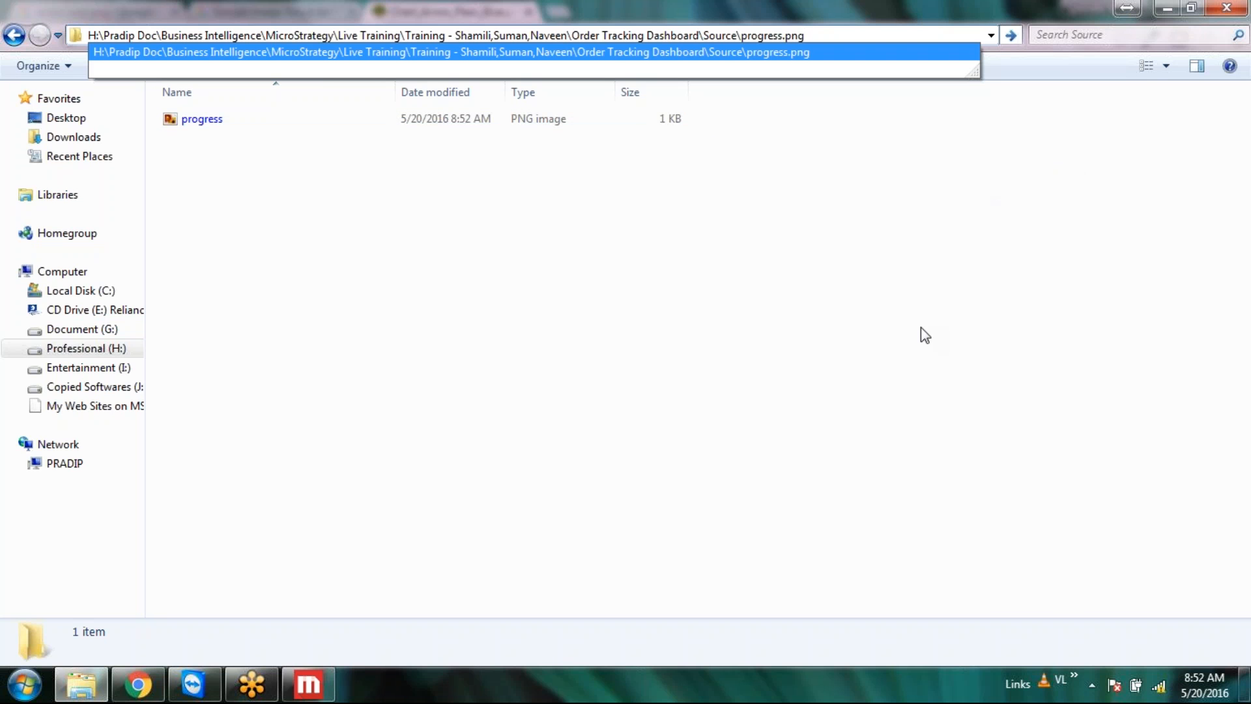
key("ctrl+a")
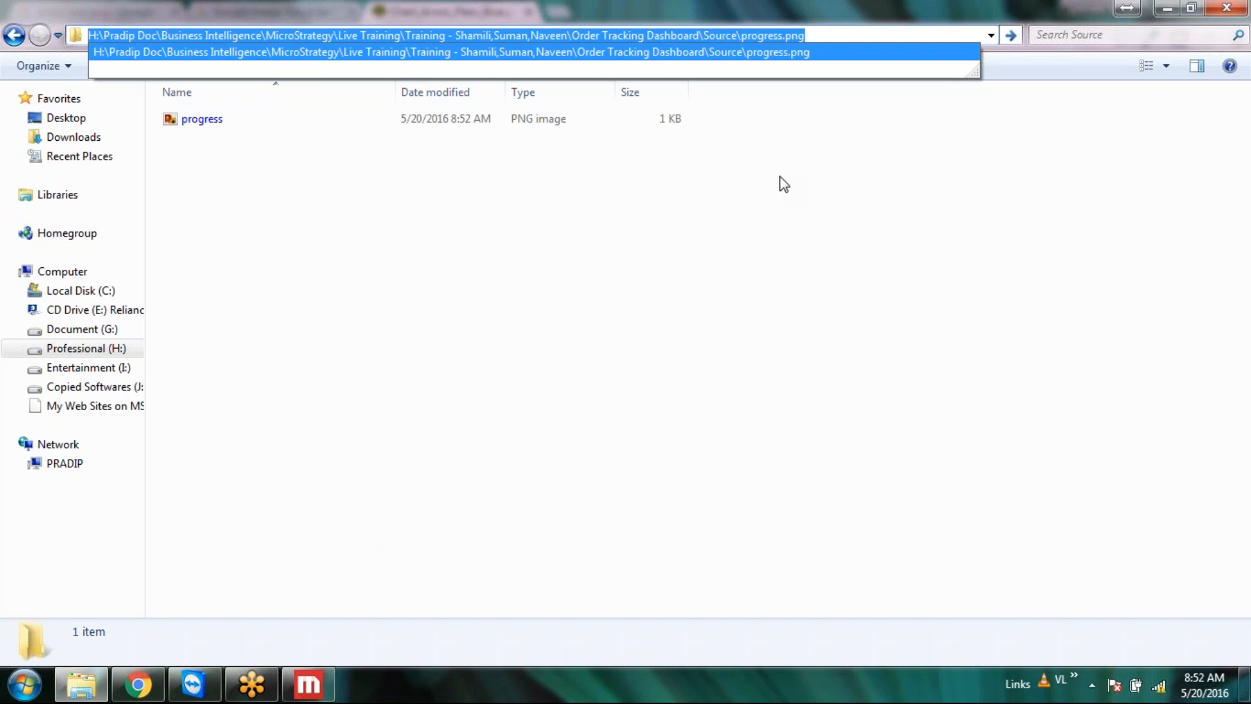
left_click(558, 367)
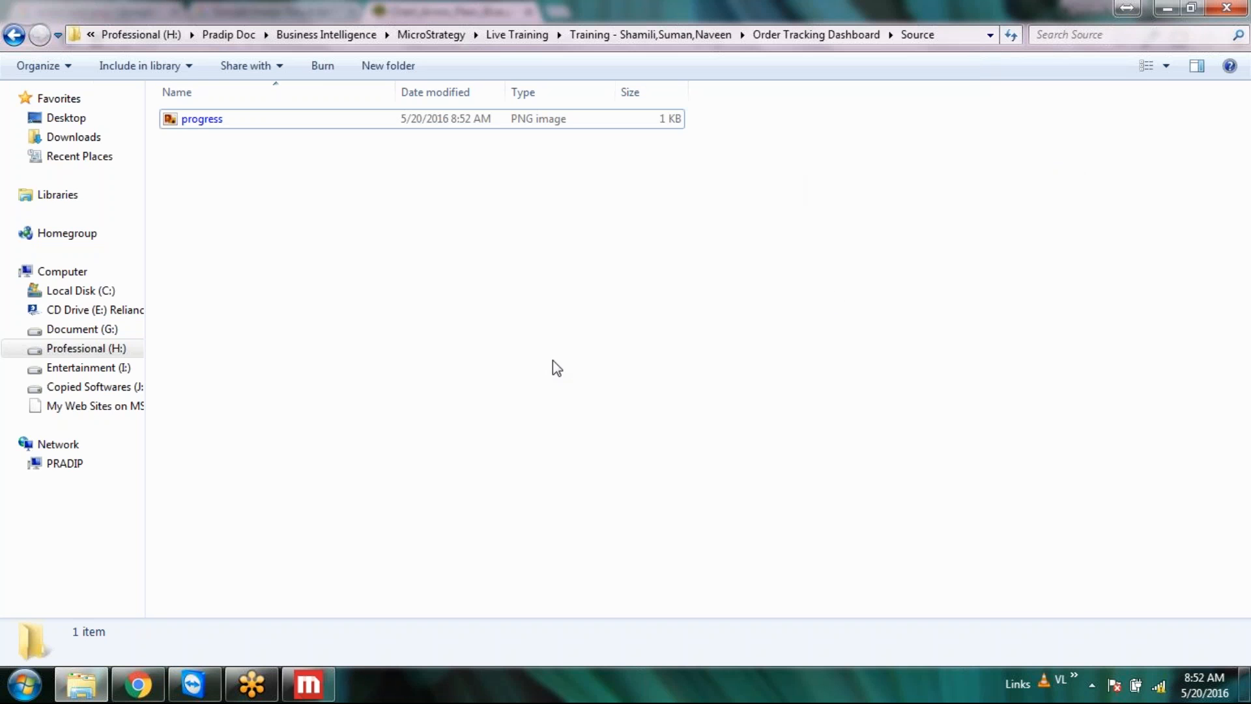
Step: Switch to MicroStrategy Desktop, cancel the open threshold formatting and reopen the Revenue thresholds in the Advanced Thresholds Editor
left_click(313, 694)
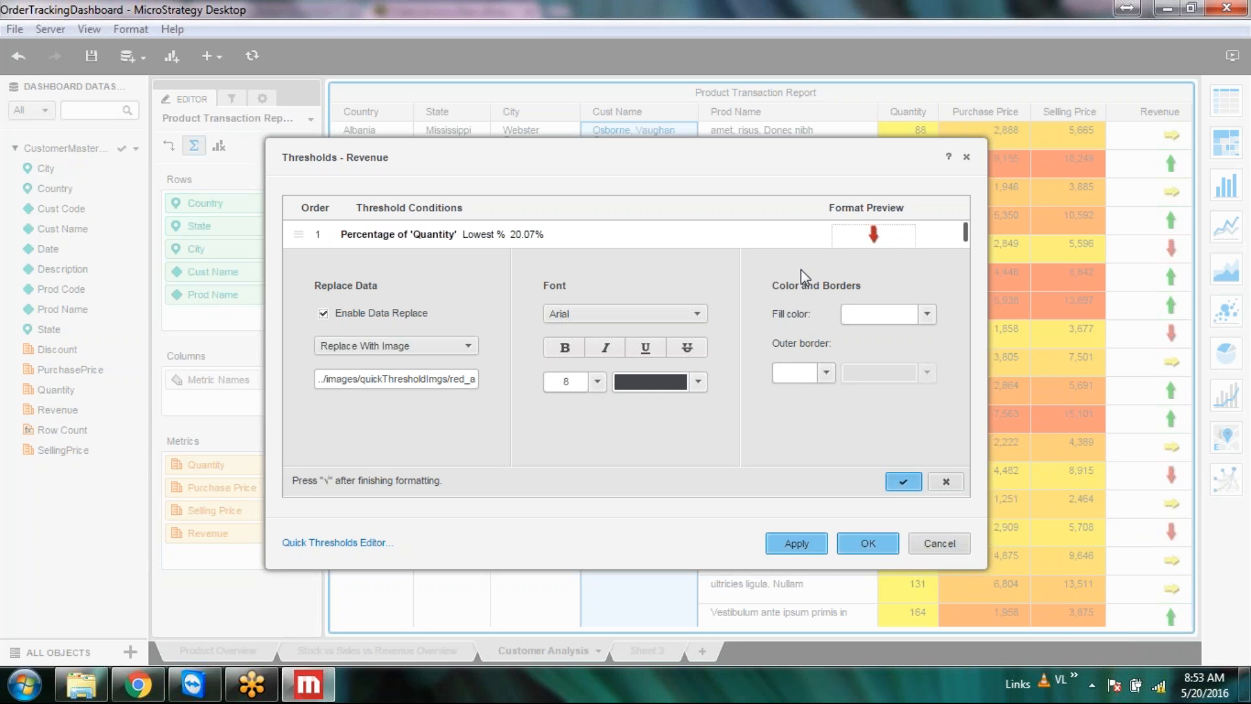
left_click(943, 542)
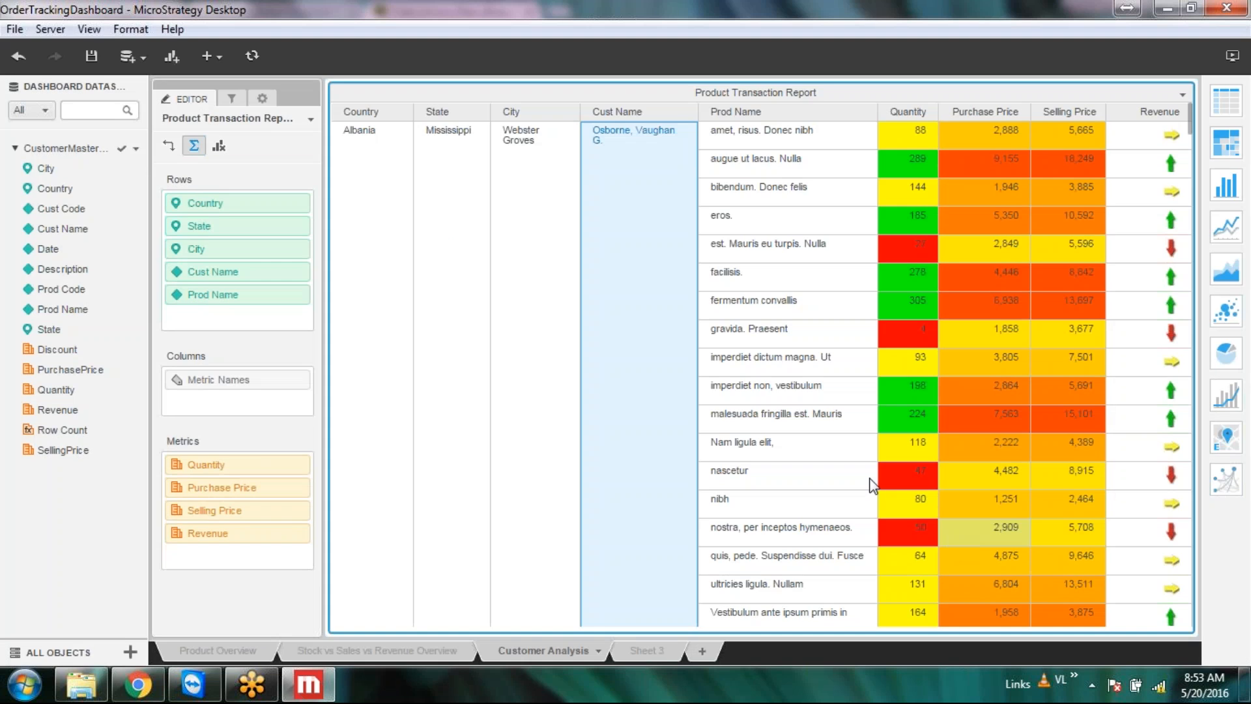
right_click(1165, 276)
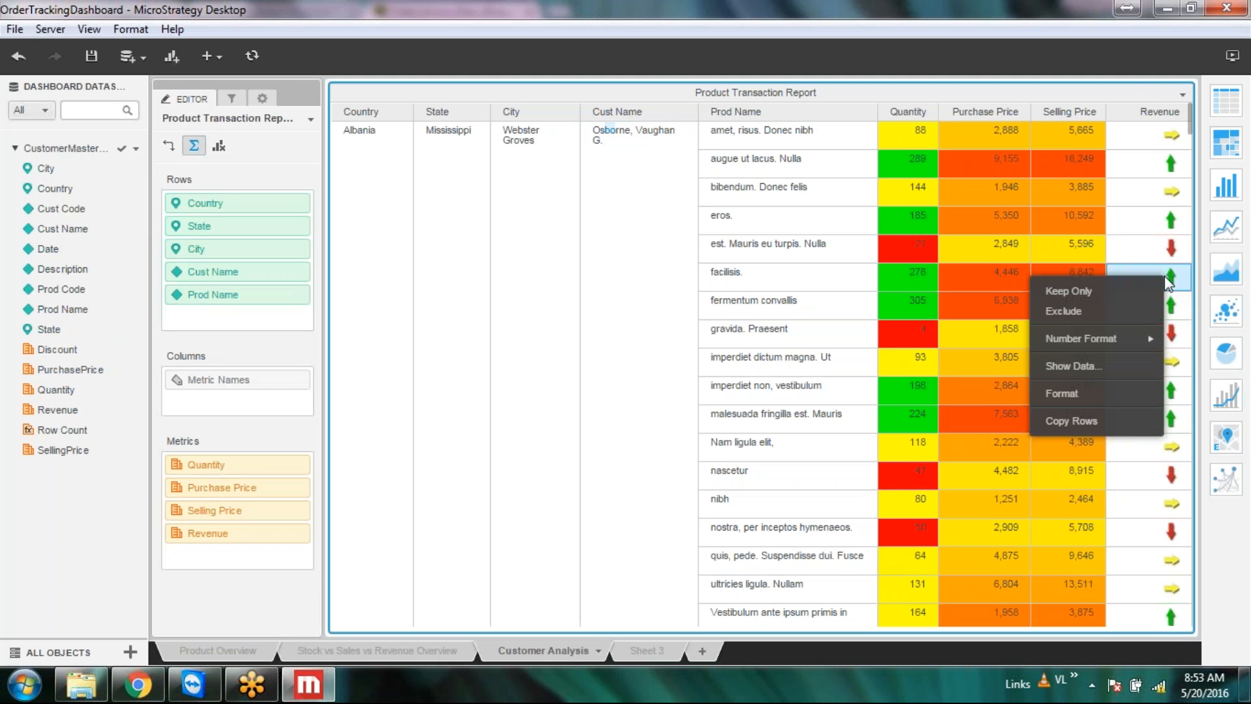
left_click(1176, 119)
left_click(1183, 110)
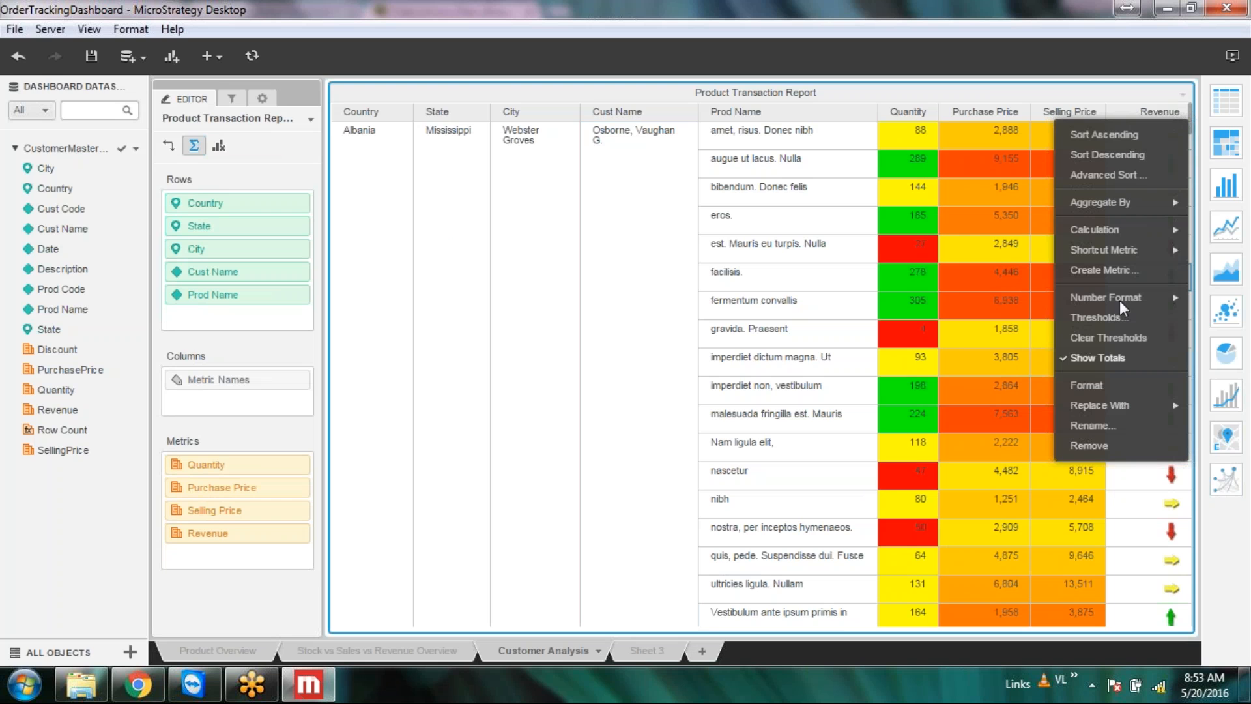
left_click(1100, 319)
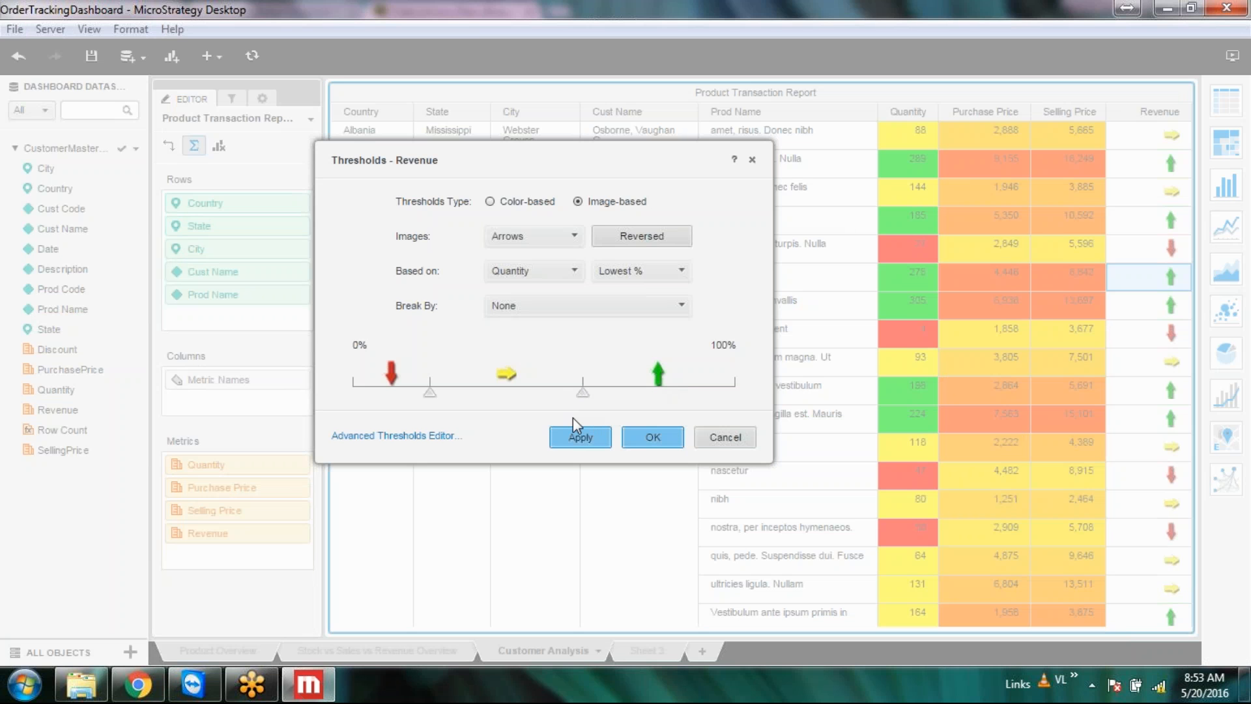
left_click(457, 436)
left_click(702, 411)
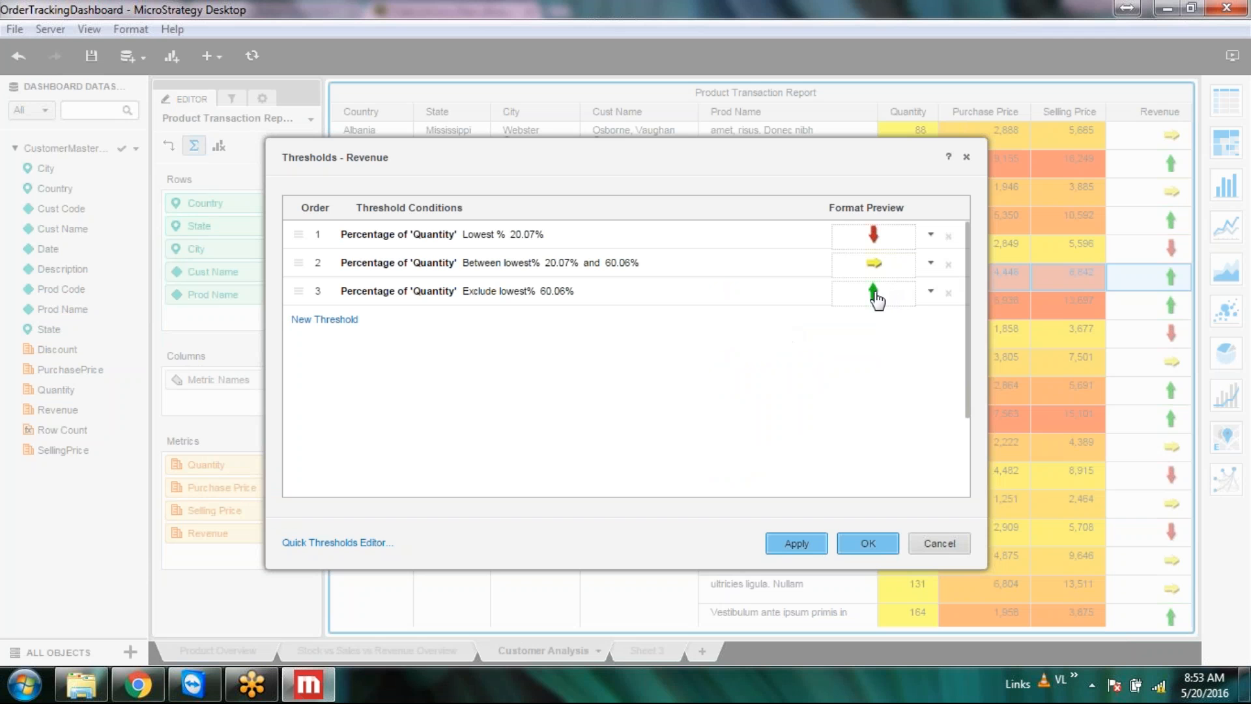
Step: Replace the image of Revenue's third threshold condition (Exclude lowest% 60.06%) with the copied progress.png path and apply the thresholds
left_click(929, 291)
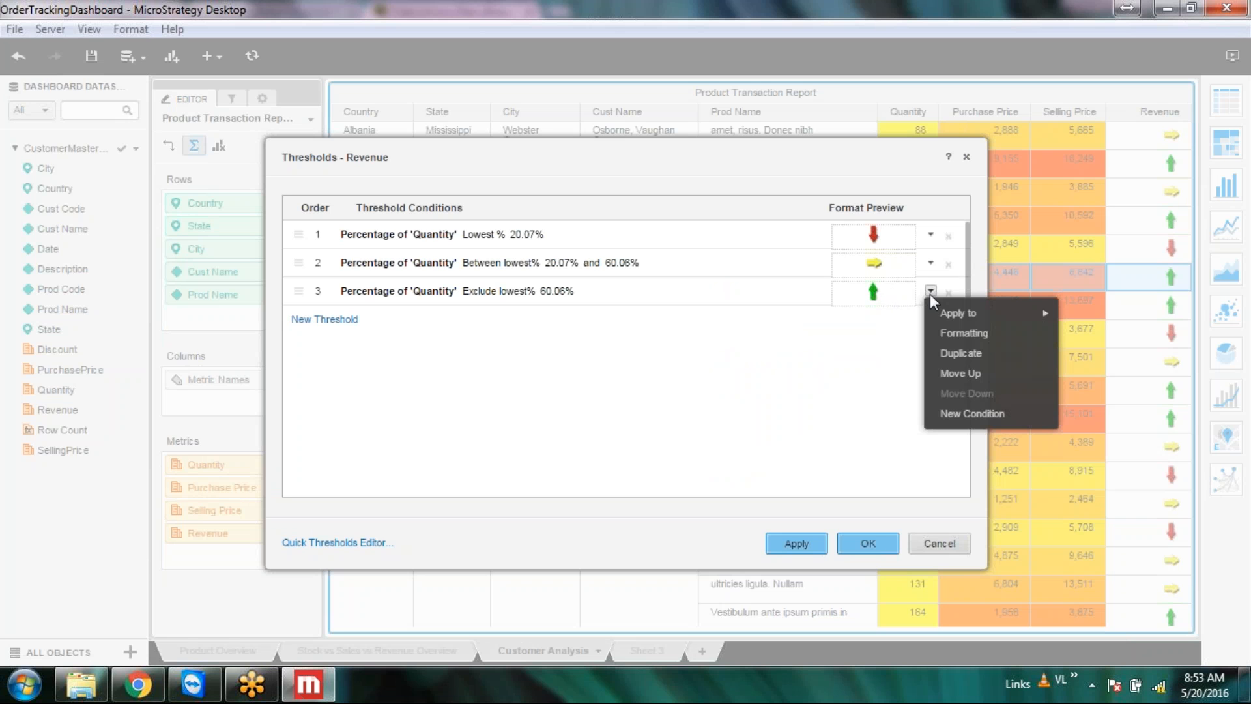
mouse_move(950, 311)
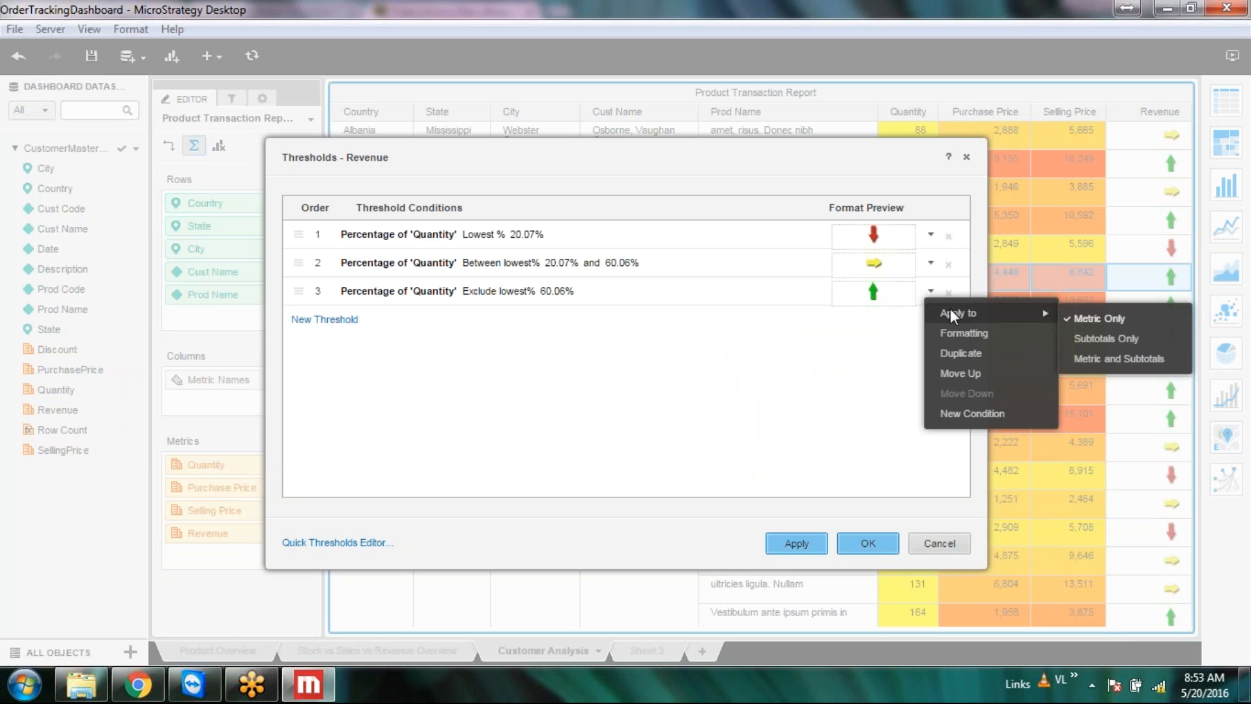
left_click(821, 350)
left_click(873, 295)
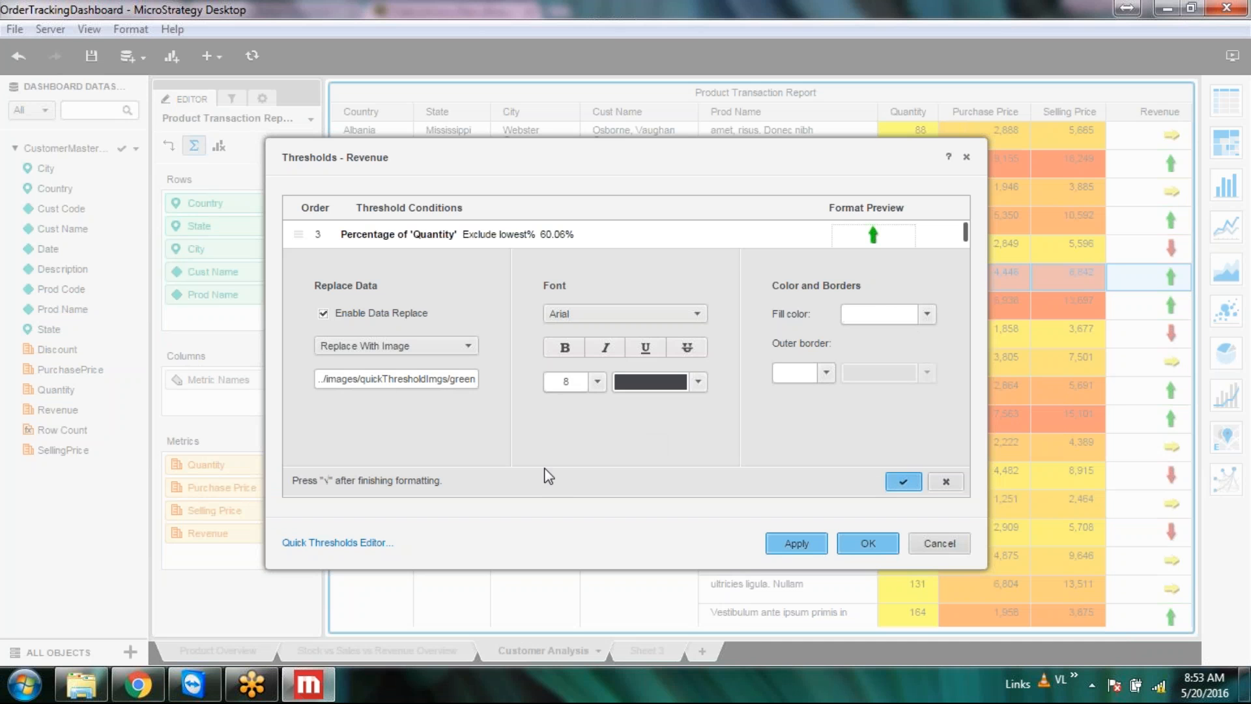
key("ctrl+a")
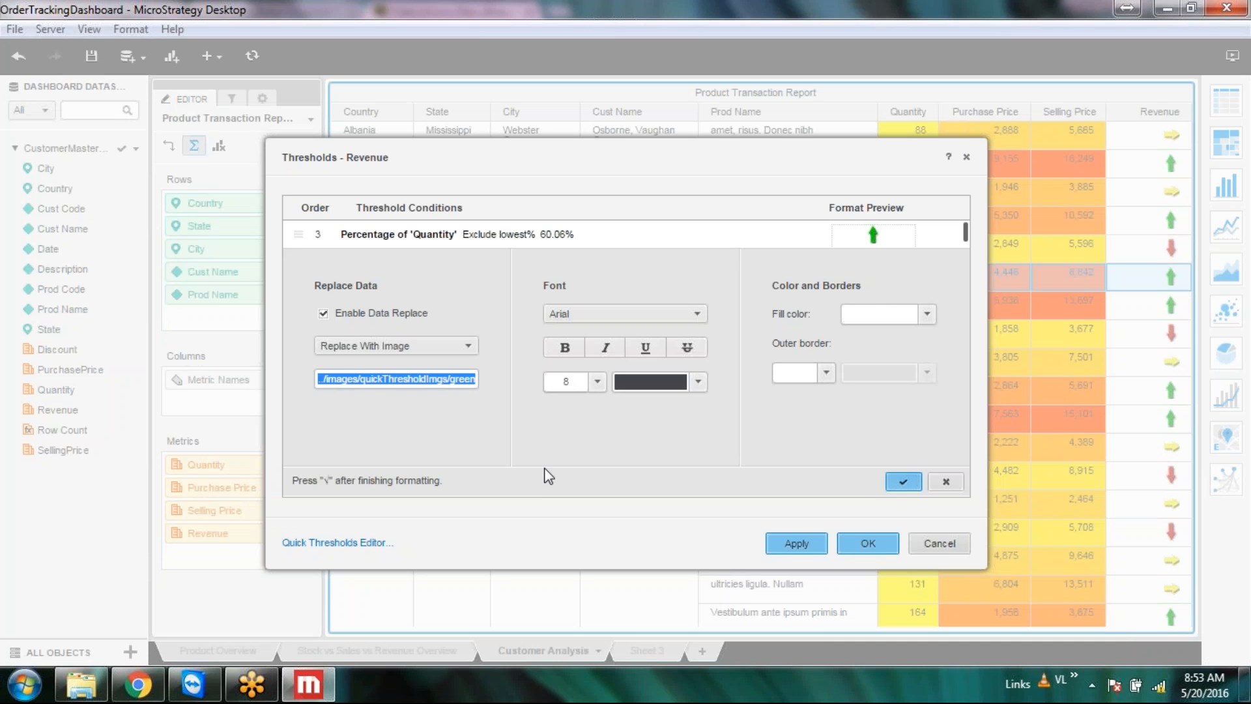
key("ctrl+v")
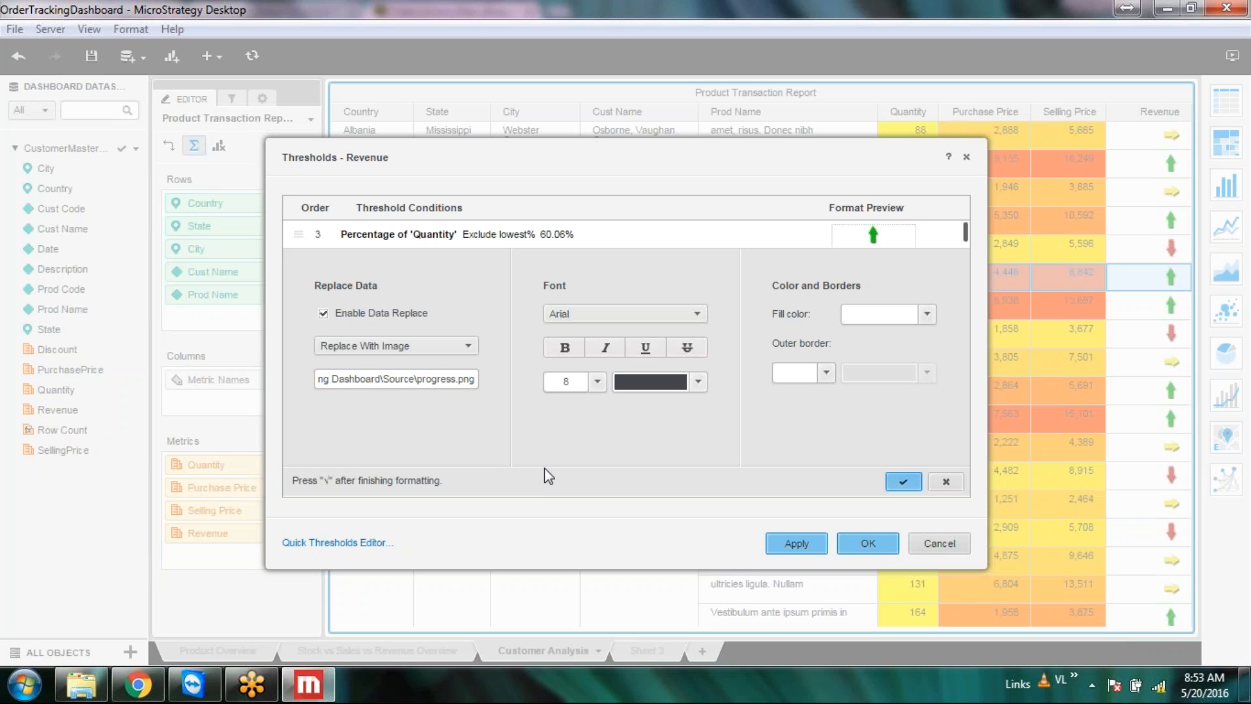
left_click(903, 483)
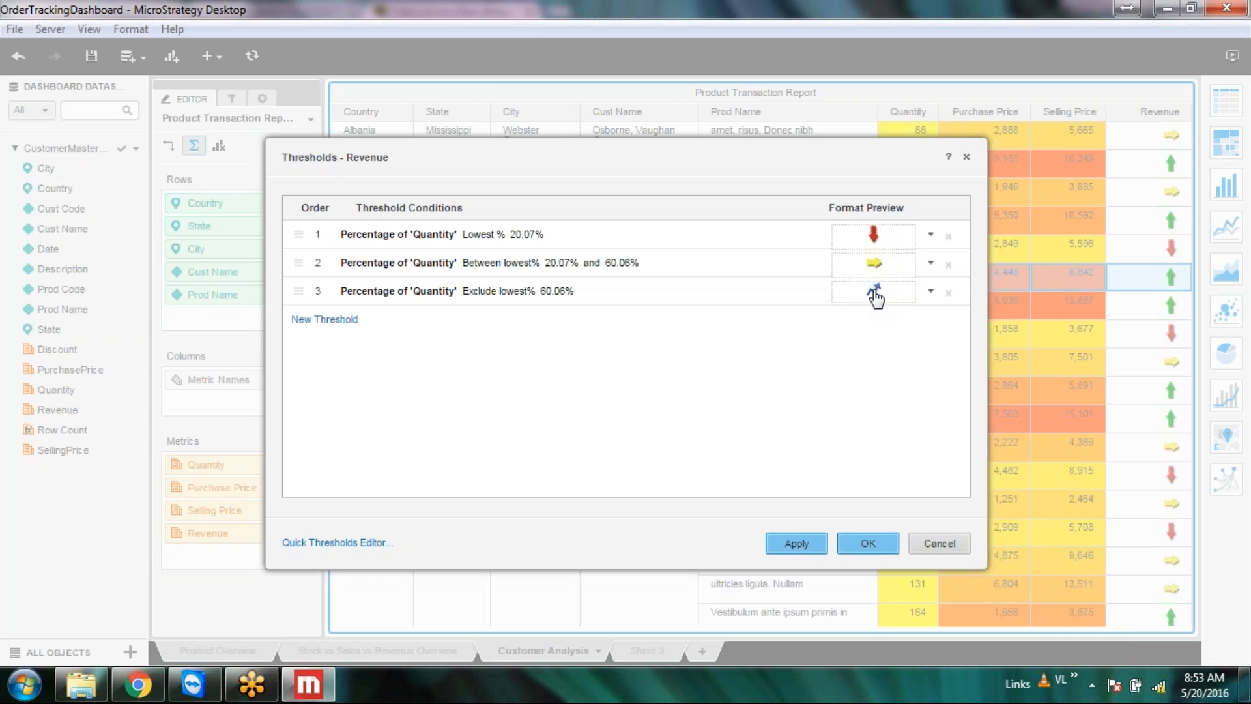
left_click(810, 549)
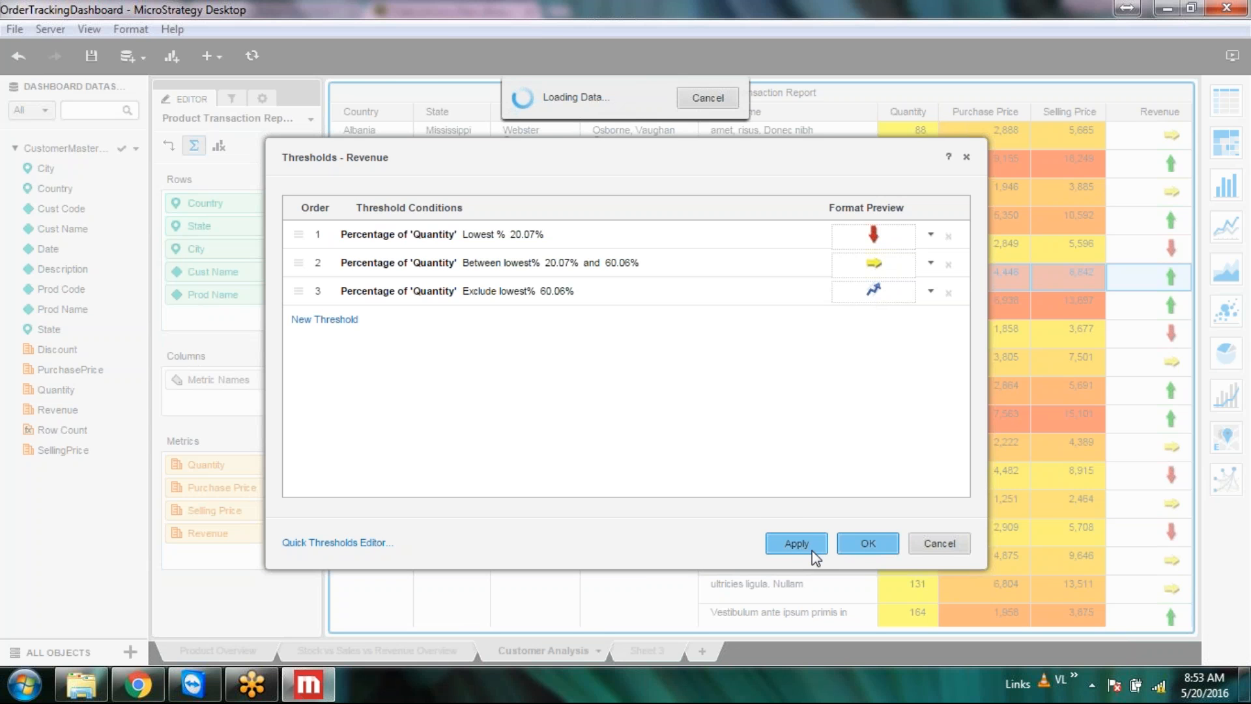
left_click(869, 542)
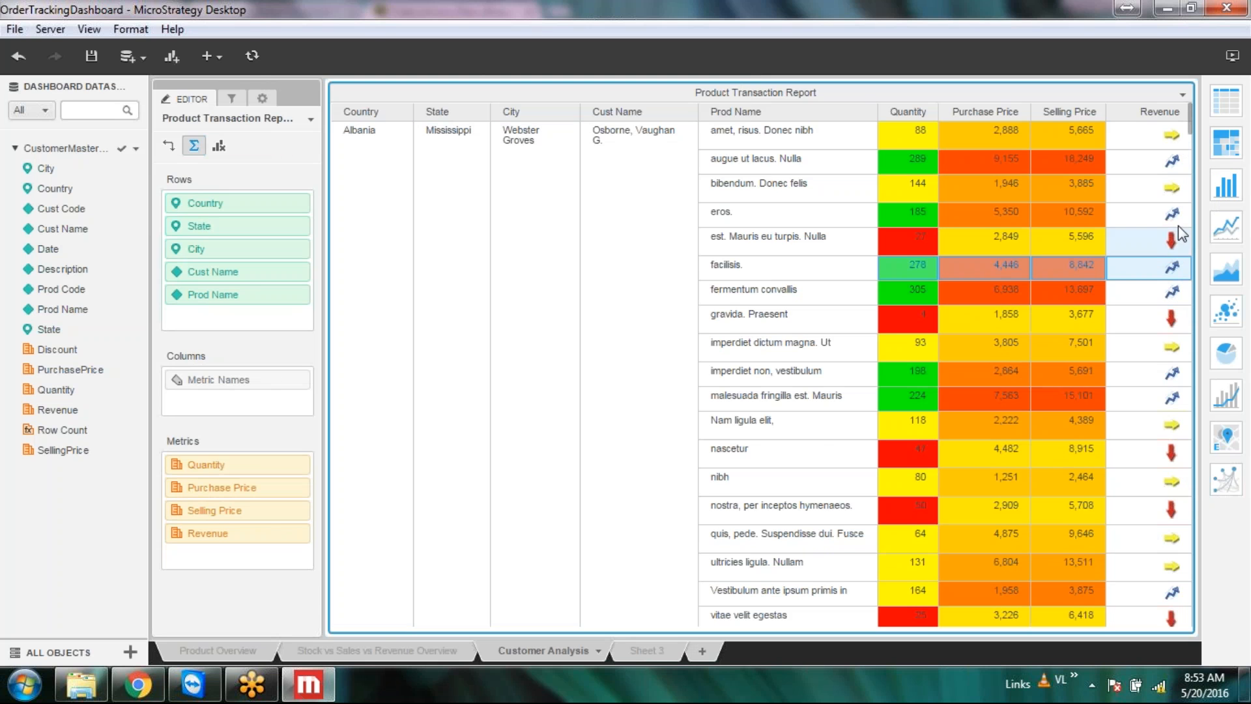
Step: Switch to Chrome and open the blue return-arrow and crossed switch-arrow icons from the 16×16 "arrow icon png" image results in new tabs
left_click(158, 695)
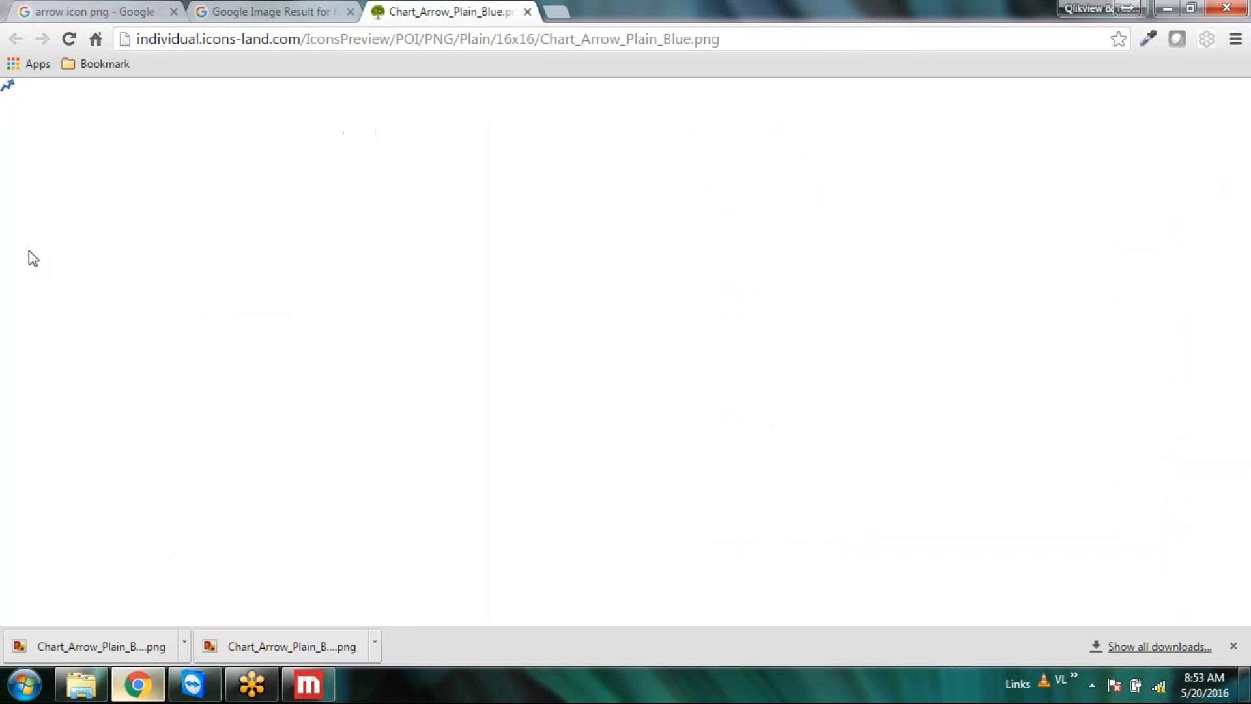
left_click(288, 9)
left_click(152, 7)
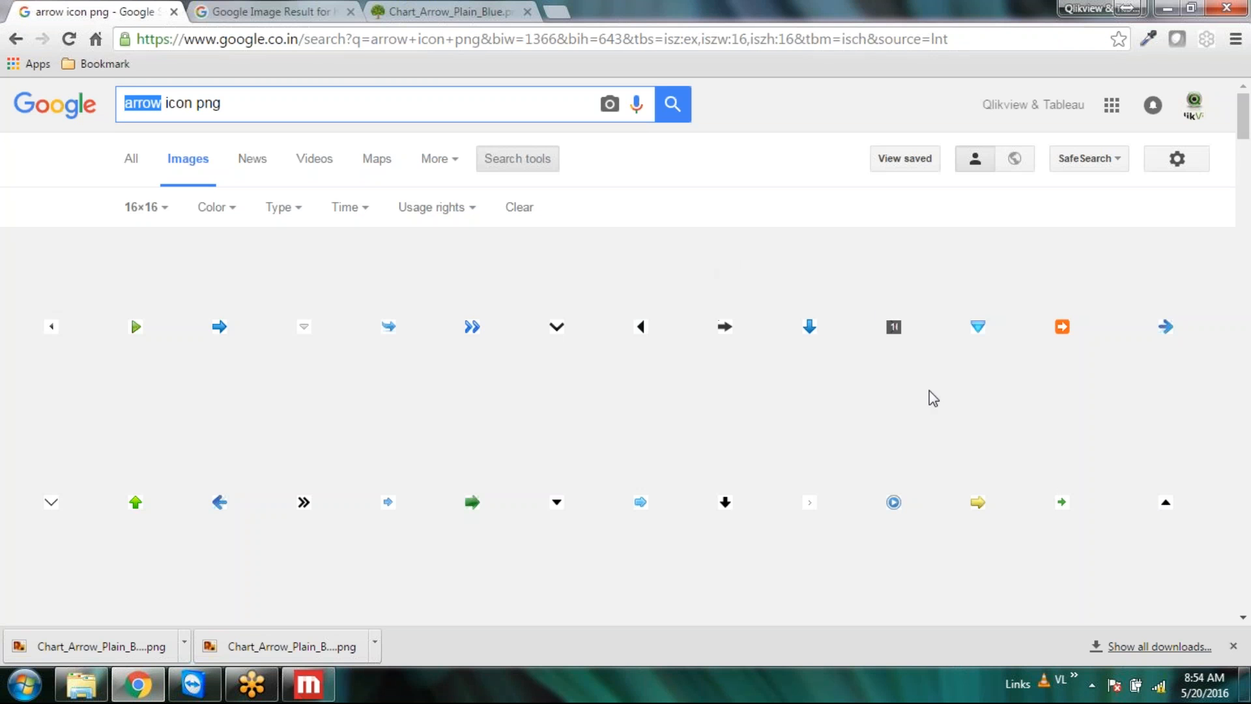
scroll(941, 390, "down", 3)
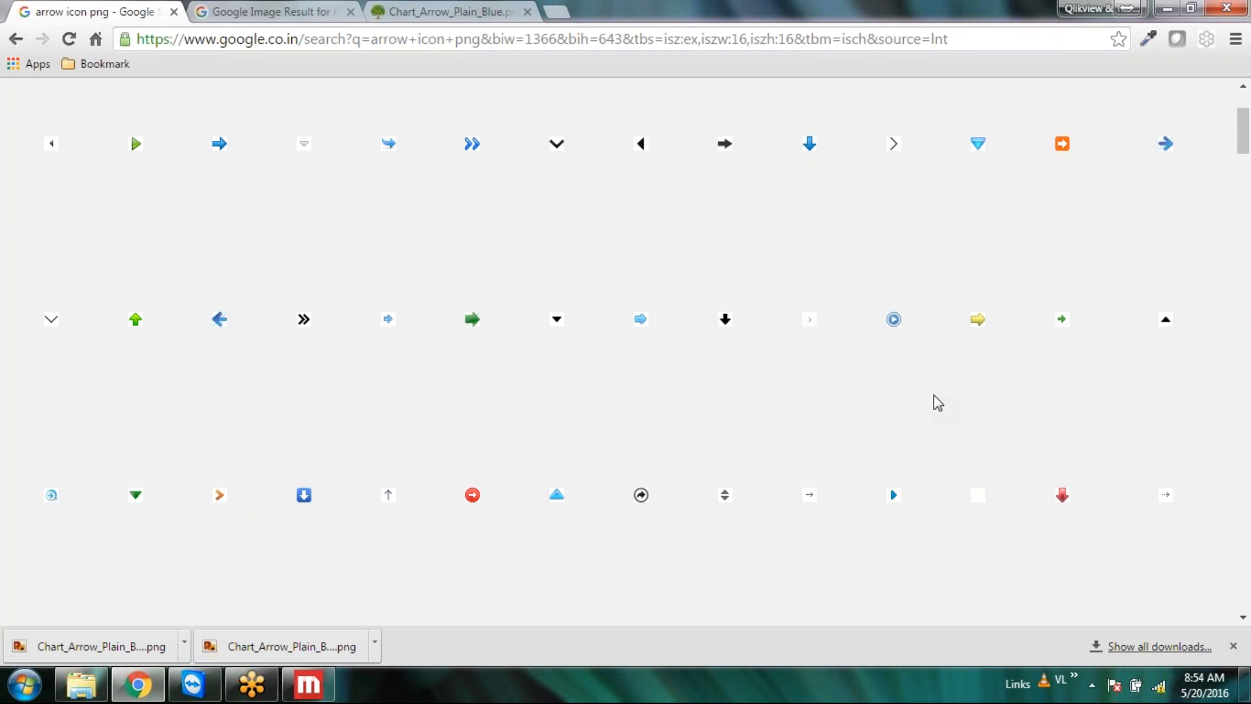
scroll(932, 395, "down", 5)
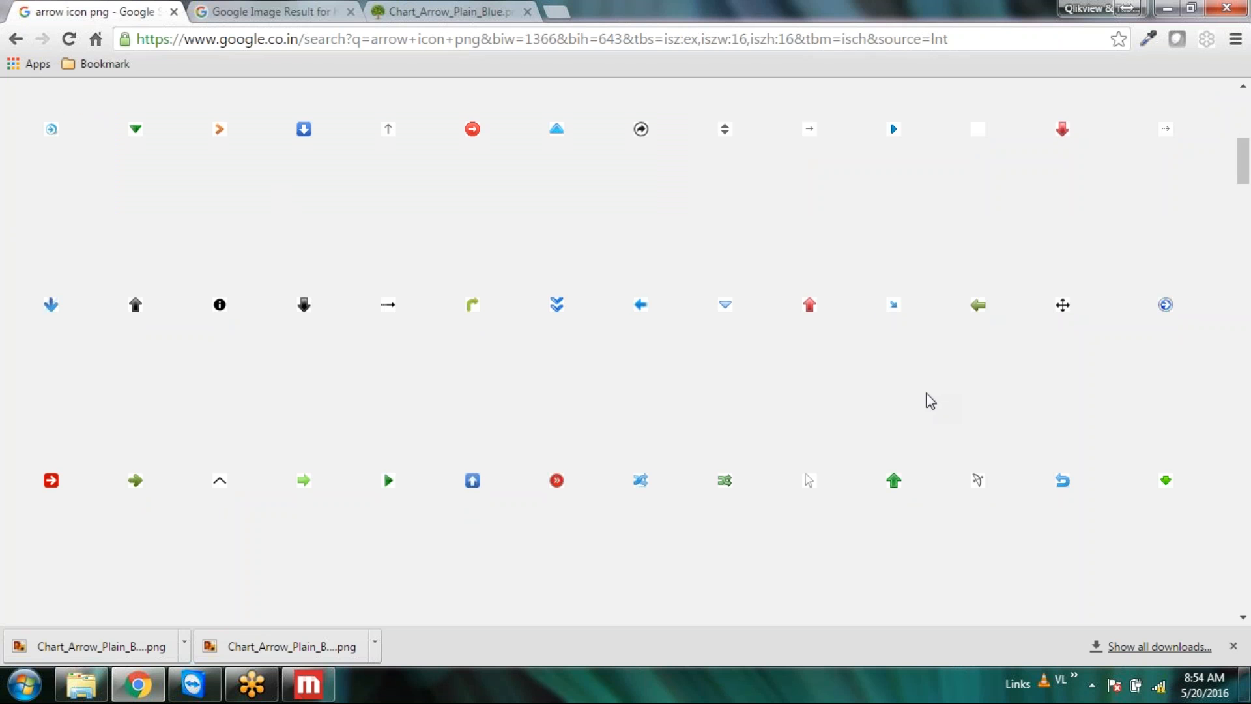
right_click(1062, 481)
left_click(1080, 502)
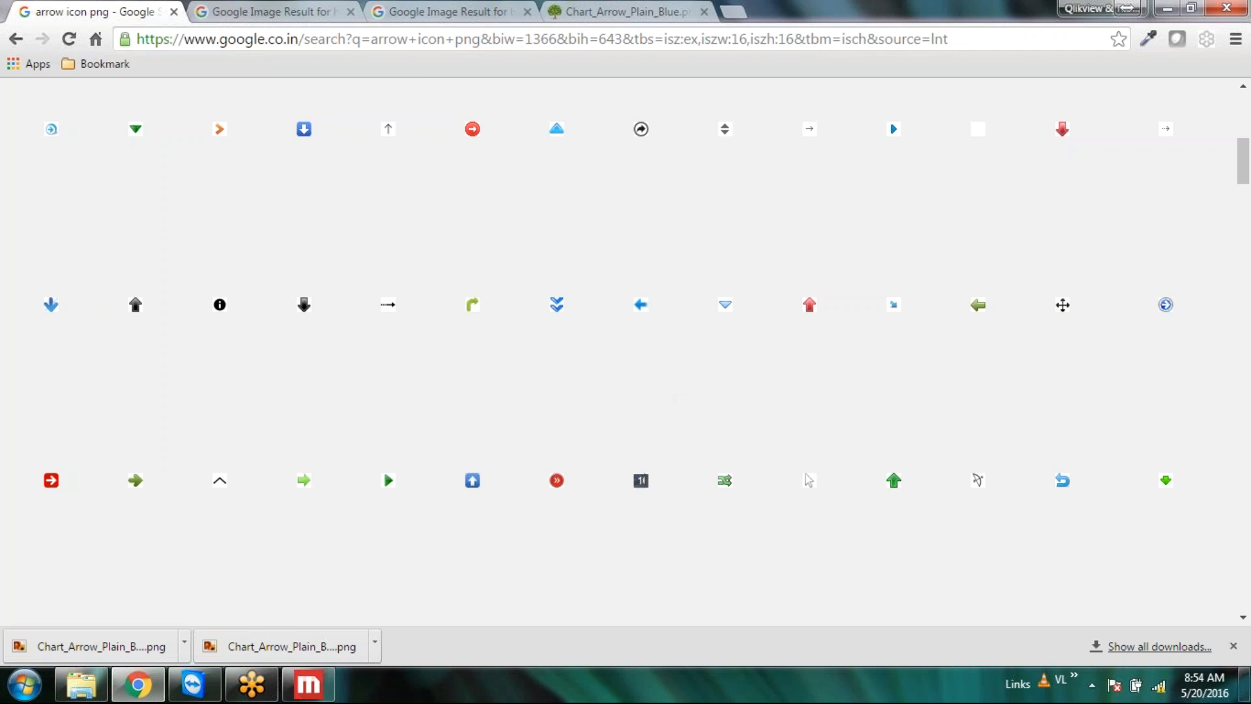
right_click(640, 482)
left_click(690, 494)
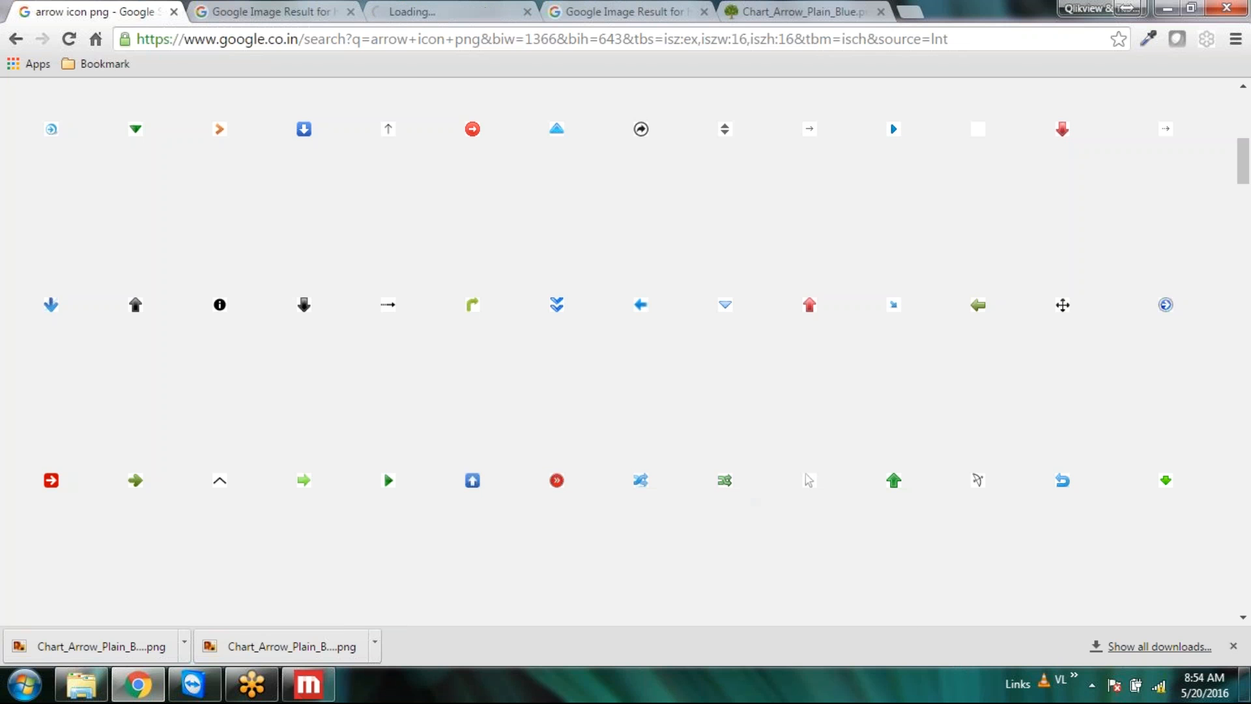
scroll(819, 399, "down", 5)
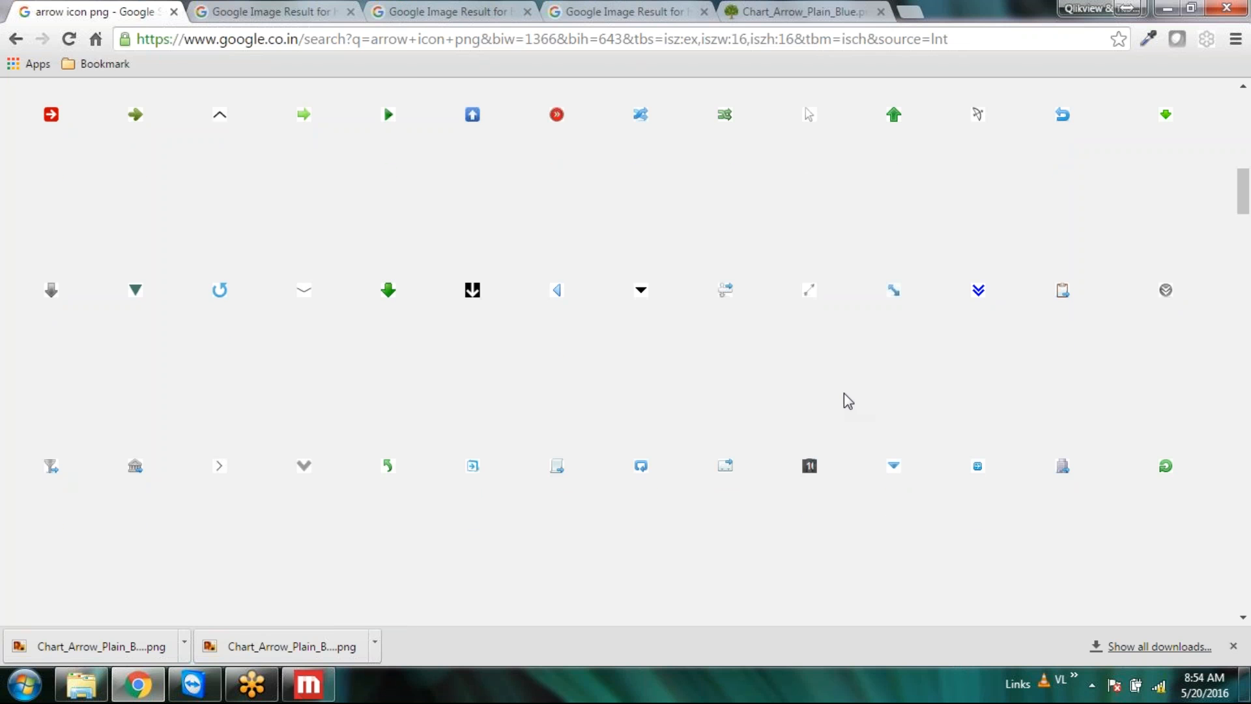
scroll(866, 379, "down", 2)
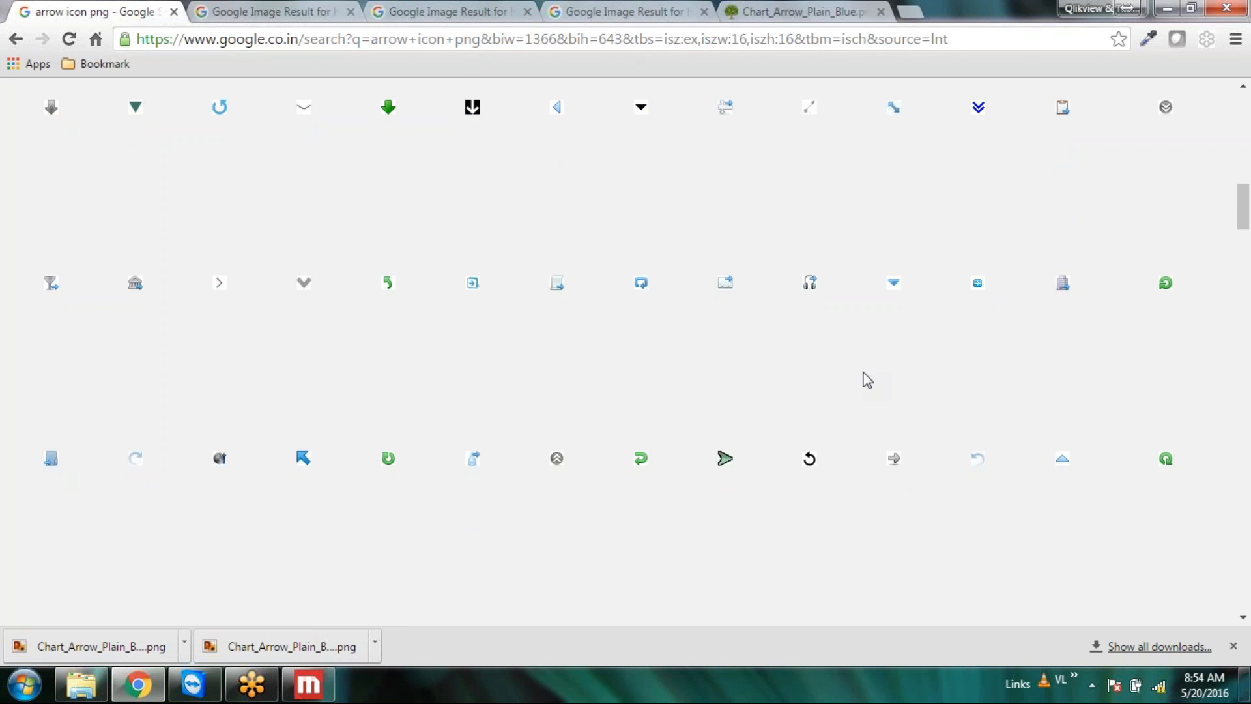
Step: View the switch arrow icon as a full image and save it as the PNG file "standard" in the Source folder
left_click(593, 10)
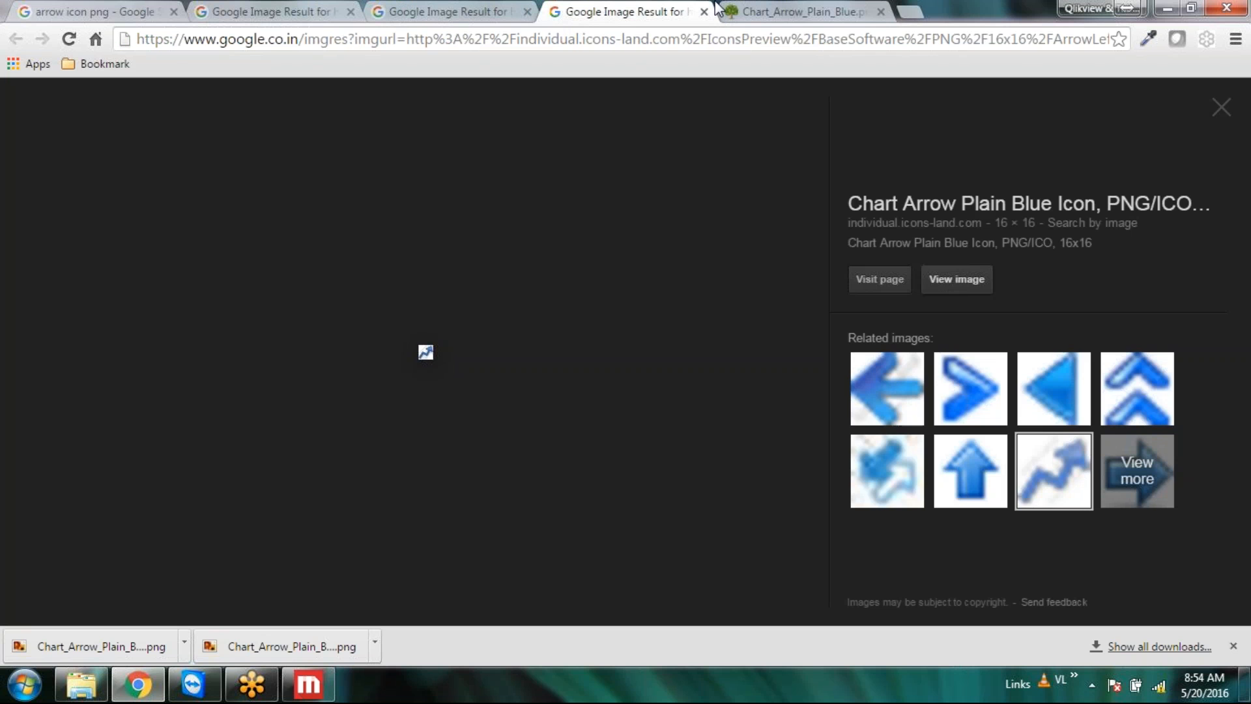
left_click(775, 10)
left_click(512, 9)
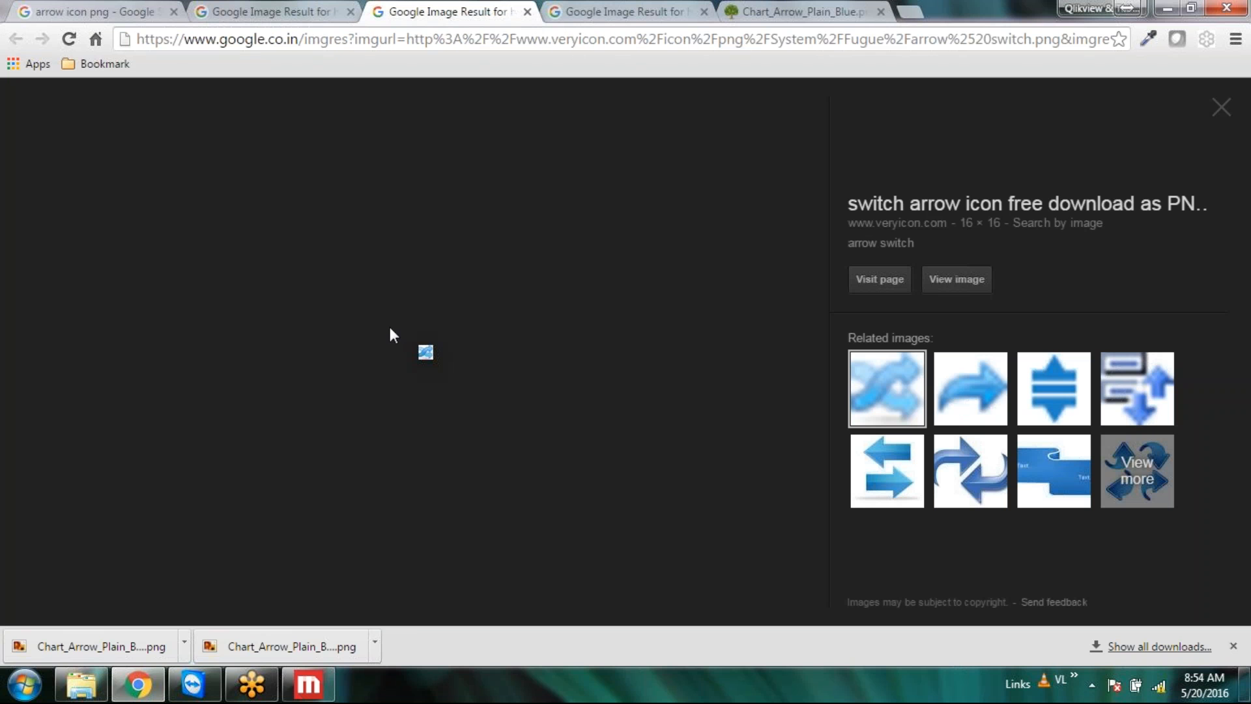
left_click(952, 291)
right_click(8, 84)
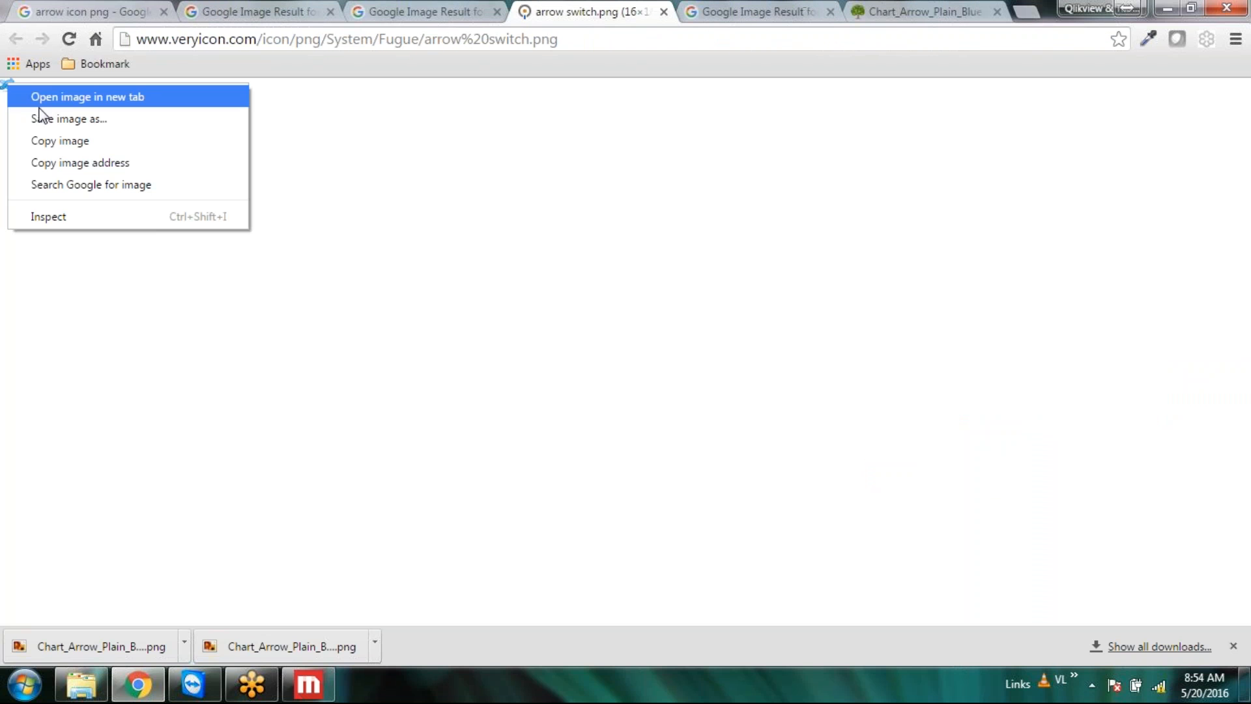
left_click(62, 119)
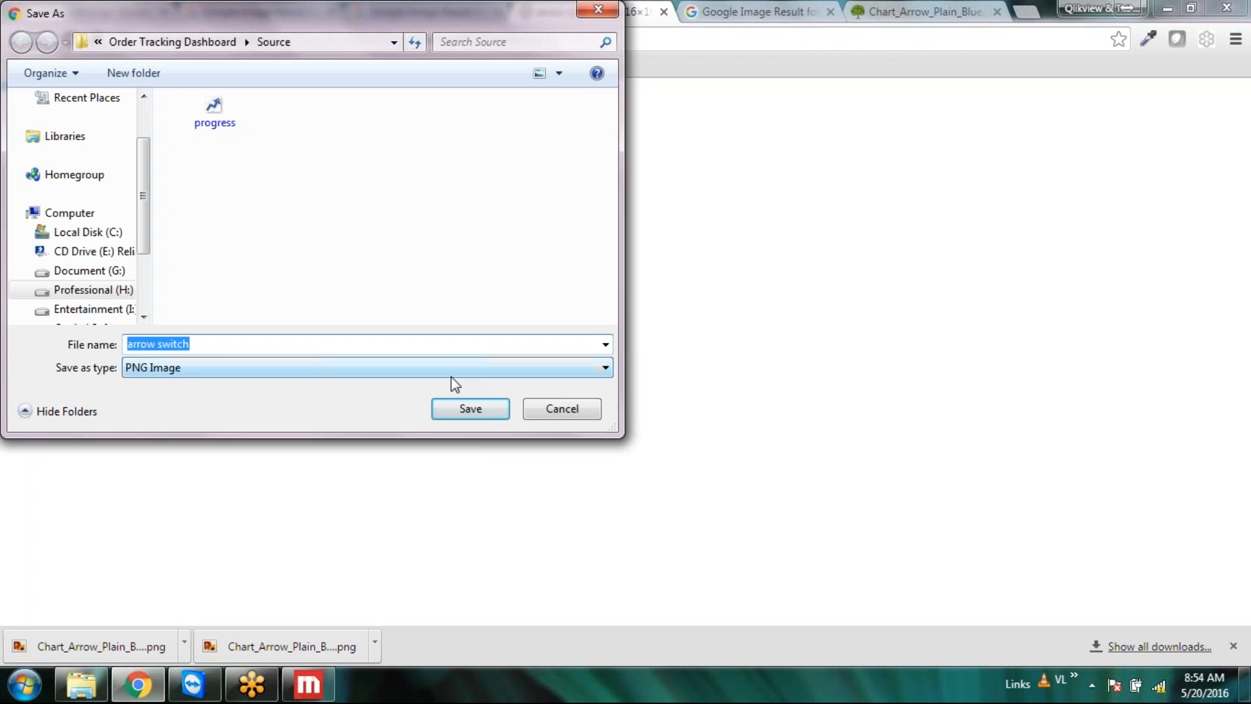
type("standard")
left_click(485, 412)
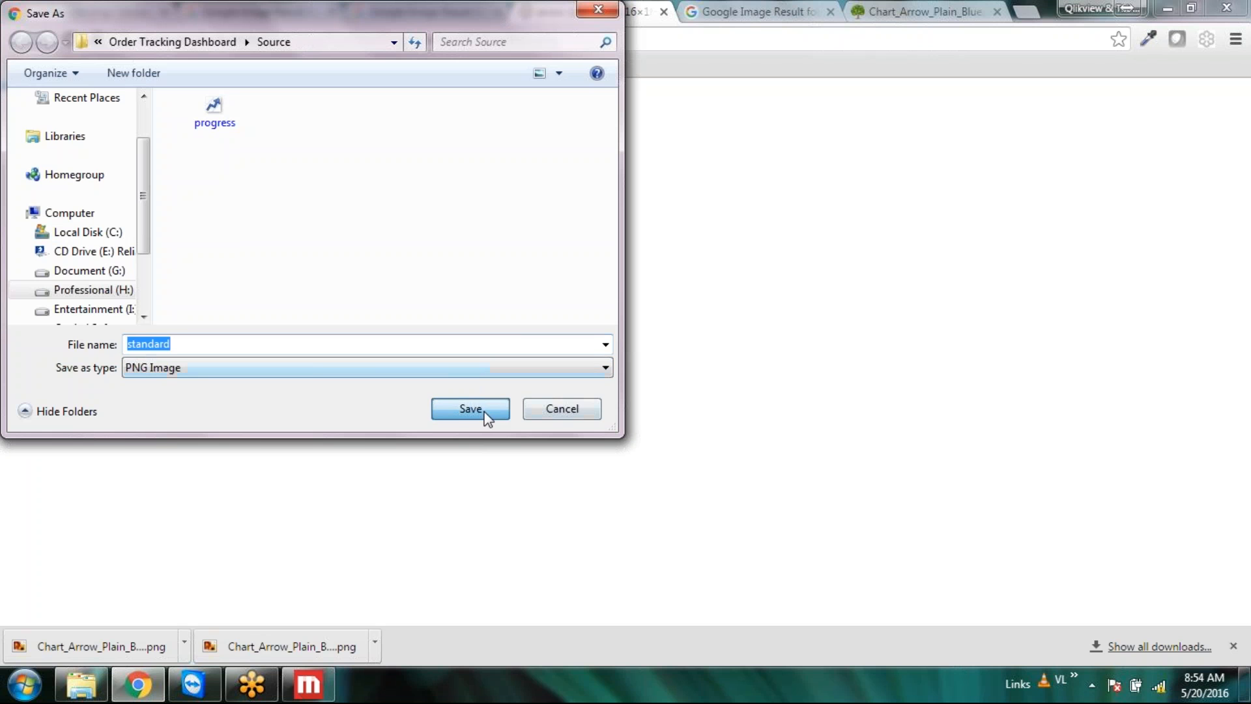
Step: Show more images related to the return arrow icon and preview the 16×16 curved blue undo arrow
left_click(769, 10)
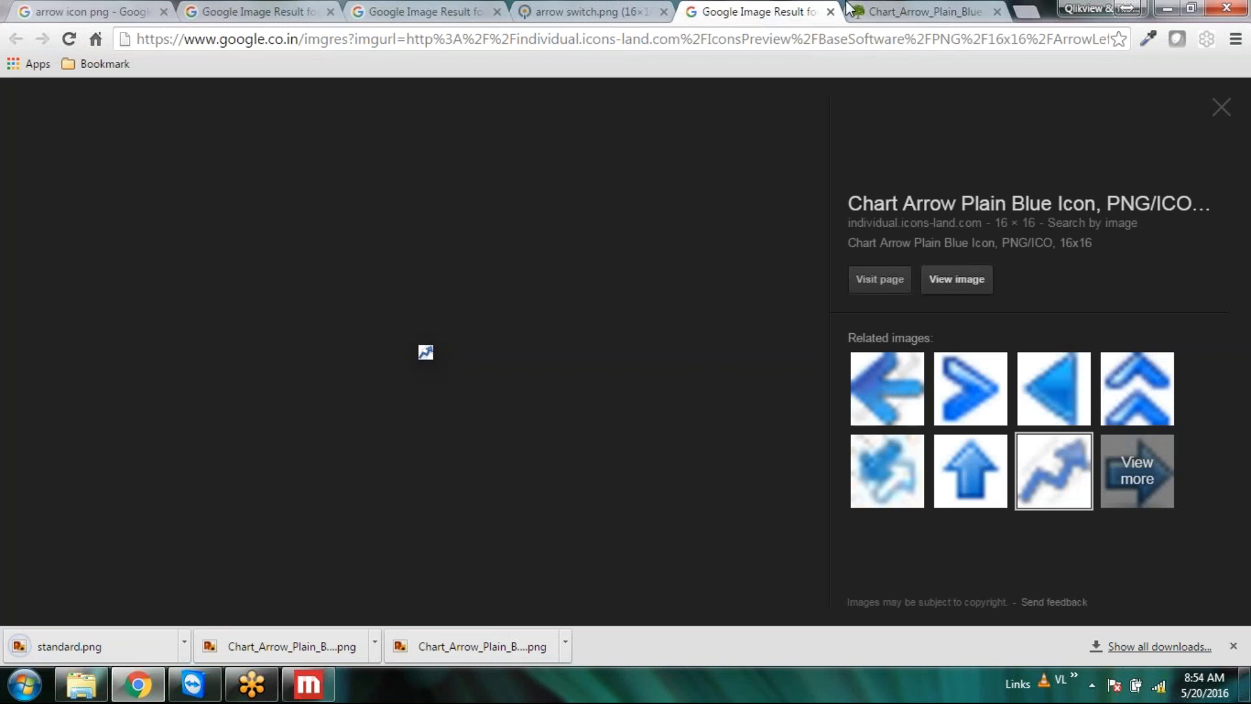
left_click(870, 10)
left_click(407, 10)
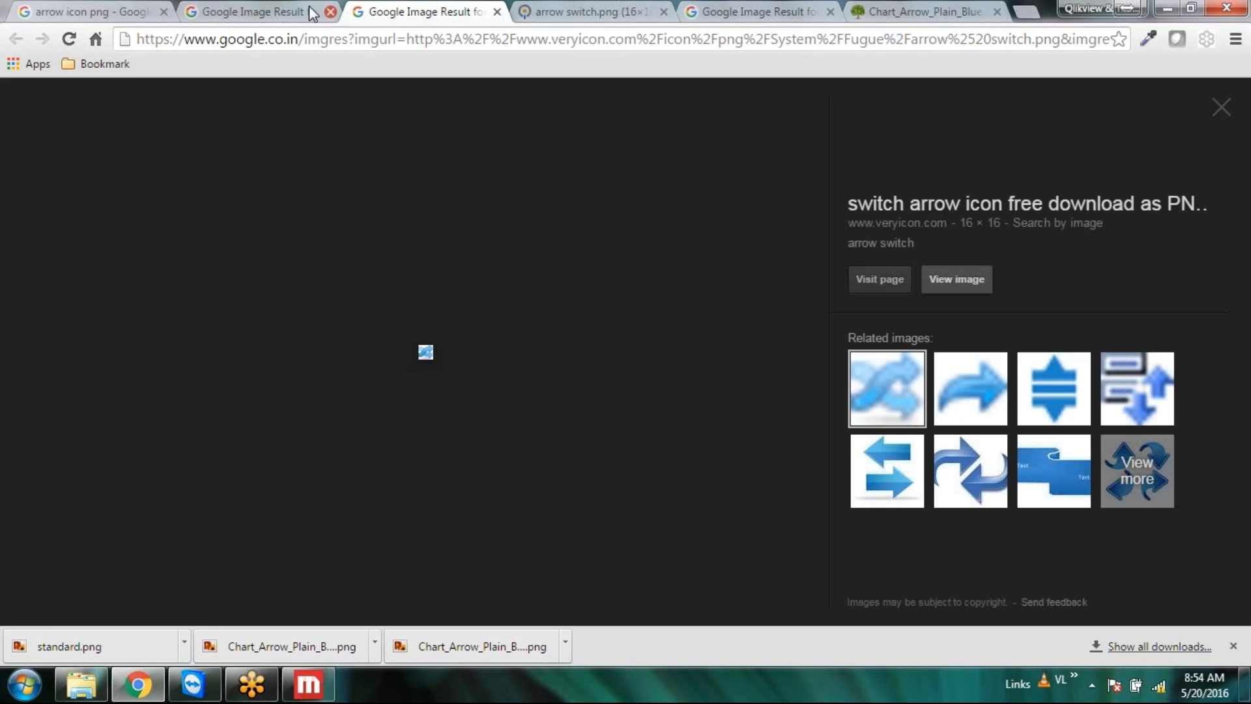
left_click(259, 9)
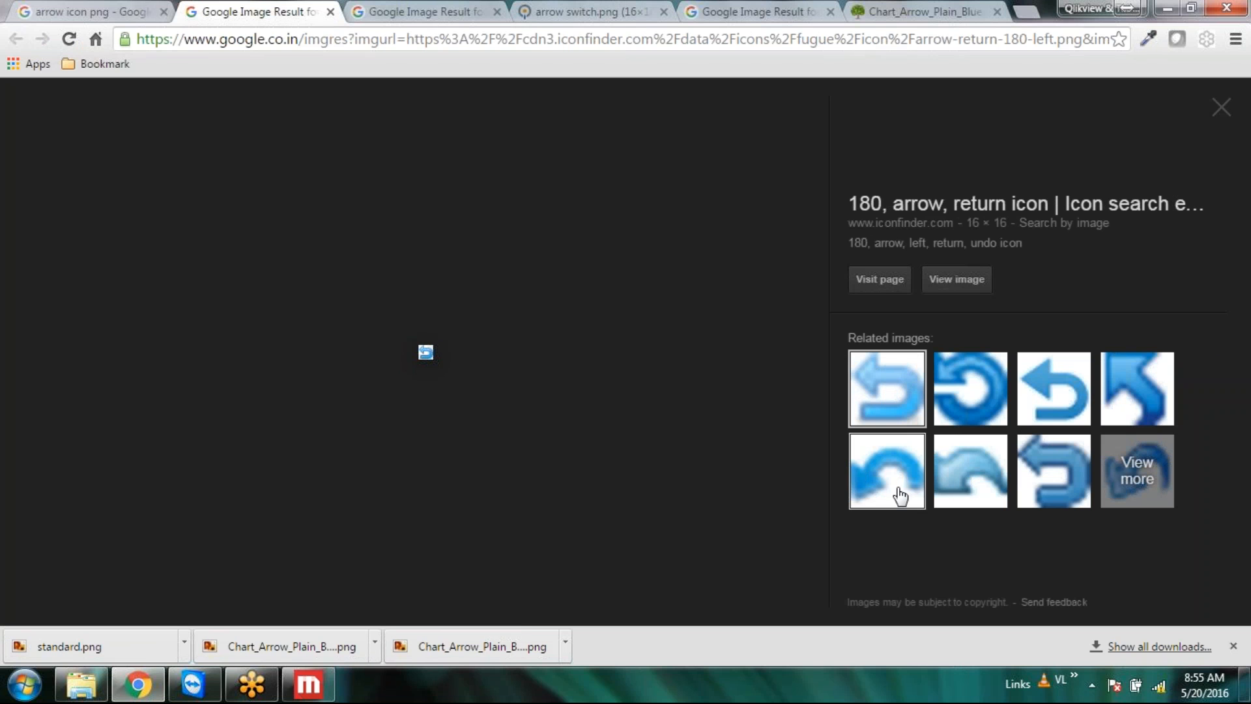
left_click(1116, 495)
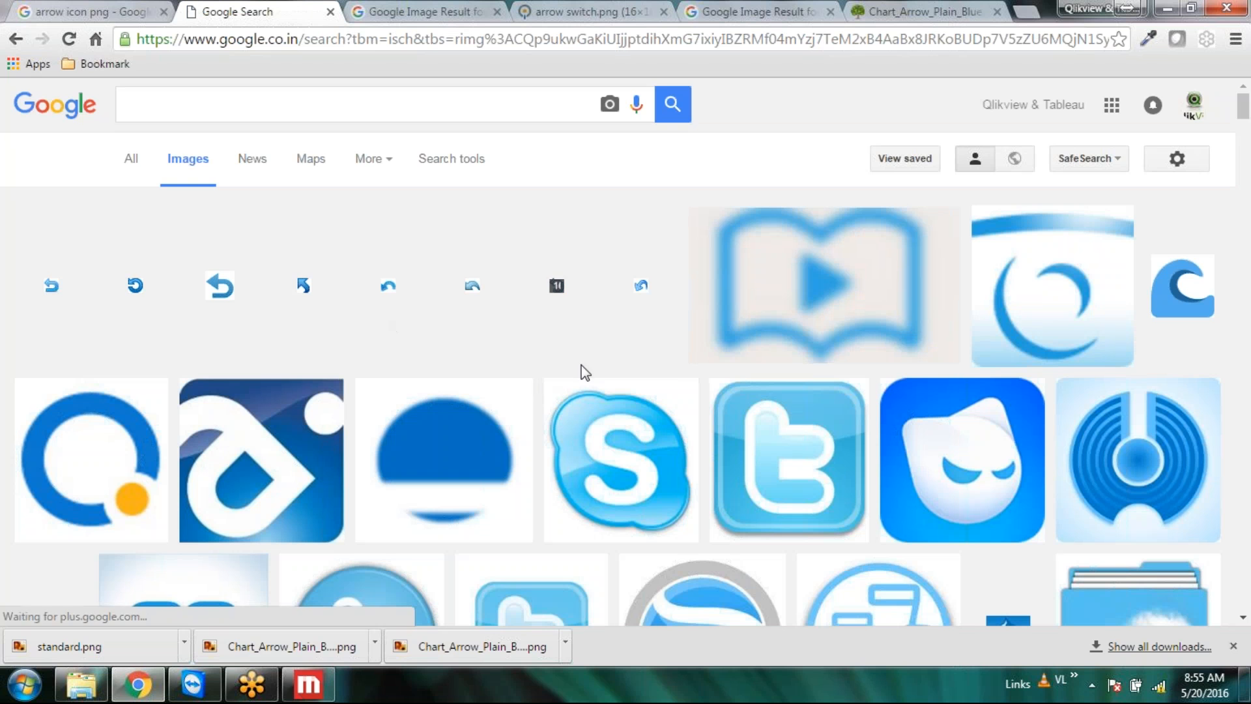
left_click(640, 287)
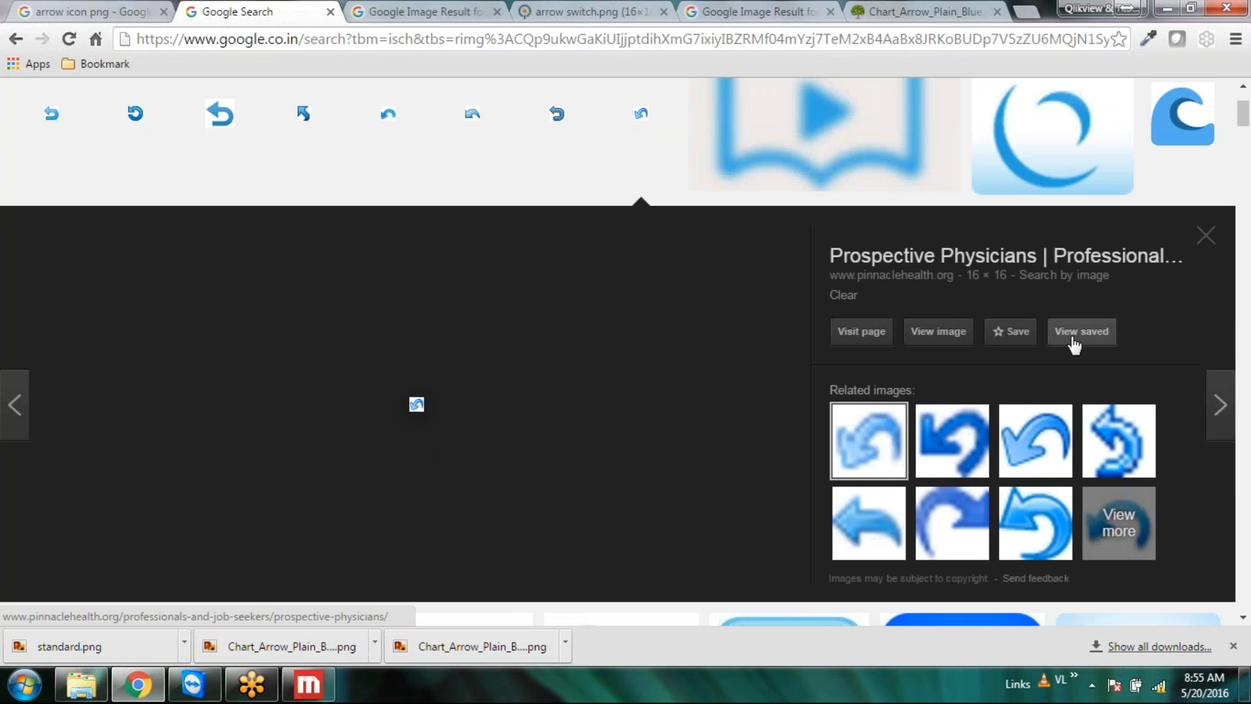
left_click(842, 335)
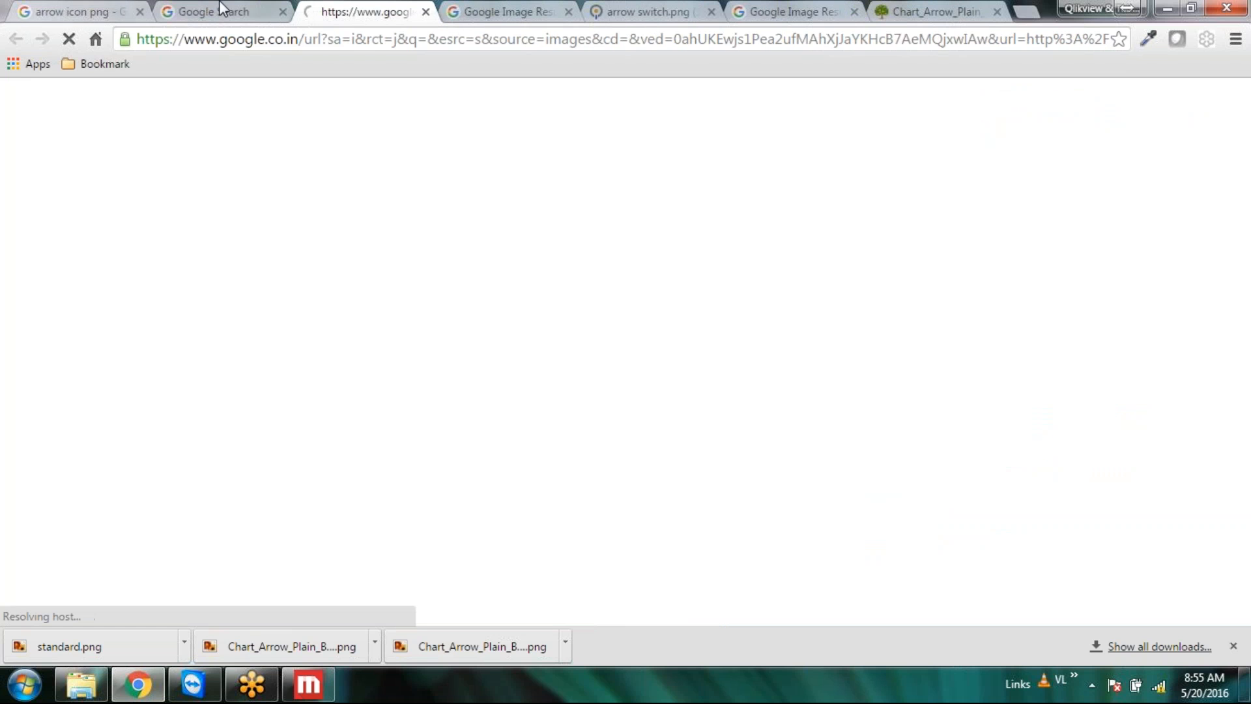
left_click(425, 12)
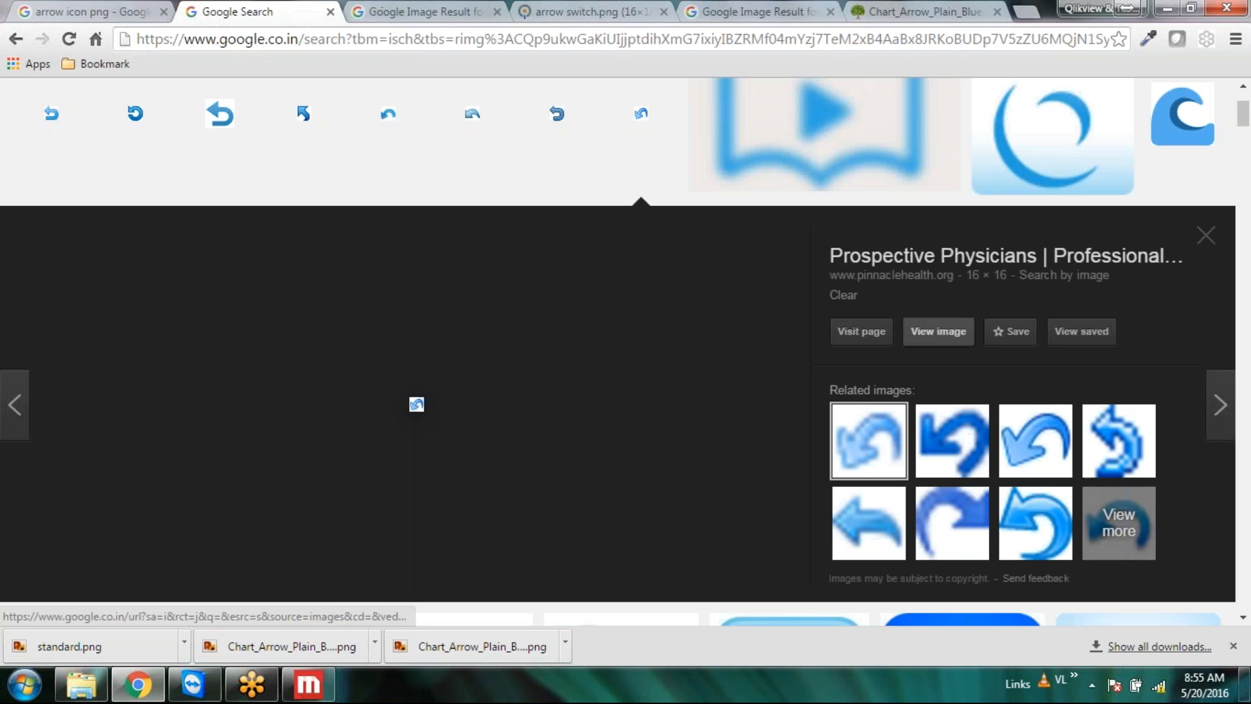
Step: View the curved undo arrow as a full image and save it as the PNG file "loss" in the Source folder
left_click(938, 330)
right_click(8, 85)
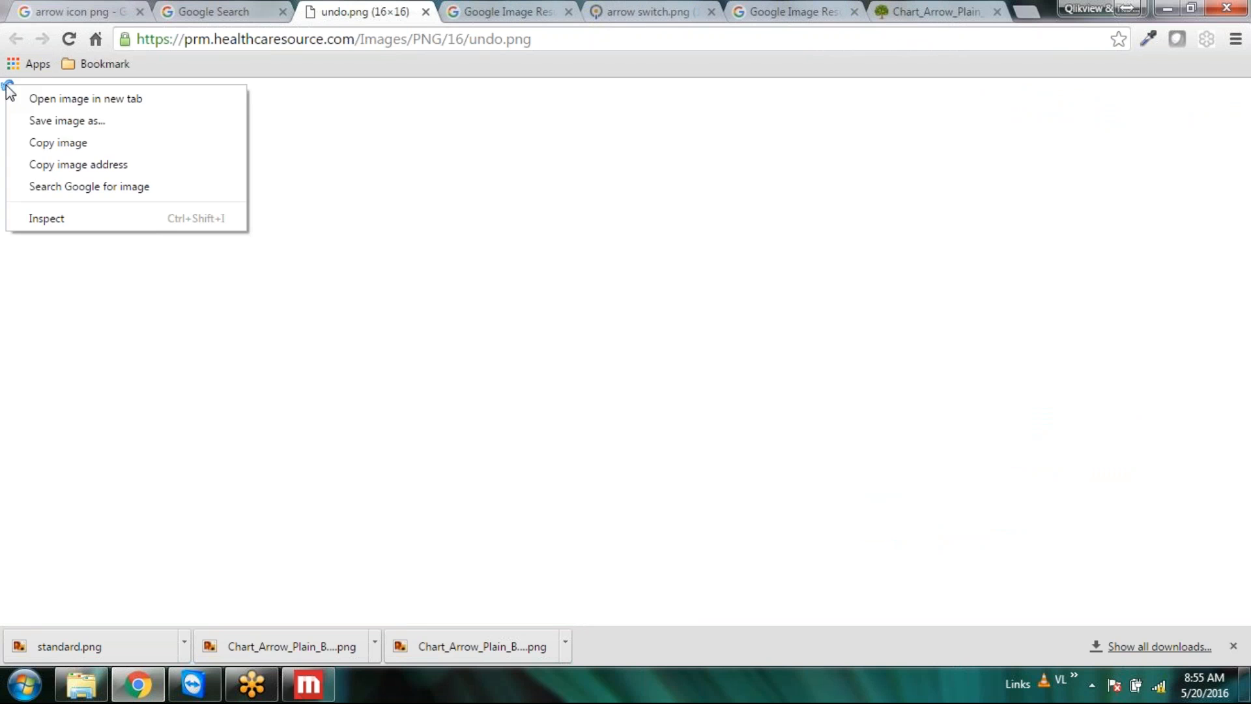
left_click(62, 143)
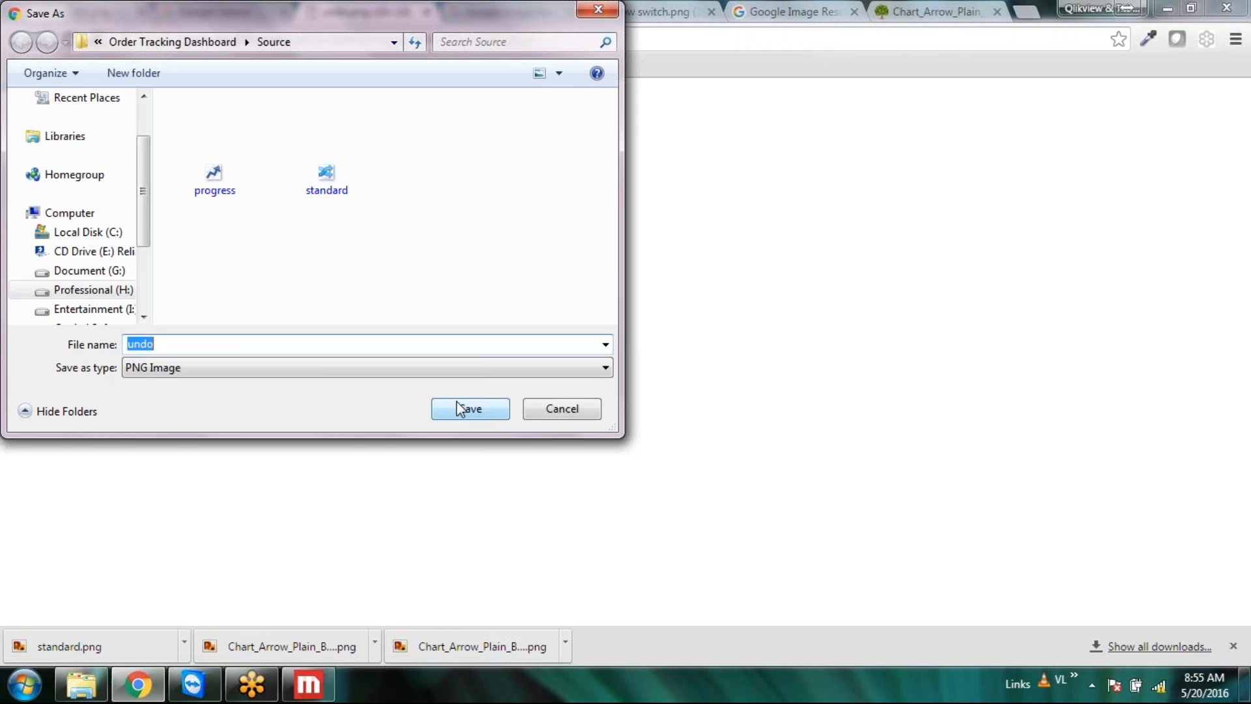
type("loss")
left_click(466, 411)
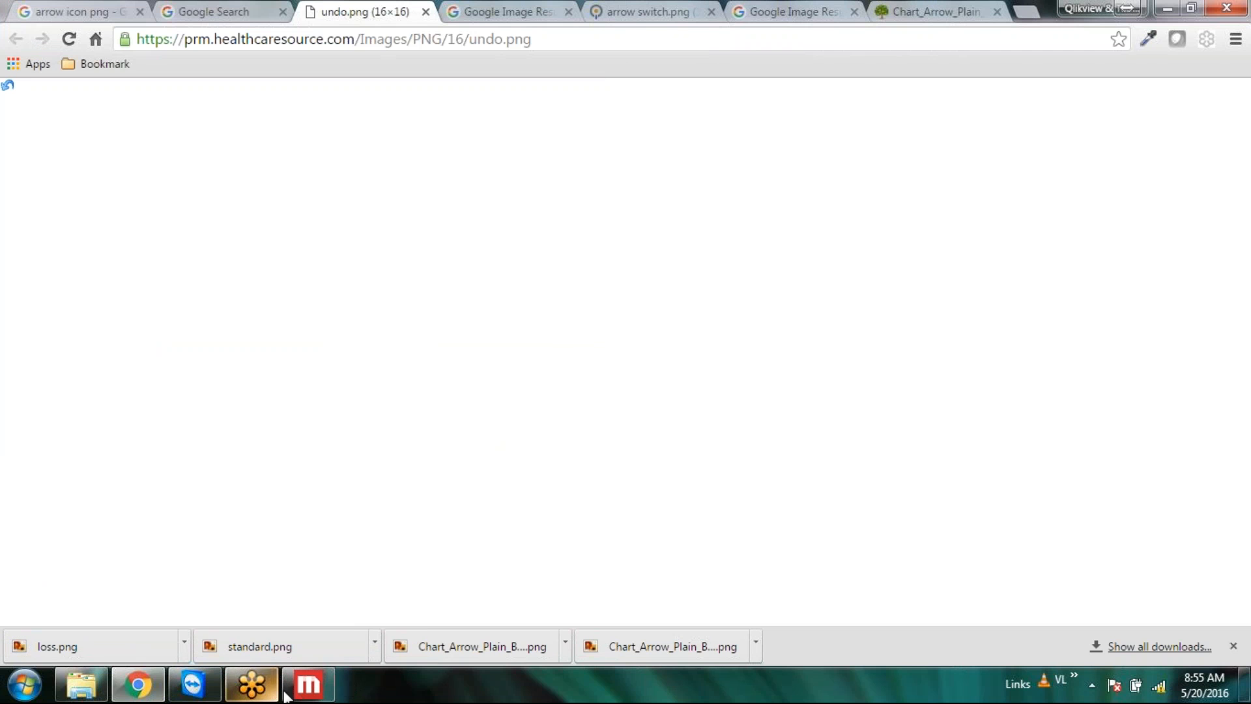
Step: Switch to the Source folder in the file explorer and select the loss image
left_click(82, 684)
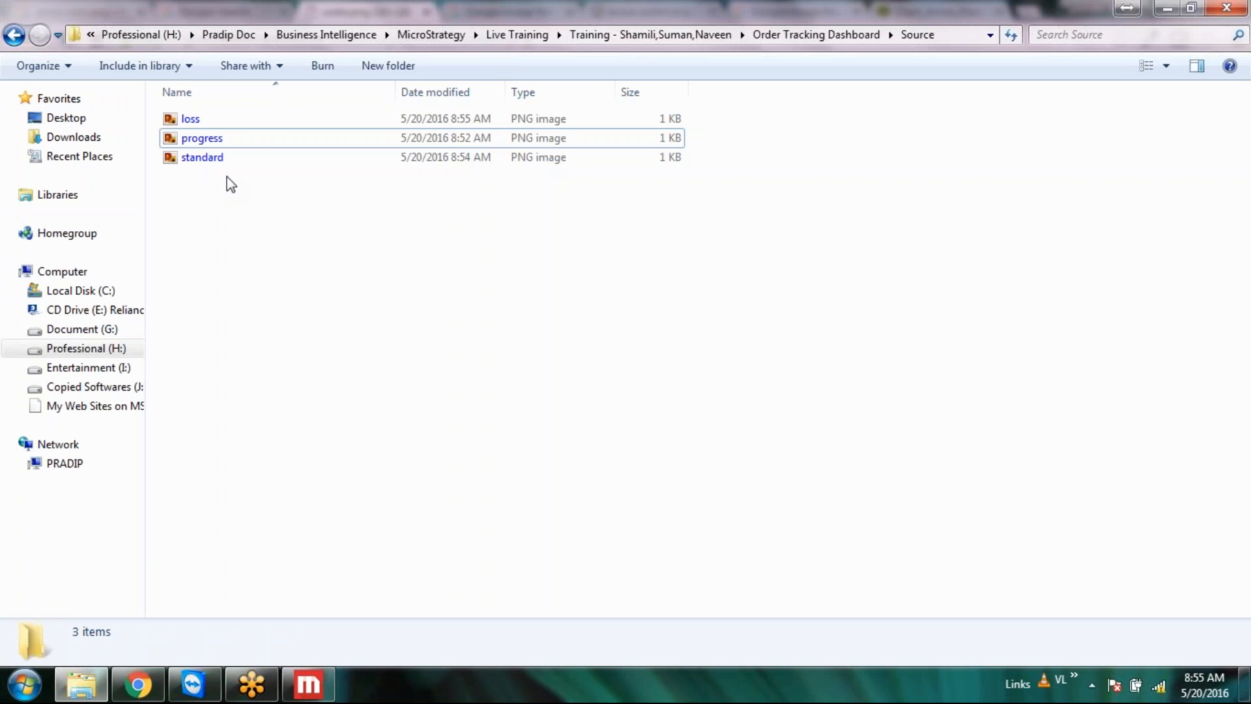
left_click(265, 120)
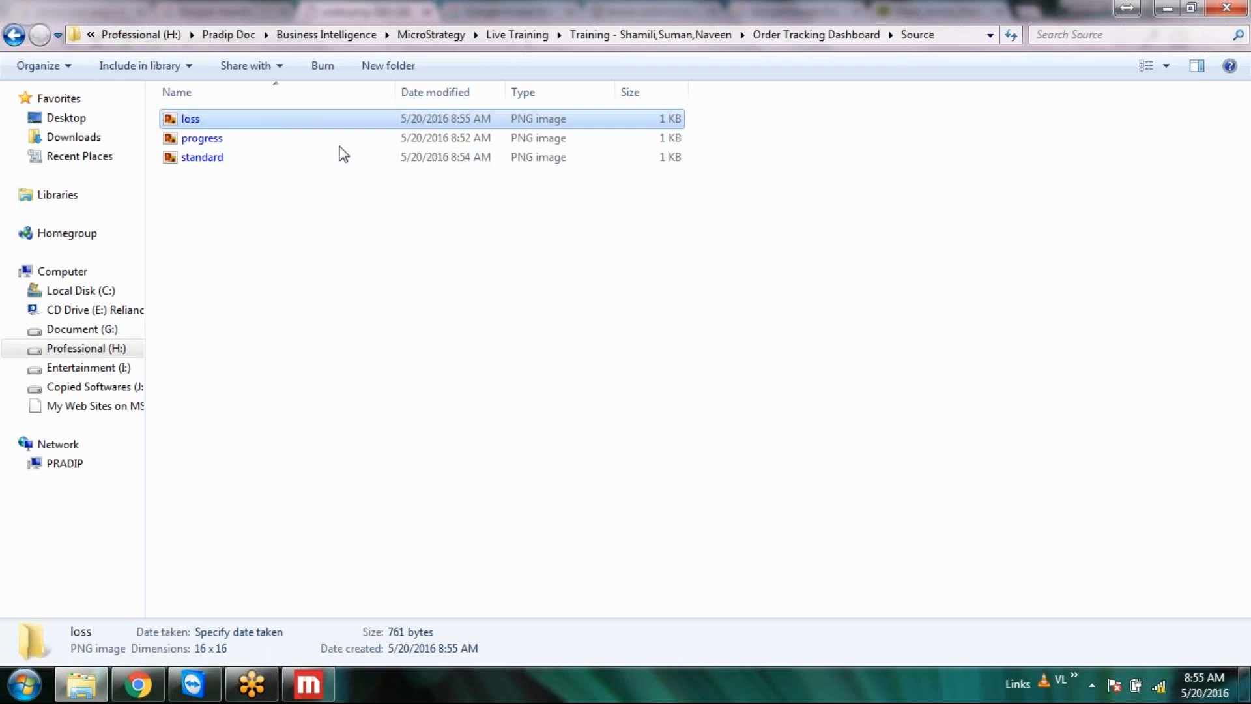
left_click(960, 40)
left_click(918, 35)
type("\\")
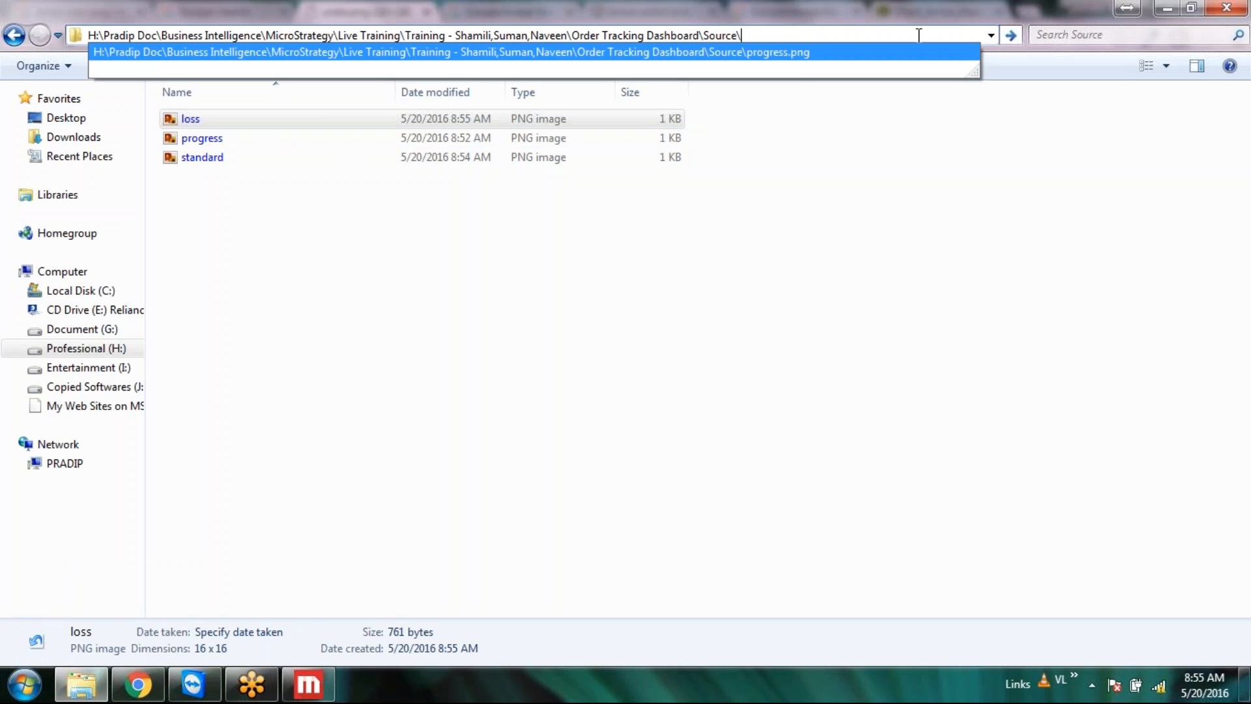
type("l")
key("BackSpace")
left_click(252, 120)
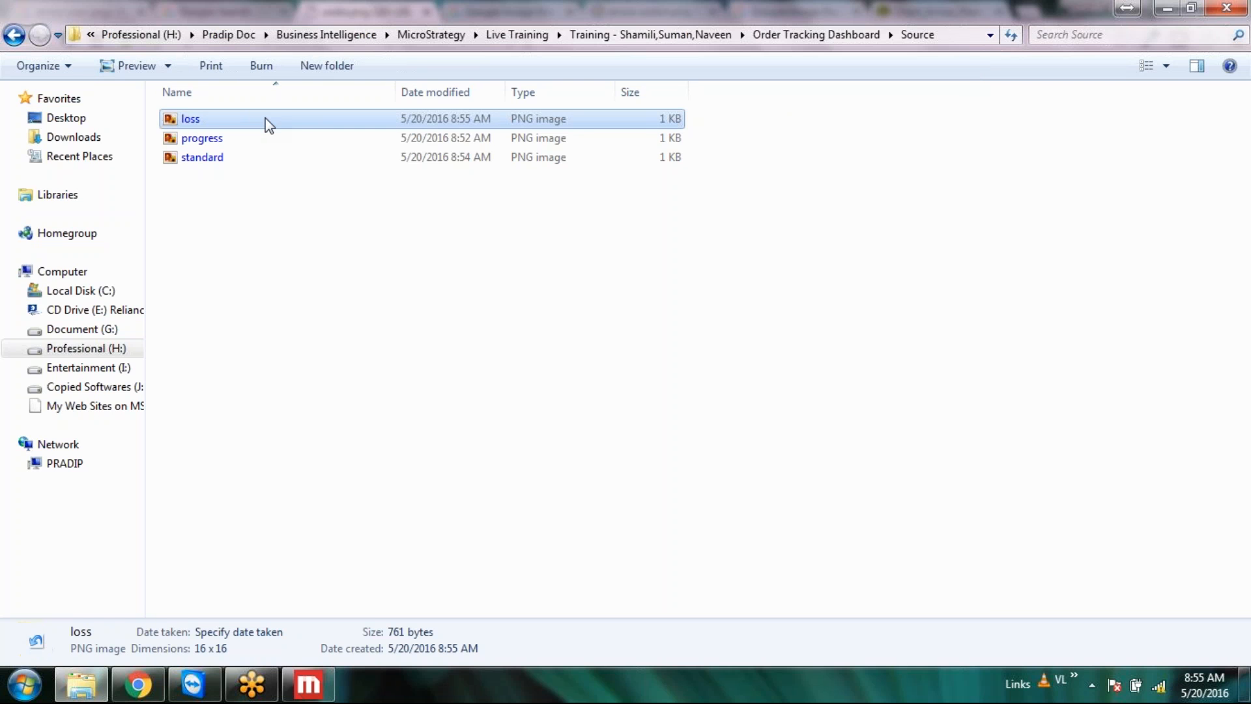
key("F2")
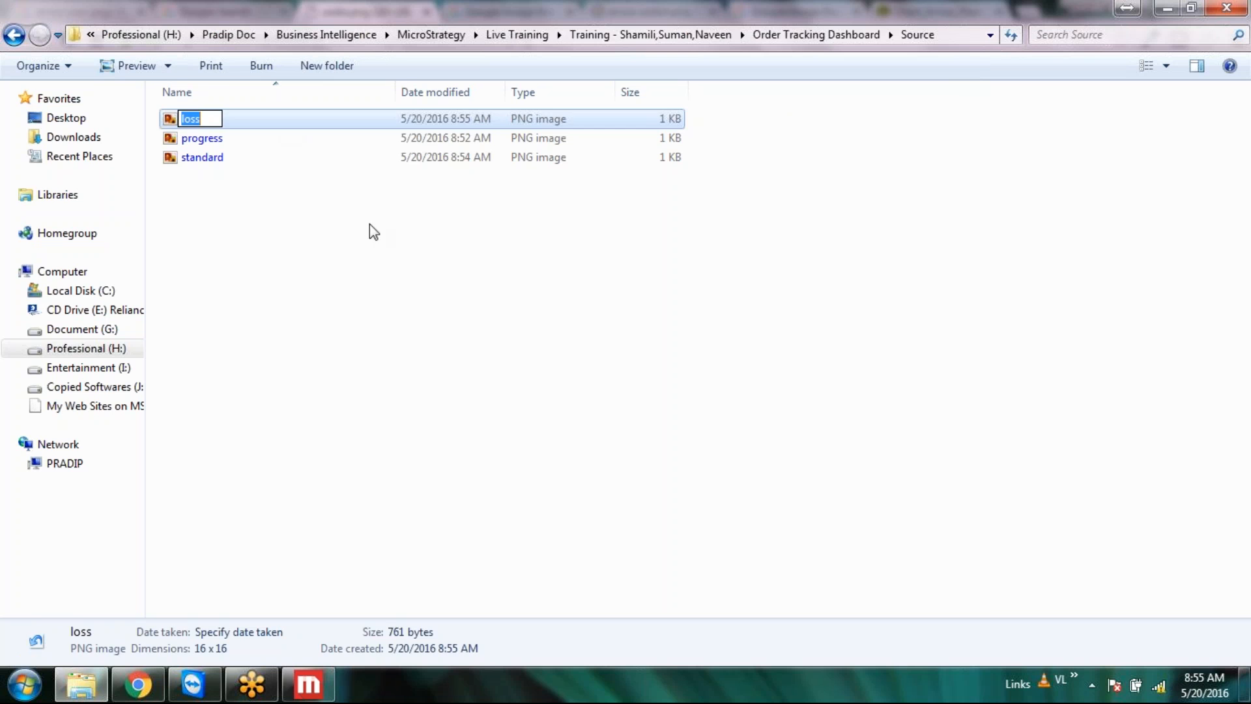
left_click(529, 270)
Step: Extend the Source folder's path with \loss.png and copy the complete file path
left_click(951, 35)
left_click(932, 35)
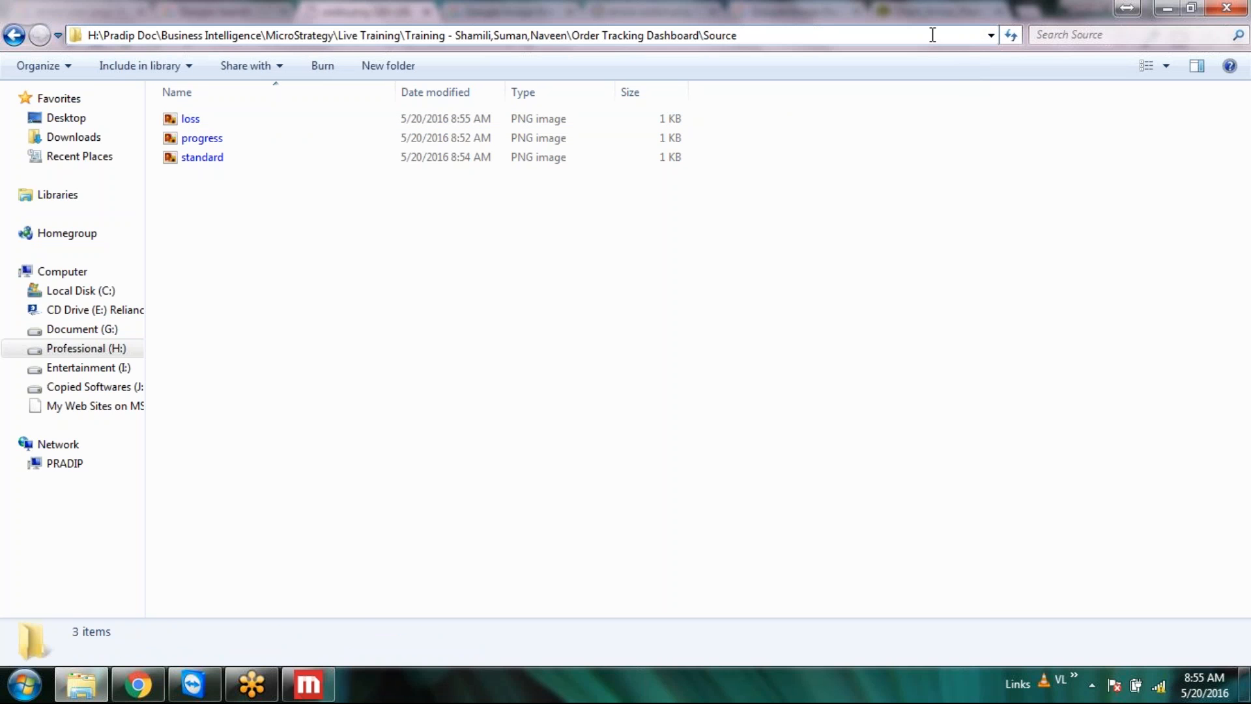
type("\\loss.png")
key("ctrl+a")
Step: Switch to MicroStrategy Desktop and open Revenue's thresholds in the Advanced Thresholds Editor, applying the current thresholds definition
left_click(310, 683)
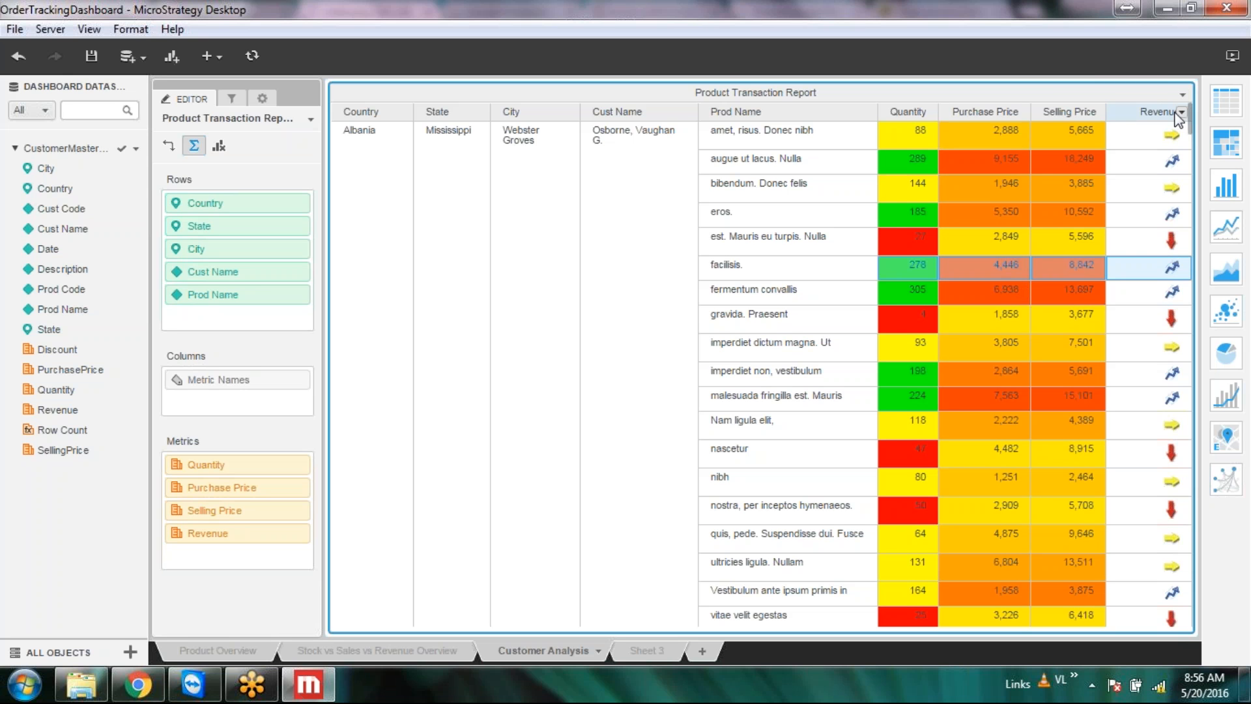
left_click(1182, 111)
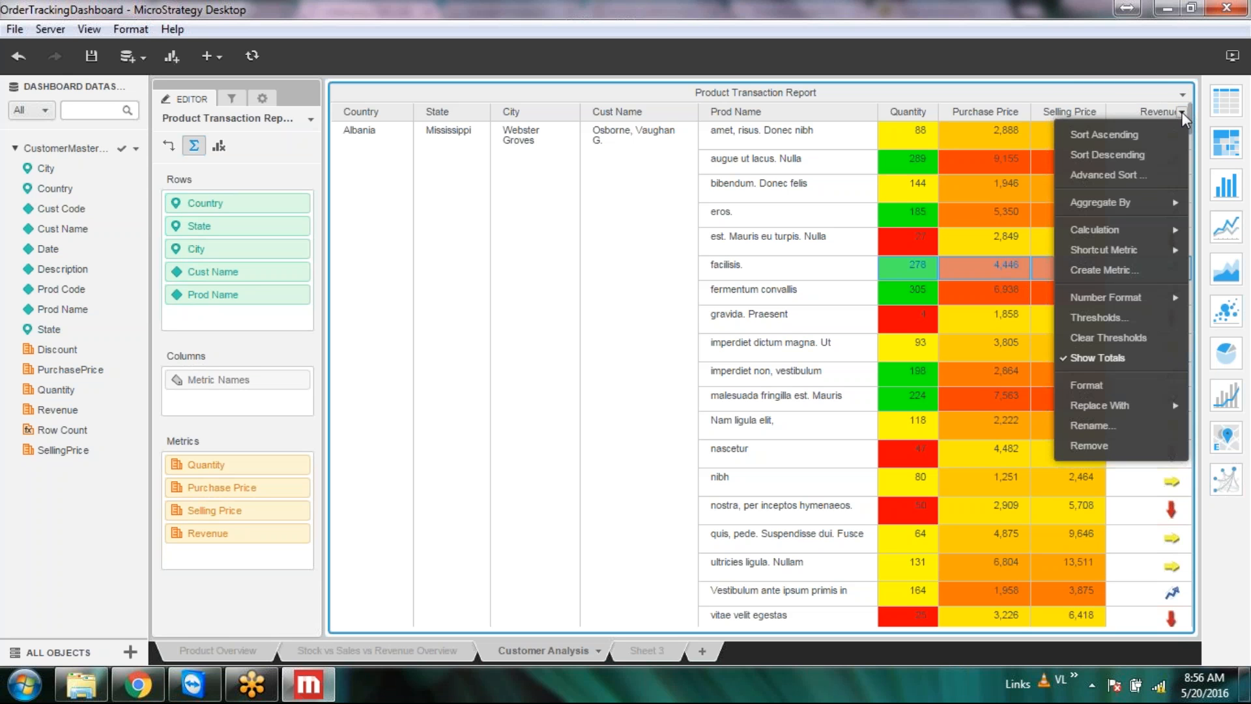
left_click(1098, 317)
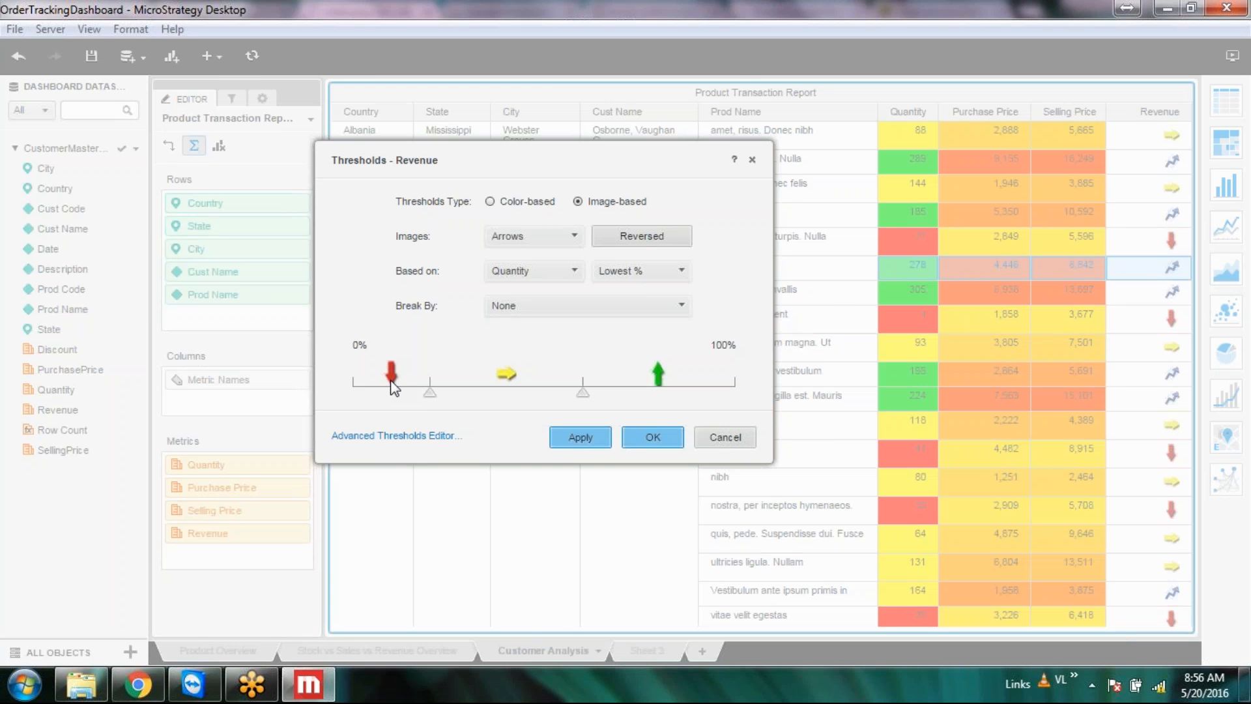
left_click(455, 436)
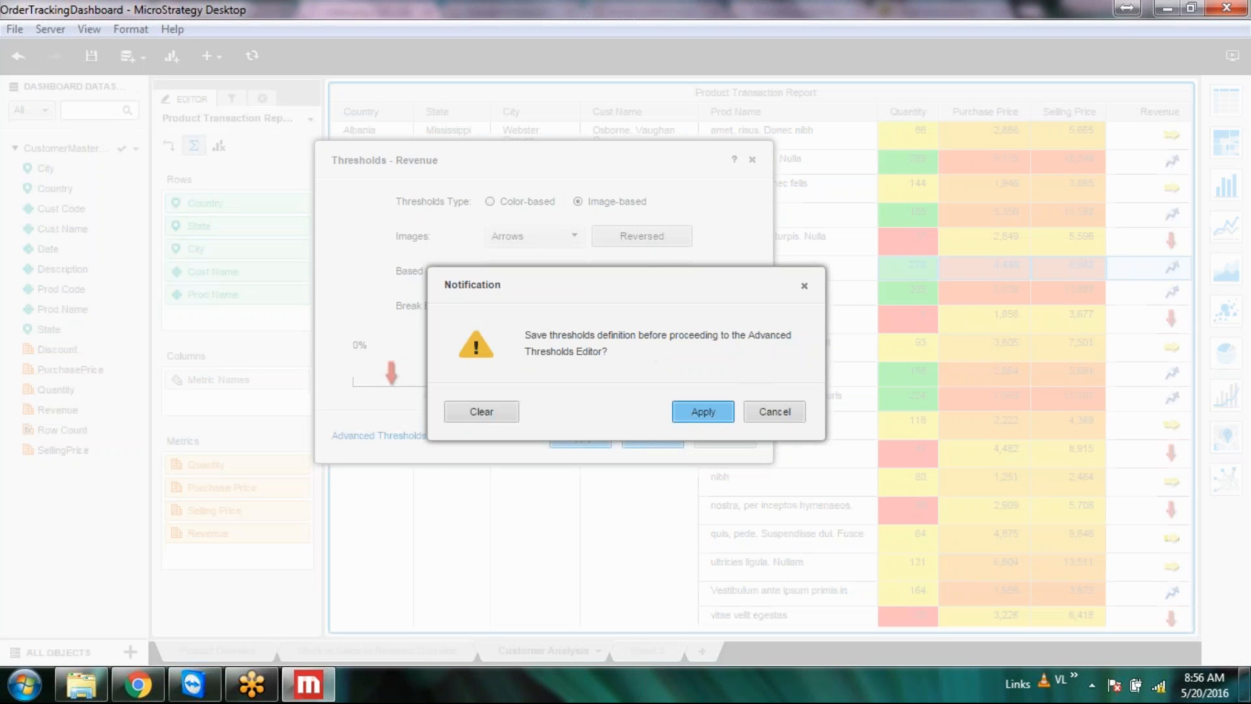
left_click(697, 412)
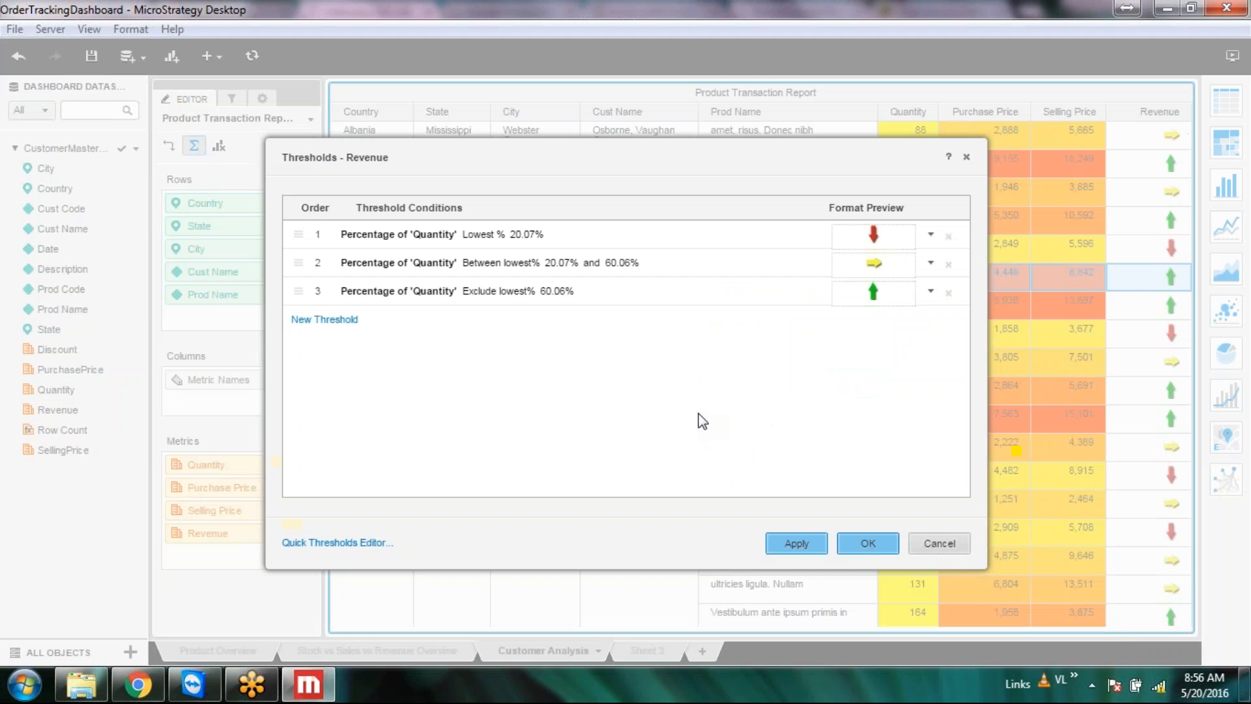
Step: Replace the image of the lowest 20.07% threshold with the copied loss.png path, accept the format and apply it to the report
left_click(873, 238)
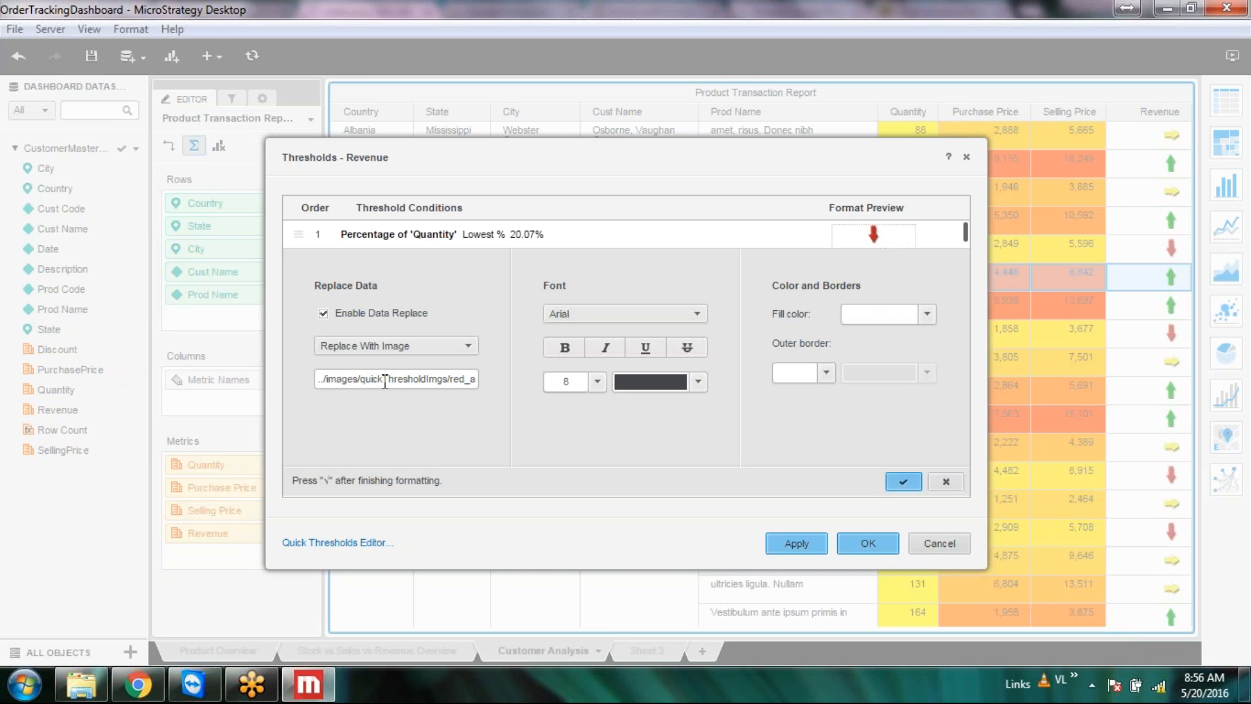
left_click(385, 380)
key("ctrl+v")
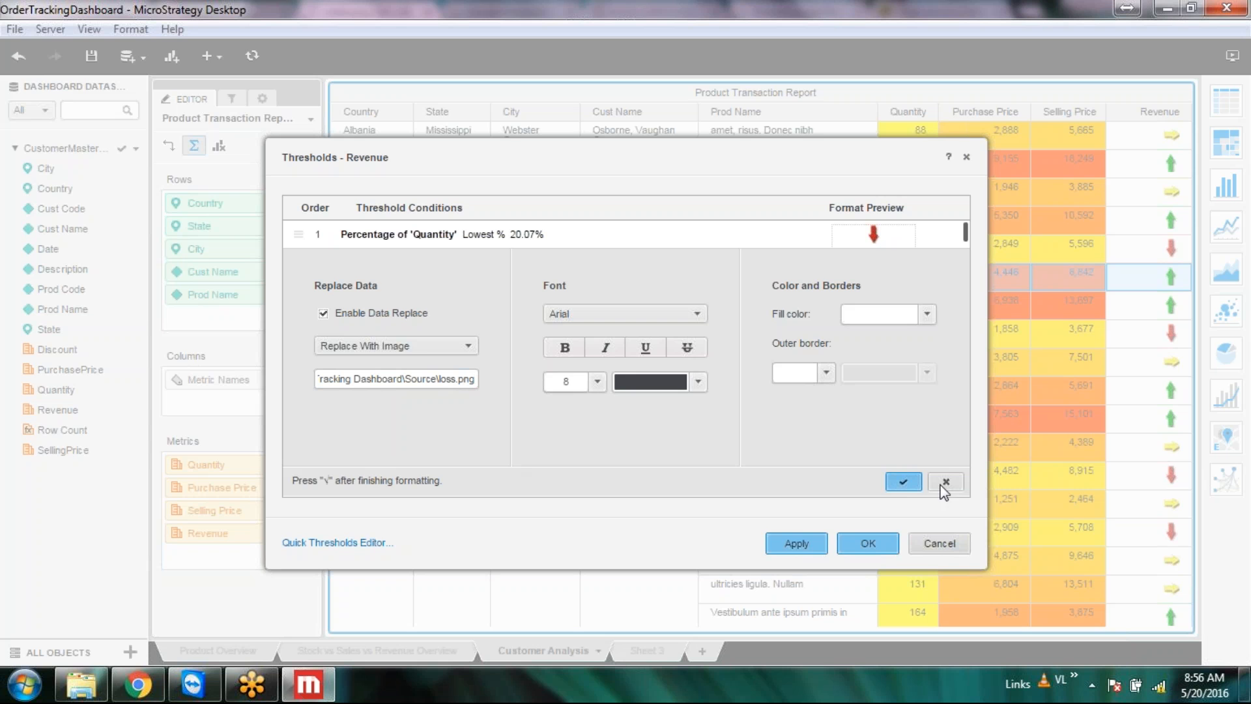
left_click(903, 482)
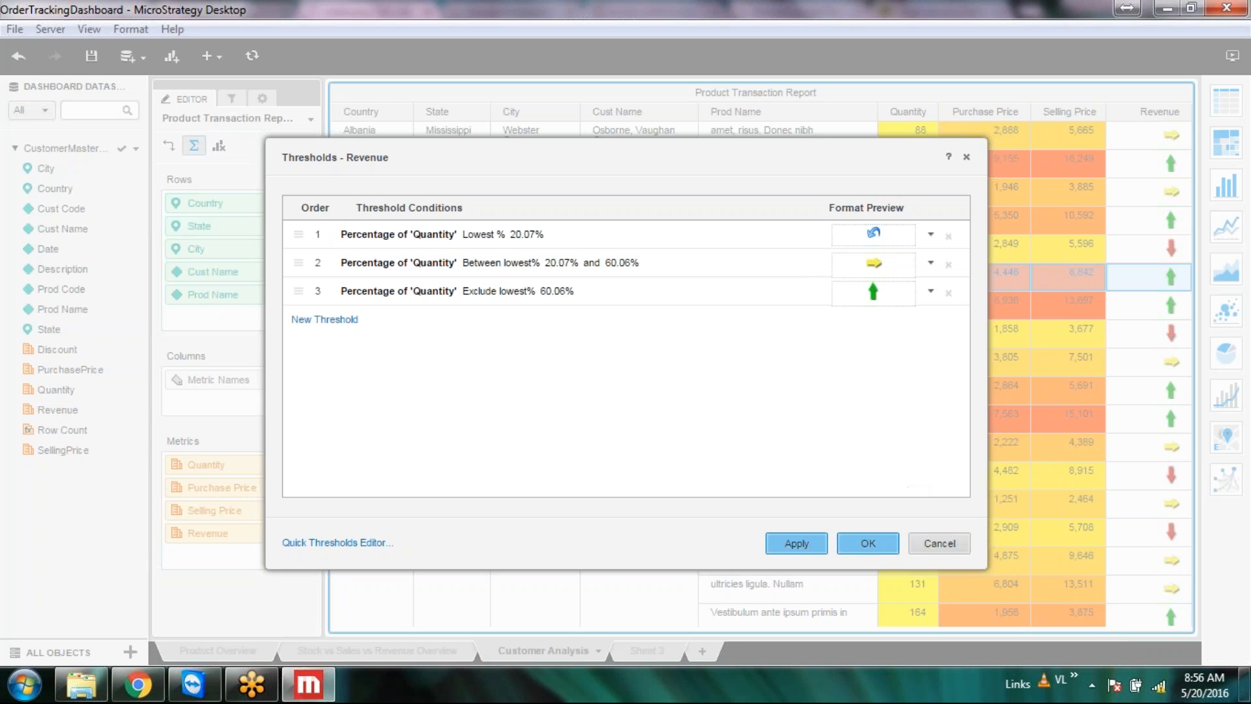
left_click(799, 544)
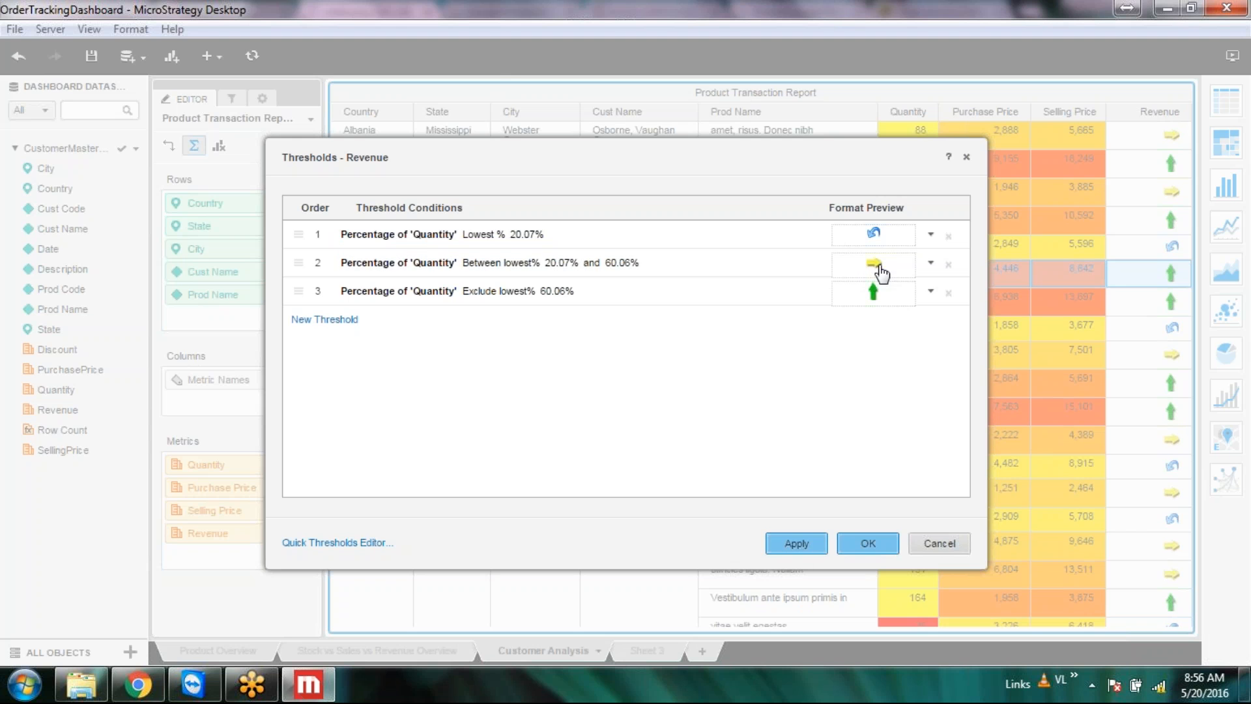
Step: Open the format of the 20.07%–60.06% threshold, switch to the file explorer and copy the Source folder's path extended with \standard.png
left_click(873, 267)
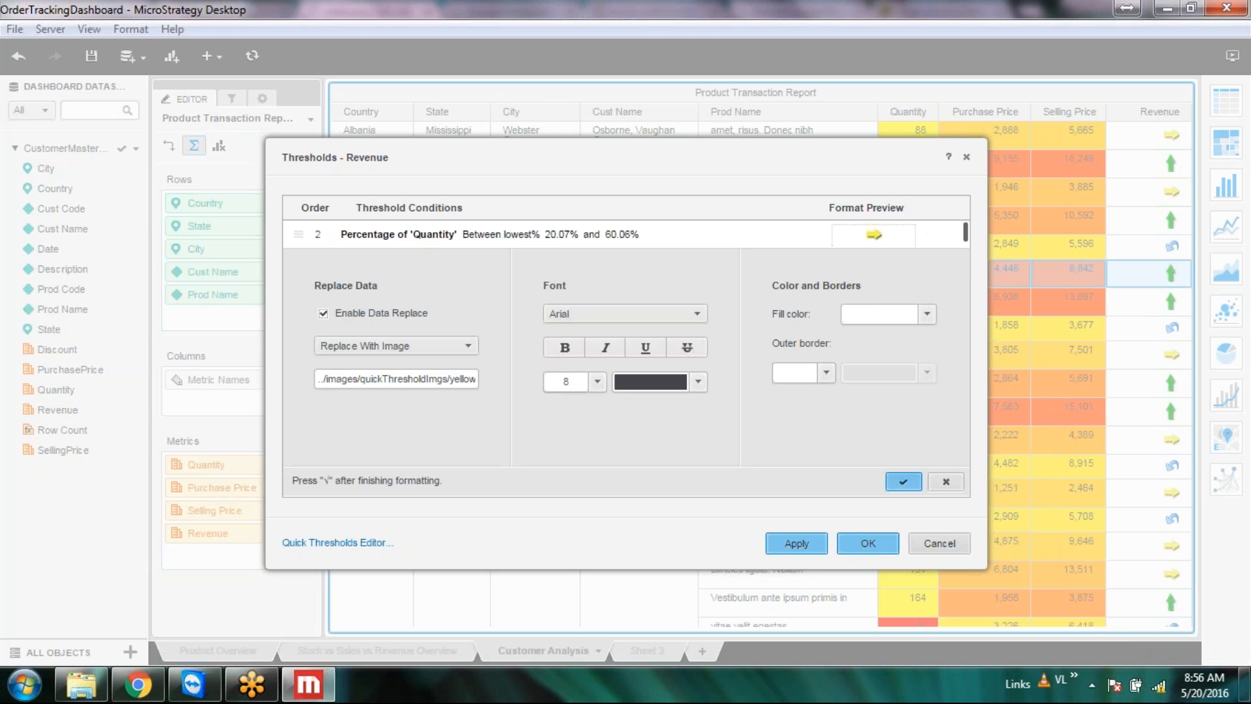
left_click(82, 685)
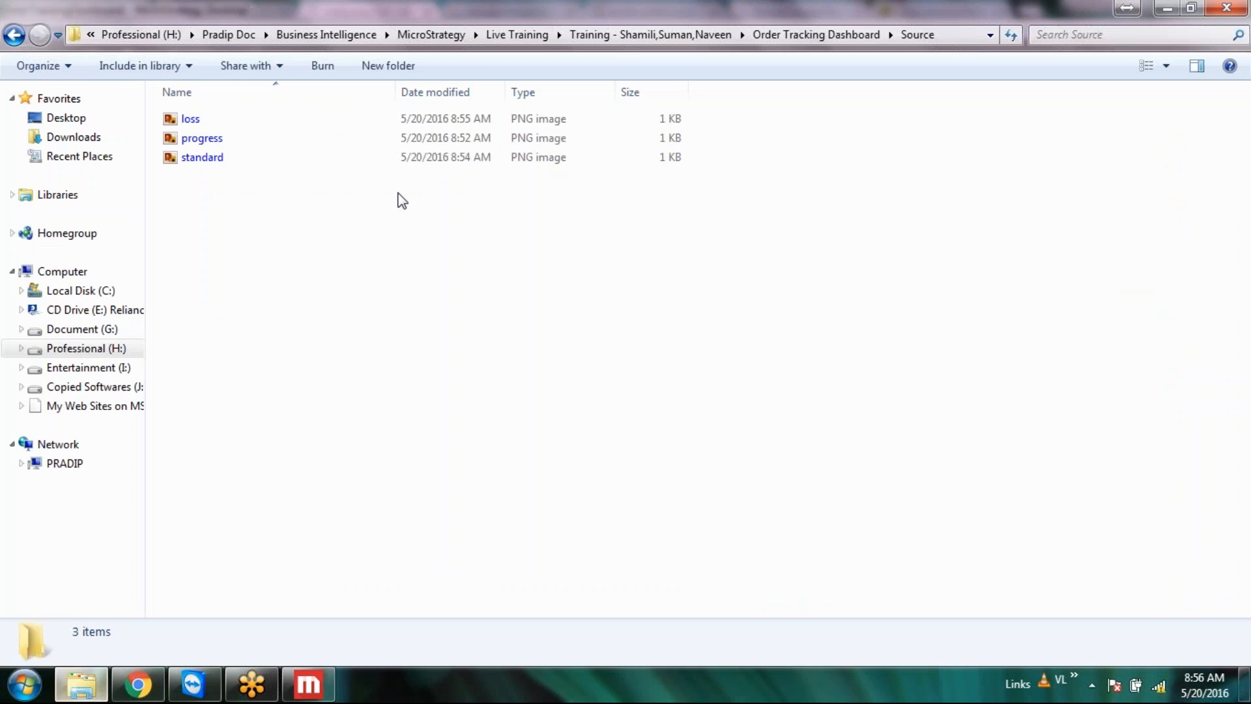
left_click(529, 157)
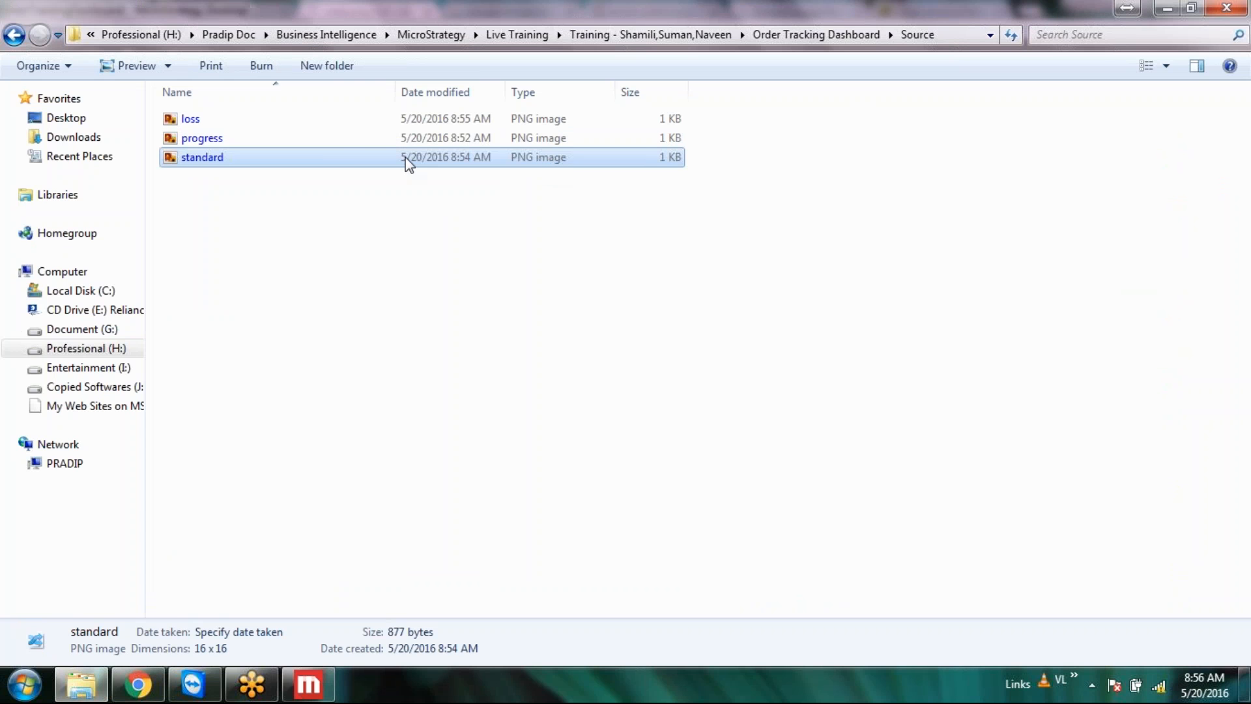
left_click(357, 157)
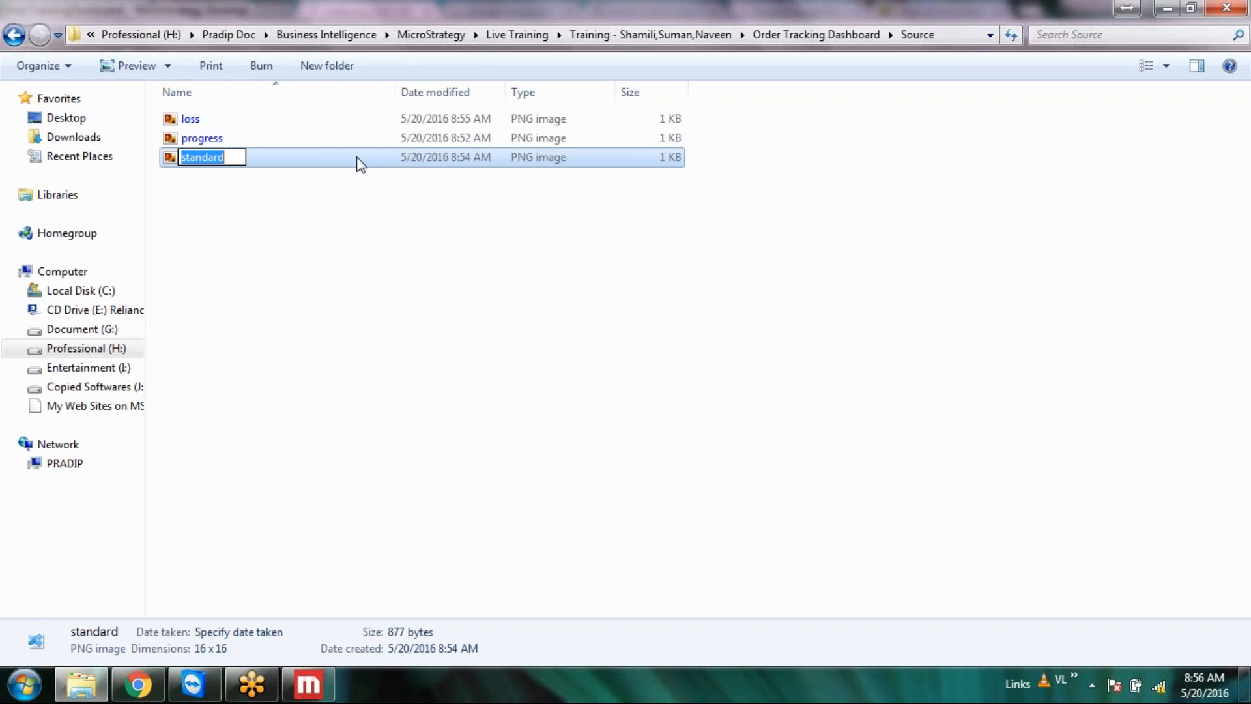
left_click(835, 224)
left_click(938, 38)
left_click(959, 36)
type("\\standard")
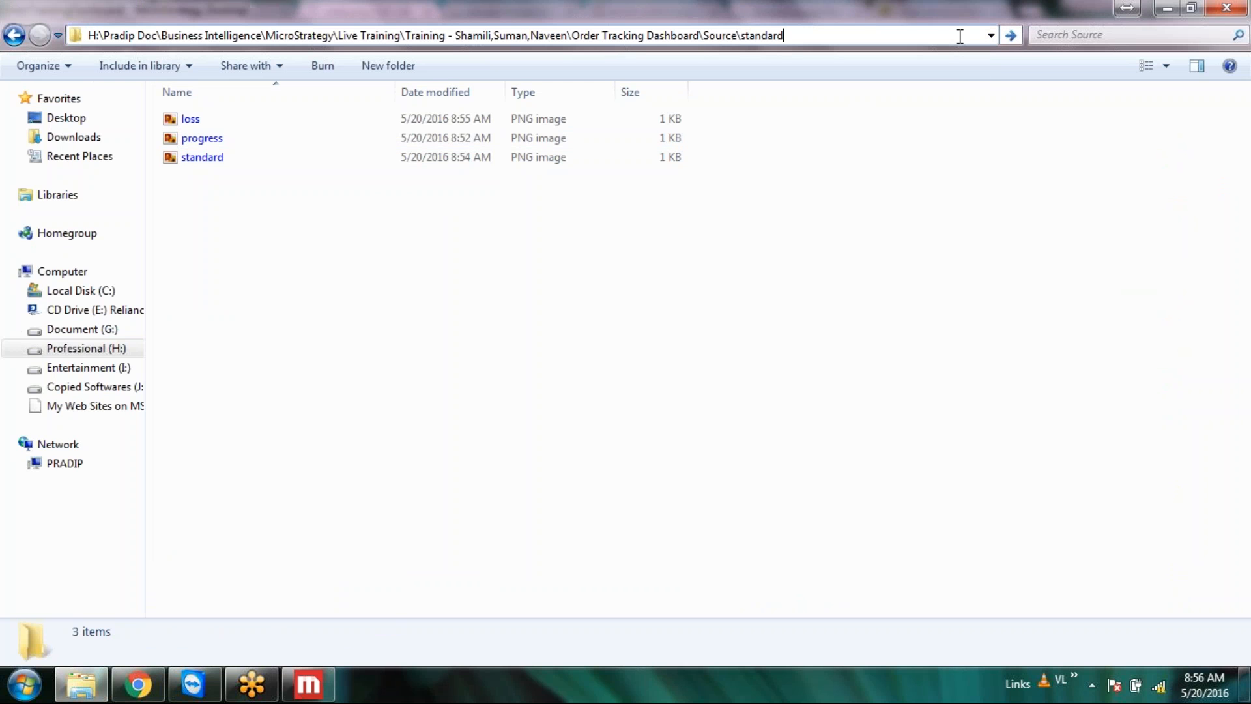
type(".png")
key("ctrl+a")
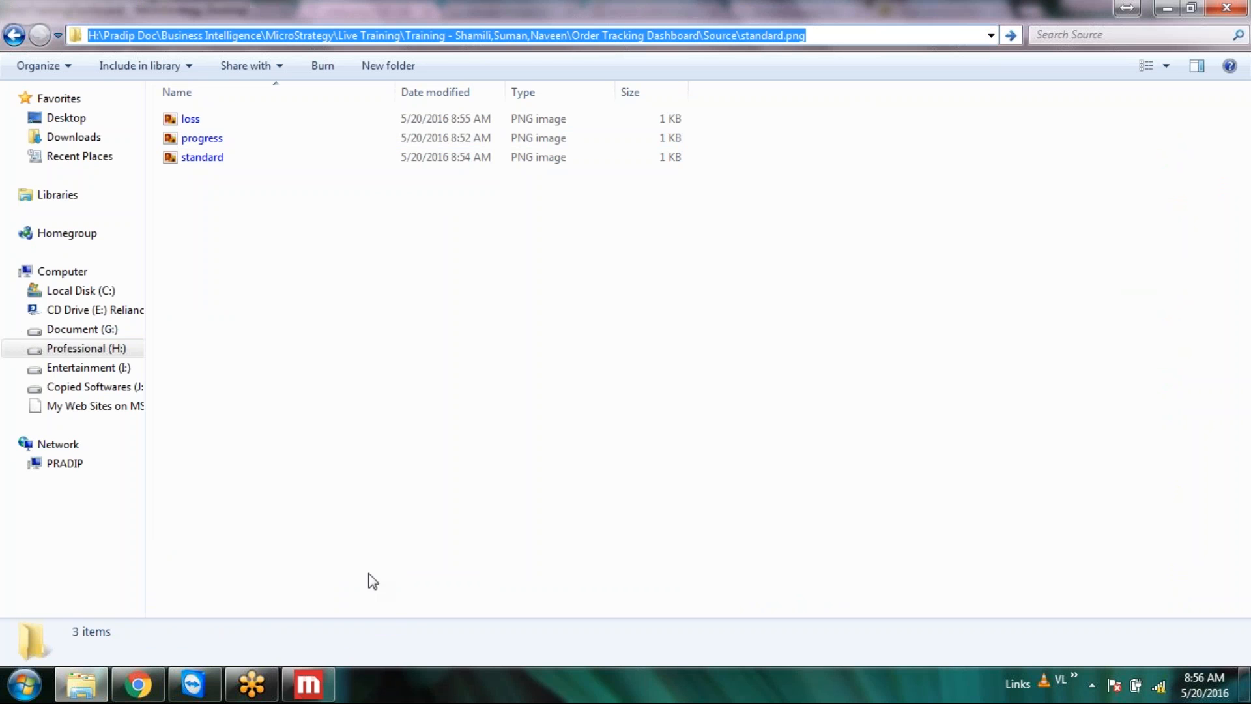
Step: Switch to MicroStrategy Desktop and replace the 20.07%–60.06% threshold's image with the copied standard.png path, accepting the format
mouse_move(313, 687)
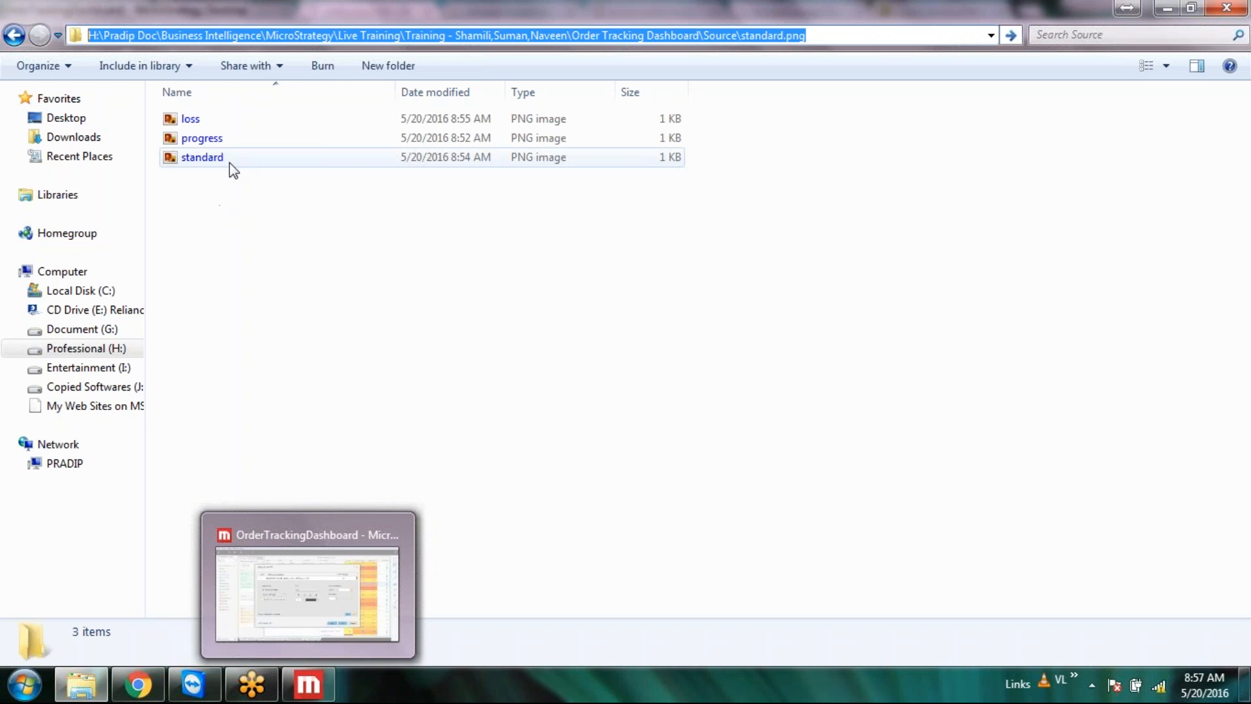
left_click(311, 685)
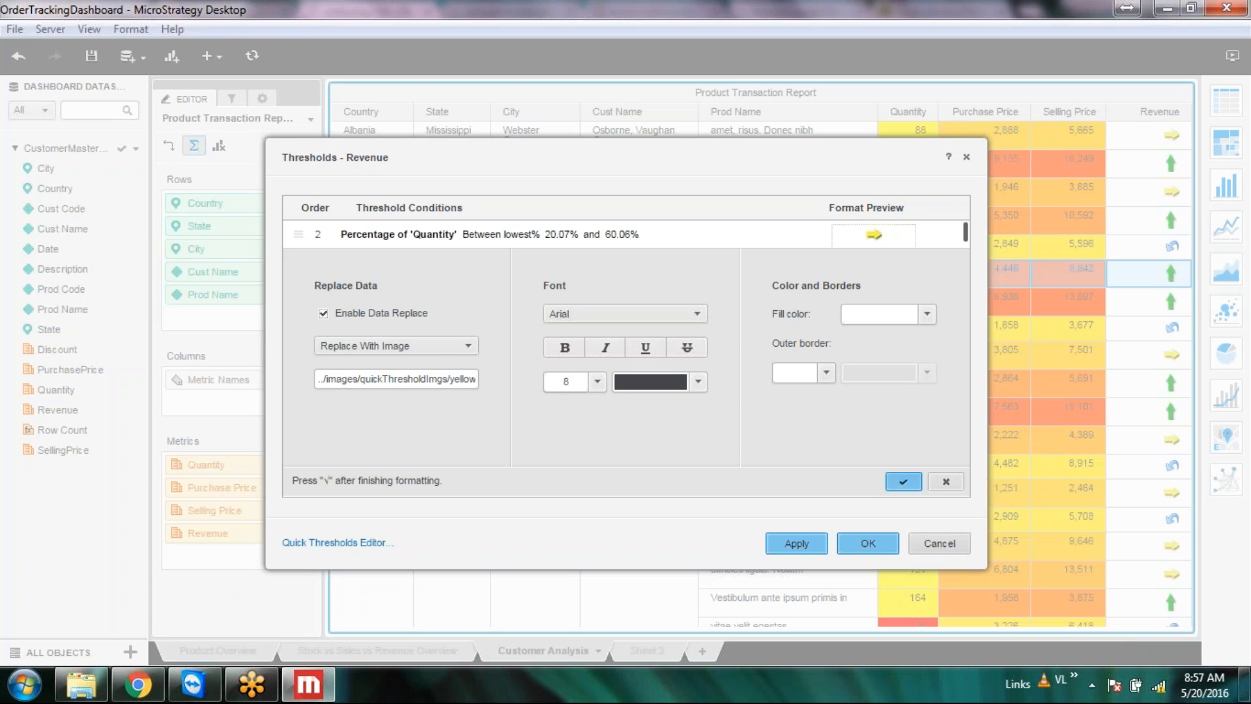
key("ctrl+a")
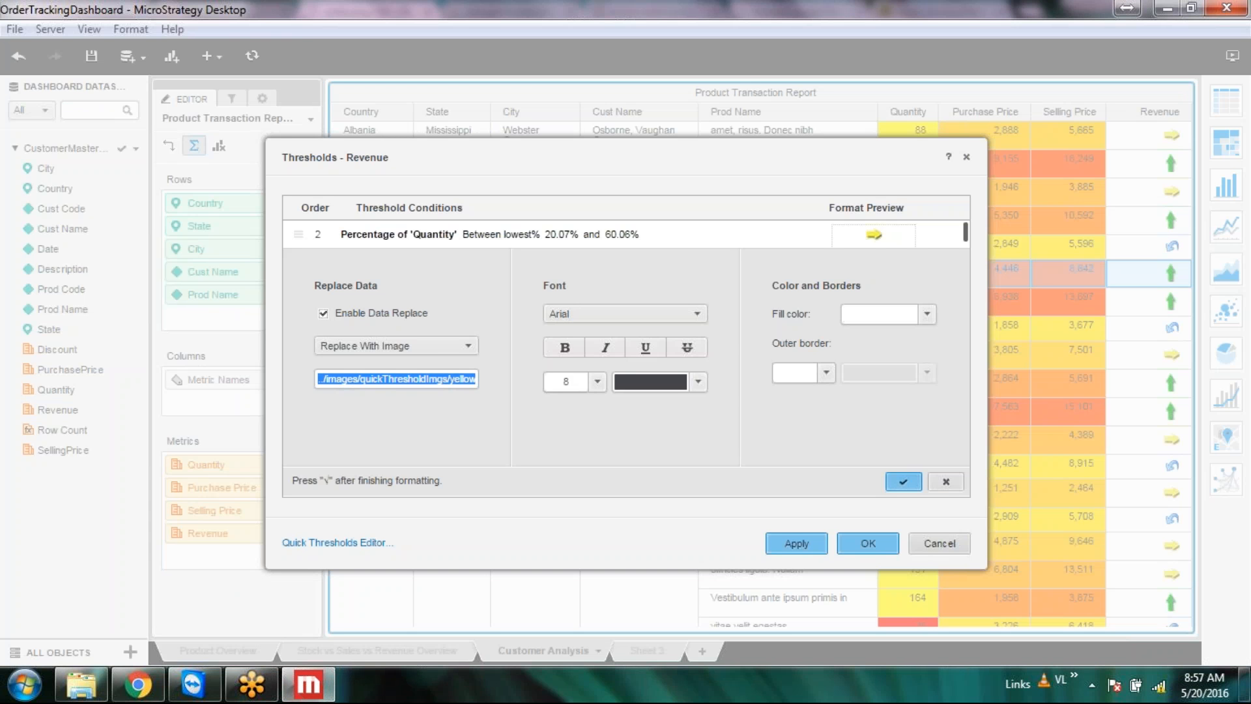
key("ctrl+v")
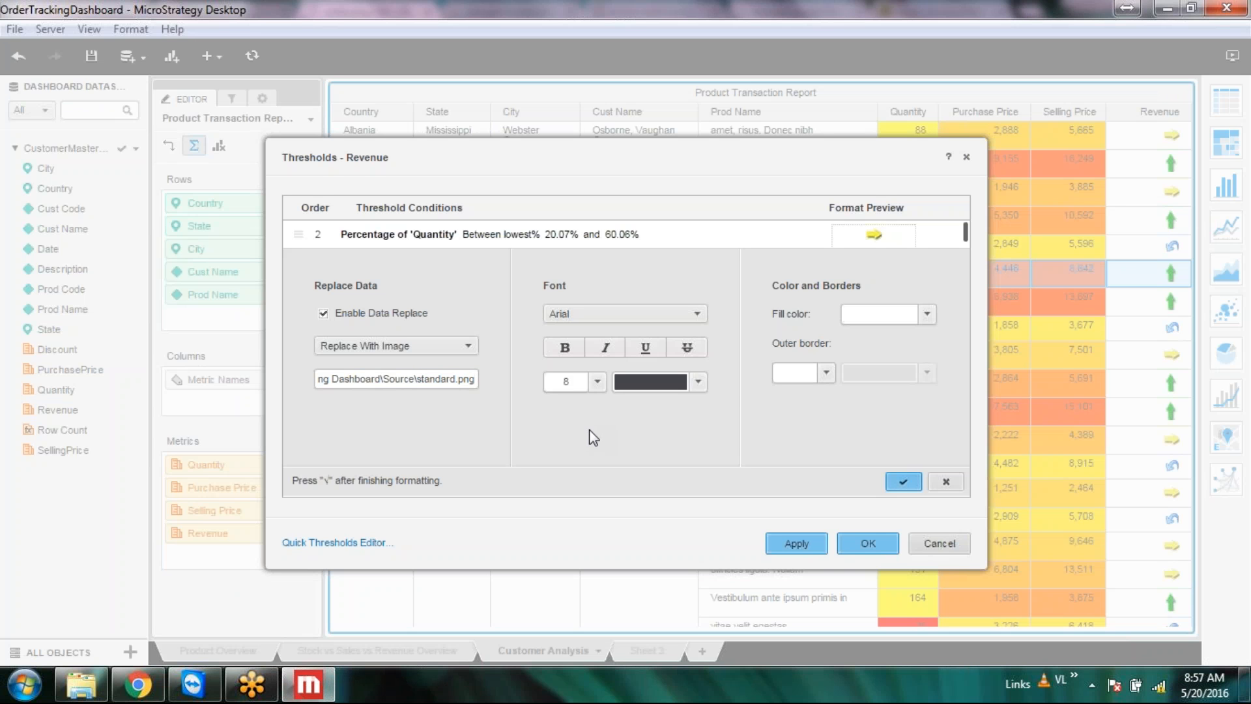
left_click(903, 481)
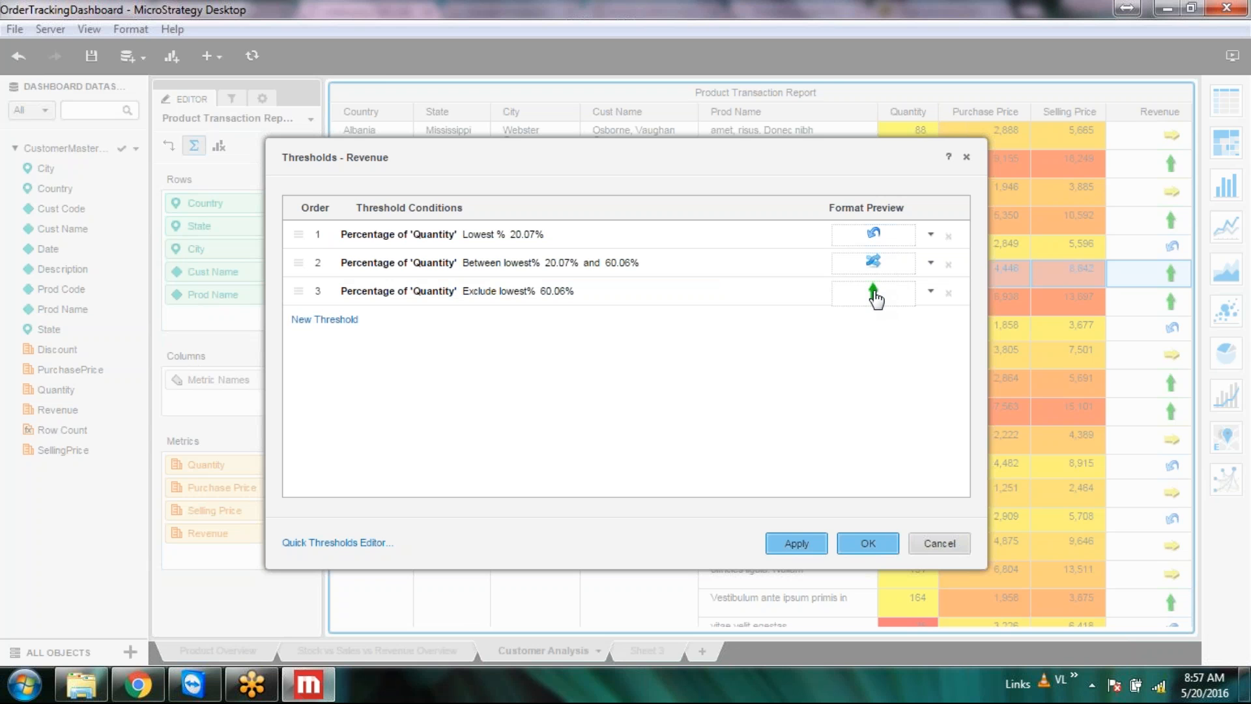
Step: Open the format of the threshold excluding the lowest 60.06%, switch to the file explorer and copy the Source folder's path extended with \progress.png
left_click(874, 294)
left_click(95, 683)
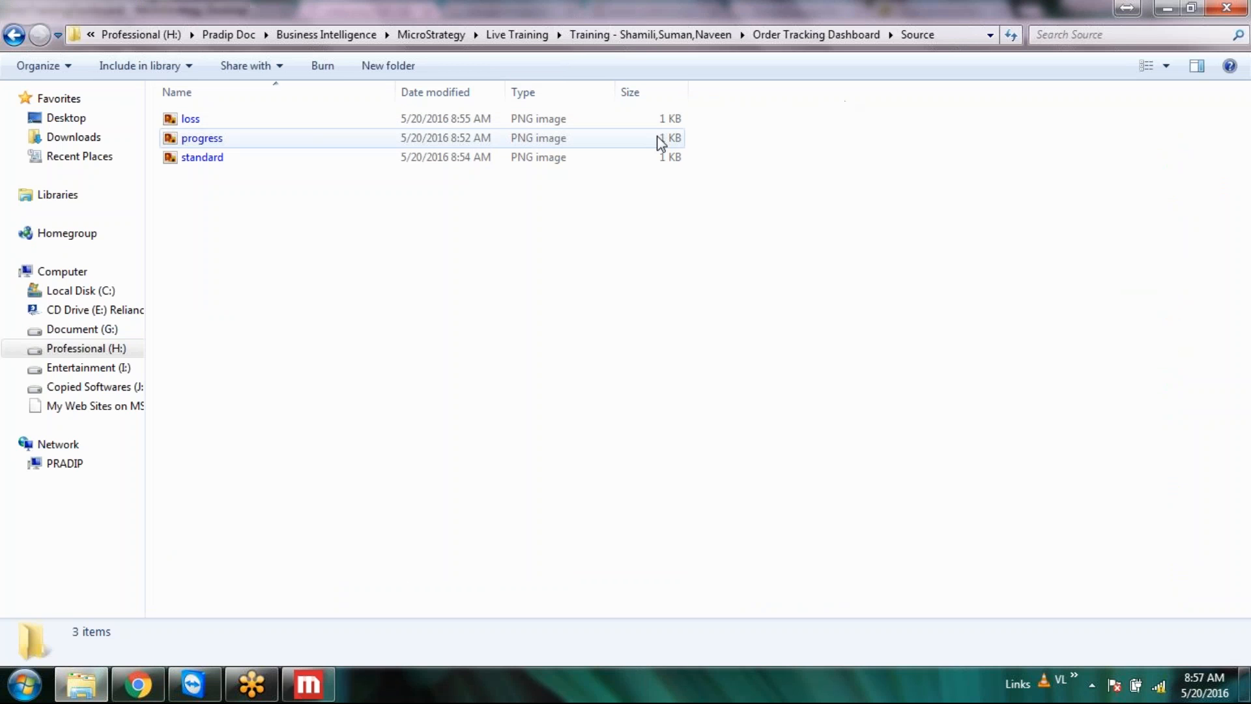
left_click(951, 35)
type("\\progress.png")
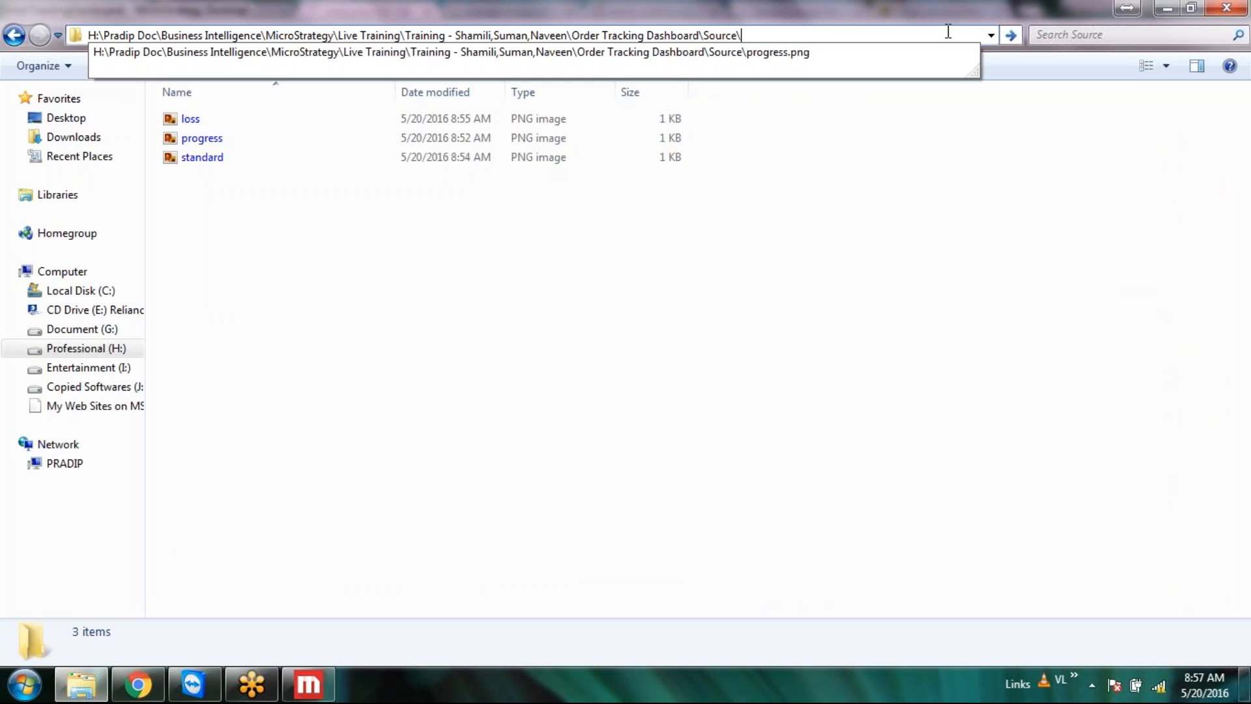
key("Down")
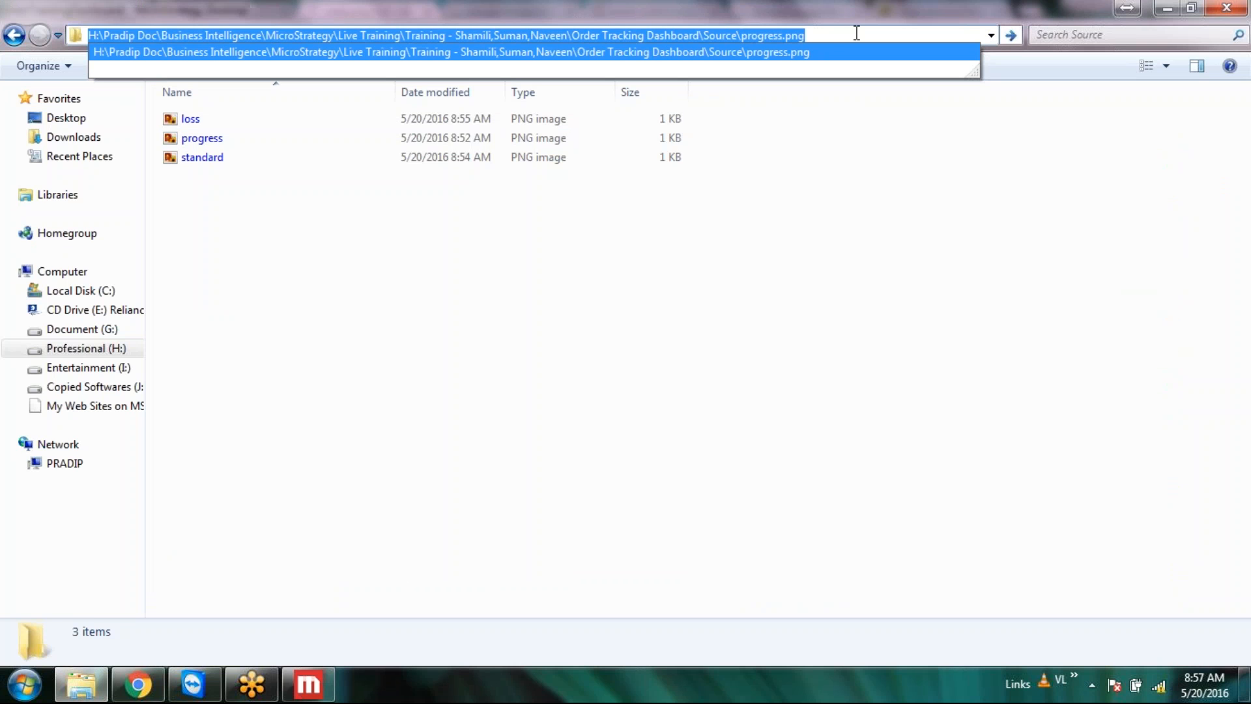
Step: Switch to MicroStrategy Desktop, set the third threshold's image to the copied progress.png path, and apply Revenue's thresholds to the report
left_click(306, 683)
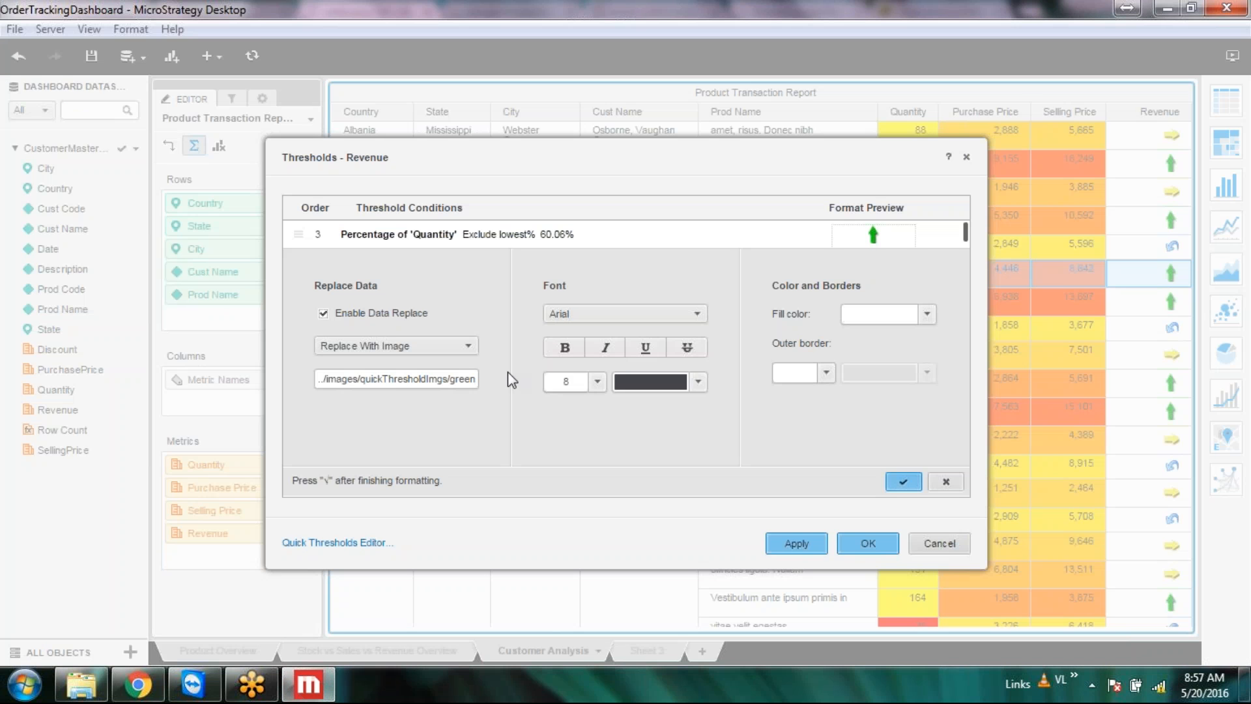
key("ctrl+a")
key("ctrl+v")
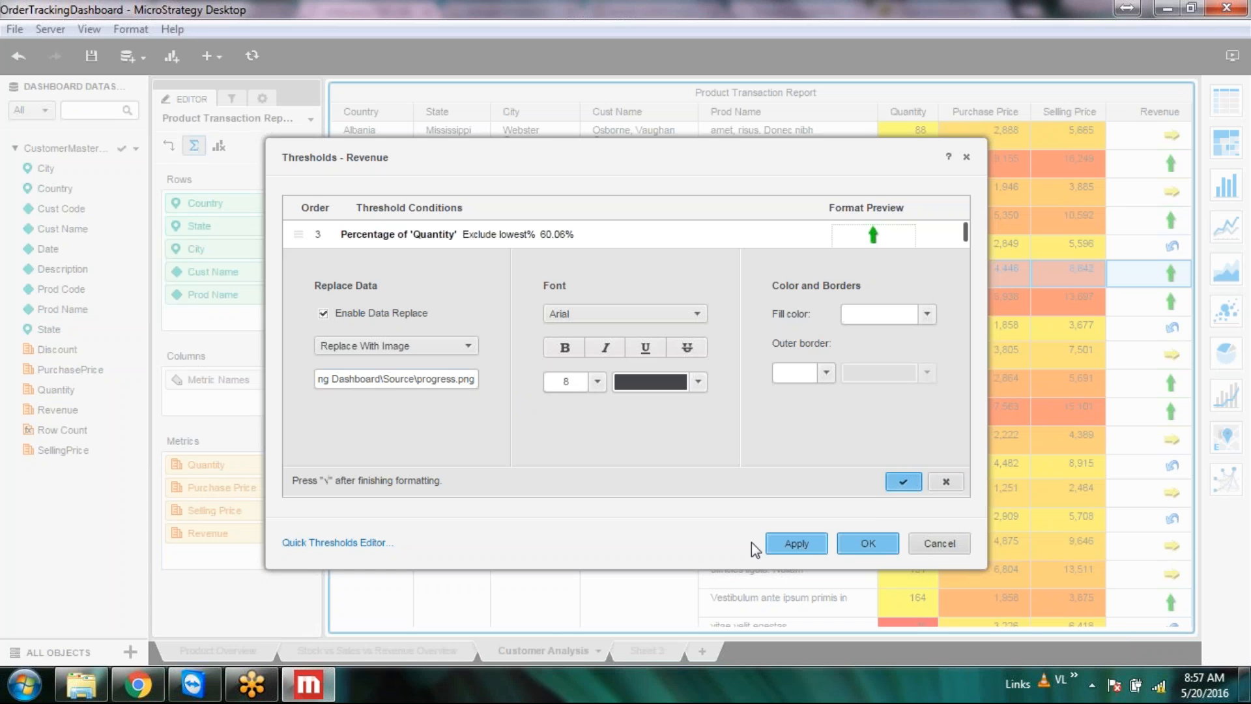
left_click(903, 482)
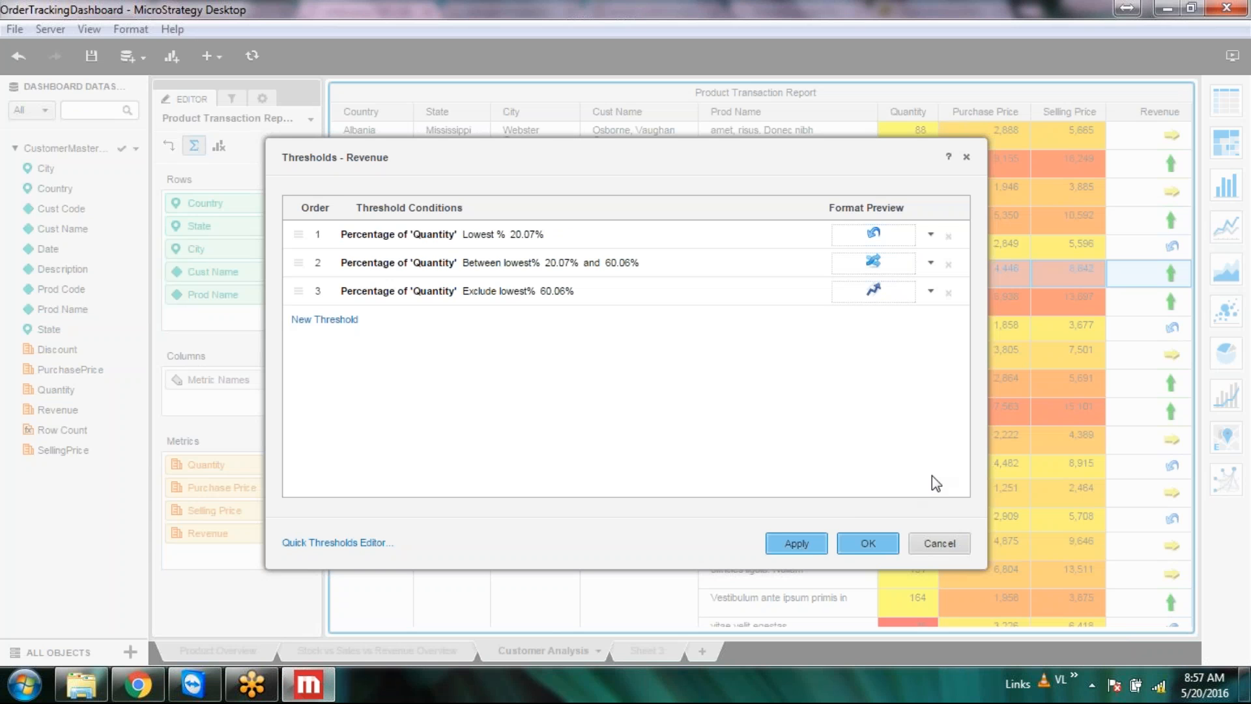
left_click(806, 549)
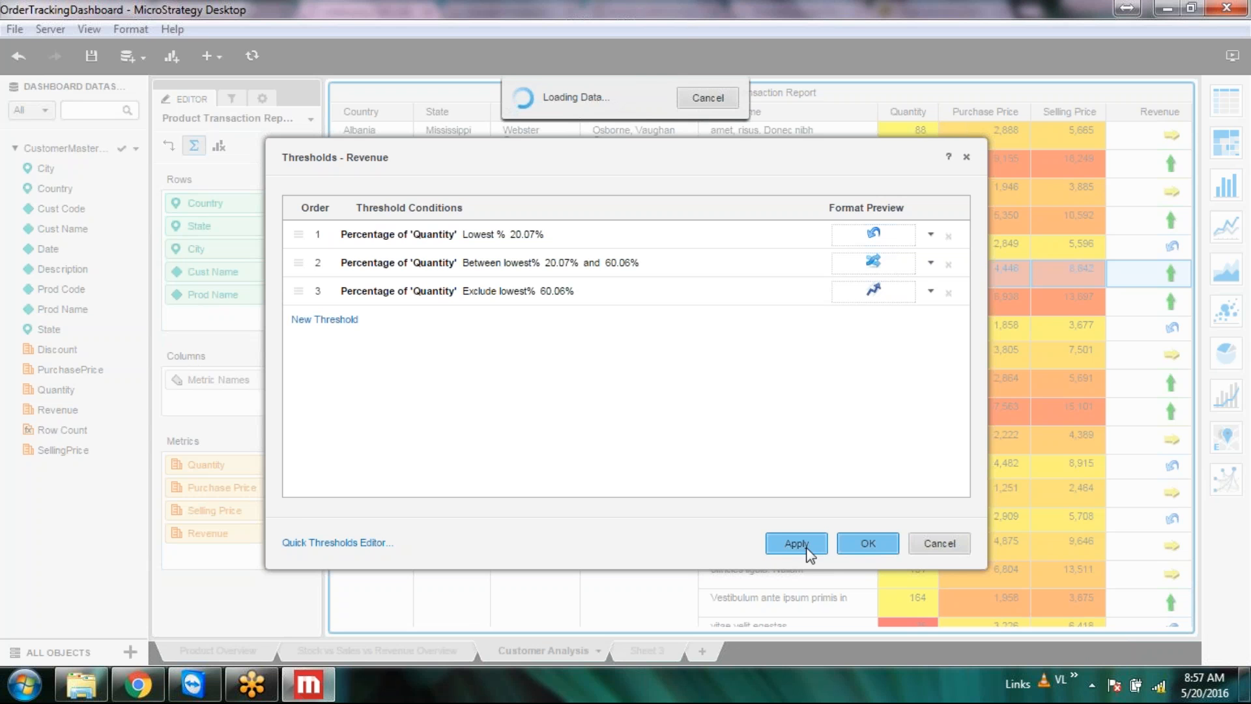
left_click(867, 545)
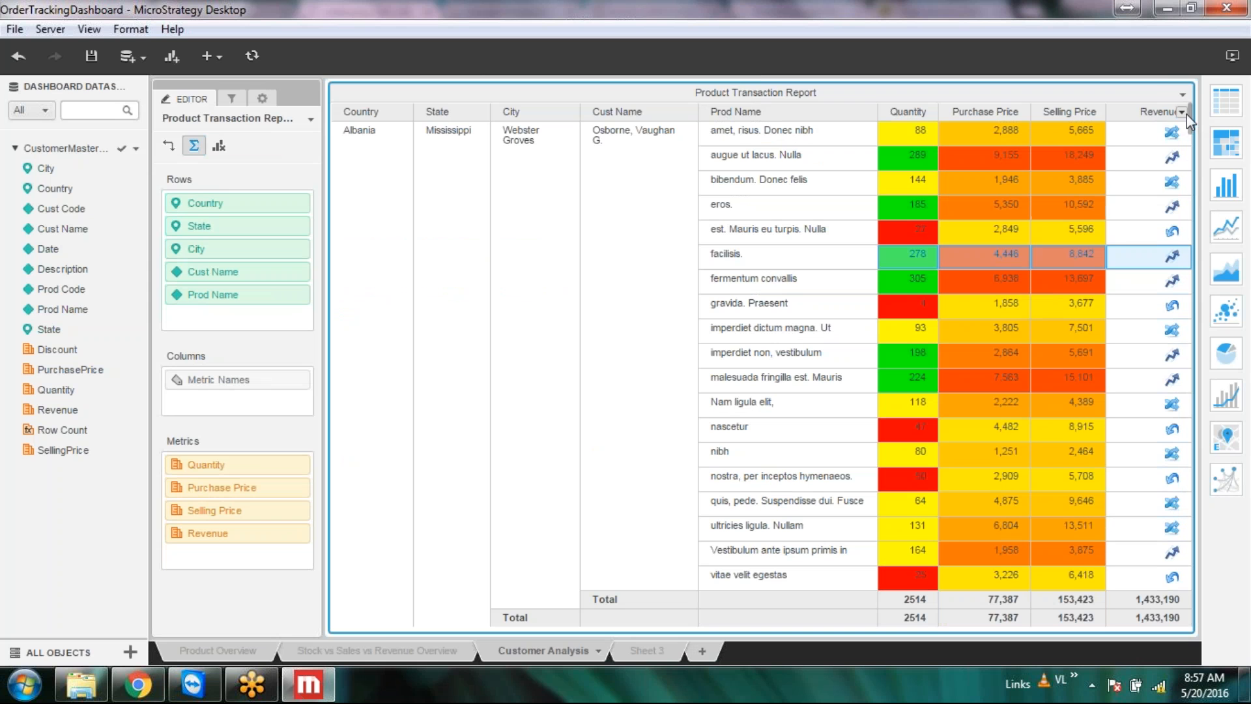
Step: Widen the Selling Price column slightly and format the column headers with centre horizontal and middle vertical alignment and wrapped text
left_click_drag(1112, 112, 1114, 112)
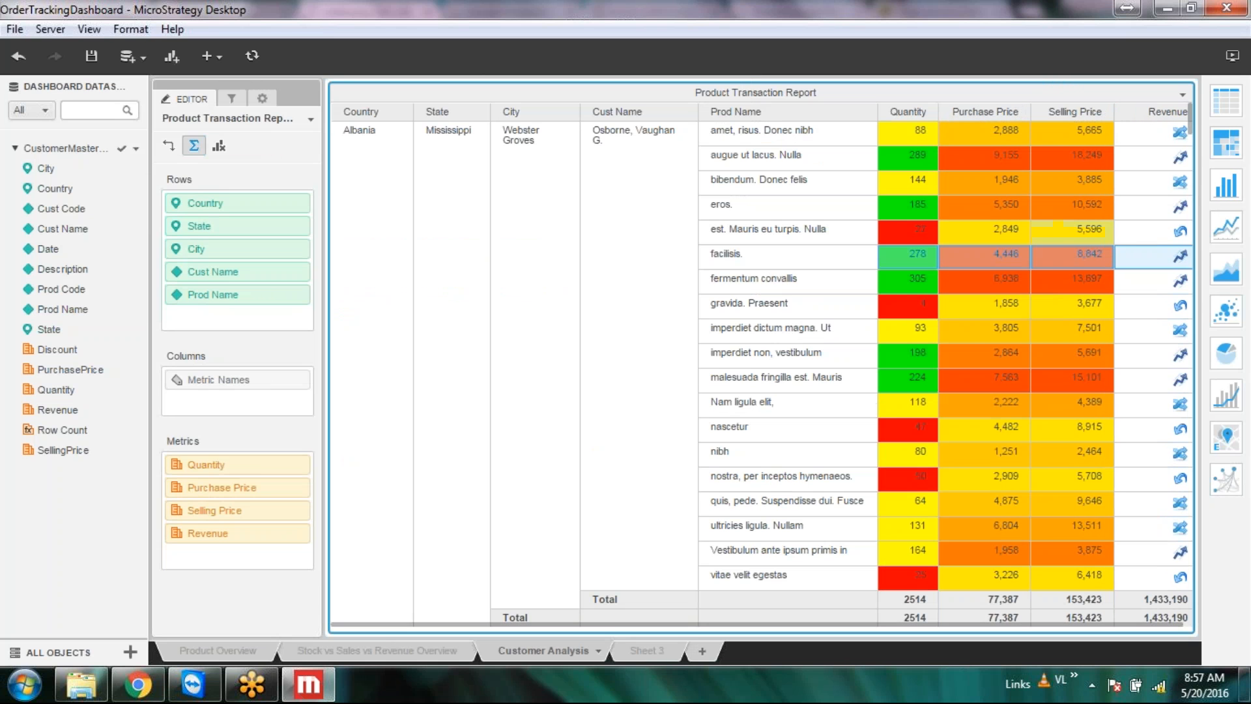
left_click(1181, 114)
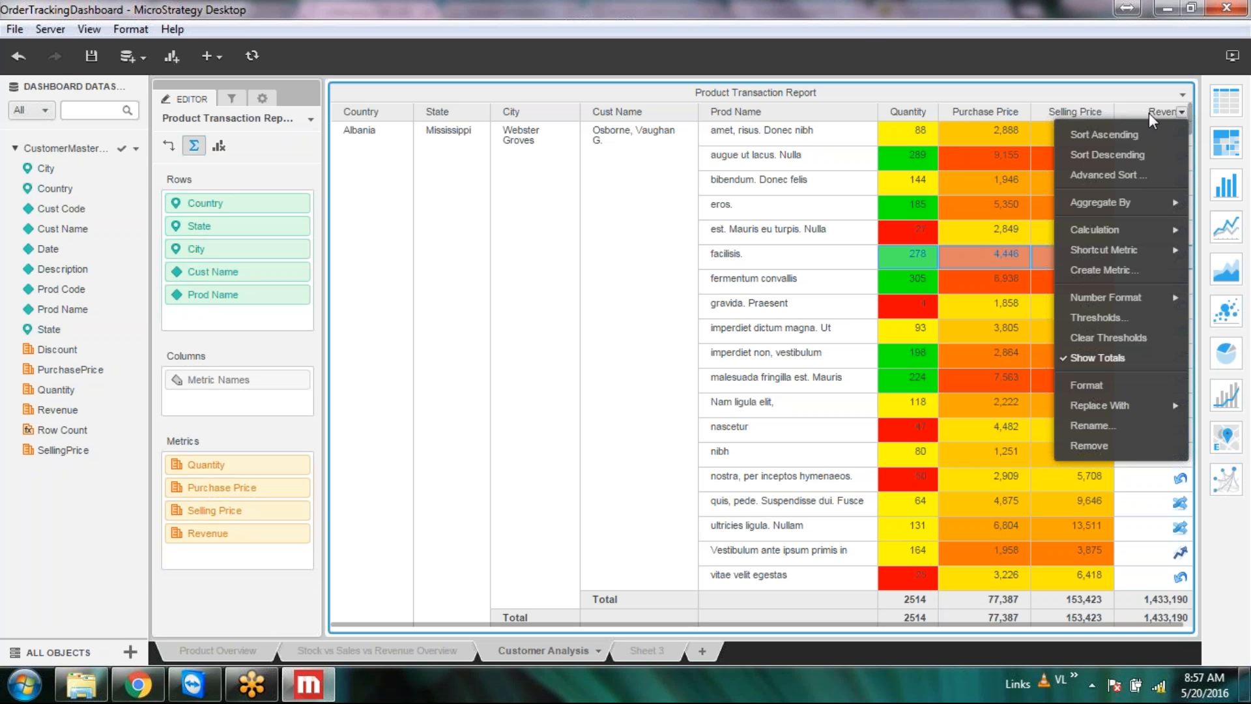
left_click(1096, 386)
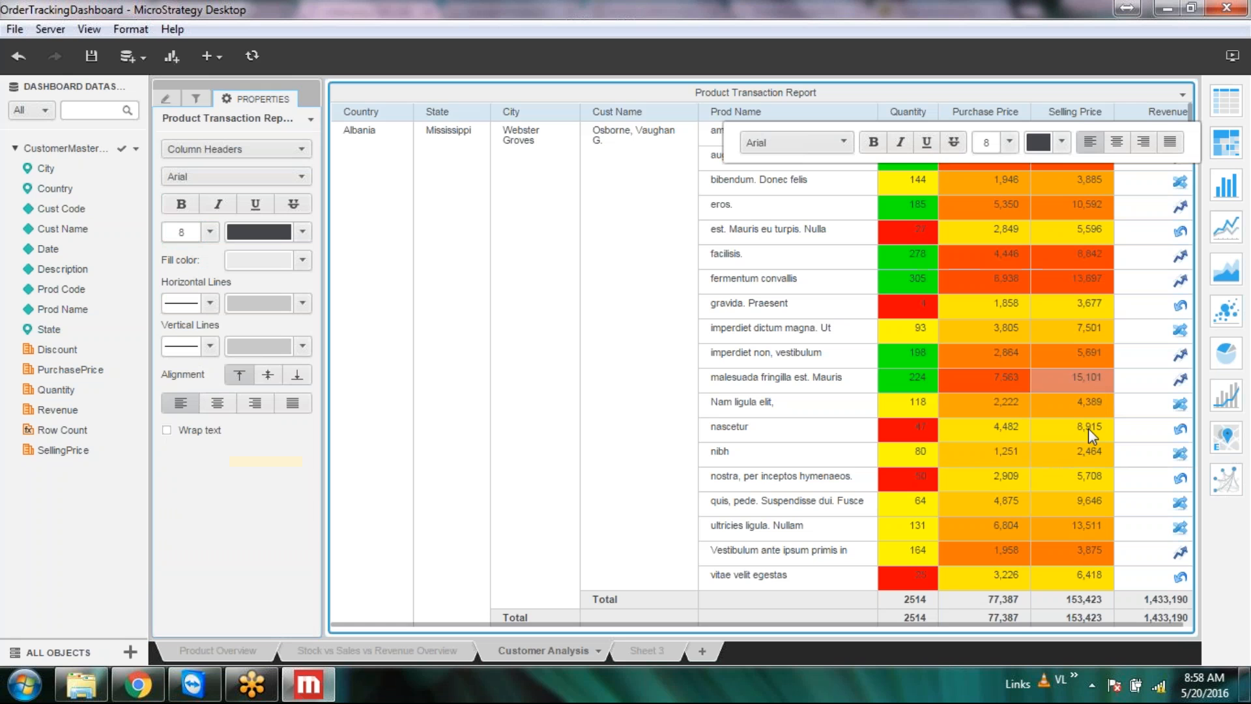
left_click(219, 407)
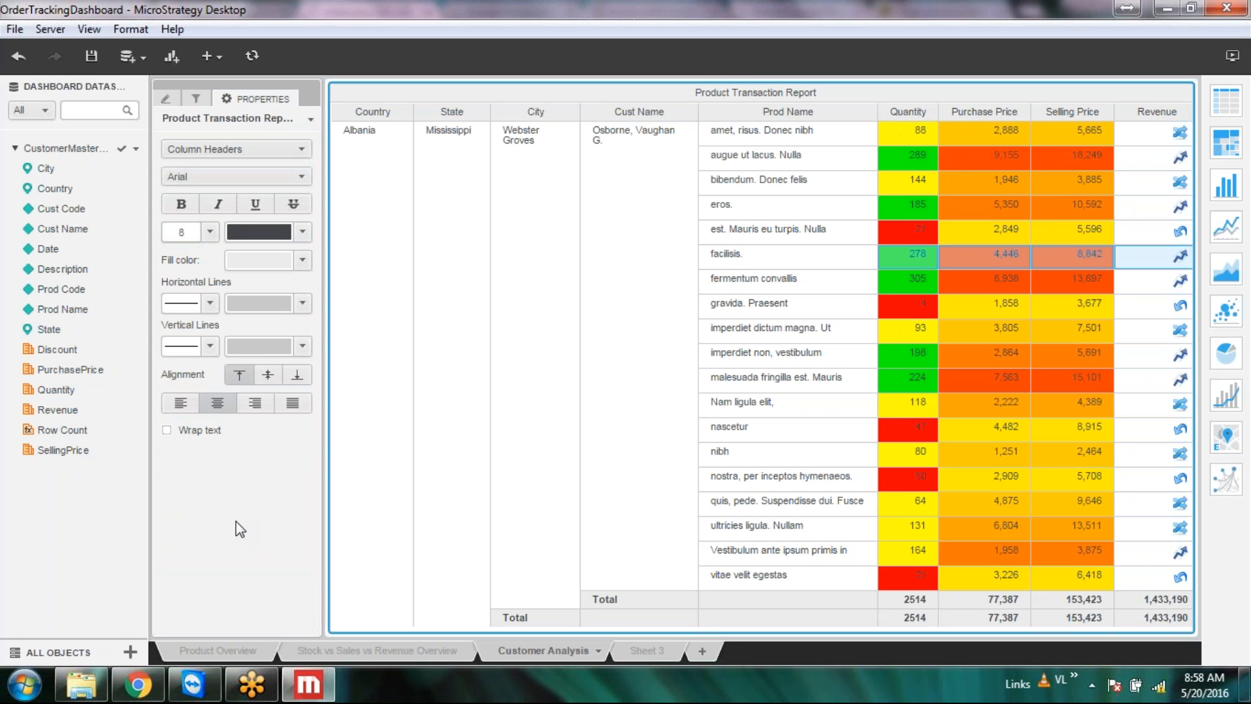
left_click(267, 376)
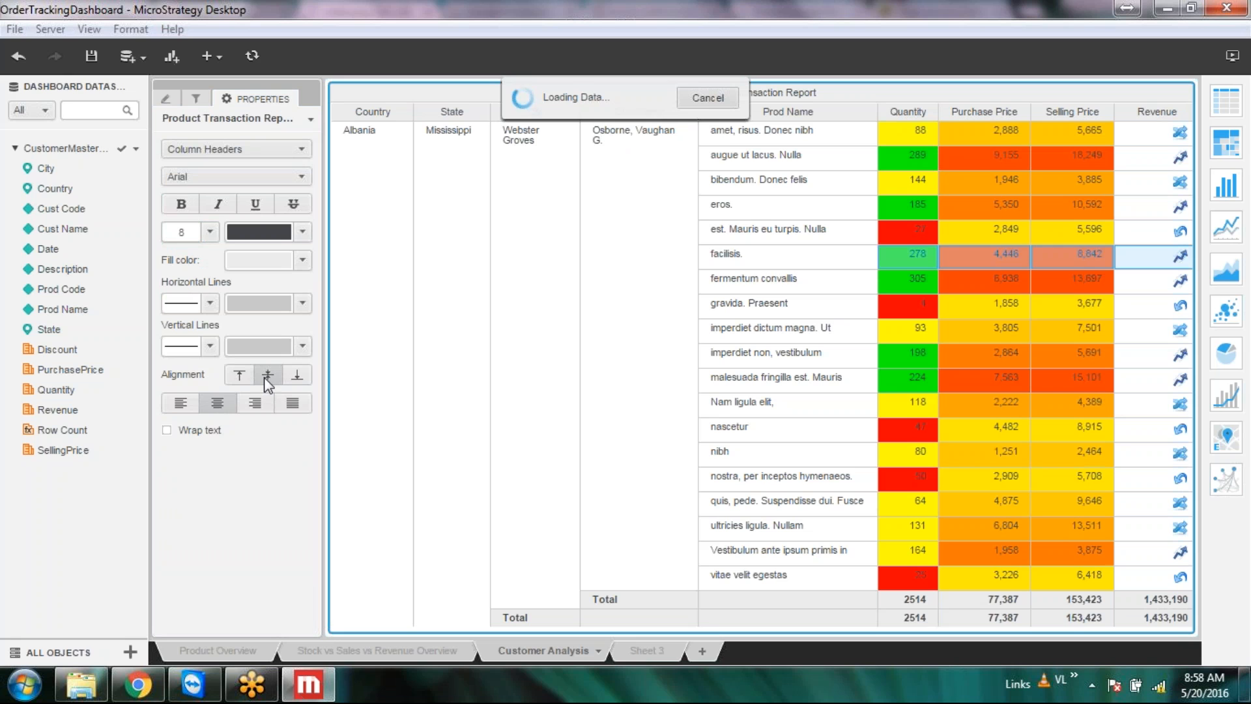
left_click(166, 431)
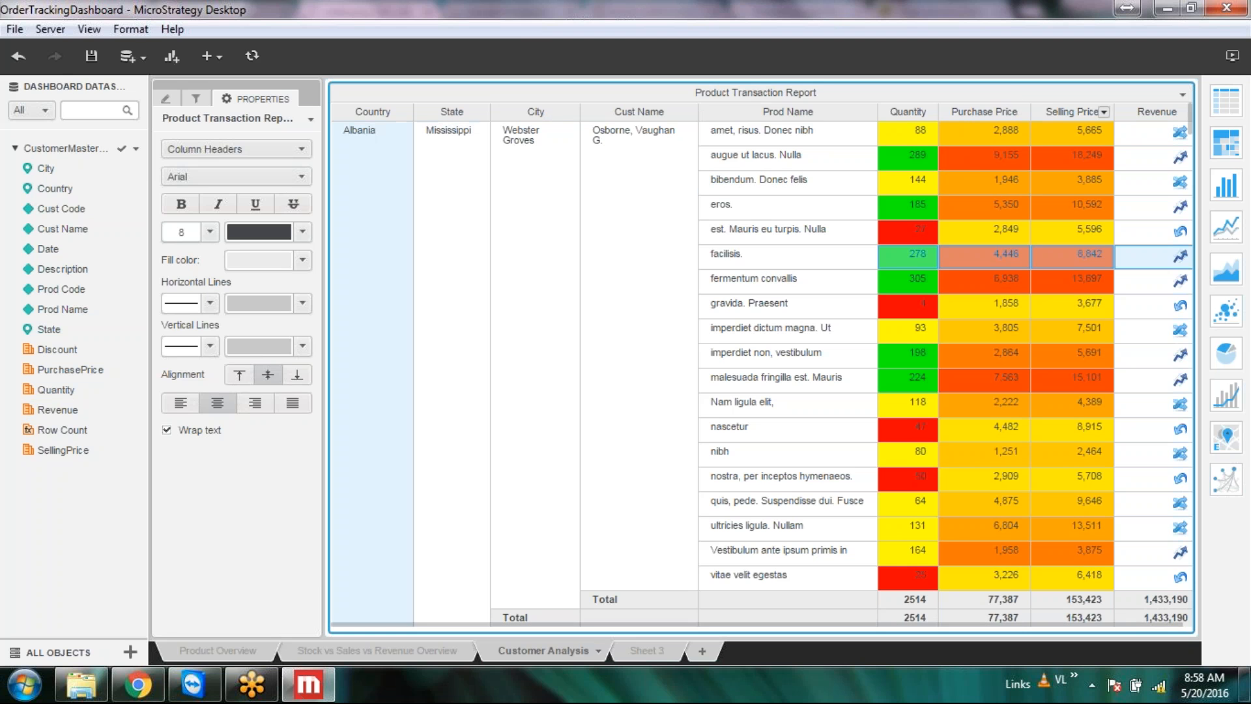
Step: Save the dashboard and switch to Excel 2013 with a new blank workbook
left_click(92, 55)
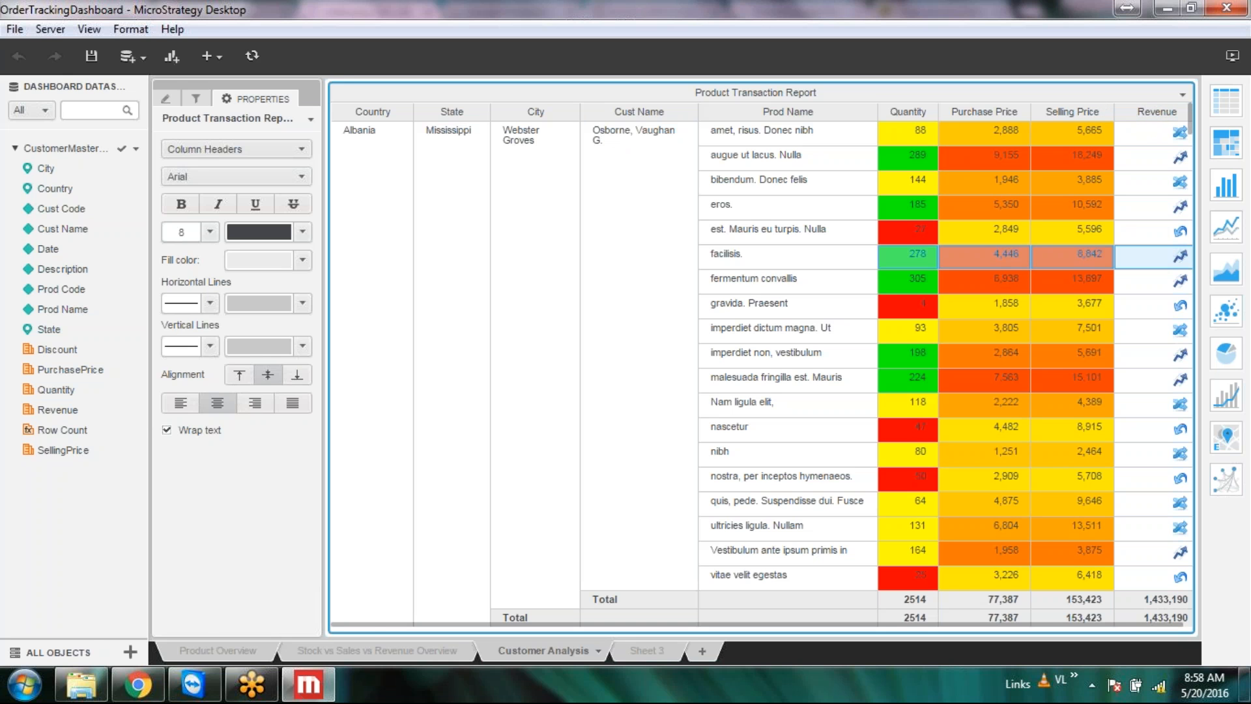
left_click(25, 684)
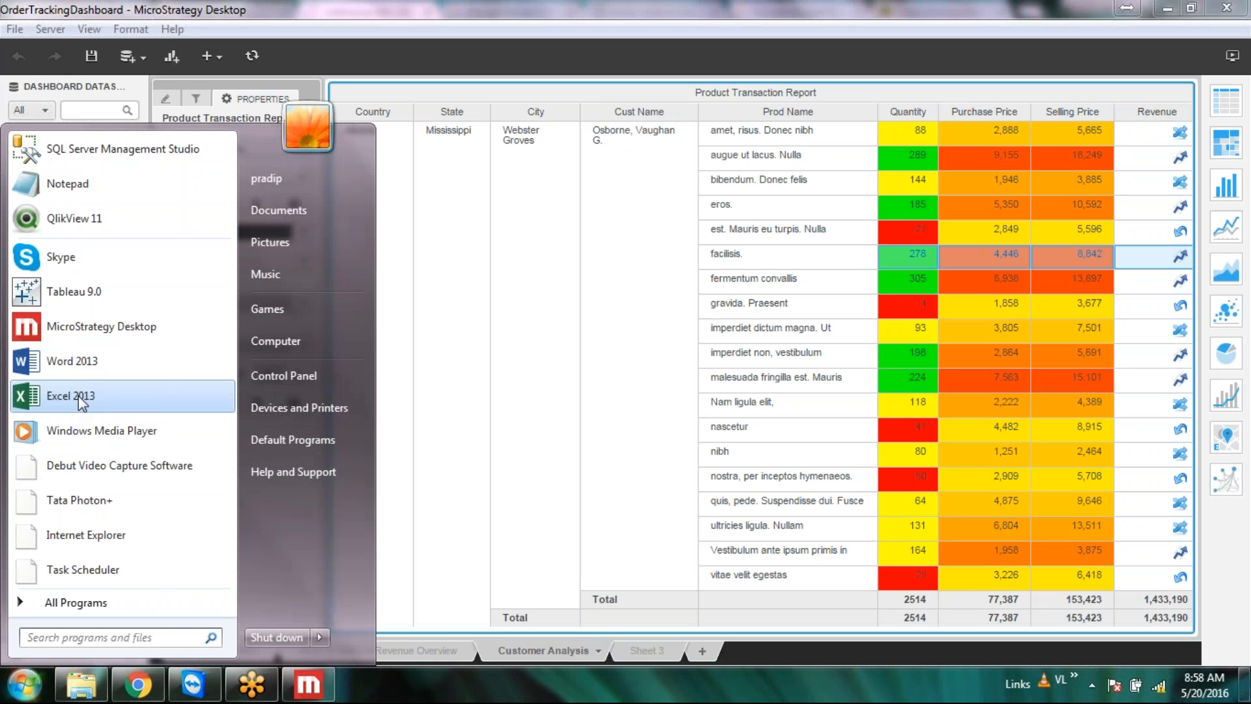
left_click(79, 396)
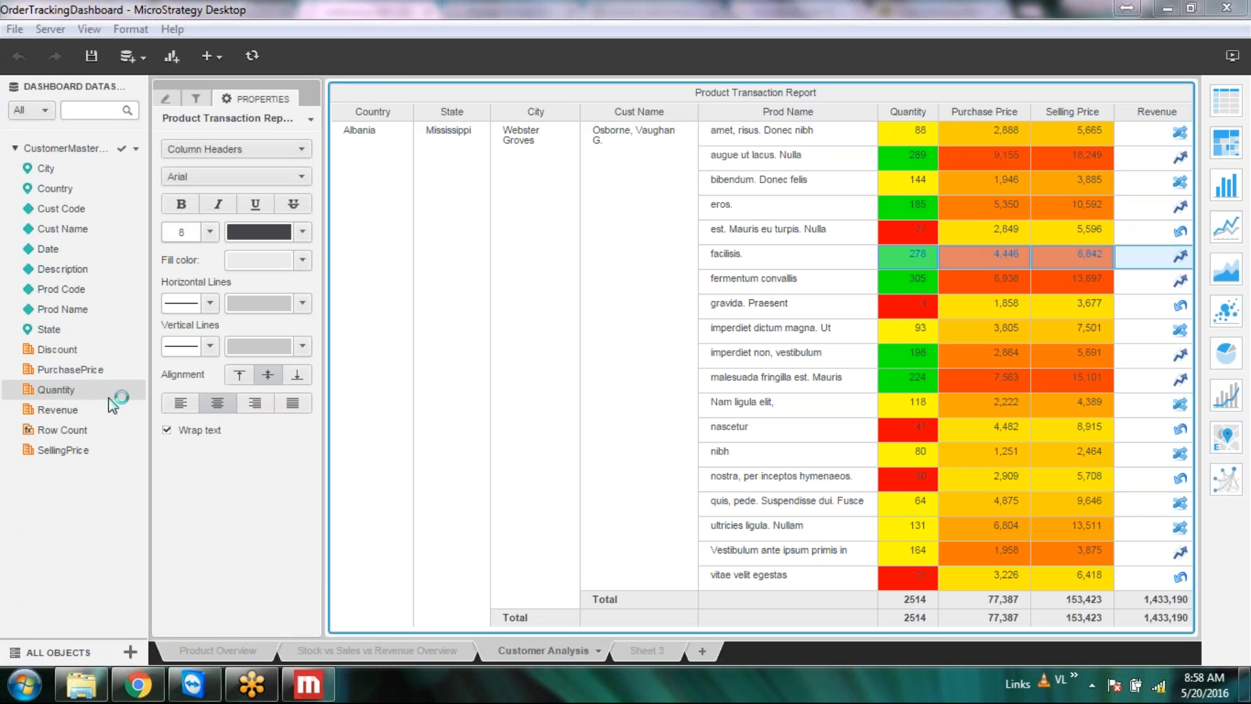
left_click(365, 437)
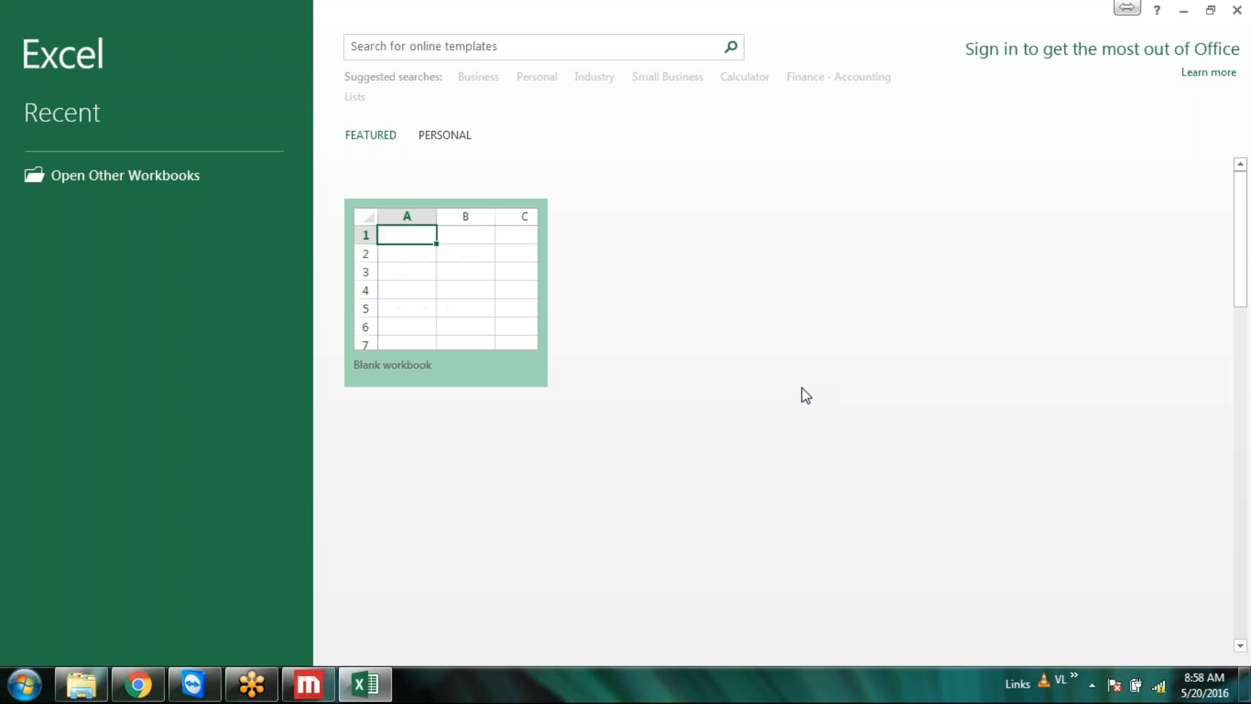
left_click(482, 290)
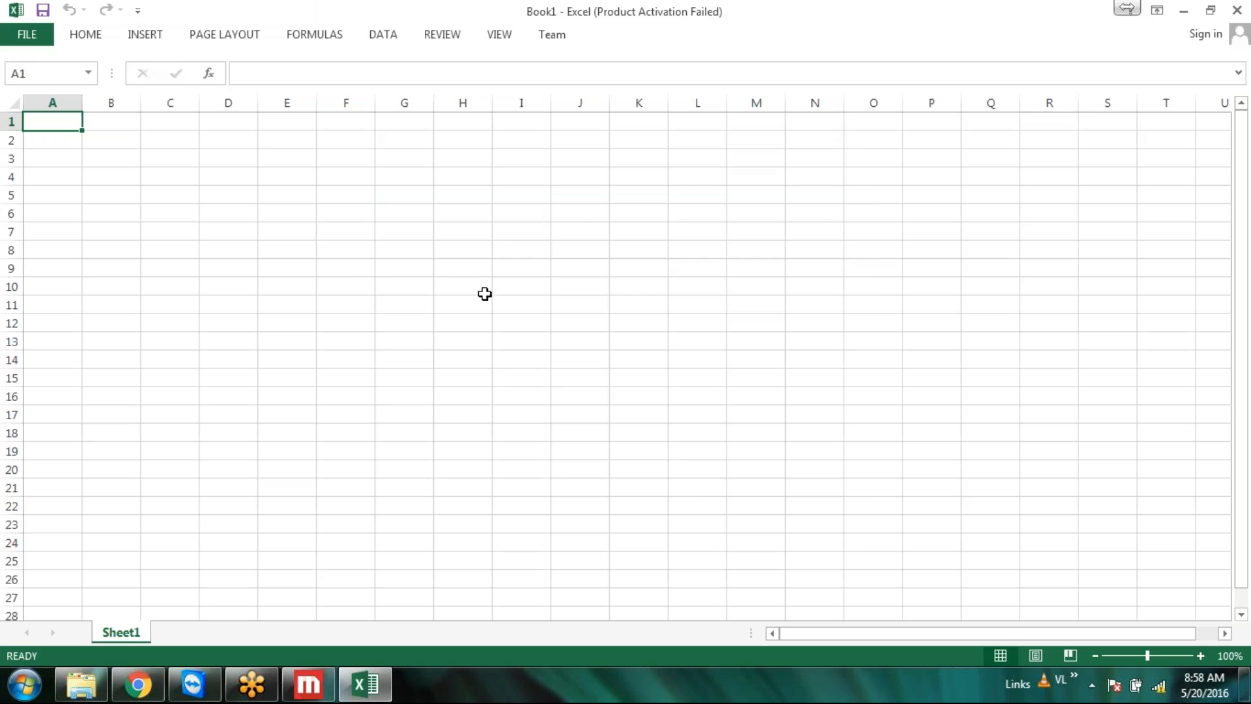
left_click(805, 514)
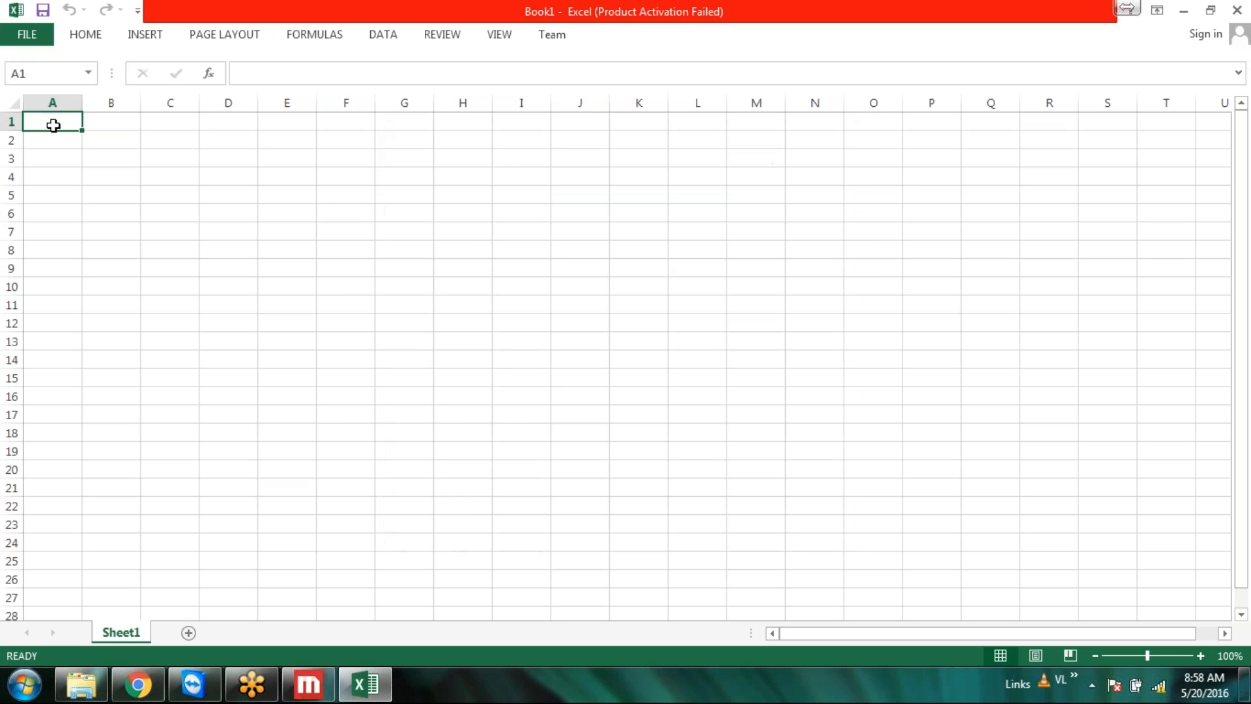
Step: Enter the sample text "ADADZCz adSas ASFD aSD afsda dcz" in cell A1 and wrap it within the cell
type("ADADZCz adSas ")
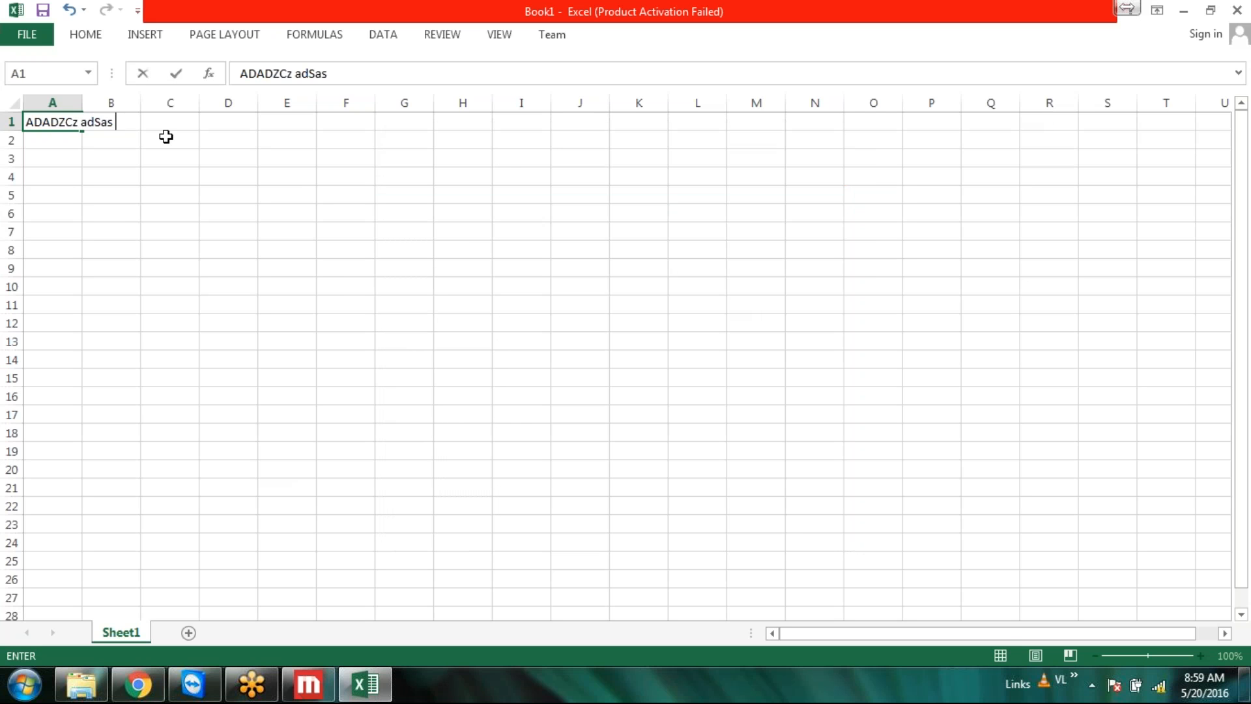
type("ASFD aSD afsda dcz")
left_click(570, 266)
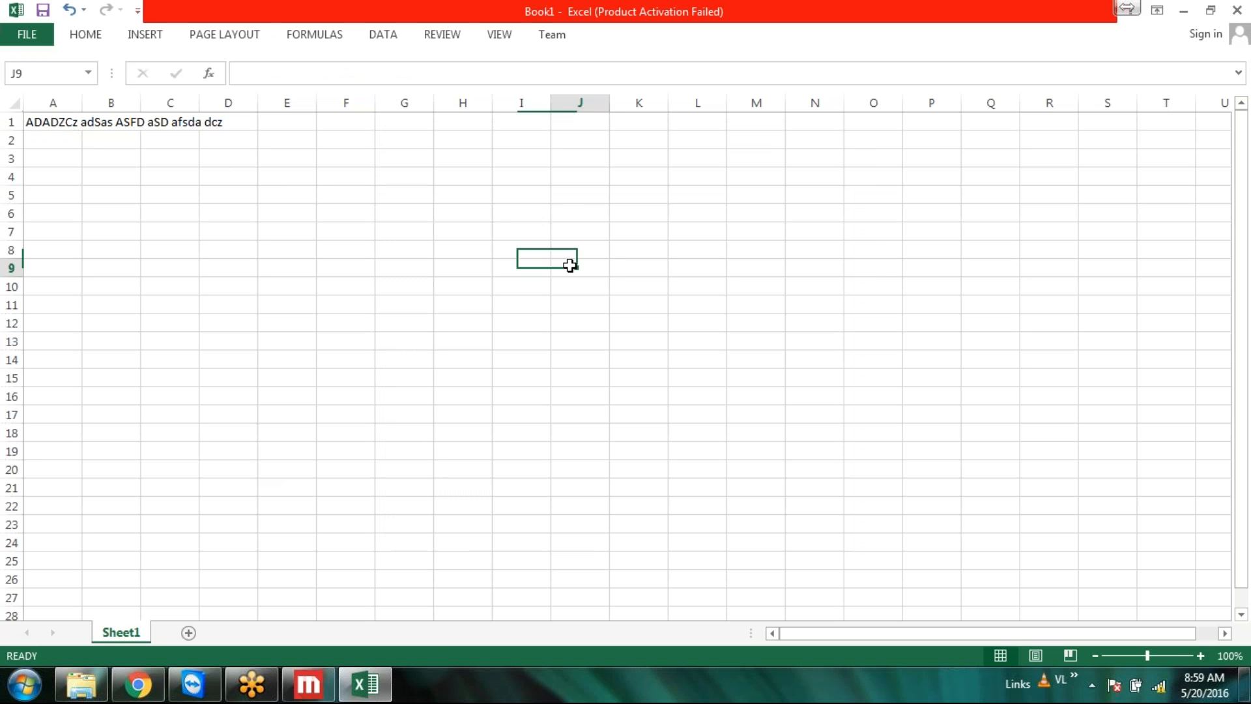
left_click(71, 124)
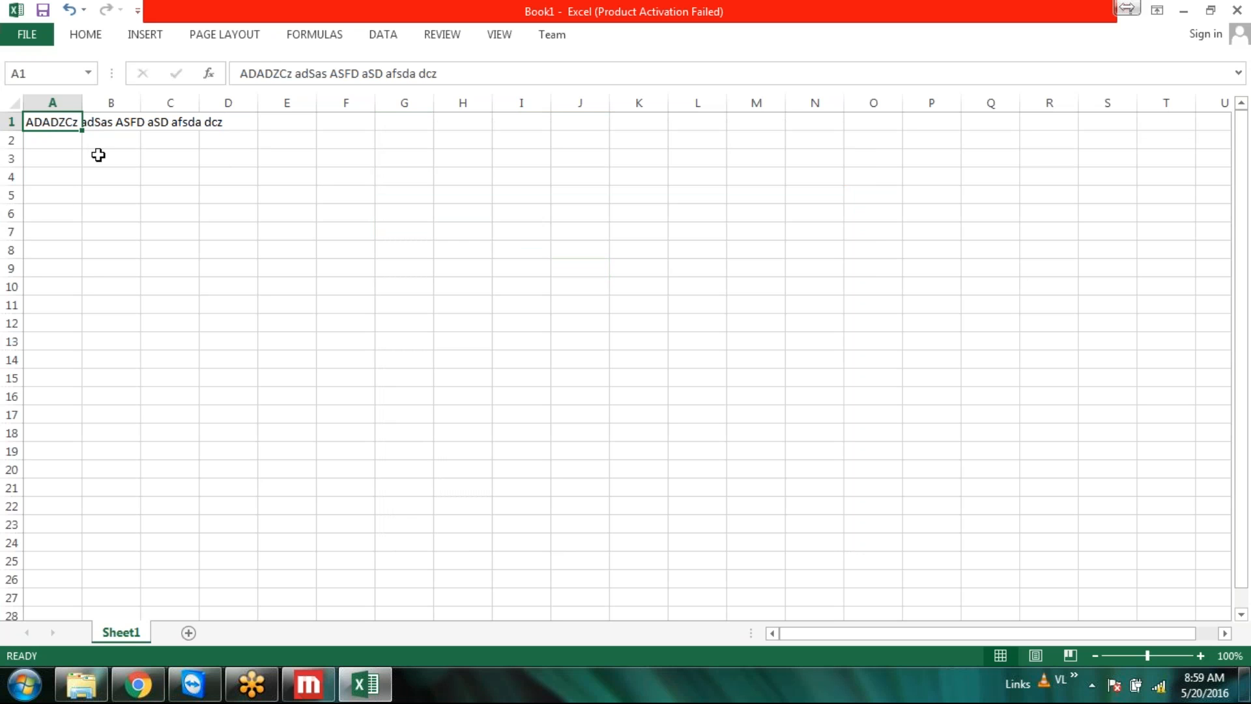
left_click(87, 37)
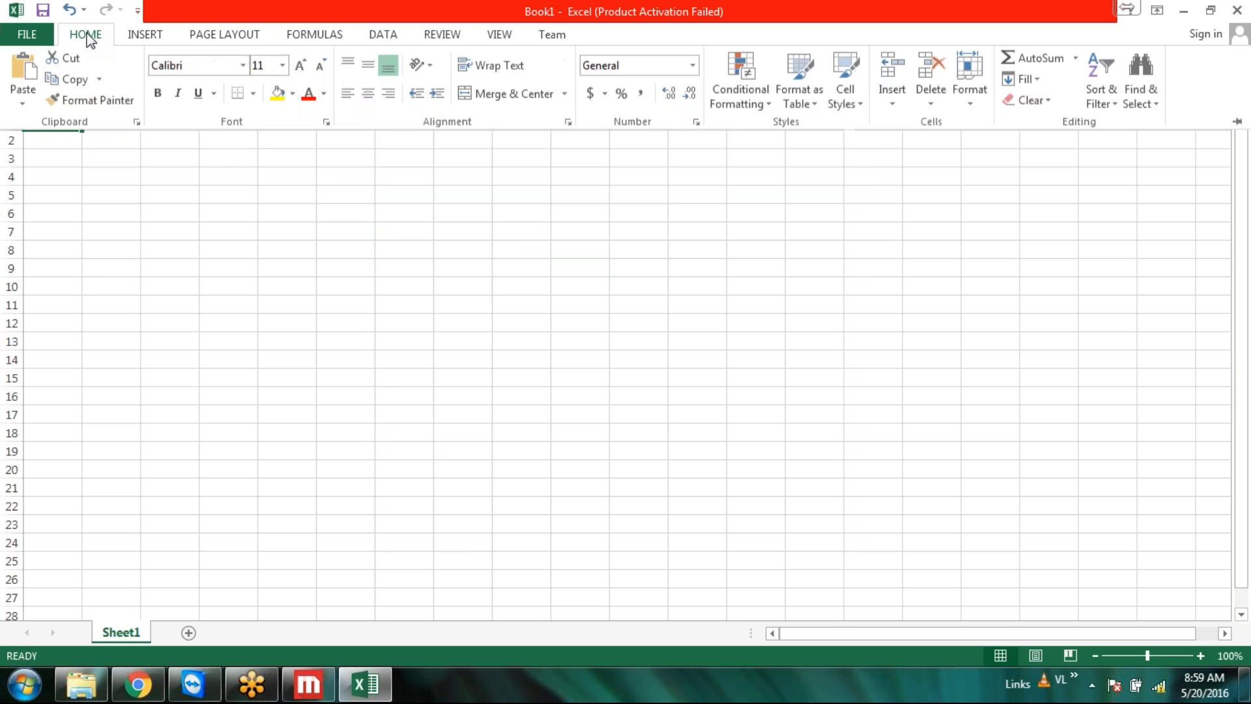
left_click(514, 67)
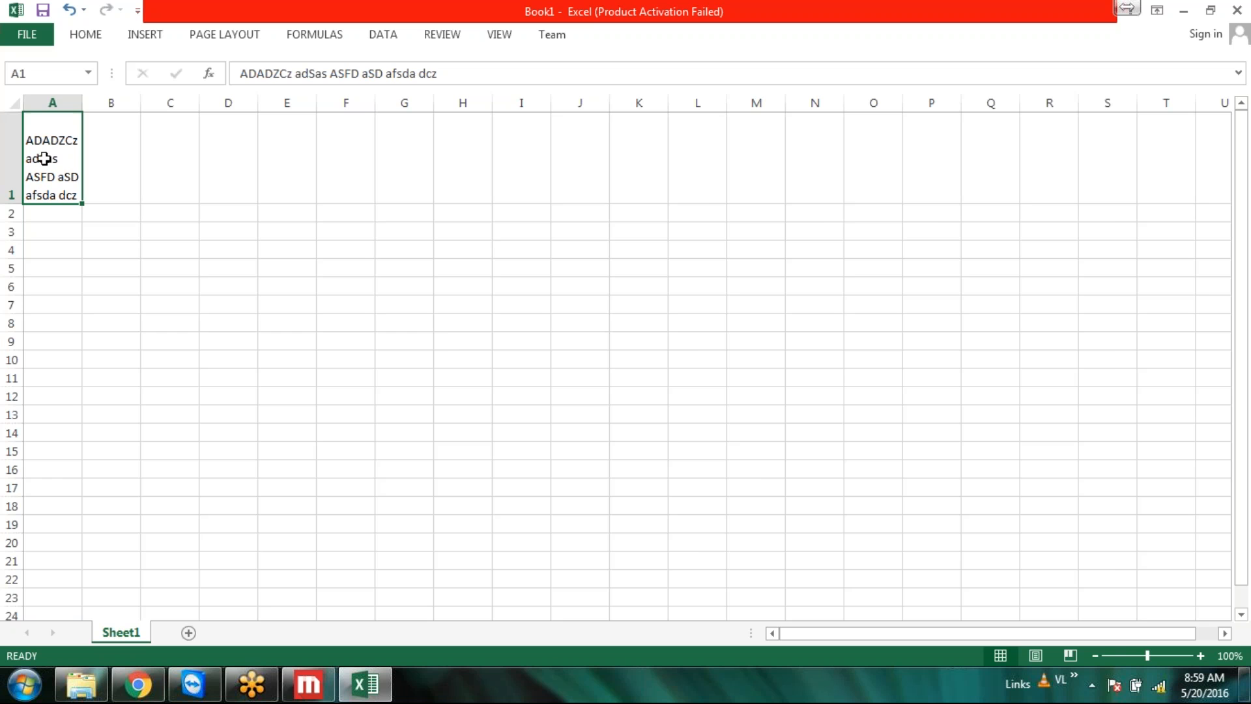
left_click(429, 233)
Step: Switch to MicroStrategy Desktop, save the OrderTrackingDashboard and look over the Product Transaction Report
left_click(296, 681)
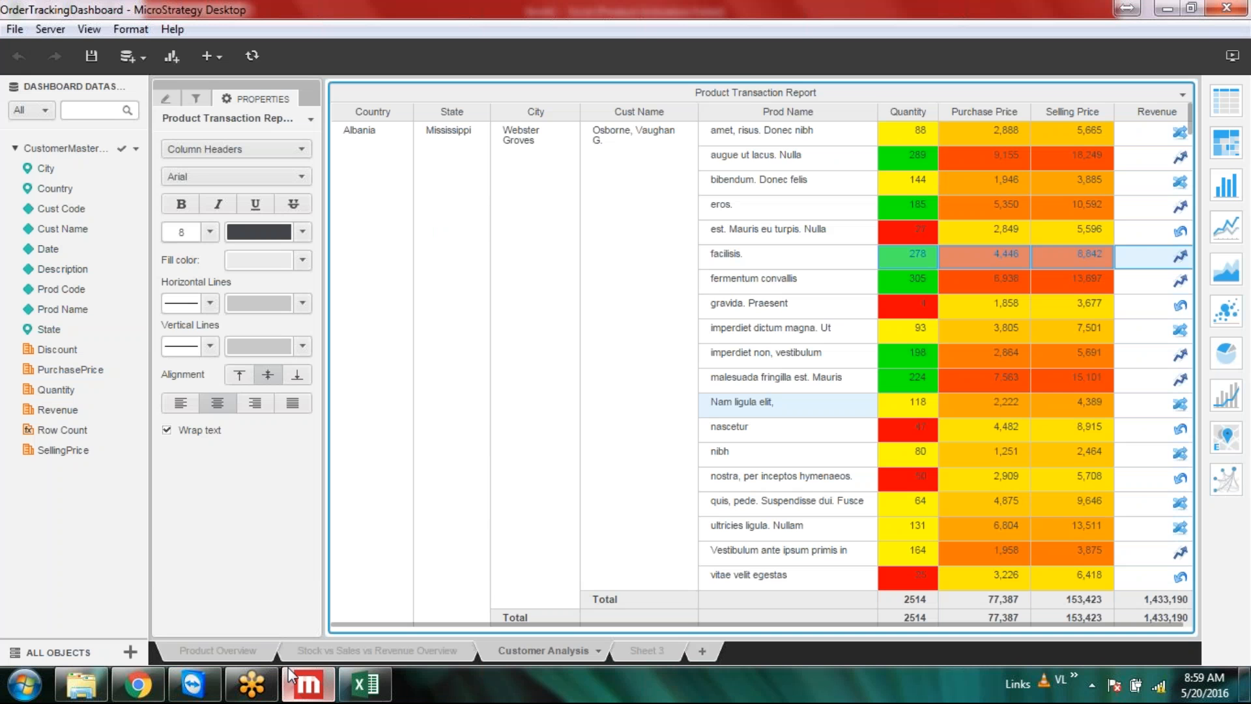
left_click(91, 57)
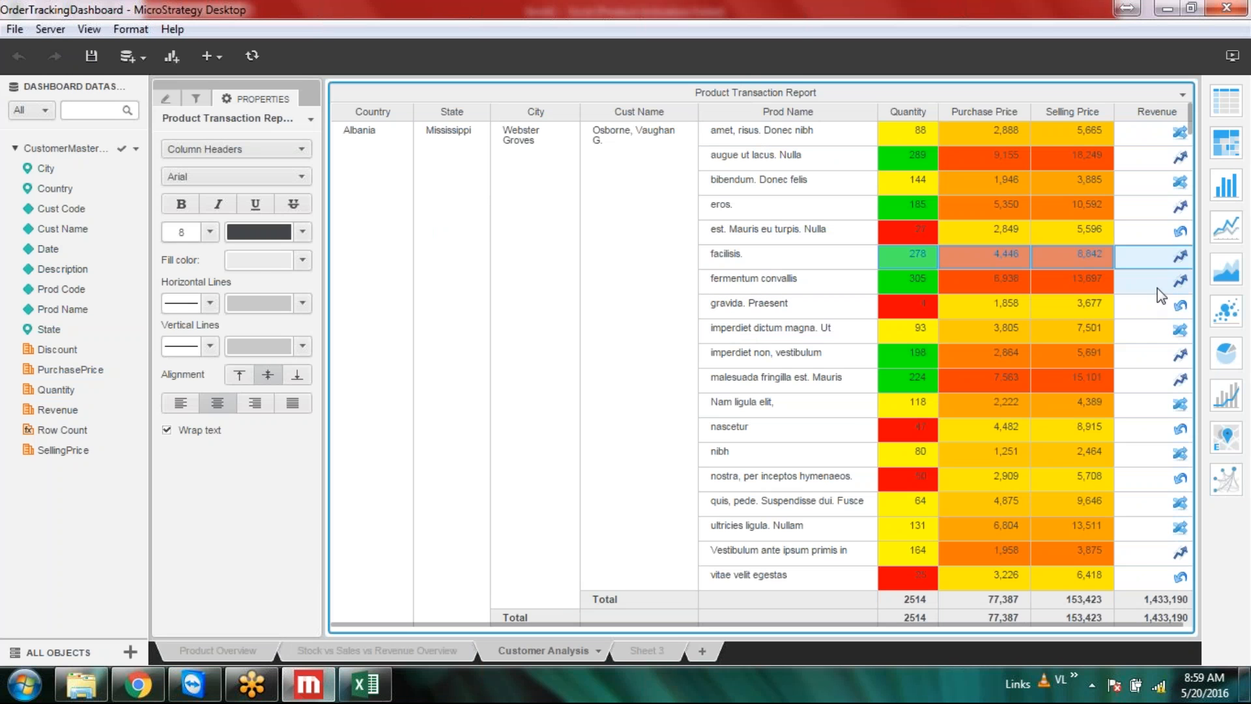
scroll(671, 326, "down", 3)
scroll(666, 319, "up", 3)
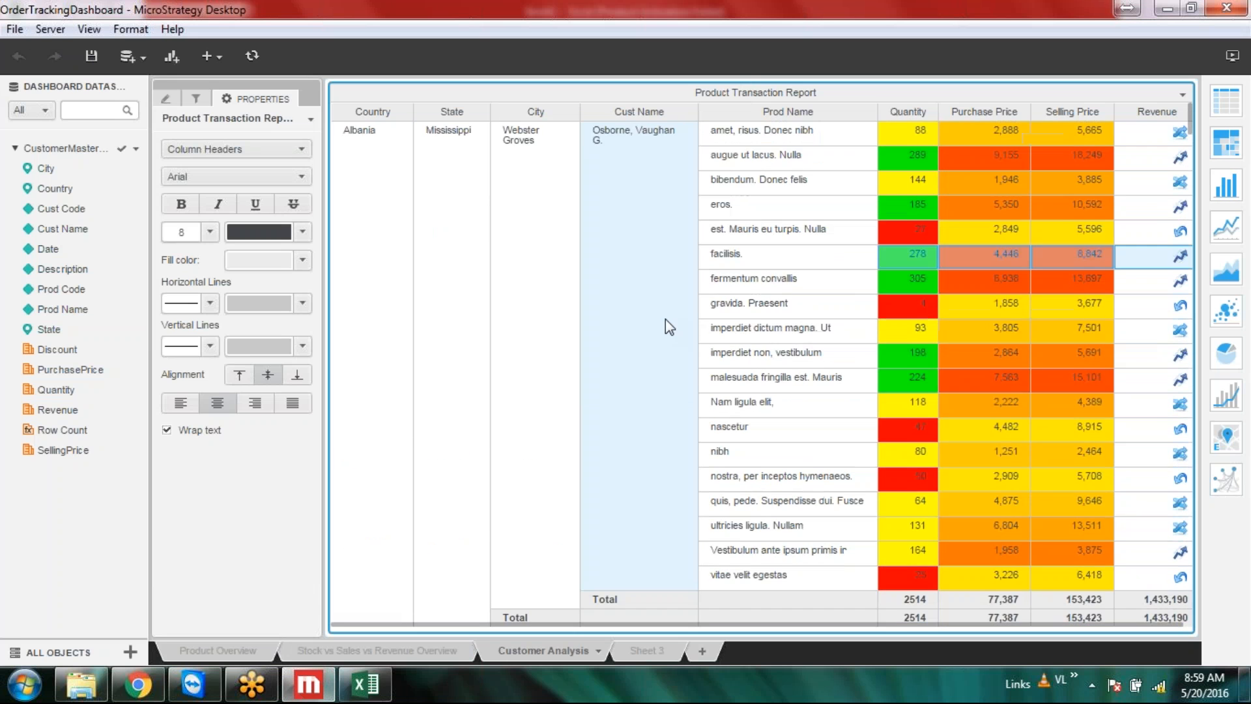
scroll(750, 303, "down", 2)
scroll(749, 310, "up", 2)
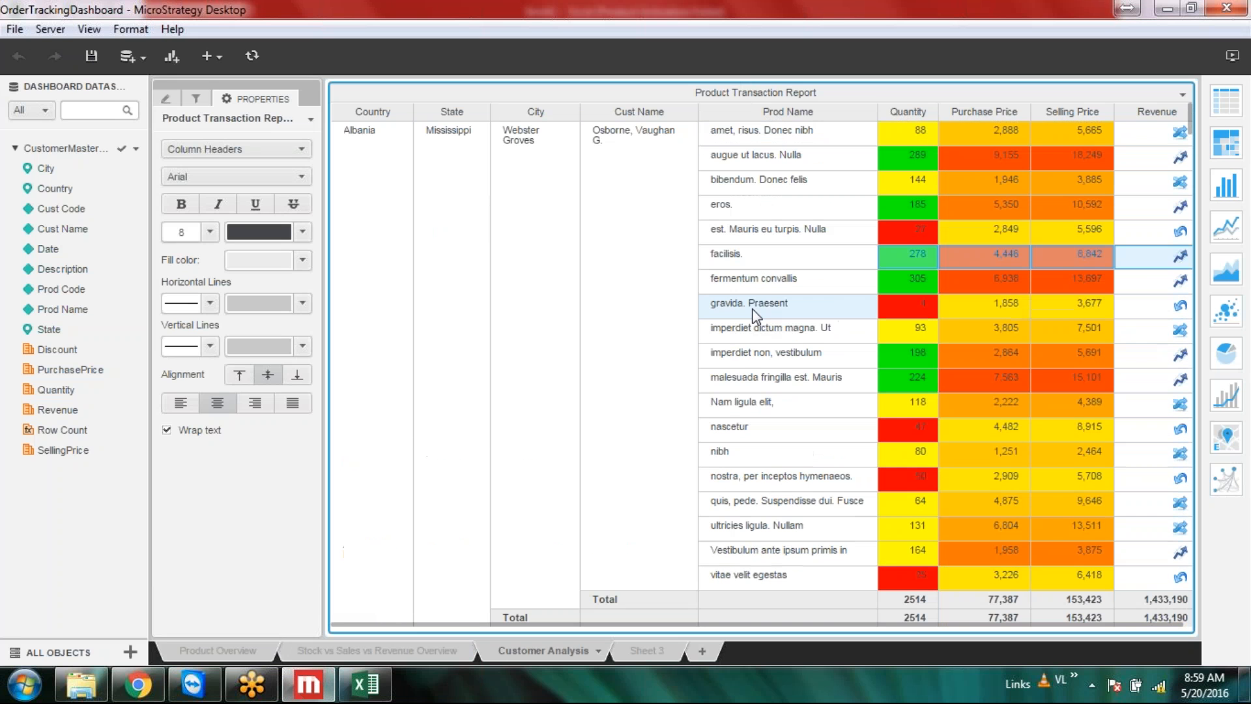
Step: Review the threshold settings of the Revenue column in the Product Transaction Report, leaving them as they are
left_click(1181, 114)
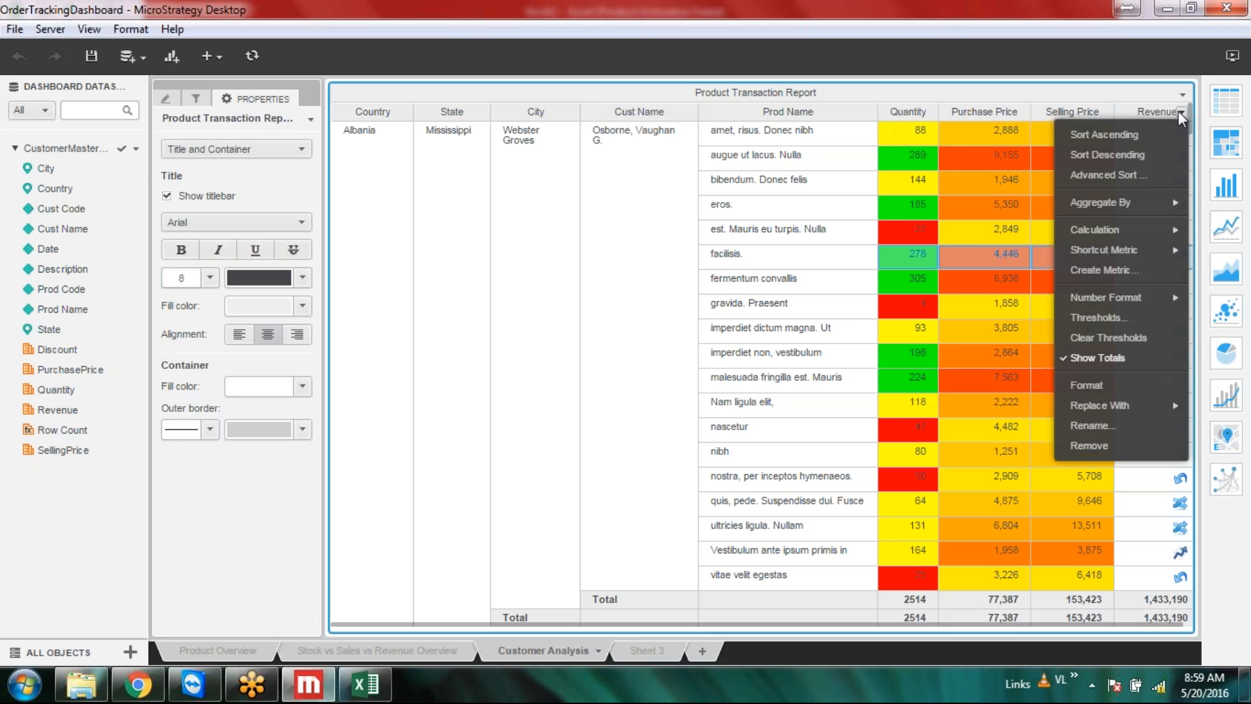
left_click(1100, 317)
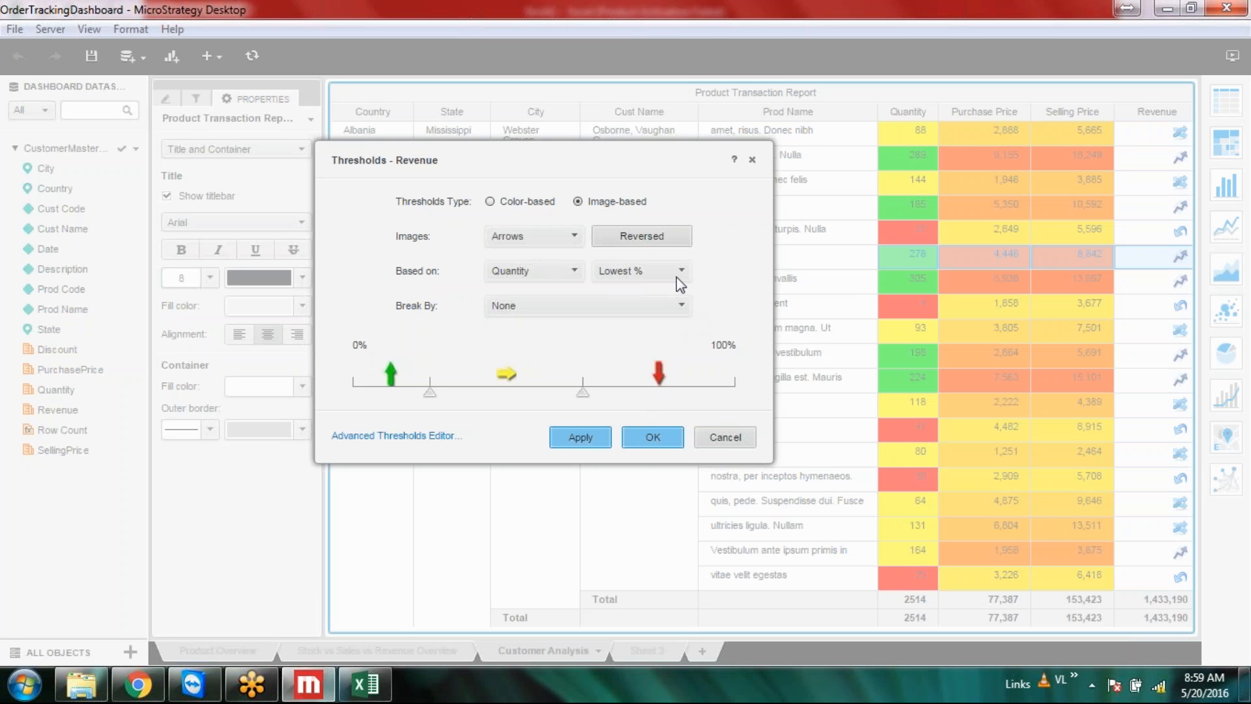
left_click(725, 439)
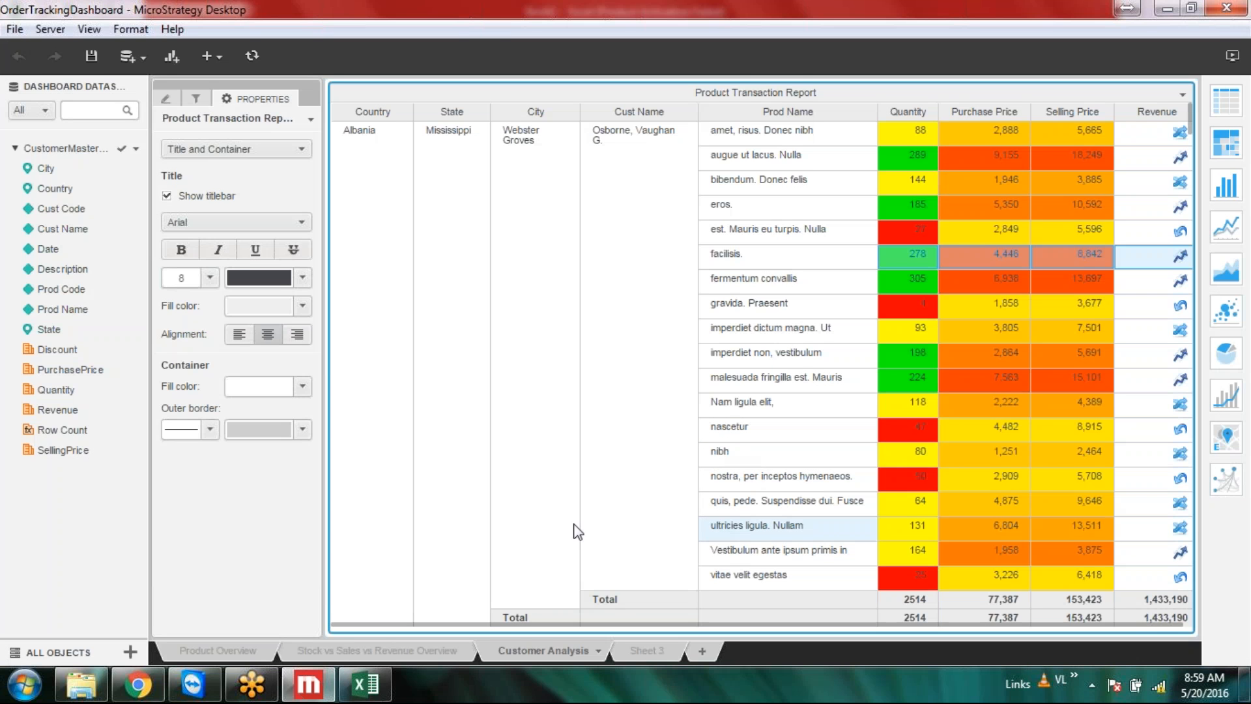
Step: Open Sheet 3, make its empty visualization a heat map and show its editor
left_click(654, 651)
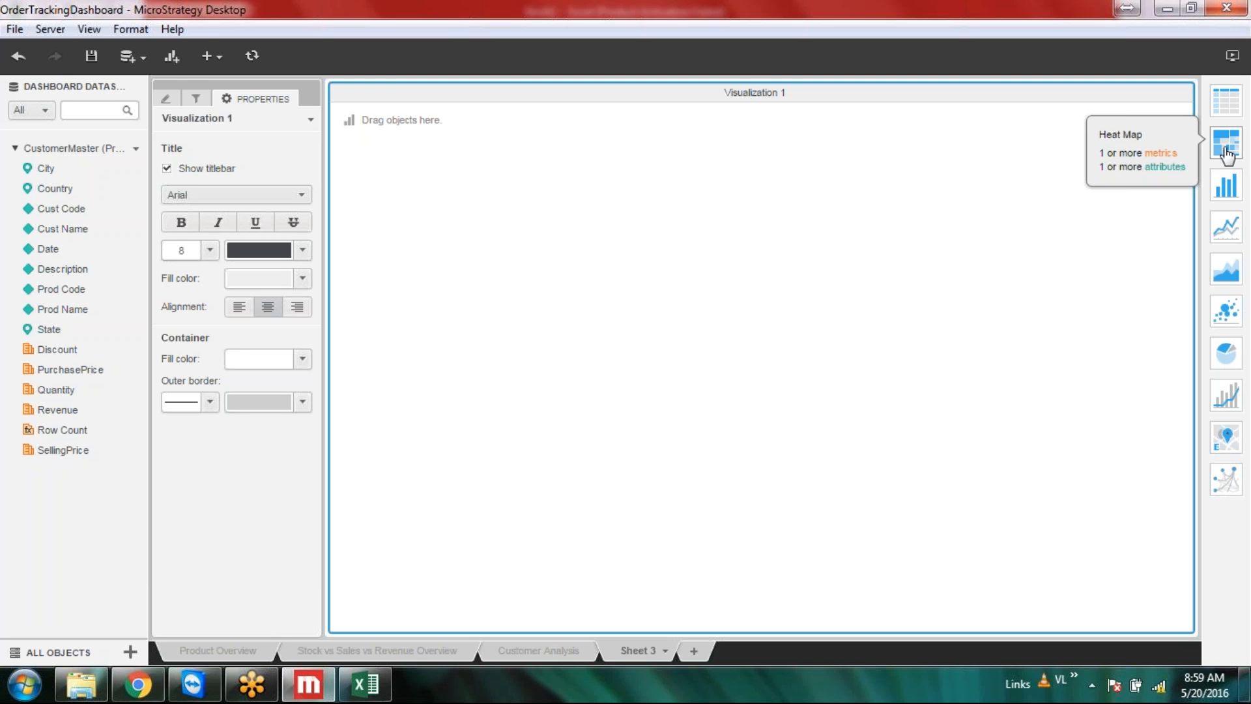
left_click(520, 648)
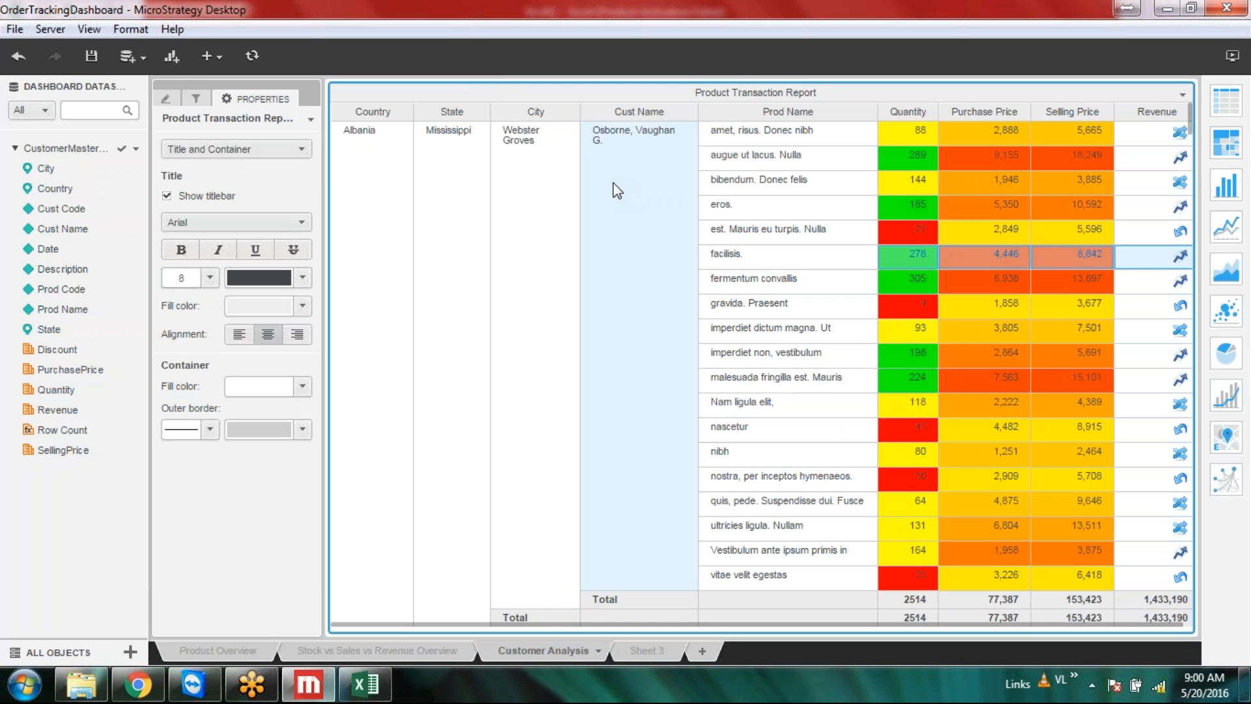
left_click(649, 650)
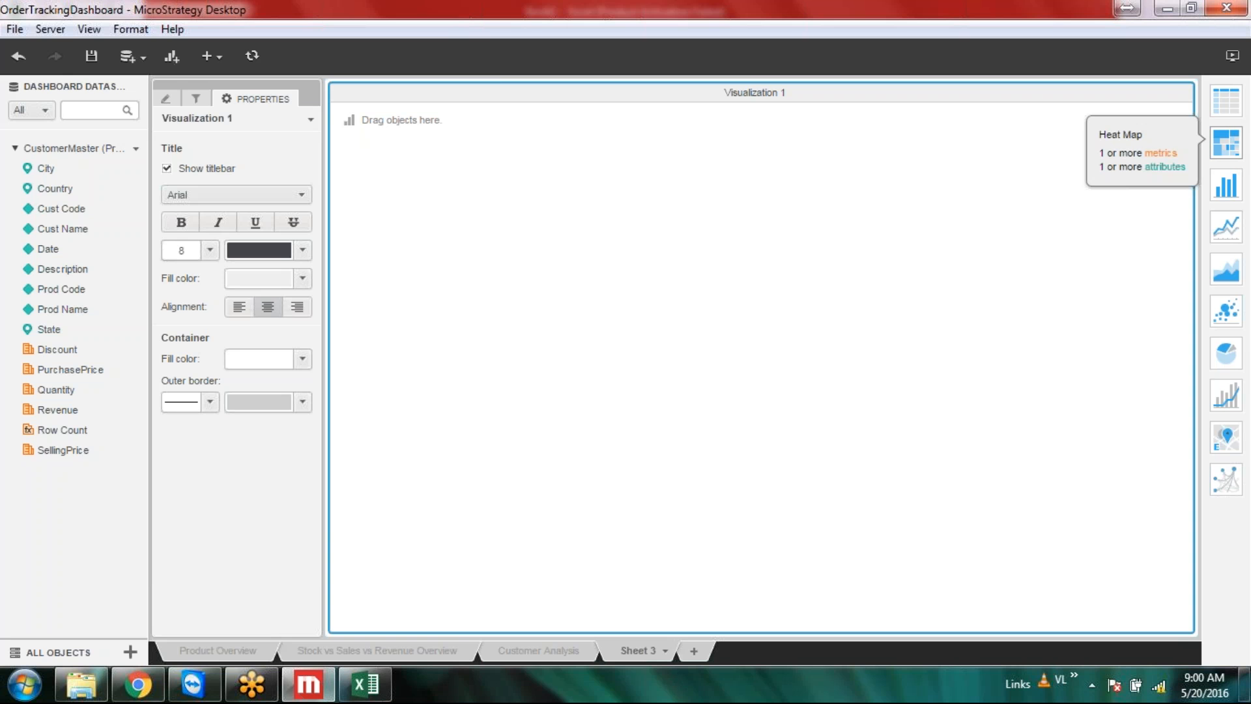
left_click(1226, 143)
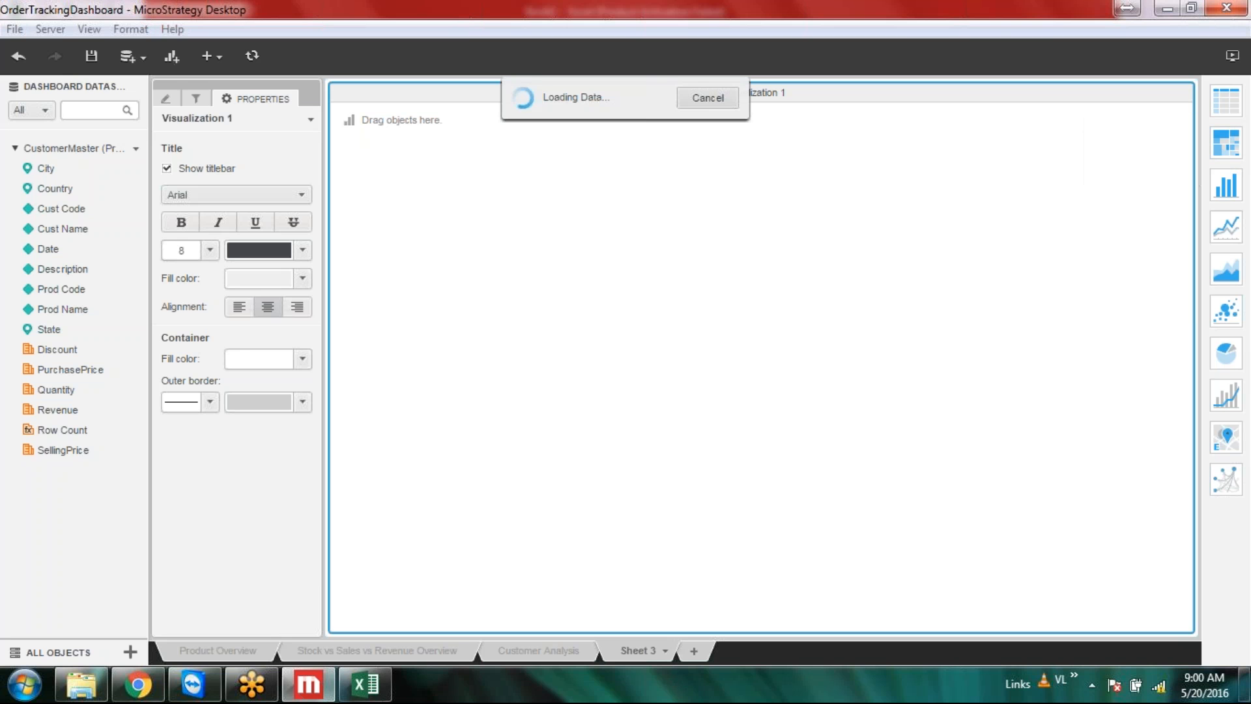
left_click(530, 650)
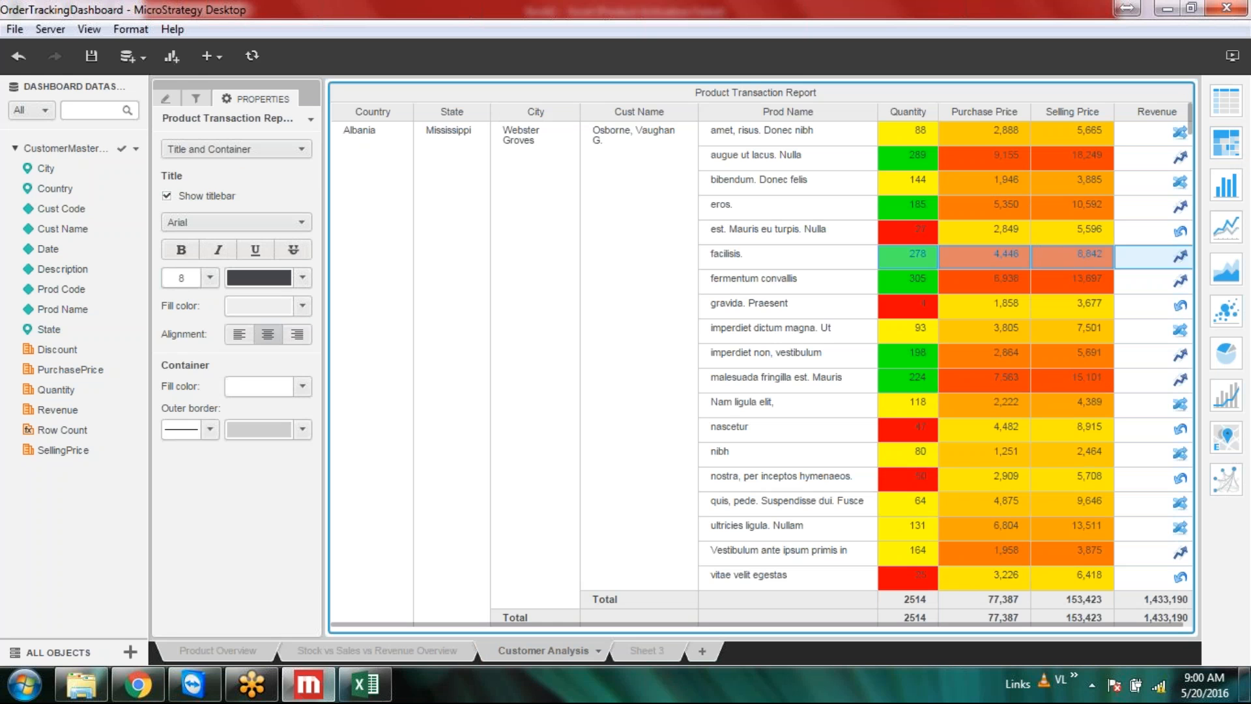
left_click(637, 650)
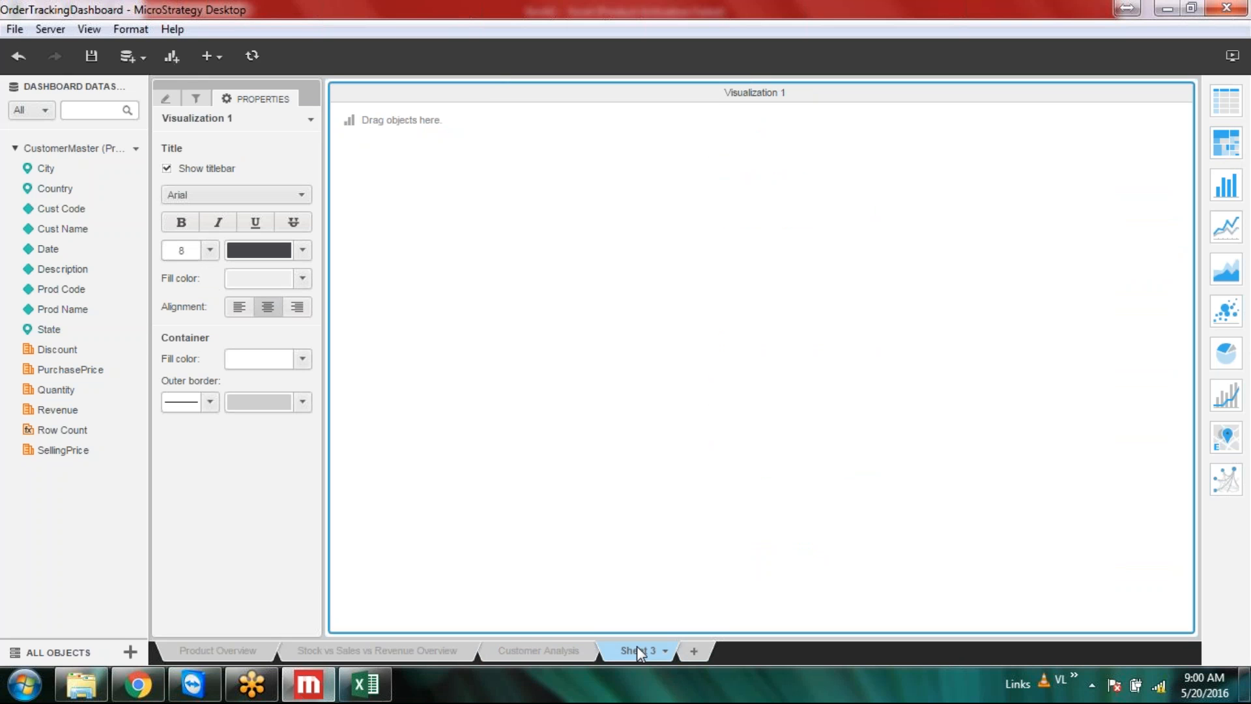
left_click(1224, 153)
left_click(168, 99)
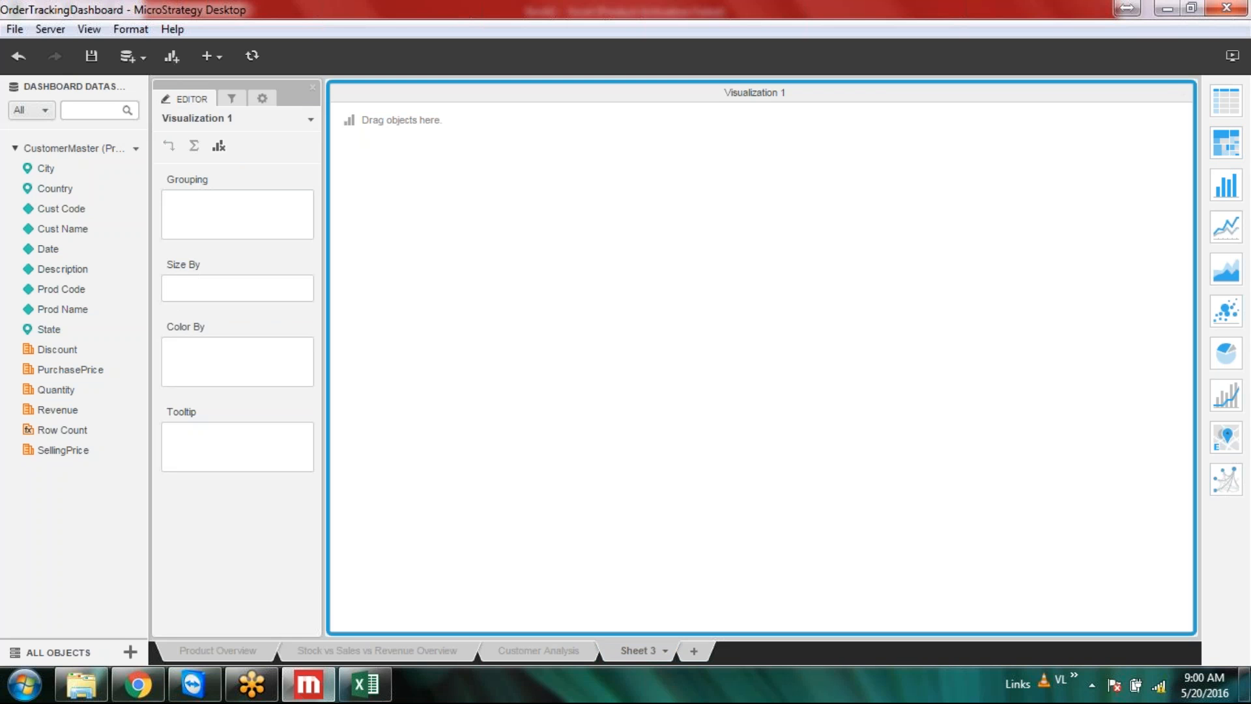
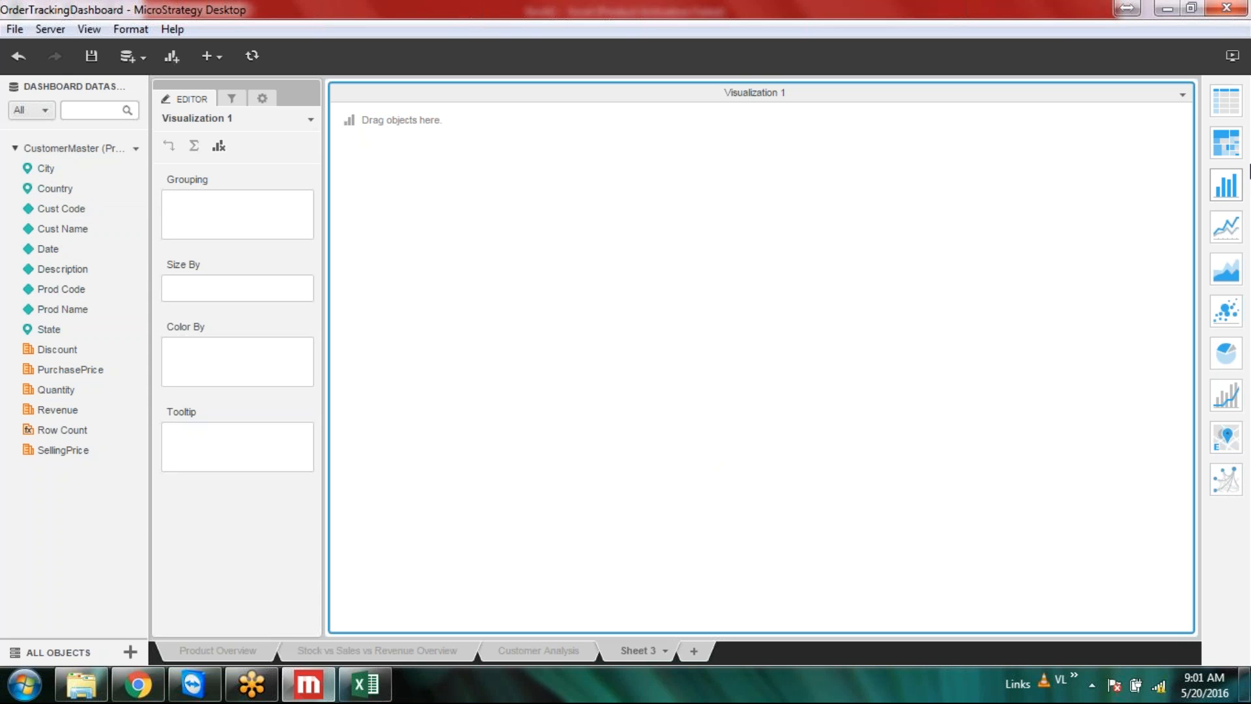
Step: Group the heat map by City, and size and color its tiles by Revenue
double_click(61, 171)
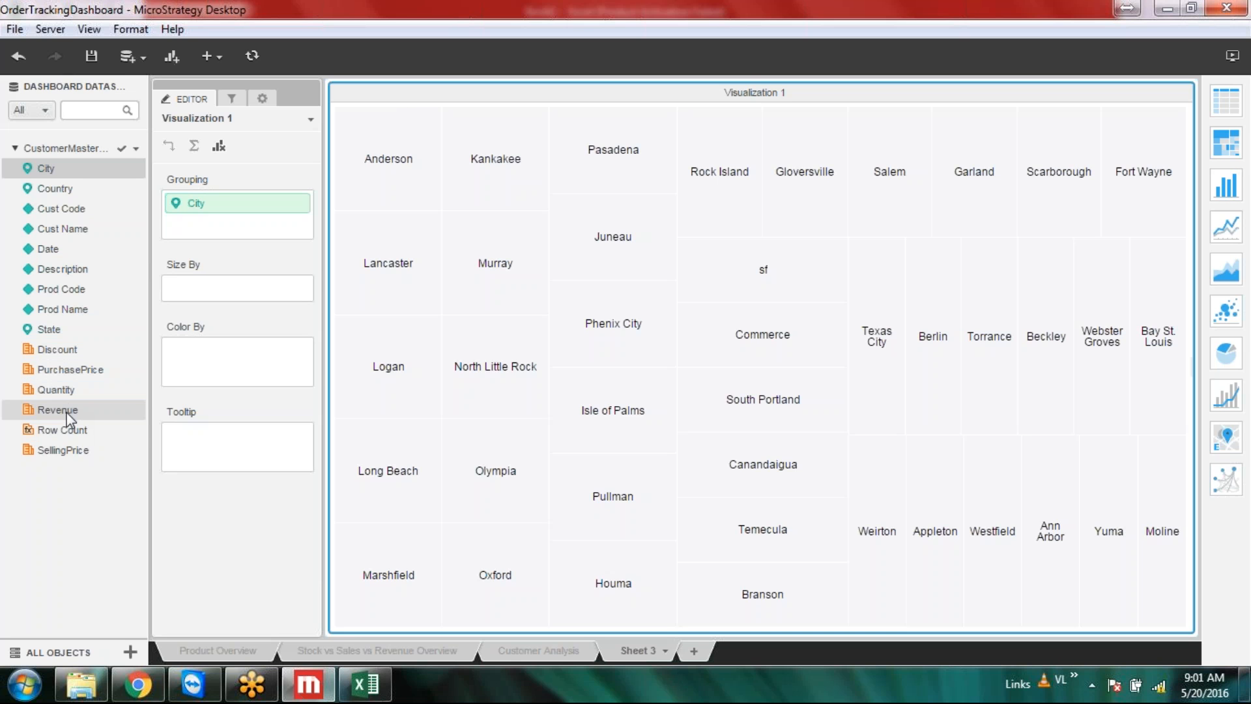
left_click_drag(67, 415, 188, 297)
left_click_drag(187, 358, 195, 284)
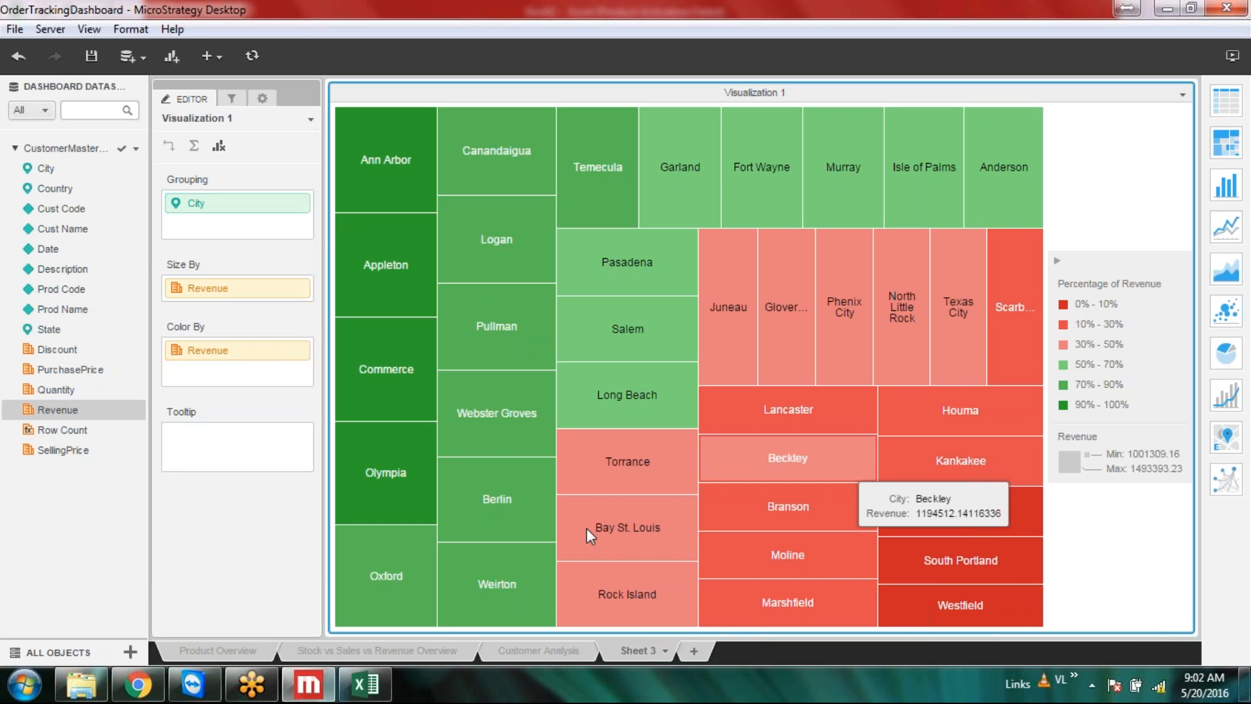
Step: Remove Revenue as the heat map's color metric and add it back
right_click(305, 358)
left_click(331, 595)
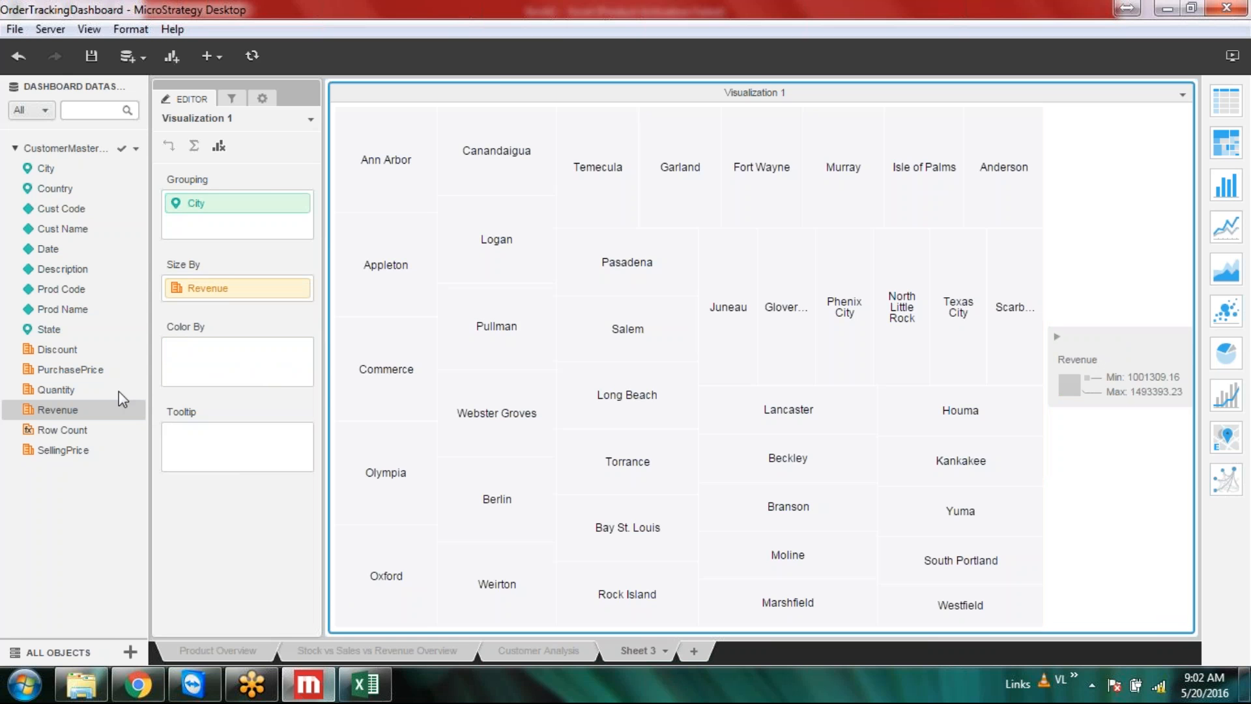
left_click_drag(130, 403, 239, 363)
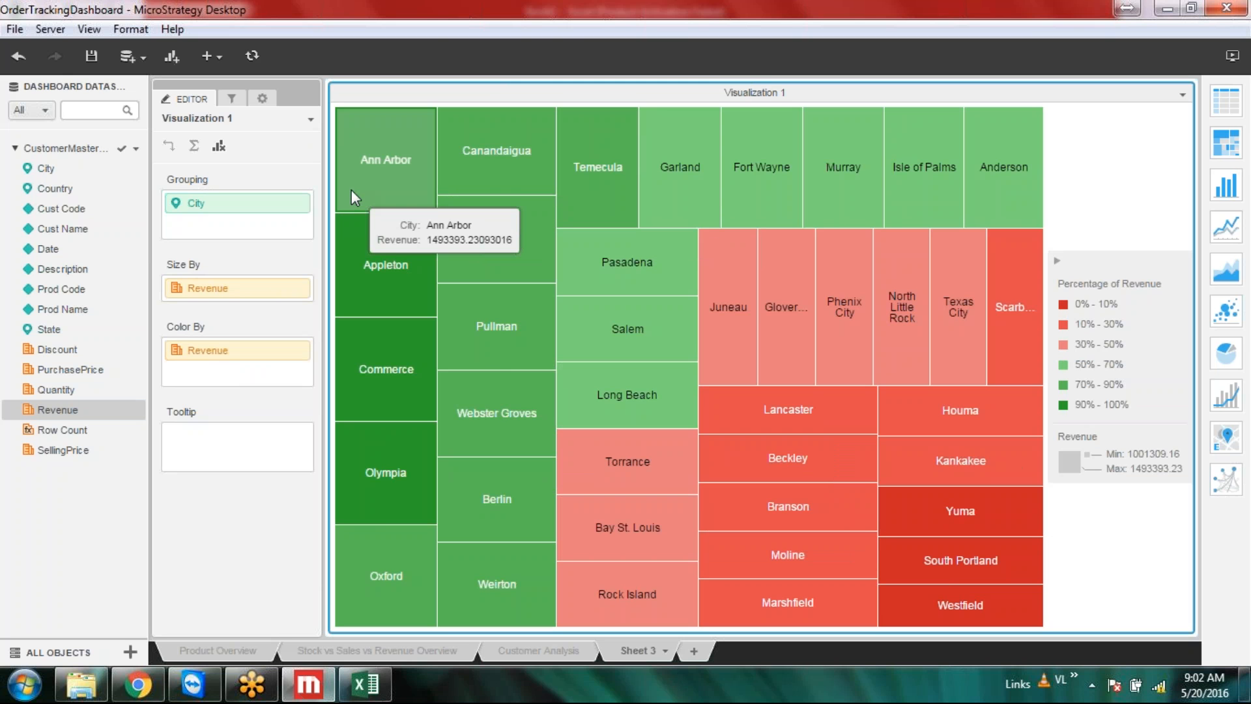
Step: Replace Revenue with Quantity as the heat map's size metric and remove Revenue from its coloring
right_click(299, 289)
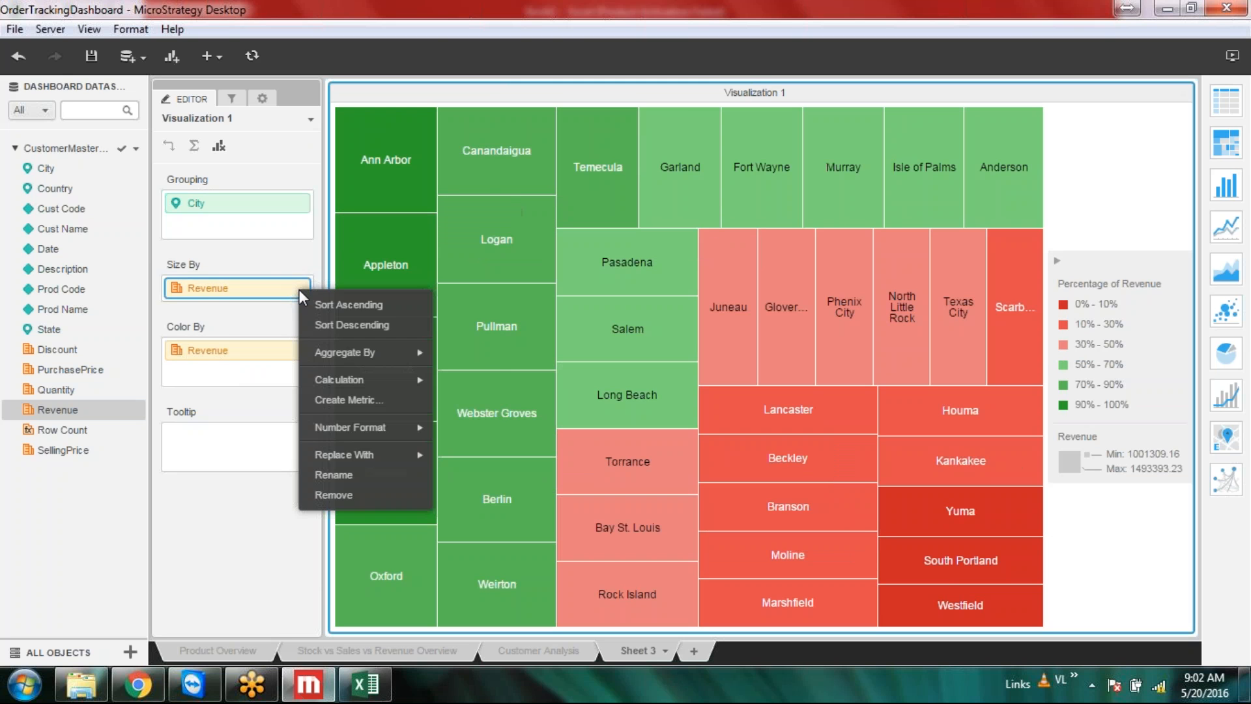
left_click(334, 495)
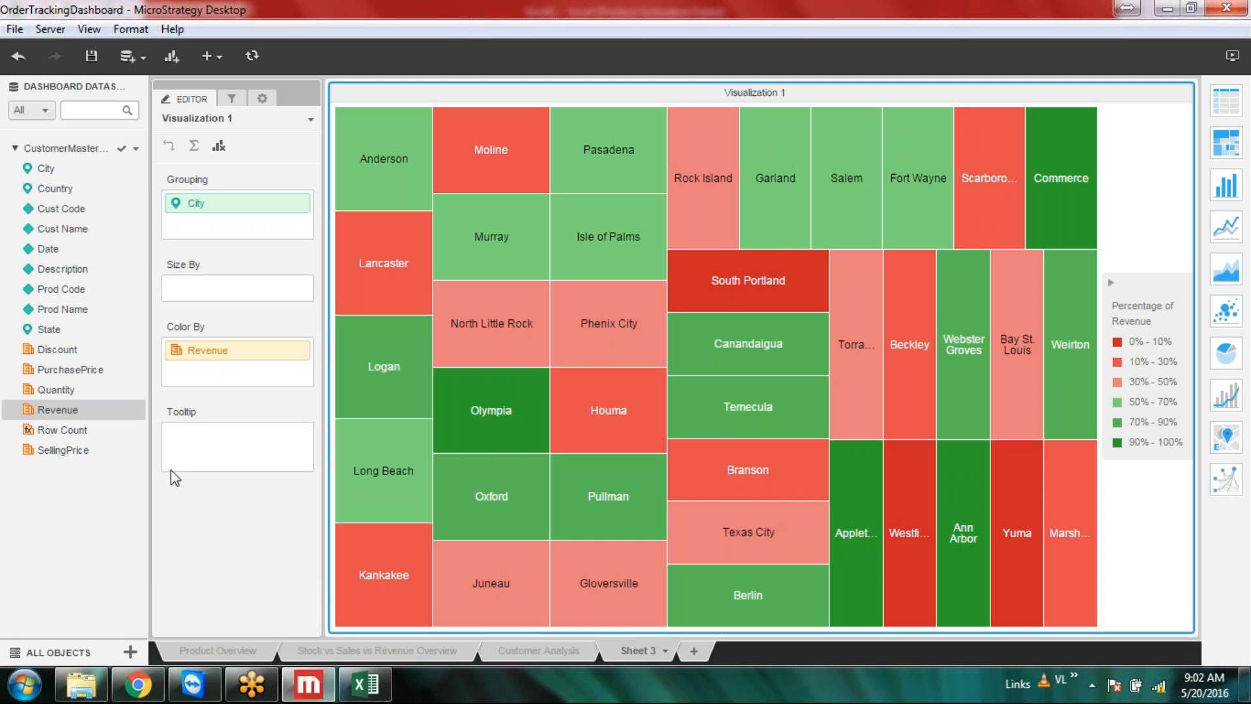
left_click_drag(62, 389, 181, 294)
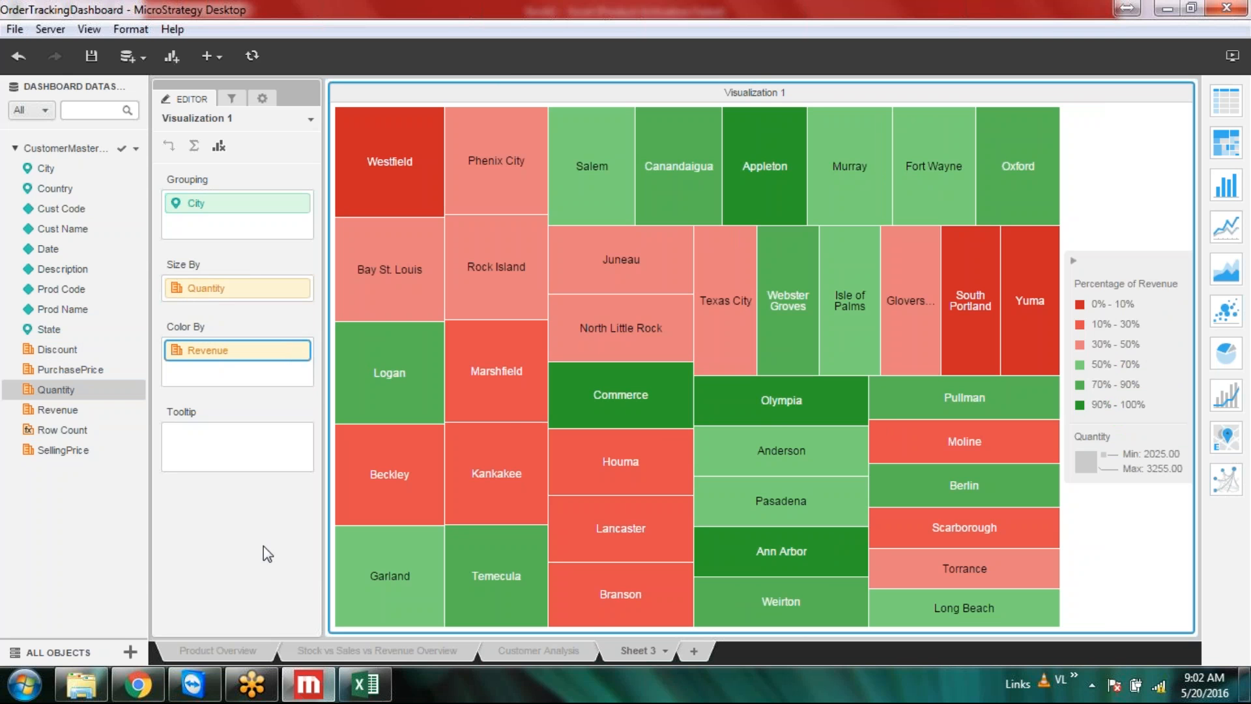
right_click(294, 350)
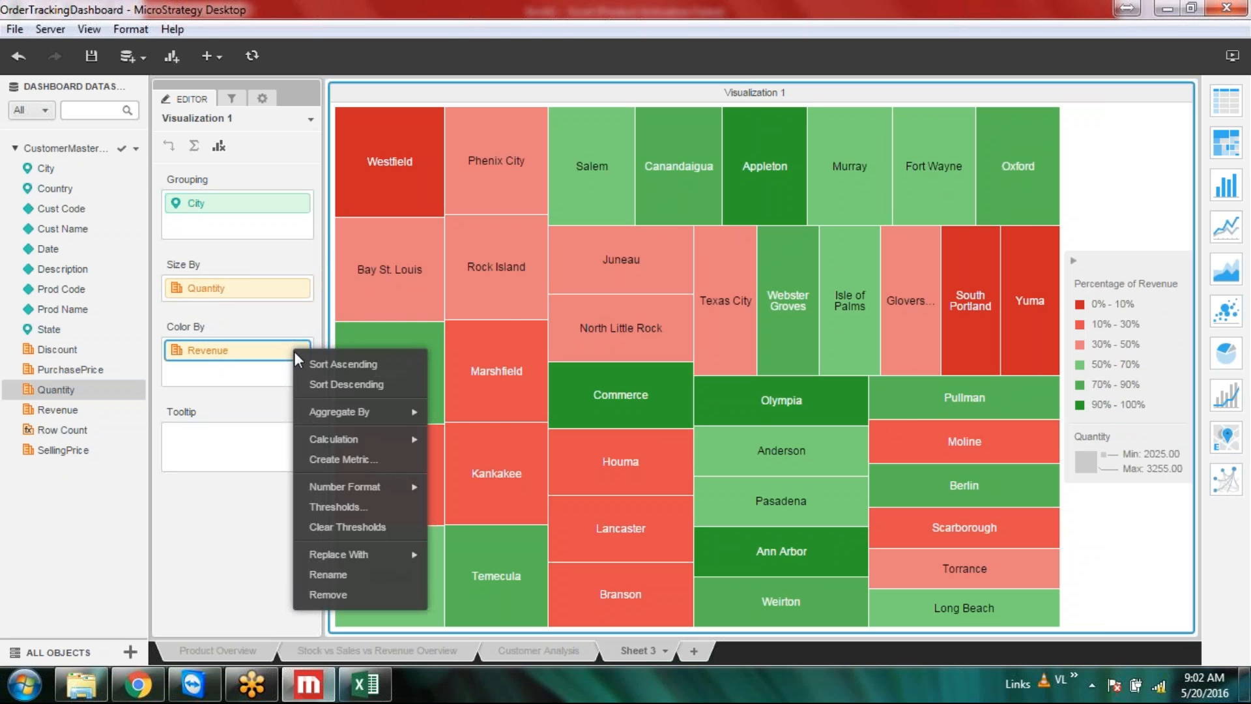
left_click(336, 595)
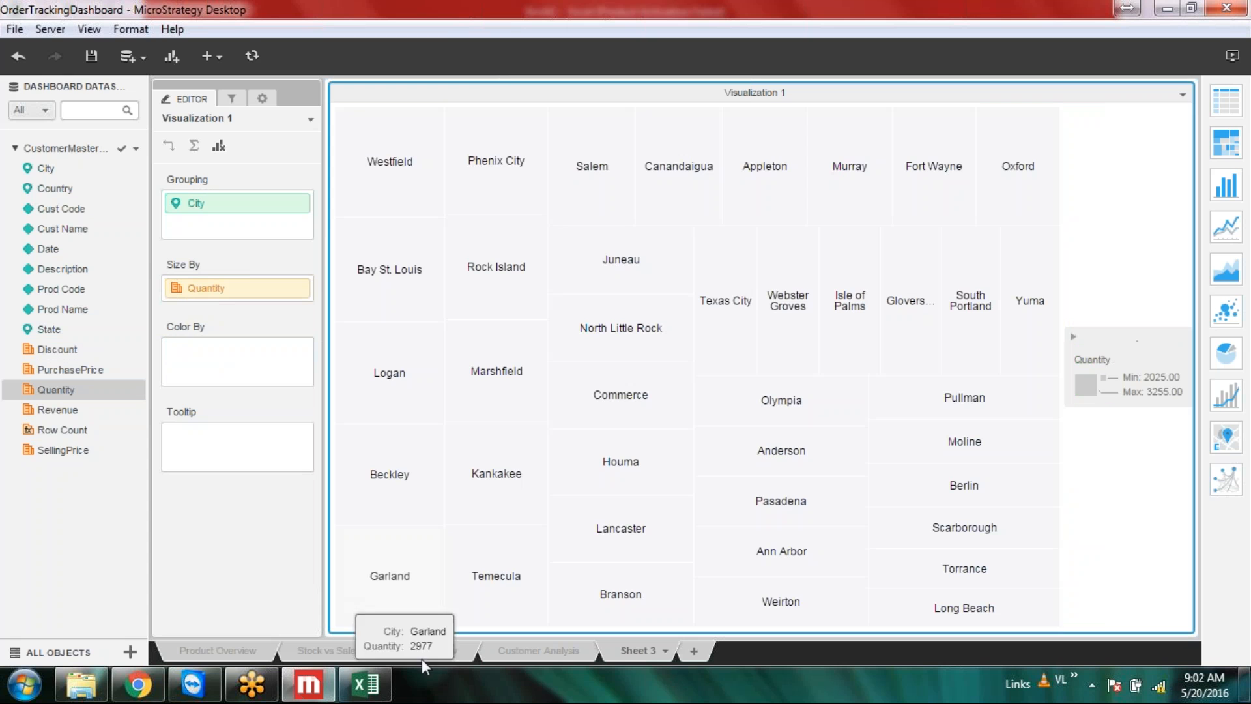
Step: Remove Quantity from the heat map's sizing and size and color the city tiles by SellingPrice
mouse_move(408, 189)
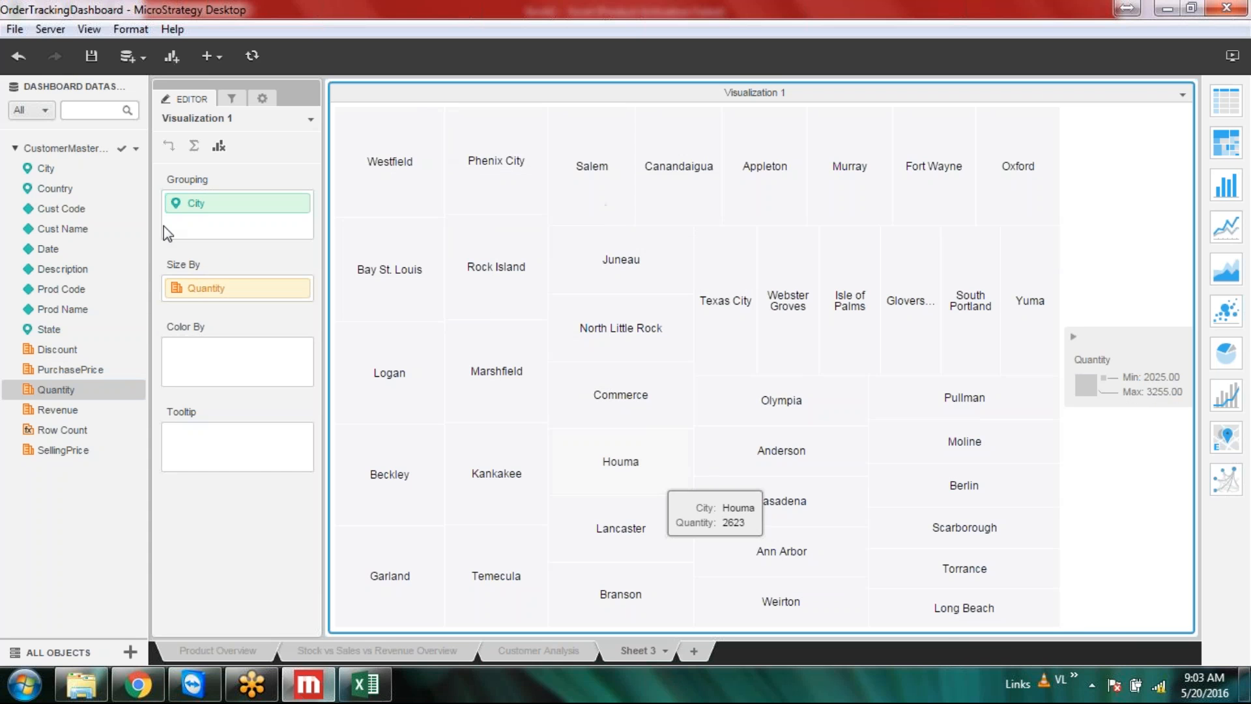
right_click(300, 299)
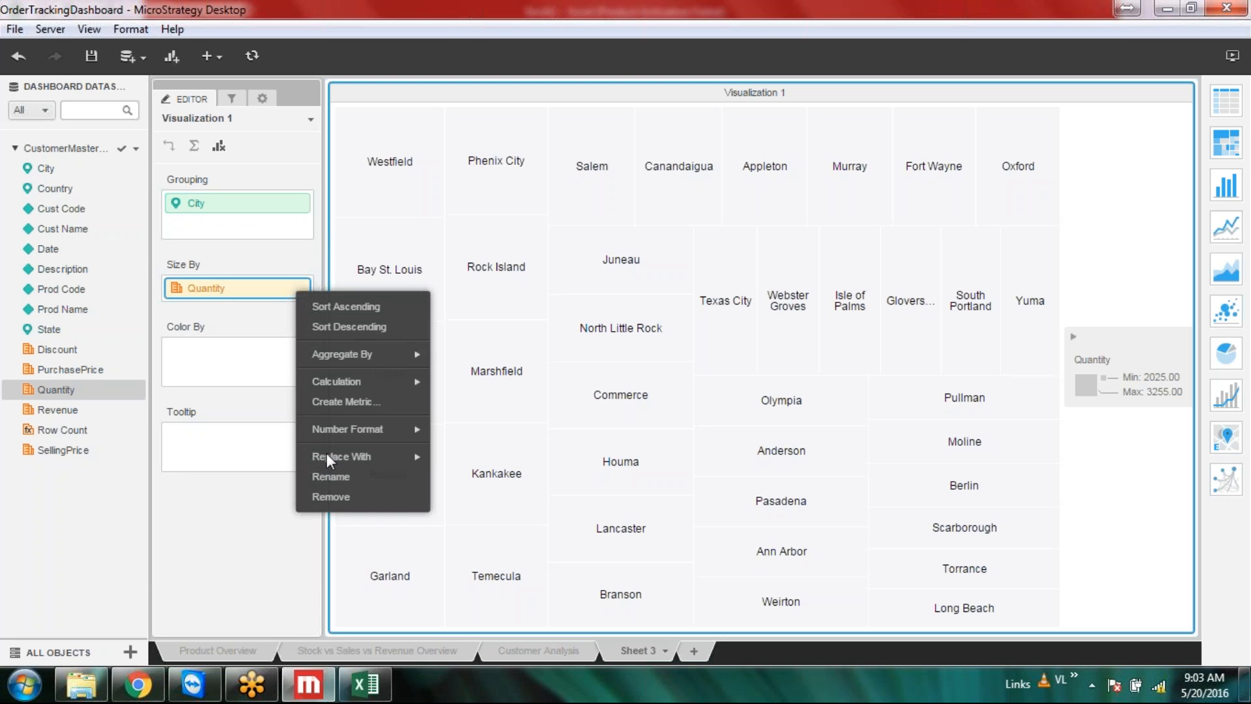
left_click(327, 491)
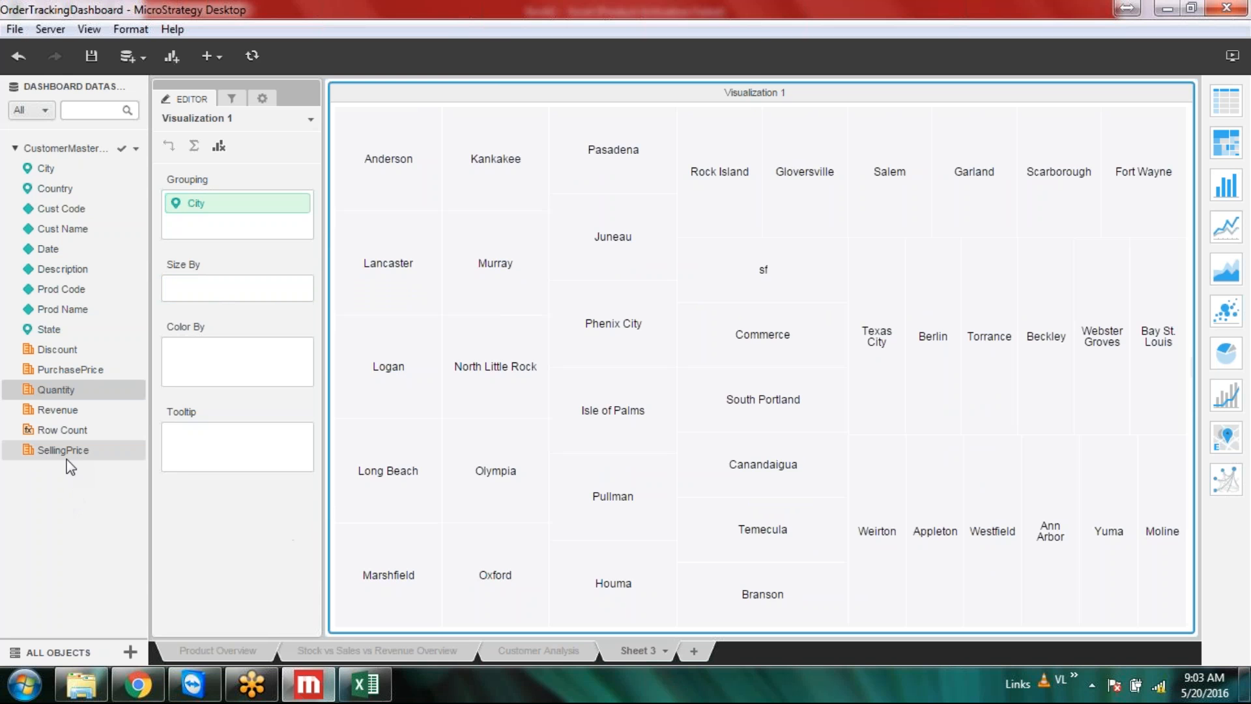
left_click_drag(62, 449, 224, 299)
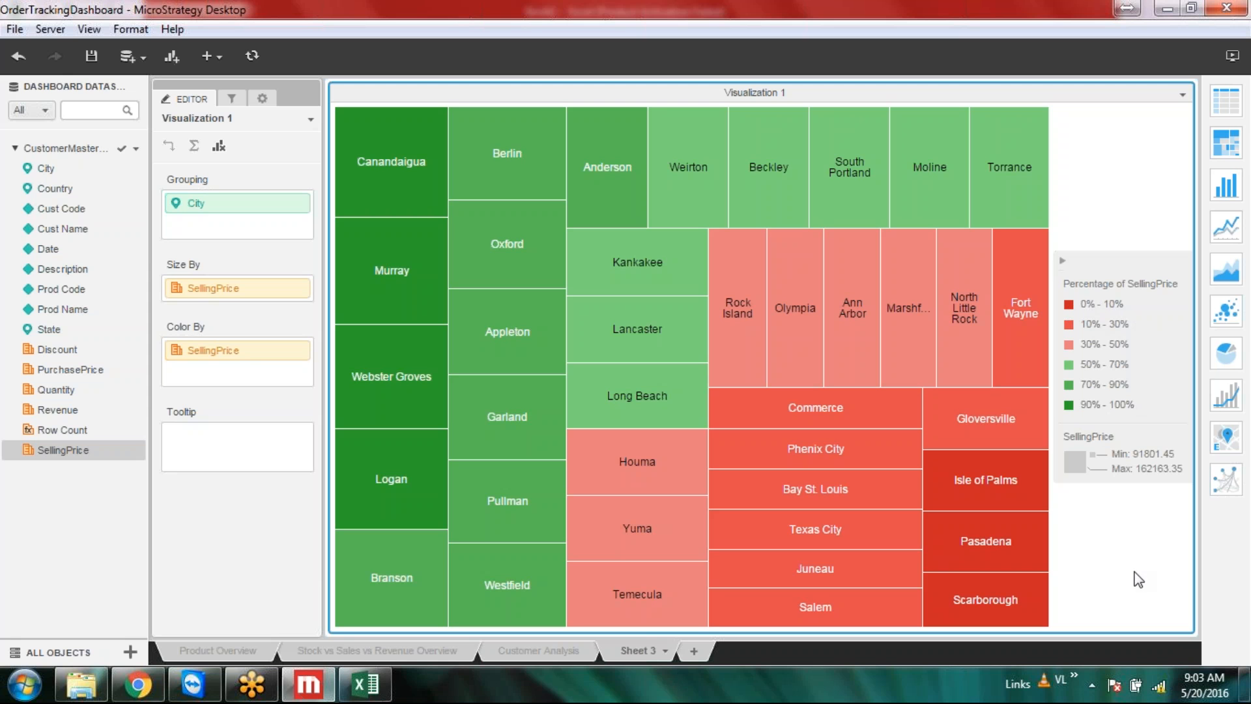
mouse_move(415, 142)
mouse_move(943, 496)
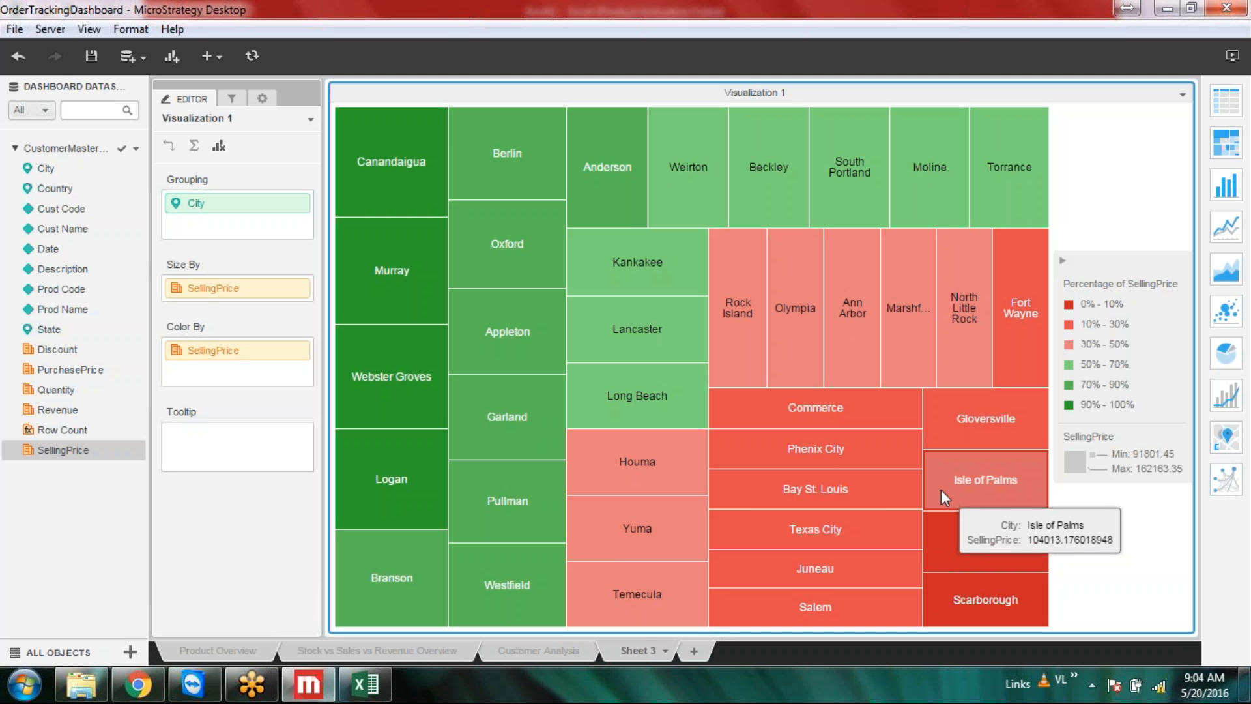
mouse_move(971, 528)
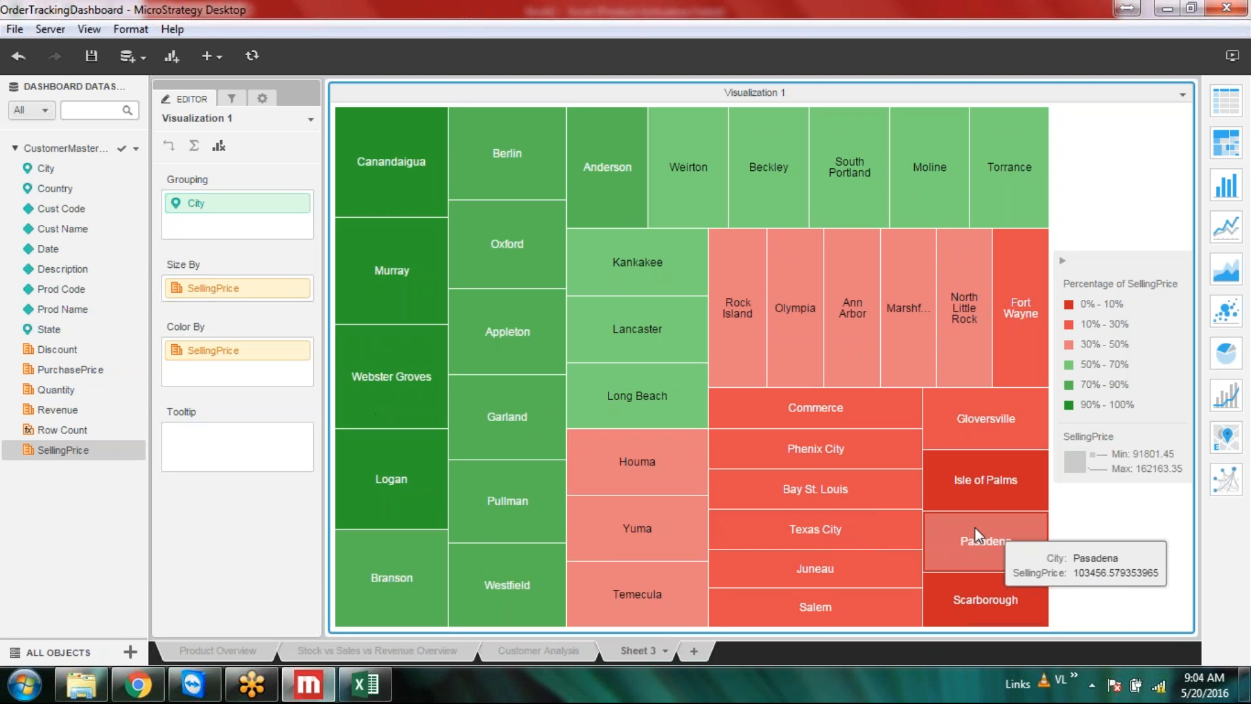
Step: Set the SellingPrice metric's number format to Fixed with no decimals and a thousands separator
right_click(967, 528)
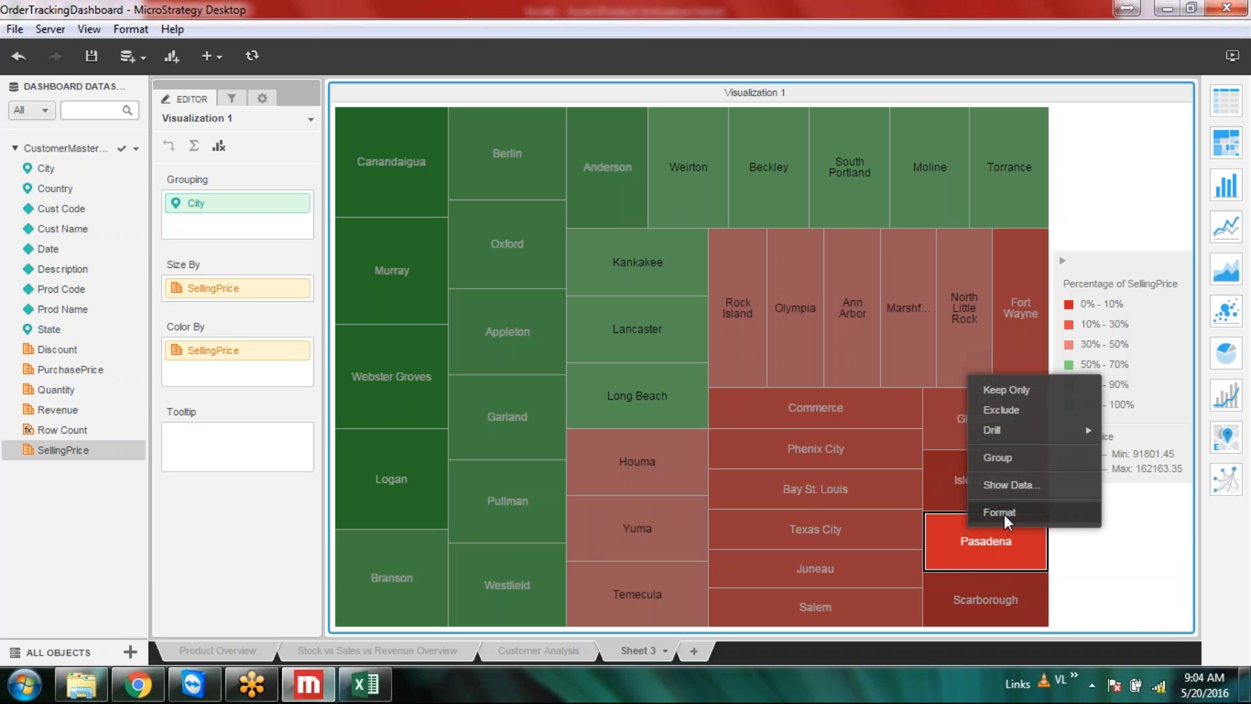
left_click(1134, 596)
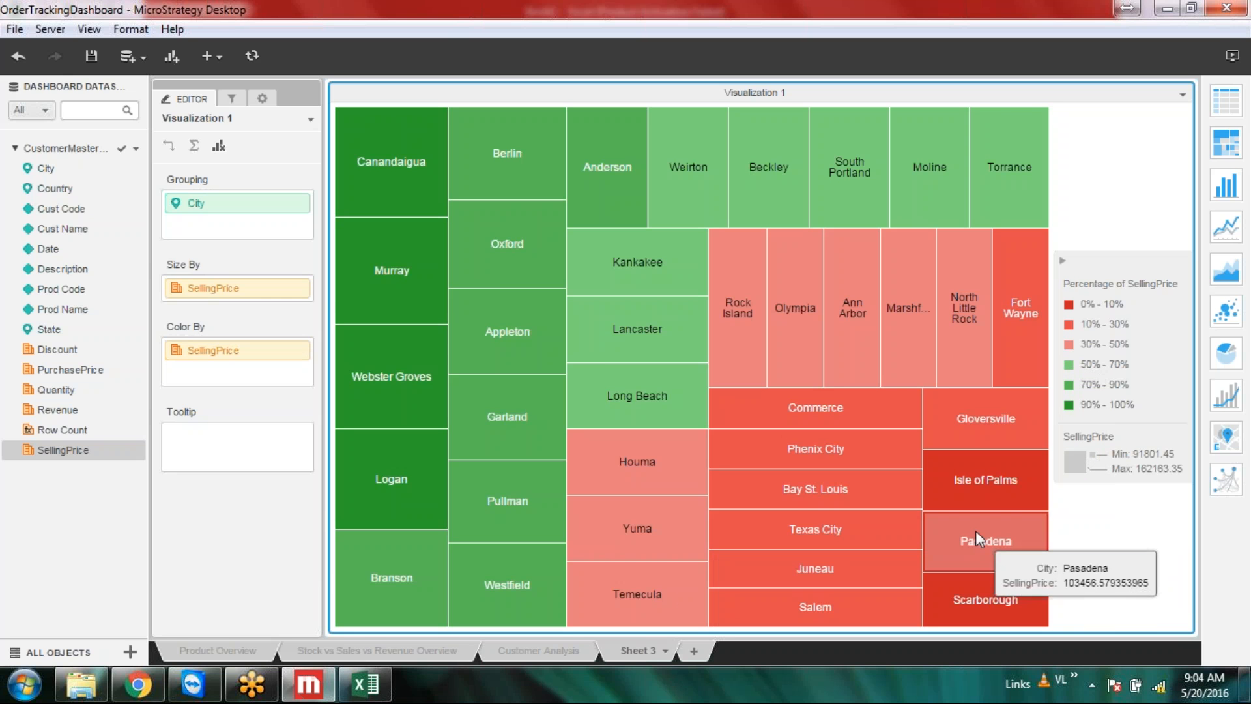
right_click(302, 291)
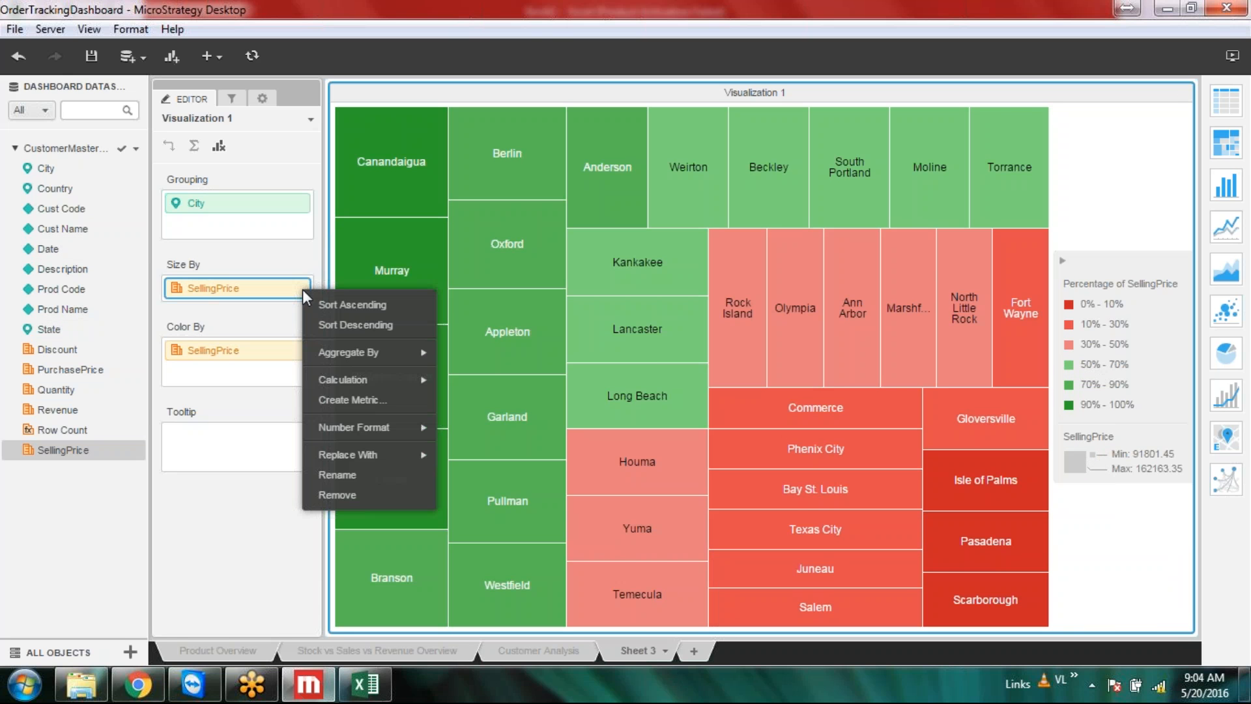
mouse_move(371, 424)
left_click(507, 437)
left_click(477, 482)
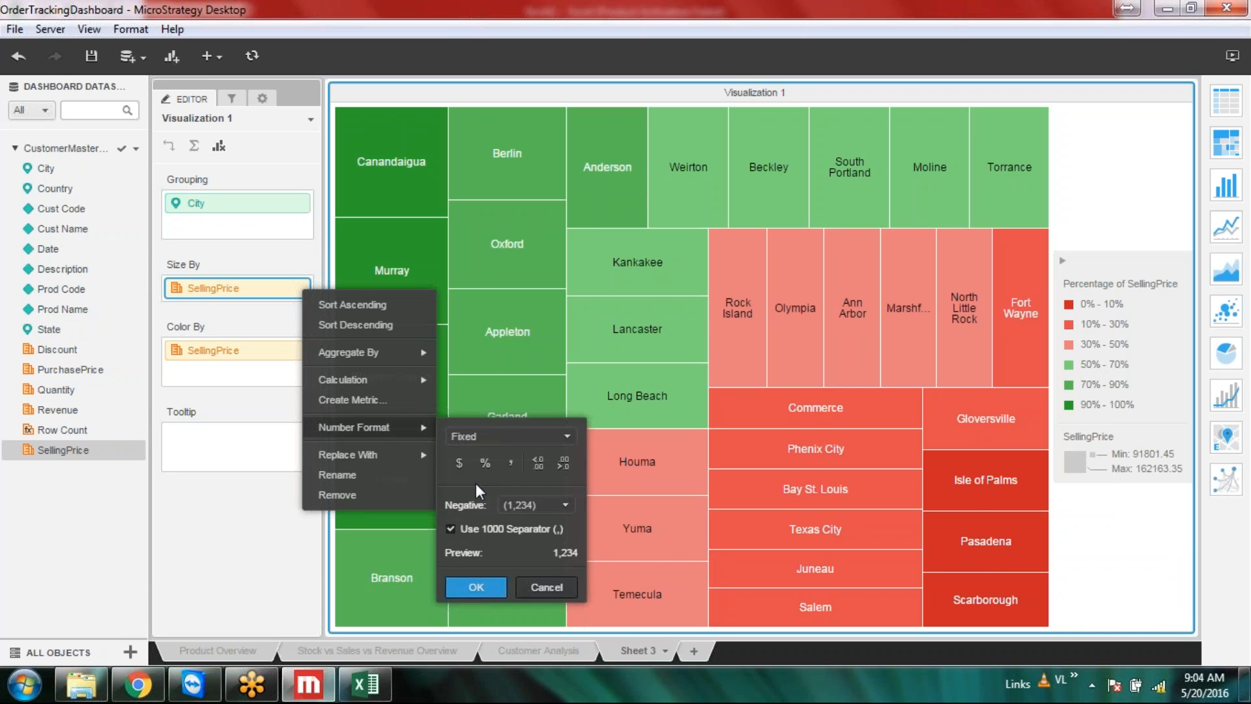
left_click(475, 587)
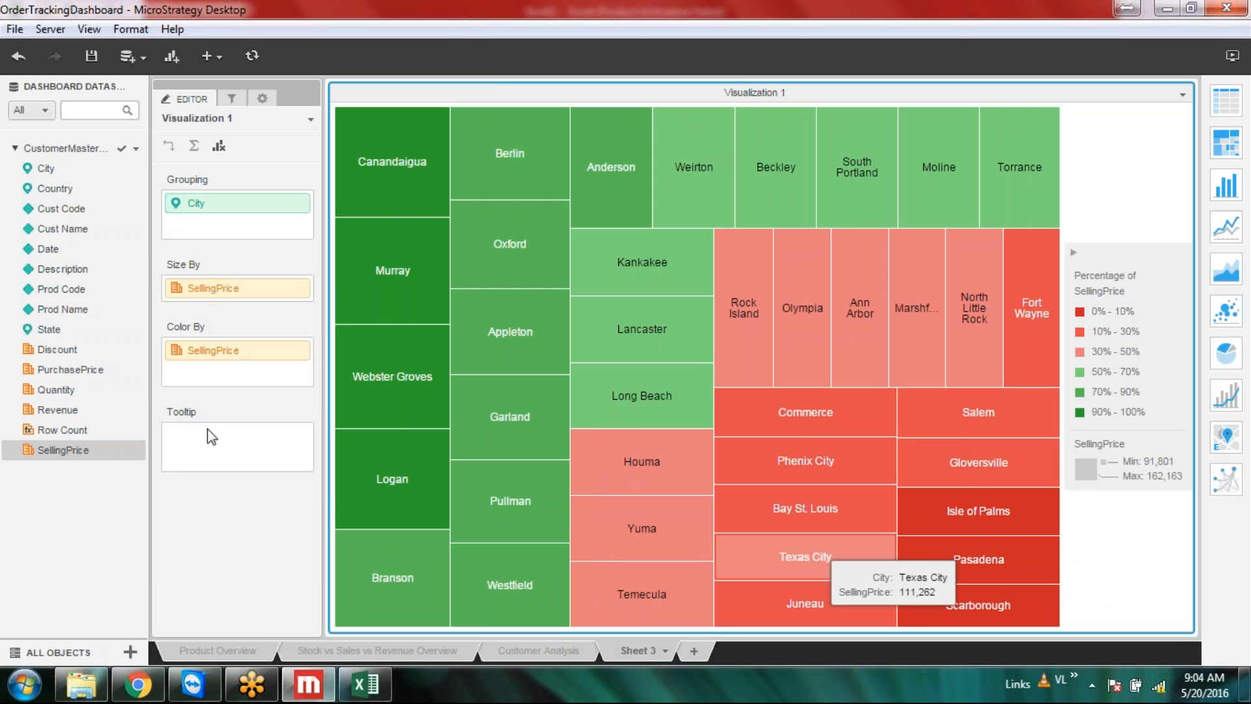
Step: Rename the heat map's SellingPrice metric as "Selling Price"
right_click(215, 288)
left_click(255, 467)
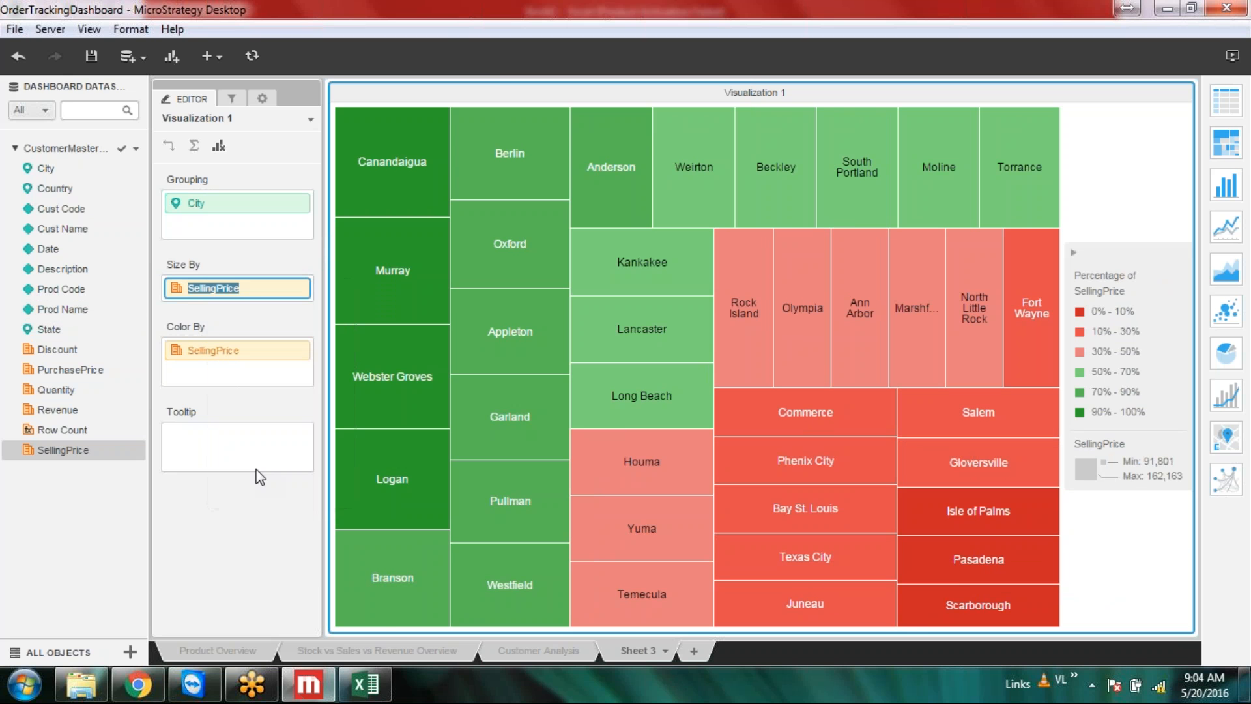
left_click(220, 289)
key("Return")
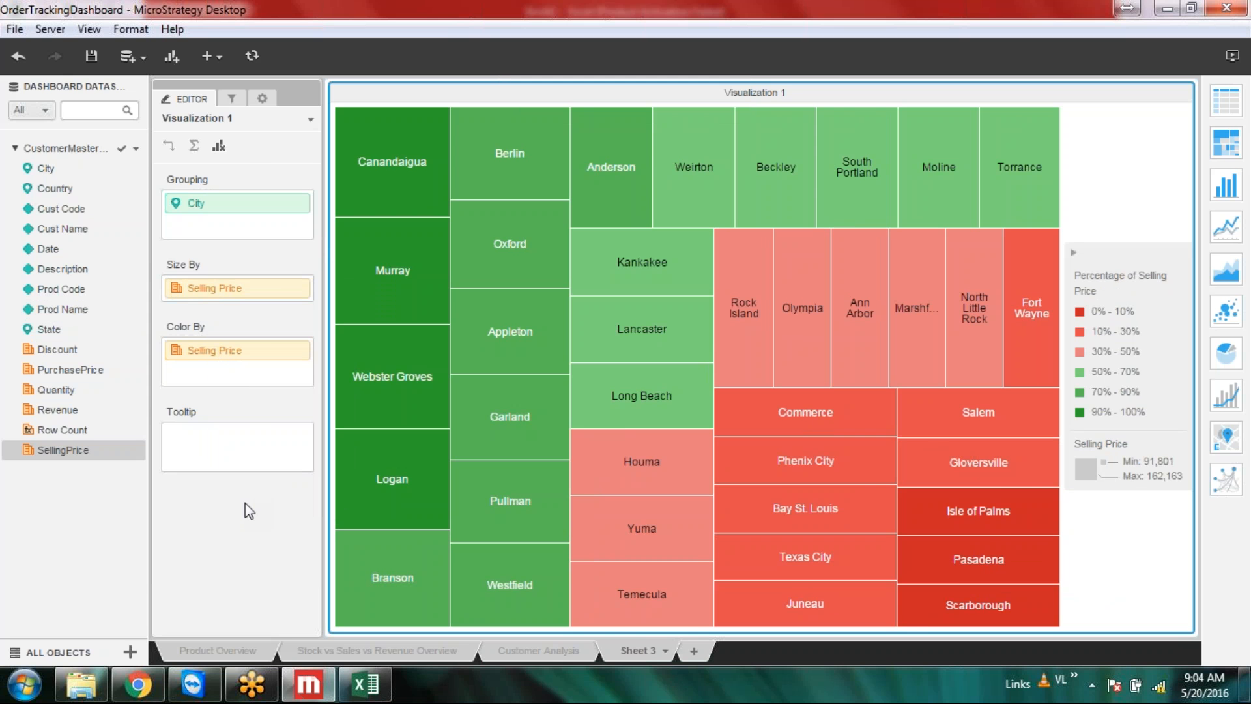
Step: Add Country to the heat map's grouping above City and check the Austria group
mouse_move(859, 464)
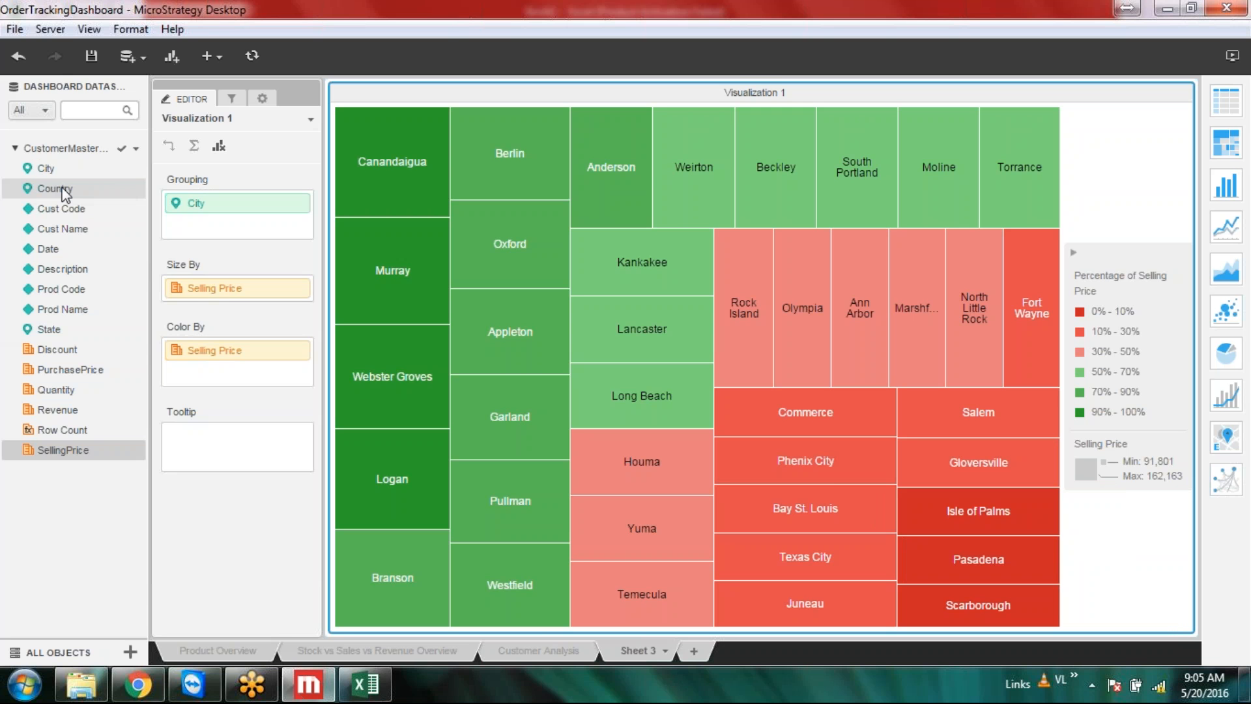
left_click_drag(63, 187, 188, 224)
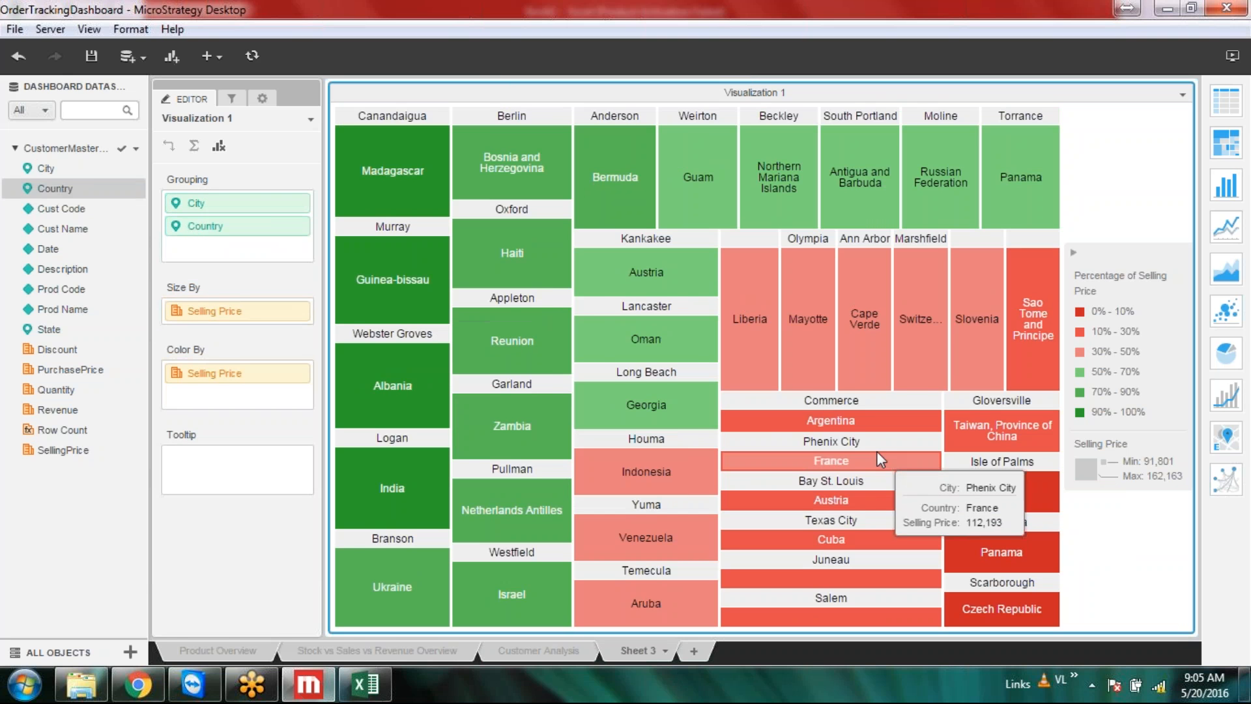
left_click_drag(229, 226, 230, 194)
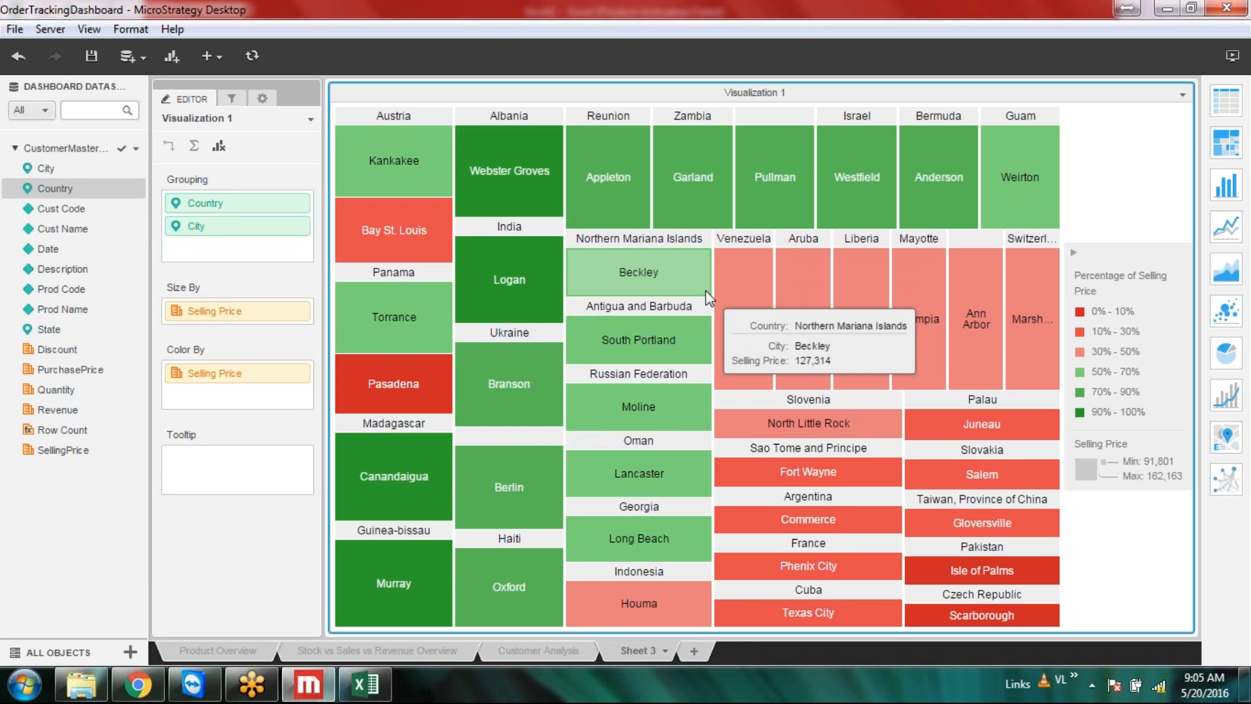
left_click(399, 115)
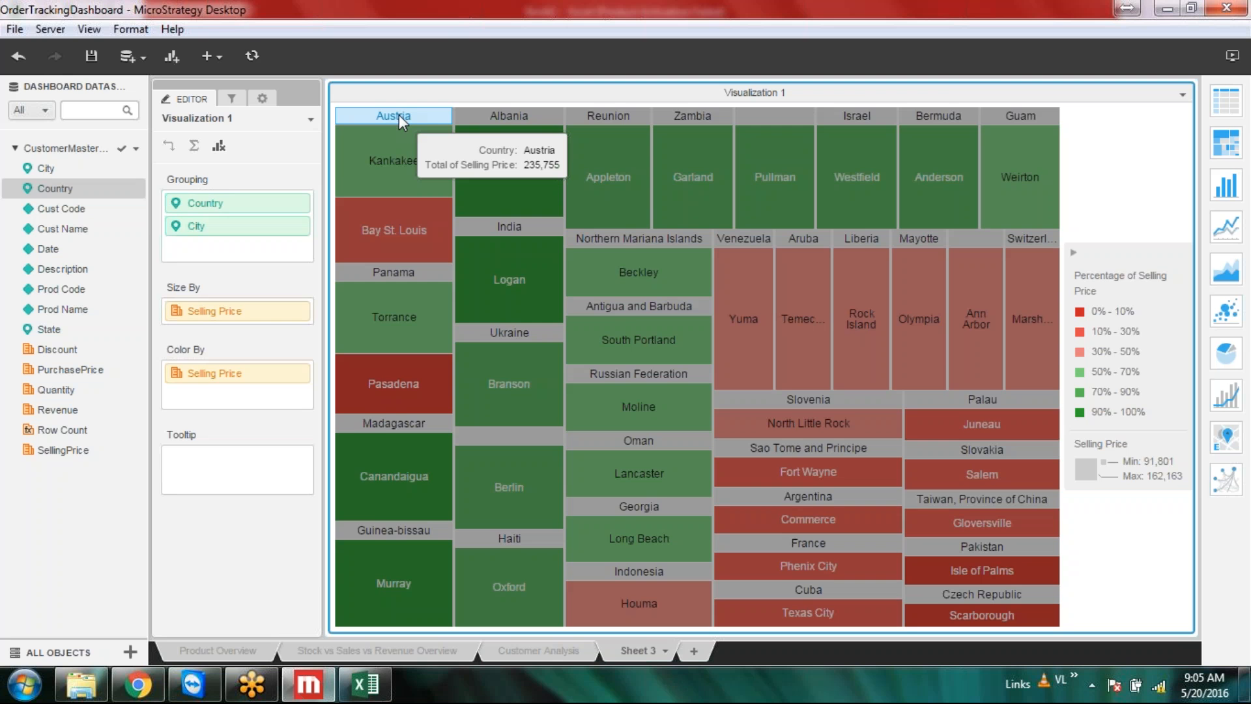
left_click(400, 115)
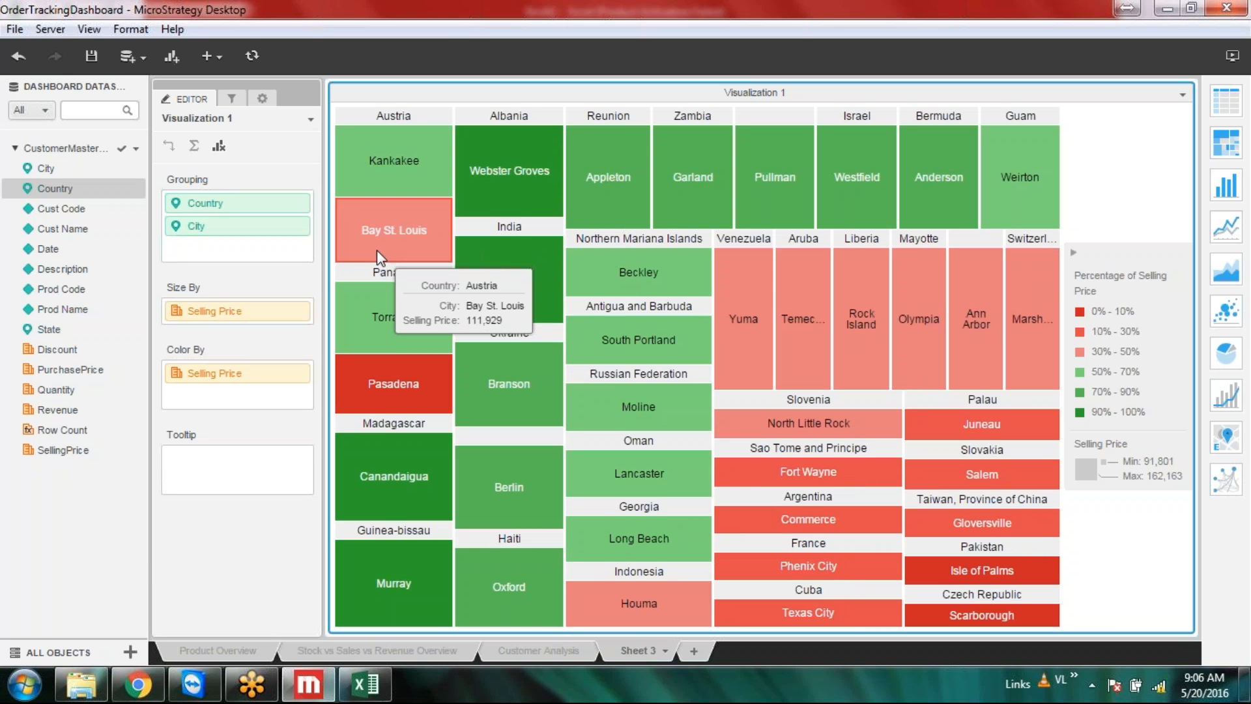
Step: Rename the heat map's Selling Price metric as "Sales"
right_click(275, 376)
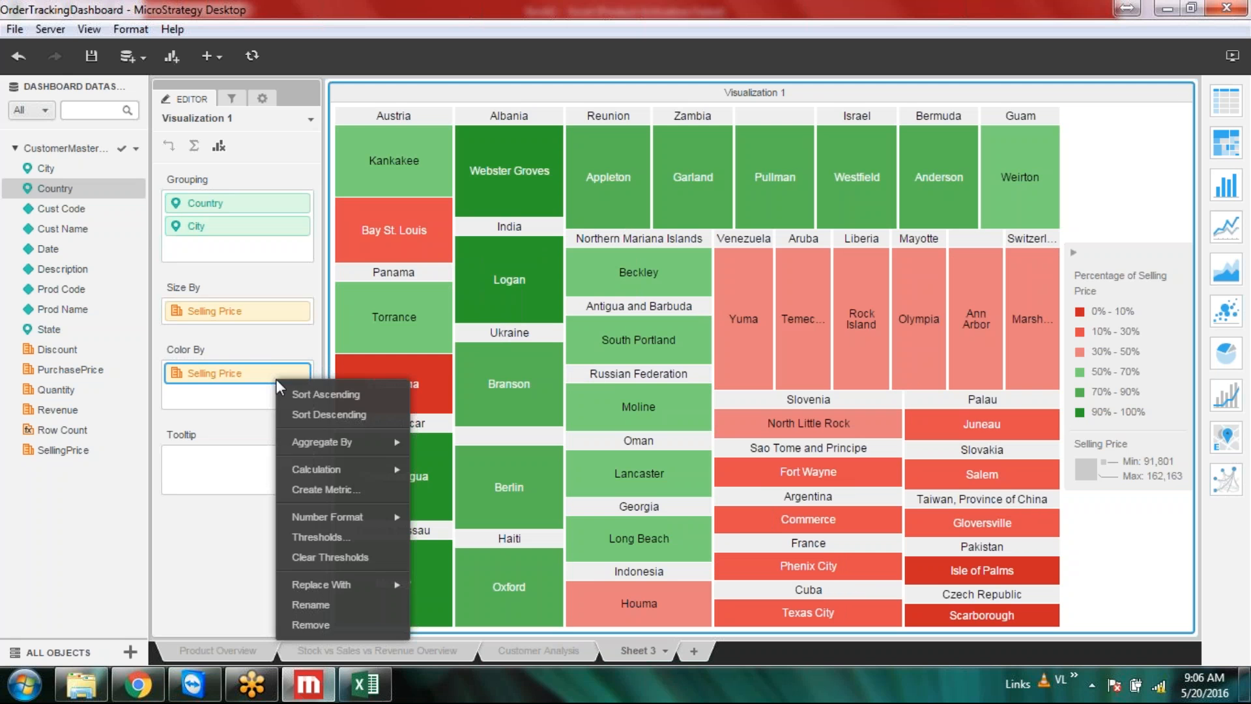
left_click(331, 607)
type("Sales")
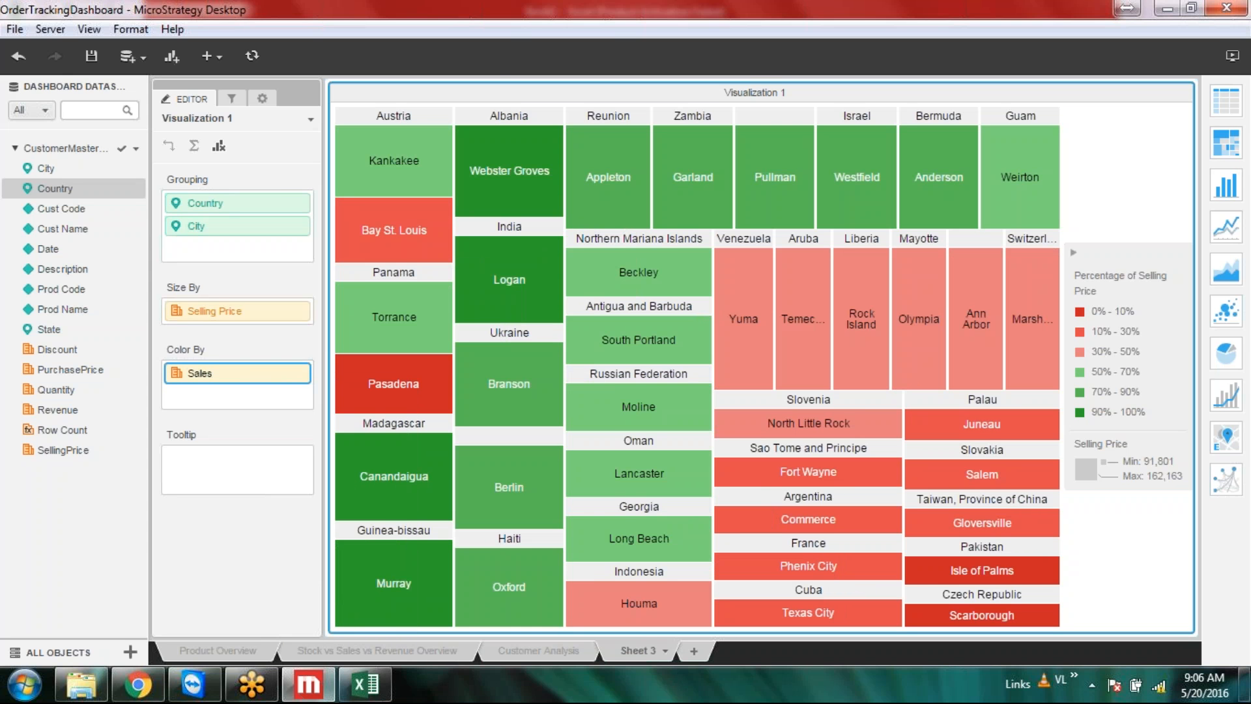
key("Return")
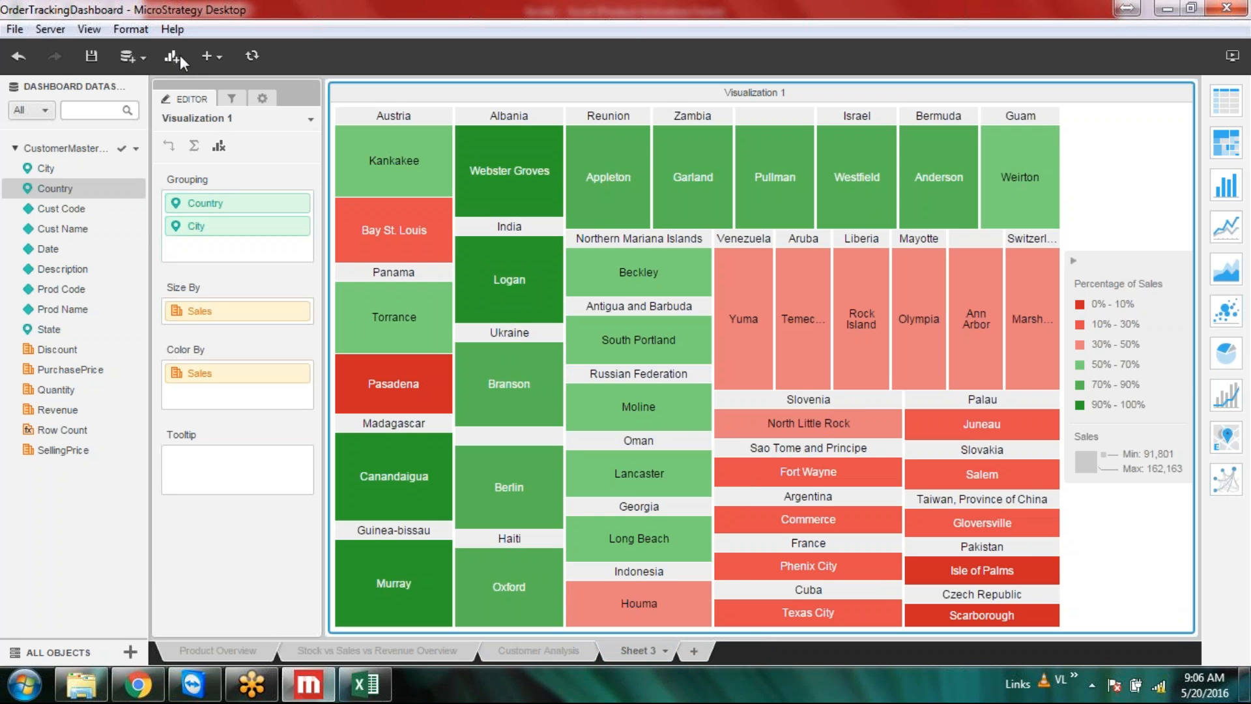
Step: Duplicate the heat map and remove Country from the original's grouping so it groups by City only
left_click(1181, 97)
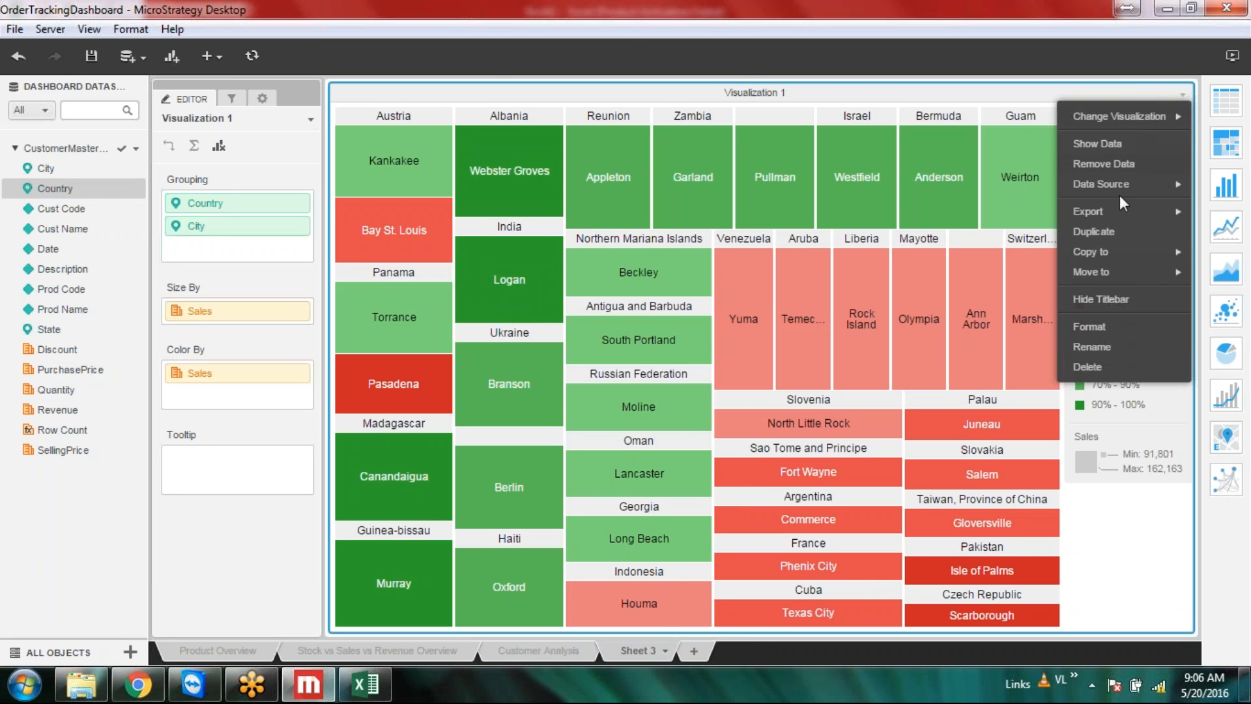
left_click(1112, 232)
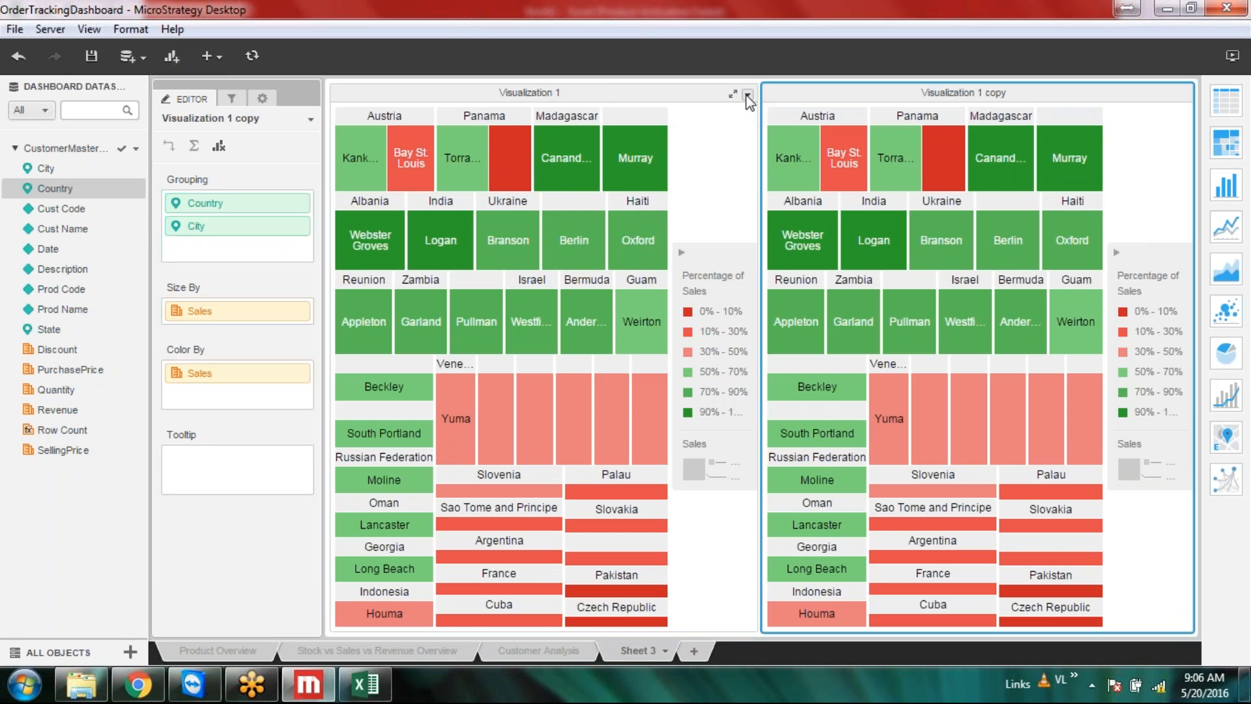
left_click(745, 95)
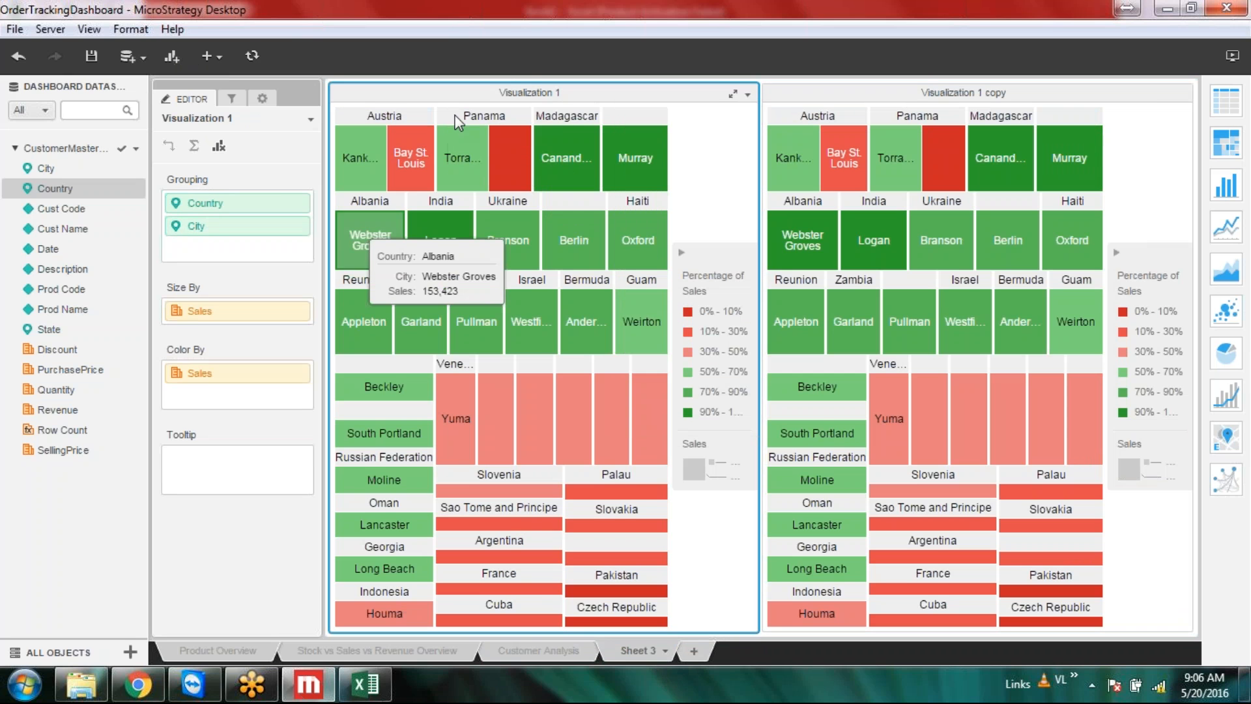
right_click(297, 234)
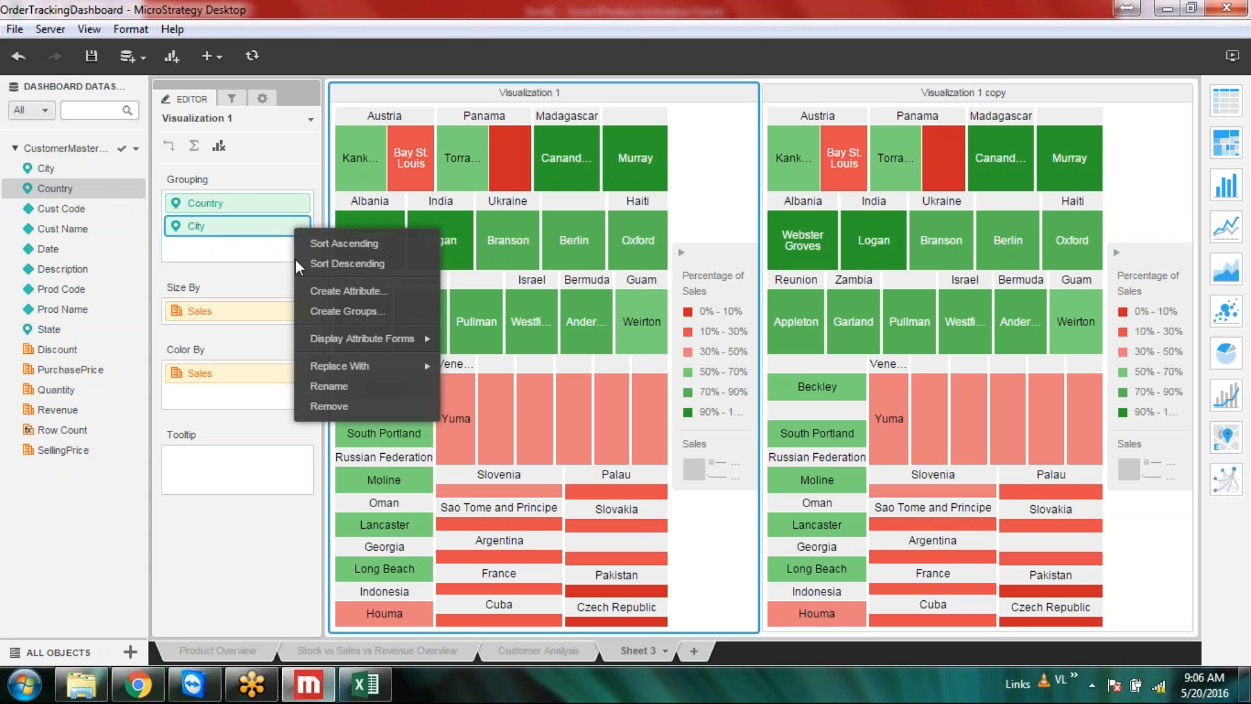
right_click(291, 201)
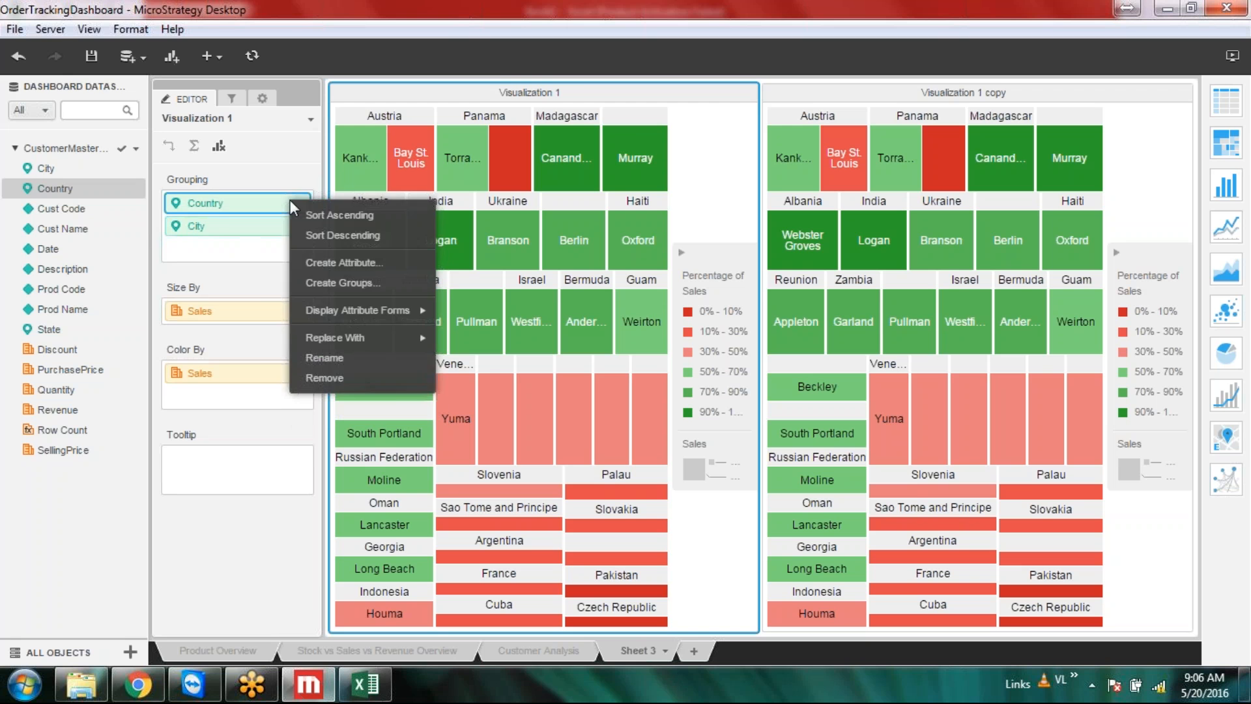
left_click(318, 377)
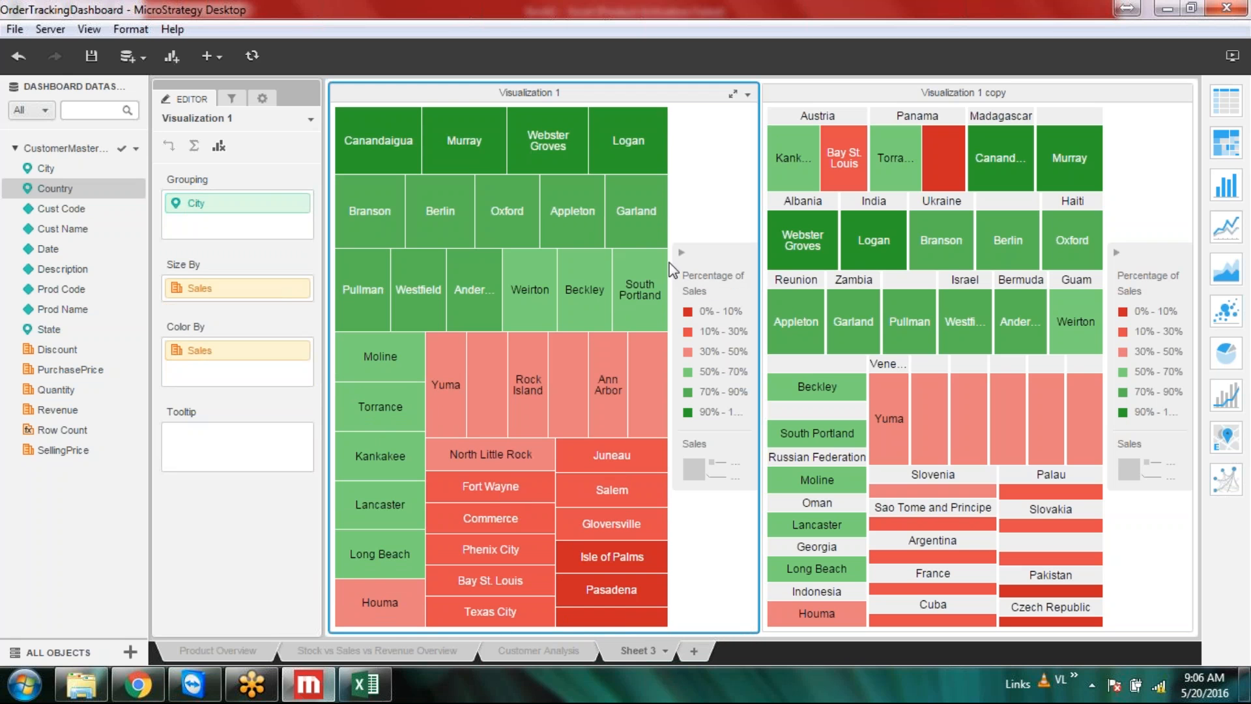
Step: Collapse the legends of both heat maps and save the dashboard
left_click(263, 99)
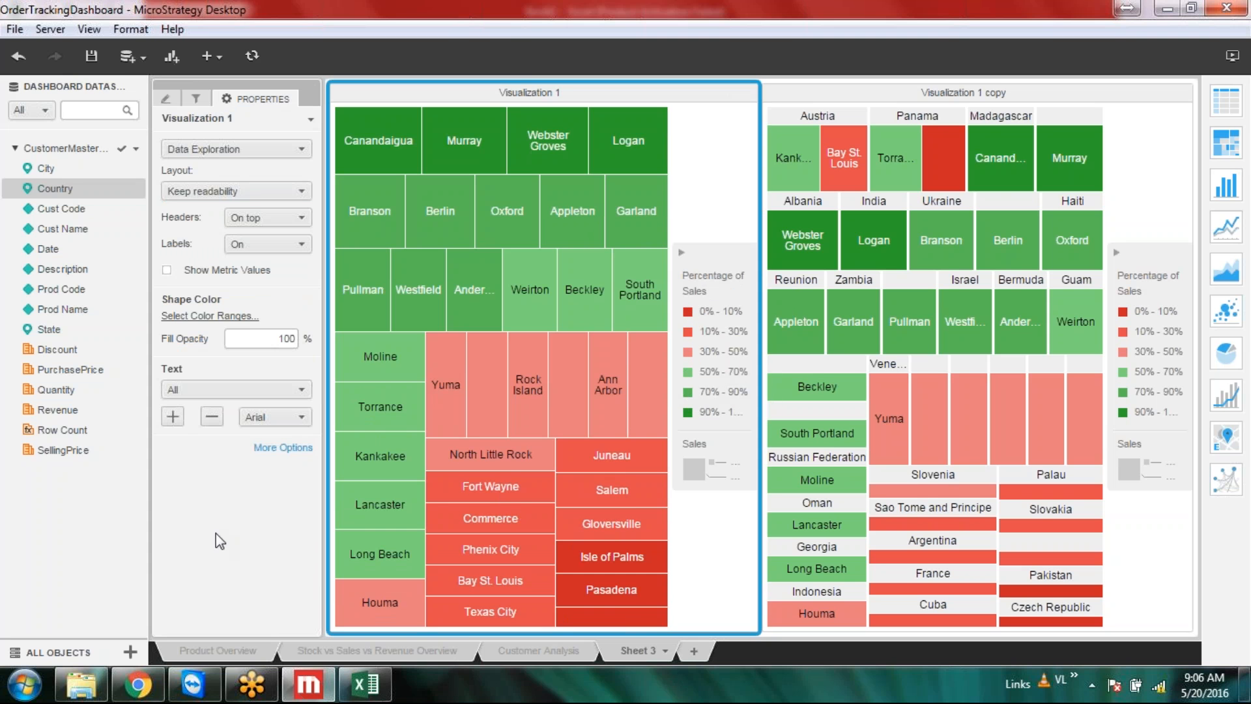
left_click(682, 253)
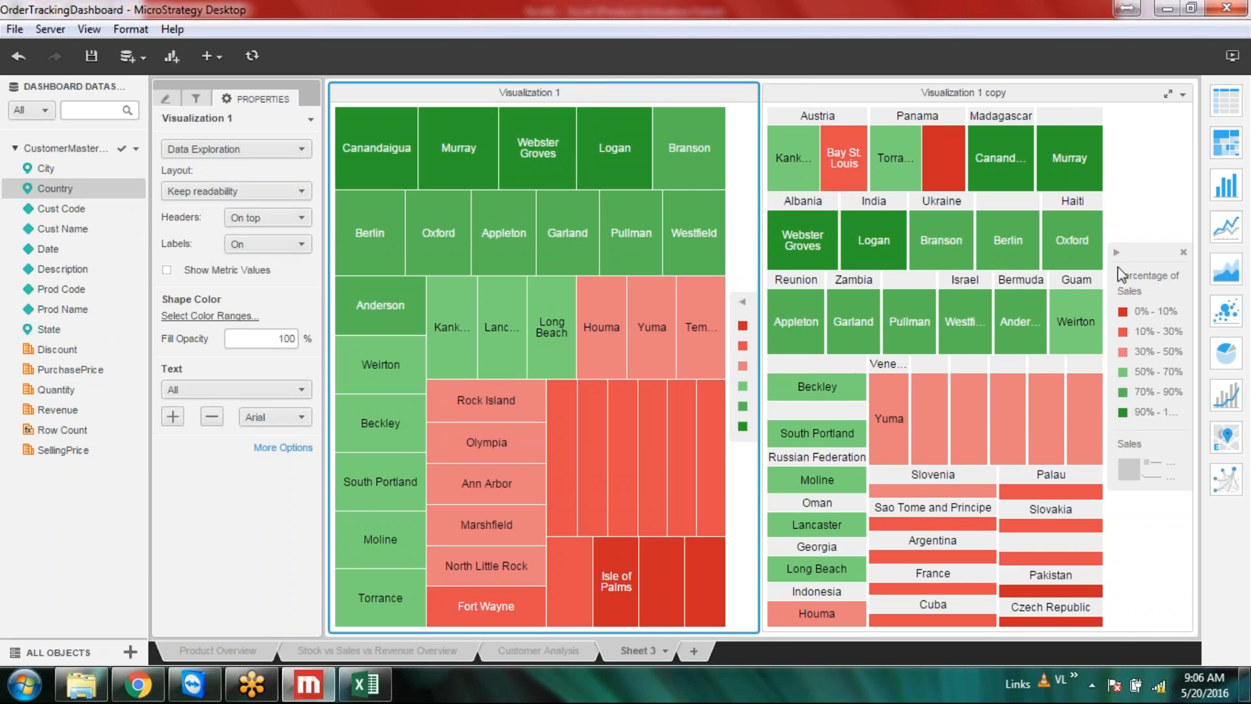
left_click(1117, 253)
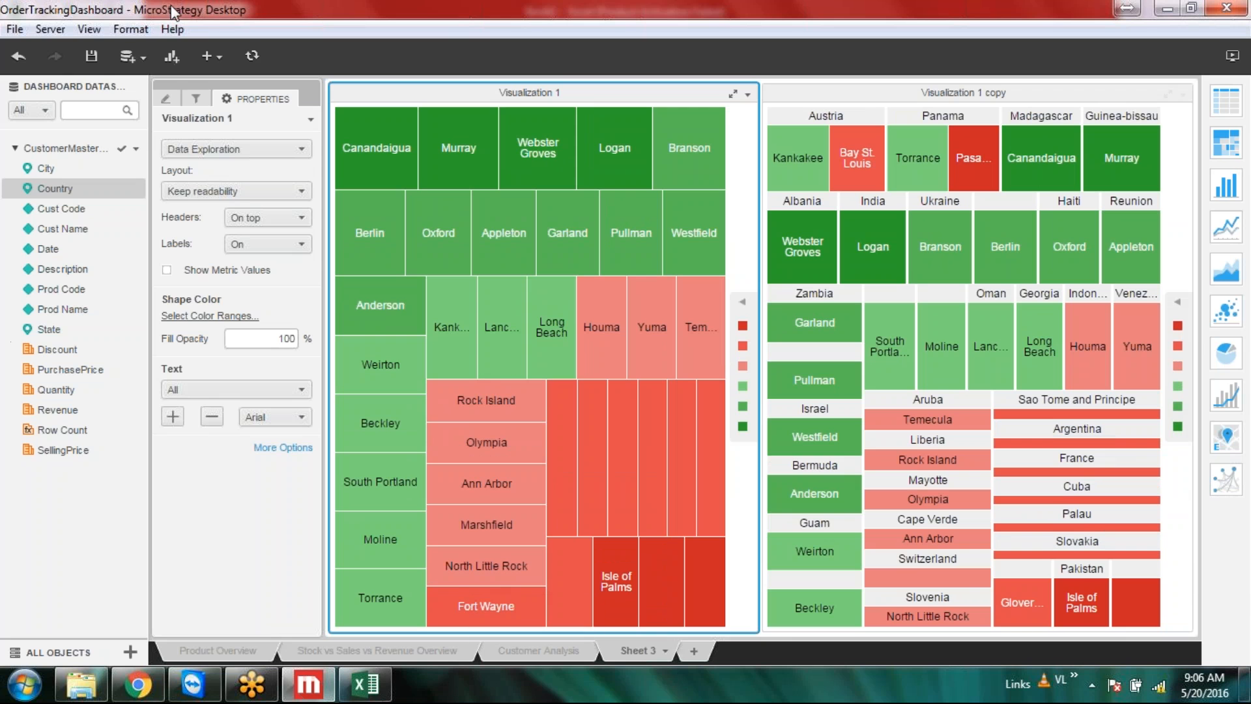
left_click(96, 57)
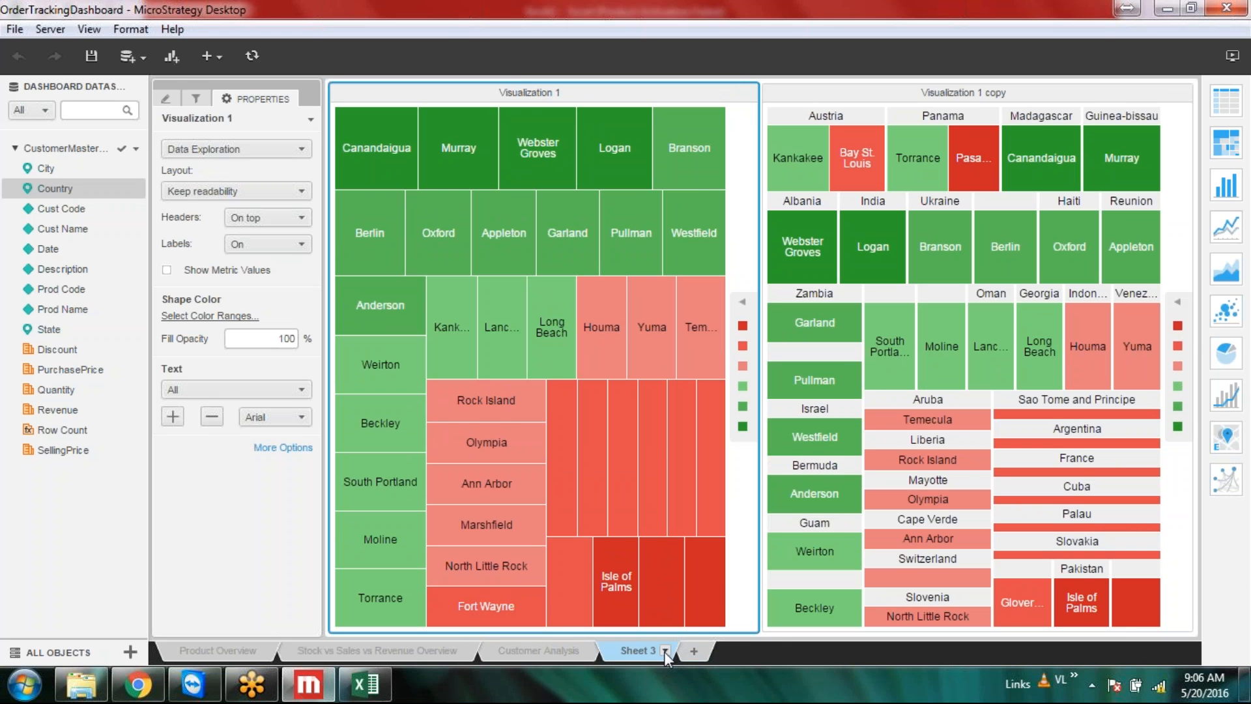
Step: Rename the heat map grouped only by City as "State wise Sales"
left_click(748, 93)
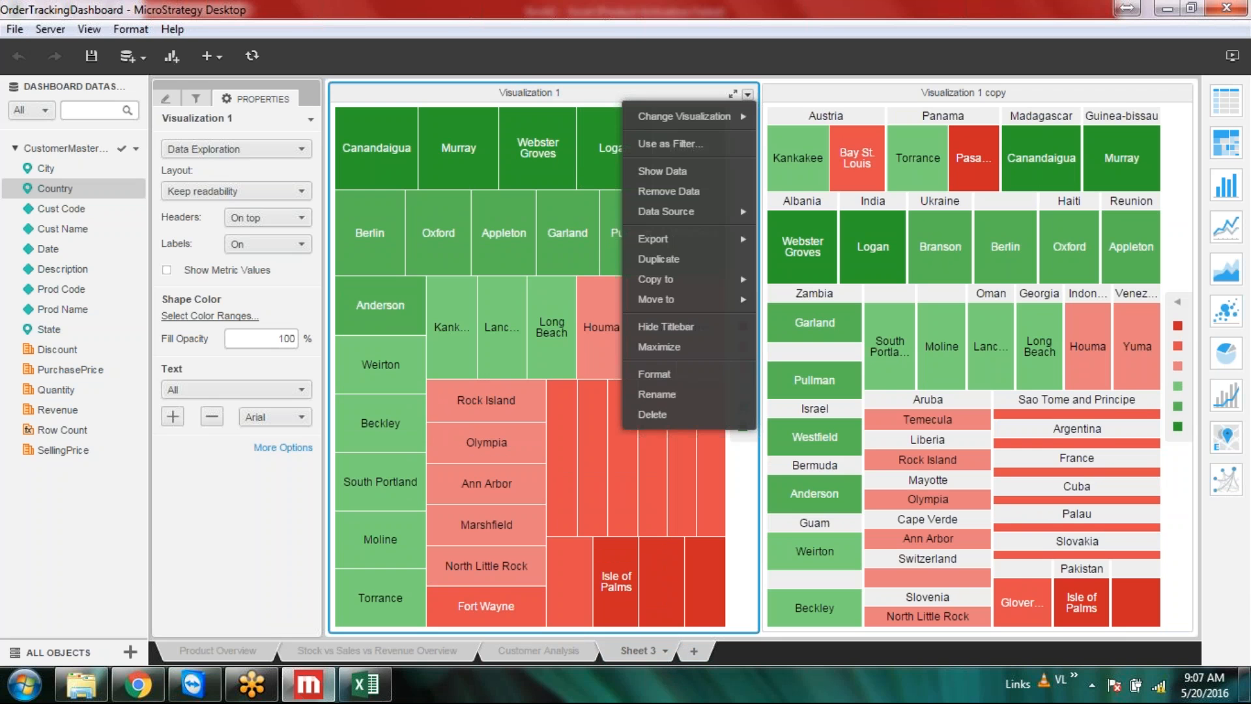
left_click(655, 389)
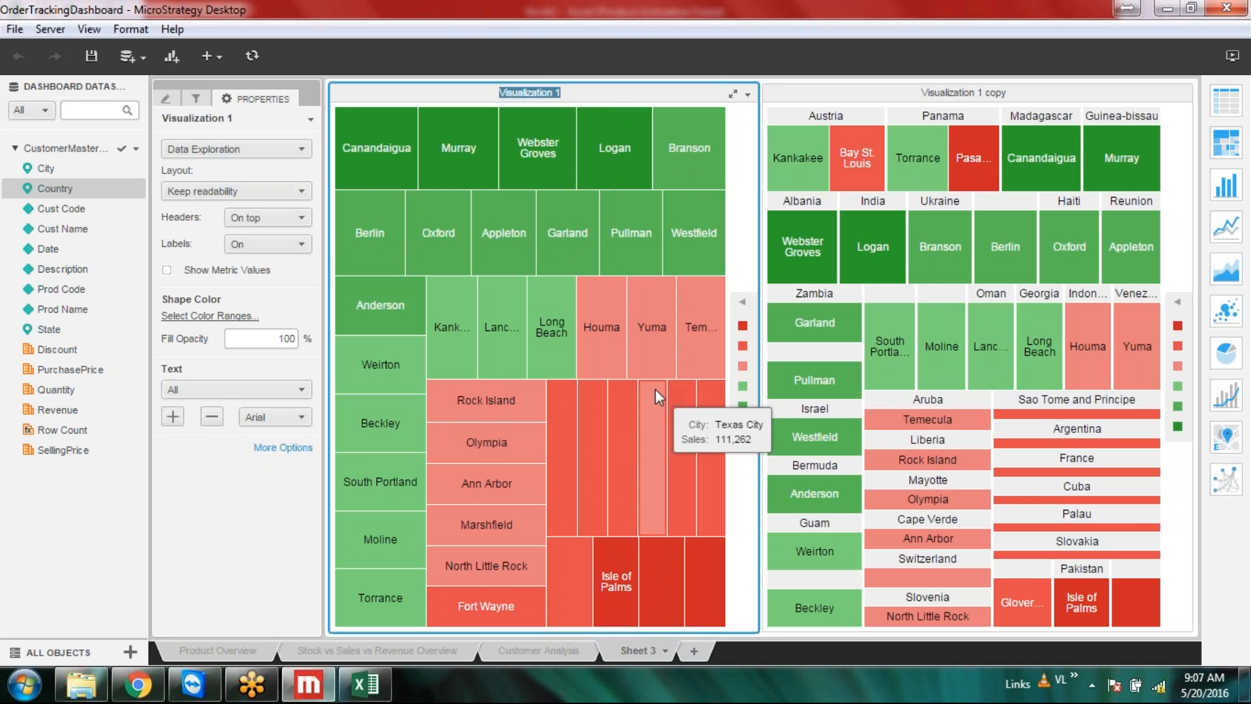
type("Satate")
key("BackSpace")
type("te wise Sales")
key("Return")
Step: Rename the duplicated heat map grouped by Country and City as "Country wise Sales"
left_click(1182, 97)
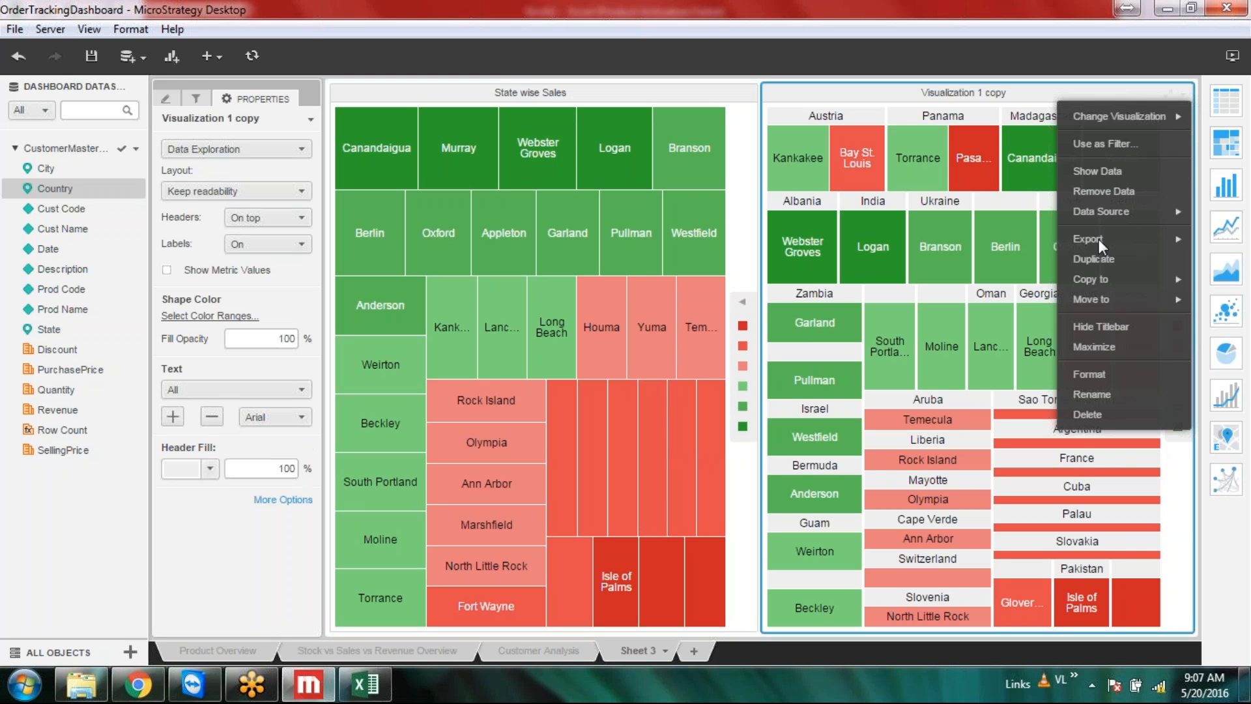
left_click(1106, 396)
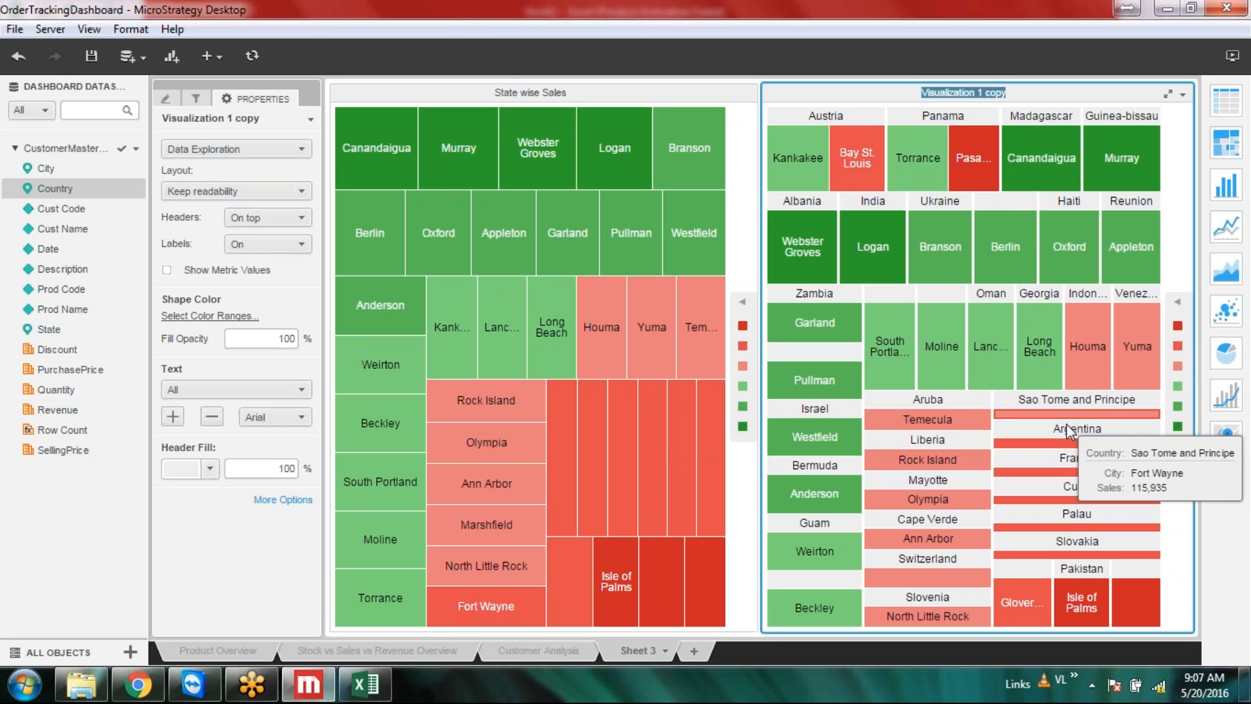
type("C")
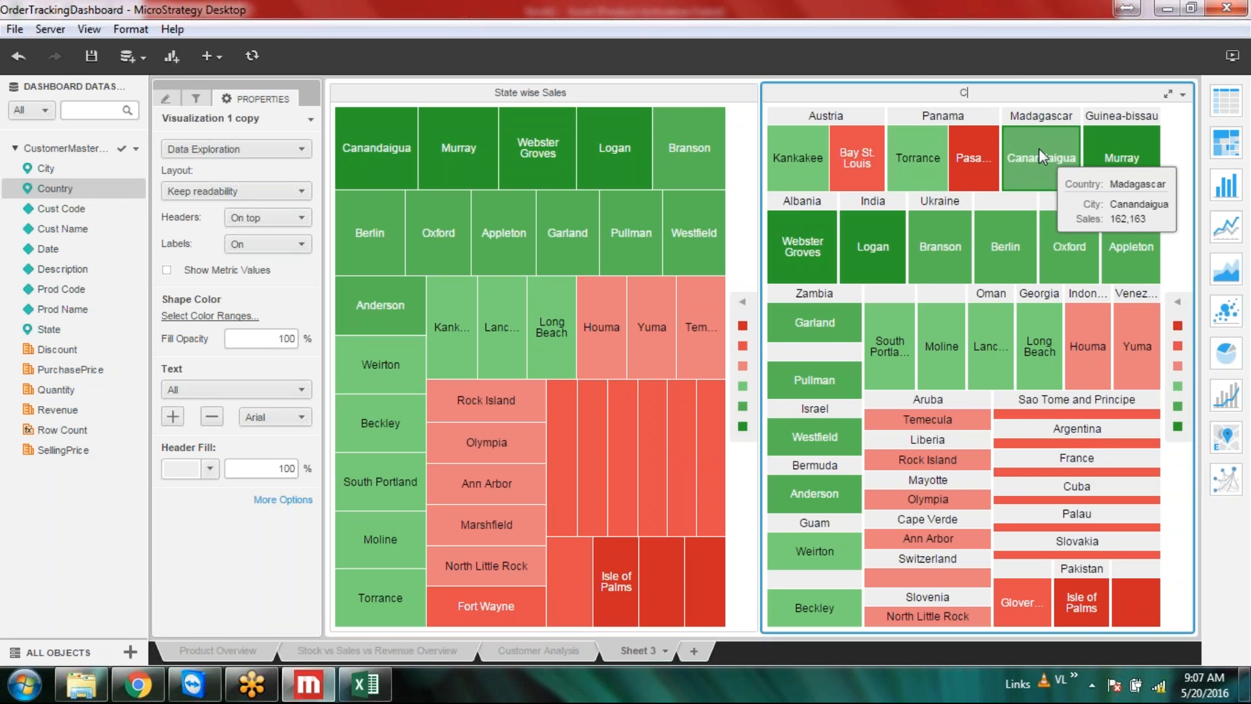
type("ountry wise Sales")
left_click(255, 560)
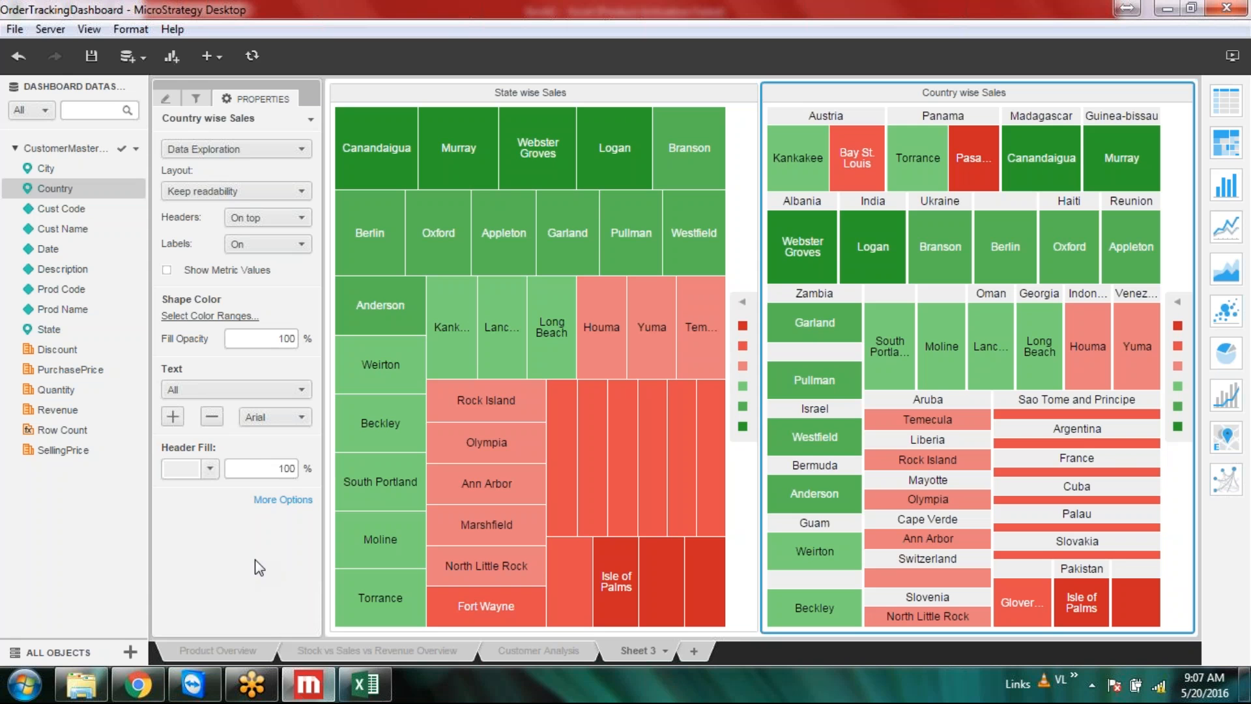
Step: Rename Sheet 3 as "Sales by Region"
left_click(666, 650)
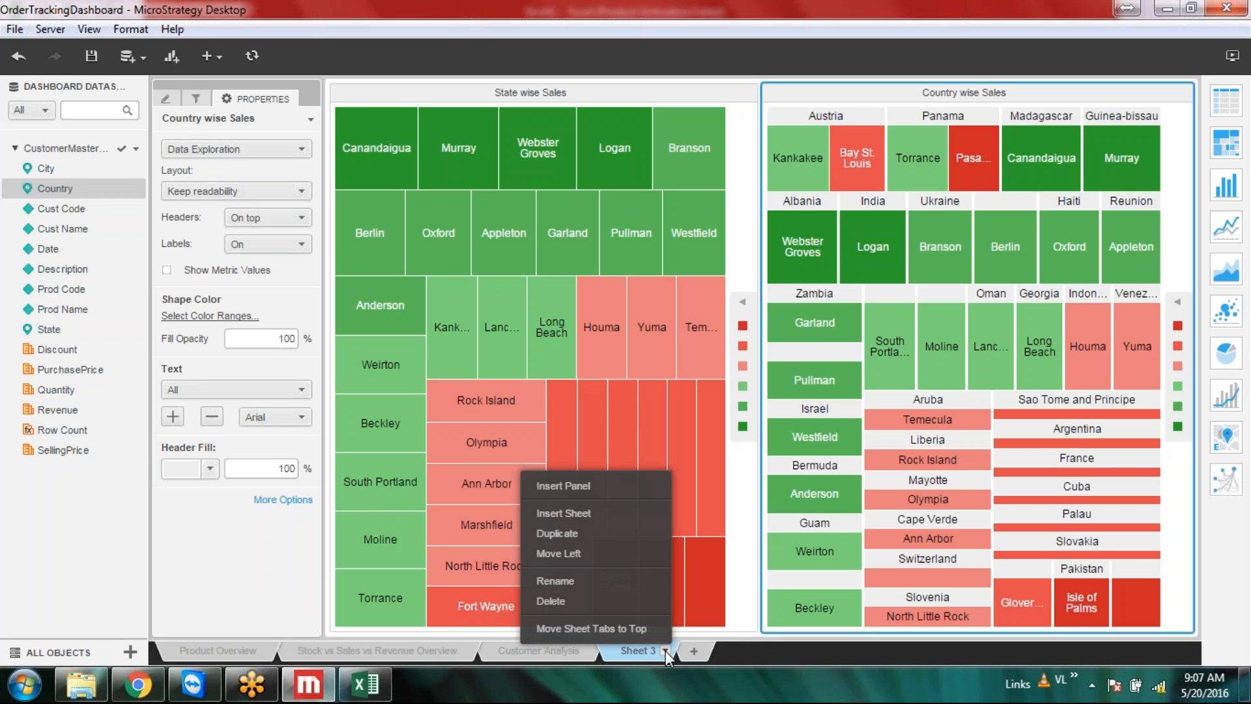
left_click(573, 580)
type("Sales")
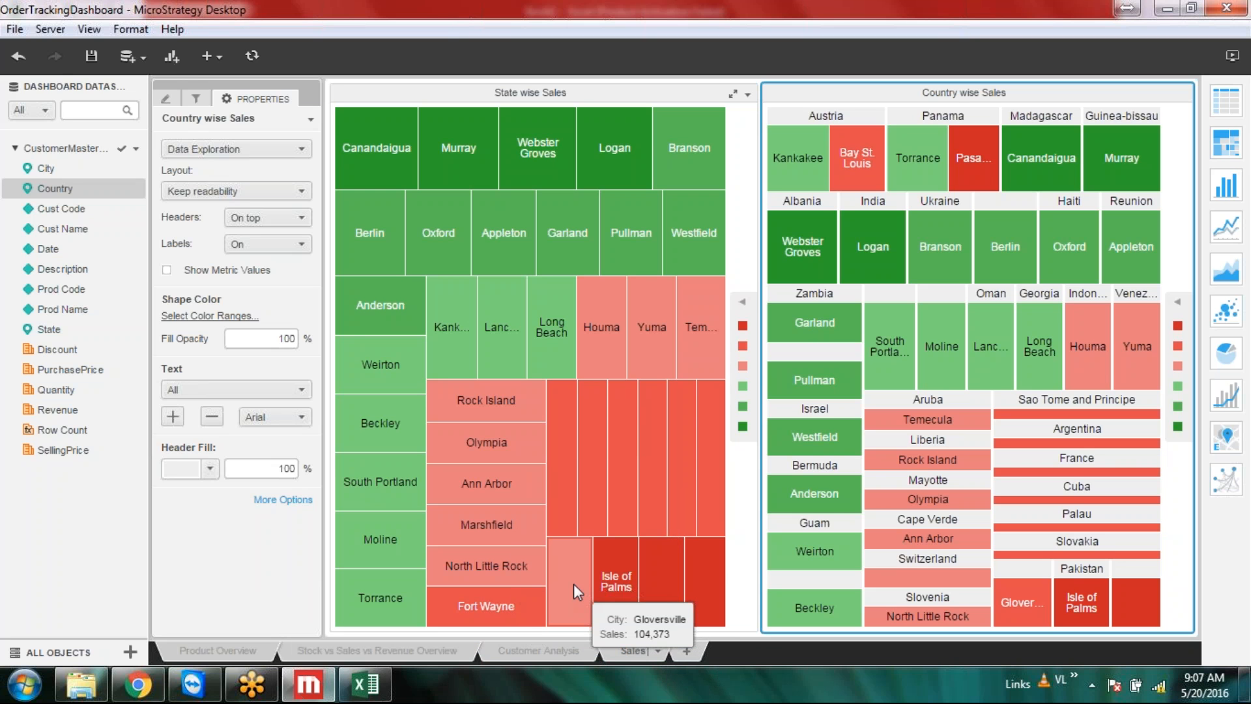
type(" by Re")
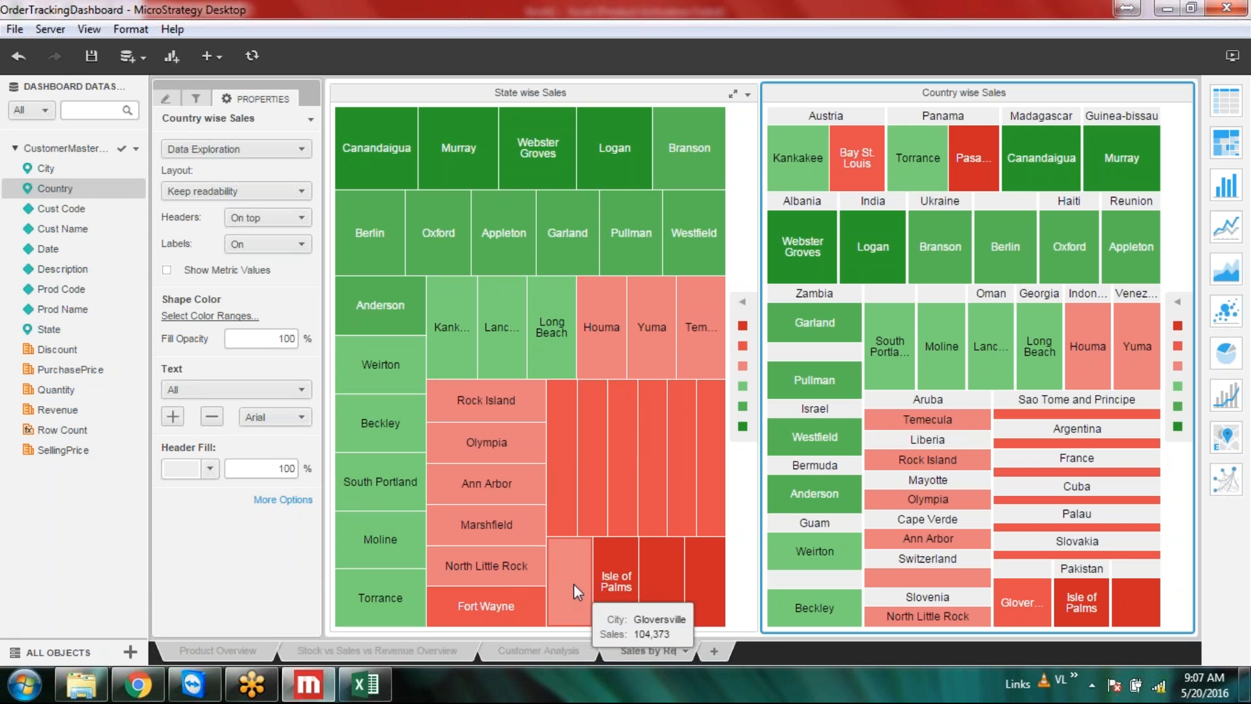
type("gion")
key("Return")
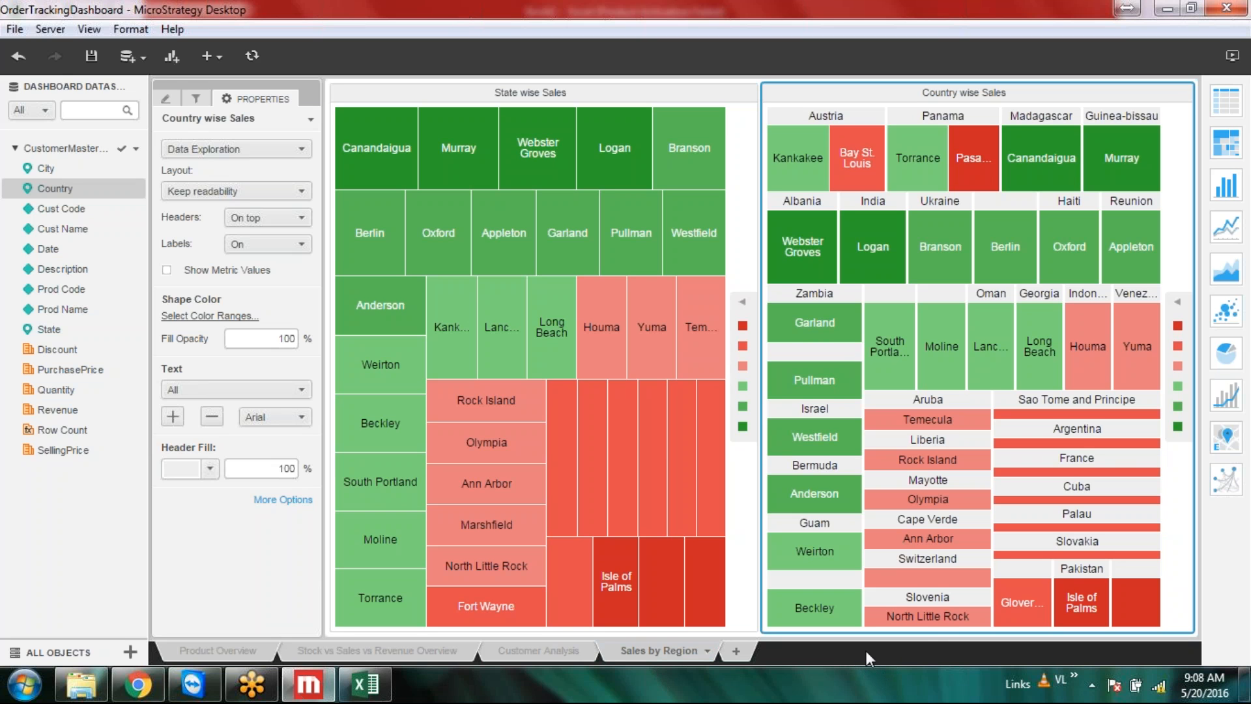
Step: Save the dashboard and show it in presentation mode starting from the Product Overview sheet, dismissing the exit hint
left_click(92, 57)
left_click(206, 651)
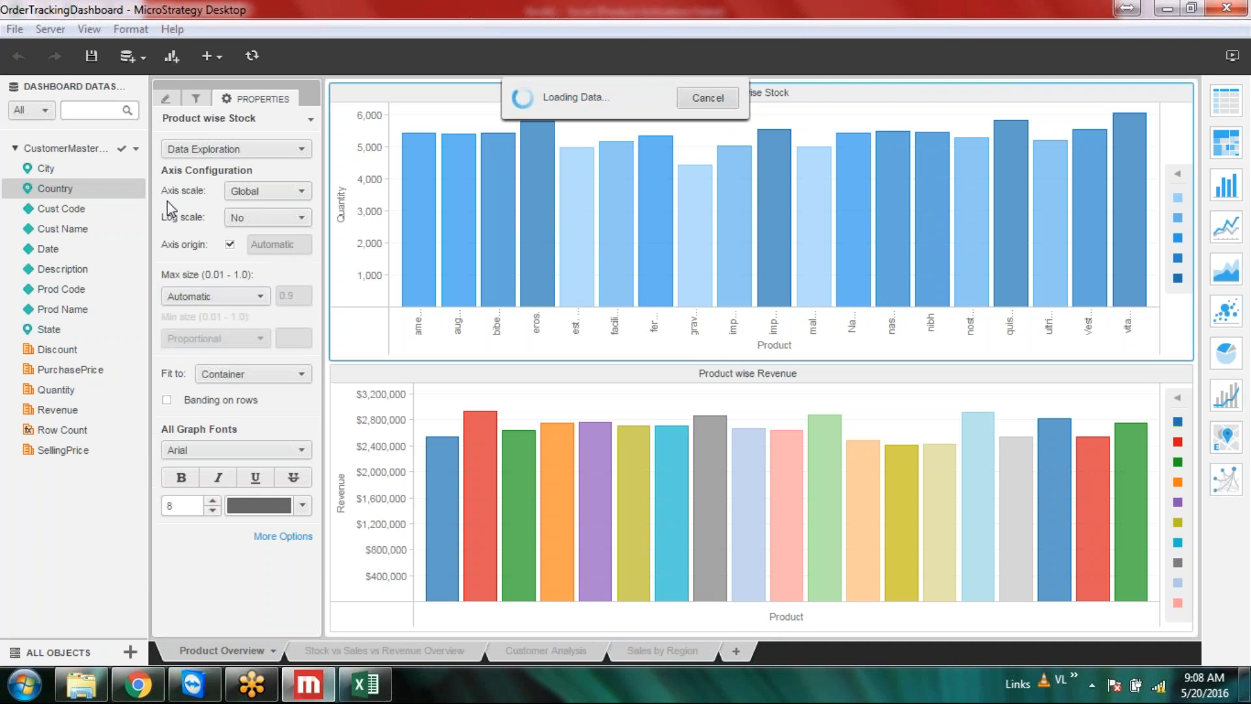
left_click(55, 29)
left_click(91, 29)
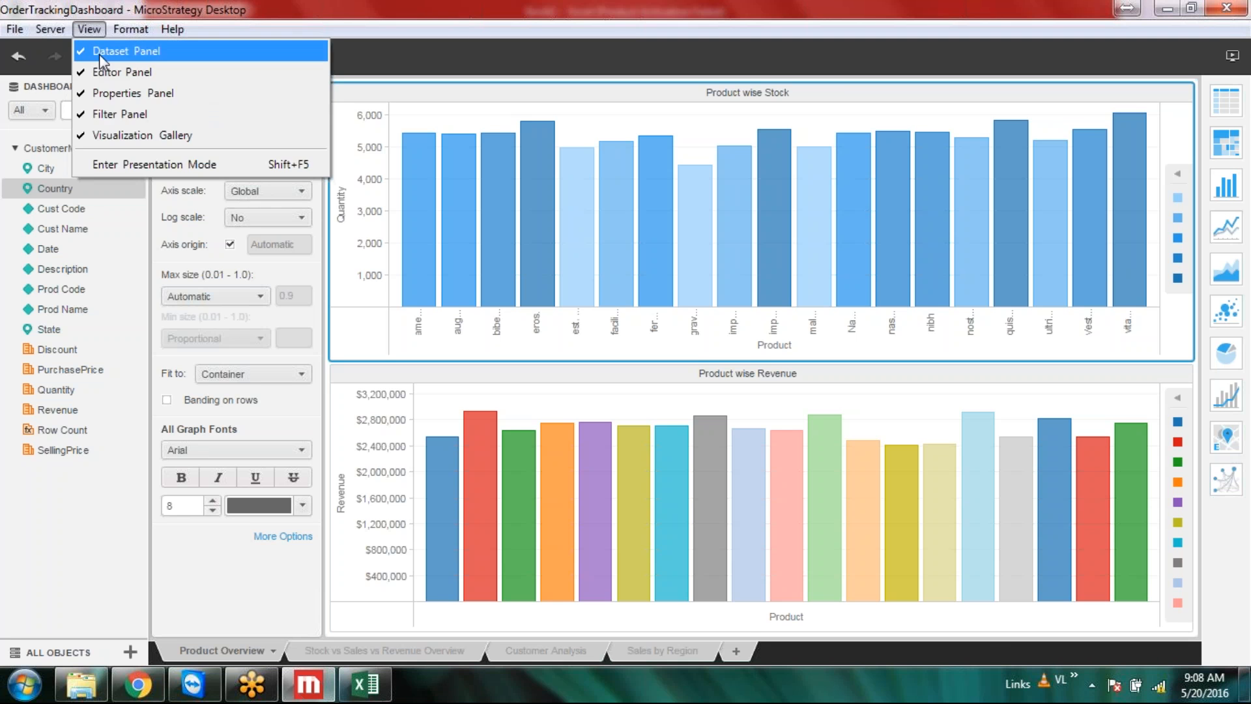
left_click(115, 165)
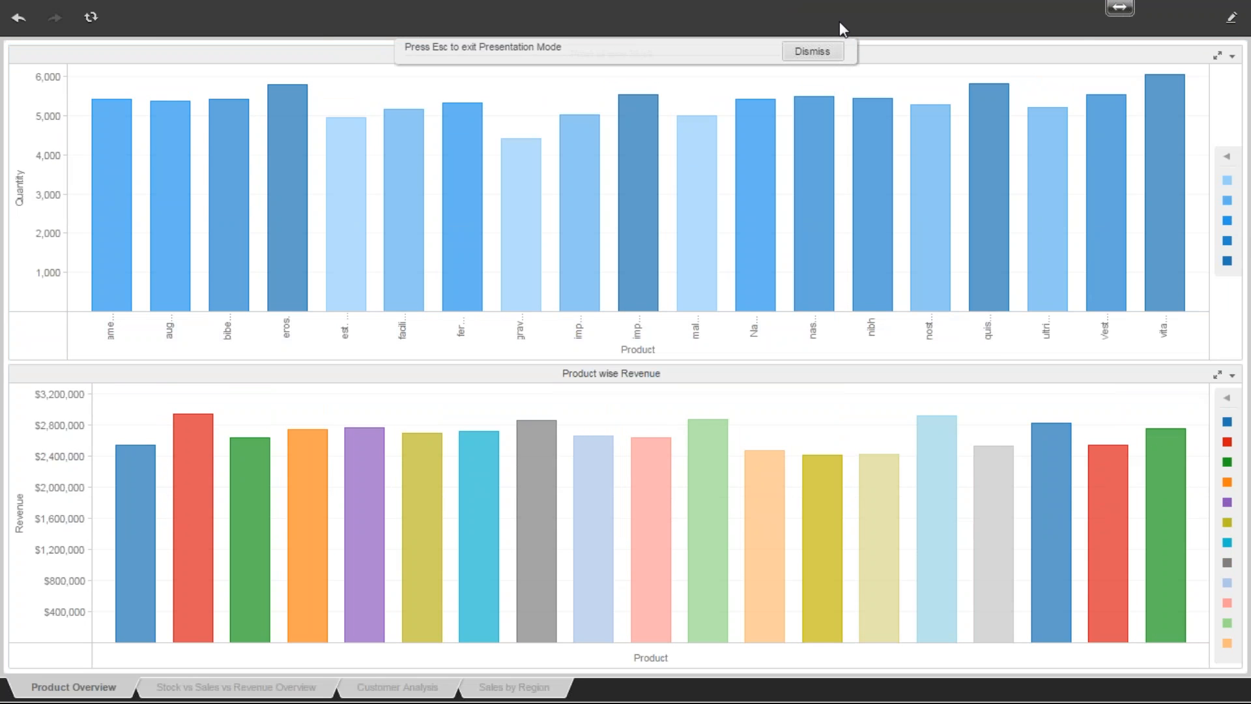
mouse_move(661, 287)
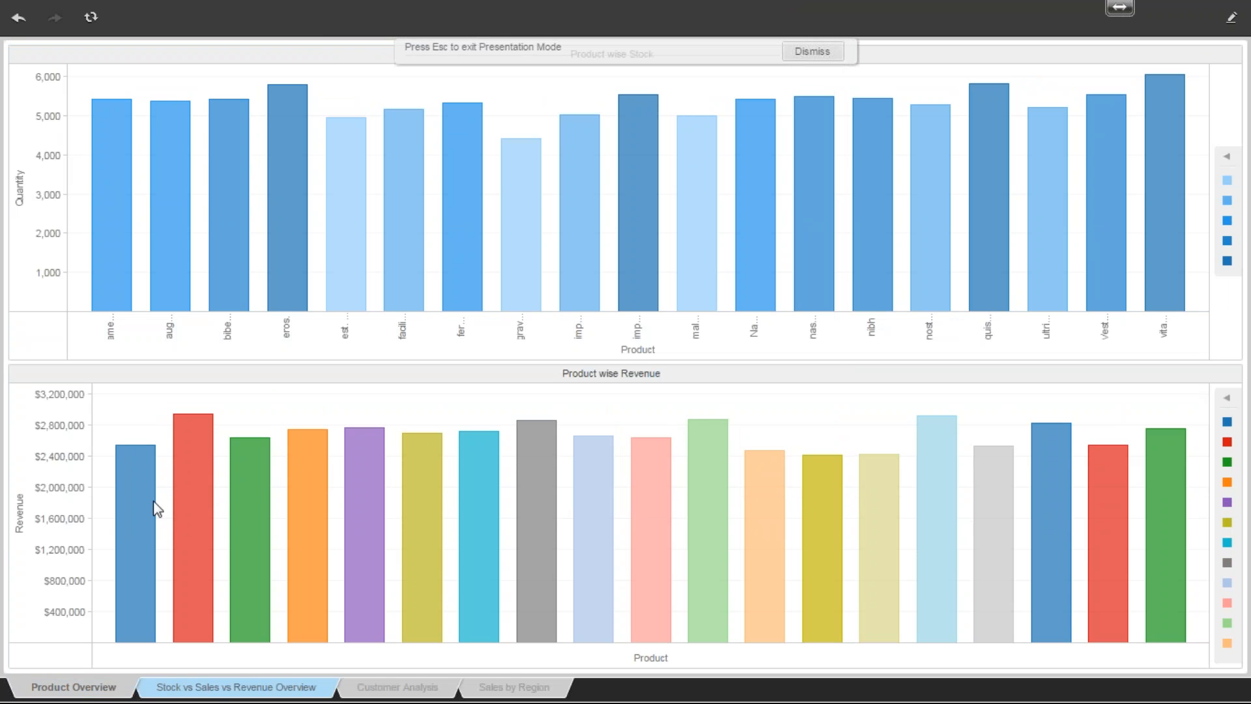
left_click(803, 57)
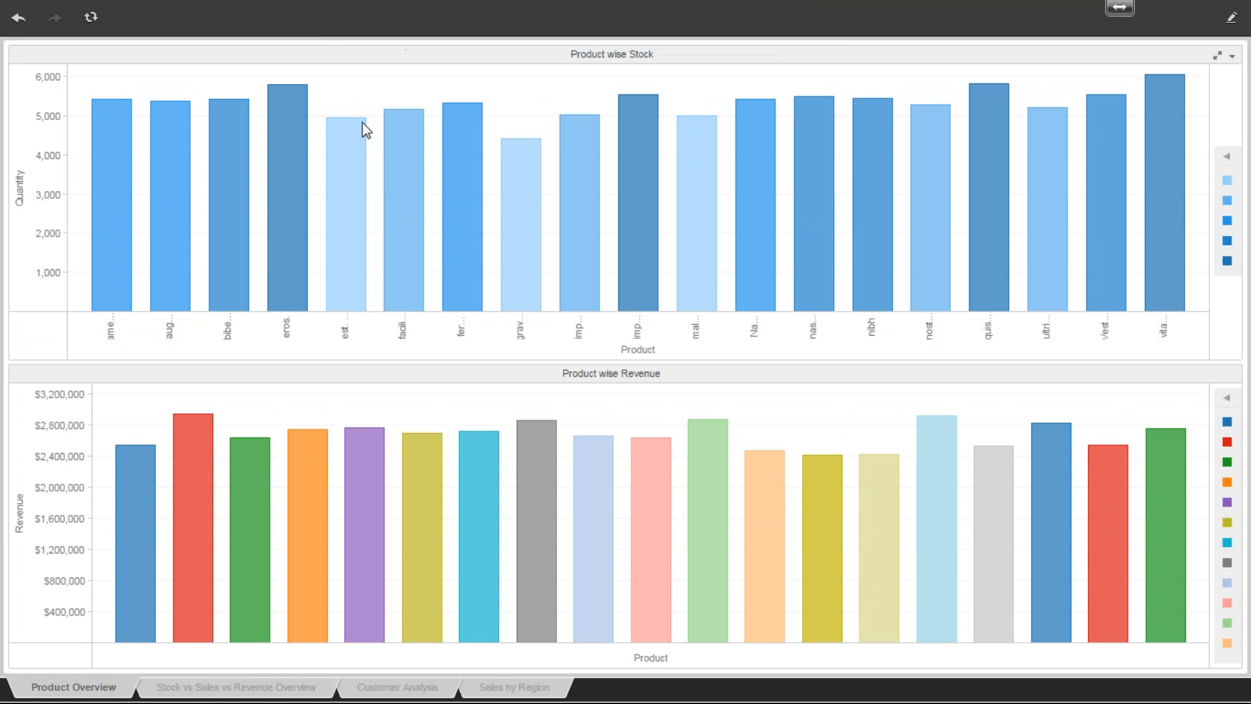
Step: Review the Stock vs Sales vs Revenue Overview sheet and the rows of the Product Transaction Report on the Customer Analysis sheet
left_click(230, 694)
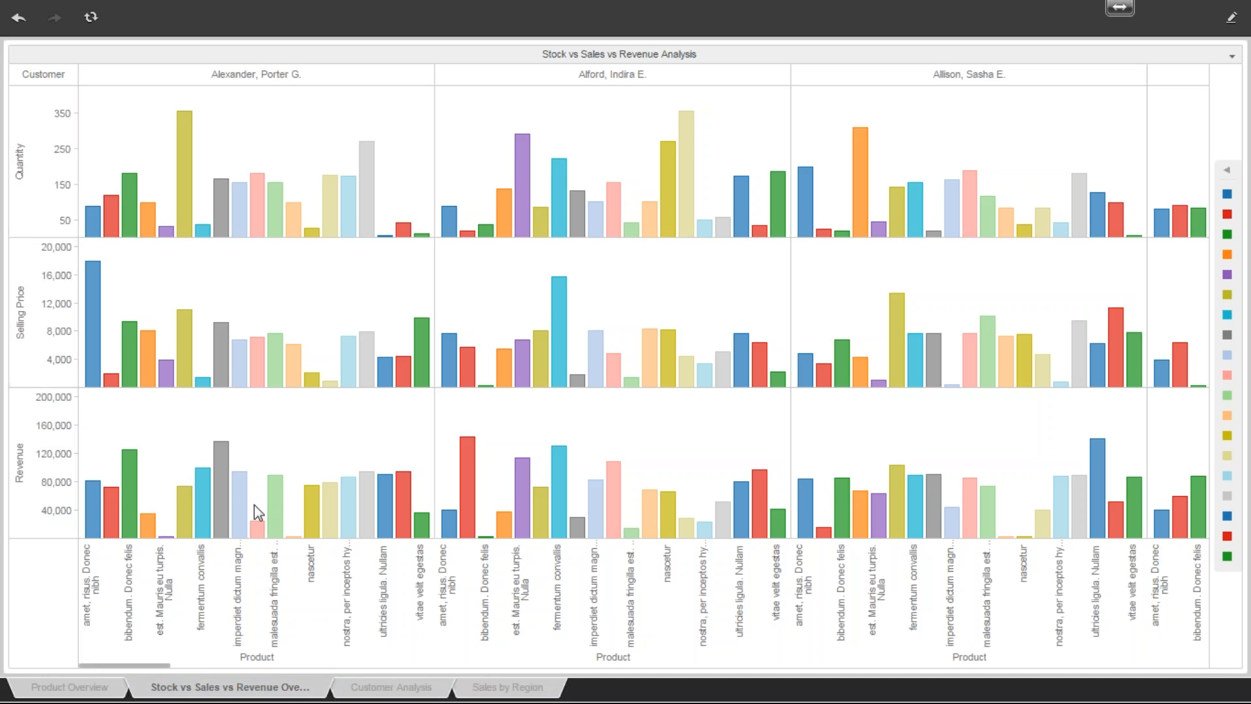
mouse_move(386, 519)
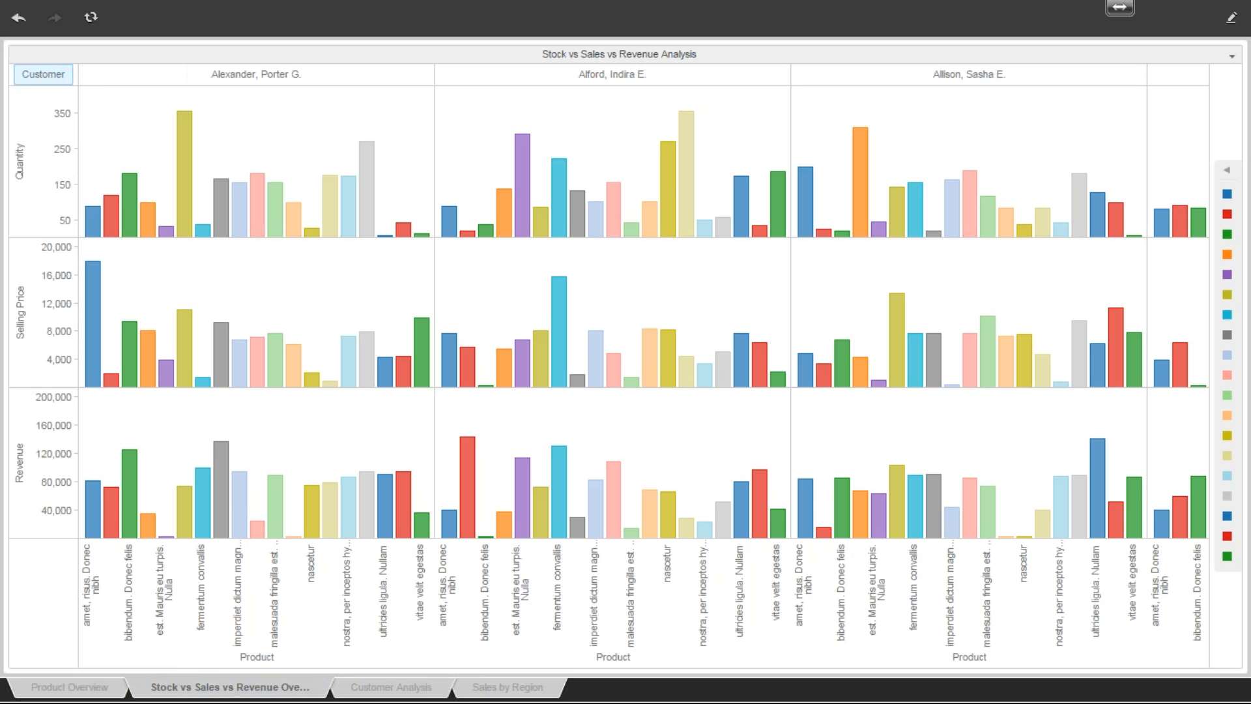
left_click(368, 691)
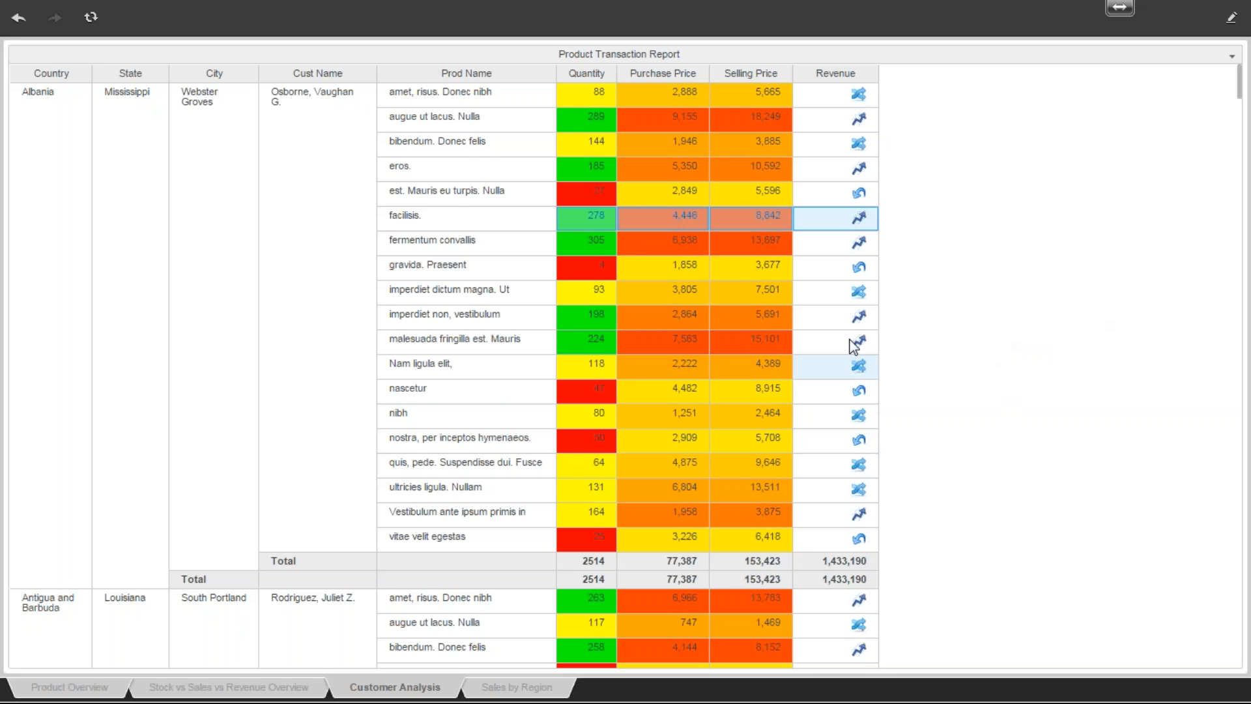
scroll(834, 212, "down", 3)
scroll(839, 185, "down", 9)
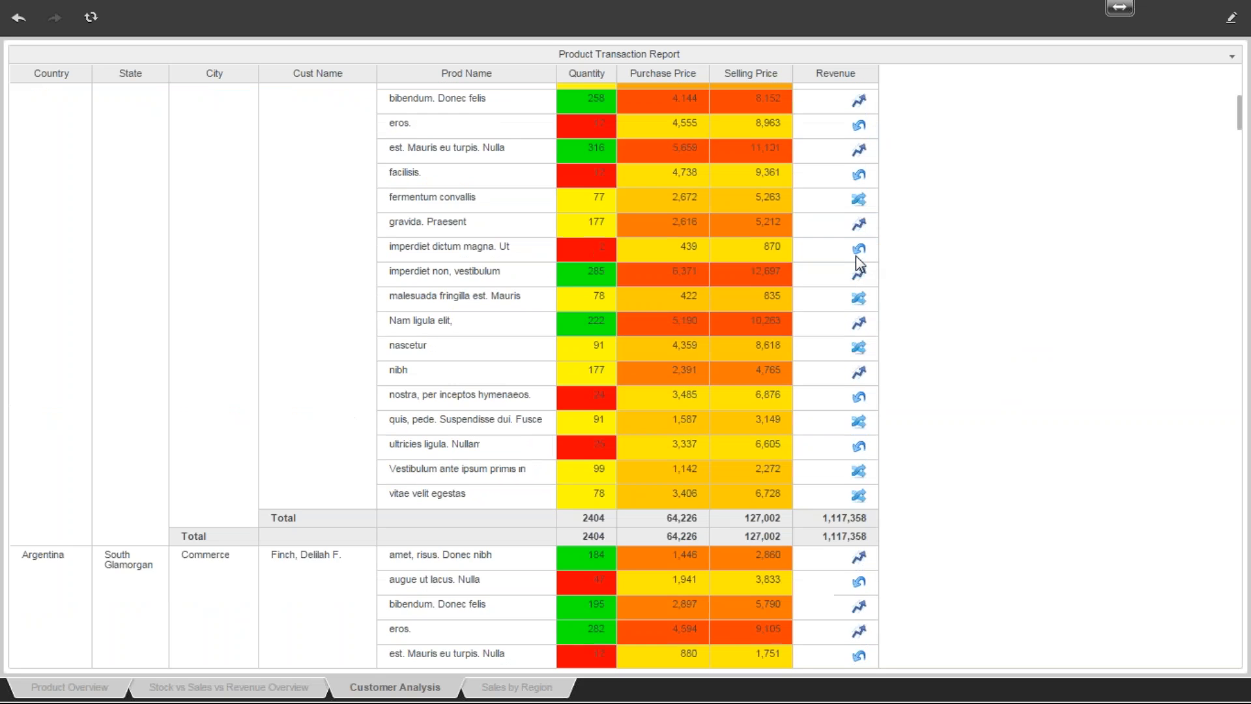
scroll(826, 463, "up", 12)
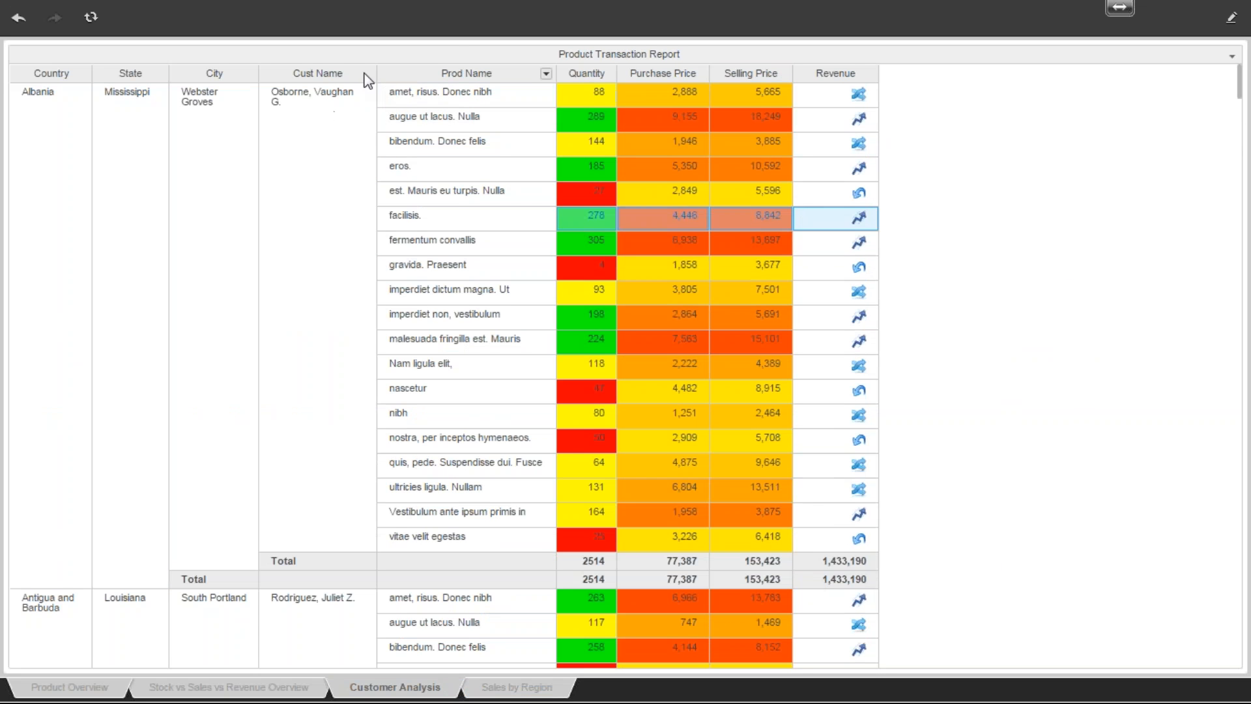
Step: Widen the Cust Name, Prod Name and City columns of the Product Transaction Report so their entries fit on one line
left_click_drag(377, 75, 403, 82)
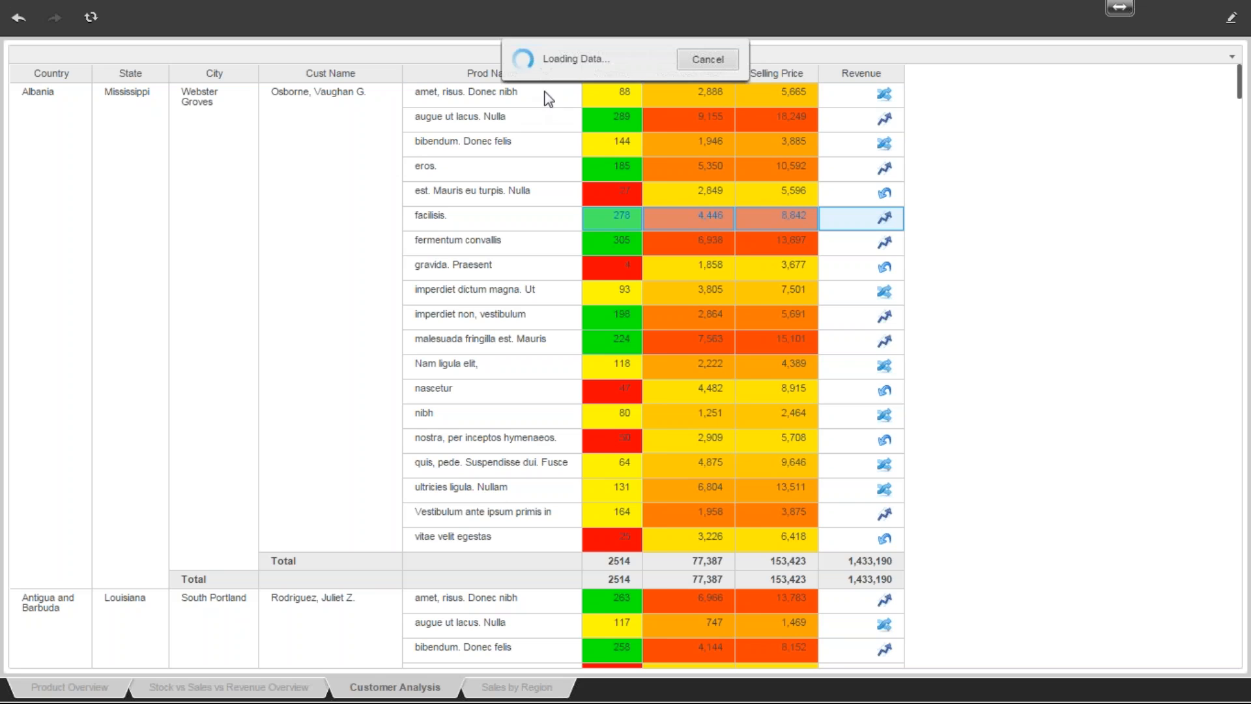
left_click_drag(581, 75, 606, 83)
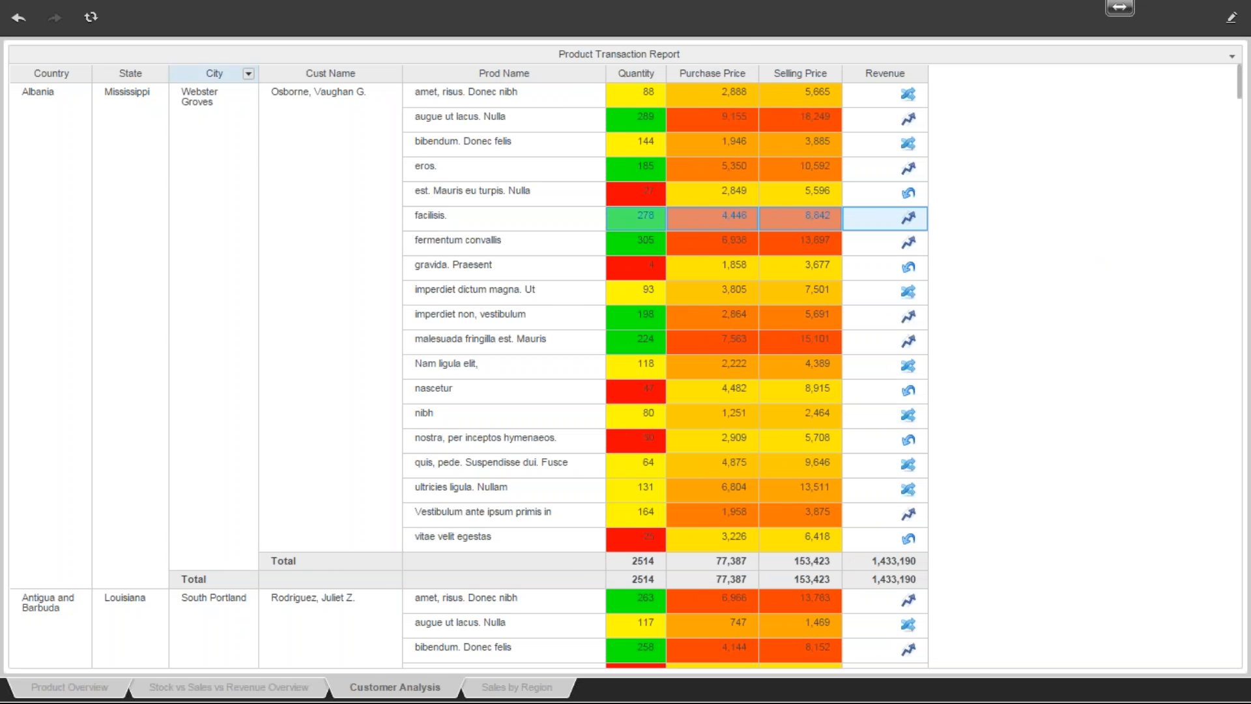
left_click_drag(259, 75, 311, 75)
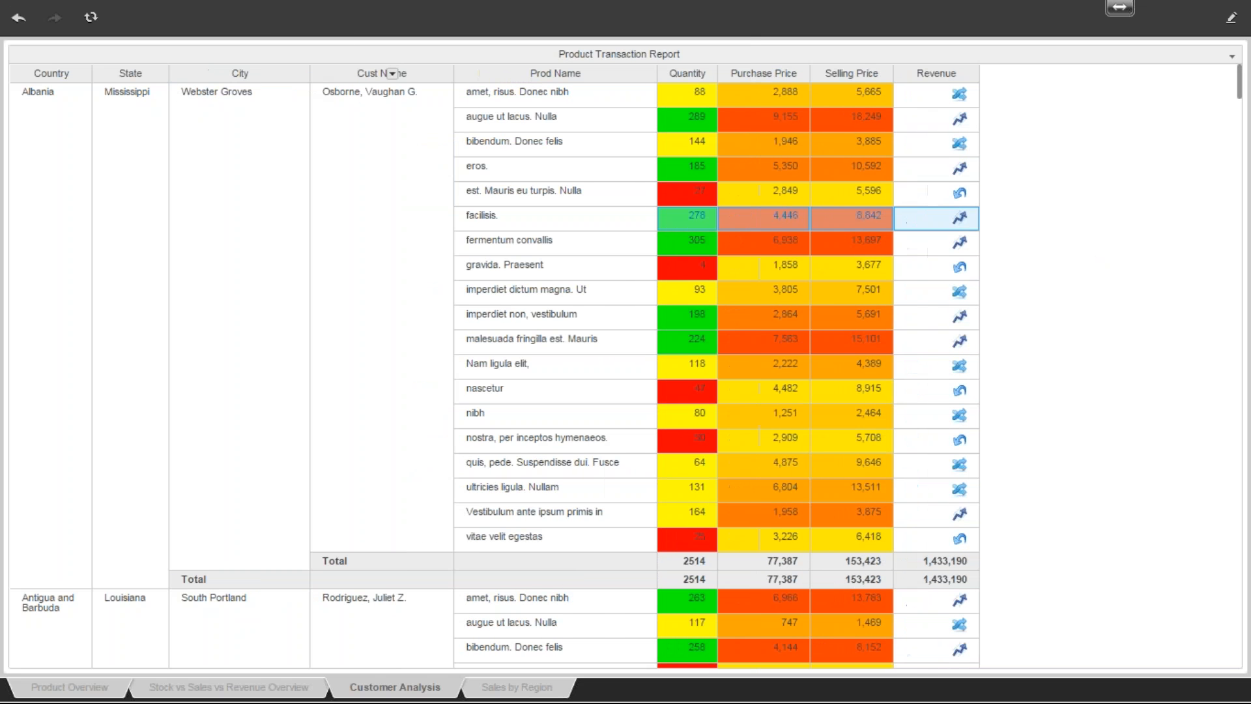
Step: Check the Sales by Region heat maps in presentation mode, return to the editing view and save the dashboard
left_click(539, 694)
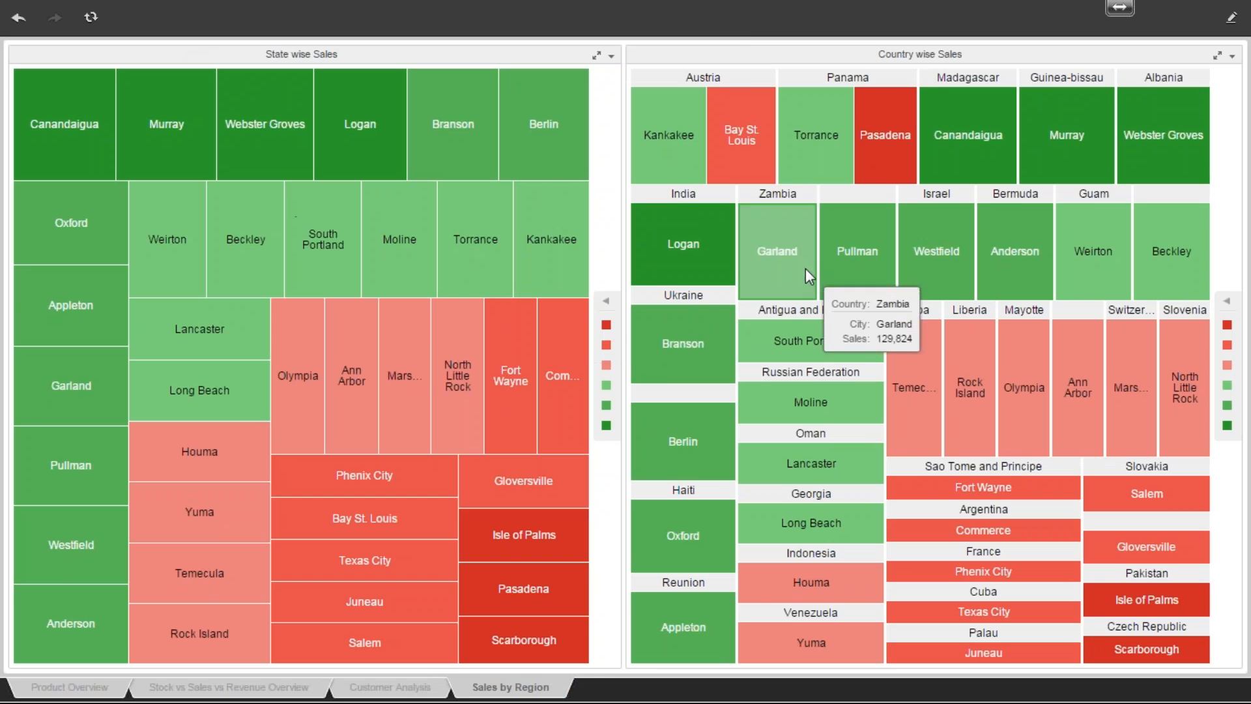
mouse_move(1052, 489)
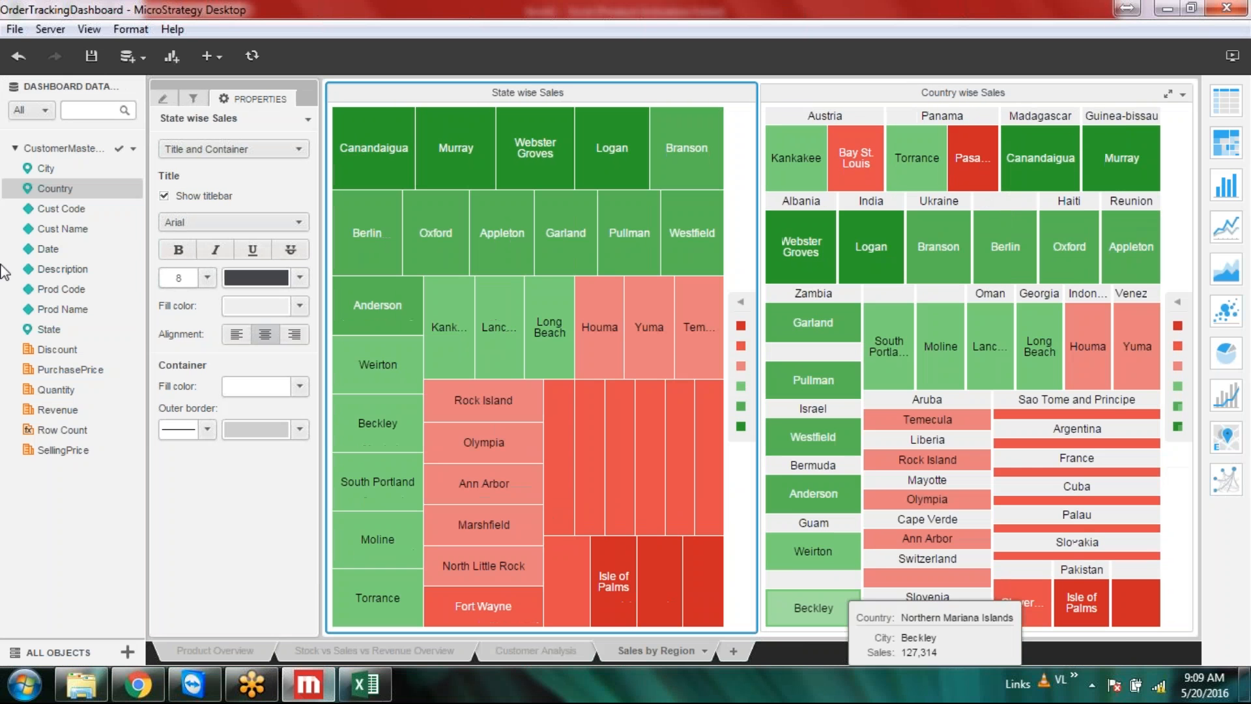
left_click(91, 56)
left_click(91, 56)
Step: Review the dashboard's sheets in the editing view, finishing on the Product Overview sheet
left_click(358, 647)
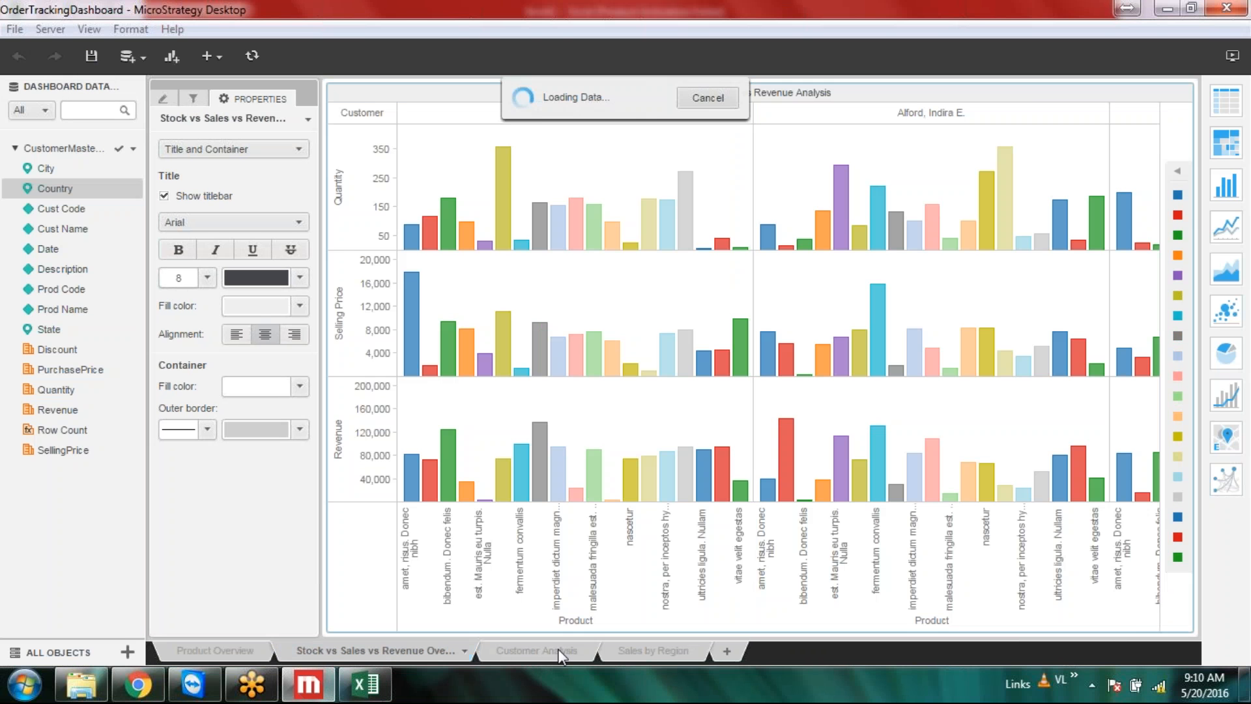
left_click(559, 649)
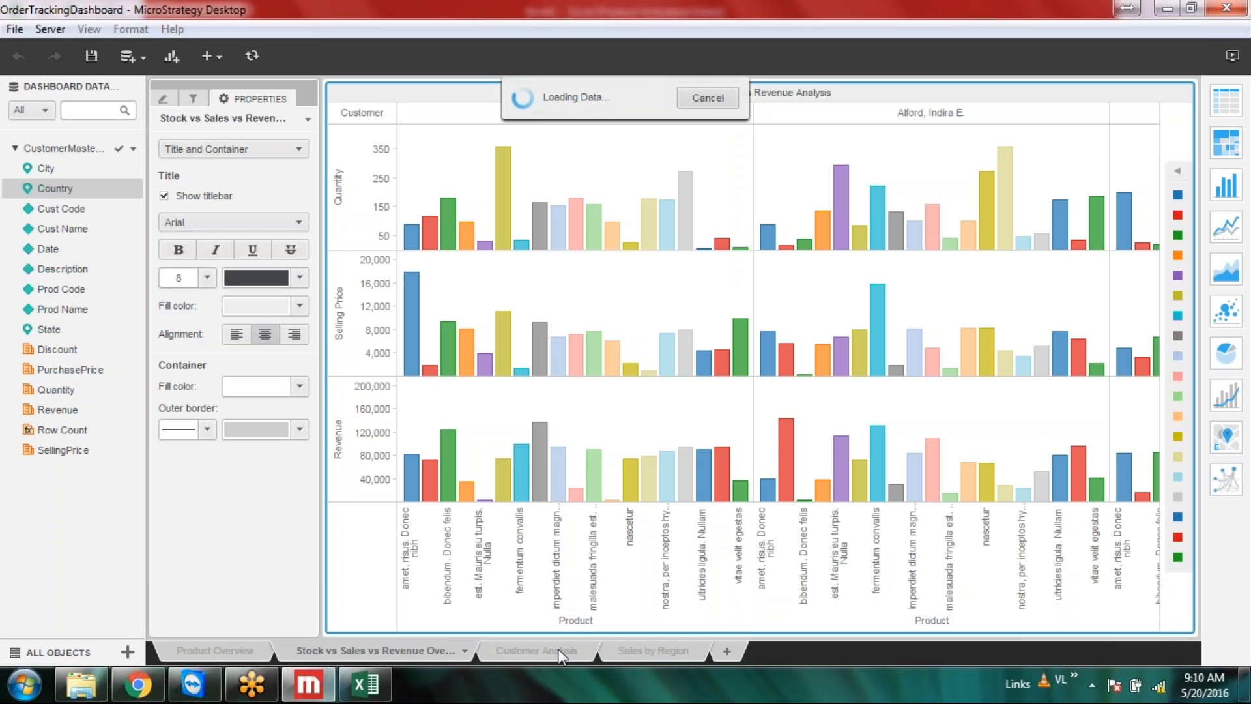
left_click(638, 651)
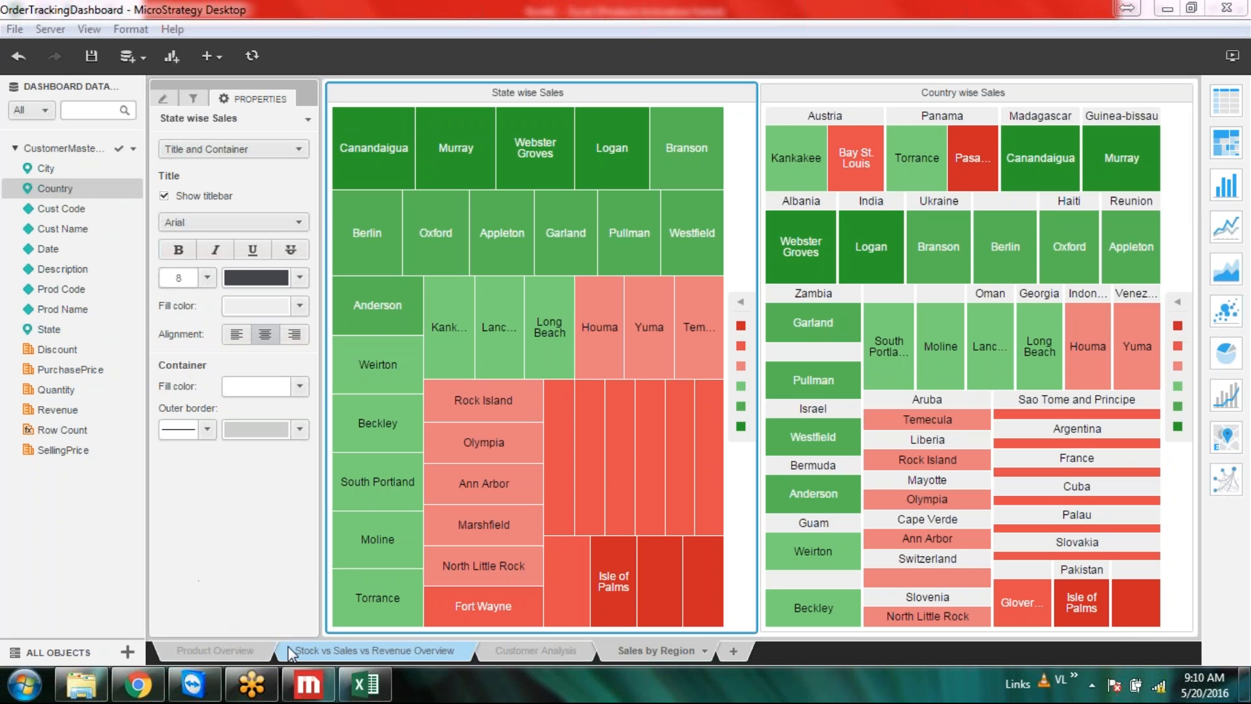
left_click(229, 649)
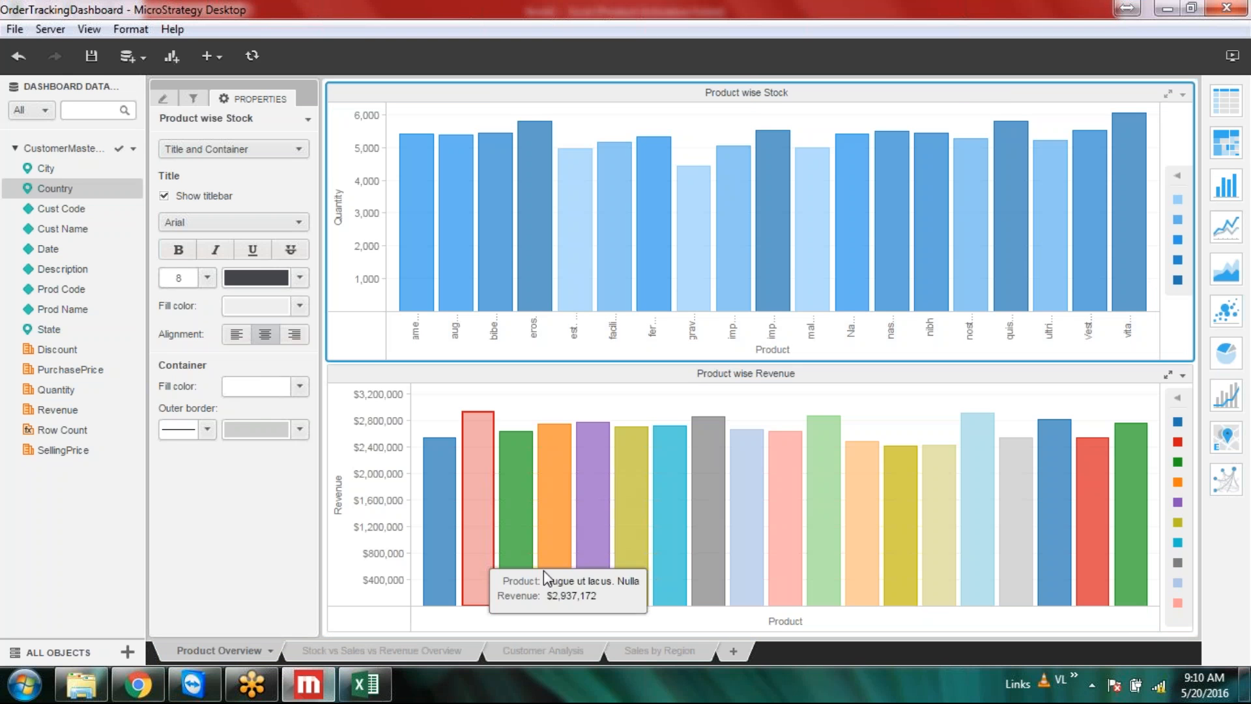
left_click(384, 658)
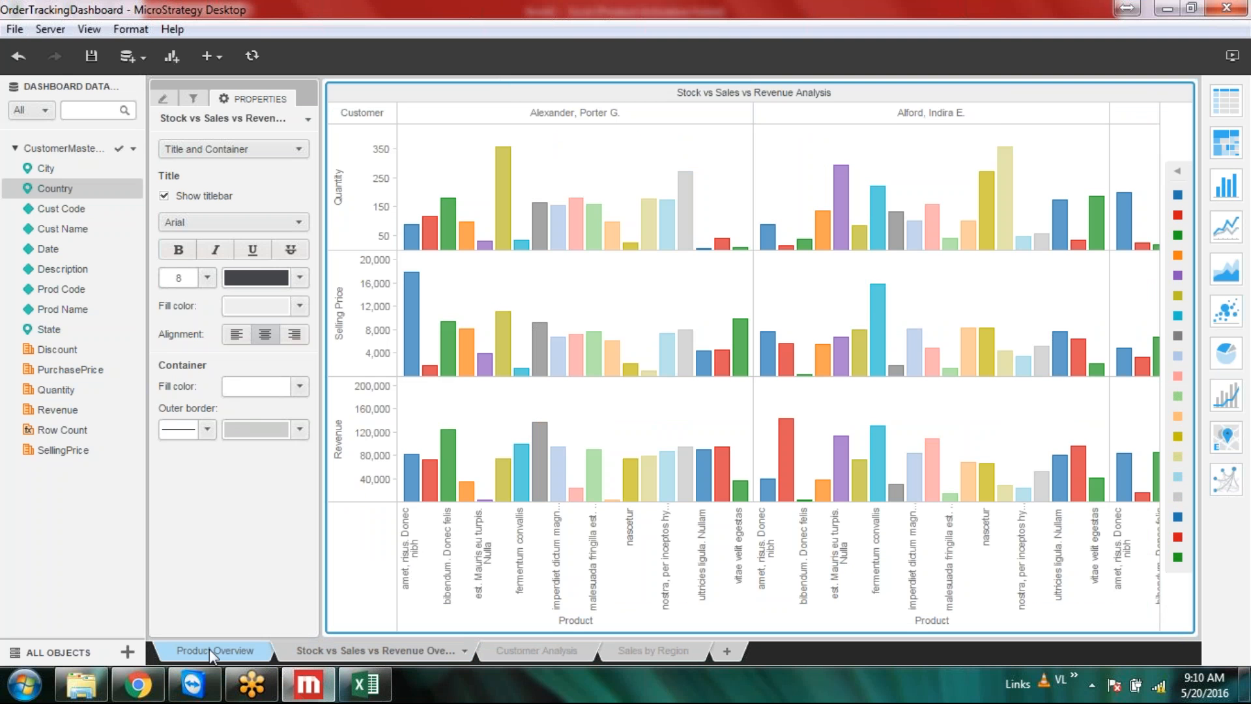
left_click(234, 636)
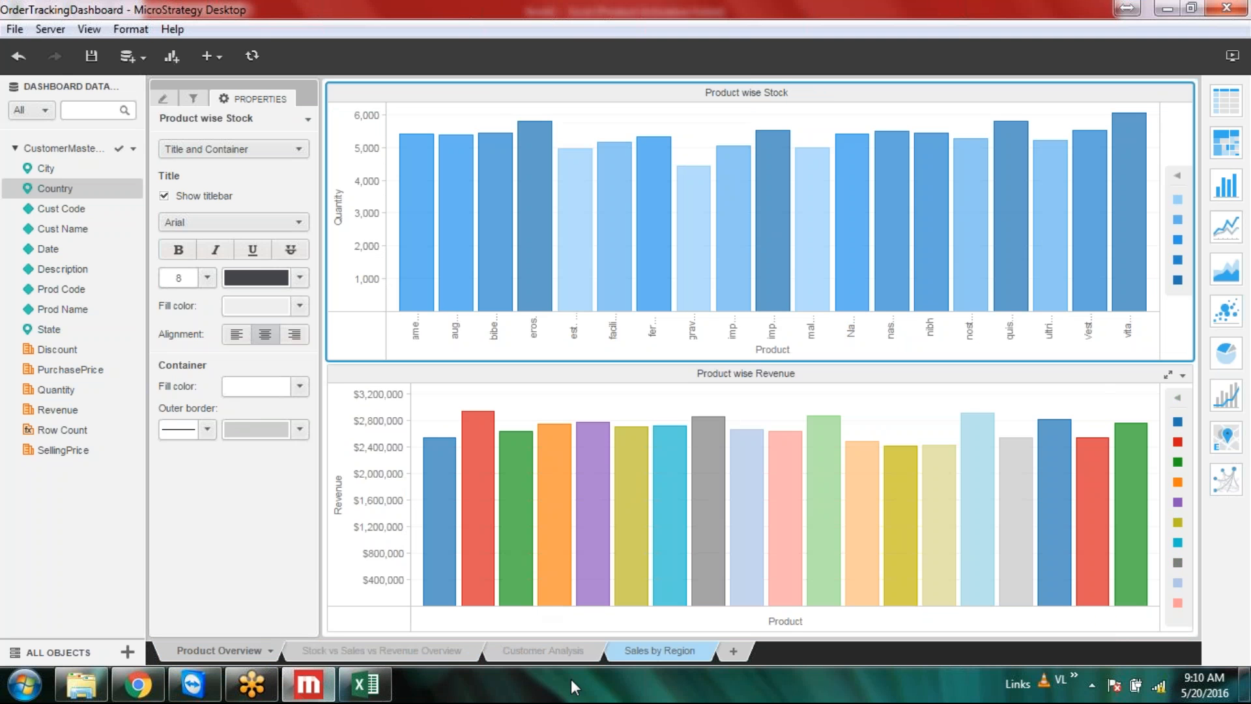
left_click(432, 651)
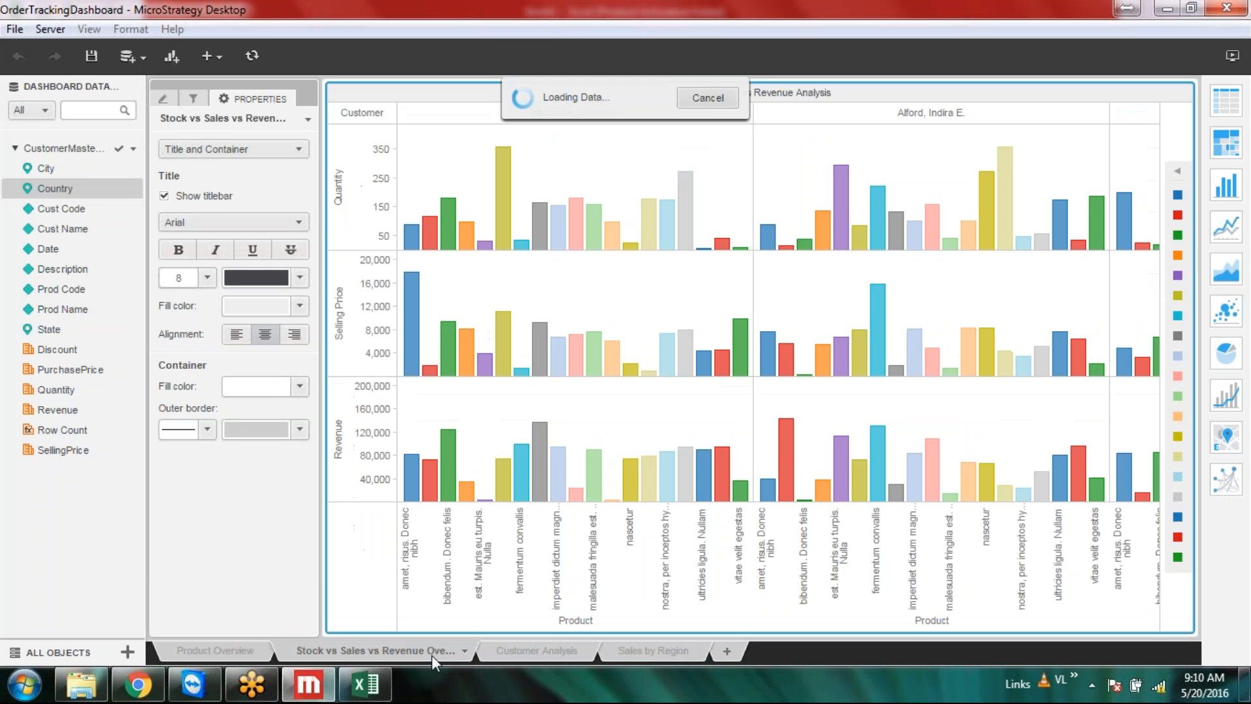
left_click(230, 654)
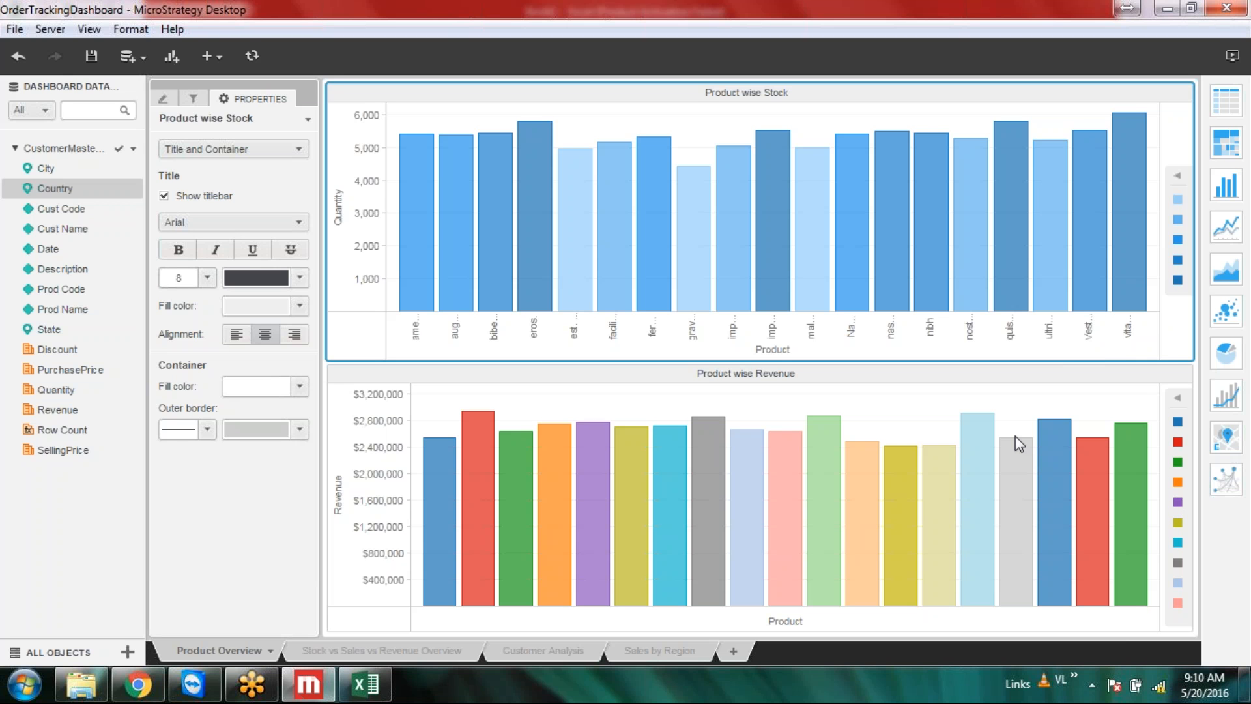
mouse_move(981, 452)
Step: Open the CustomerMaster dataset for editing to examine its CustomerMaster, ProductMaster and Transaction tables, and close the preview
left_click(132, 87)
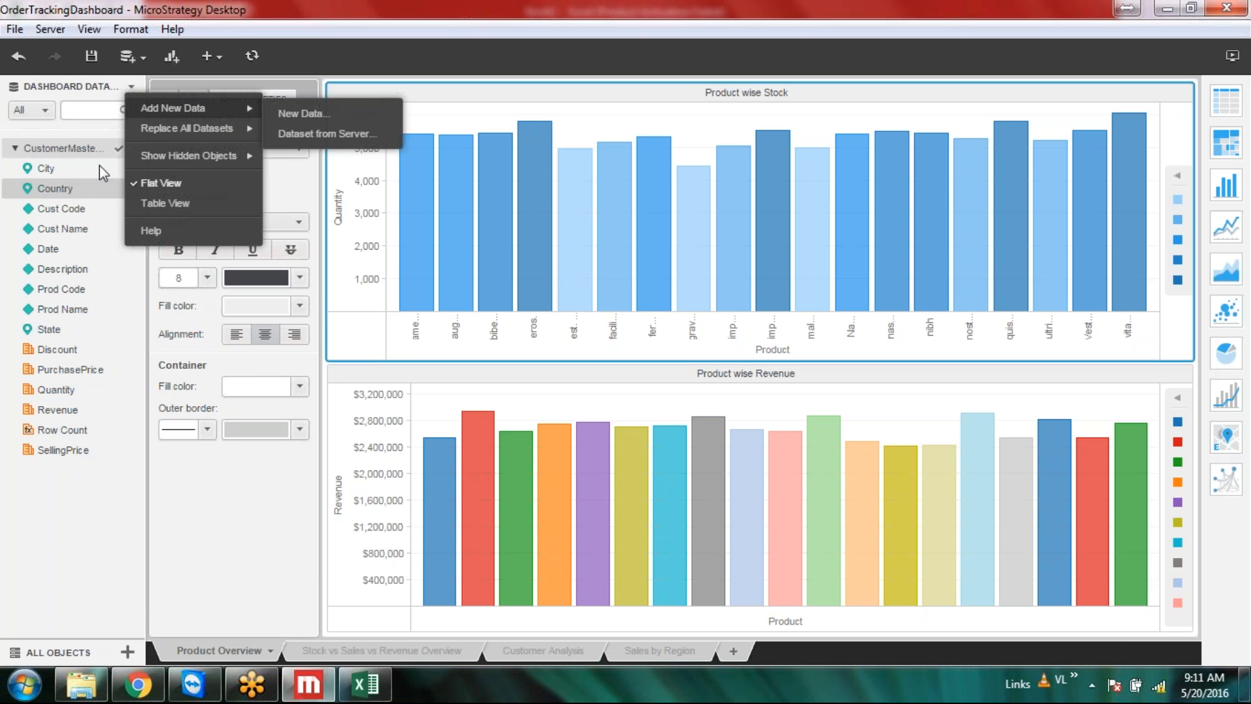
left_click(101, 508)
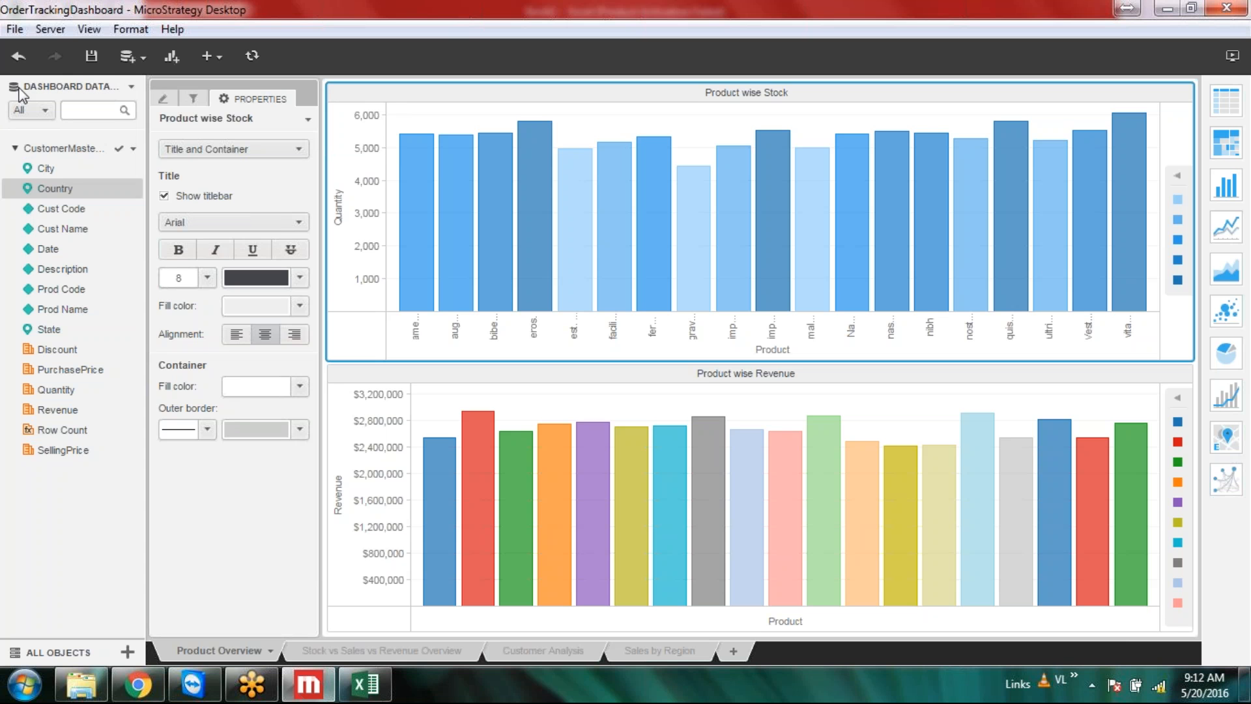
left_click(132, 86)
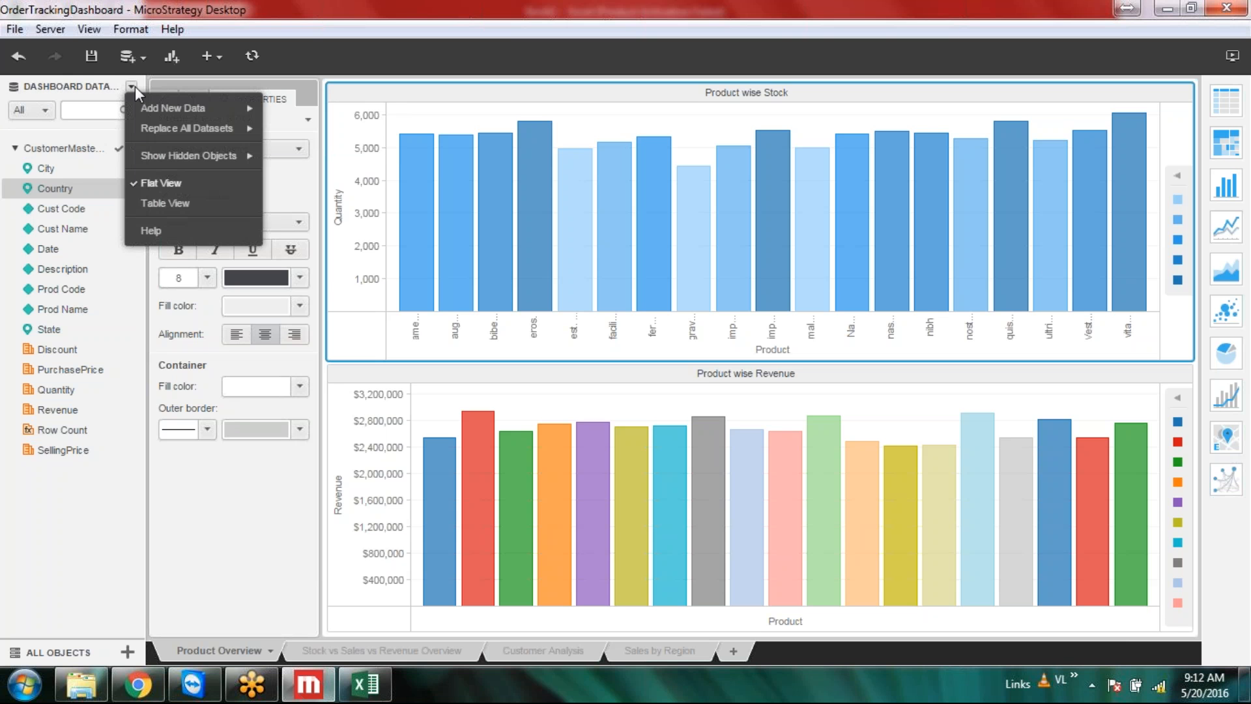
left_click(133, 148)
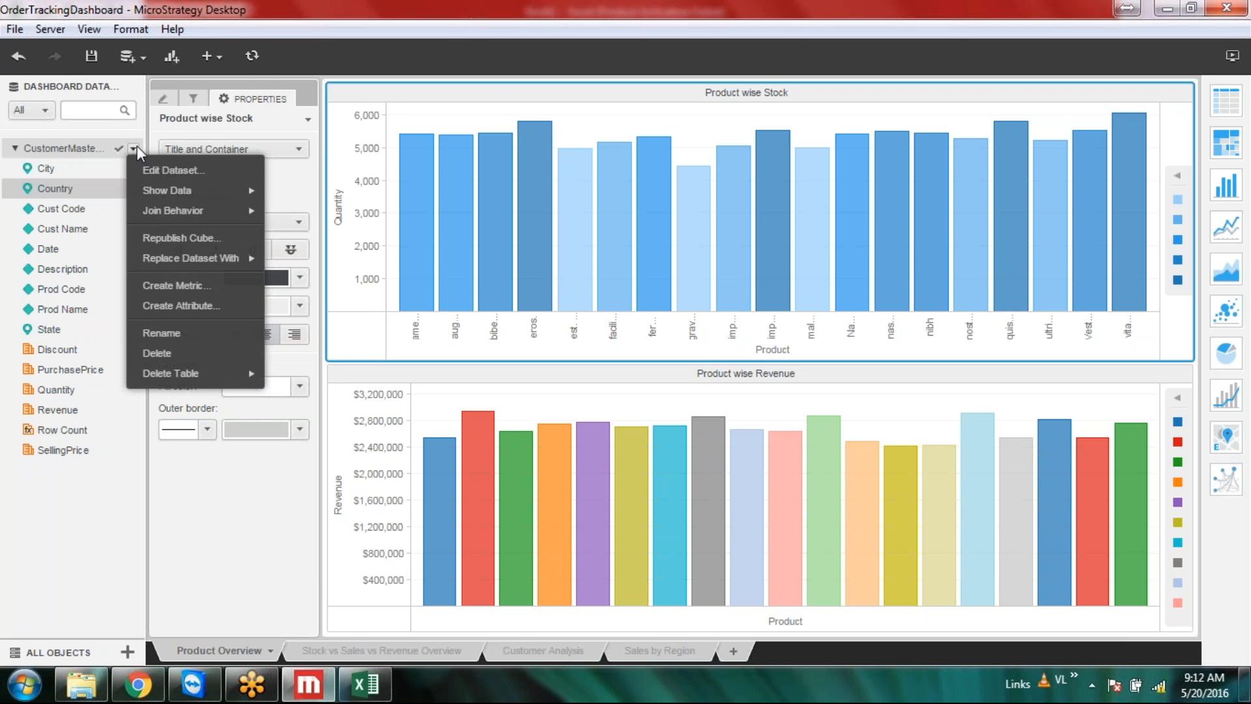
left_click(185, 170)
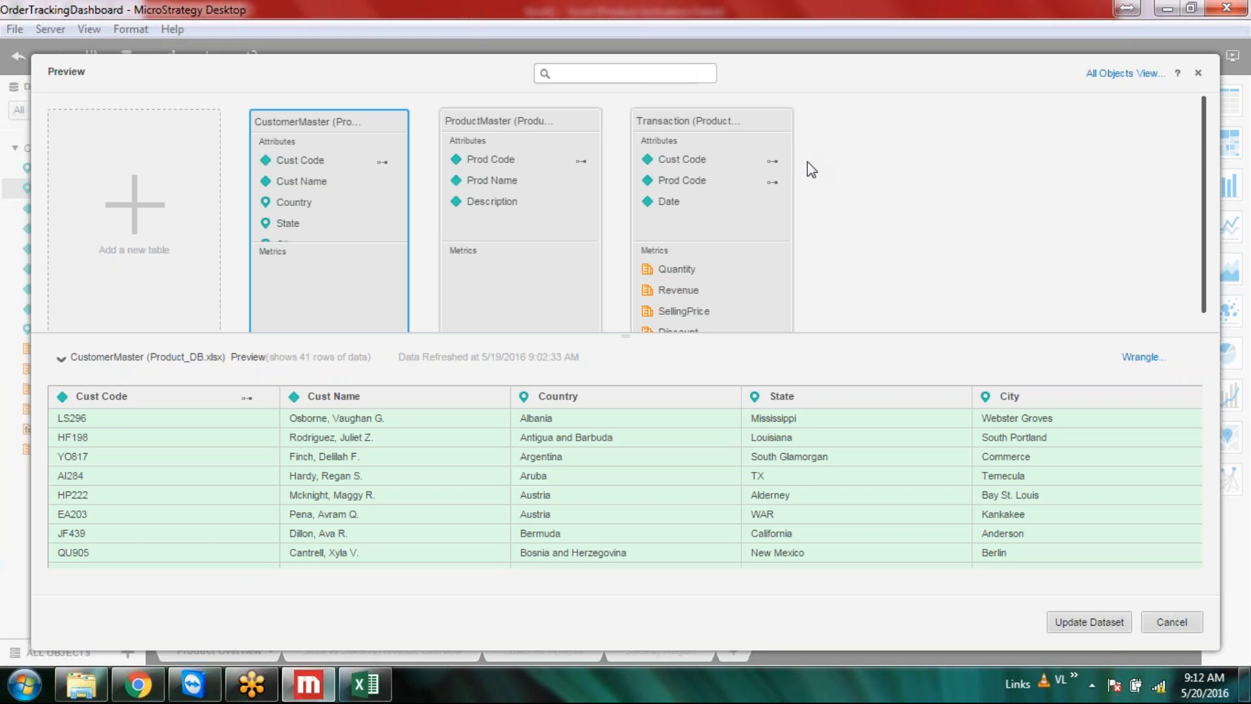
left_click(1101, 622)
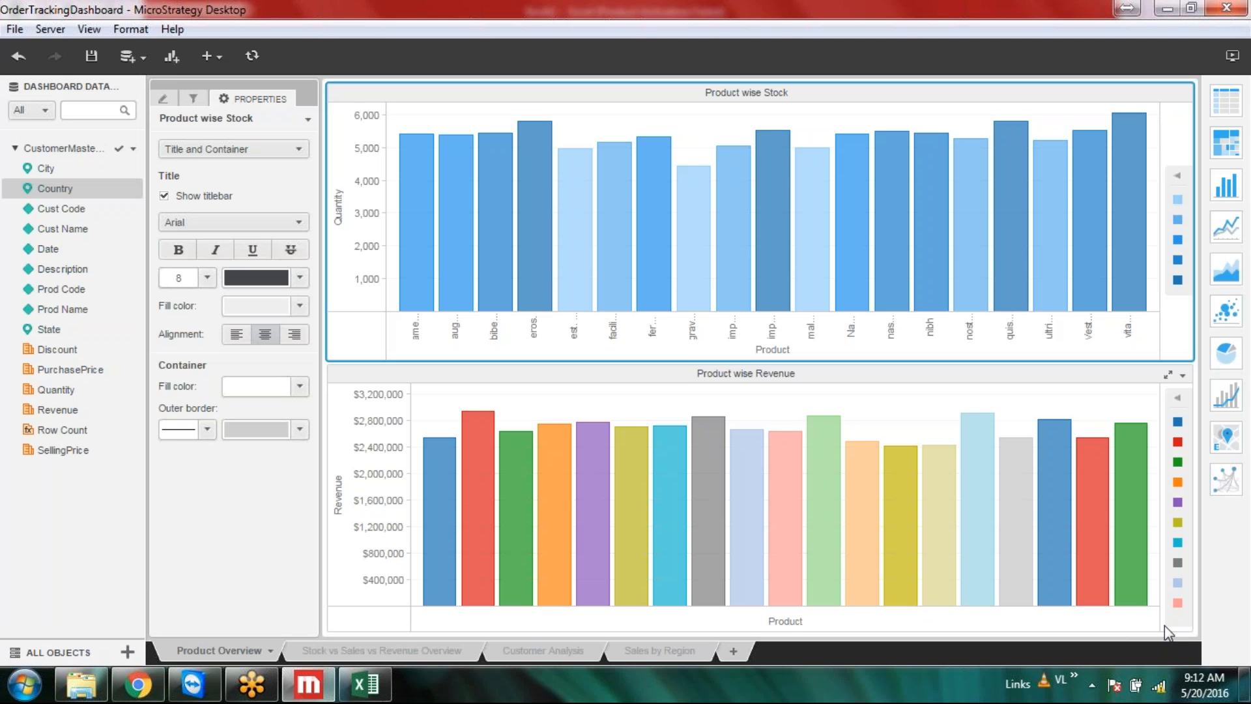